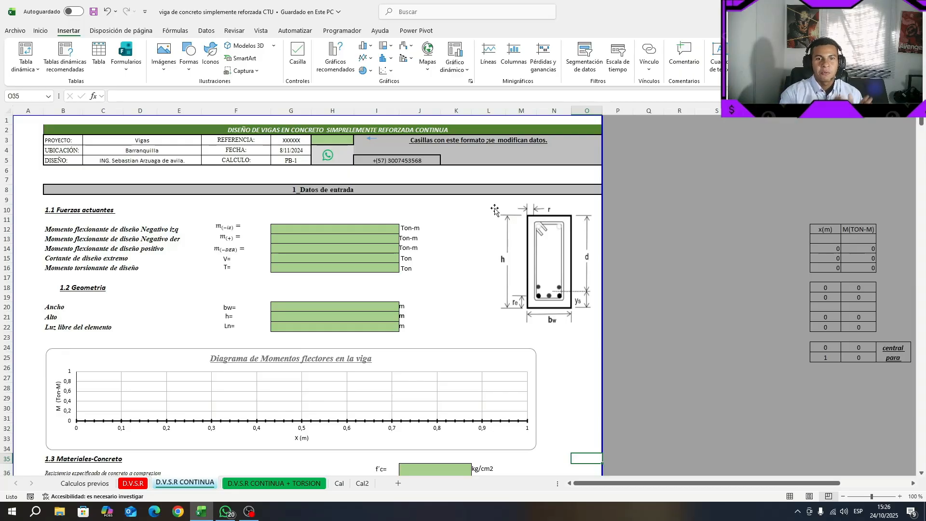
# Step: Review the input data, moment diagram and materials on the D.V.S.R sheet and return to the D.V.S.R CONTINUA sheet
pyautogui.click(133, 484)
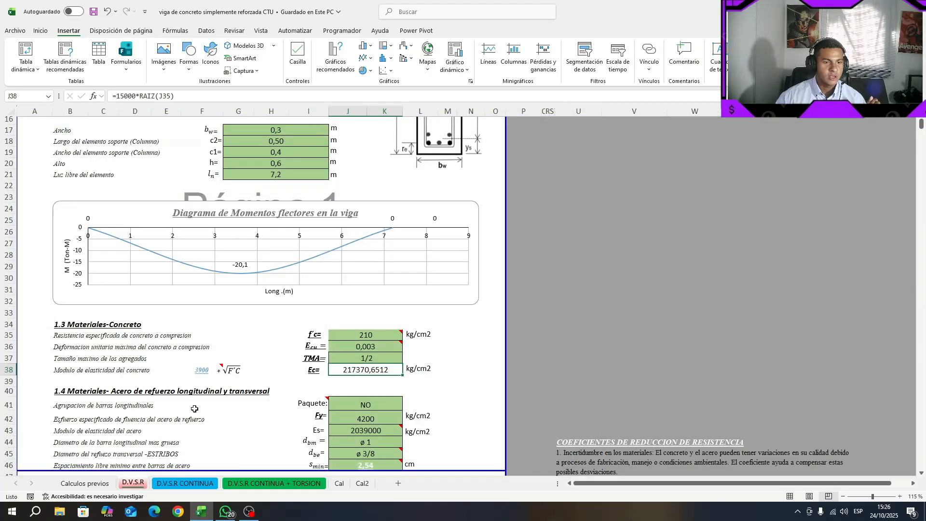
pyautogui.scroll(5, 195, 408)
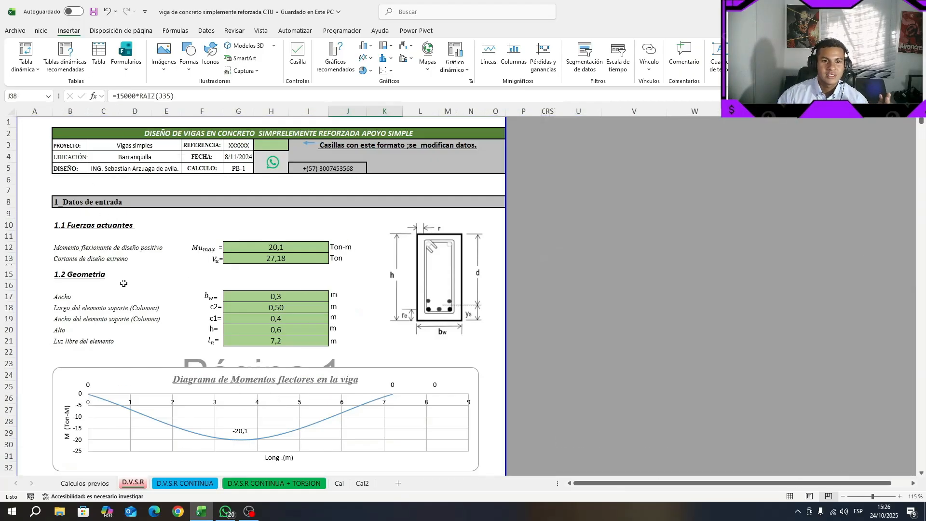
pyautogui.scroll(-4, 198, 400)
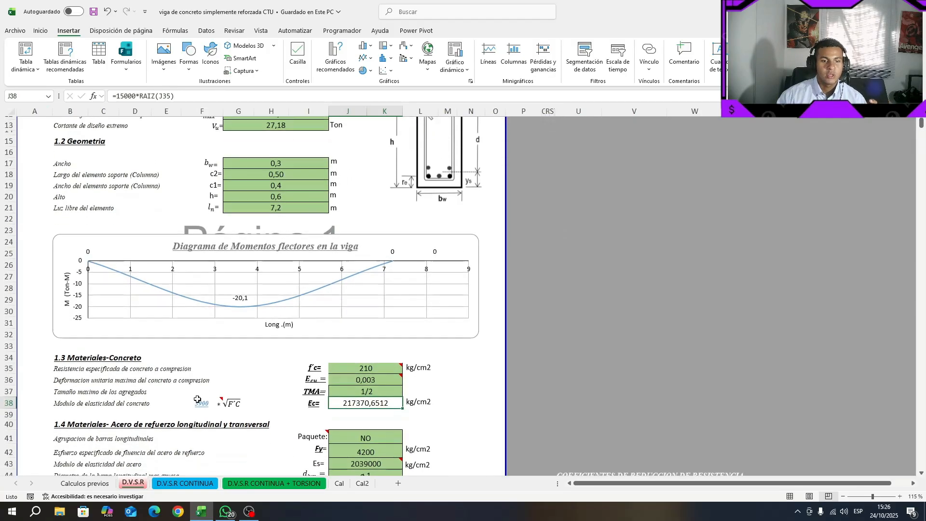
pyautogui.scroll(1, 197, 400)
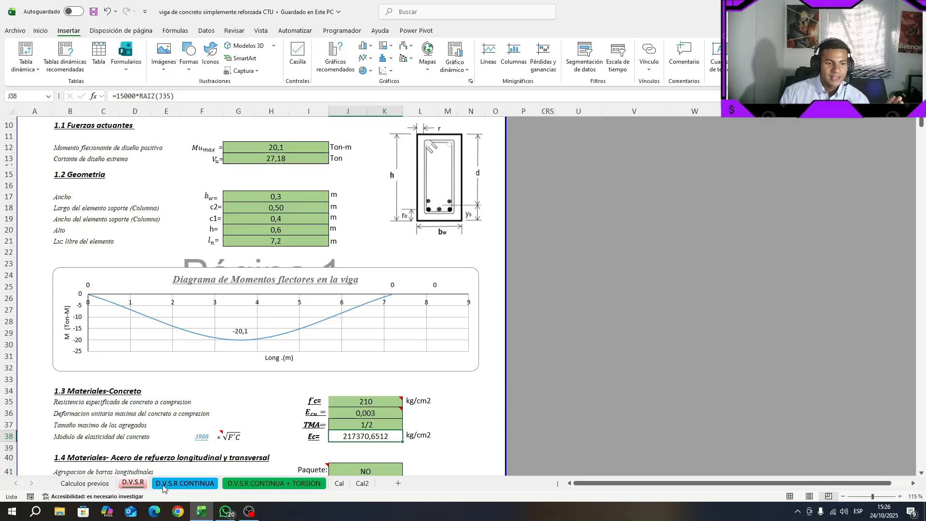
pyautogui.click(185, 483)
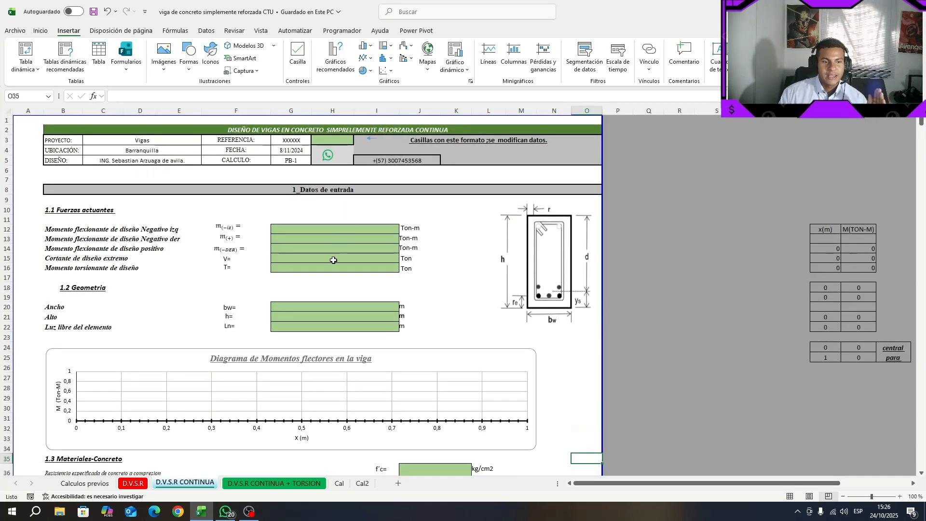
pyautogui.click(330, 230)
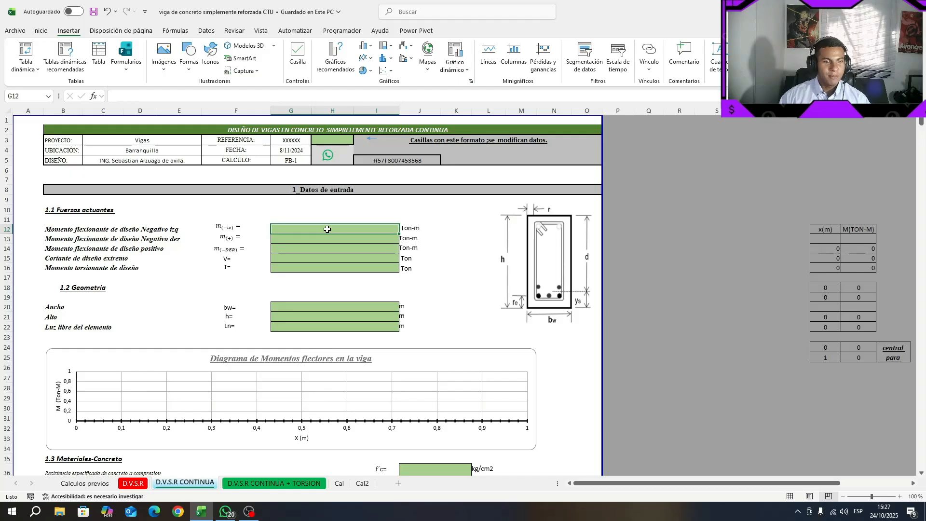
pyautogui.click(354, 192)
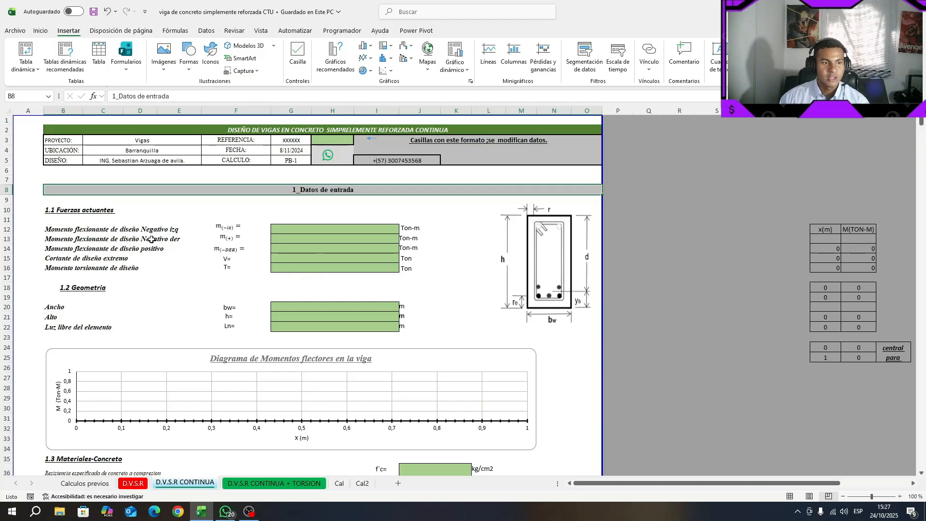
pyautogui.click(50, 213)
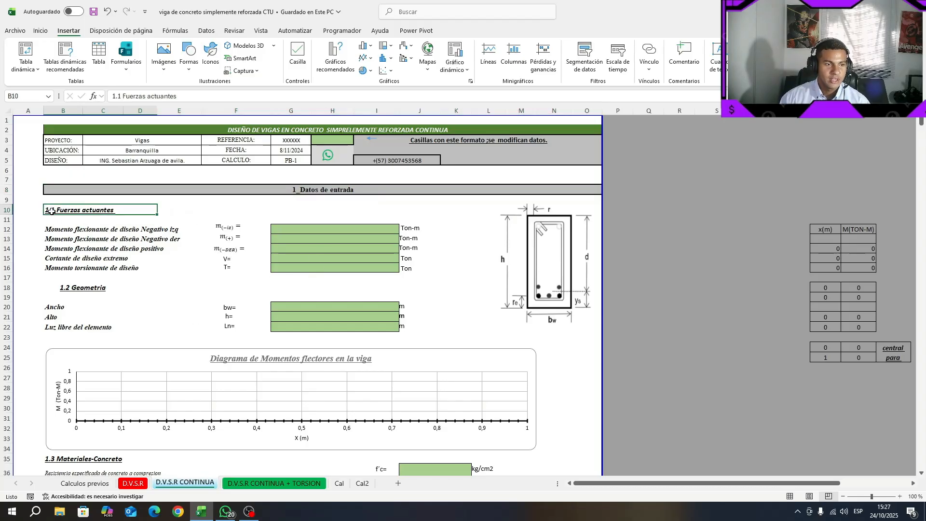
pyautogui.click(82, 230)
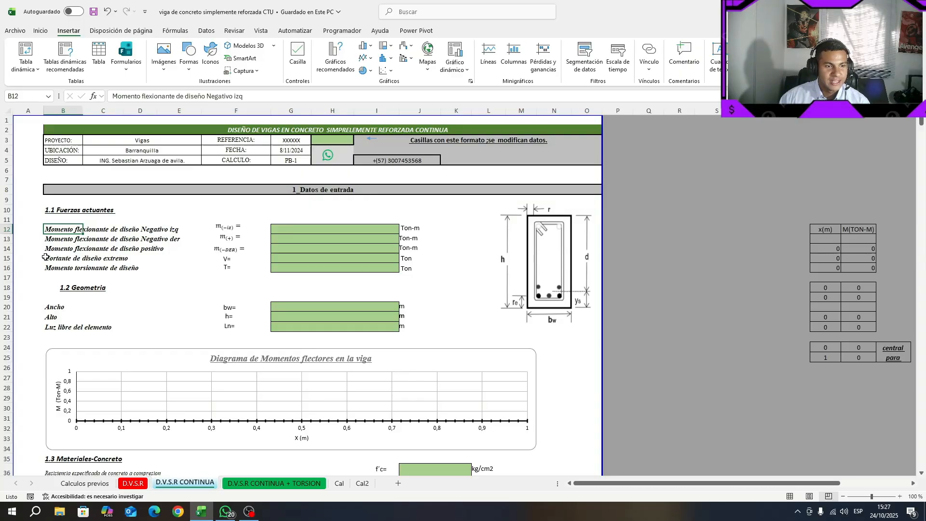
# Step: Enter the design bending moments: left negative 26,6, right negative 20,37 and positive 29,9 Ton-m
pyautogui.click(310, 233)
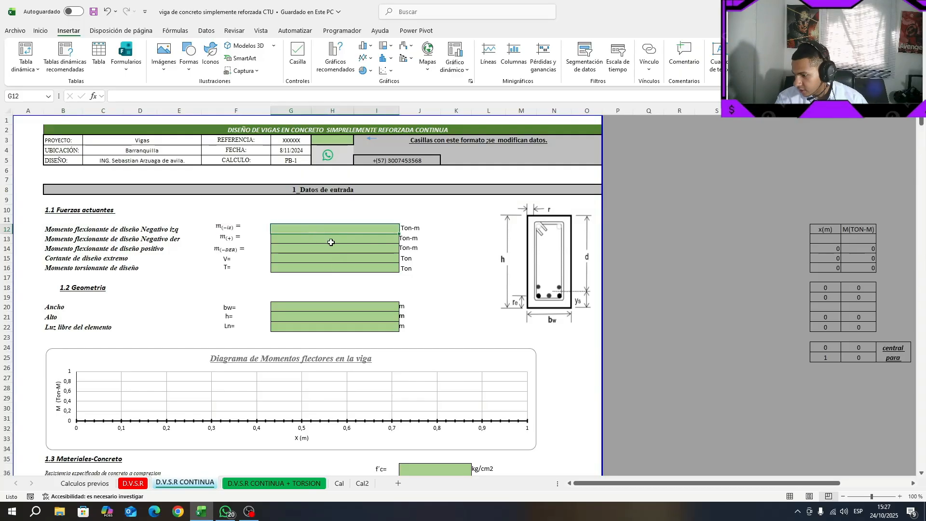
pyautogui.write('26,6')
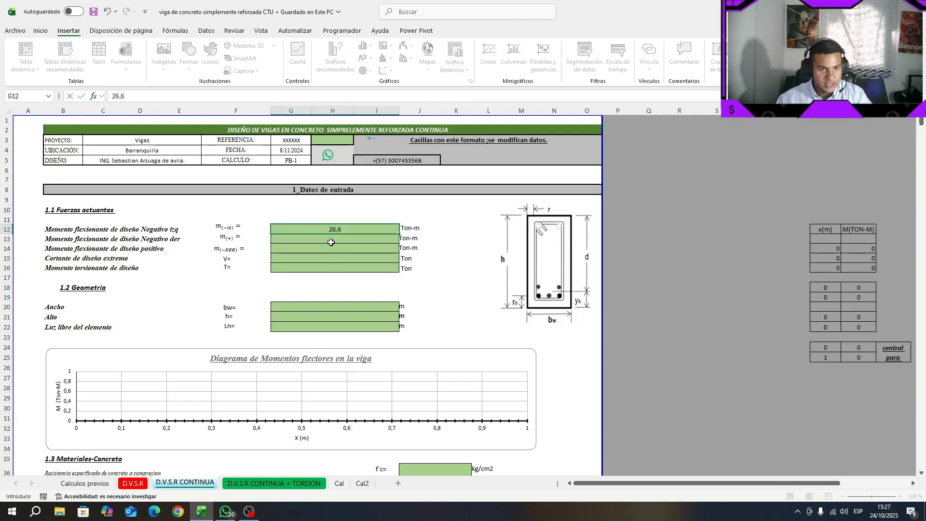
pyautogui.press('Return')
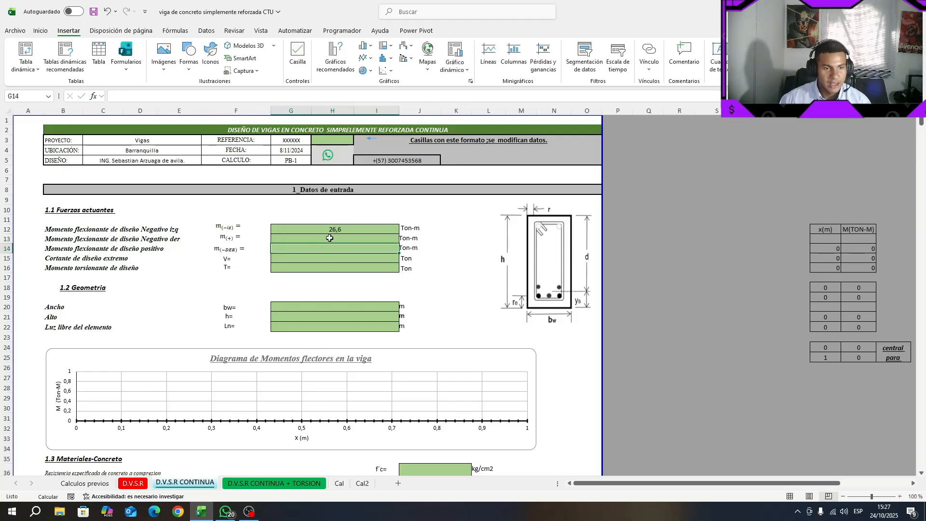
pyautogui.write('2')
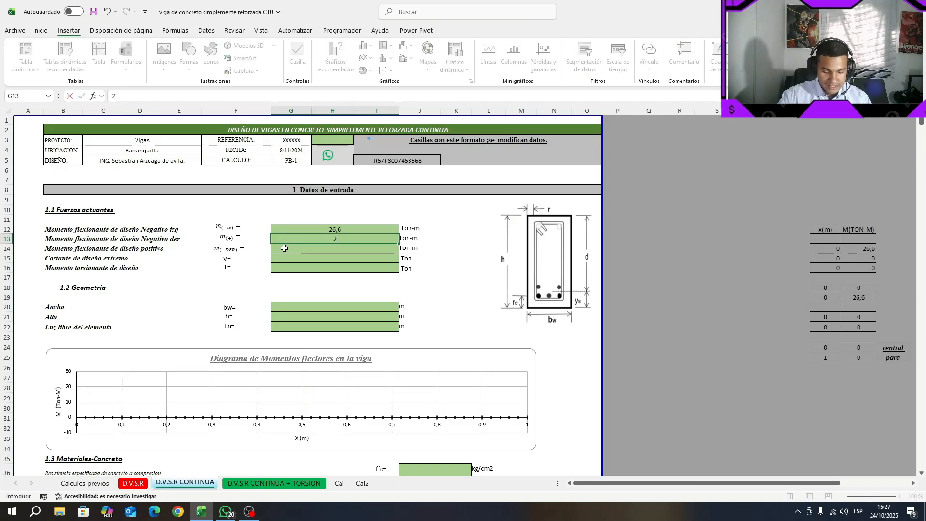
pyautogui.write('0,37')
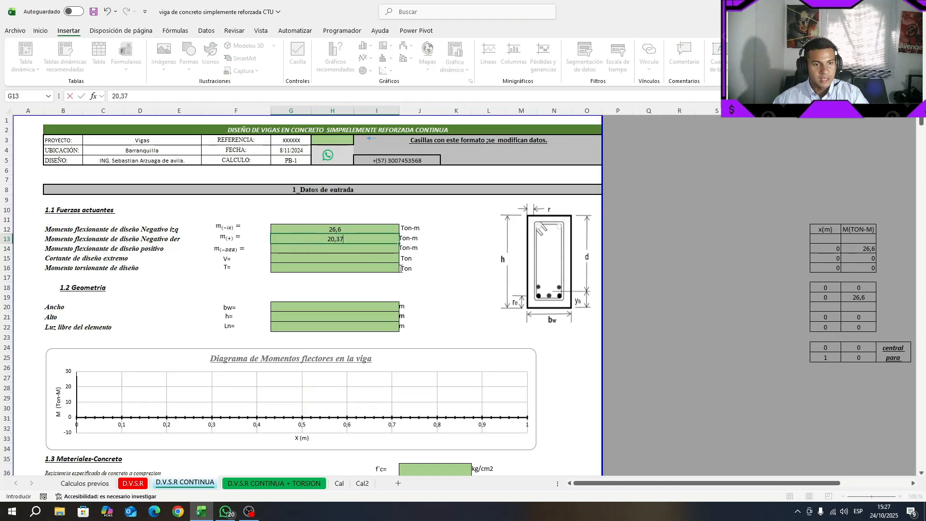
pyautogui.press('Return')
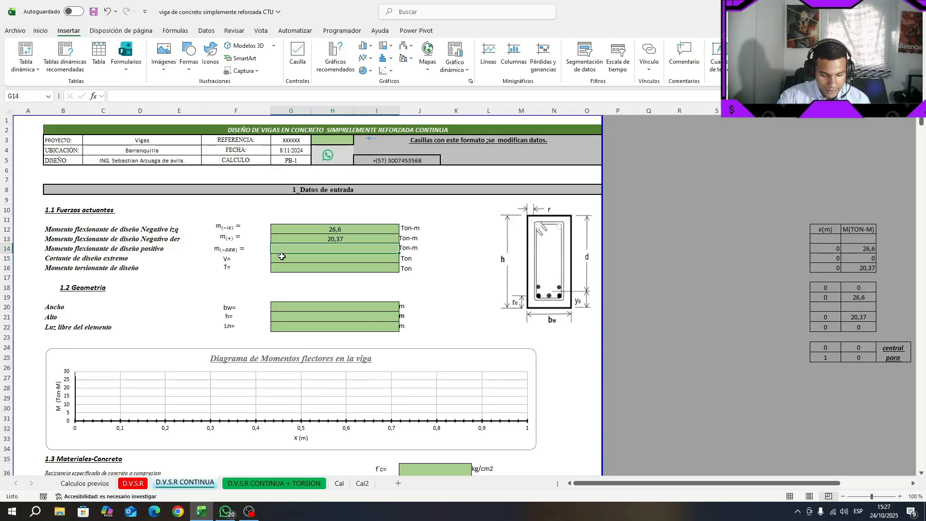
pyautogui.write('29,9')
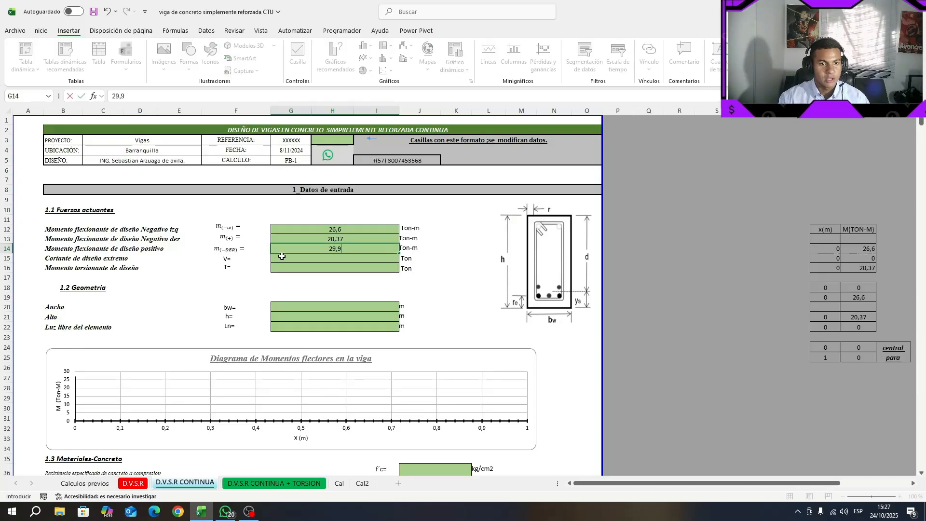
pyautogui.press('Return')
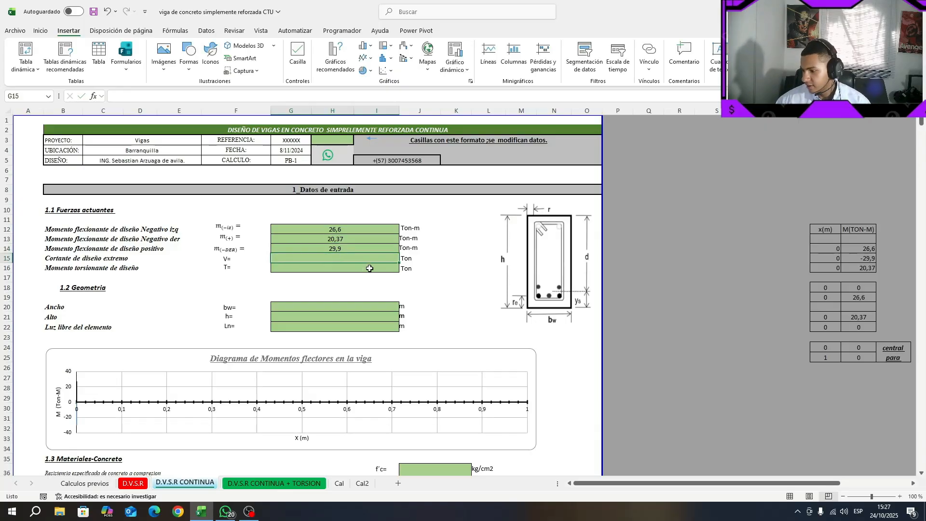
# Step: Enter 27,2 Ton as the extreme design shear and -0,4 as the design torsional moment
pyautogui.write('27,2')
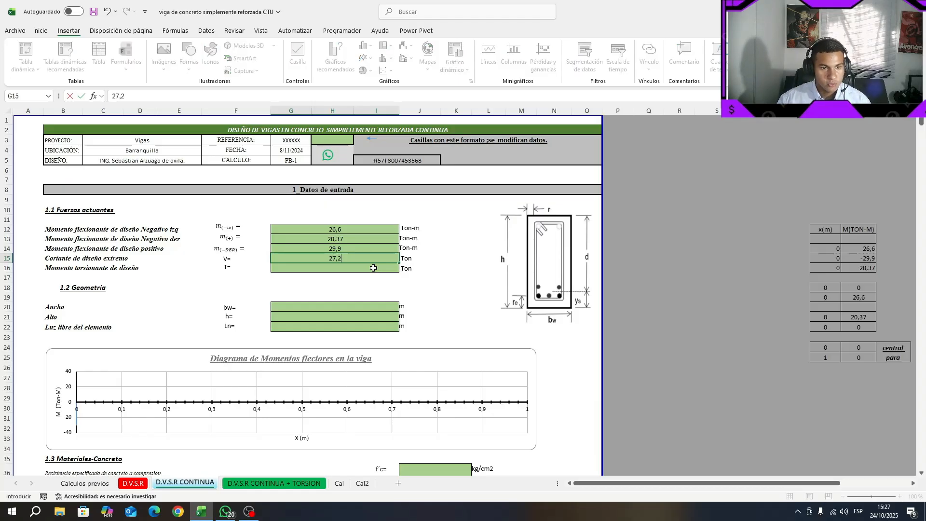
pyautogui.press('Return')
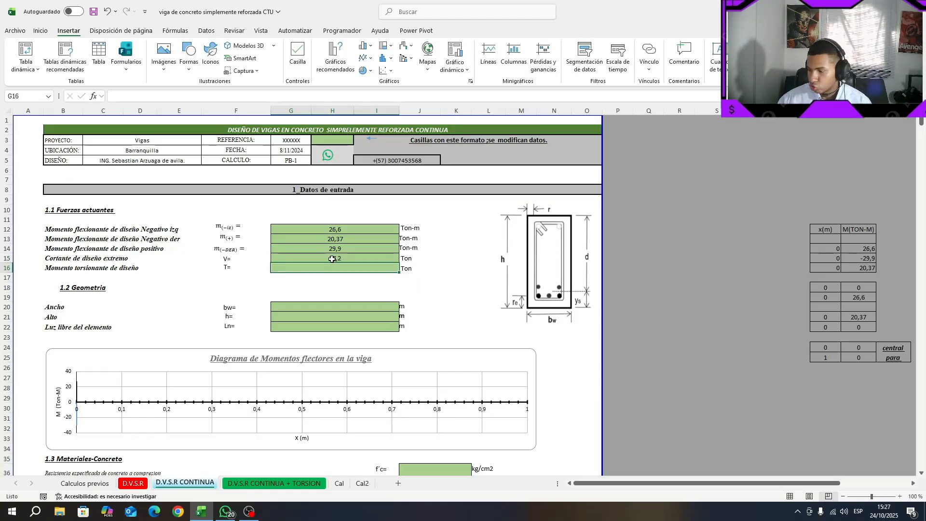
pyautogui.write('-00')
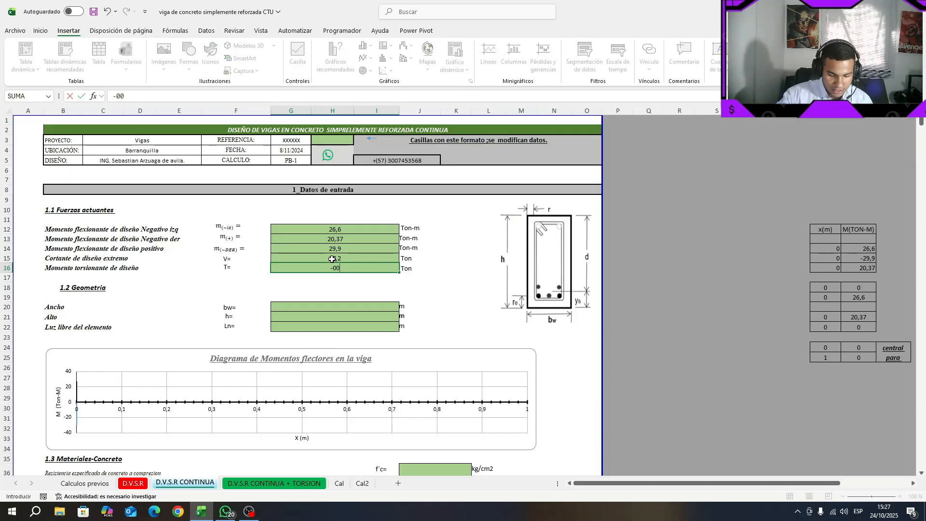
pyautogui.press('BackSpace')
pyautogui.press('BackSpace')
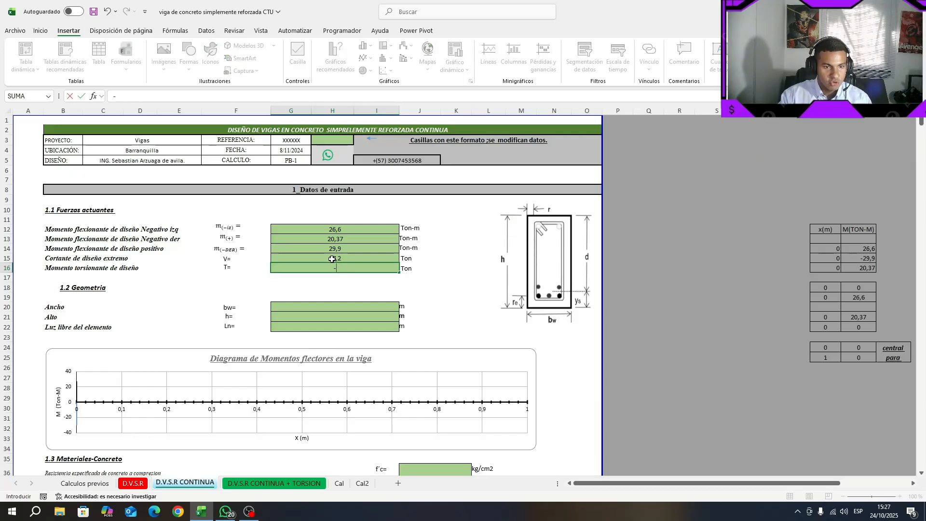
pyautogui.write('0,4')
pyautogui.press('Return')
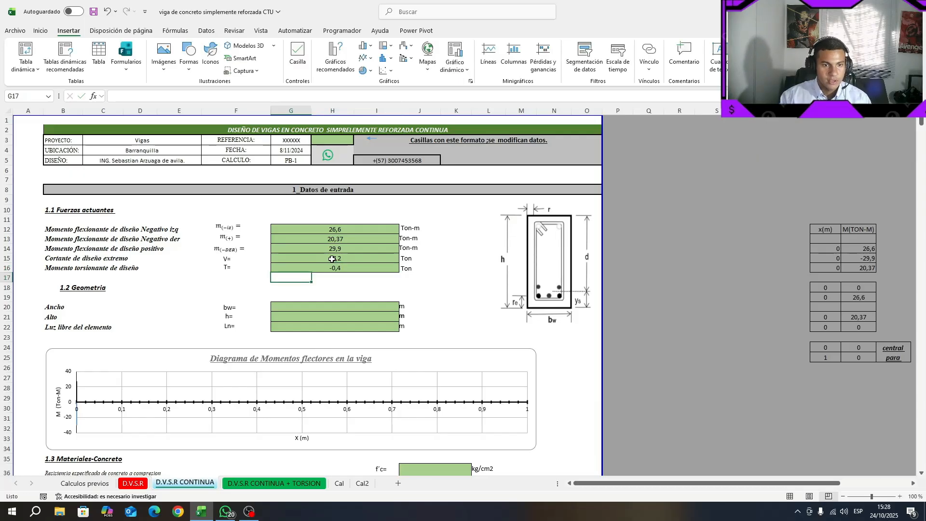
pyautogui.click(473, 240)
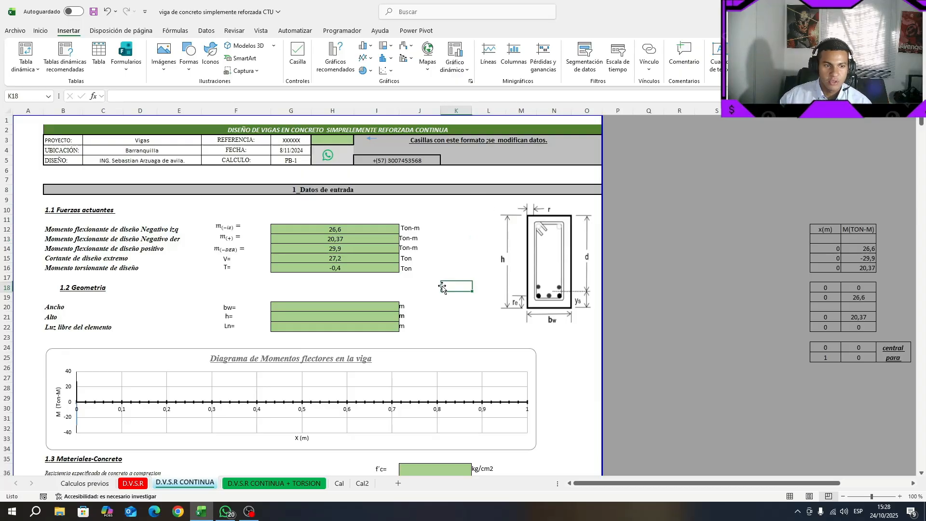
# Step: Fill in the beam geometry in section 1.2: width 0,3 m, height 0,6 m and clear span 7,2 m
pyautogui.click(364, 306)
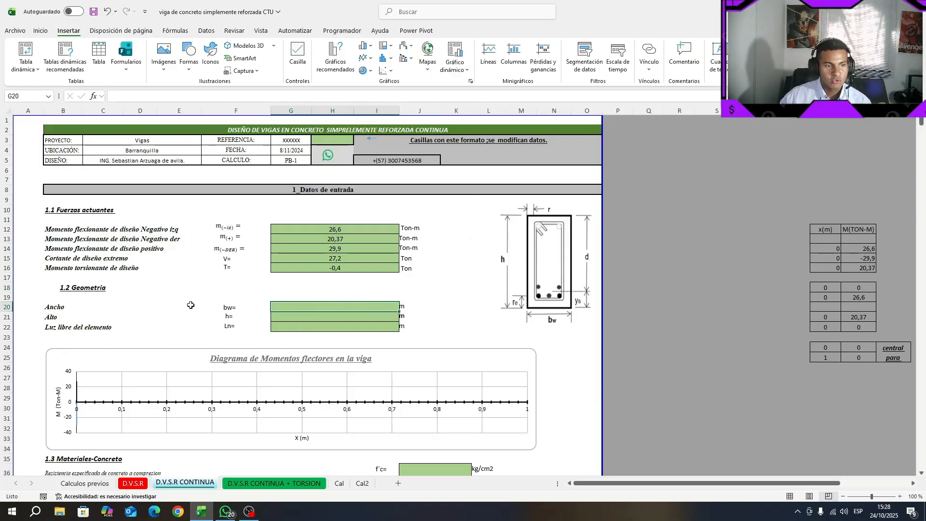
pyautogui.click(75, 289)
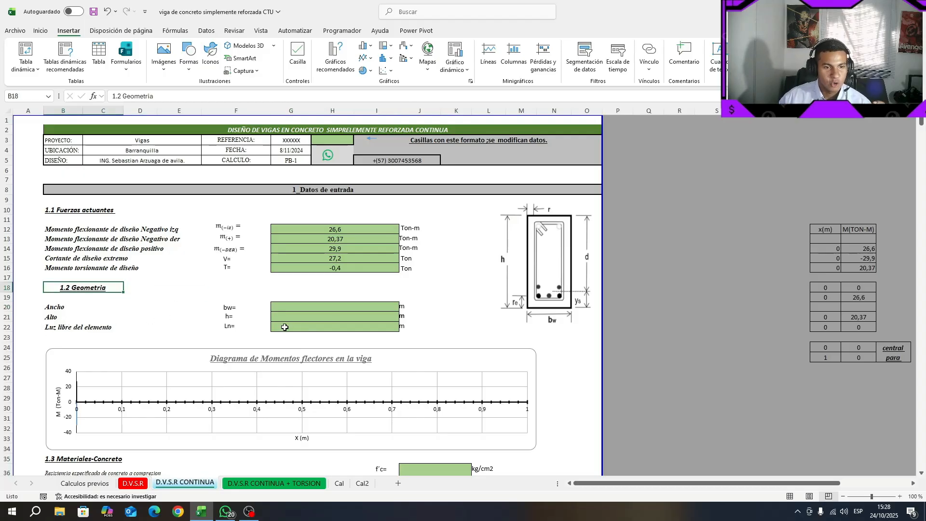
pyautogui.click(313, 306)
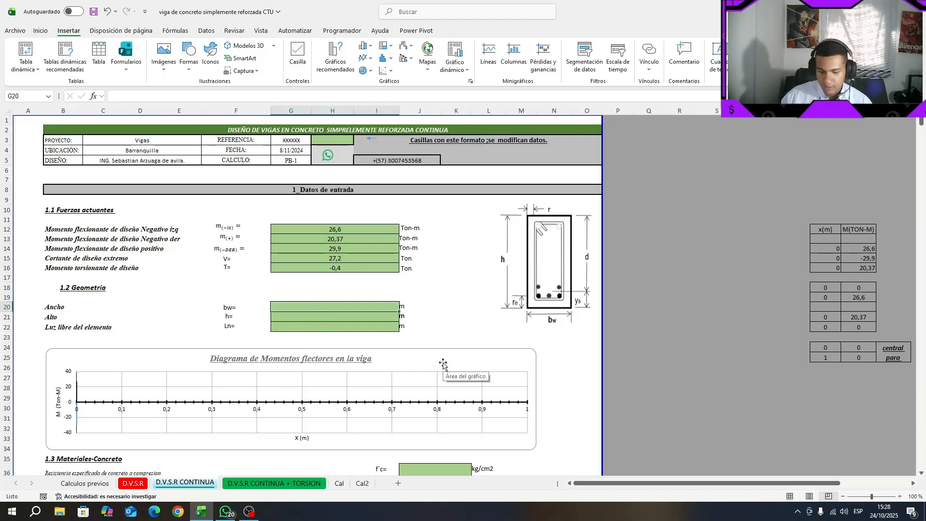
pyautogui.write('0,3')
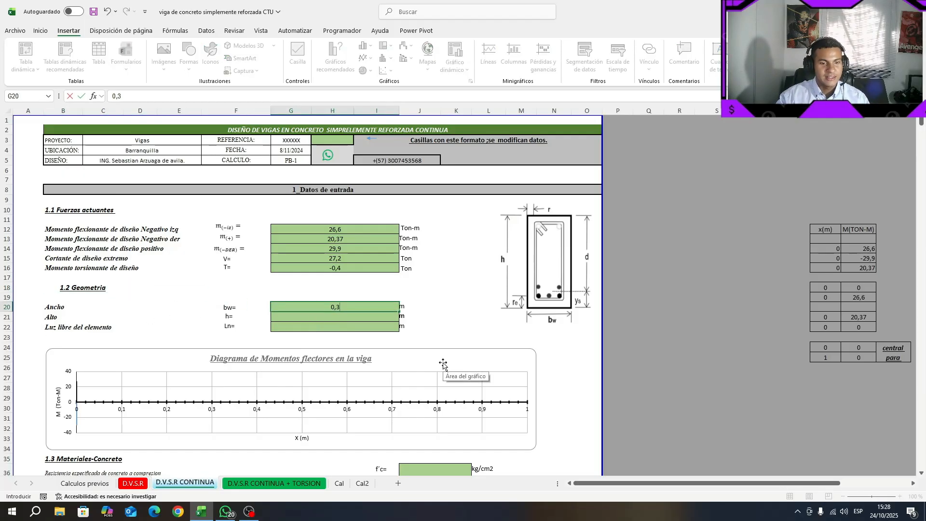
pyautogui.press('Return')
pyautogui.scroll(-1, 275, 342)
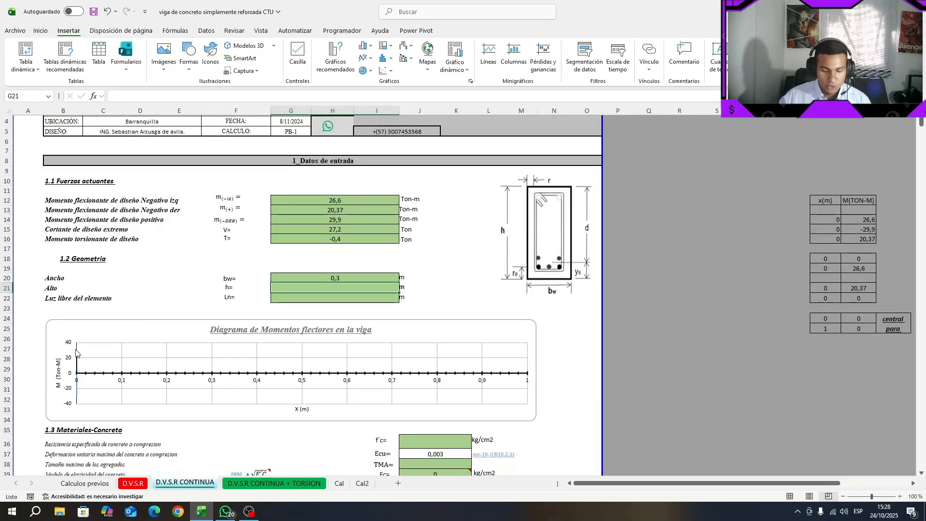
pyautogui.write('0,6')
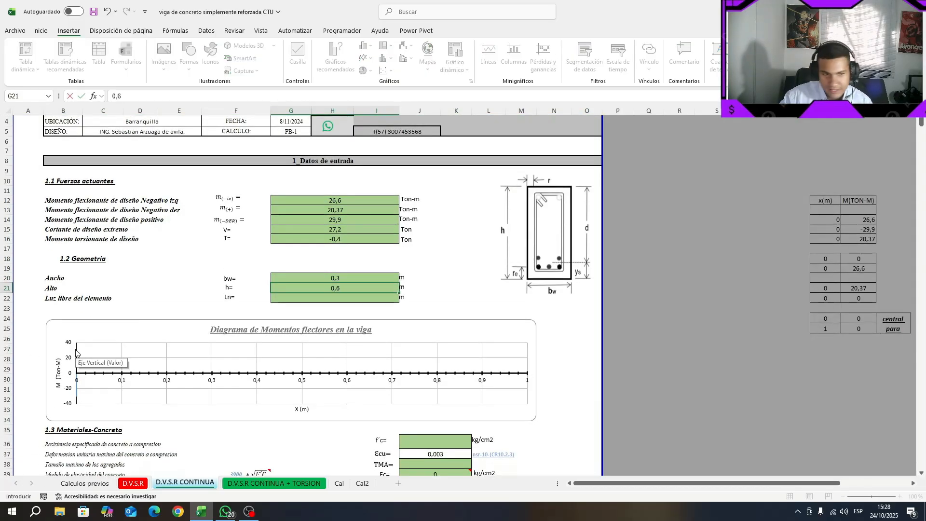
pyautogui.press('Return')
pyautogui.press('Right')
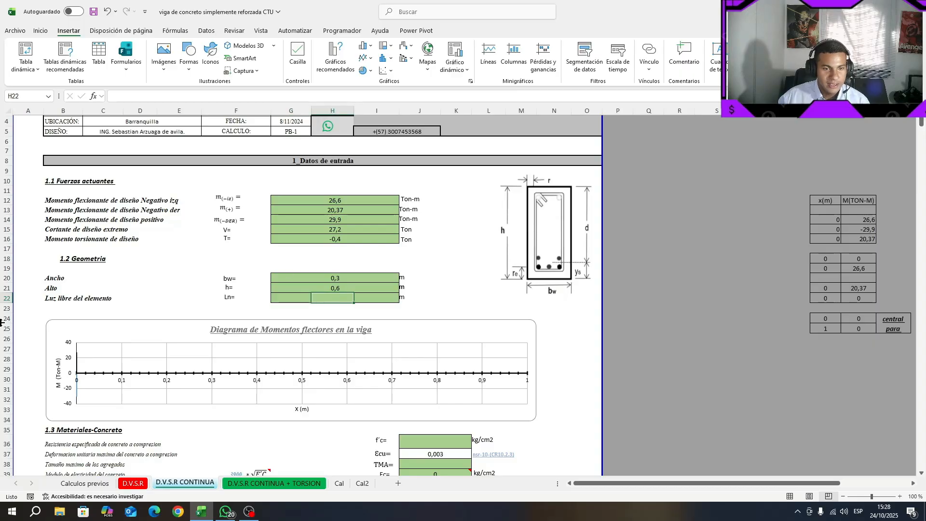
pyautogui.write('7,')
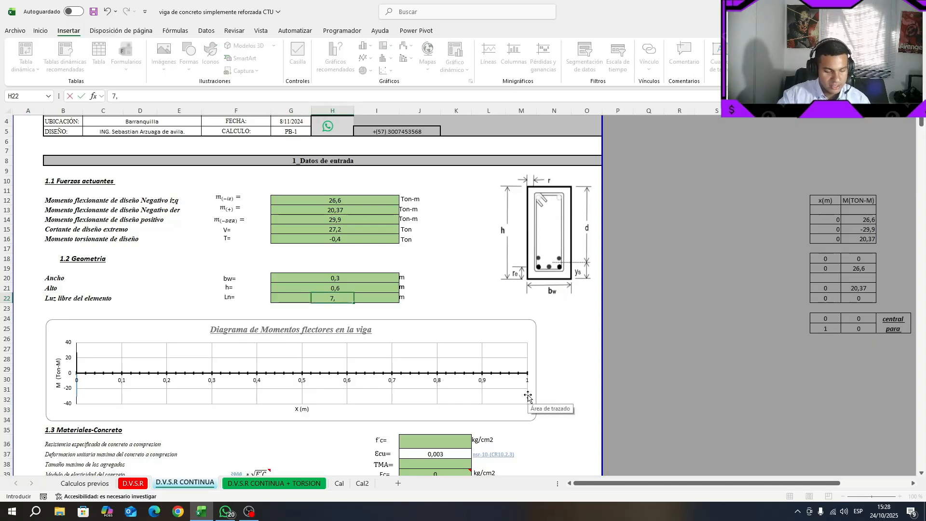
pyautogui.write('2')
pyautogui.press('Return')
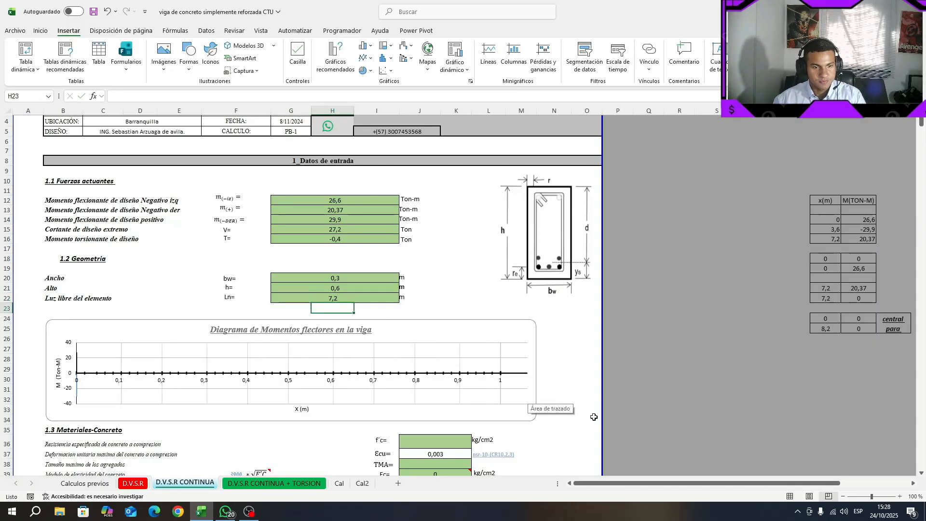
# Step: Save the workbook with the entered forces and geometry
pyautogui.scroll(1, 584, 343)
pyautogui.scroll(-1, 584, 343)
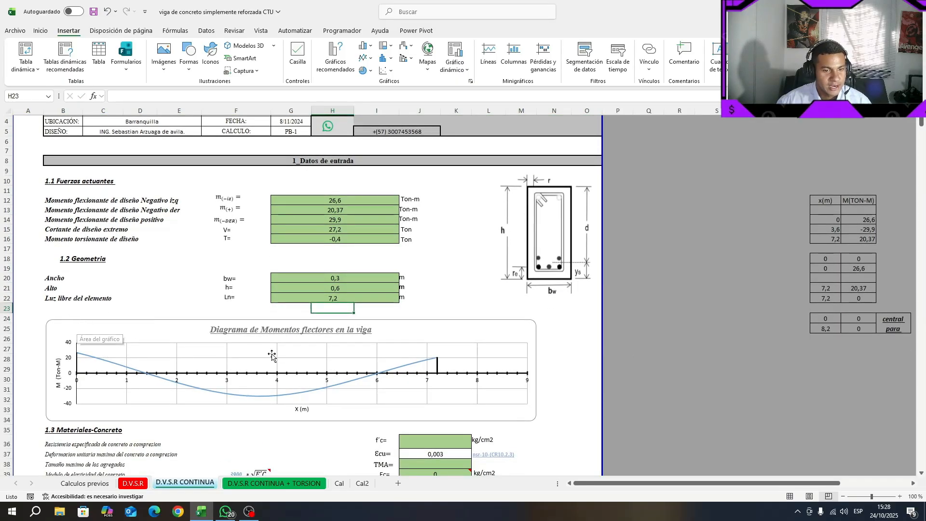
pyautogui.click(94, 11)
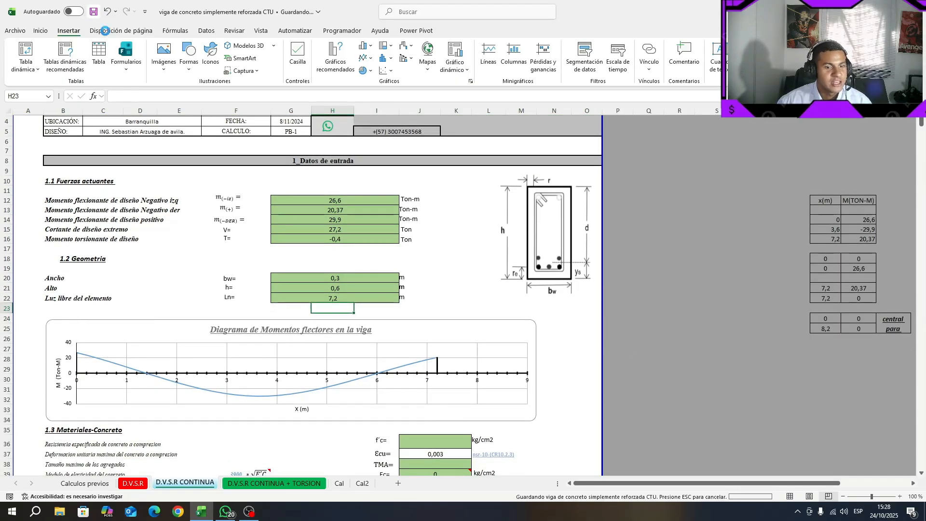
pyautogui.moveTo(76, 355)
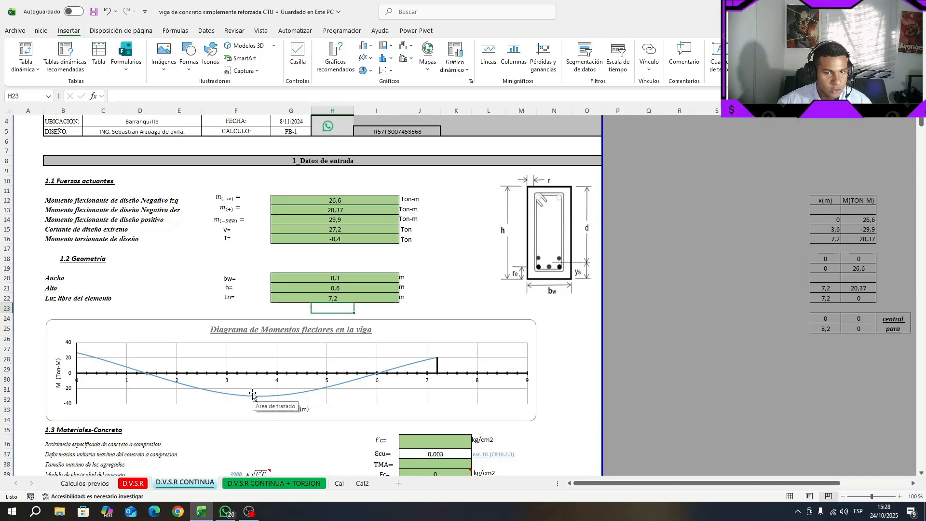
# Step: Copy the 210 kg/cm2 concrete strength f'c from the D.V.S.R sheet into section 1.3 of D.V.S.R CONTINUA and read its note
pyautogui.click(537, 369)
pyautogui.scroll(-4, 539, 368)
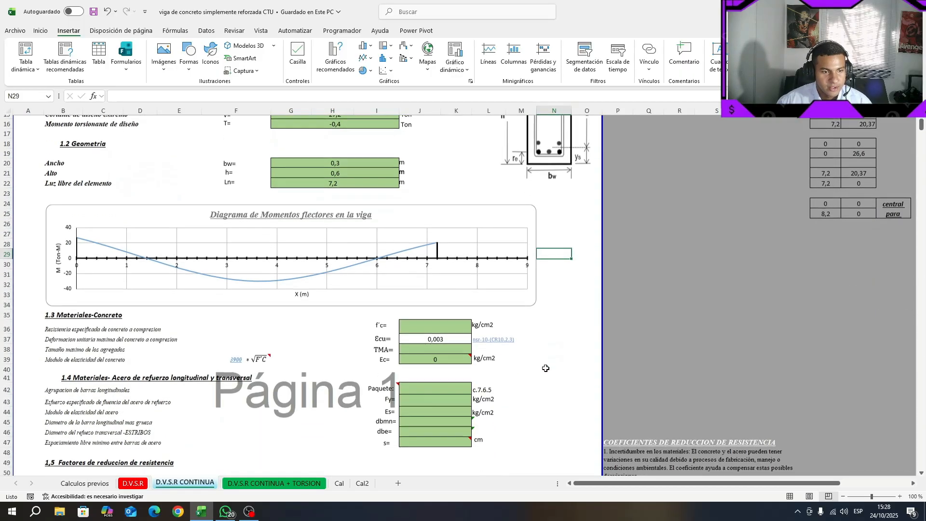
pyautogui.click(535, 374)
pyautogui.scroll(-1, 534, 375)
pyautogui.click(144, 285)
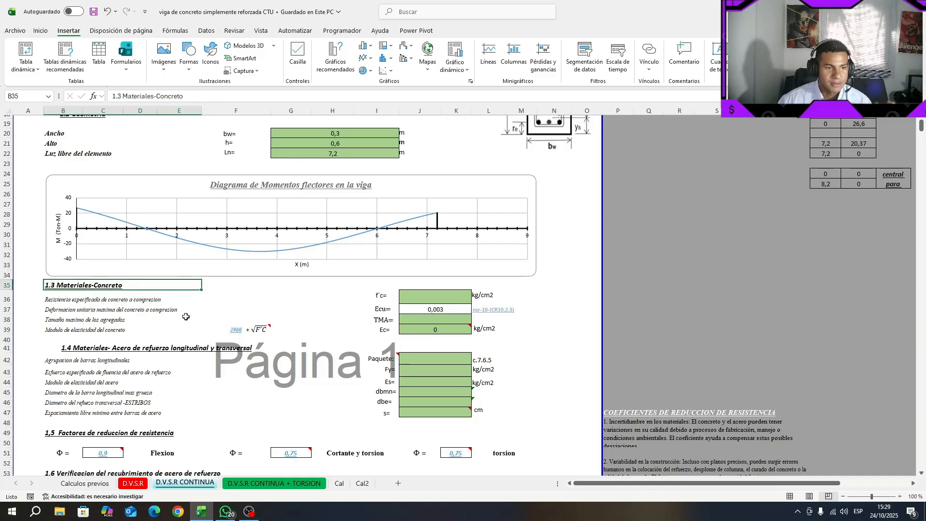
pyautogui.click(448, 297)
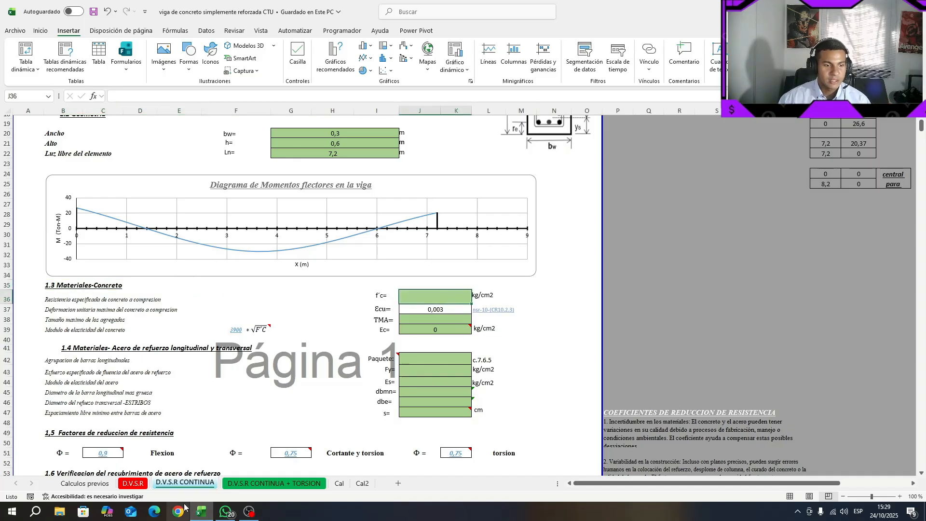
pyautogui.click(134, 483)
pyautogui.click(369, 400)
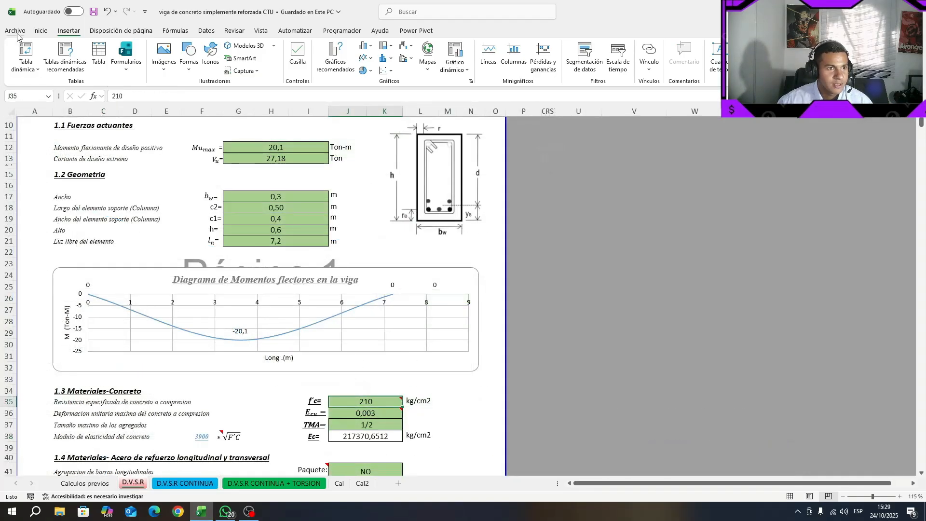
pyautogui.click(40, 30)
pyautogui.click(50, 58)
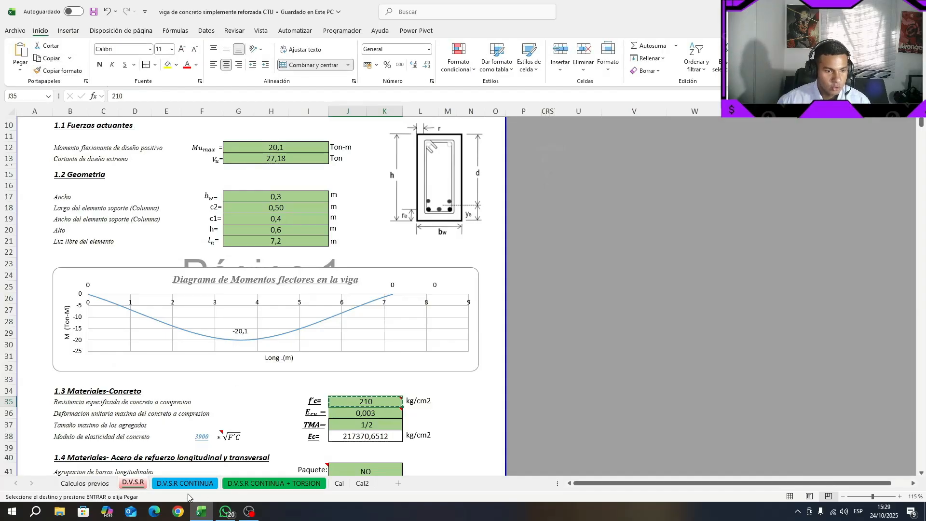
pyautogui.click(185, 484)
pyautogui.hotkey('ctrl', 'v')
pyautogui.click(579, 285)
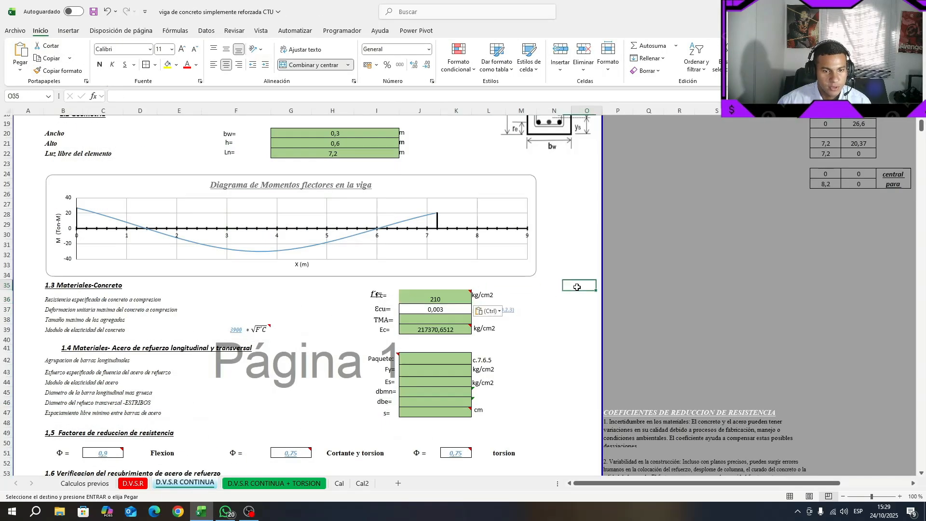
pyautogui.click(450, 299)
pyautogui.moveTo(450, 299)
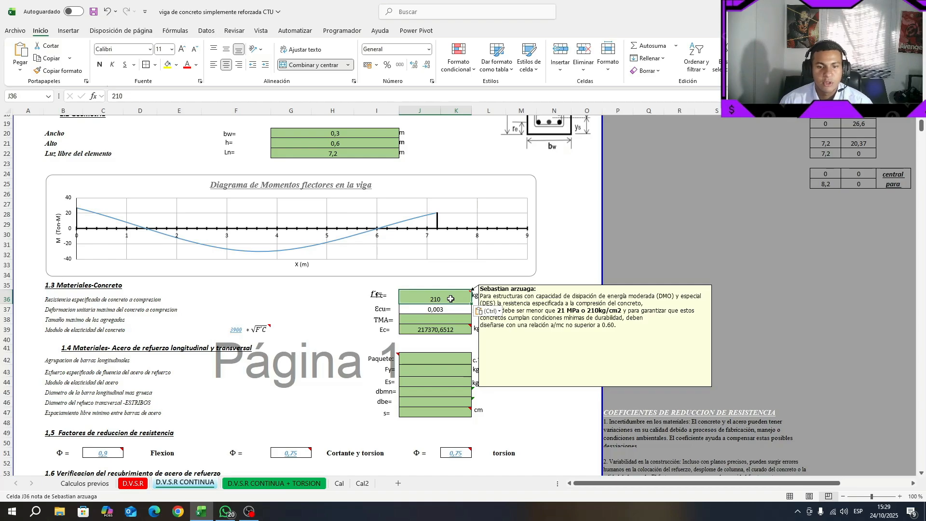
# Step: Copy the 0,003 maximum concrete strain cell from the D.V.S.R sheet into the Ɛcu cell of D.V.S.R CONTINUA
pyautogui.click(450, 348)
pyautogui.click(144, 484)
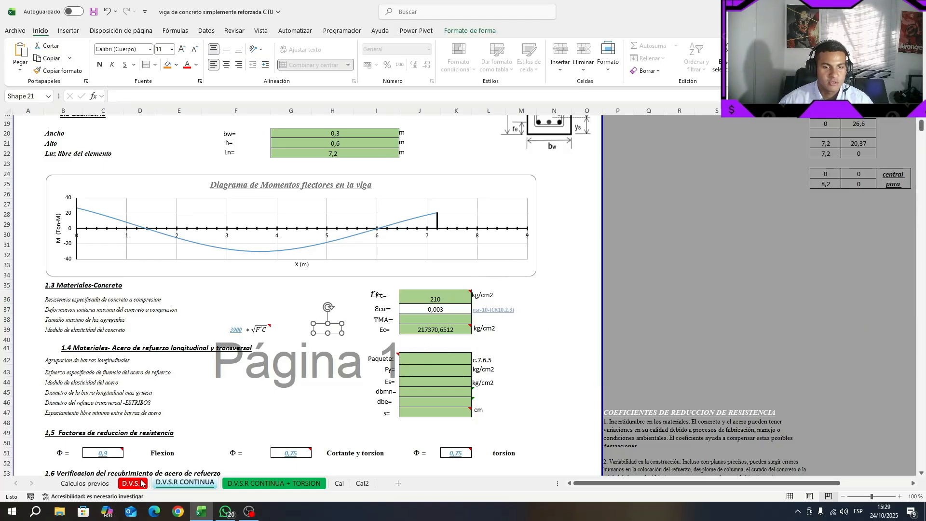
pyautogui.press('Escape')
pyautogui.click(394, 417)
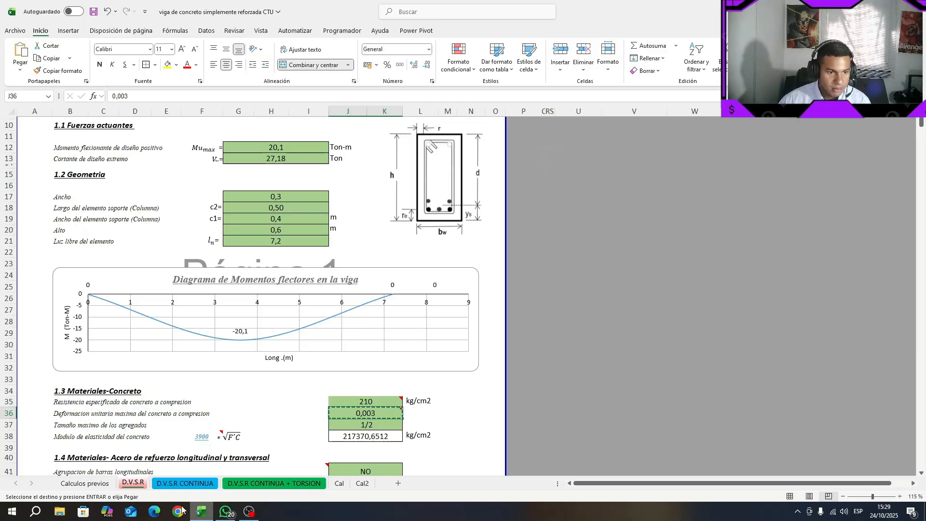
pyautogui.hotkey('ctrl', 'c')
pyautogui.click(185, 483)
pyautogui.click(435, 310)
pyautogui.hotkey('ctrl', 'v')
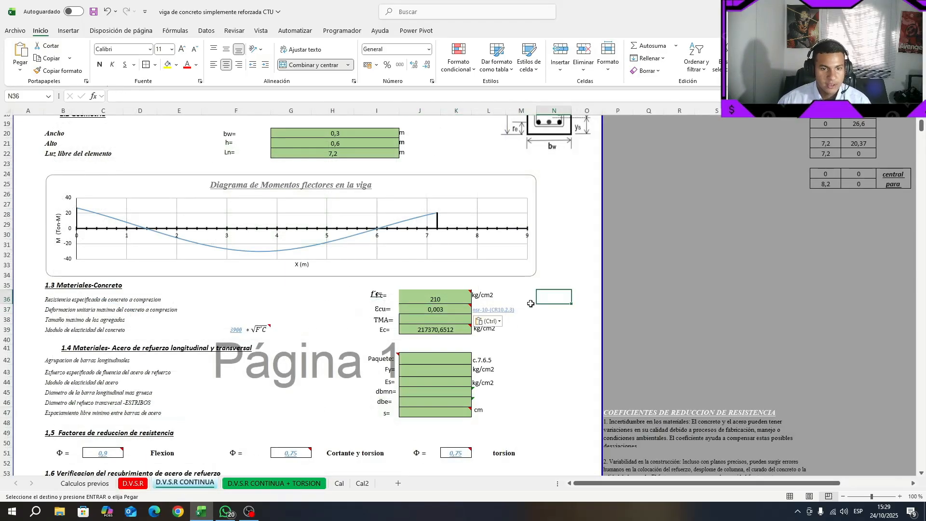
pyautogui.click(554, 297)
pyautogui.hotkey('ctrl', 's')
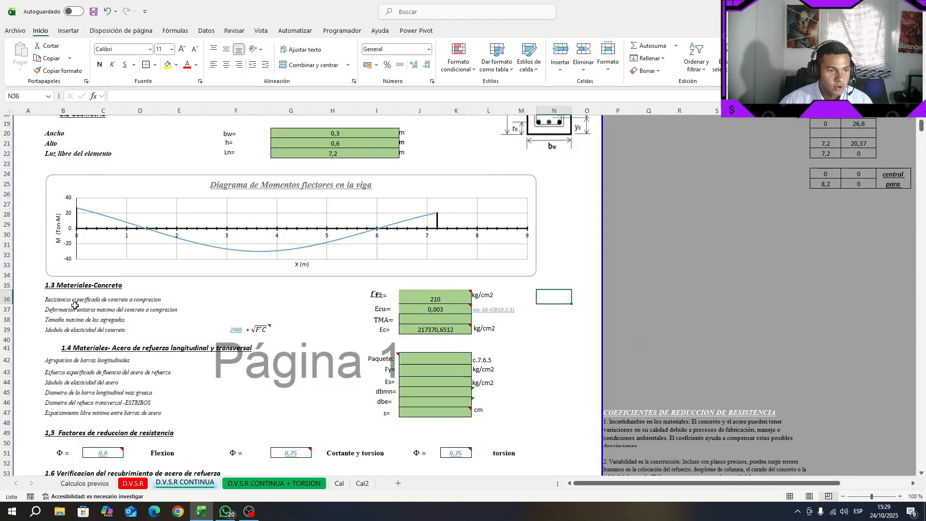
# Step: Read the code note attached to the concrete's maximum unit strain value
pyautogui.moveTo(68, 310); pyautogui.dragTo(158, 310)
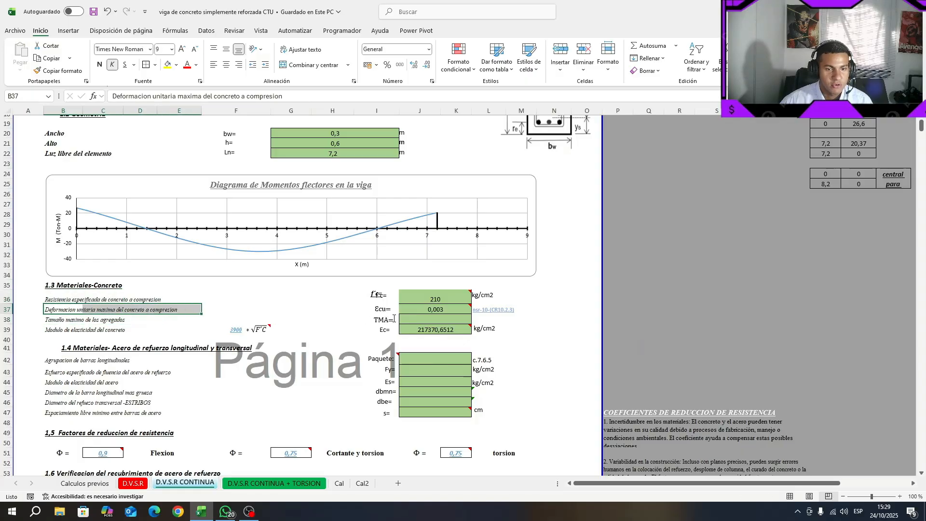
pyautogui.click(426, 309)
pyautogui.moveTo(426, 310)
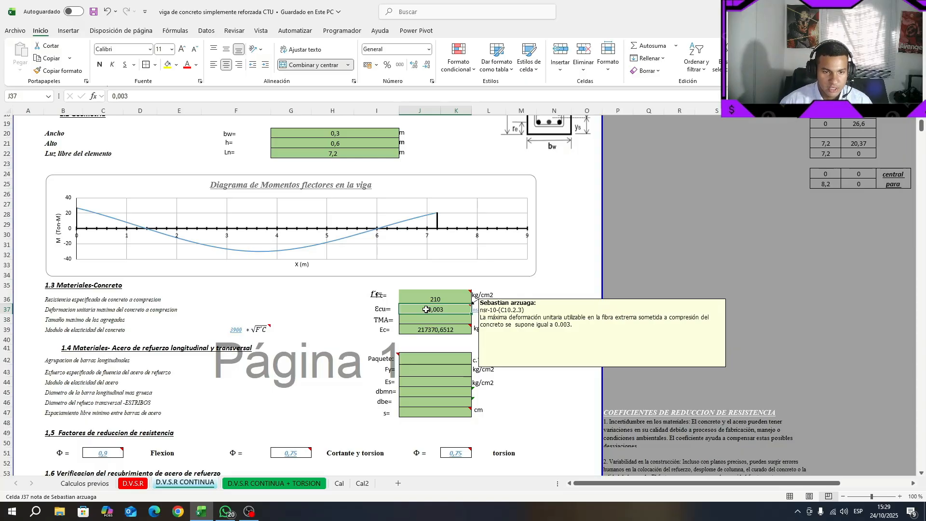
# Step: Set the maximum aggregate size TMA to 3/4 in the concrete materials section
pyautogui.click(448, 319)
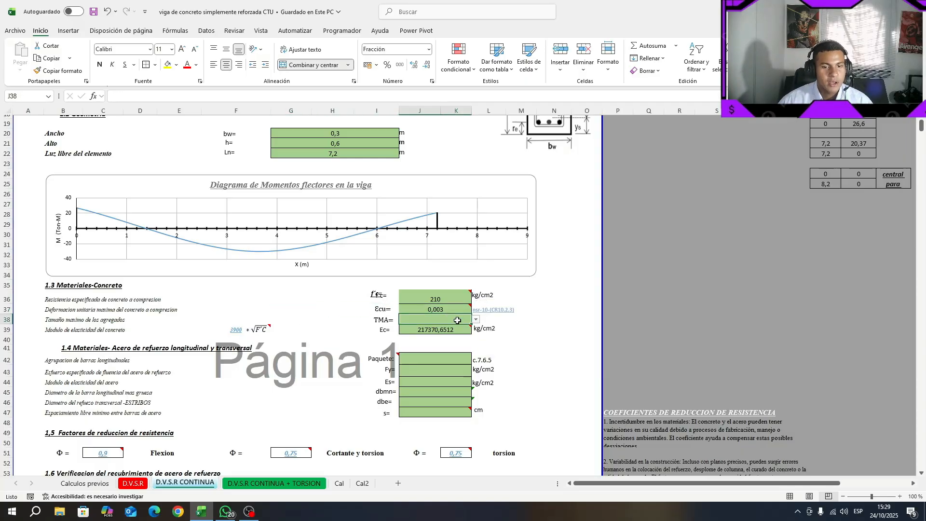
pyautogui.click(475, 320)
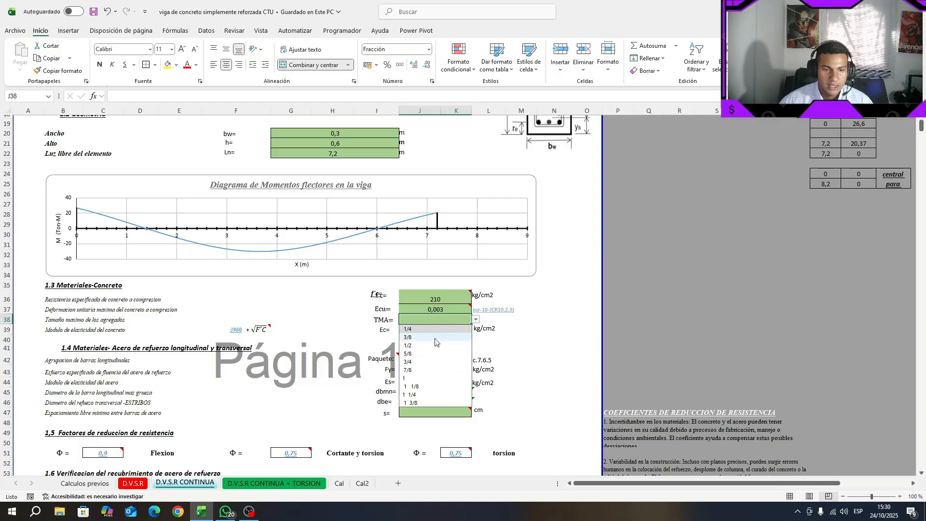
pyautogui.click(426, 361)
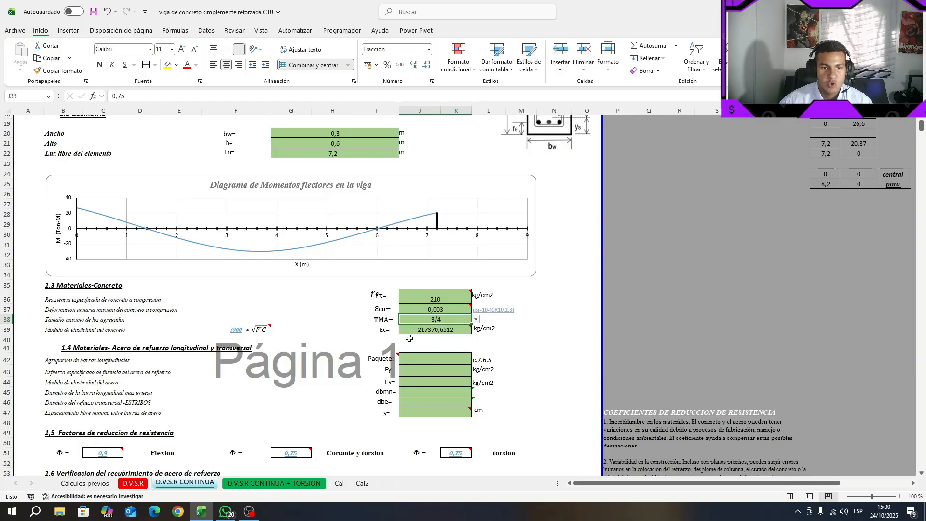
# Step: Inspect the code note and the formula for the concrete's modulus of elasticity Ec, and save the workbook
pyautogui.click(503, 325)
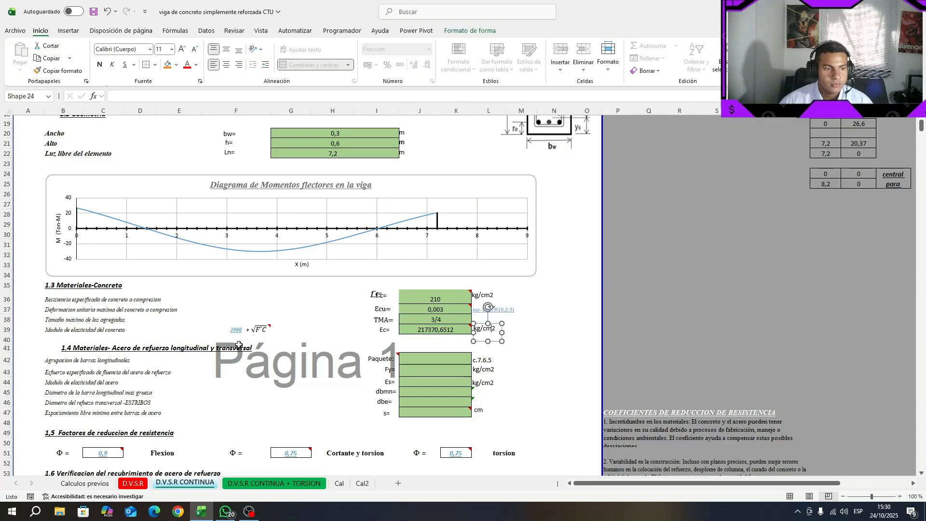
pyautogui.click(57, 330)
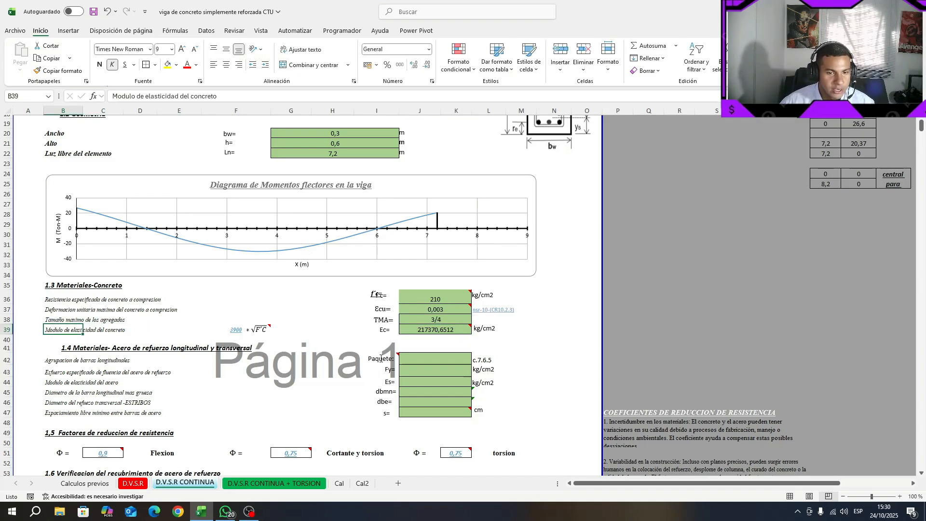
pyautogui.moveTo(436, 330)
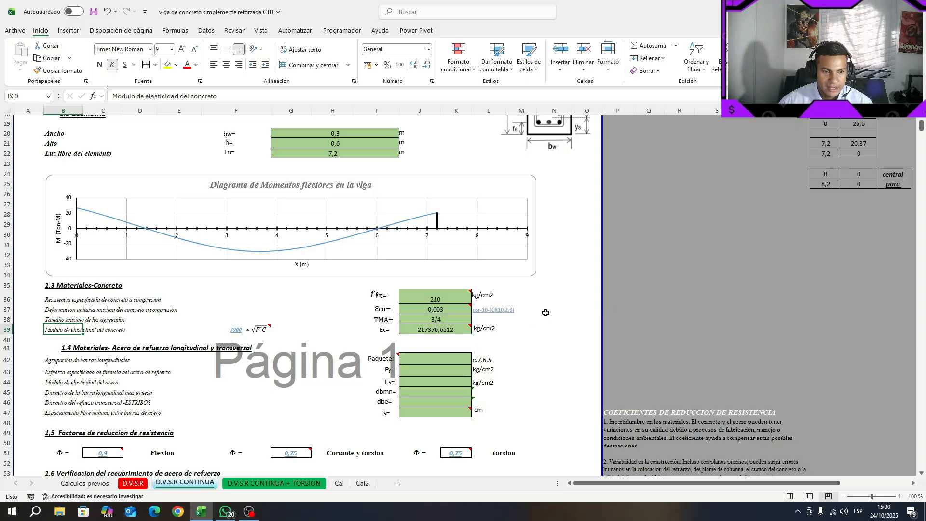
pyautogui.moveTo(269, 326)
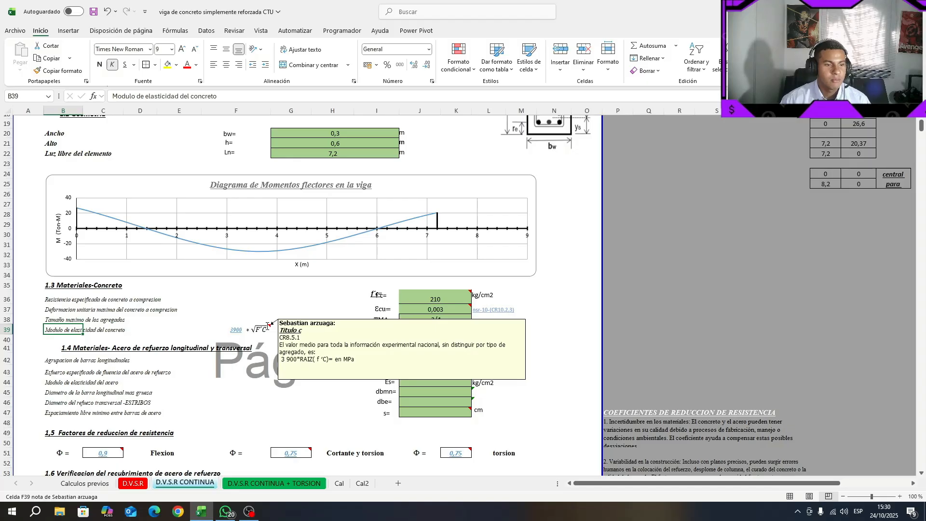
pyautogui.click(337, 295)
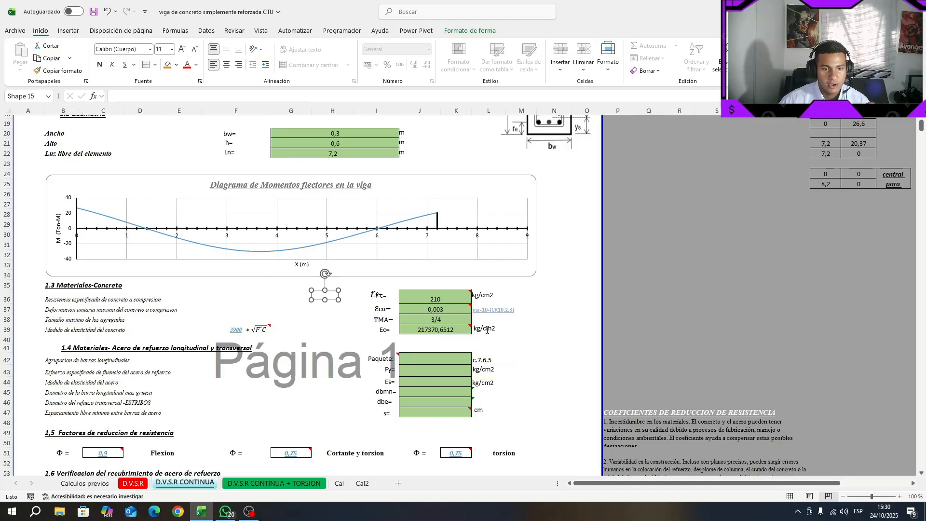
pyautogui.click(466, 329)
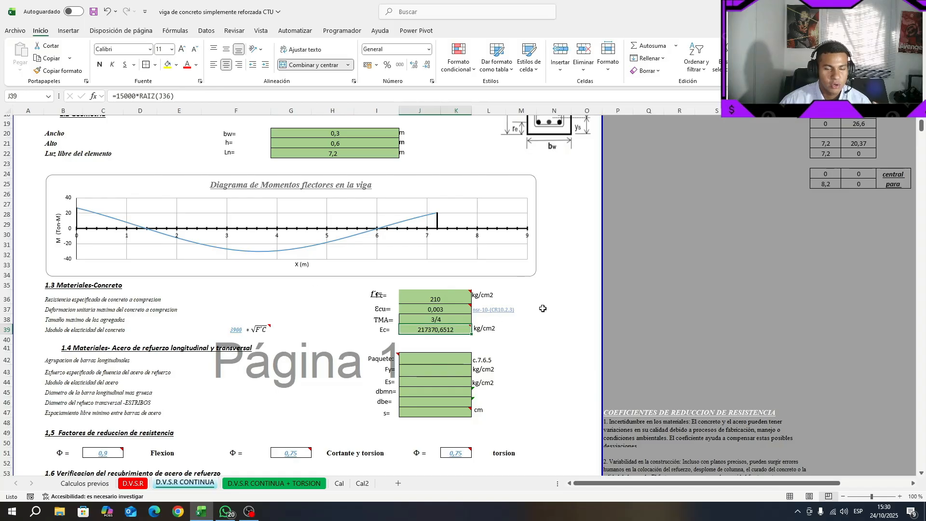
pyautogui.click(554, 339)
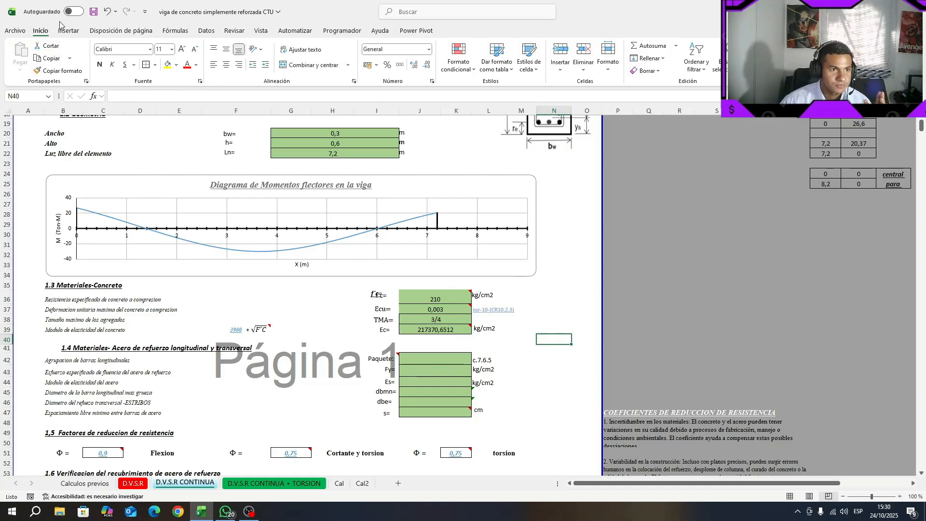
pyautogui.click(93, 11)
# Step: Set the longitudinal bar bundling option (Paquete) in section 1.4 to NO
pyautogui.scroll(-1, 280, 290)
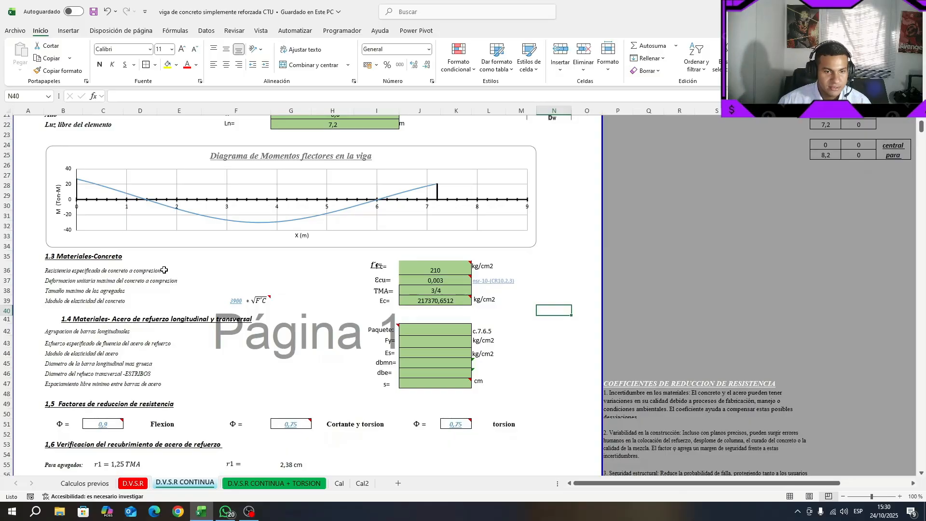
pyautogui.moveTo(400, 324)
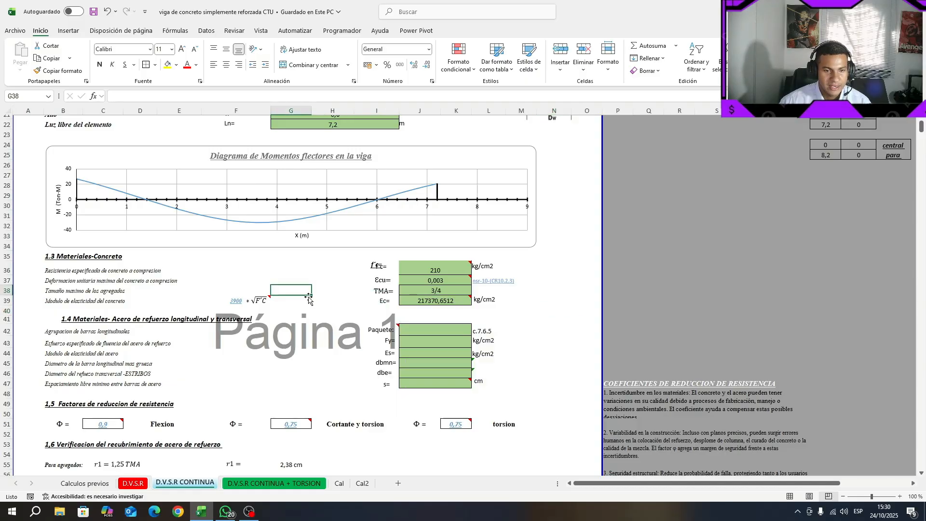
pyautogui.click(425, 332)
pyautogui.click(476, 331)
pyautogui.click(451, 349)
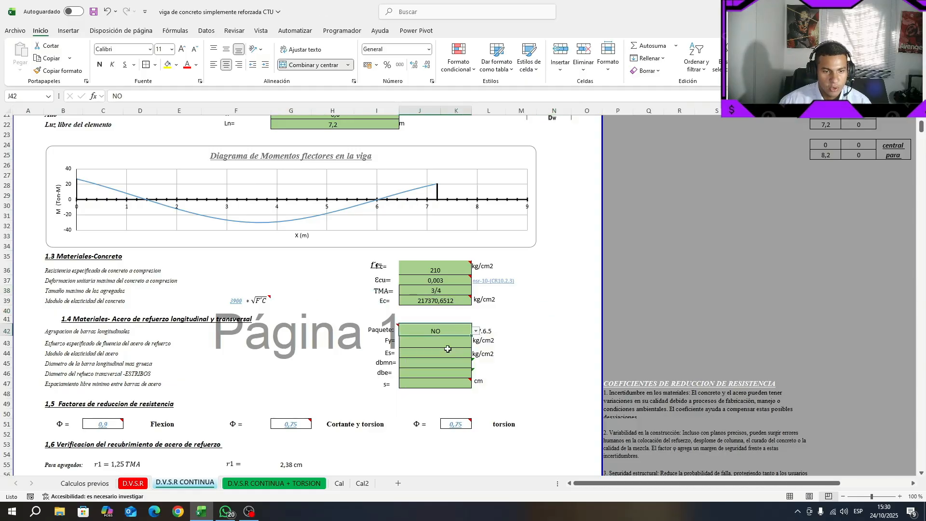
# Step: Capture the beam cross-section figure, mark the bars in its lower-left corner in red, and discard the capture
pyautogui.scroll(6, 512, 328)
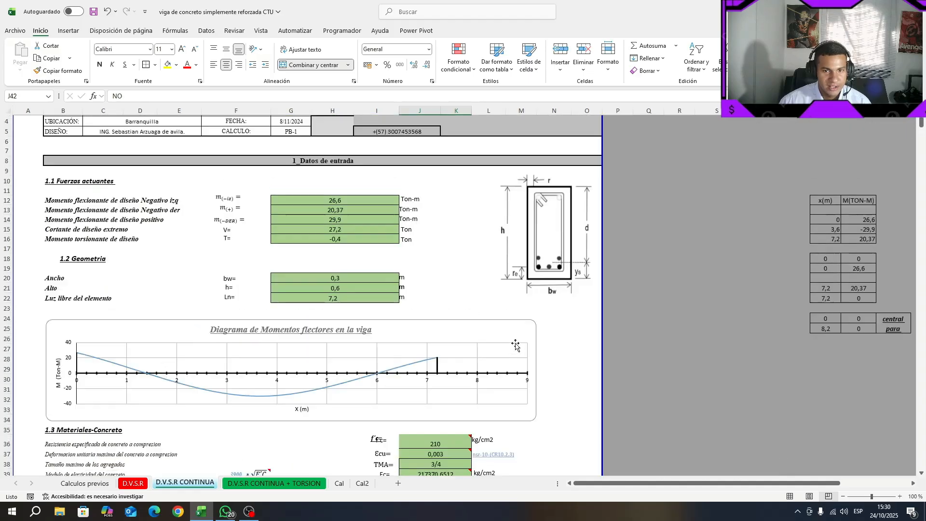
pyautogui.press('Print')
pyautogui.moveTo(509, 169); pyautogui.dragTo(592, 292)
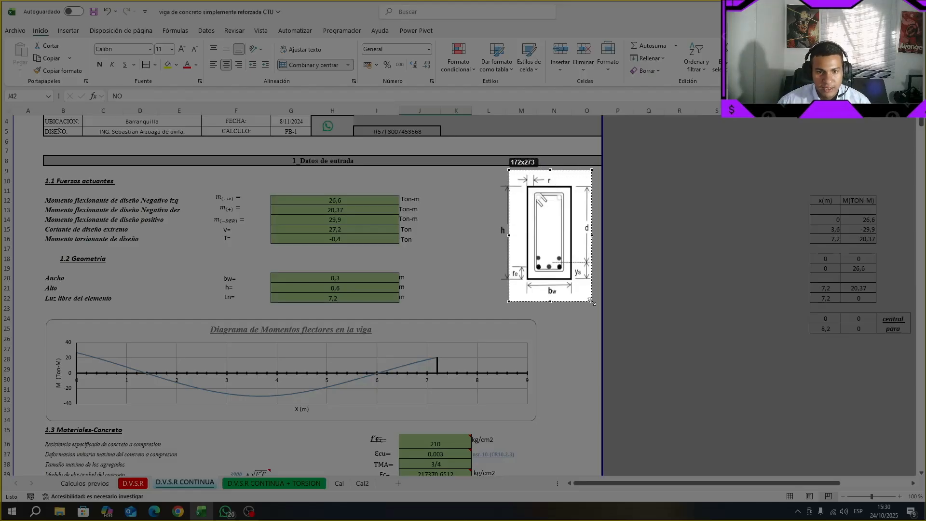
pyautogui.click(602, 202)
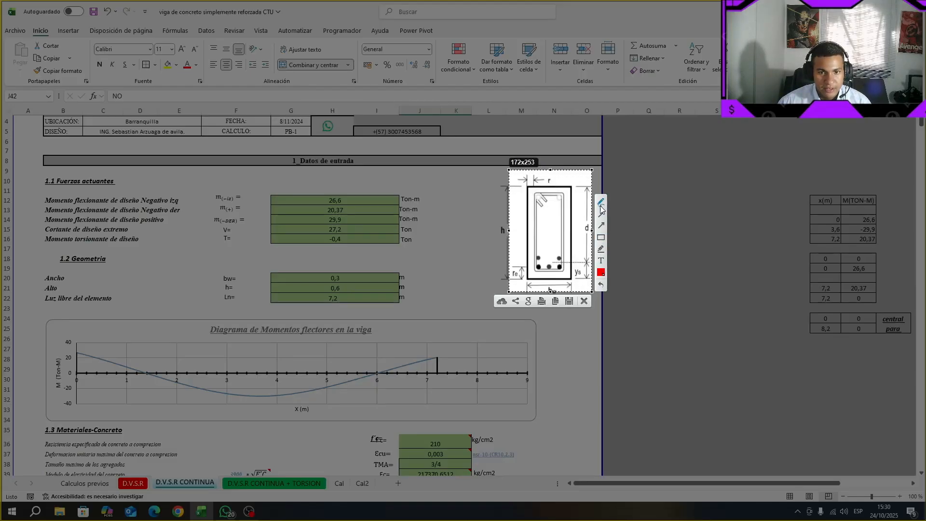
pyautogui.moveTo(540, 265); pyautogui.dragTo(542, 268)
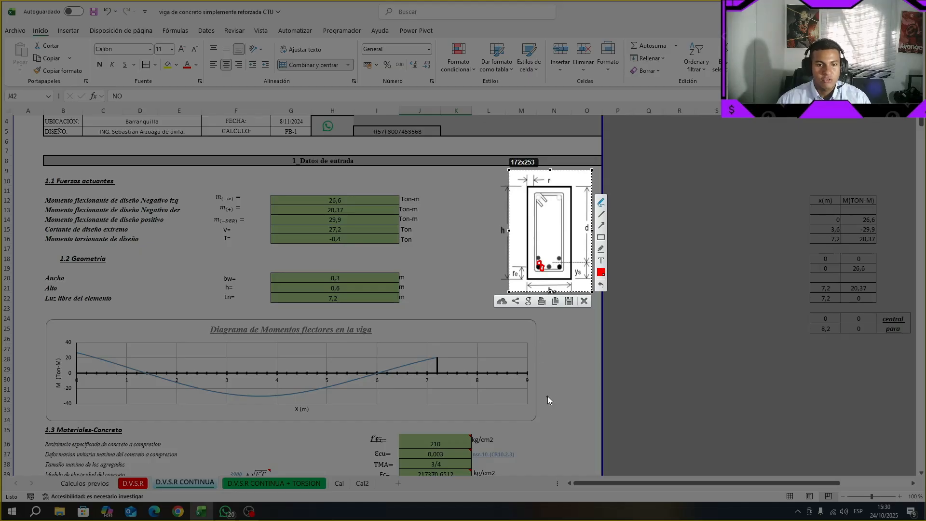
pyautogui.click(584, 301)
# Step: Set the specified yield strength Fy of the reinforcing steel to 4200 kg/cm2
pyautogui.scroll(-6, 381, 308)
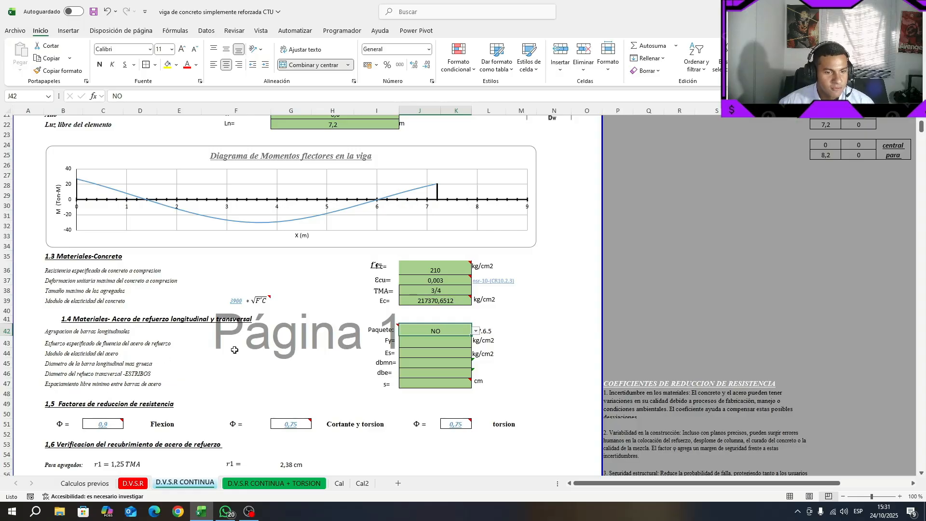
pyautogui.click(429, 341)
pyautogui.write('4200')
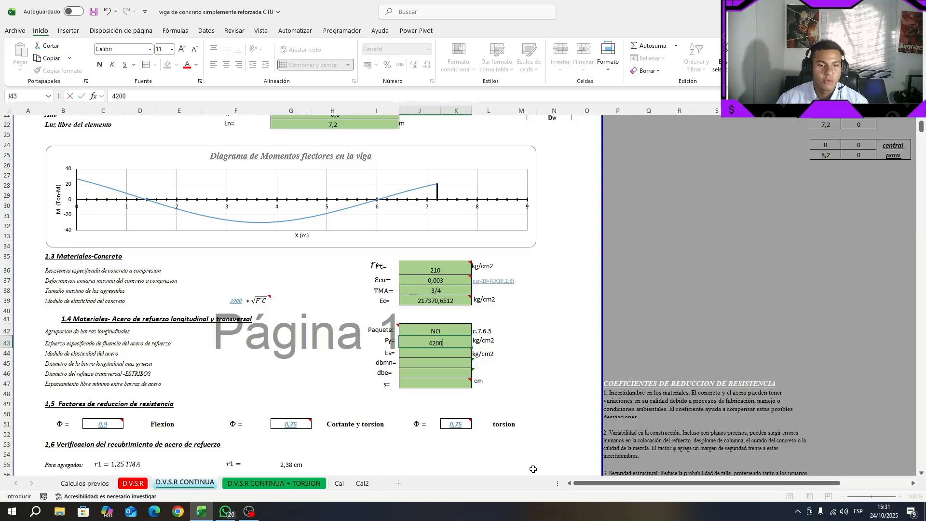
pyautogui.click(538, 314)
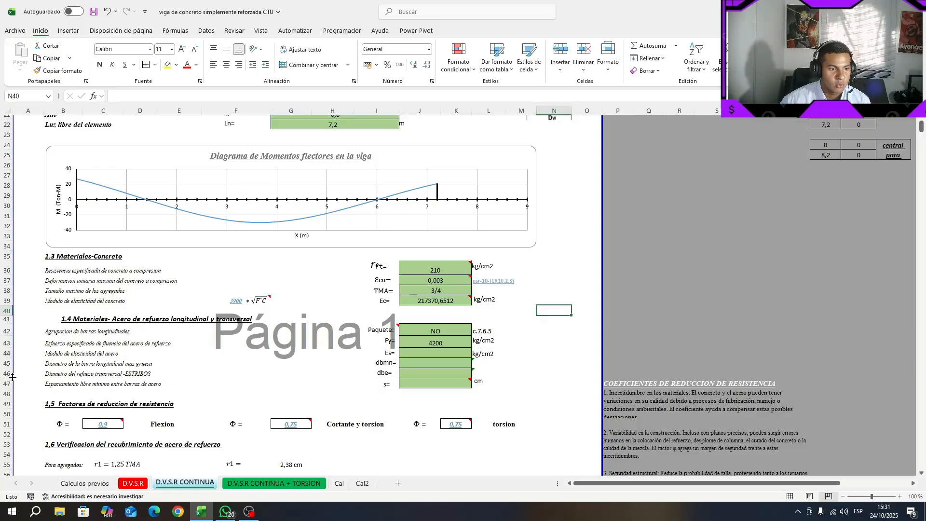
# Step: Set the steel's modulus of elasticity Es in section 1.4 to 2040000 kg/cm2
pyautogui.click(6, 354)
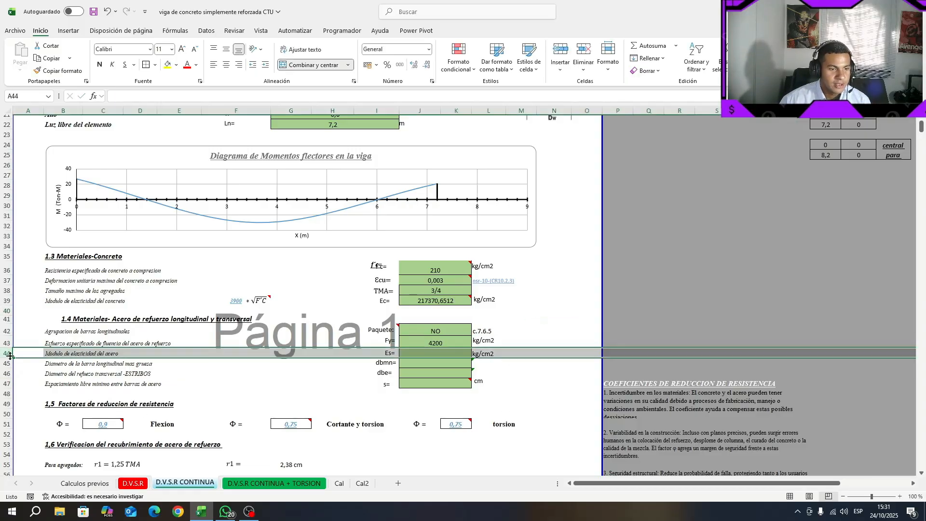
pyautogui.click(407, 353)
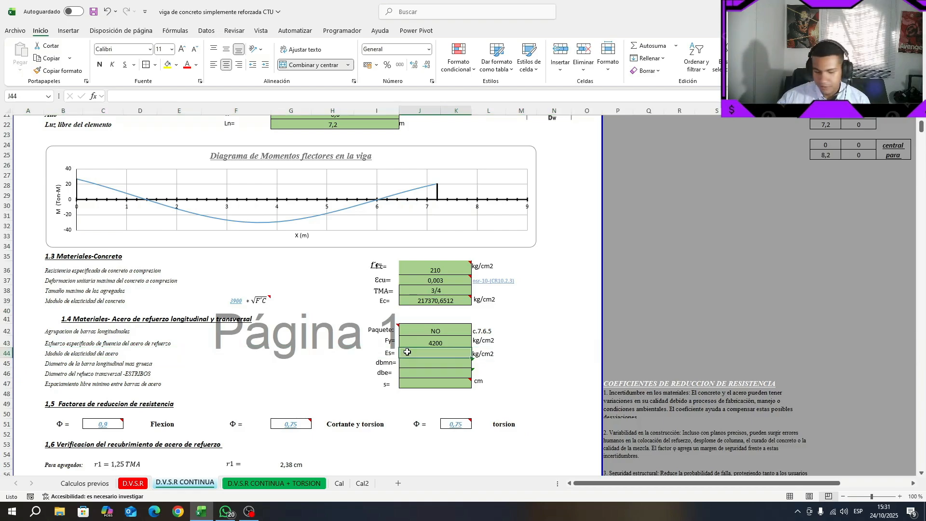
pyautogui.write('20')
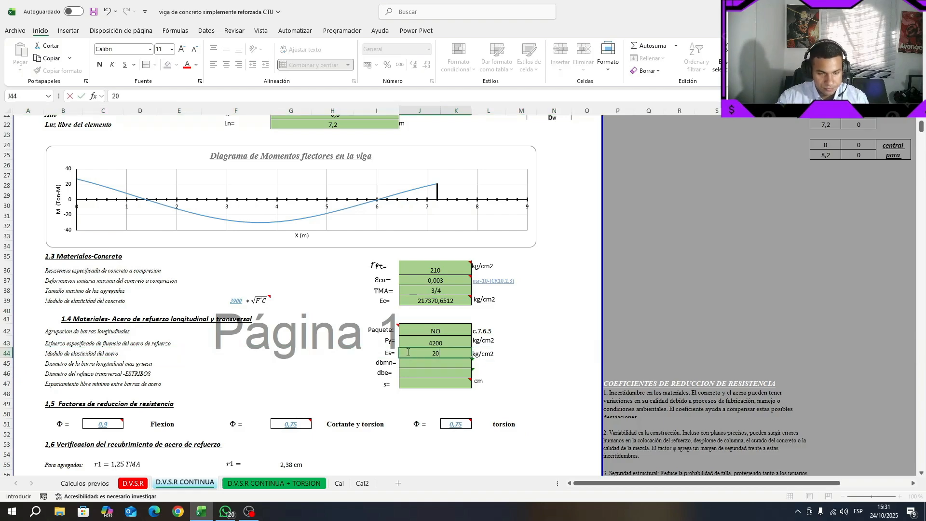
pyautogui.write('4')
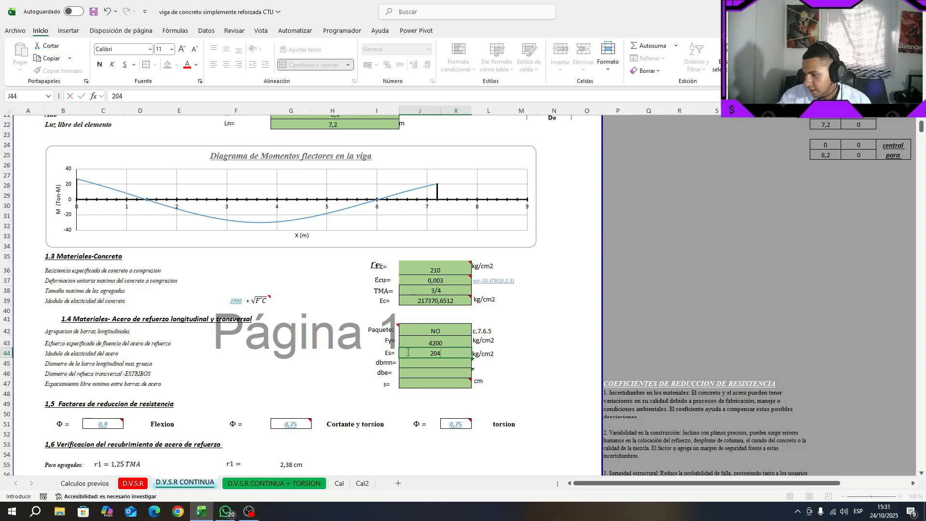
pyautogui.write('40000')
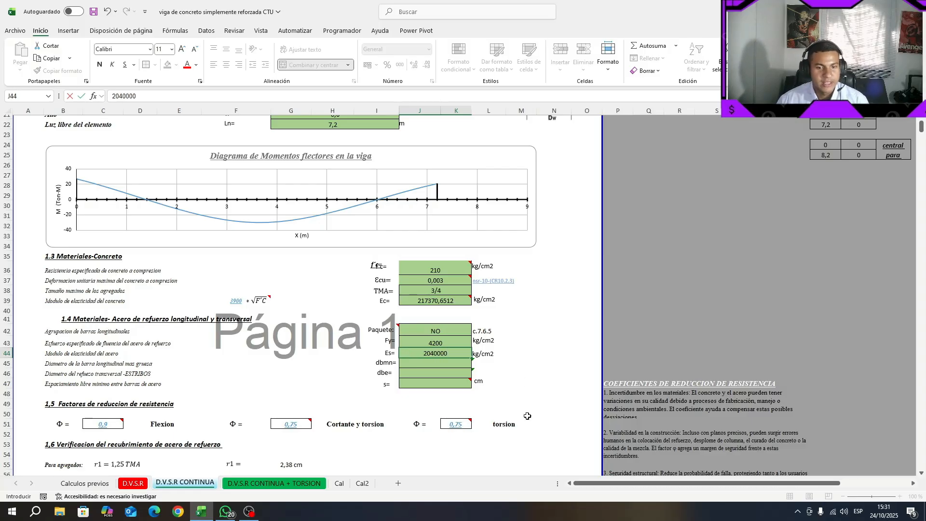
pyautogui.click(555, 362)
# Step: Choose ø 1 as the thickest longitudinal bar diameter and ø 3/8 as the stirrup diameter
pyautogui.click(421, 364)
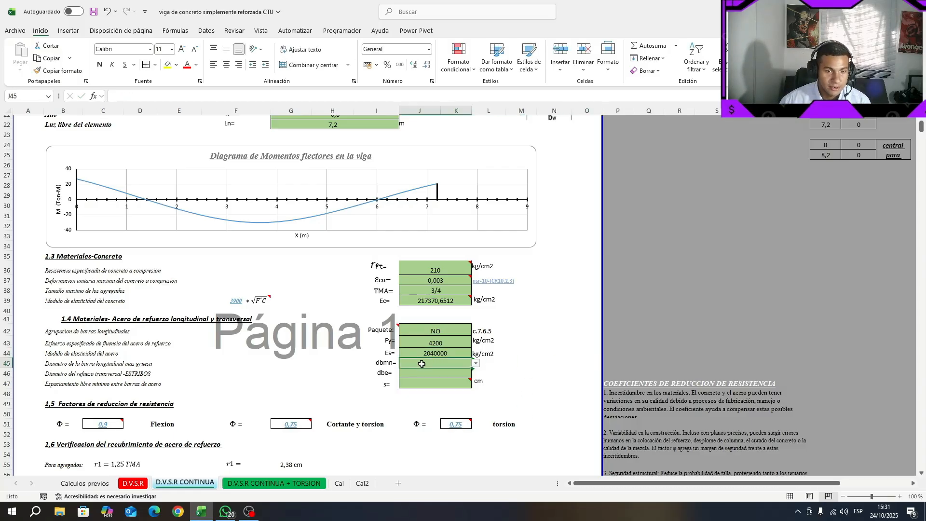
pyautogui.click(477, 364)
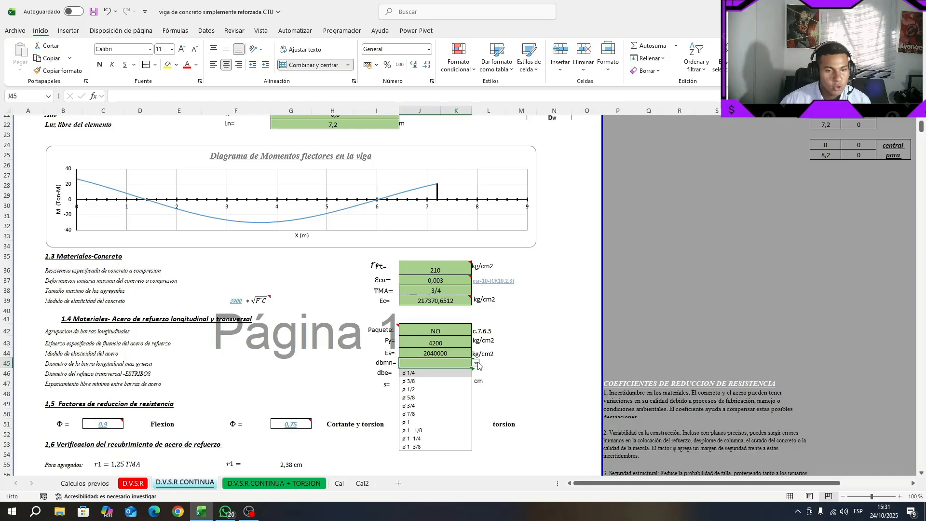
pyautogui.click(429, 423)
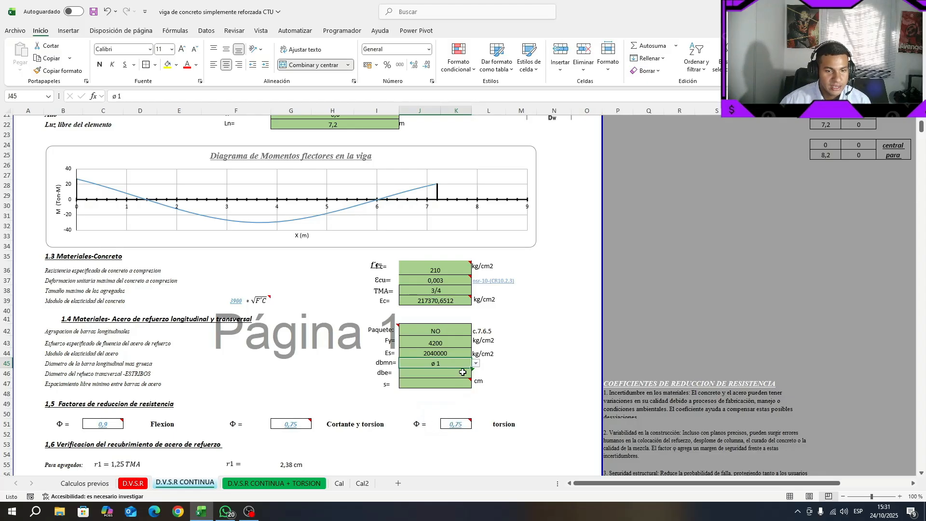
pyautogui.click(462, 372)
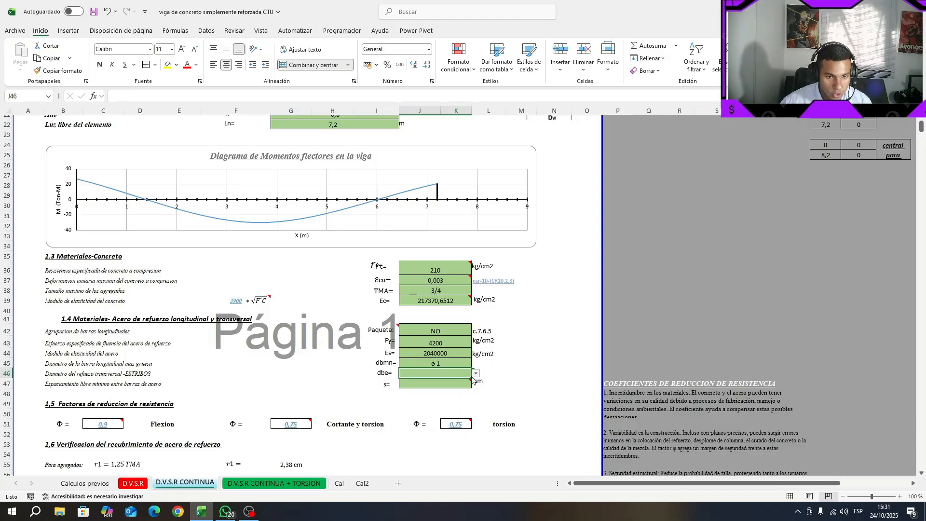
pyautogui.click(475, 374)
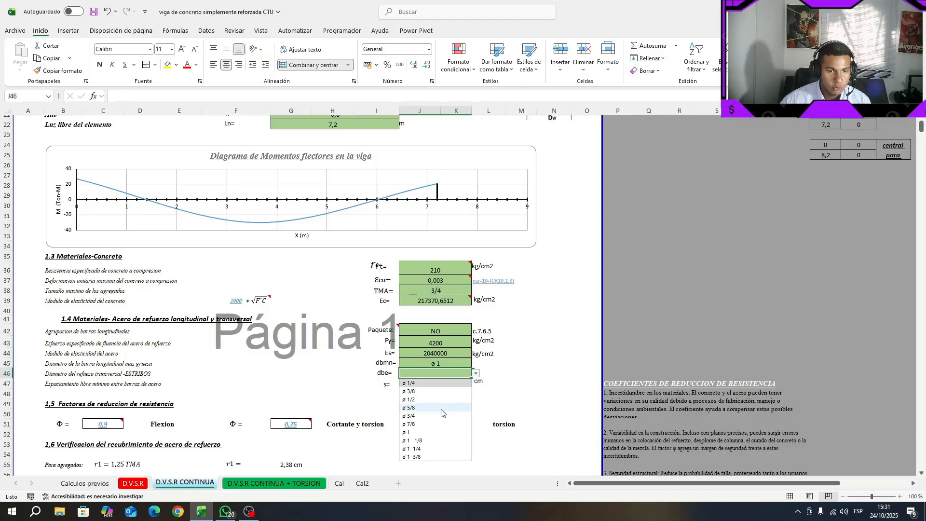
pyautogui.click(414, 392)
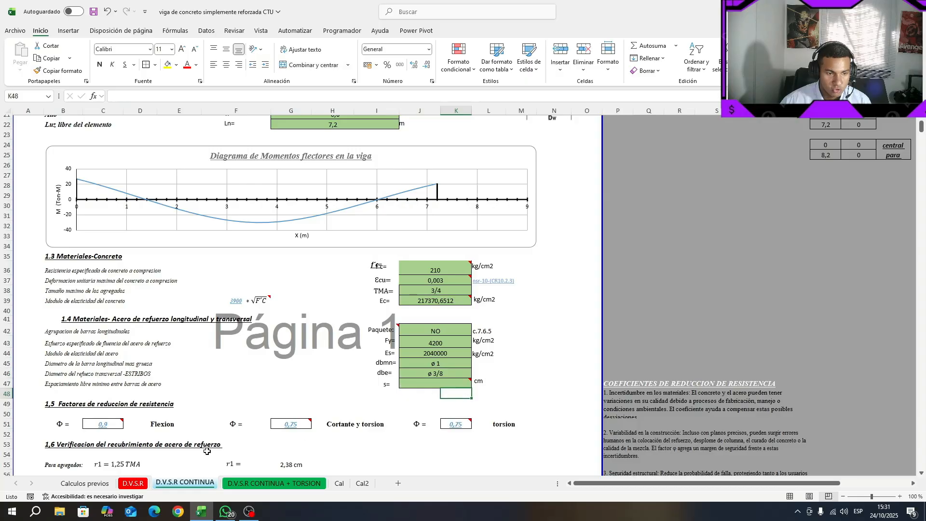
# Step: Copy the stirrup diameter cell with its note from the D.V.S.R sheet into D.V.S.R CONTINUA's stirrup diameter cell and read the note
pyautogui.click(130, 483)
pyautogui.scroll(-5, 297, 455)
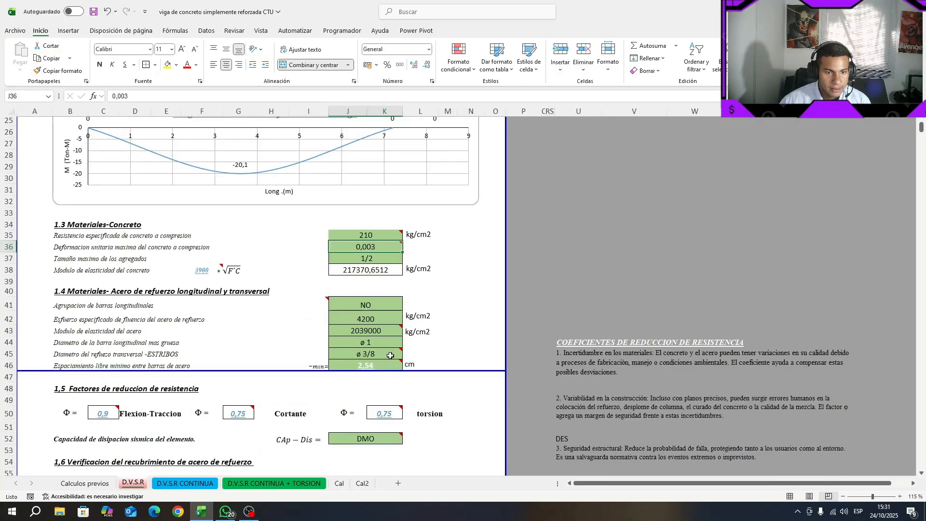
pyautogui.hotkey('ctrl', 'c')
pyautogui.click(185, 484)
pyautogui.hotkey('ctrl', 'v')
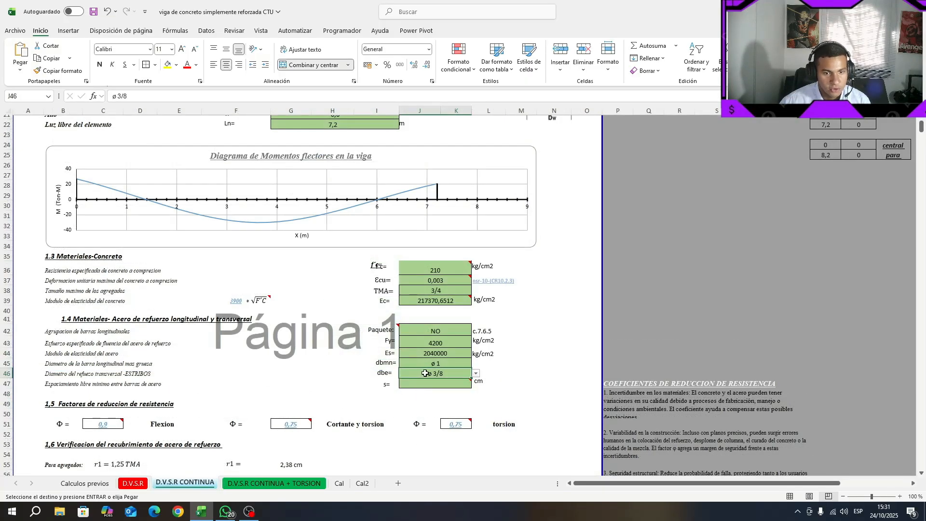
pyautogui.click(520, 356)
pyautogui.moveTo(454, 373)
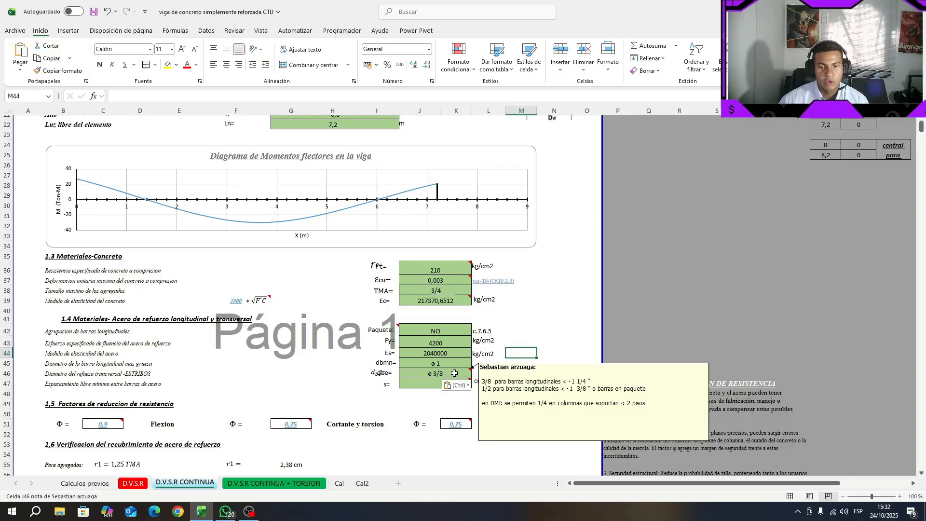
pyautogui.click(579, 290)
pyautogui.press('Escape')
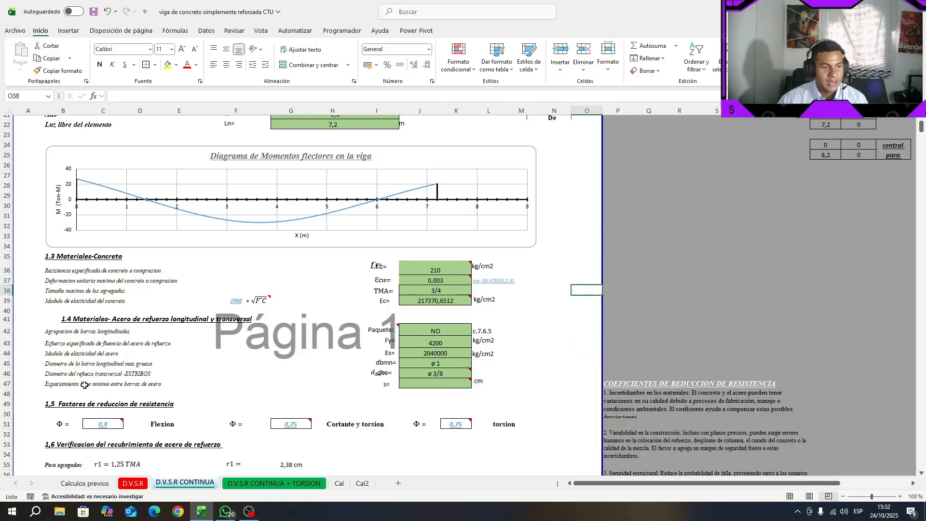
# Step: Set the minimum clear spacing s between reinforcing bars to 2,54 cm and save the workbook
pyautogui.click(408, 416)
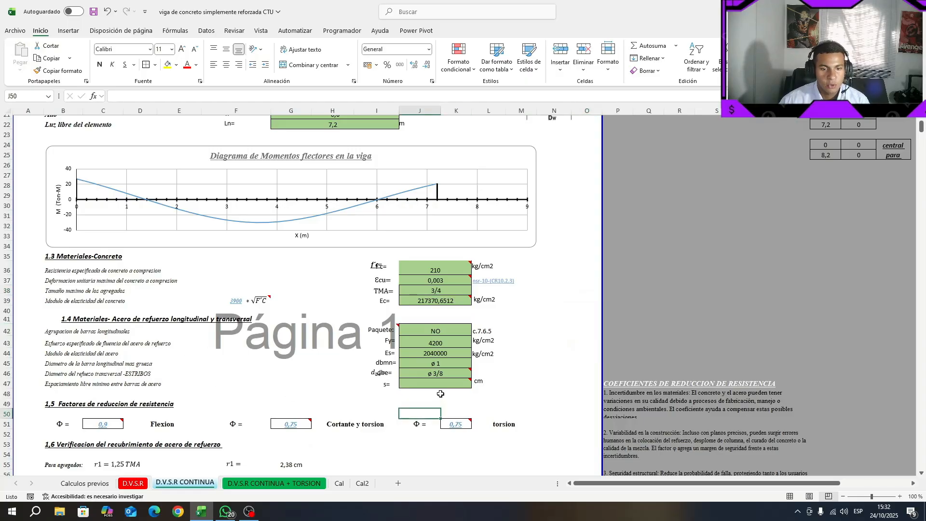
pyautogui.click(453, 382)
pyautogui.moveTo(455, 380)
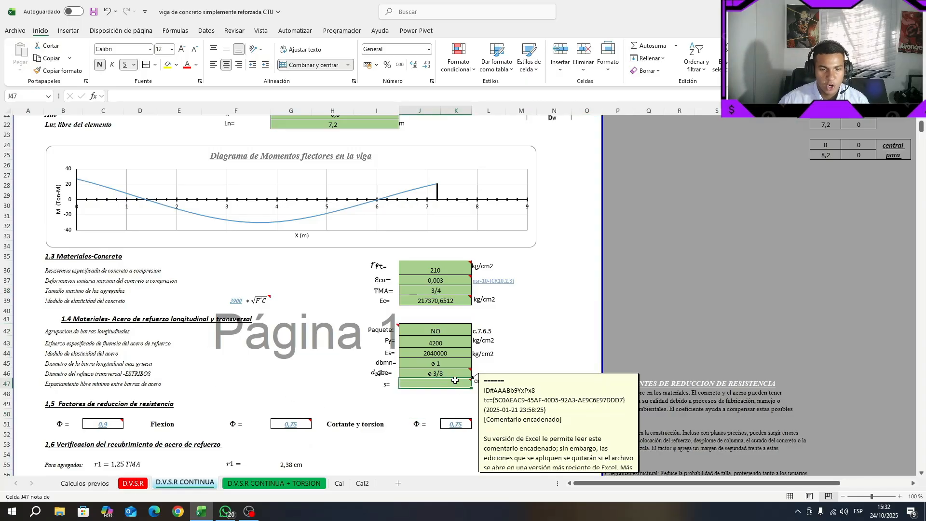
pyautogui.write('2,')
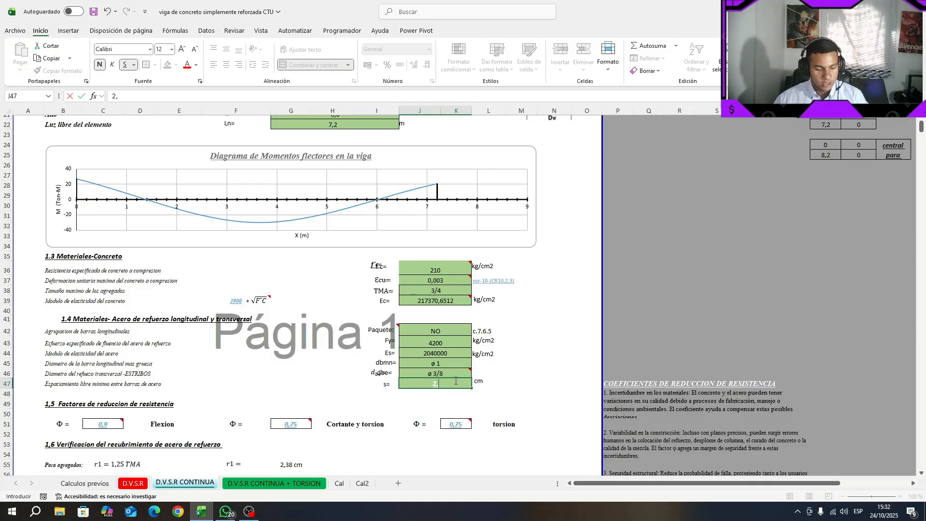
pyautogui.write('54')
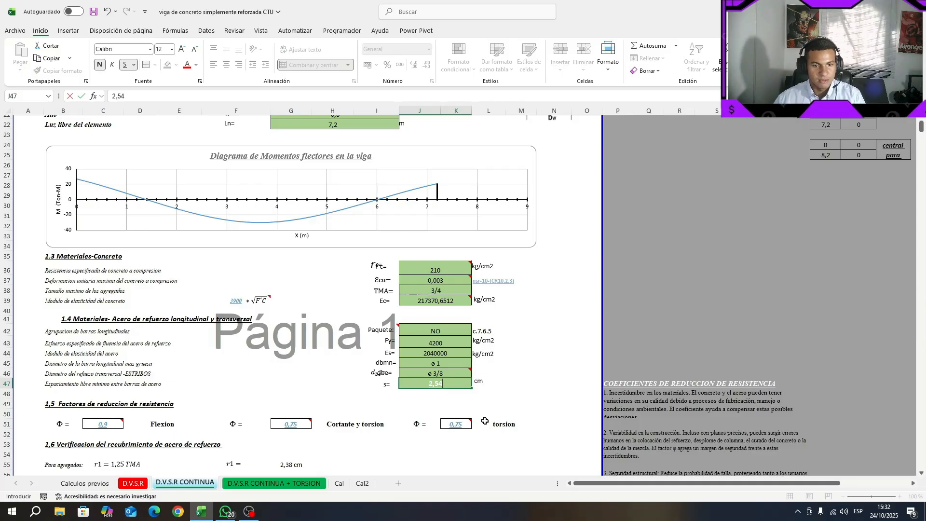
pyautogui.click(535, 384)
pyautogui.scroll(-2, 338, 371)
pyautogui.click(235, 326)
pyautogui.hotkey('ctrl', 's')
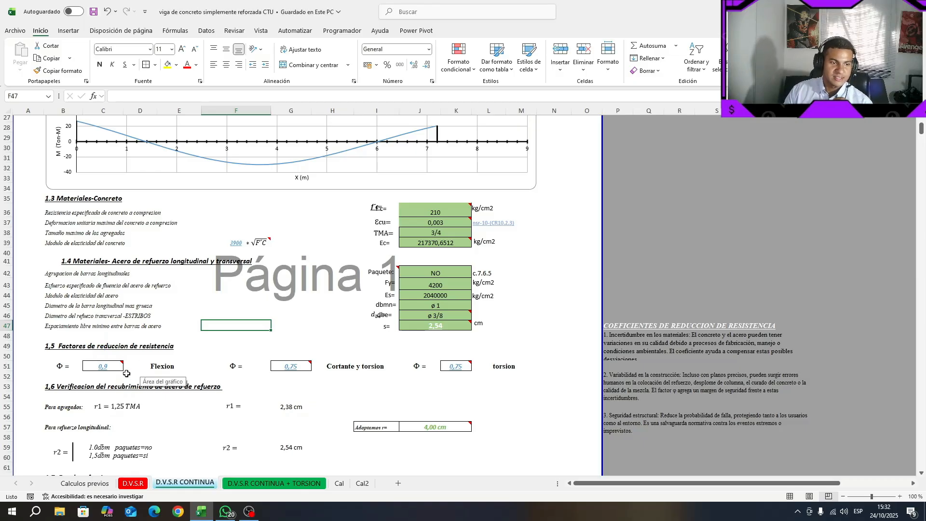
# Step: Read the code note on the flexure reduction factor and the three justifications for the resistance reduction coefficients, and save the workbook
pyautogui.moveTo(110, 368)
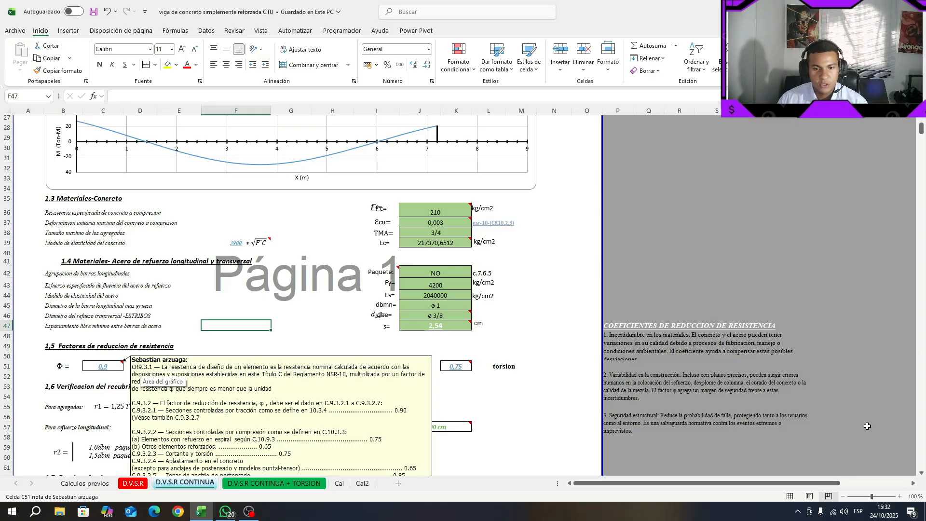
pyautogui.click(731, 342)
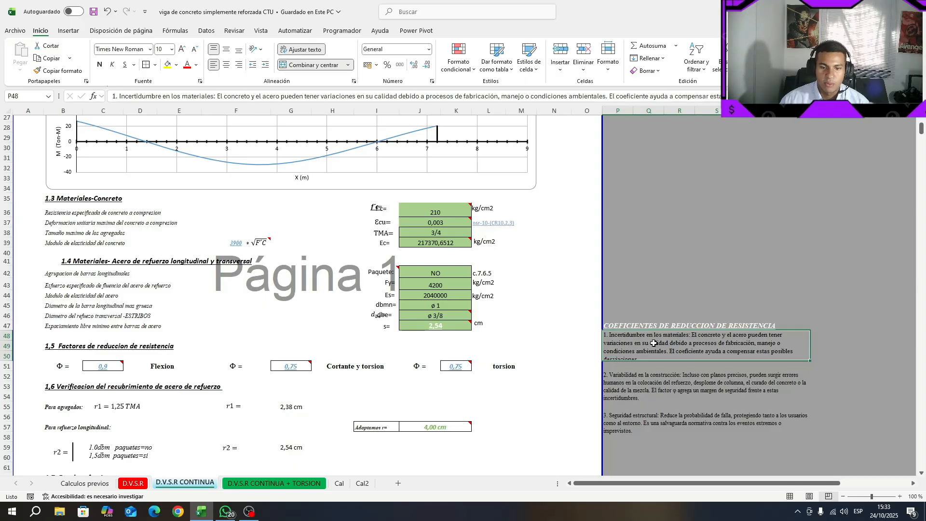
pyautogui.click(630, 378)
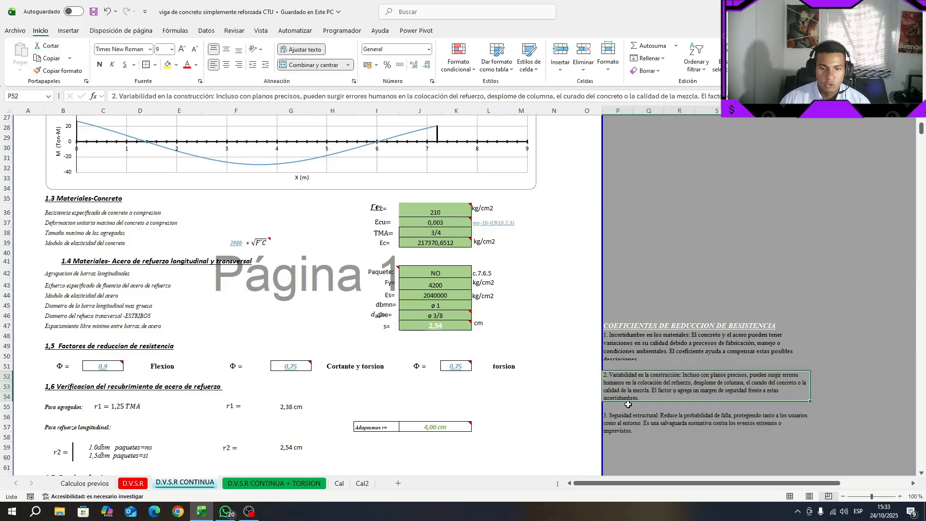
pyautogui.click(634, 427)
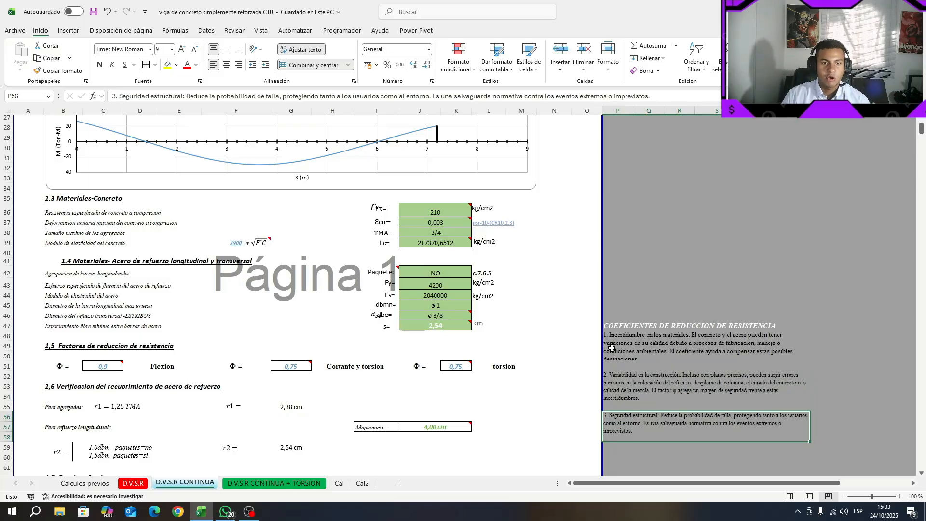
pyautogui.click(577, 367)
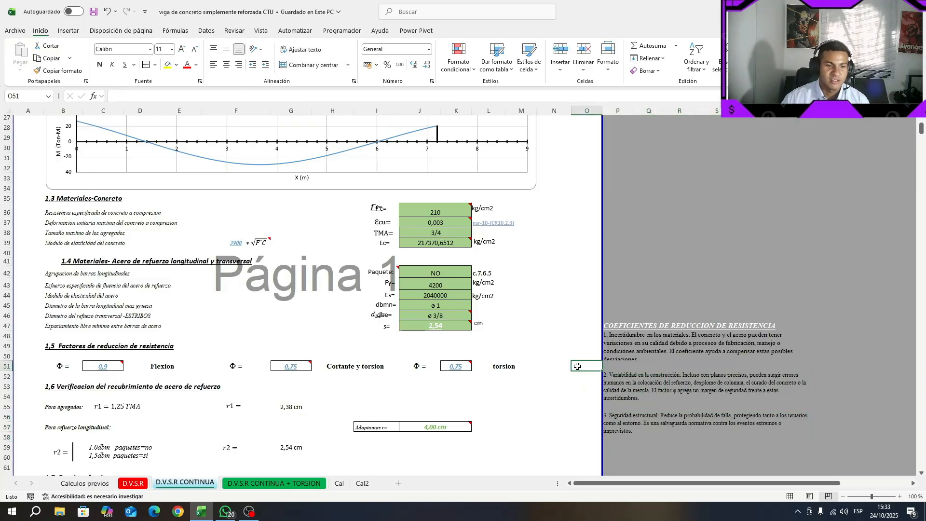
pyautogui.click(89, 11)
# Step: Examine the cover verification in section 1.6, including the r1 formula for aggregates and the r2 formulas for longitudinal reinforcement
pyautogui.scroll(-2, 303, 356)
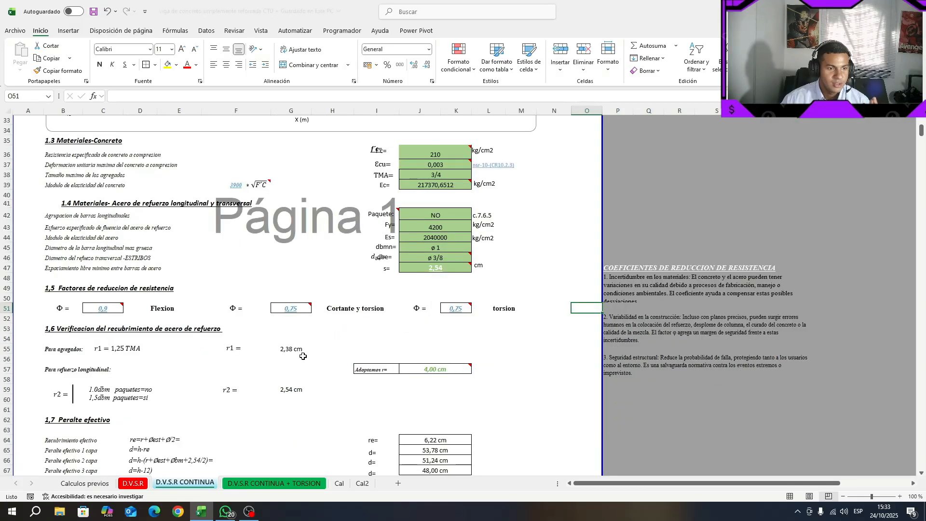
pyautogui.scroll(-1, 303, 356)
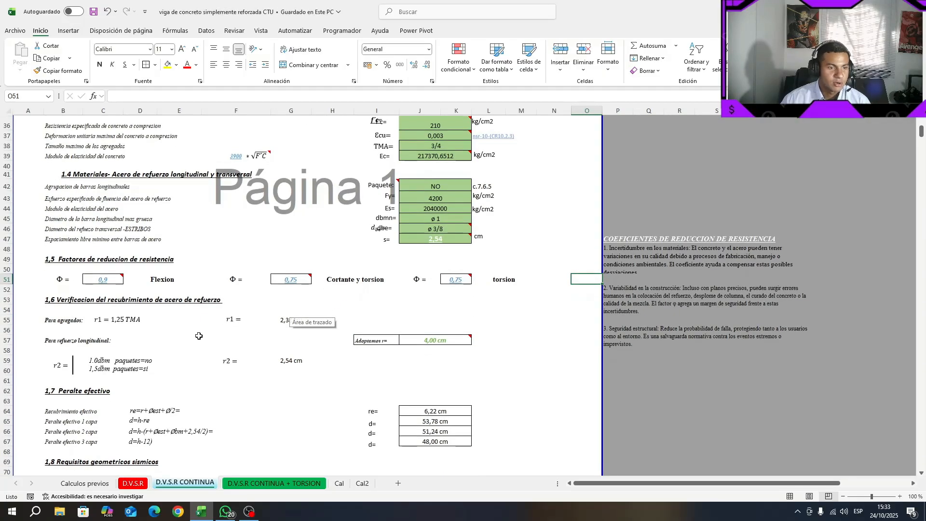
pyautogui.click(49, 302)
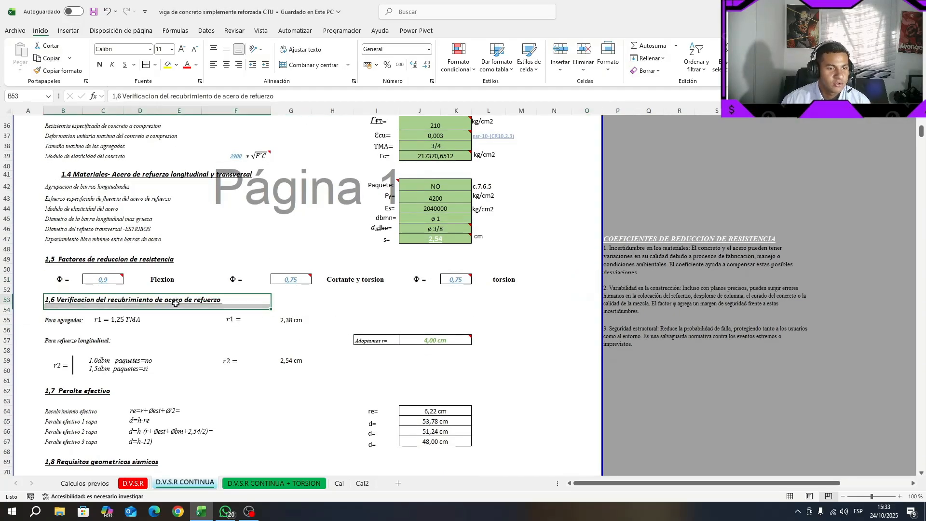
pyautogui.click(216, 321)
pyautogui.moveTo(68, 319); pyautogui.dragTo(69, 338)
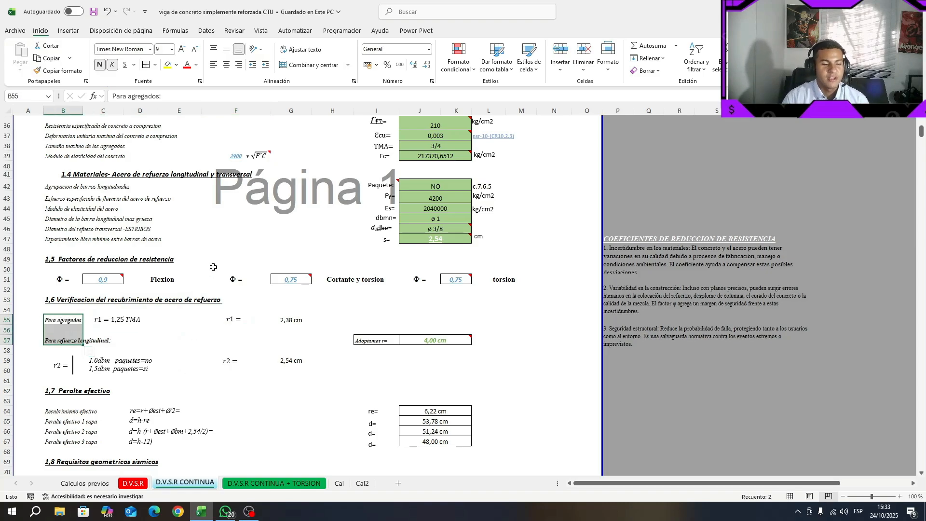
pyautogui.click(222, 359)
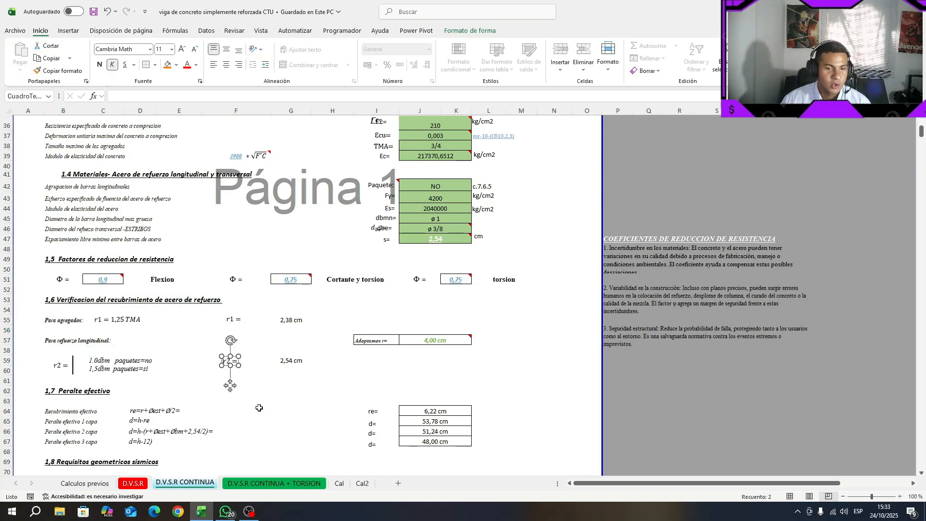
pyautogui.click(150, 321)
pyautogui.click(108, 329)
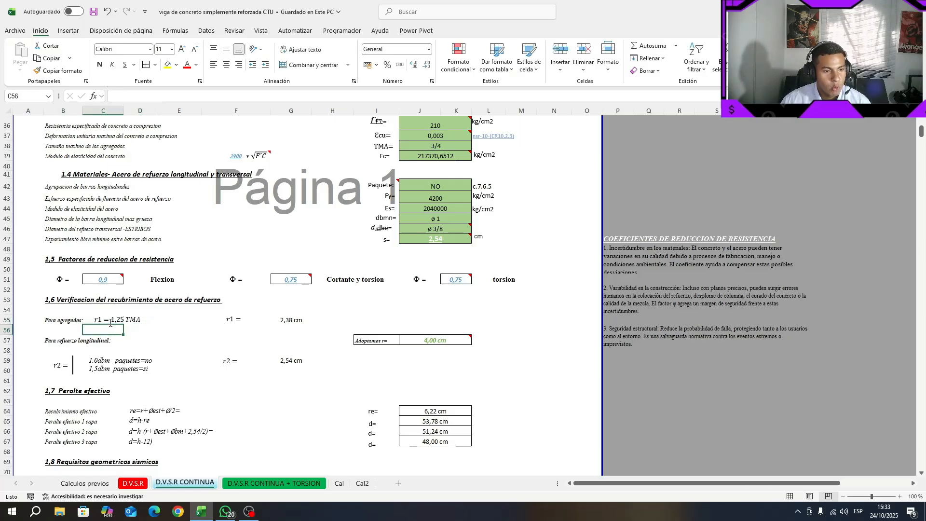
pyautogui.click(110, 322)
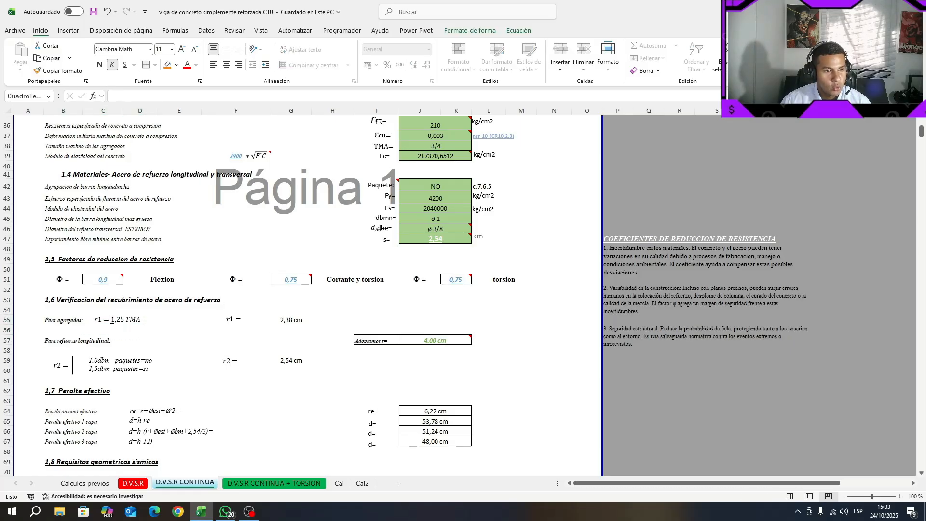
pyautogui.click(149, 332)
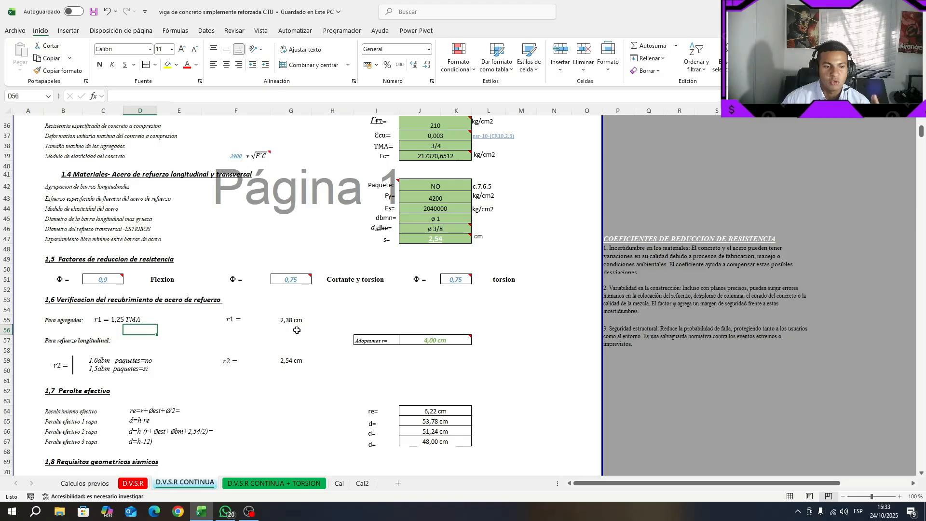
pyautogui.click(111, 369)
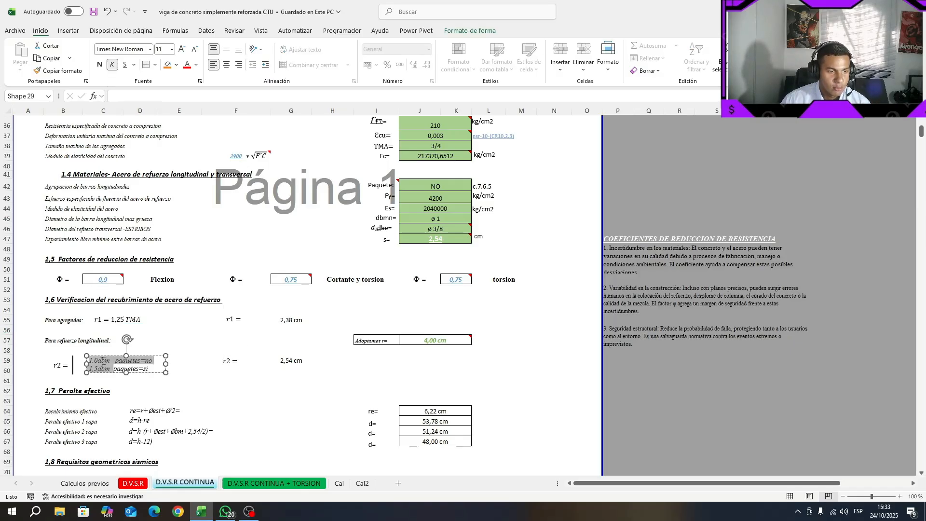
pyautogui.click(177, 365)
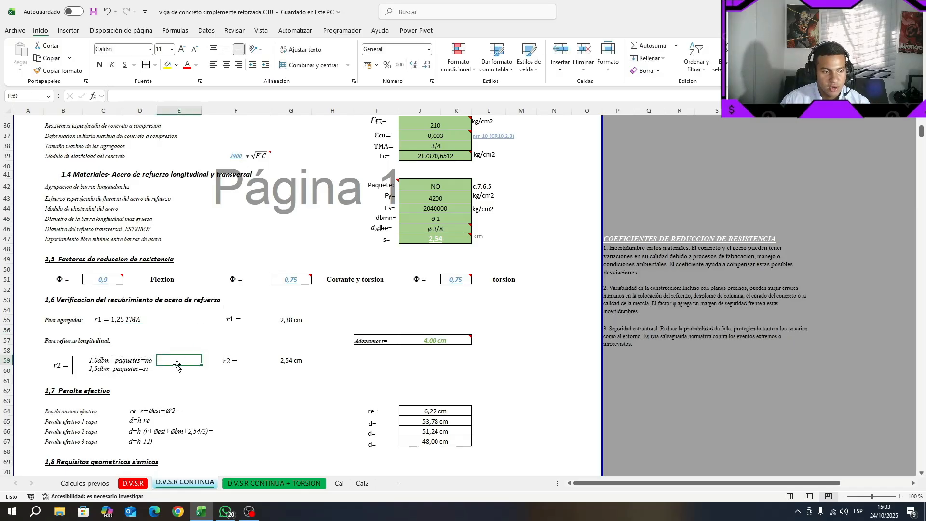
# Step: Review the r2 criteria for longitudinal bars and compare the calculated r1 and r2 covers in section 1.6
pyautogui.click(109, 370)
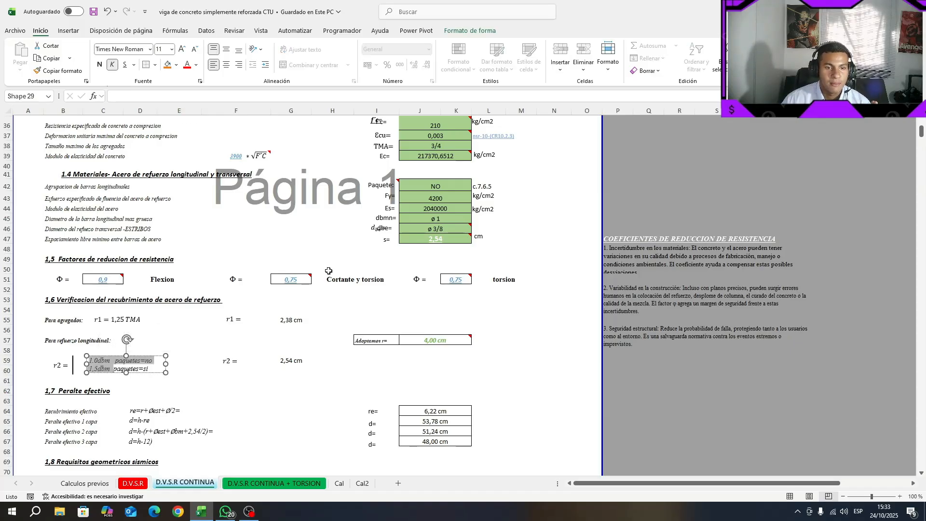
pyautogui.click(364, 233)
pyautogui.moveTo(381, 254); pyautogui.dragTo(330, 259)
pyautogui.press('Escape')
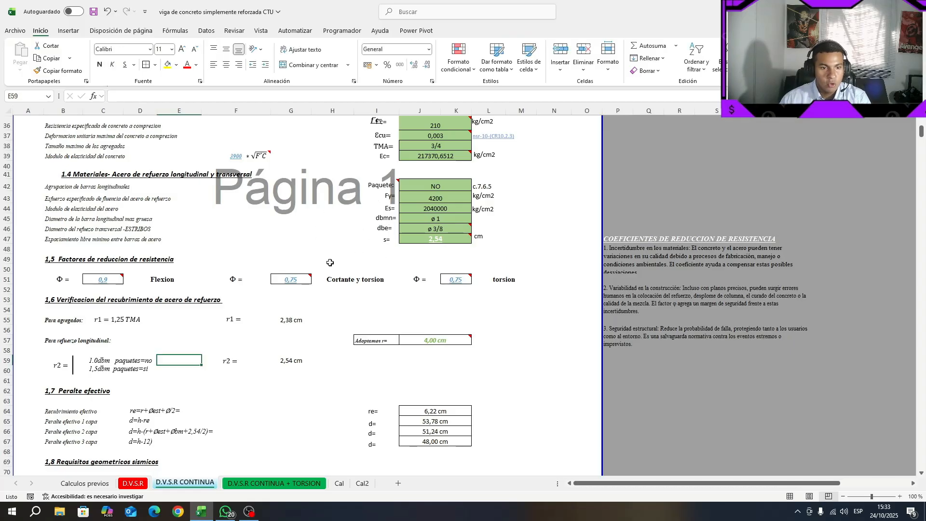
pyautogui.click(290, 361)
pyautogui.click(292, 321)
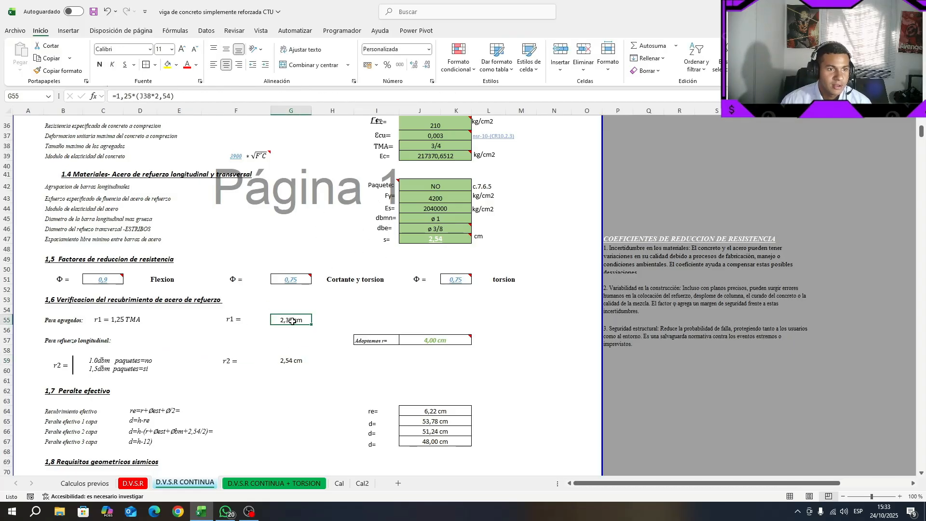
pyautogui.moveTo(290, 360); pyautogui.dragTo(291, 321)
pyautogui.click(317, 338)
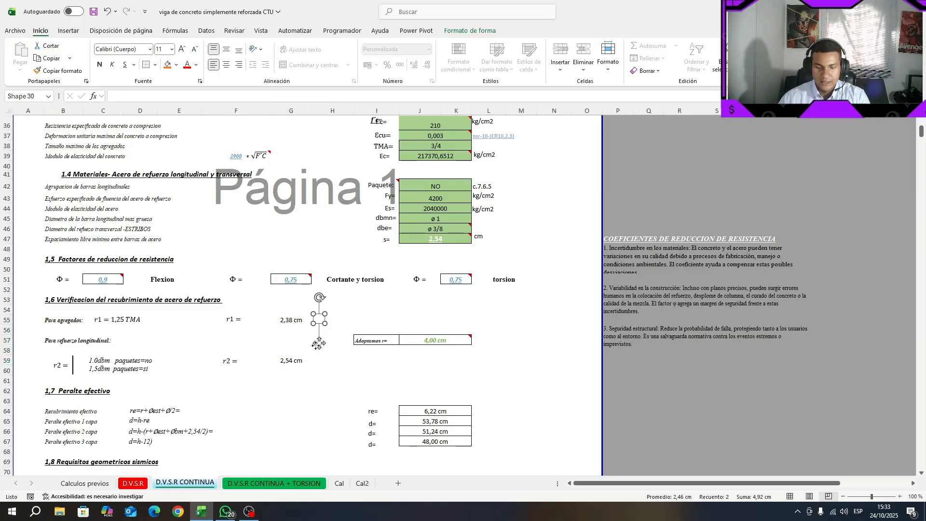
pyautogui.press('Escape')
pyautogui.click(320, 344)
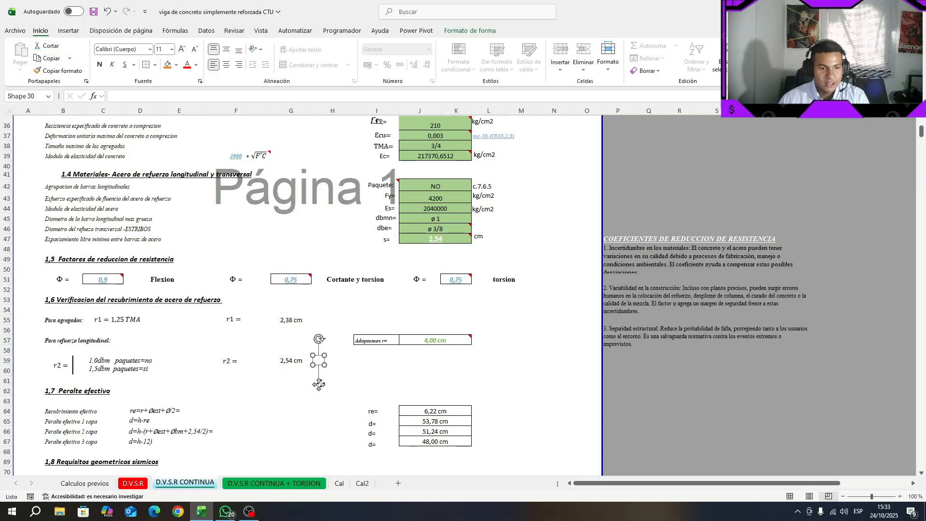
pyautogui.click(343, 378)
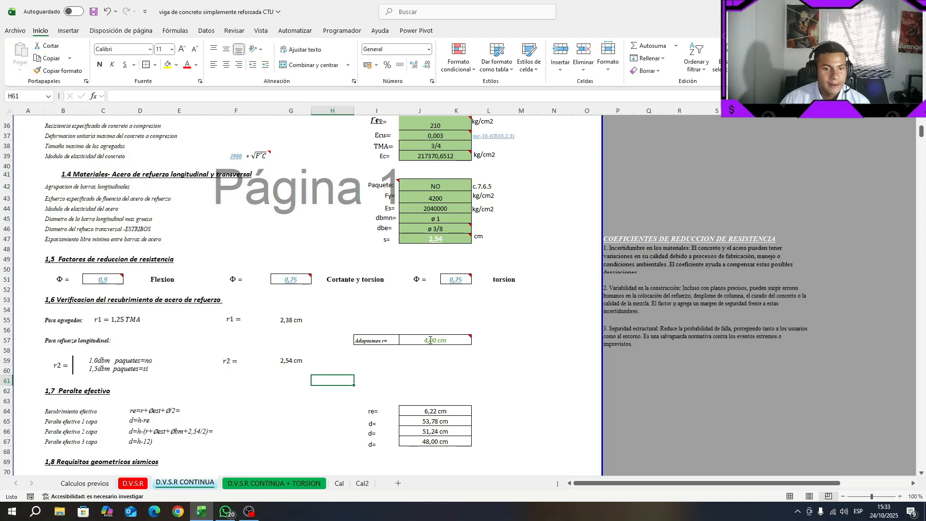
# Step: Read the C.7.7.1 note on the adopted cover cell and underline its beams and columns requirement in a temporary screen capture
pyautogui.moveTo(414, 338)
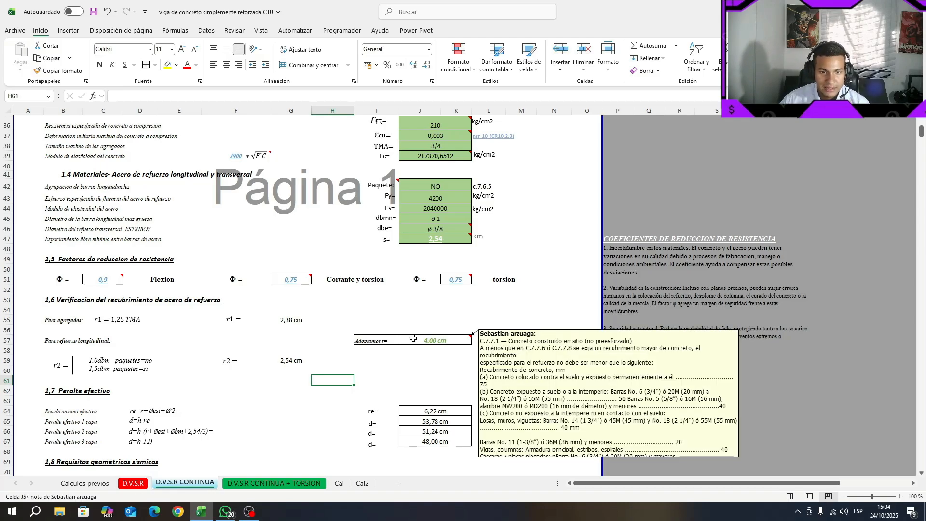
pyautogui.press('super+shift+s')
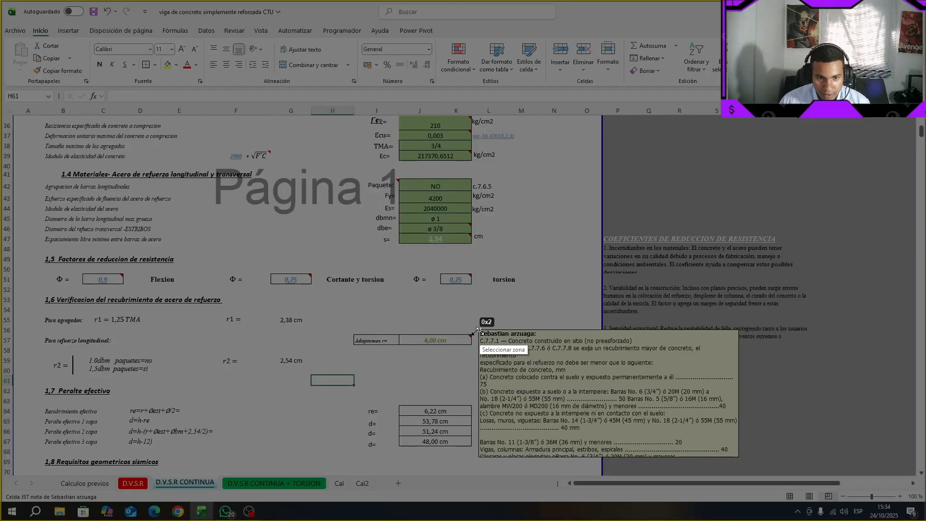
pyautogui.moveTo(479, 330); pyautogui.dragTo(737, 457)
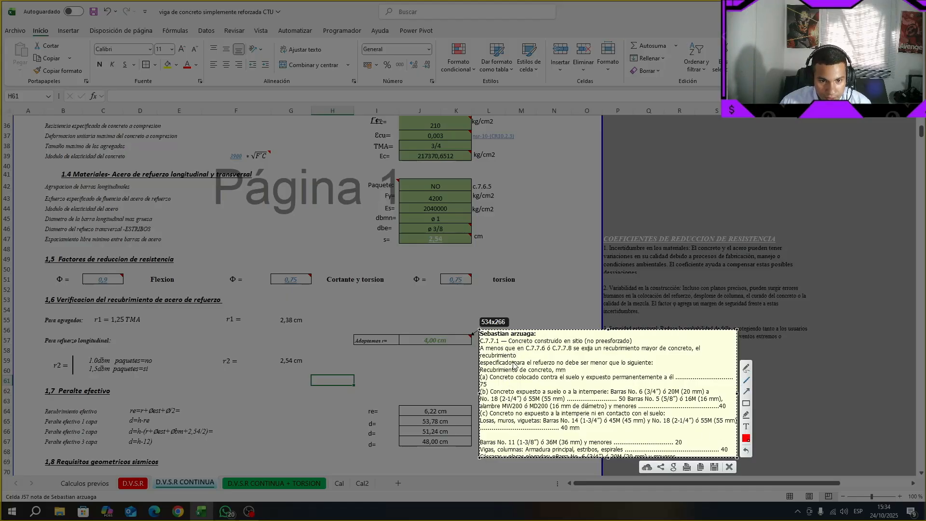
pyautogui.moveTo(481, 452)
pyautogui.mouseDown()
pyautogui.moveTo(727, 457)
pyautogui.moveTo(730, 445)
pyautogui.mouseUp()
pyautogui.click(748, 368)
pyautogui.click(747, 452)
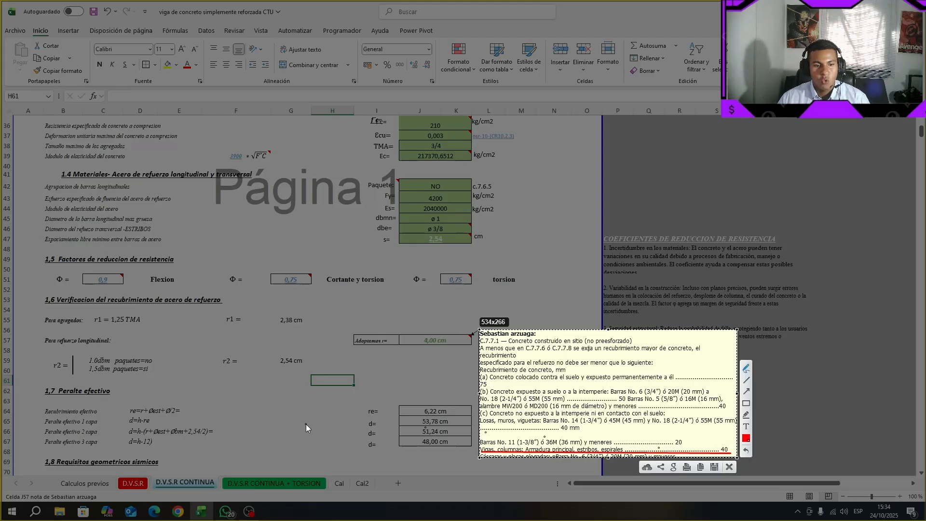
pyautogui.press('Escape')
# Step: Inspect the rounding formula behind the adopted cover r in cell J57
pyautogui.click(440, 339)
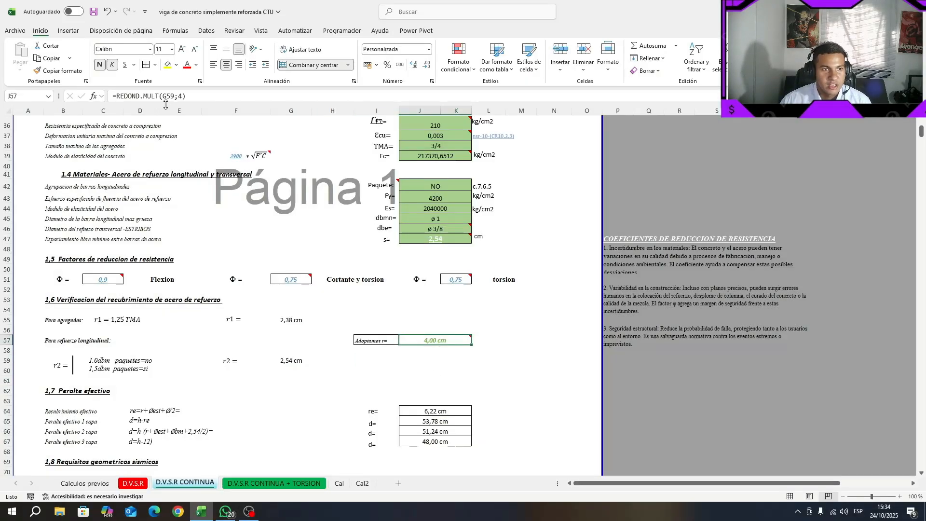
pyautogui.click(204, 92)
pyautogui.press('Return')
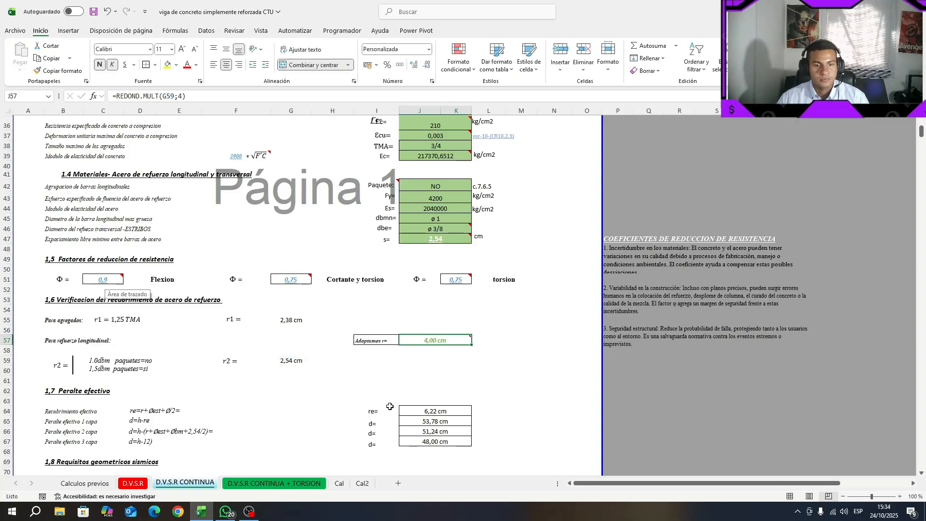
# Step: Look over section 1.7 and study the one-, two- and three-layer effective depth diagrams on the Calculos previos sheet
pyautogui.scroll(-2, 302, 431)
pyautogui.click(393, 314)
pyautogui.scroll(-1, 394, 322)
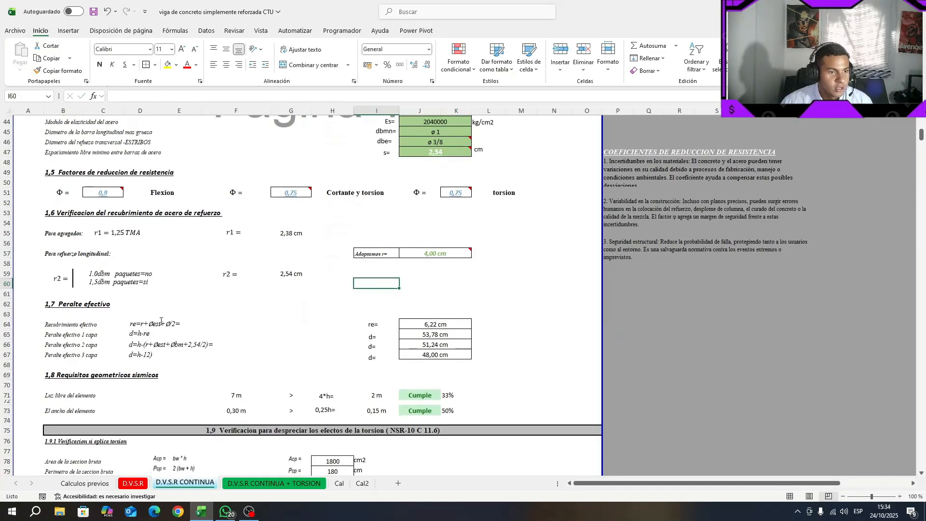
pyautogui.click(118, 304)
pyautogui.scroll(-2, 119, 322)
pyautogui.scroll(2, 118, 322)
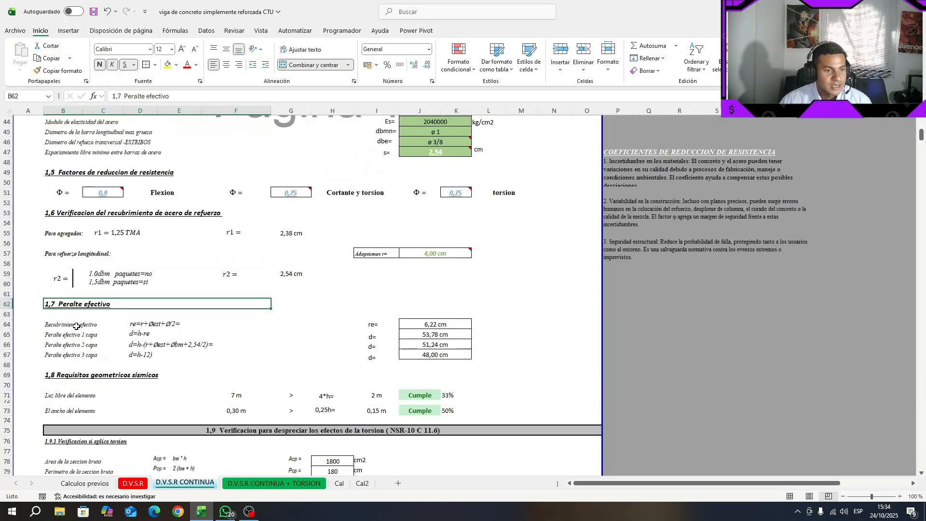
pyautogui.click(85, 484)
pyautogui.scroll(15, 204, 391)
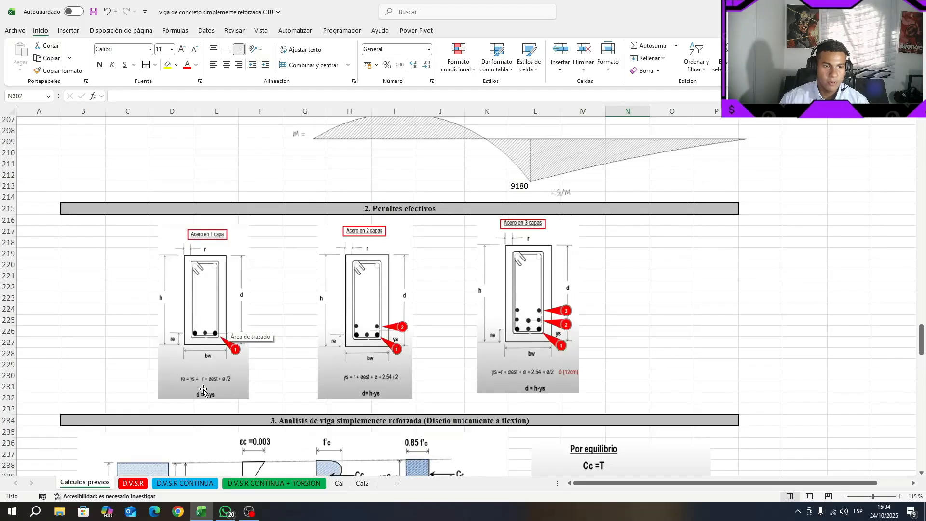
pyautogui.scroll(1, 204, 391)
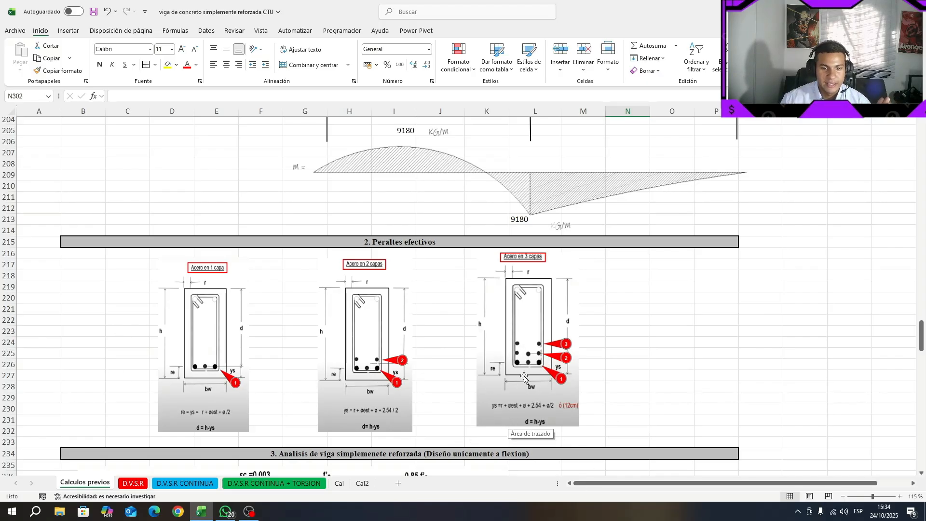
# Step: Review the effective cover and the one- to three-layer effective depths in section 1.7 of D.V.S.R CONTINUA, and save the workbook
pyautogui.click(184, 484)
pyautogui.scroll(1, 352, 376)
pyautogui.click(291, 366)
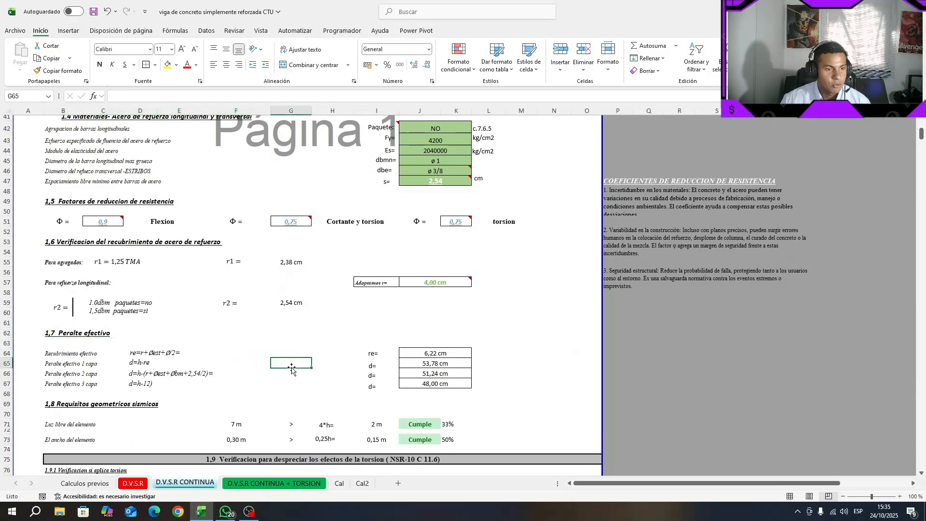
pyautogui.scroll(-1, 242, 358)
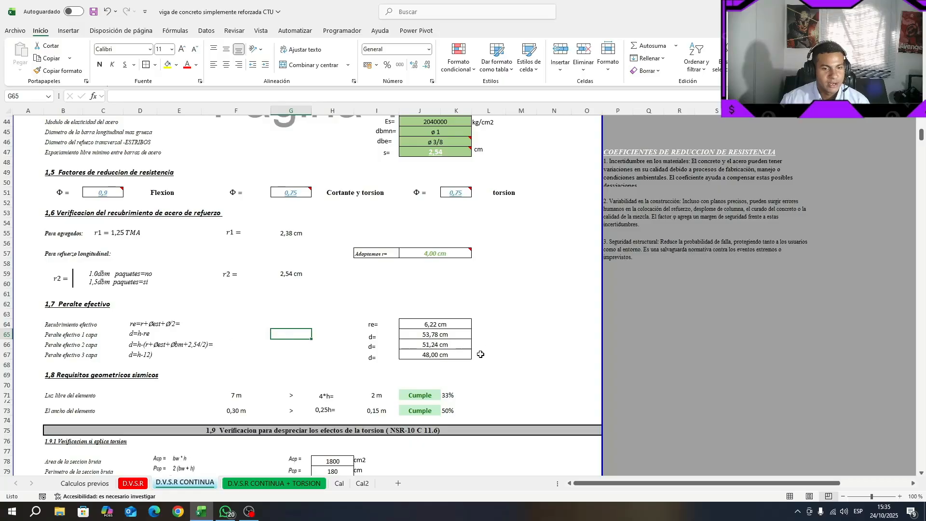
pyautogui.moveTo(457, 356); pyautogui.dragTo(458, 326)
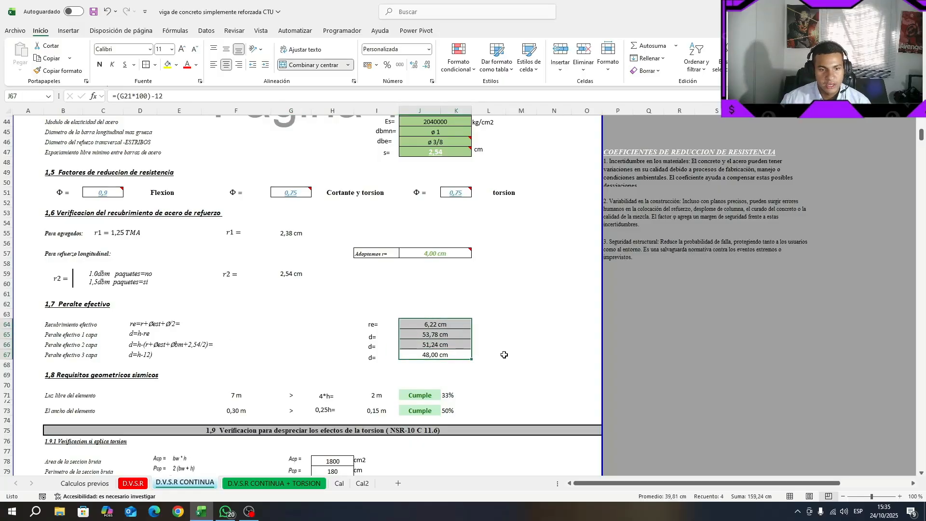
pyautogui.moveTo(502, 356); pyautogui.dragTo(433, 357)
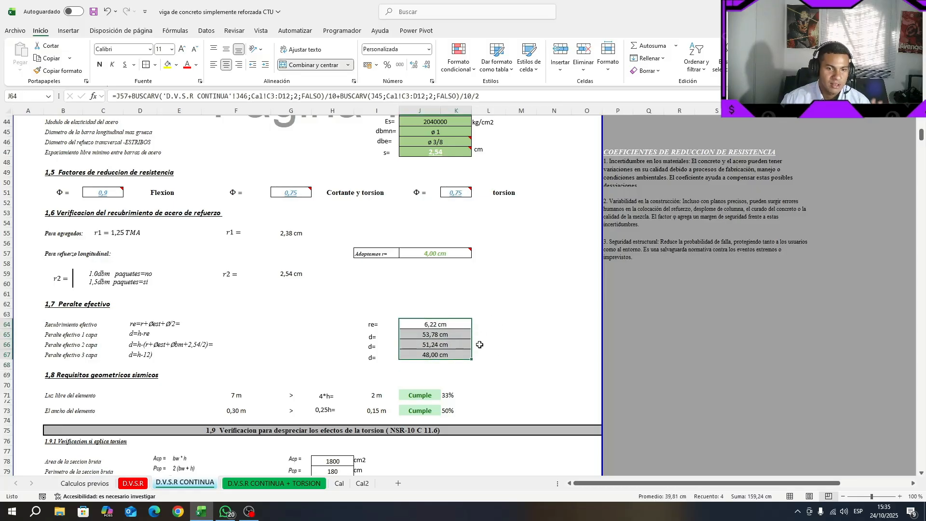
pyautogui.moveTo(451, 355); pyautogui.dragTo(442, 335)
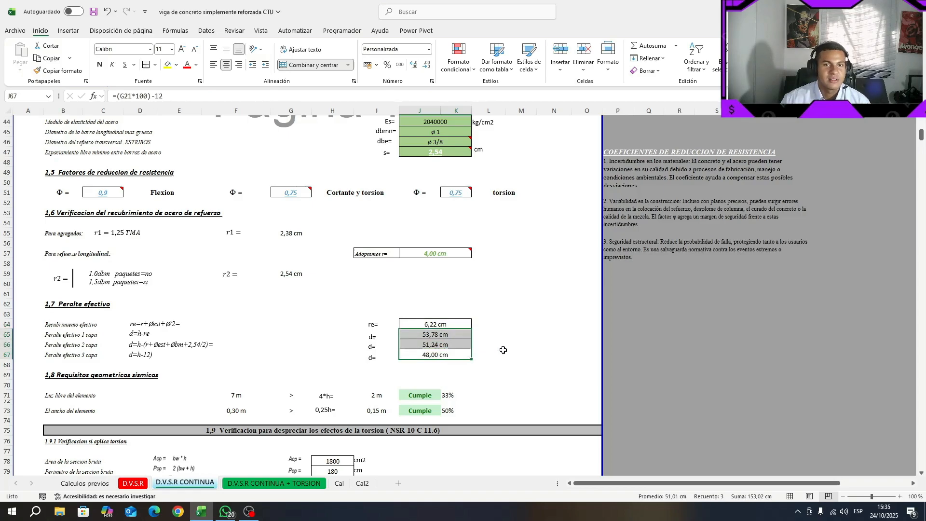
pyautogui.click(515, 375)
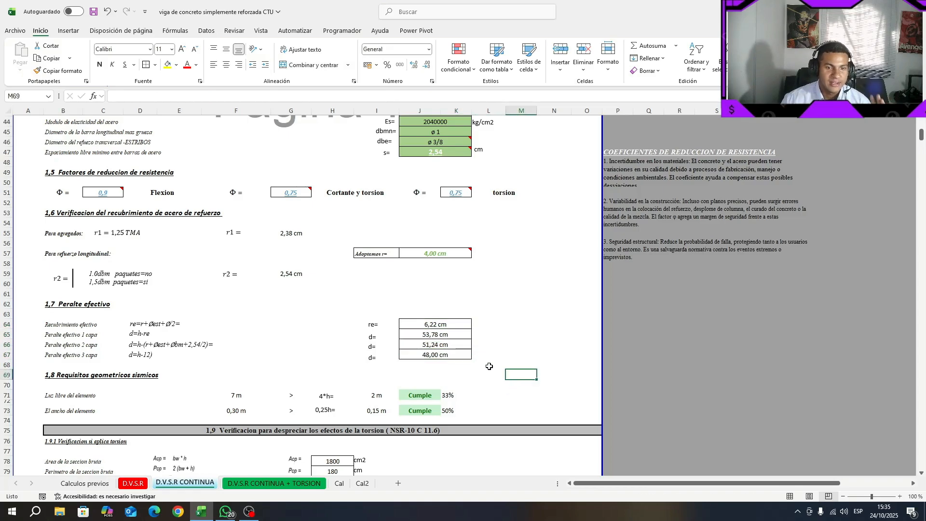
pyautogui.click(94, 11)
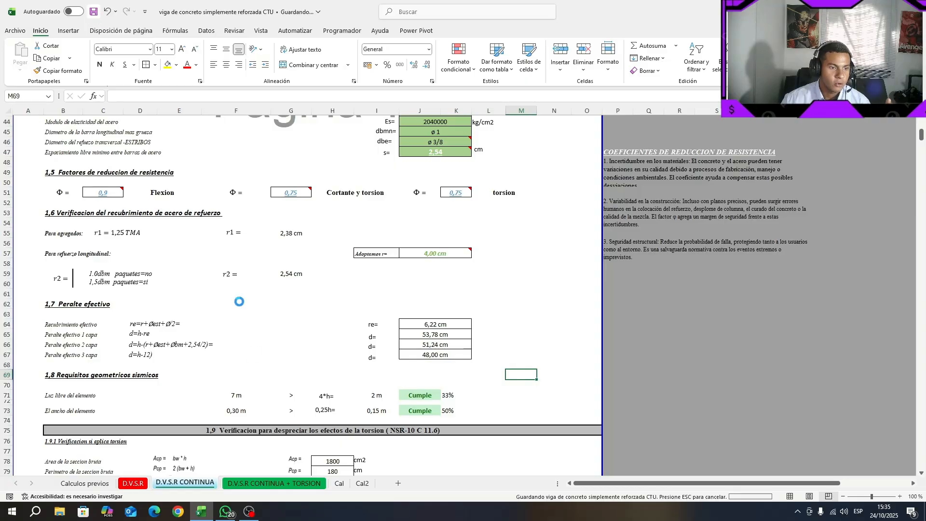
# Step: Compare the seismic geometric requirements in section 1.8 with those on the D.V.S.R sheet and read the C.21.5.1.3 element width note
pyautogui.scroll(-1, 116, 401)
pyautogui.moveTo(104, 356); pyautogui.dragTo(514, 342)
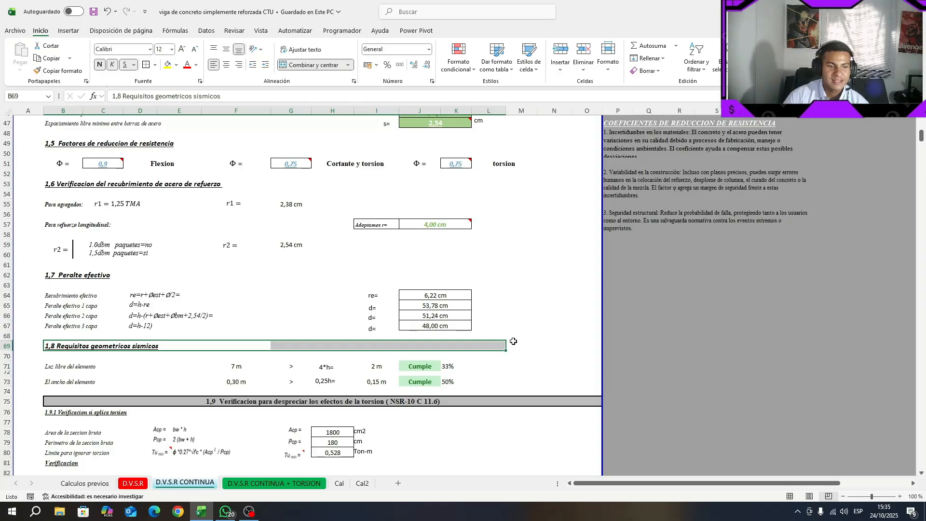
pyautogui.hotkey('ctrl', 'pageup')
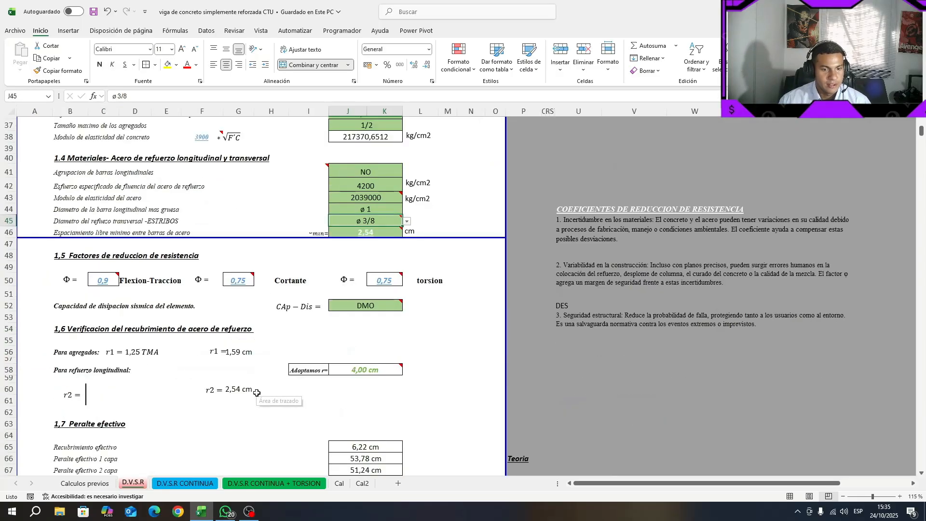
pyautogui.scroll(-5, 256, 393)
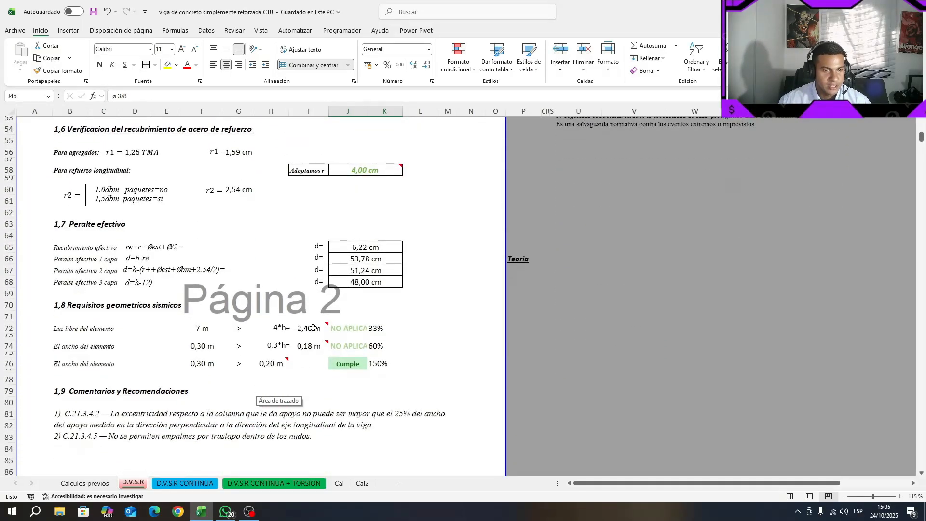
pyautogui.moveTo(314, 328)
pyautogui.moveTo(316, 346)
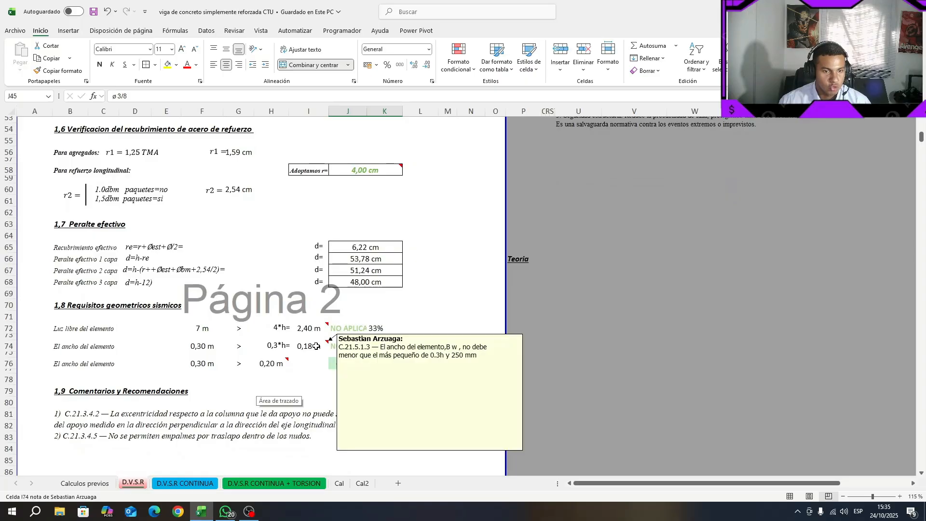
pyautogui.hotkey('ctrl', 'pagedown')
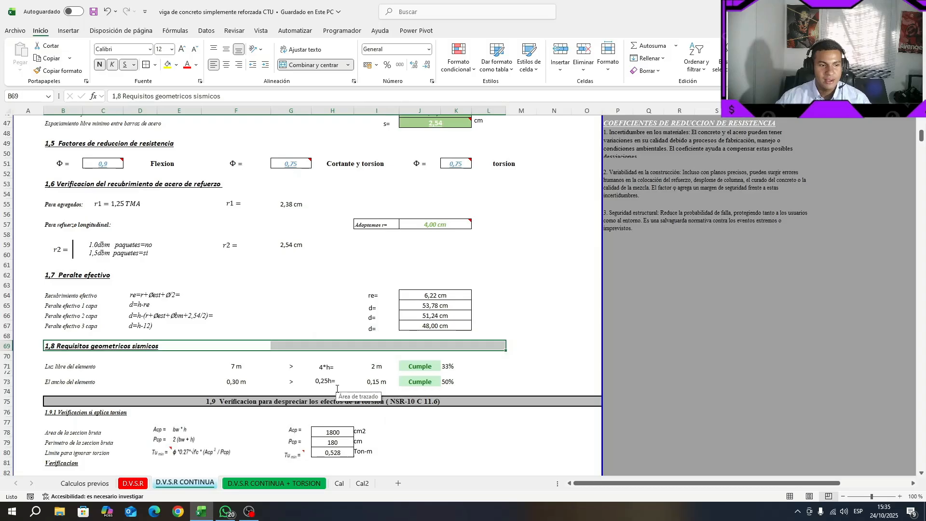
# Step: Review the clear span and element width checks in section 1.8 of D.V.S.R CONTINUA and save the workbook
pyautogui.click(496, 360)
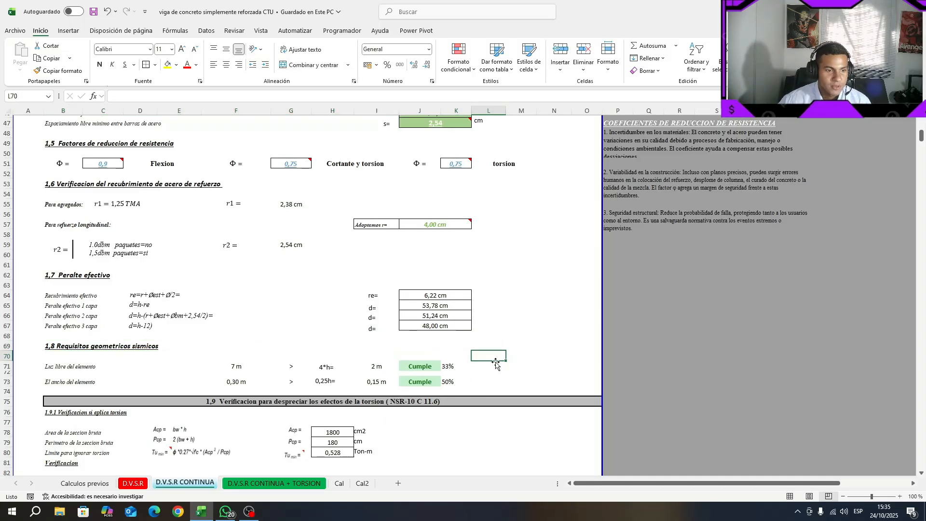
pyautogui.moveTo(449, 382); pyautogui.dragTo(71, 369)
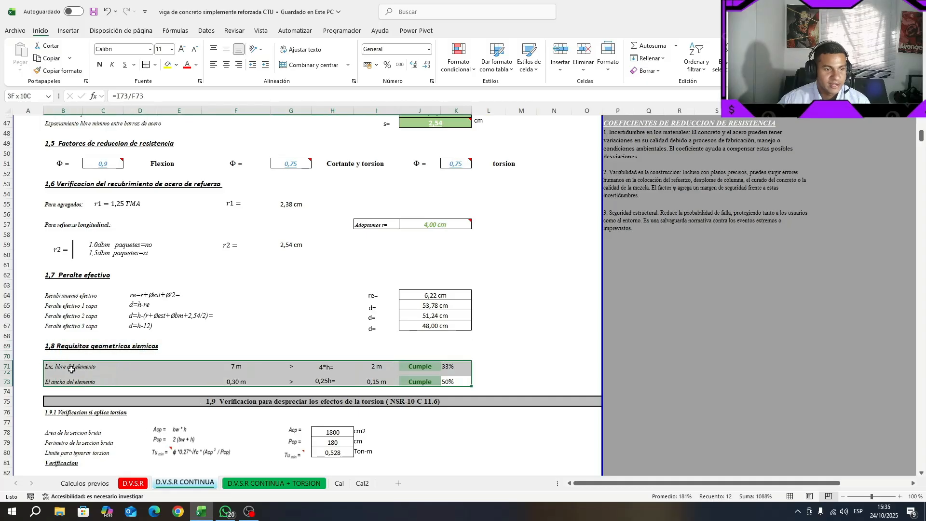
pyautogui.click(556, 368)
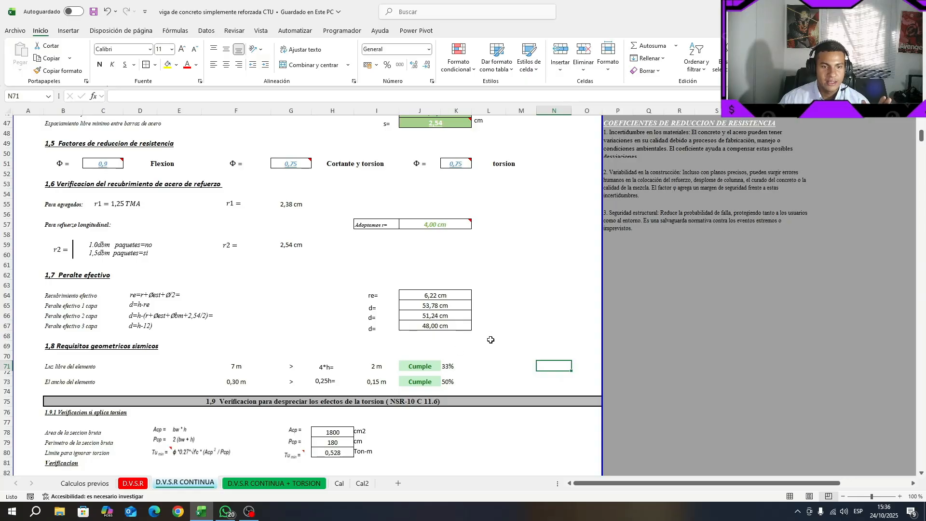
pyautogui.click(449, 355)
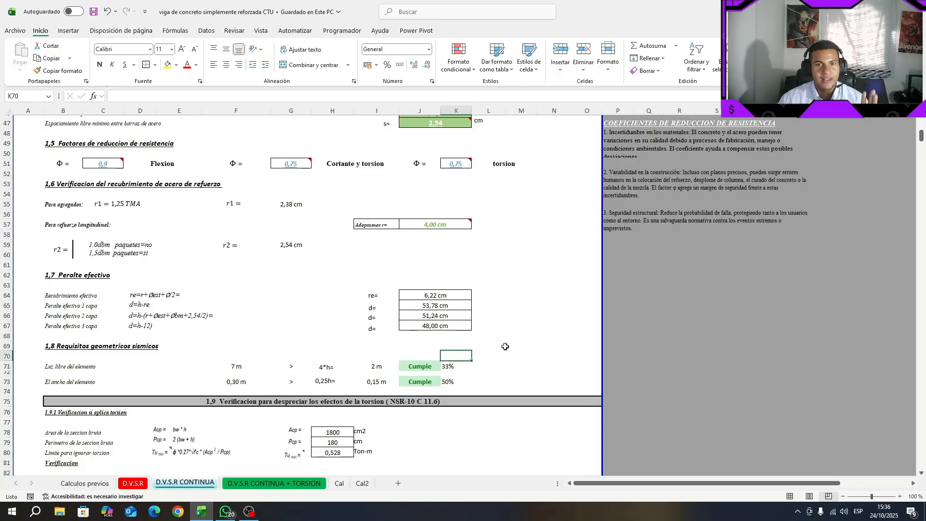
pyautogui.click(93, 11)
# Step: Look at the section 1.9 recommendations on the D.V.S.R sheet and the torsion verification in section 1.9 of D.V.S.R CONTINUA
pyautogui.click(132, 484)
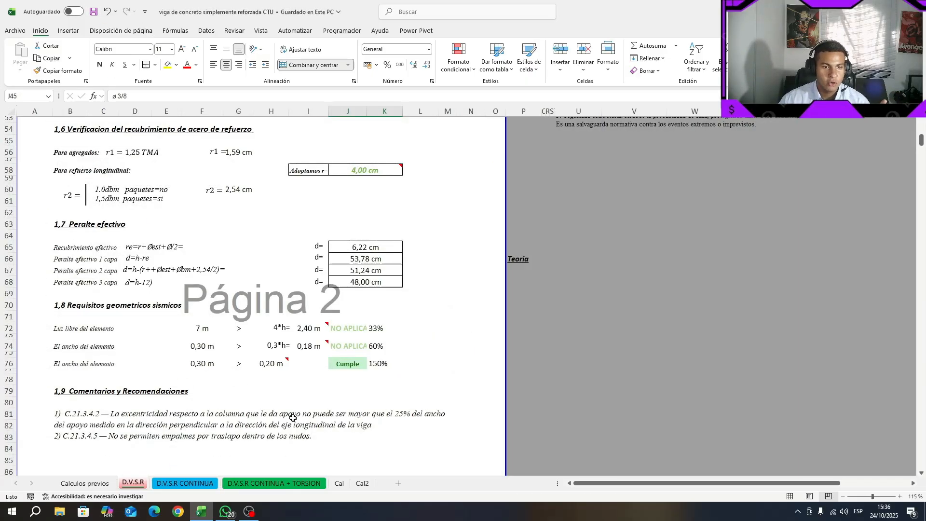
pyautogui.hotkey('ctrl', 'pagedown')
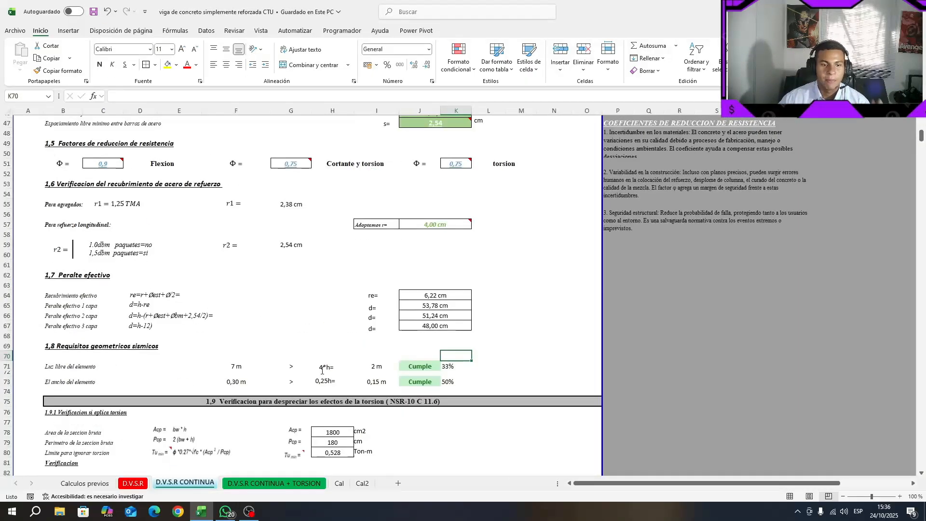
pyautogui.scroll(-3, 327, 349)
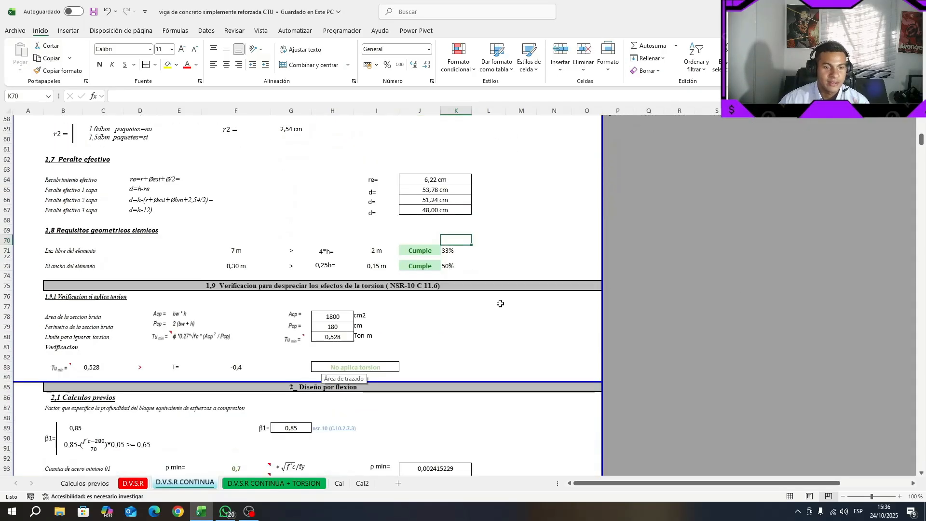
# Step: Review the section 1.9 torsion heading and trace the gross section area formula to the beam width and height inputs
pyautogui.click(510, 324)
pyautogui.click(123, 289)
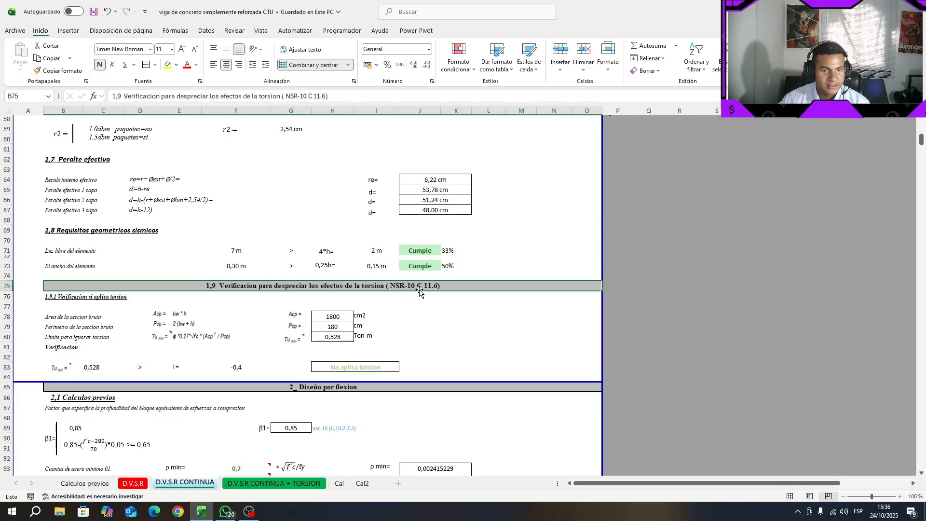
pyautogui.click(431, 307)
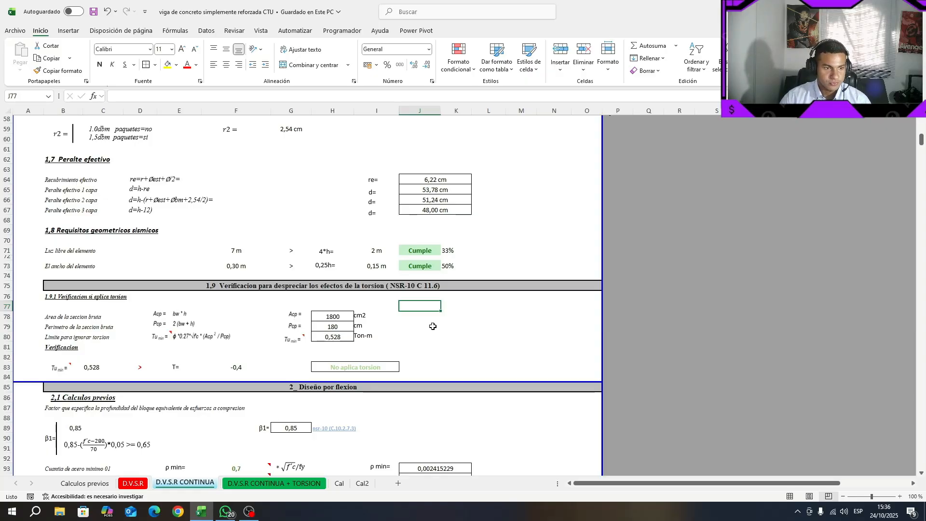
pyautogui.click(50, 319)
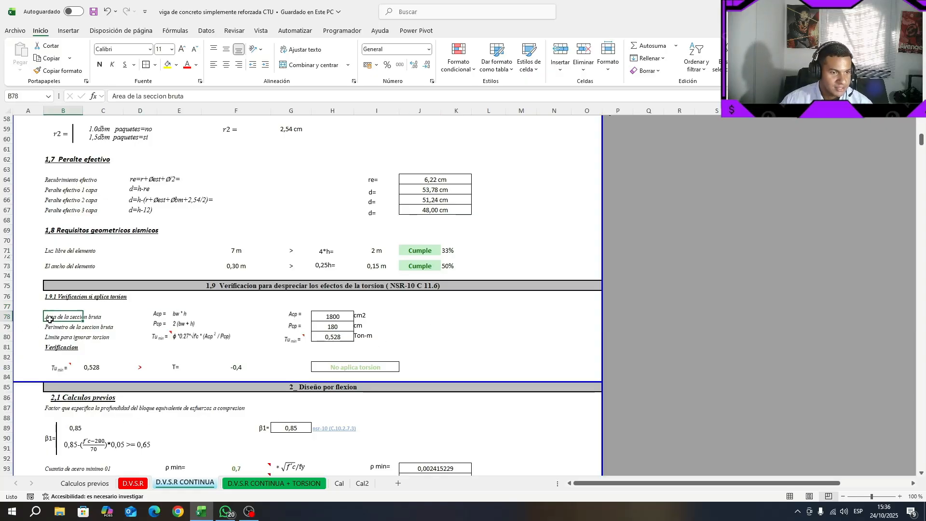
pyautogui.moveTo(62, 319); pyautogui.dragTo(381, 316)
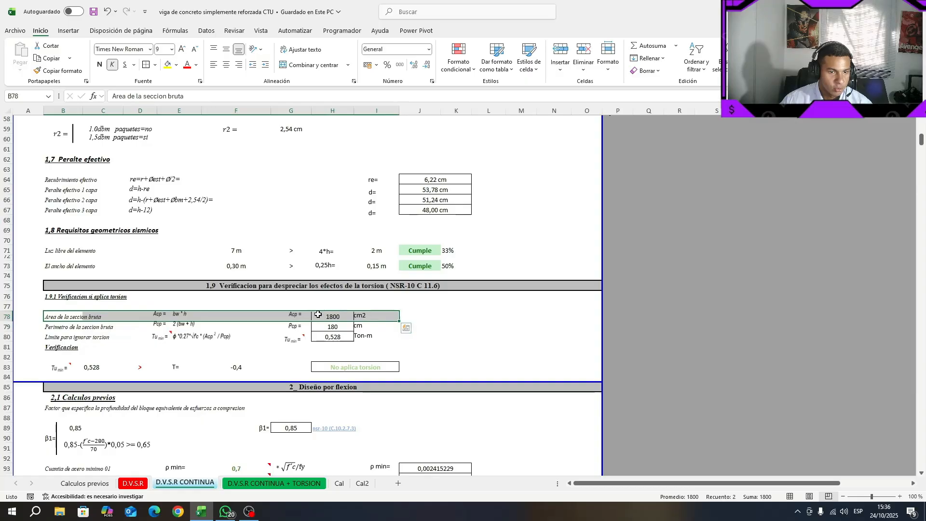
pyautogui.click(334, 315)
pyautogui.scroll(7, 383, 411)
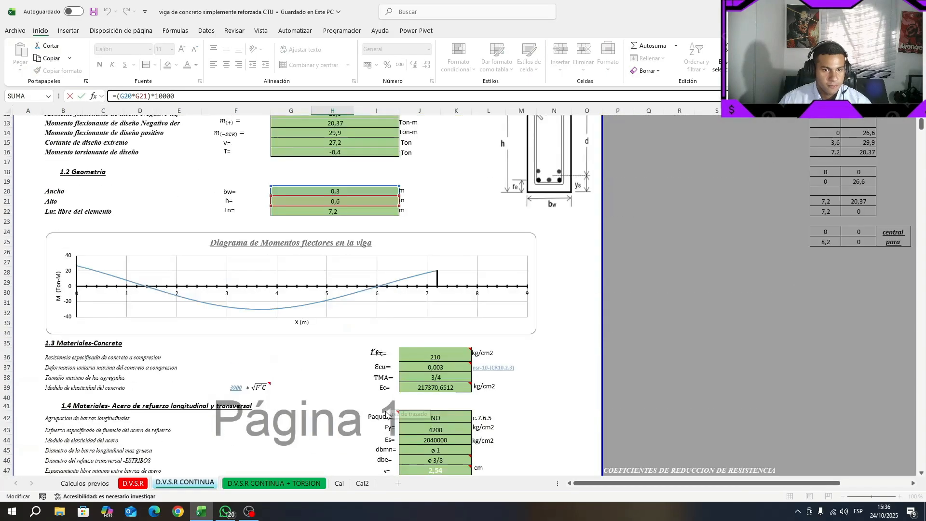
pyautogui.scroll(-5, 383, 412)
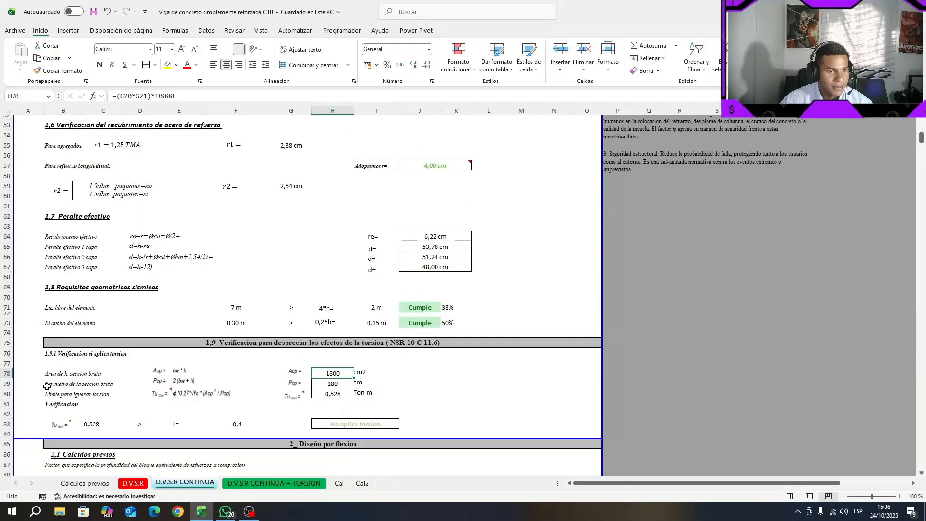
# Step: Examine the gross section perimeter, the torsion equations and the formula for the limit below which torsion is ignored
pyautogui.moveTo(47, 387); pyautogui.dragTo(332, 384)
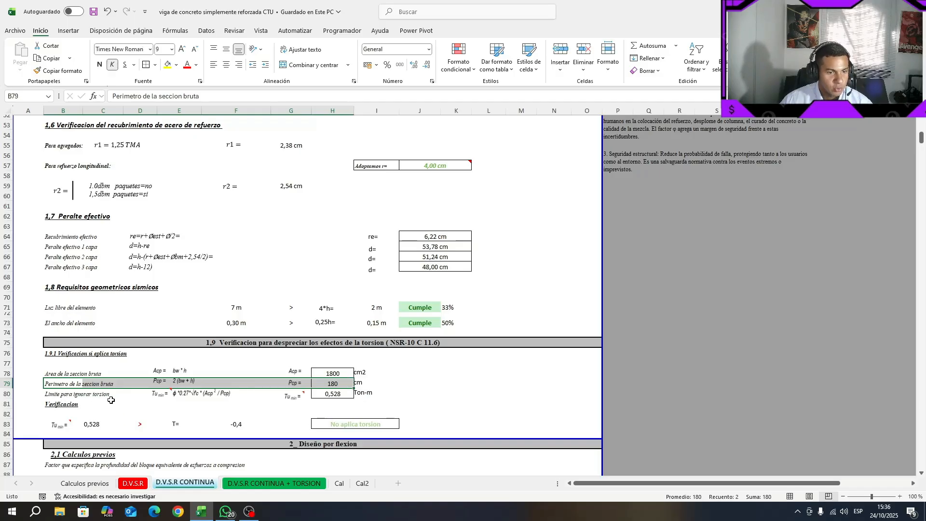
pyautogui.click(157, 395)
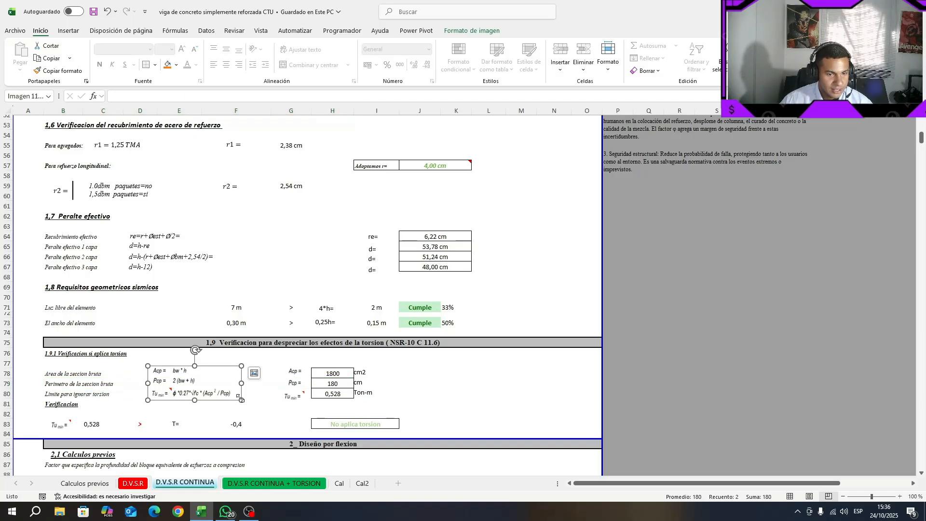
pyautogui.click(320, 394)
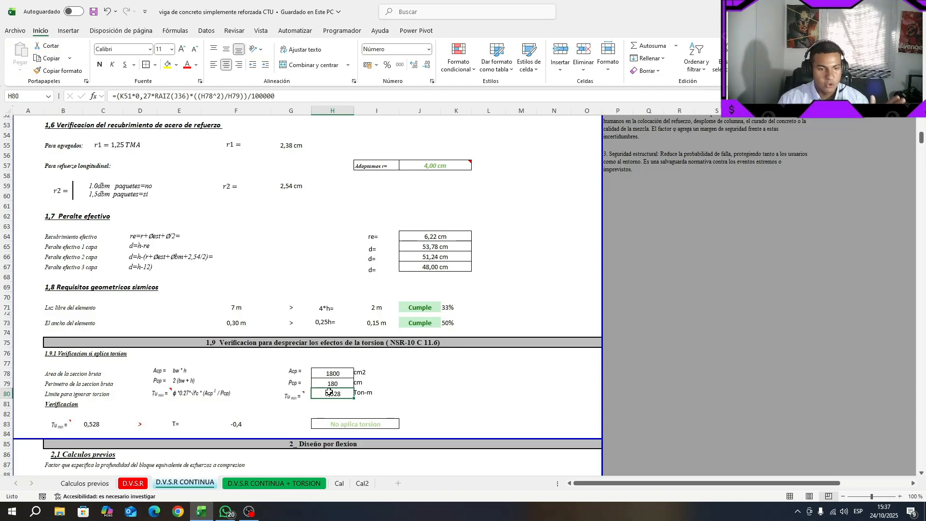
# Step: Check the design torsional moment against its input in section 1.1 and examine the torsion verification formula in row 83
pyautogui.click(236, 424)
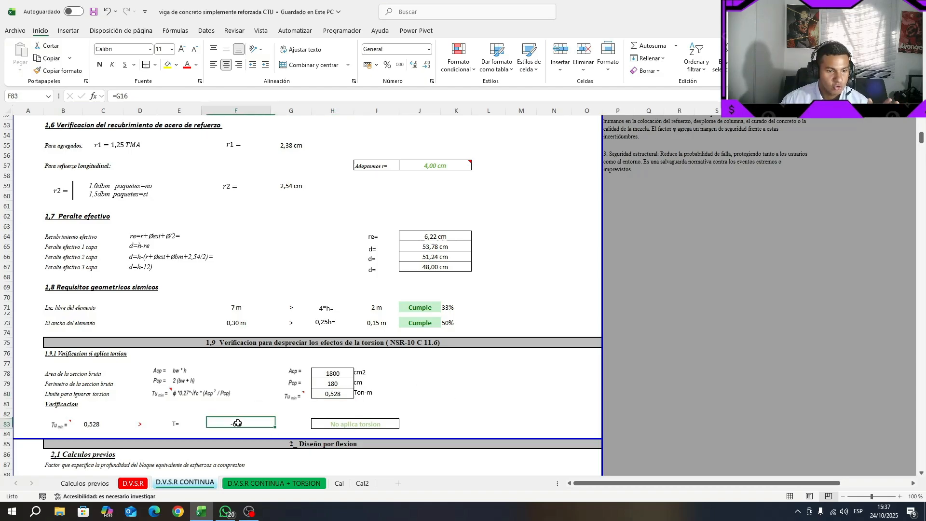
pyautogui.scroll(16, 273, 302)
pyautogui.scroll(1, 272, 302)
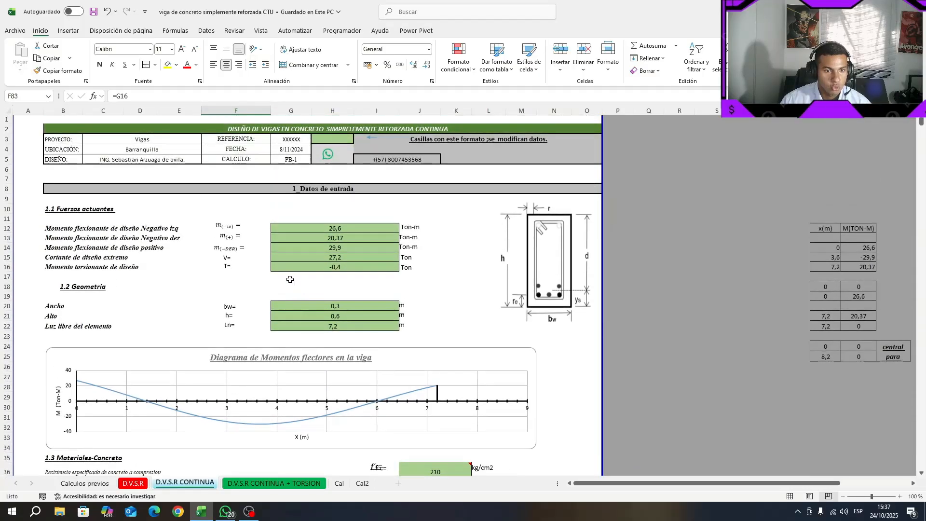
pyautogui.scroll(-18, 314, 418)
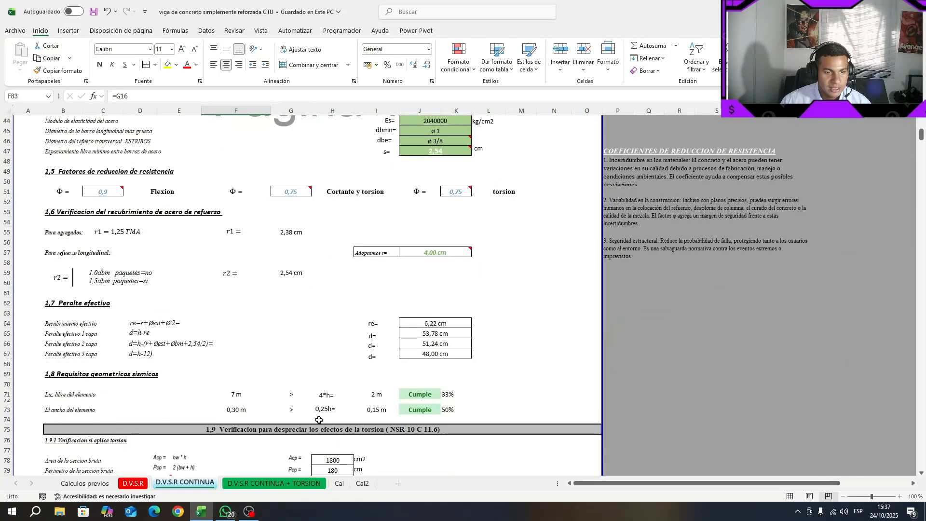
pyautogui.click(98, 393)
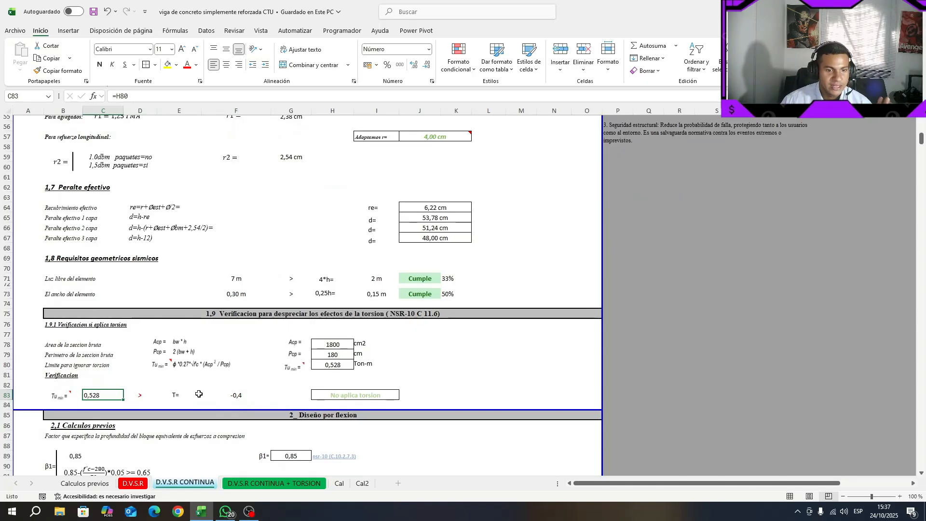
pyautogui.click(356, 394)
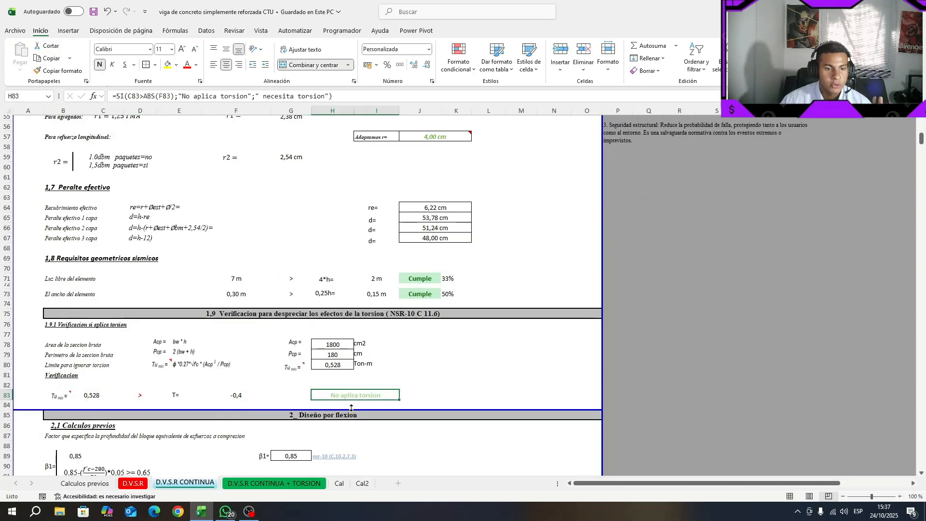
# Step: Look at the input data at the start of the D.V.S.R CONTINUA + TORSION sheet and return to D.V.S.R CONTINUA
pyautogui.click(237, 484)
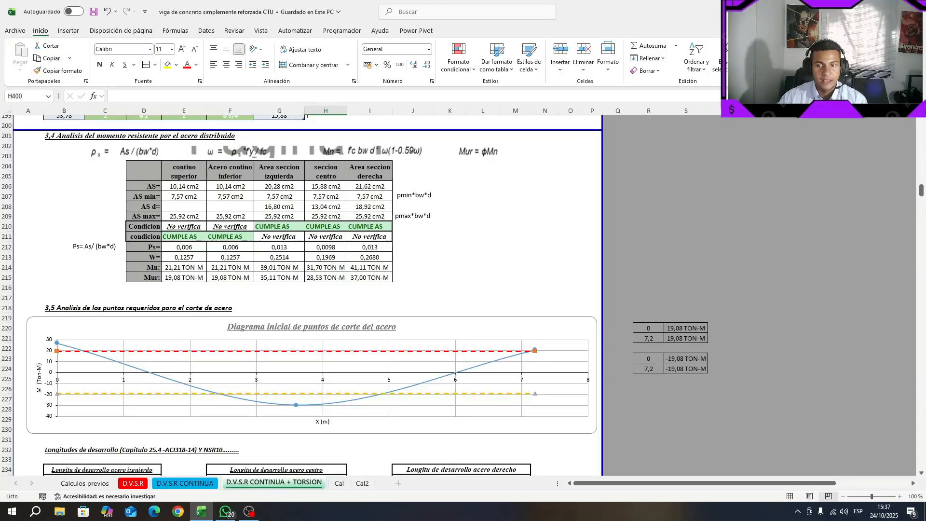
pyautogui.moveTo(922, 203); pyautogui.dragTo(921, 131)
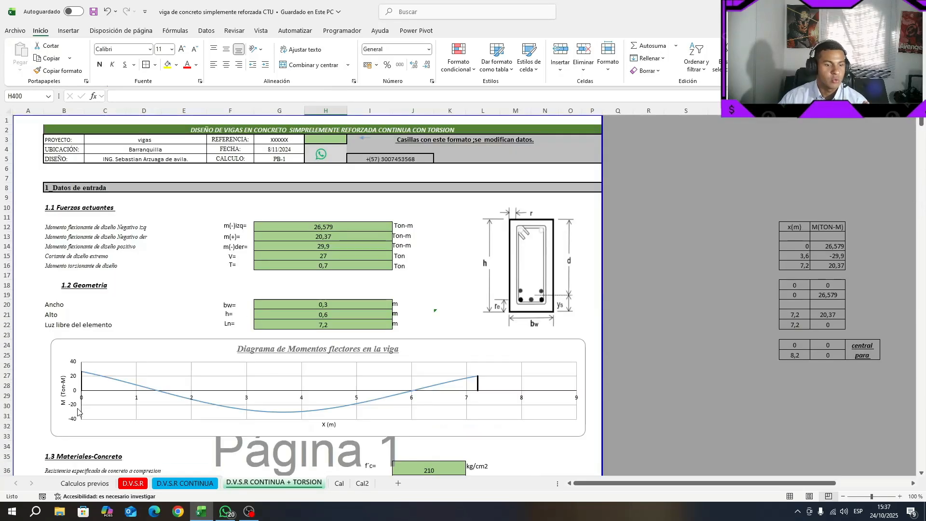
pyautogui.click(194, 484)
# Step: Review the start of section 2 Diseño por flexion and the β1 stress block factor in 2,1 Calculos previos
pyautogui.scroll(-3, 471, 366)
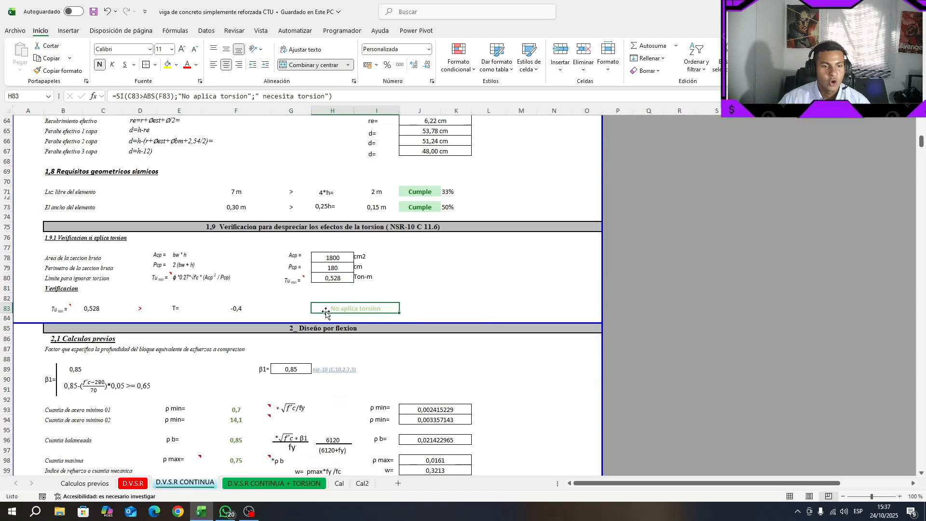
pyautogui.click(393, 349)
pyautogui.scroll(-3, 328, 256)
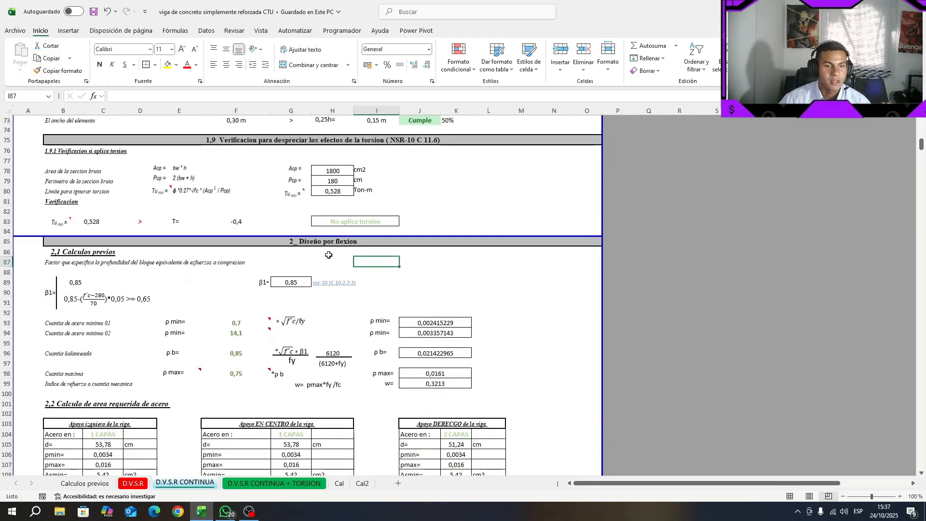
pyautogui.click(323, 245)
pyautogui.scroll(-1, 350, 258)
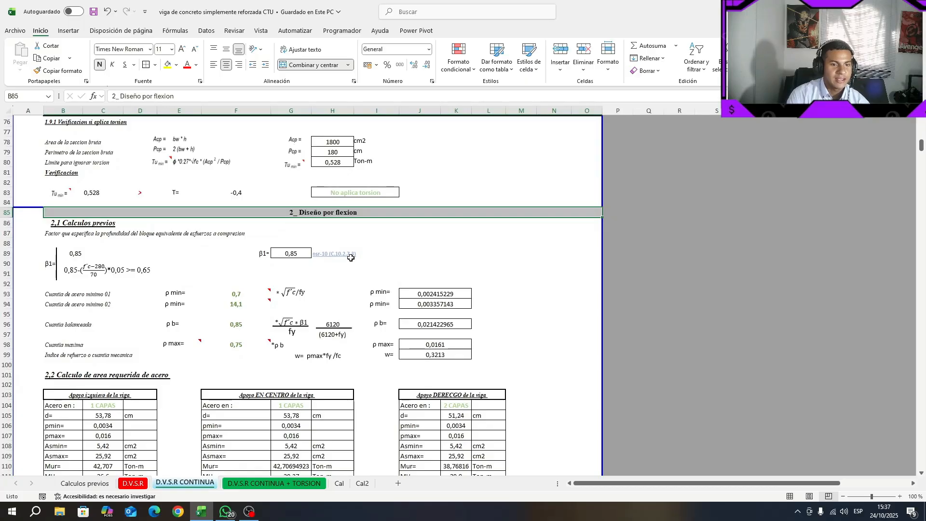
pyautogui.scroll(-1, 251, 246)
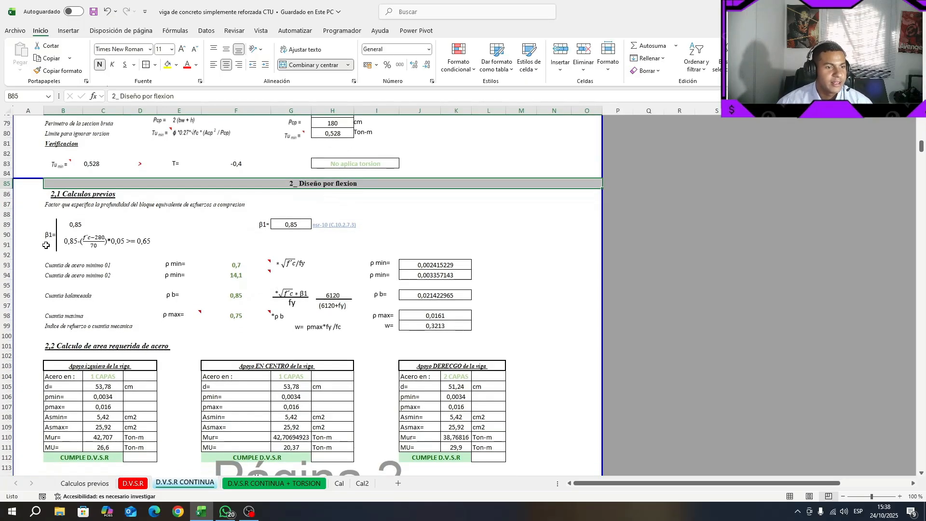
pyautogui.click(53, 204)
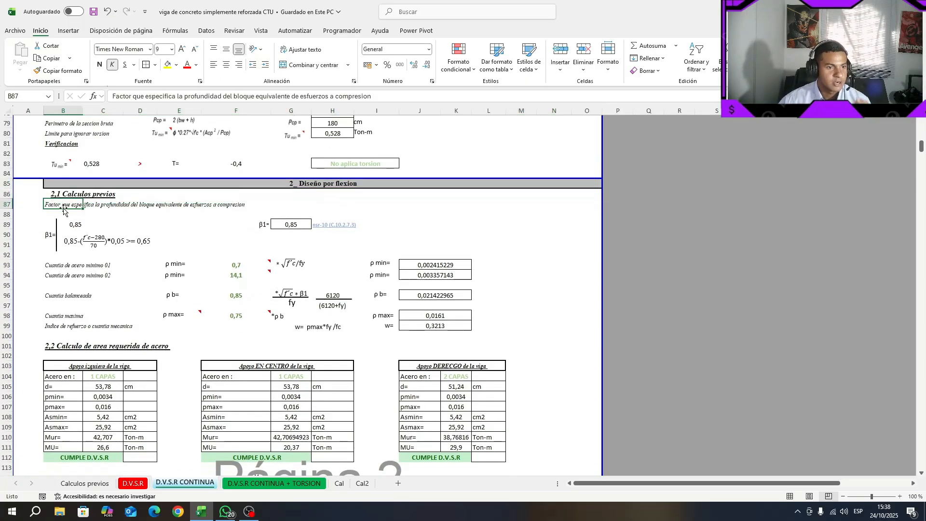
pyautogui.click(143, 241)
pyautogui.click(146, 216)
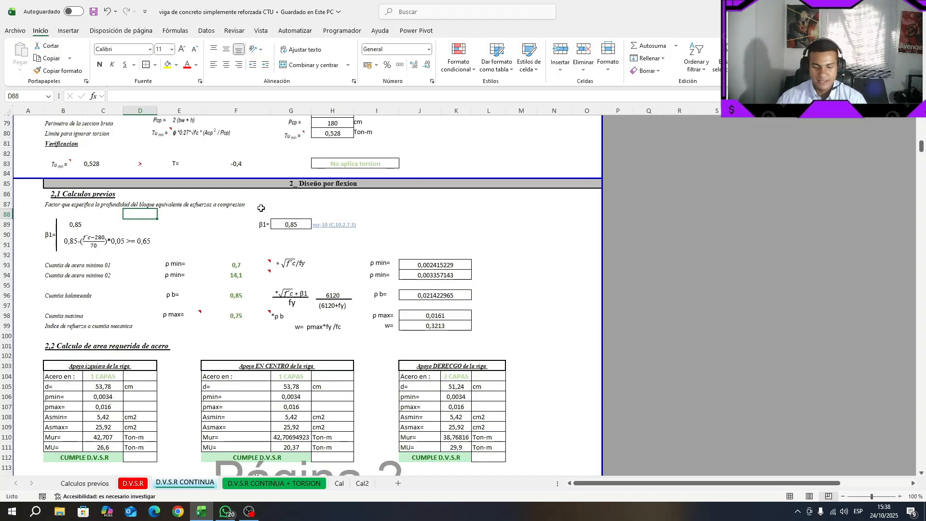
pyautogui.press('super+shift+s')
pyautogui.moveTo(379, 242); pyautogui.dragTo(35, 189)
pyautogui.moveTo(206, 242); pyautogui.dragTo(207, 252)
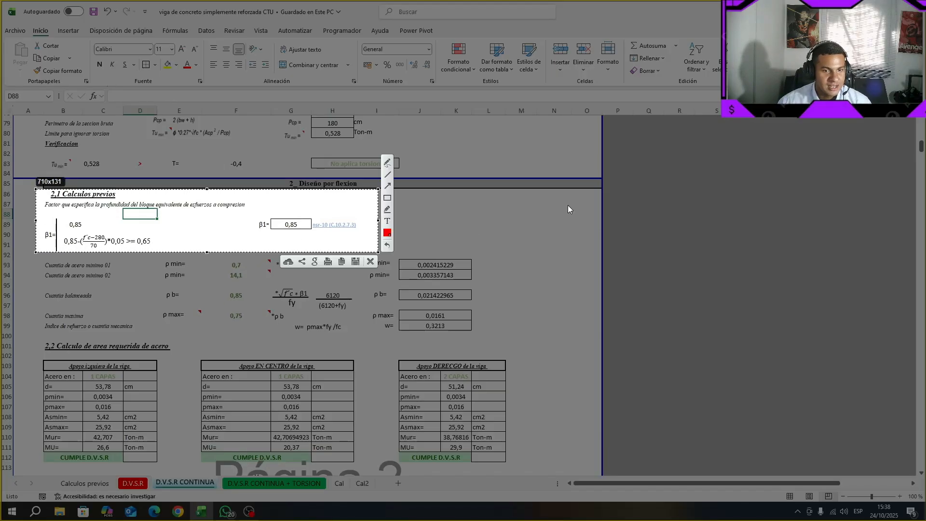
pyautogui.moveTo(45, 240); pyautogui.dragTo(52, 240)
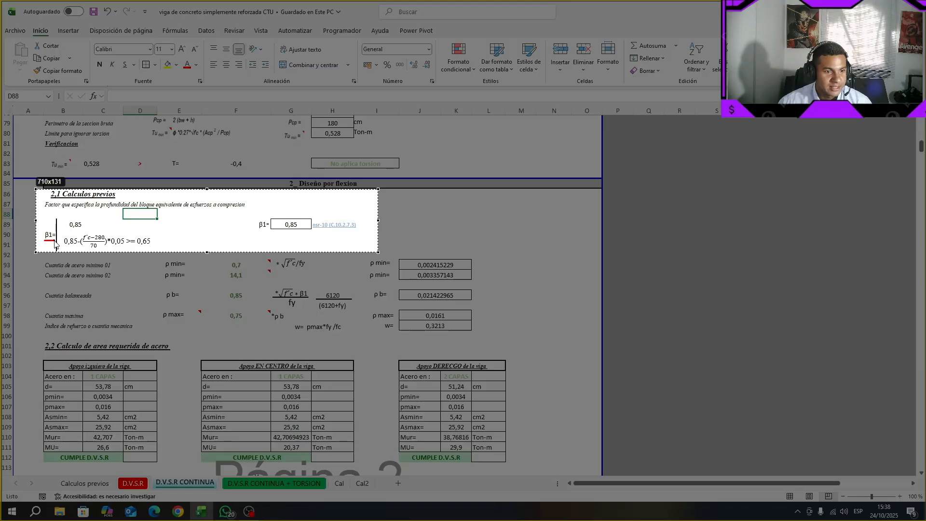
pyautogui.press('Escape')
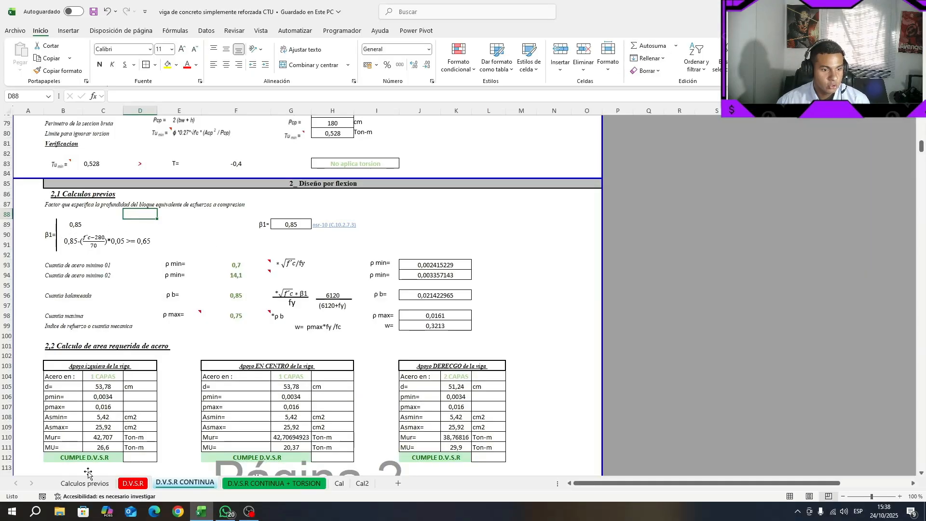
# Step: Copy the two f'c 280kg/cm2 condition labels from the D.V.S.R sheet and paste them beside the β1 expressions in D.V.S.R CONTINUA
pyautogui.click(133, 483)
pyautogui.scroll(-11, 249, 370)
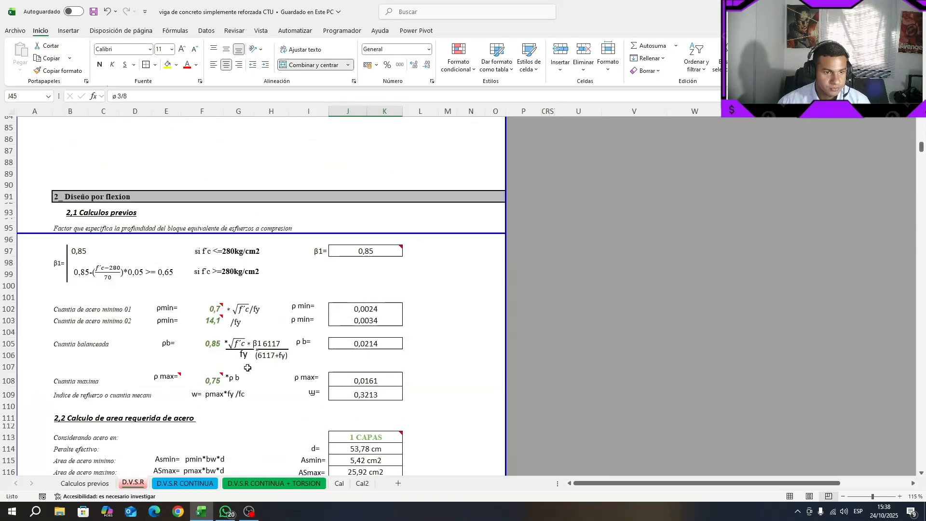
pyautogui.click(224, 250)
pyautogui.click(218, 274)
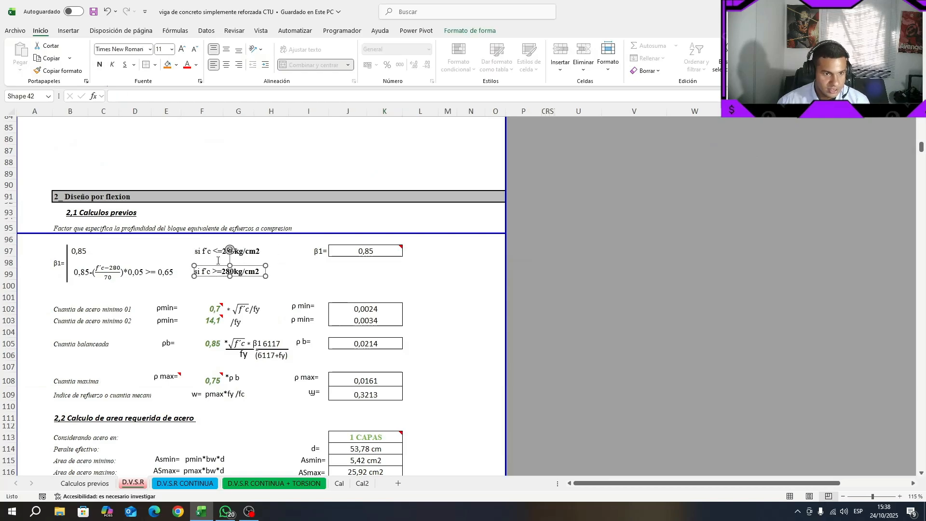
pyautogui.keyDown('ctrl'); pyautogui.click(218, 254); pyautogui.keyUp('ctrl')
pyautogui.hotkey('ctrl', 'c')
pyautogui.click(187, 483)
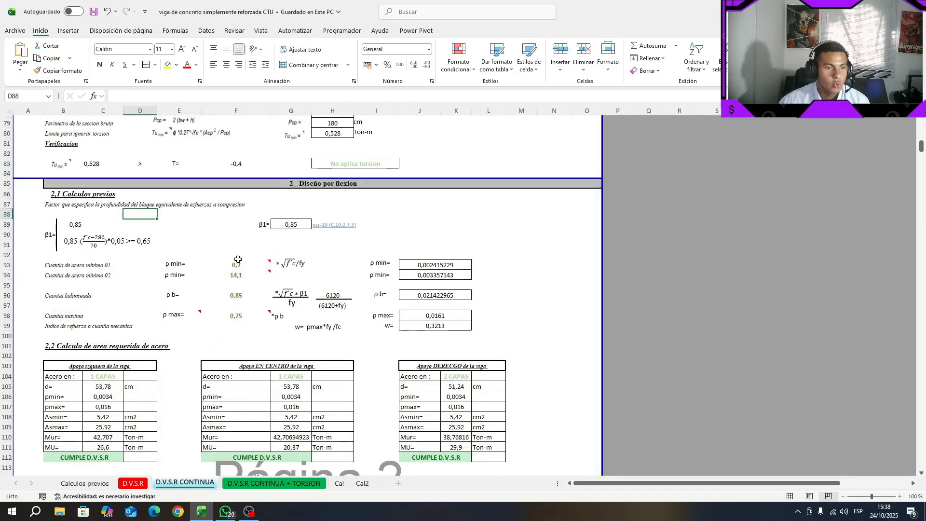
pyautogui.click(195, 234)
pyautogui.hotkey('ctrl', 'v')
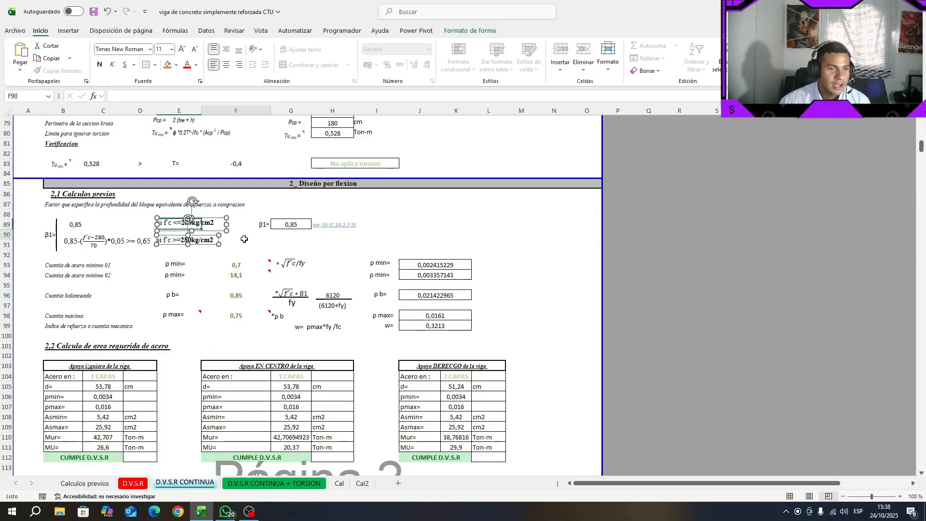
pyautogui.click(244, 239)
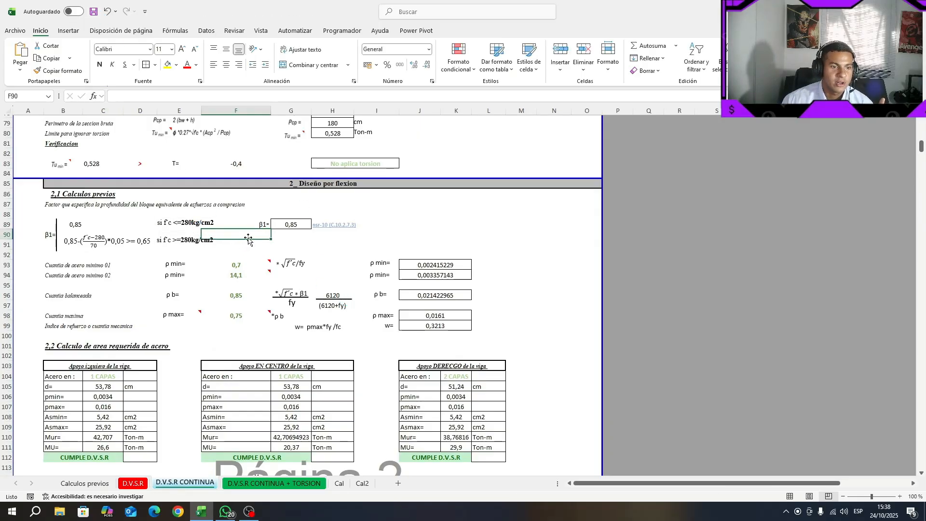
# Step: Examine the second β1 expression and its 0,65 lower limit beside the pasted condition labels
pyautogui.press('Down')
pyautogui.press('Down')
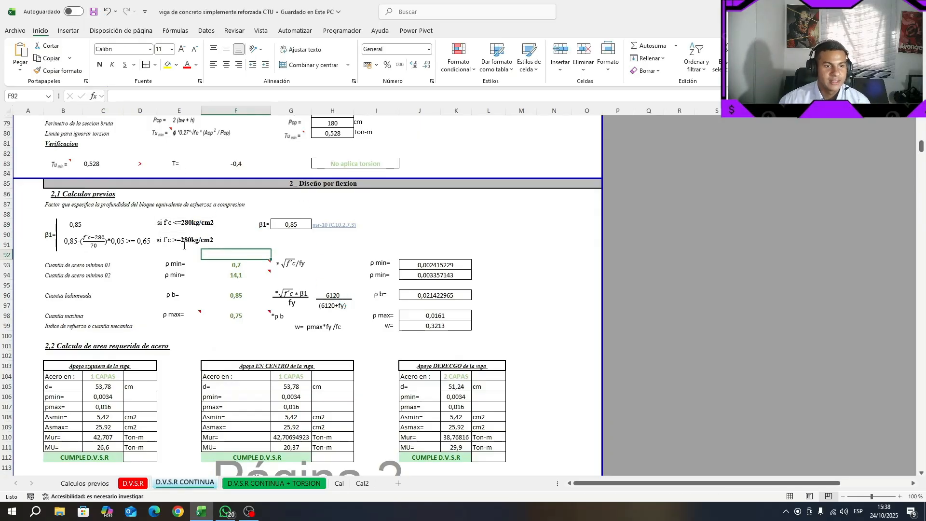
pyautogui.click(137, 243)
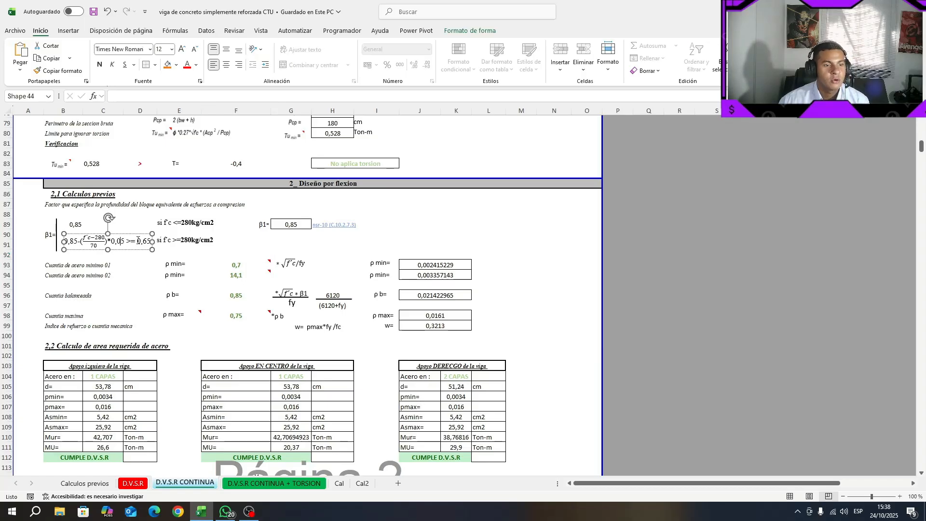
pyautogui.moveTo(137, 241); pyautogui.dragTo(152, 241)
pyautogui.press('Escape')
pyautogui.press('Escape')
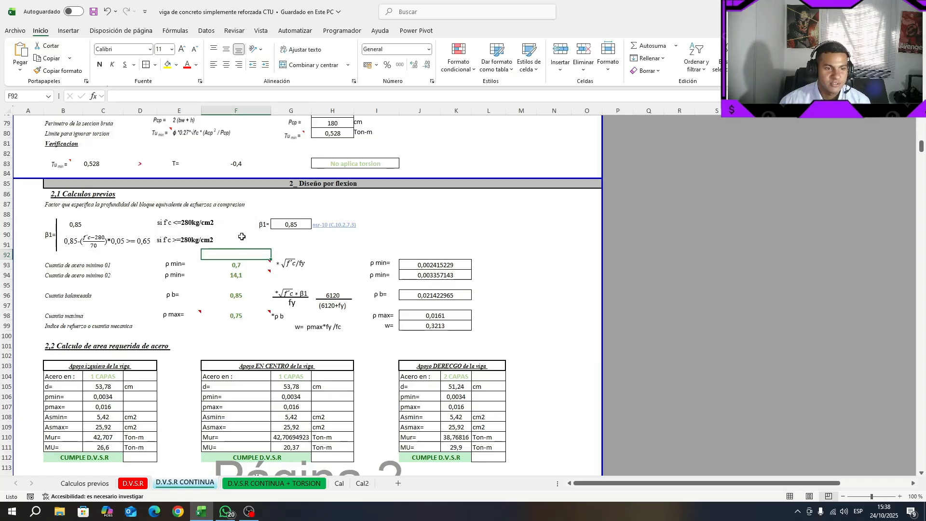
# Step: Set the specified concrete strength f'c to 350 kg/cm2 in 1.3 Materiales-Concreto to test the β1 calculation
pyautogui.scroll(18, 165, 253)
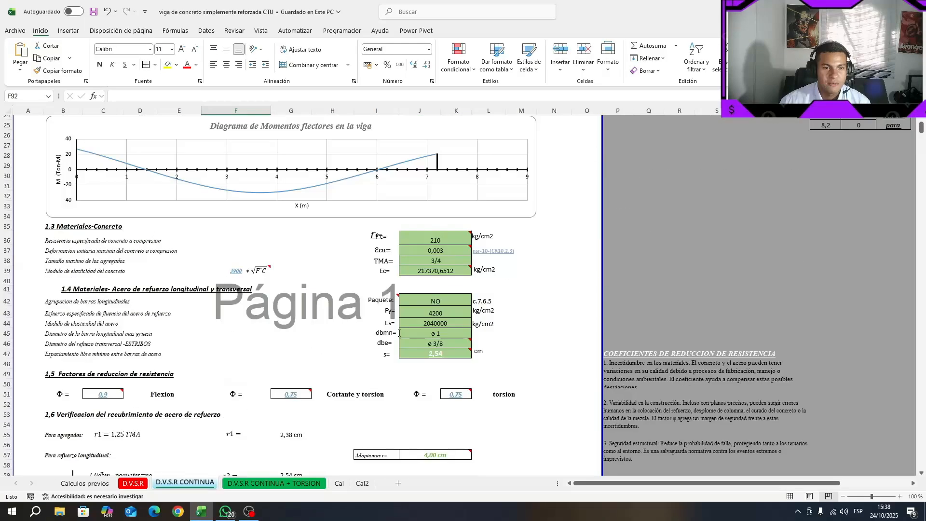
pyautogui.click(453, 238)
pyautogui.write('350')
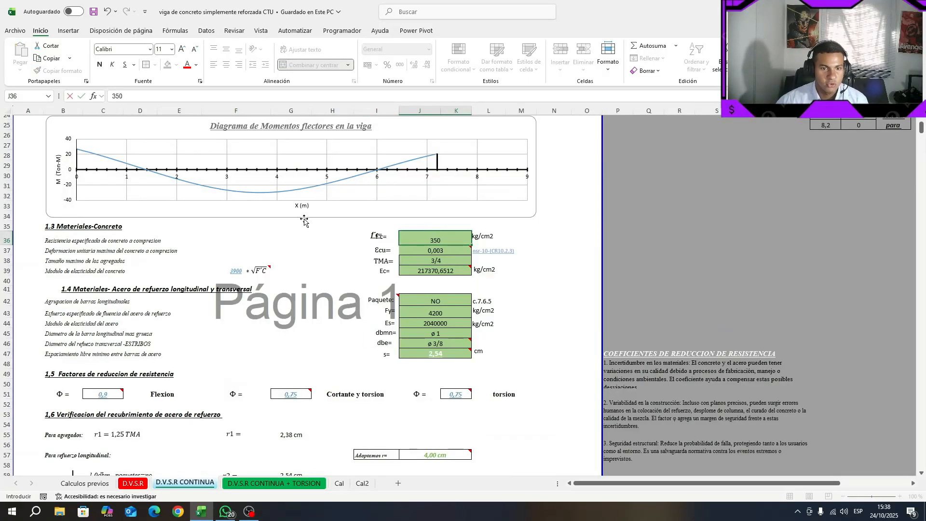
pyautogui.scroll(-4, 304, 222)
pyautogui.scroll(3, 375, 247)
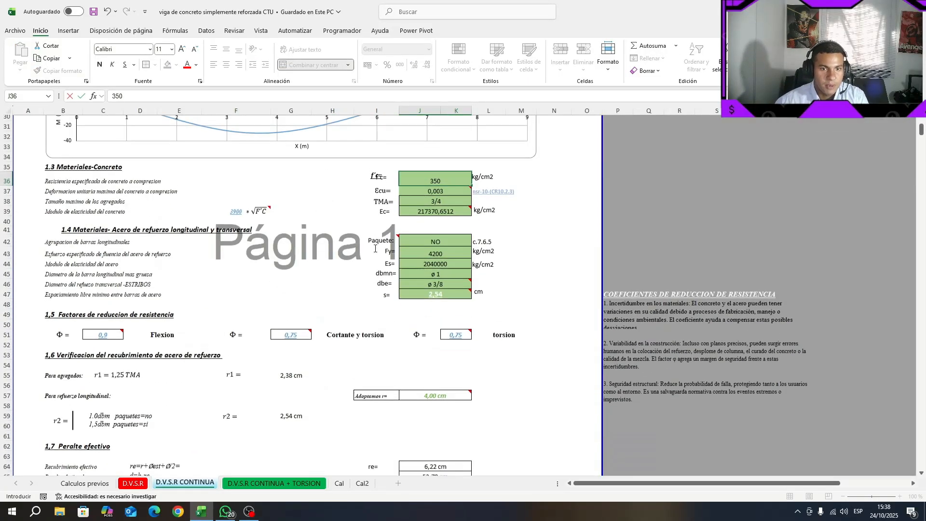
pyautogui.click(614, 257)
# Step: Repair the β1 formula in G89 by replacing its #¡REF! reference with the f'c cell J36
pyautogui.scroll(-13, 286, 313)
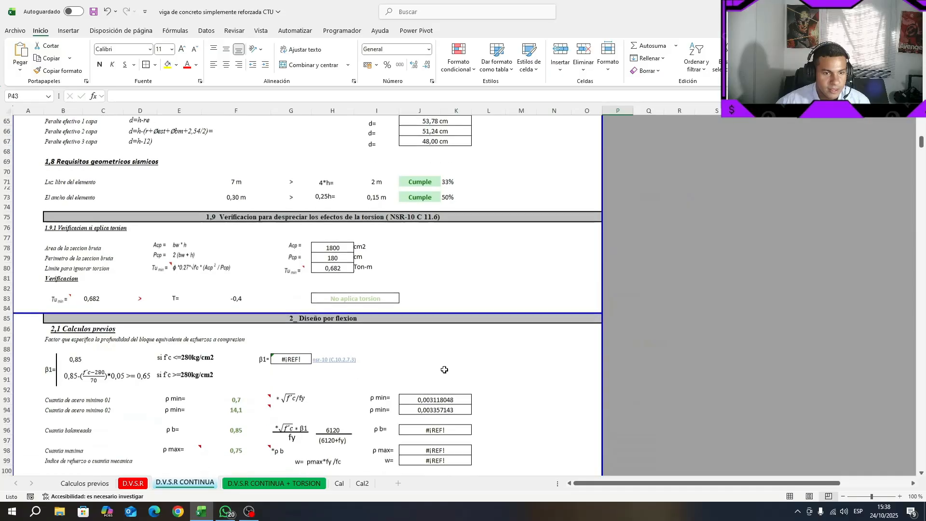
pyautogui.click(288, 313)
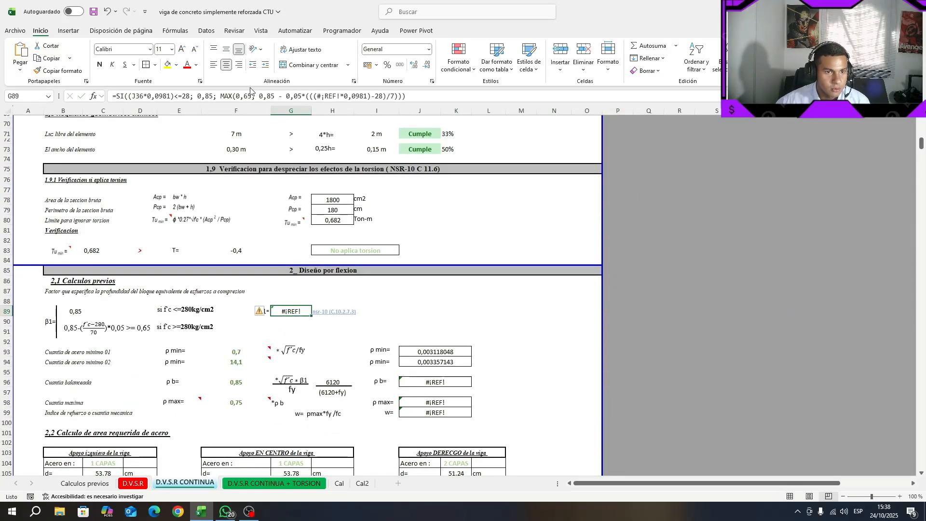
pyautogui.moveTo(340, 96); pyautogui.dragTo(317, 96)
pyautogui.scroll(2, 367, 232)
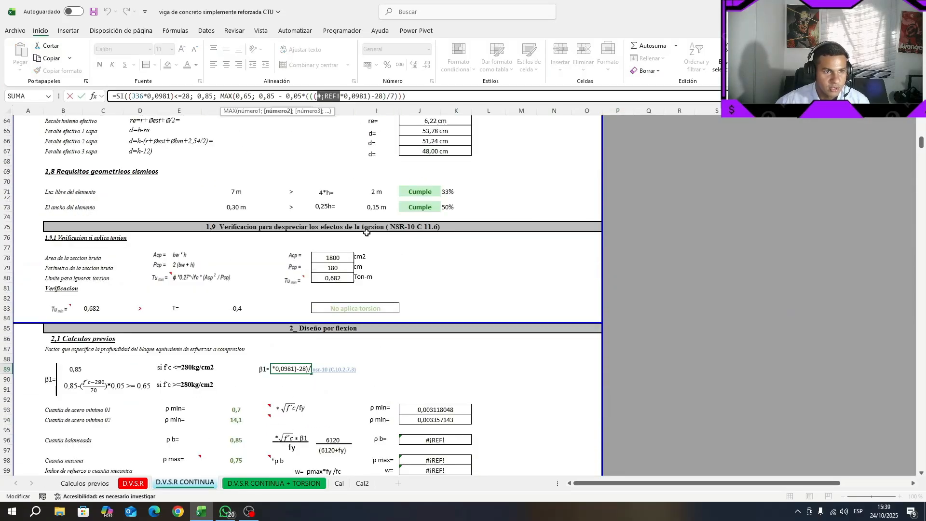
pyautogui.scroll(11, 366, 233)
pyautogui.click(437, 178)
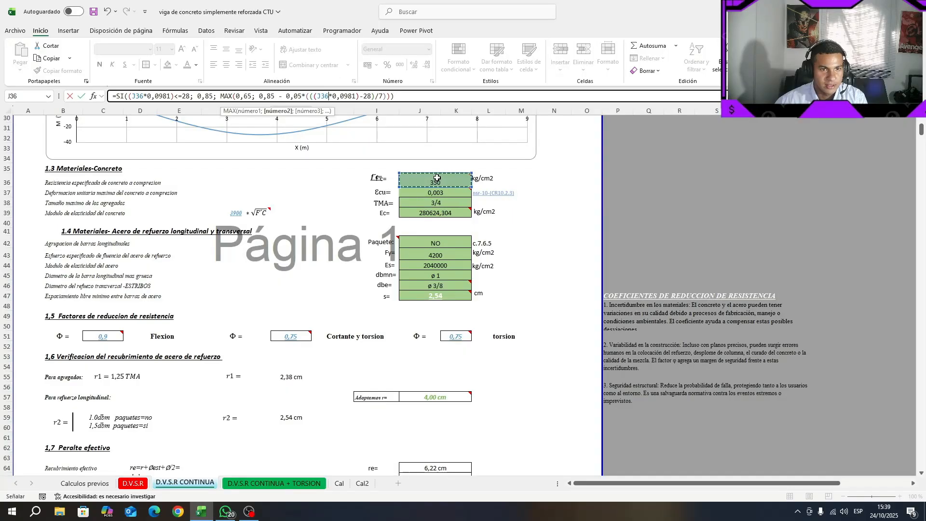
pyautogui.click(424, 96)
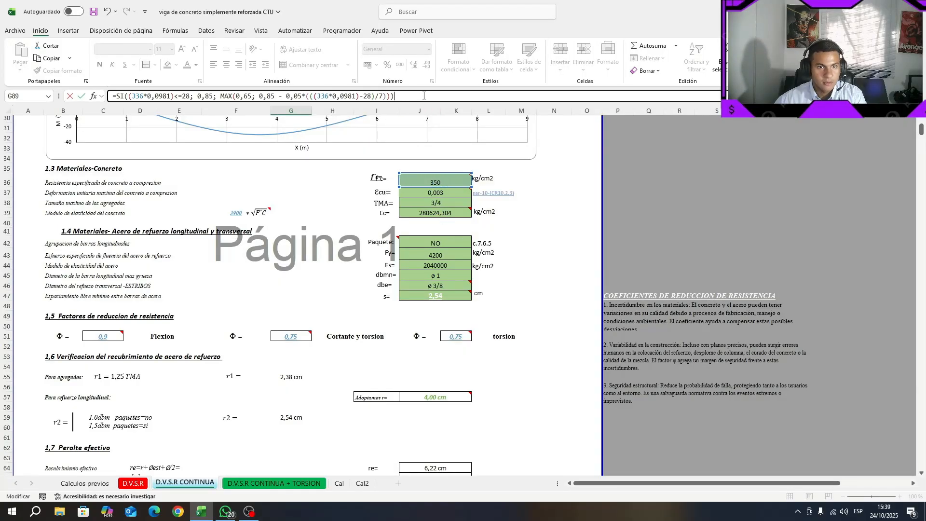
pyautogui.press('Return')
pyautogui.scroll(-3, 457, 277)
pyautogui.click(425, 393)
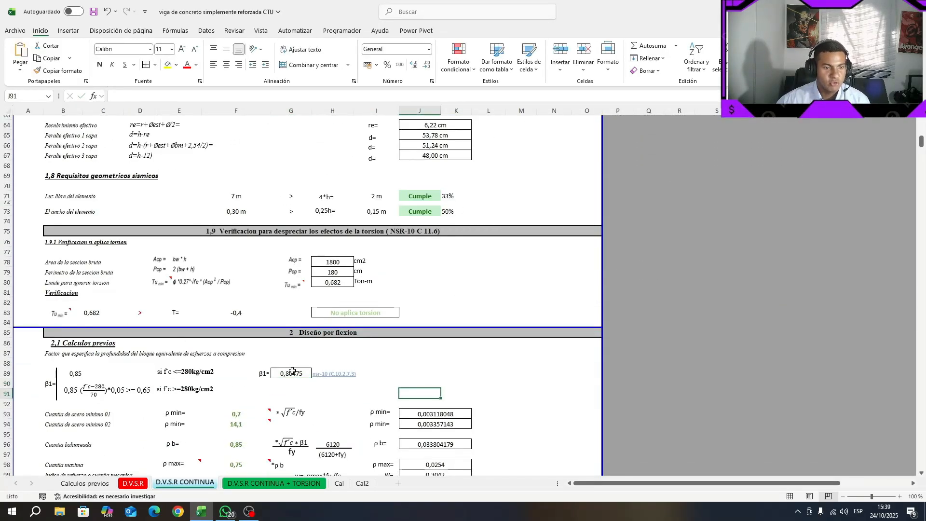
pyautogui.click(293, 371)
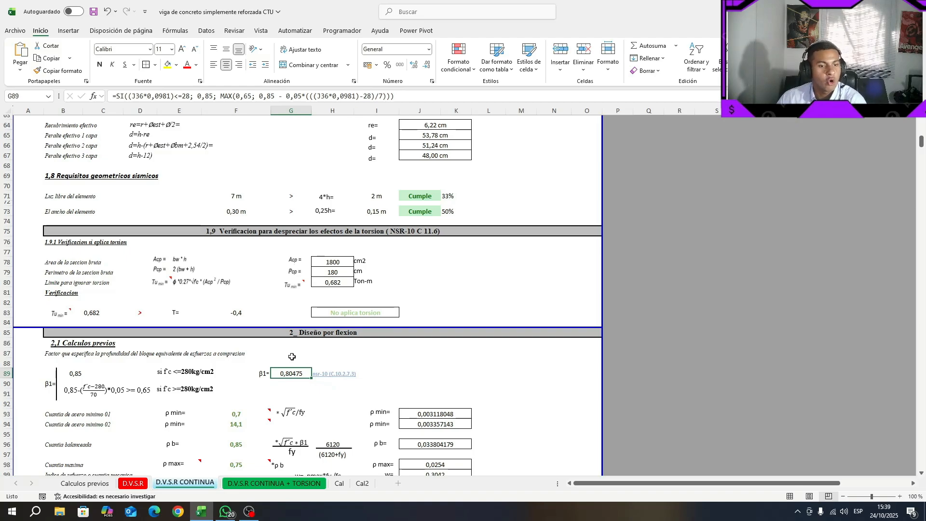
# Step: Set the concrete strength f'c back to 210 kg/cm2 in 1.3 Materiales-Concreto and save the workbook
pyautogui.scroll(18, 318, 373)
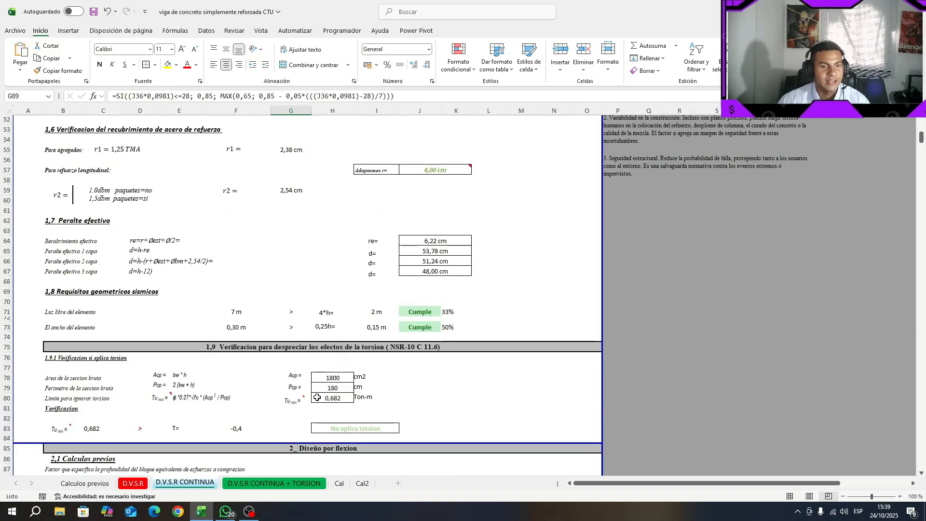
pyautogui.click(461, 390)
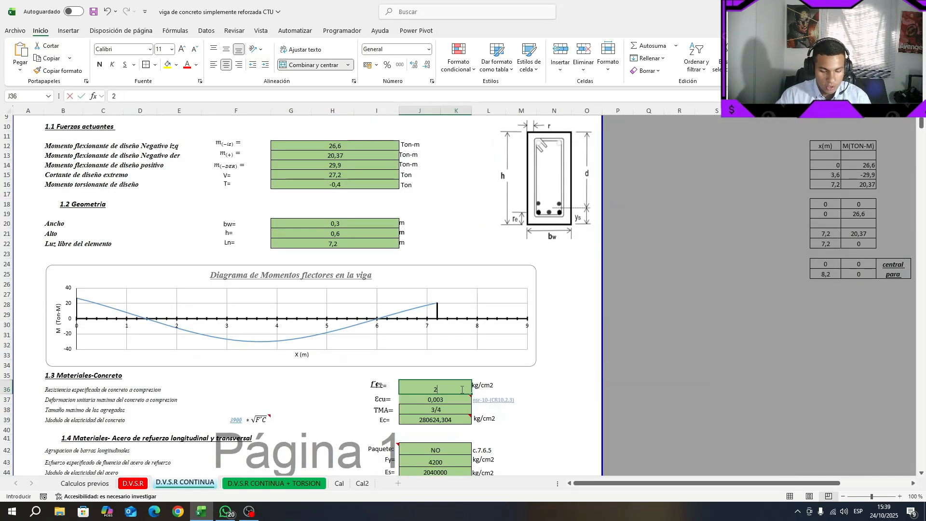
pyautogui.write('210')
pyautogui.click(541, 399)
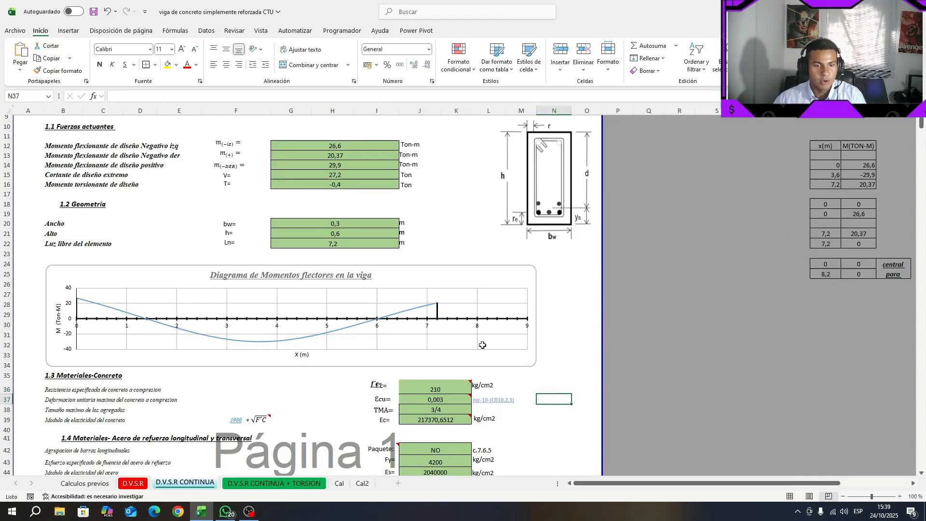
pyautogui.hotkey('ctrl', 's')
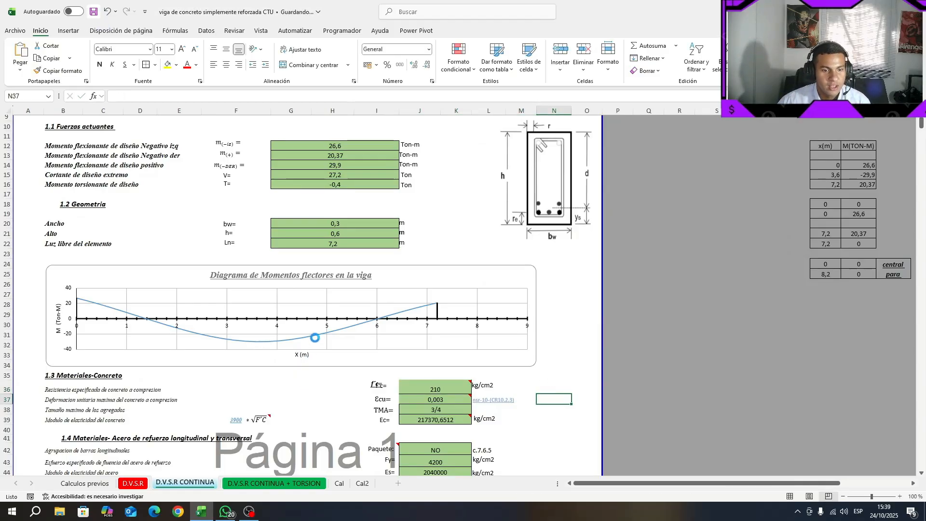
# Step: Check the β1 result in 2,1 Calculos previos and read the note on the first minimum steel ratio coefficient
pyautogui.scroll(-19, 311, 371)
pyautogui.click(305, 348)
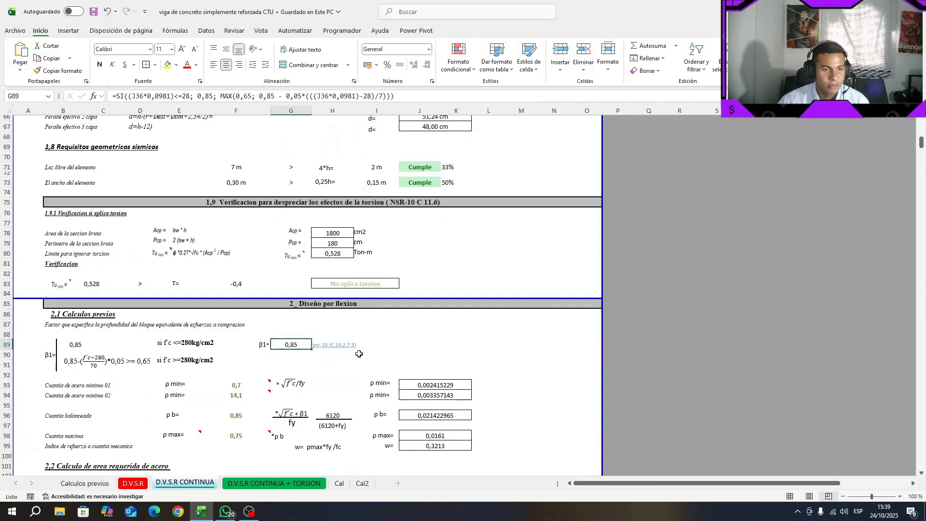
pyautogui.click(407, 357)
pyautogui.scroll(-1, 381, 369)
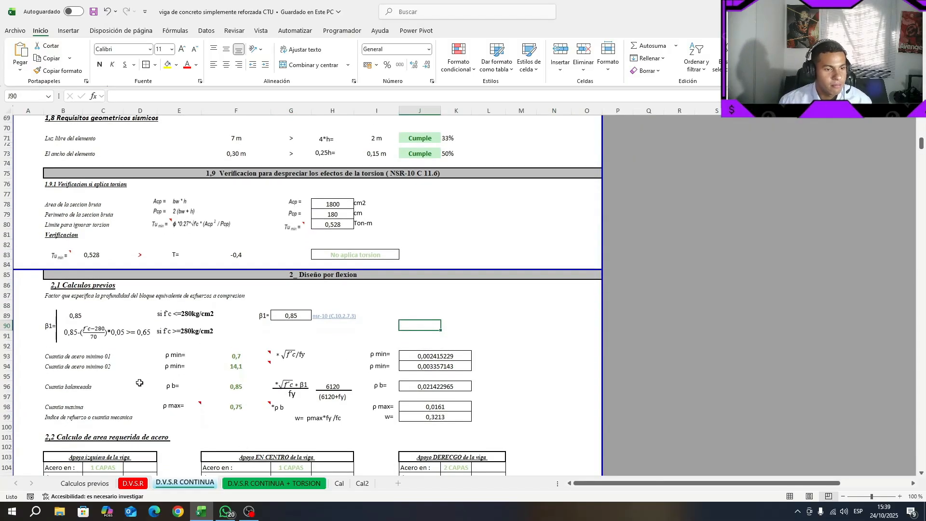
pyautogui.moveTo(247, 349)
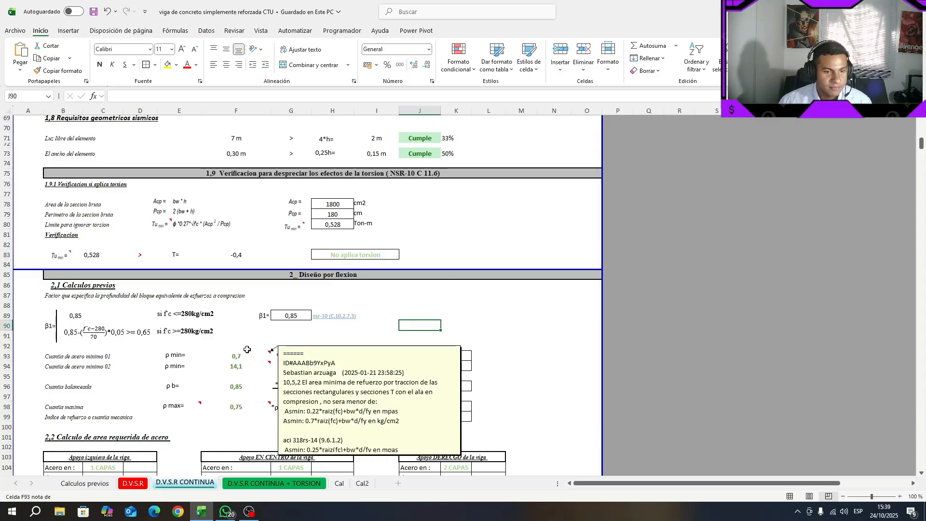
# Step: Copy the /fy label from the D.V.S.R sheet, place it beside the 14,1 coefficient in D.V.S.R CONTINUA, and save
pyautogui.click(370, 316)
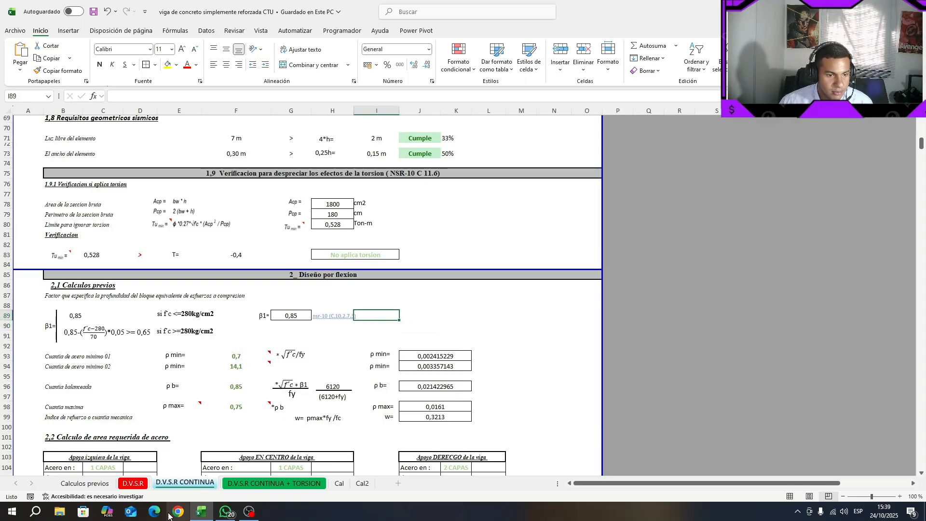
pyautogui.click(133, 483)
pyautogui.click(233, 254)
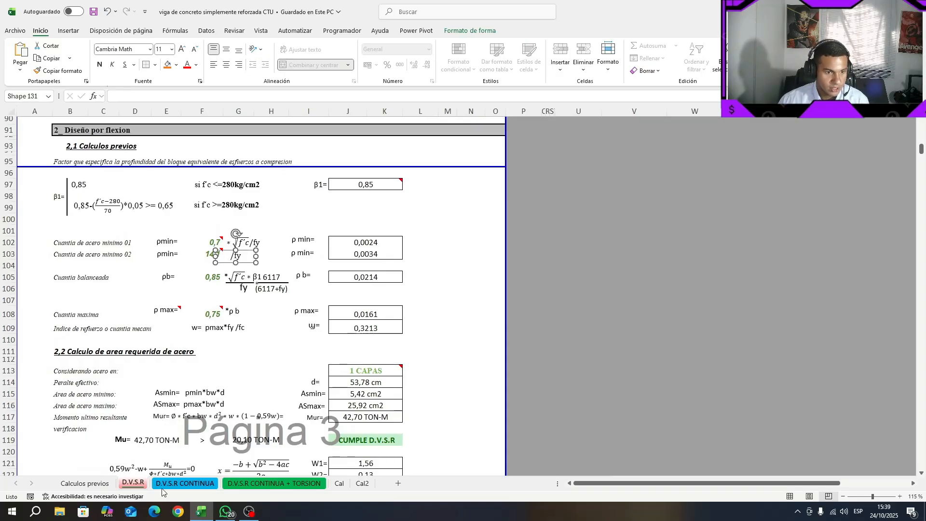
pyautogui.click(185, 483)
pyautogui.click(282, 372)
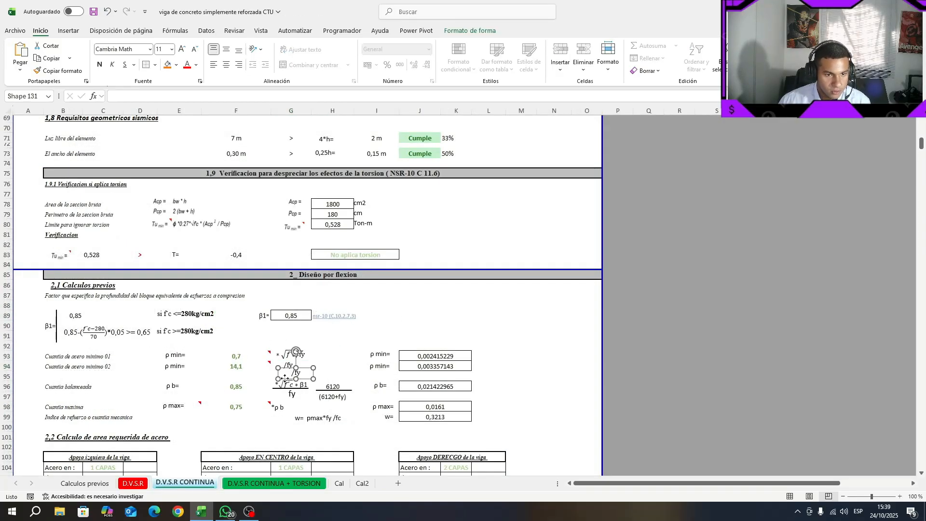
pyautogui.moveTo(285, 379); pyautogui.dragTo(273, 371)
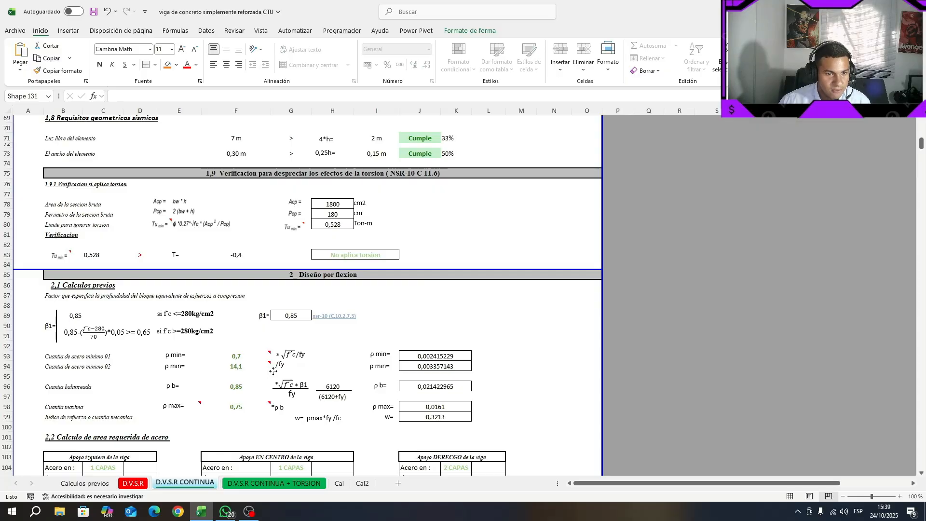
pyautogui.press('Escape')
pyautogui.hotkey('ctrl', 's')
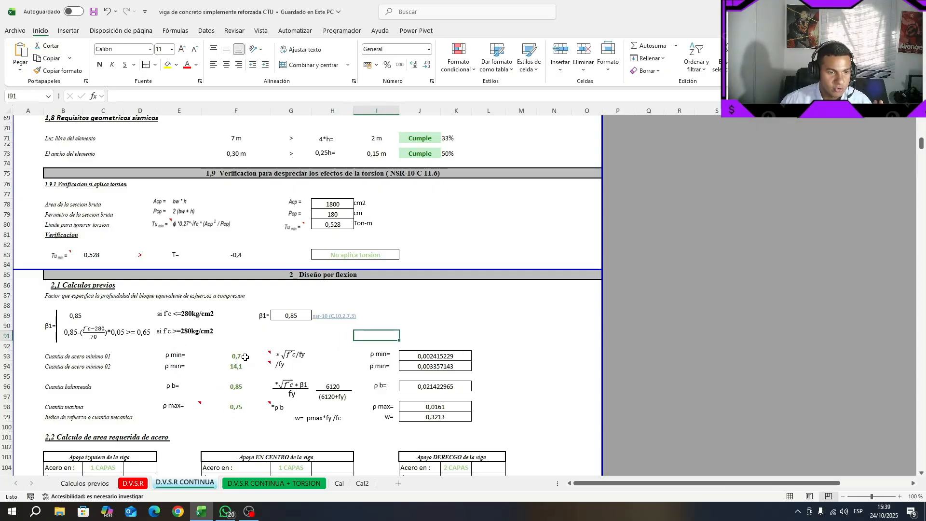
# Step: Review the coefficients and results of the two minimum steel ratios, Cuantia de acero minimo 01 and 02
pyautogui.moveTo(245, 357); pyautogui.dragTo(300, 367)
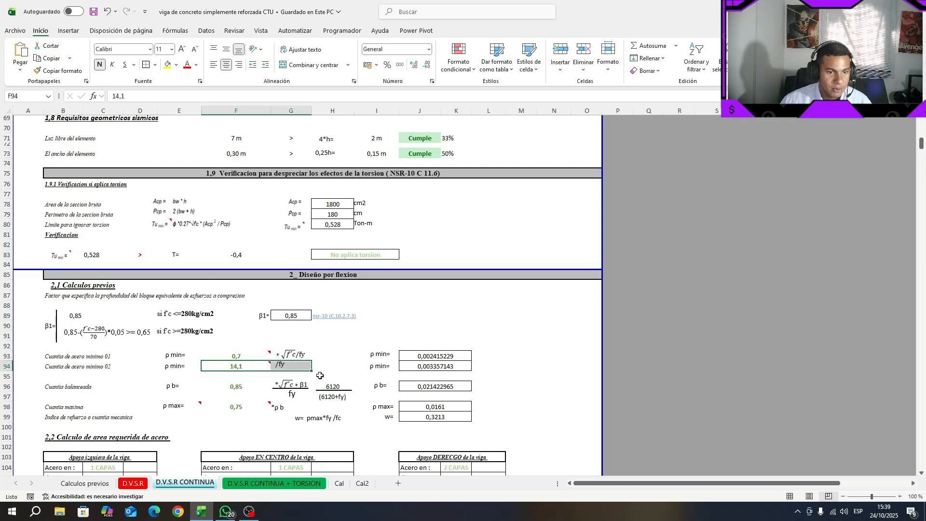
pyautogui.click(320, 375)
pyautogui.moveTo(442, 355); pyautogui.dragTo(440, 366)
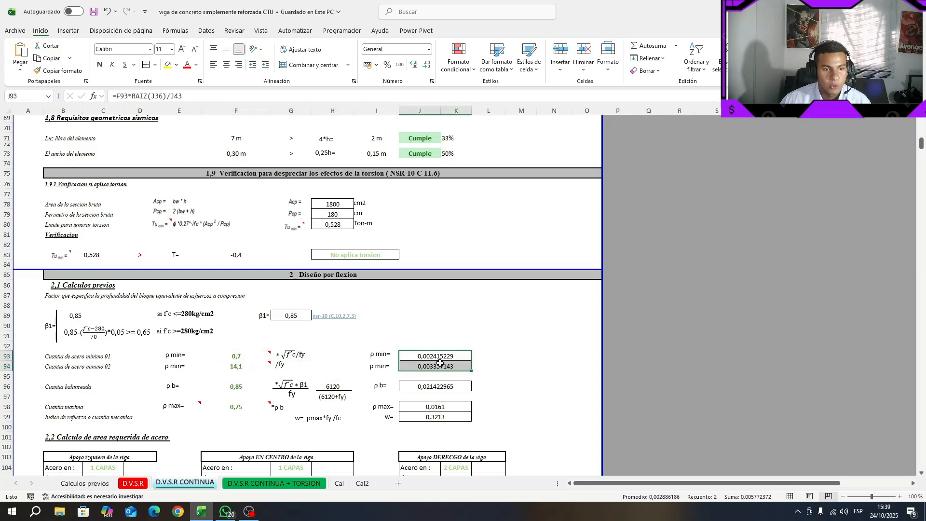
pyautogui.click(454, 326)
pyautogui.scroll(-1, 323, 388)
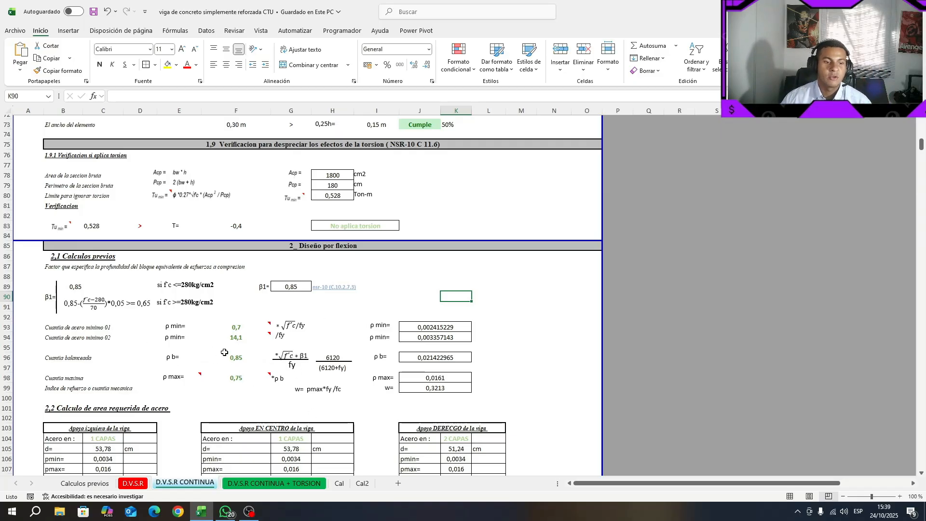
# Step: Examine the balanced steel ratio formula, the maximum ratio's 0,75 factor and the column of resulting steel ratios
pyautogui.click(419, 358)
pyautogui.scroll(-1, 478, 359)
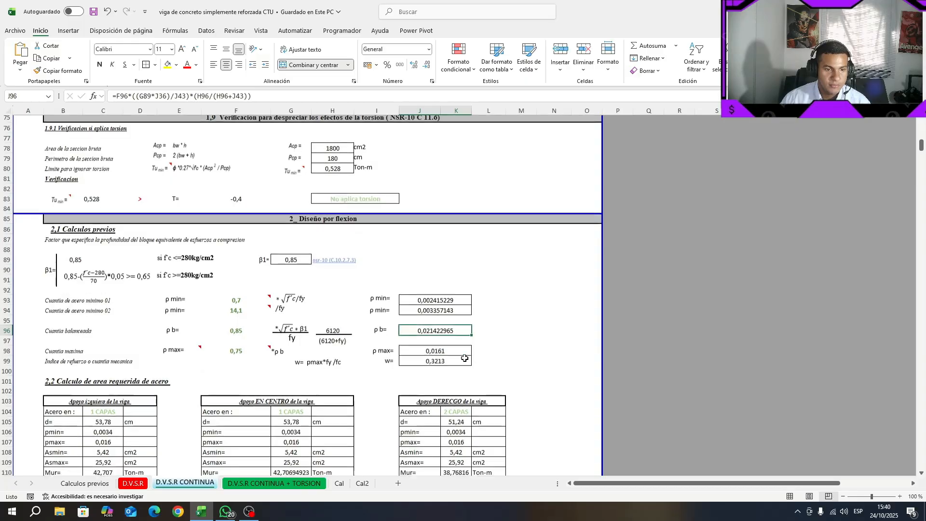
pyautogui.click(236, 349)
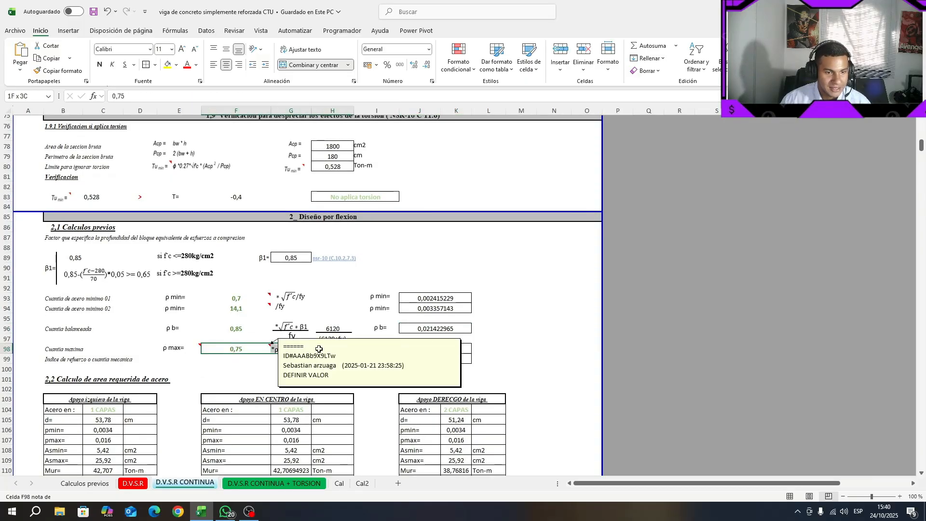
pyautogui.click(558, 337)
pyautogui.moveTo(458, 348); pyautogui.dragTo(444, 302)
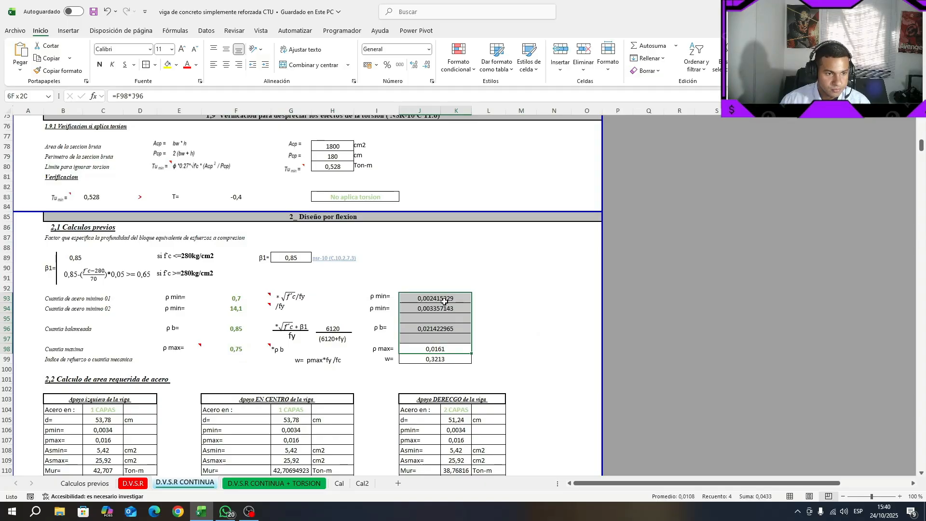
# Step: Examine the reinforcement index w formula alongside the maximum steel ratio, and save the workbook
pyautogui.click(143, 370)
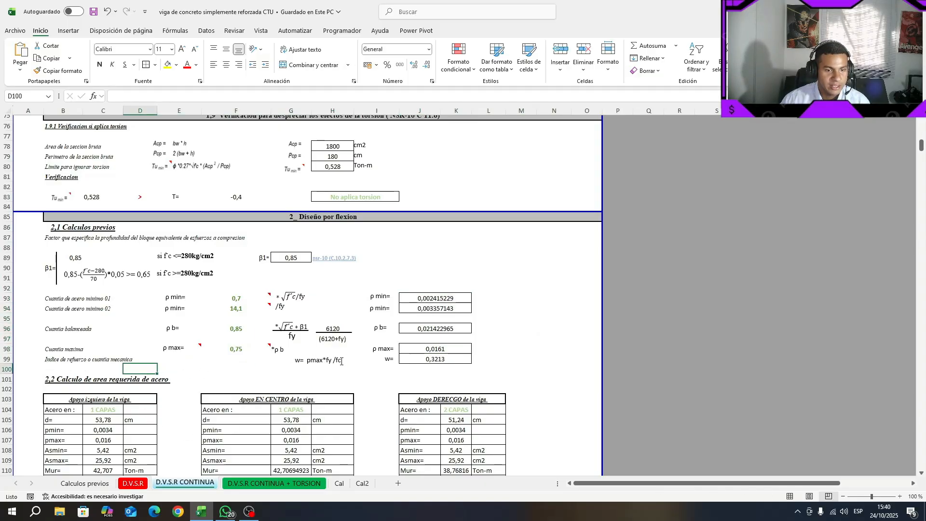
pyautogui.moveTo(428, 360); pyautogui.dragTo(428, 343)
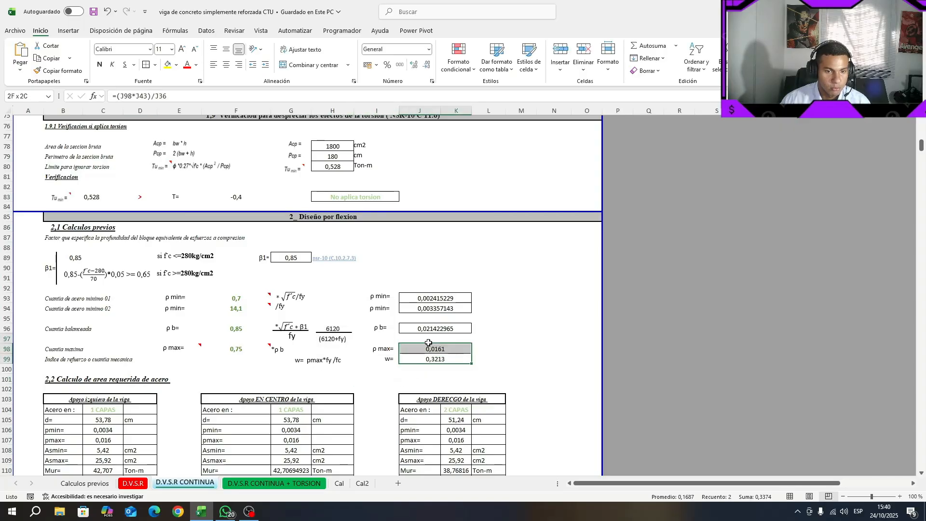
pyautogui.moveTo(554, 309); pyautogui.dragTo(553, 319)
pyautogui.scroll(-2, 529, 327)
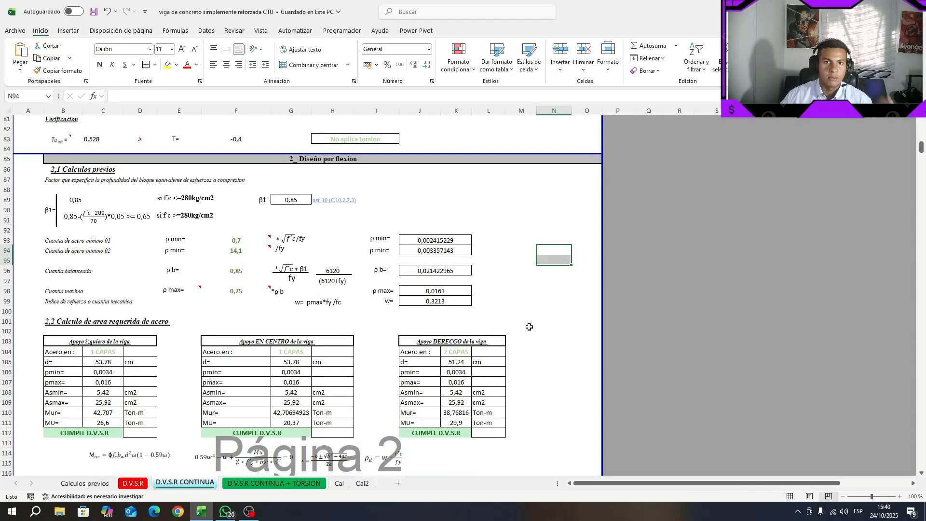
pyautogui.hotkey('ctrl', 's')
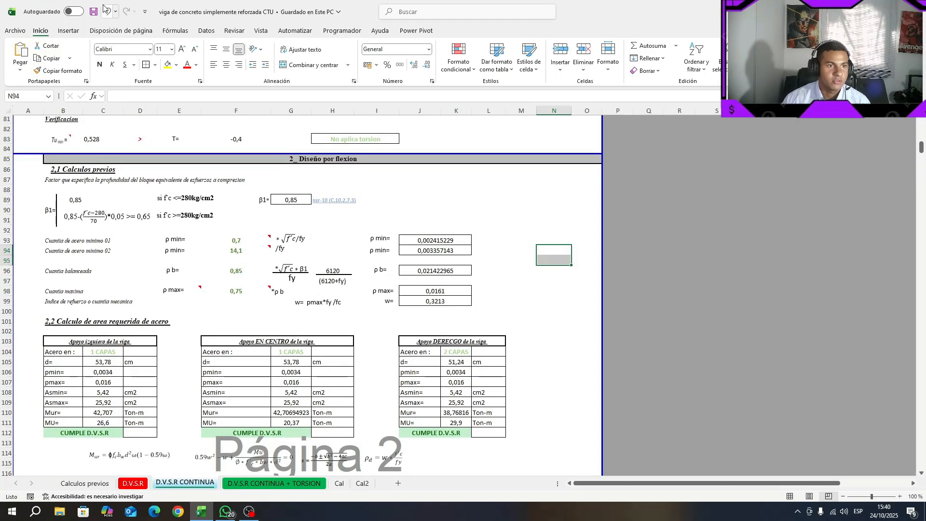
# Step: Review the beam's left support table in 2,2 Calculo de area requerida de acero, from steel layers to the moment check
pyautogui.scroll(-2, 292, 419)
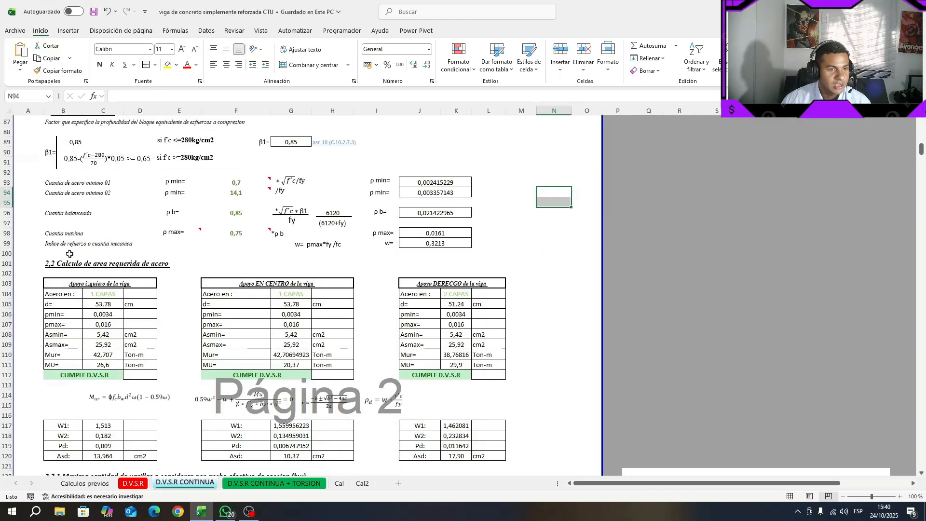
pyautogui.scroll(-1, 98, 265)
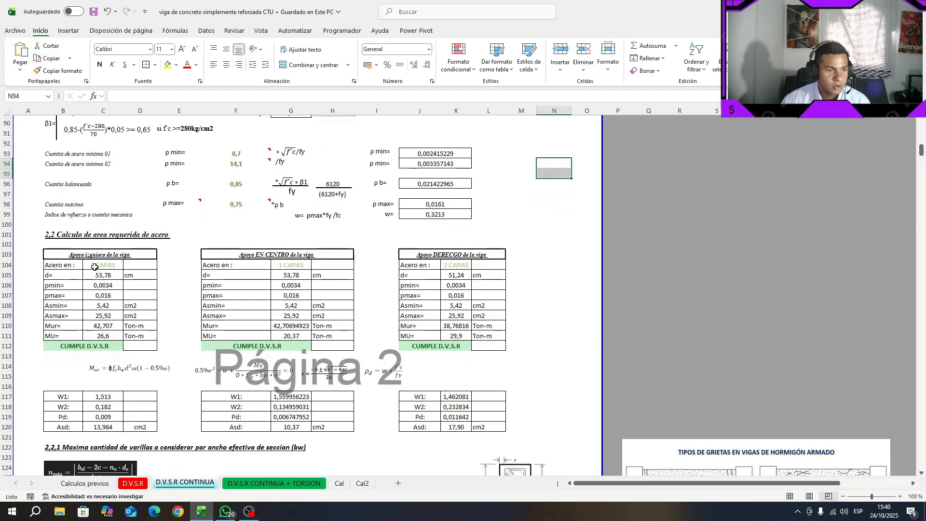
pyautogui.moveTo(68, 263); pyautogui.dragTo(148, 341)
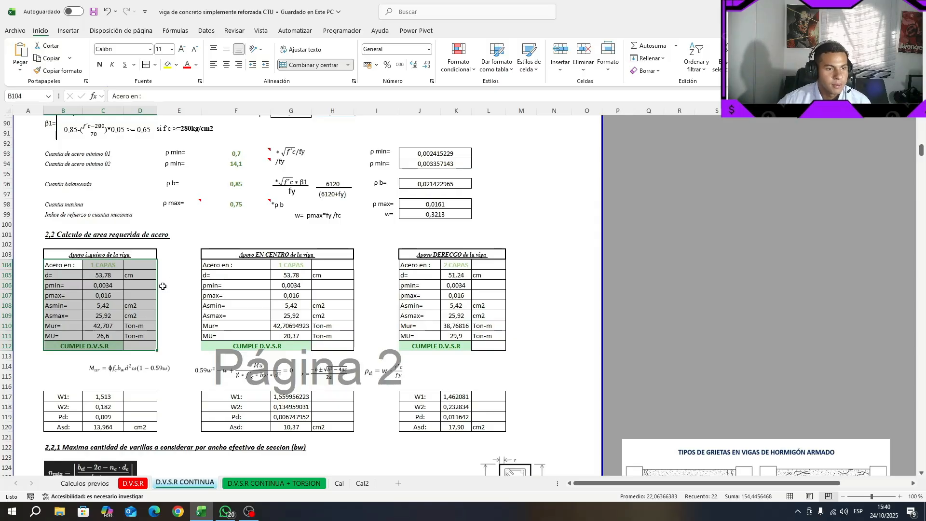
# Step: Examine the one-, two- and three-layer steel diagrams under Peraltes efectivos on the Calculos previos sheet, and return to D.V.S.R CONTINUA
pyautogui.click(90, 266)
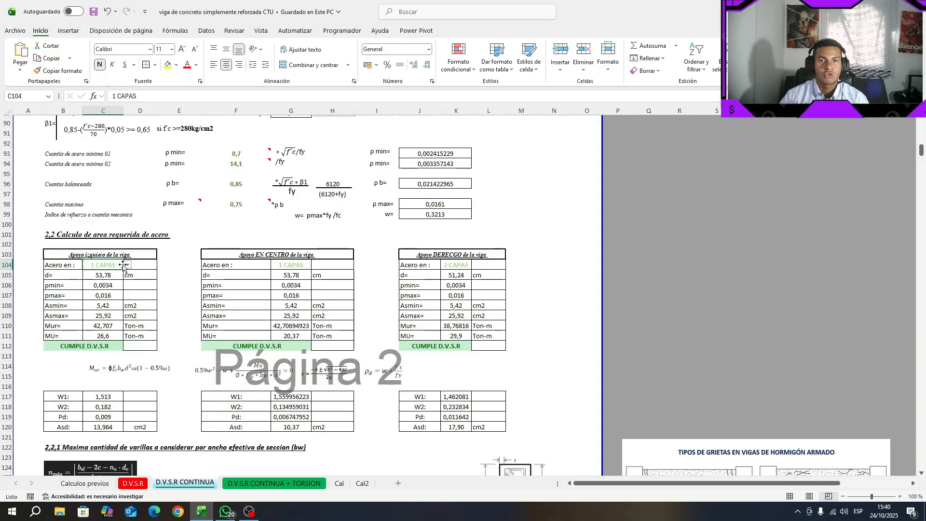
pyautogui.scroll(13, 352, 412)
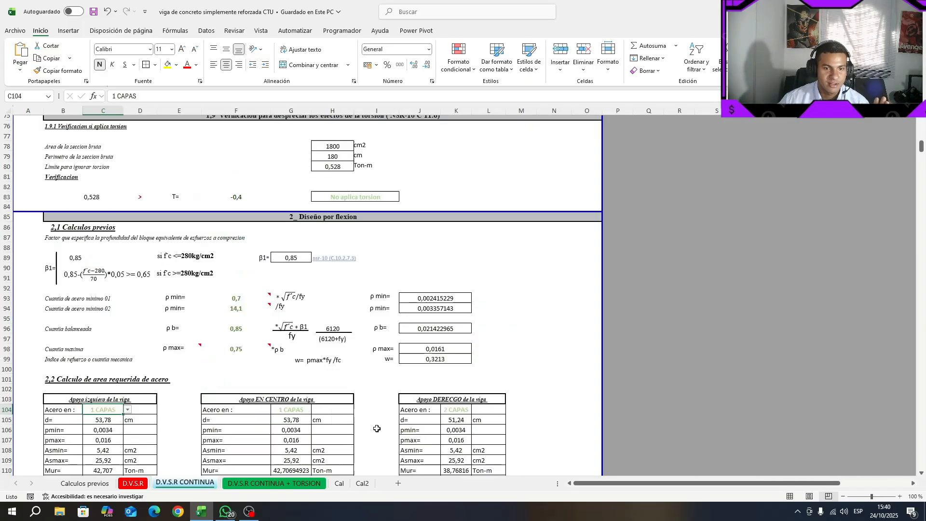
pyautogui.scroll(-13, 247, 451)
pyautogui.scroll(-1, 248, 451)
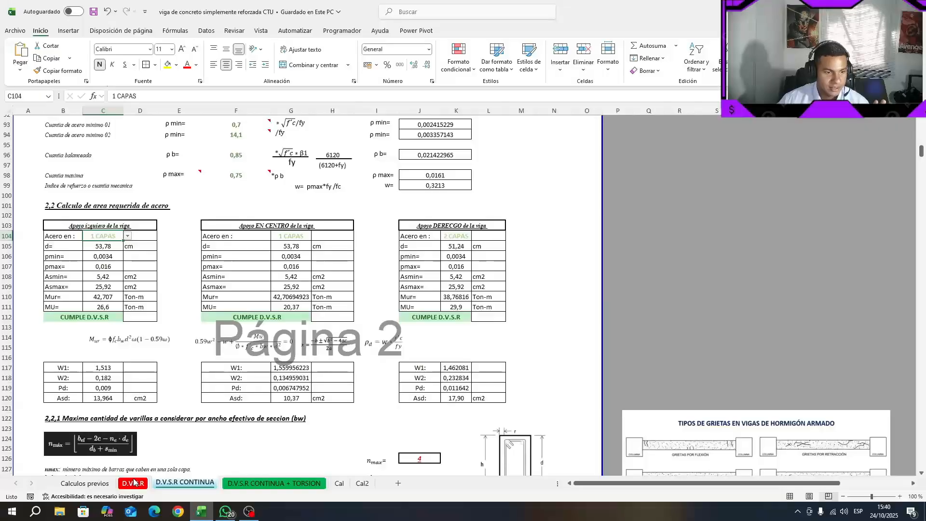
pyautogui.click(90, 484)
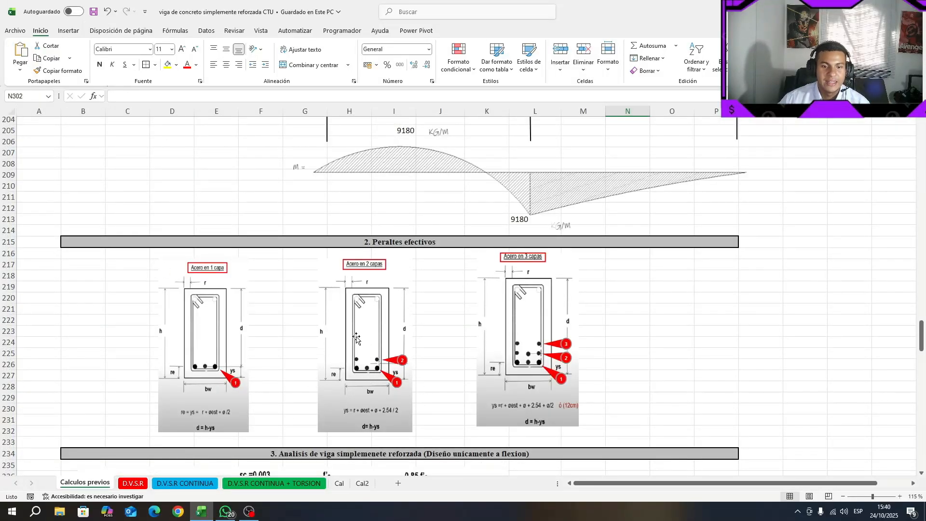
pyautogui.click(210, 329)
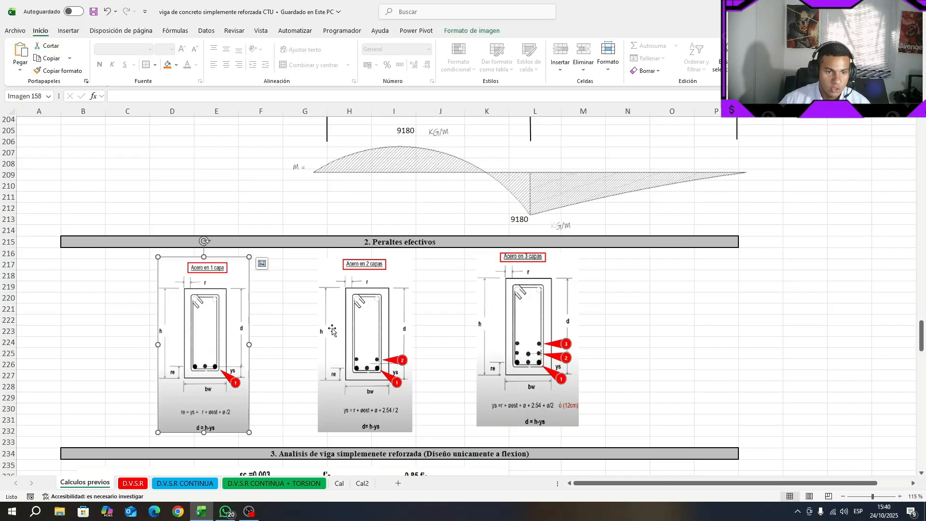
pyautogui.click(348, 334)
pyautogui.click(487, 333)
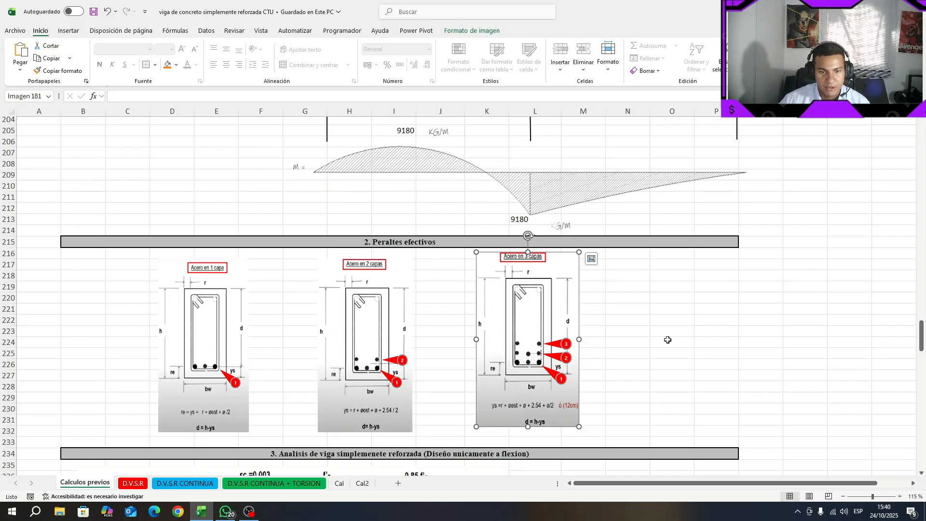
pyautogui.click(185, 484)
pyautogui.scroll(1, 123, 299)
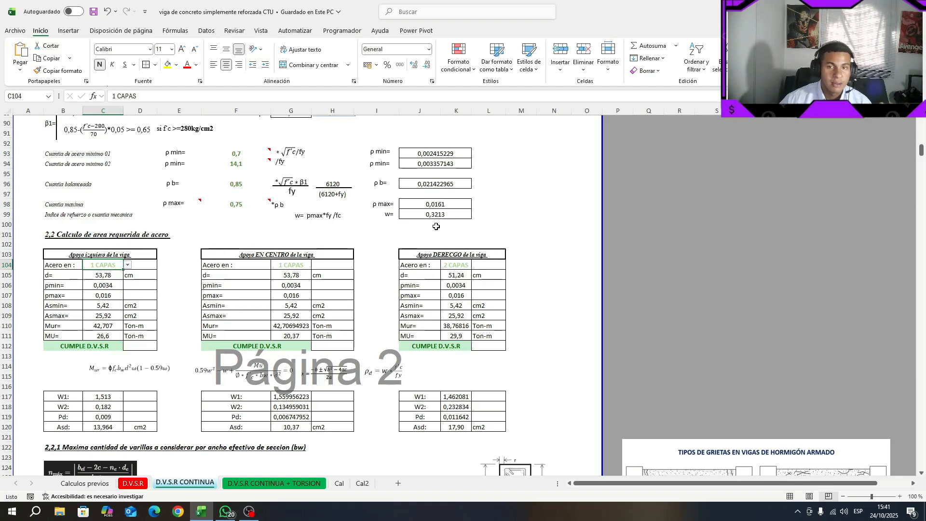
# Step: Trace the left support's effective depth d formula to the three depths in 1,7 Peralte efectivo
pyautogui.click(463, 235)
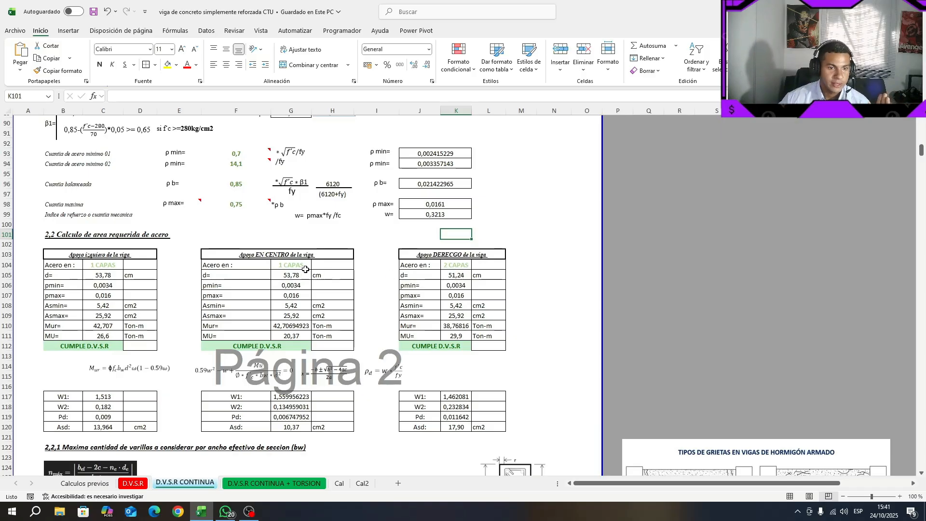
pyautogui.click(109, 275)
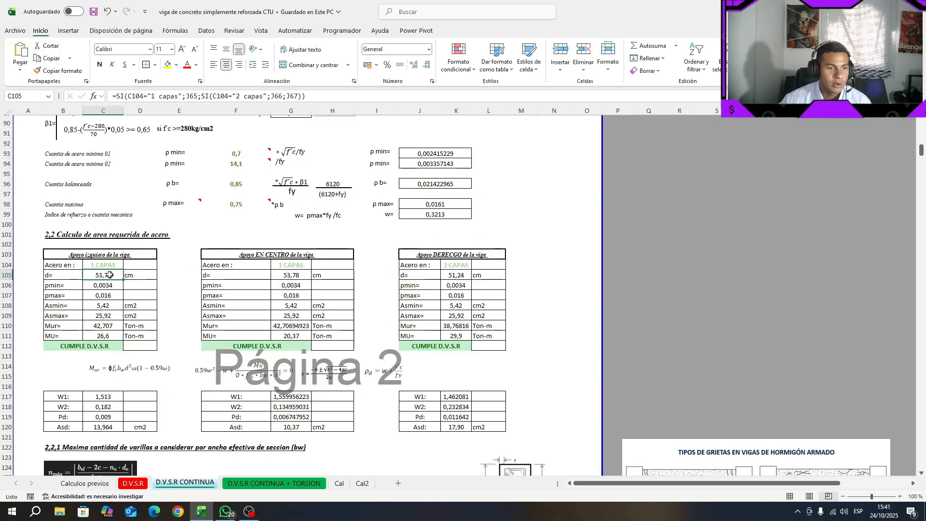
pyautogui.click(145, 96)
pyautogui.scroll(14, 267, 356)
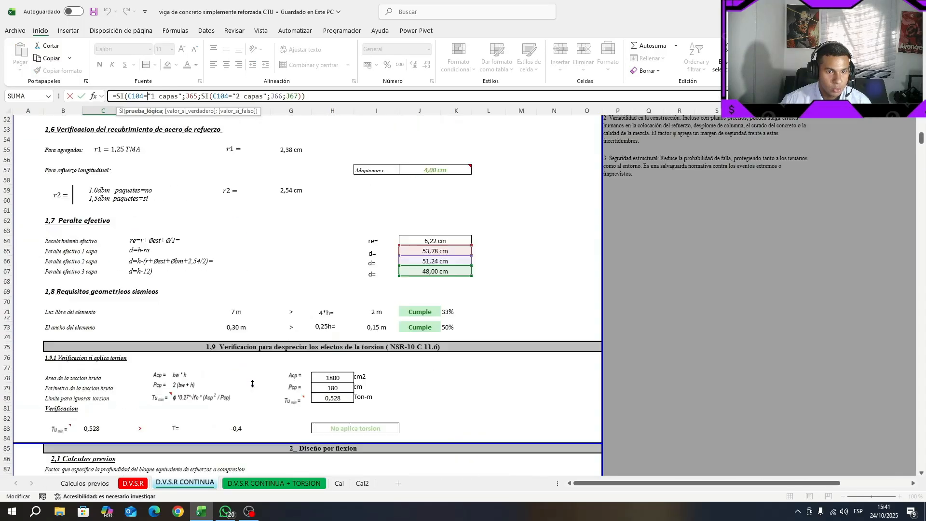
pyautogui.scroll(-10, 290, 337)
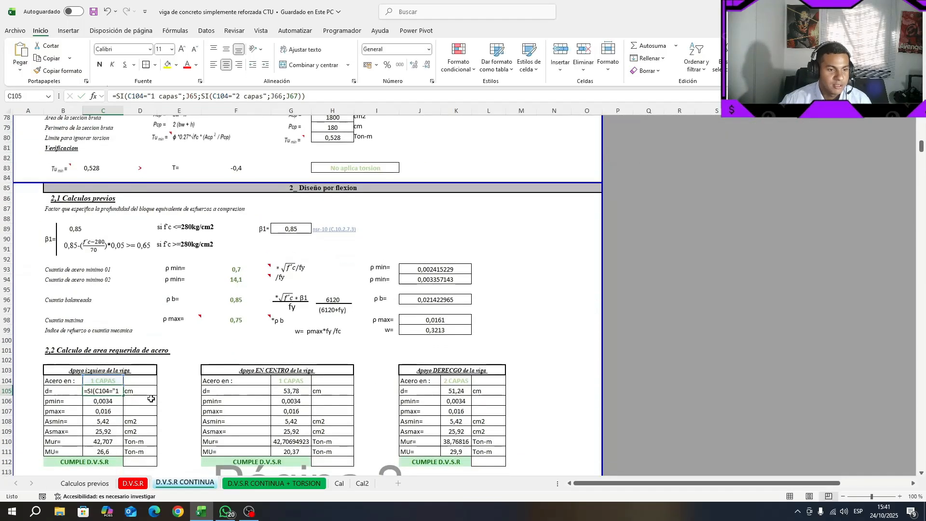
pyautogui.press('Escape')
# Step: Switch the left support's steel arrangement to 2 CAPAS and set it back to 1 CAPAS
pyautogui.click(118, 382)
pyautogui.click(128, 382)
pyautogui.click(118, 398)
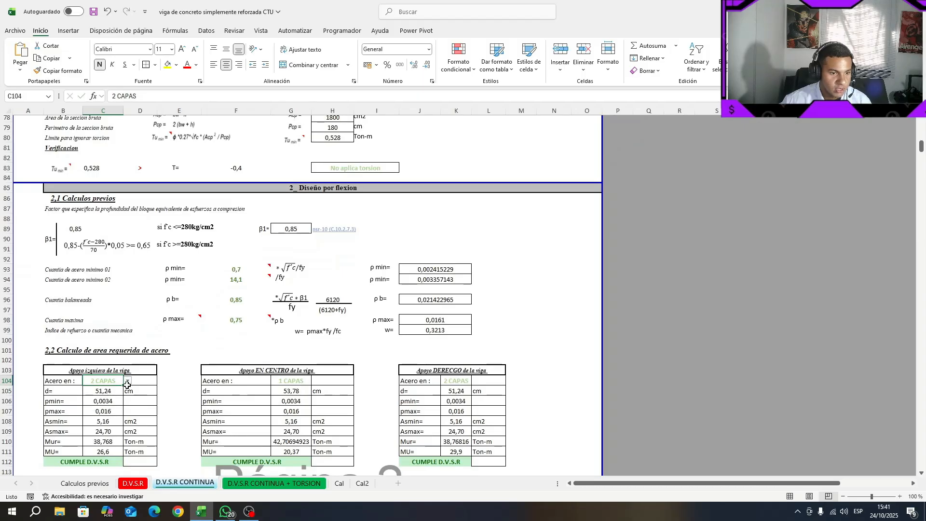
pyautogui.click(132, 383)
pyautogui.moveTo(122, 381); pyautogui.dragTo(117, 381)
pyautogui.press('Escape')
pyautogui.click(116, 381)
pyautogui.click(127, 382)
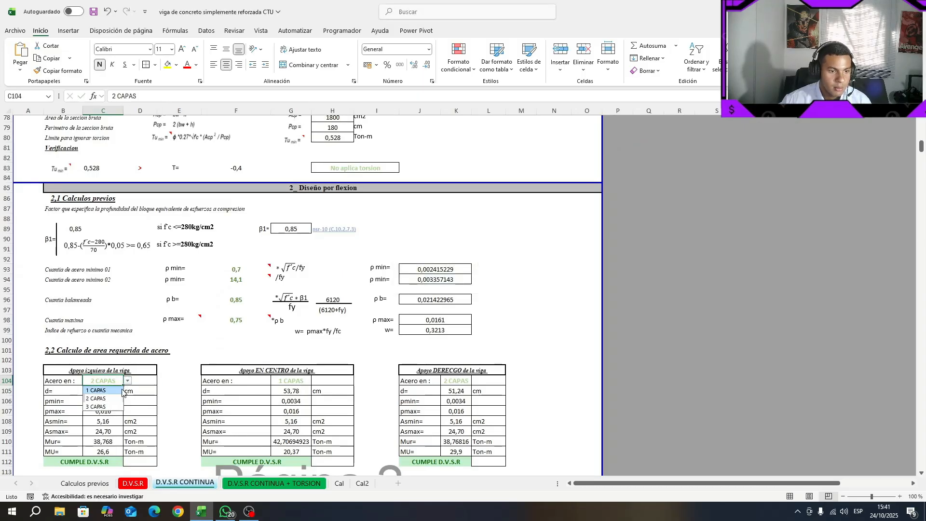
pyautogui.click(113, 390)
pyautogui.scroll(1, 140, 382)
pyautogui.scroll(-4, 140, 381)
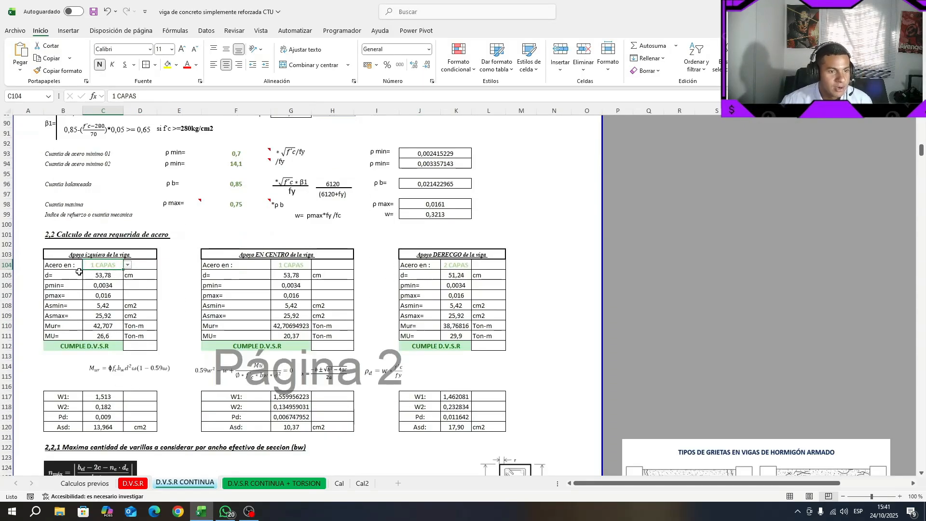
# Step: Correct the right support table's heading to "Apoyo DERECHO de la viga" and save the workbook
pyautogui.click(460, 255)
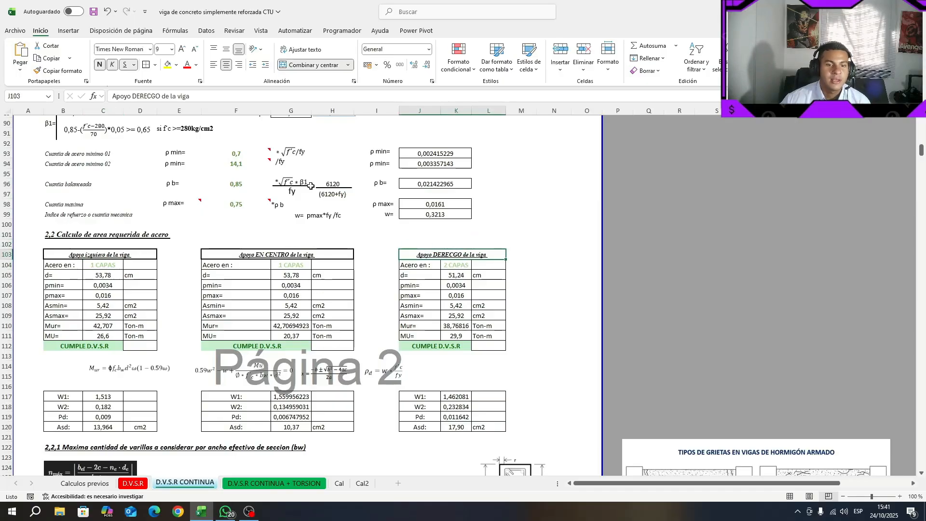
pyautogui.click(155, 96)
pyautogui.press('BackSpace')
pyautogui.write('H')
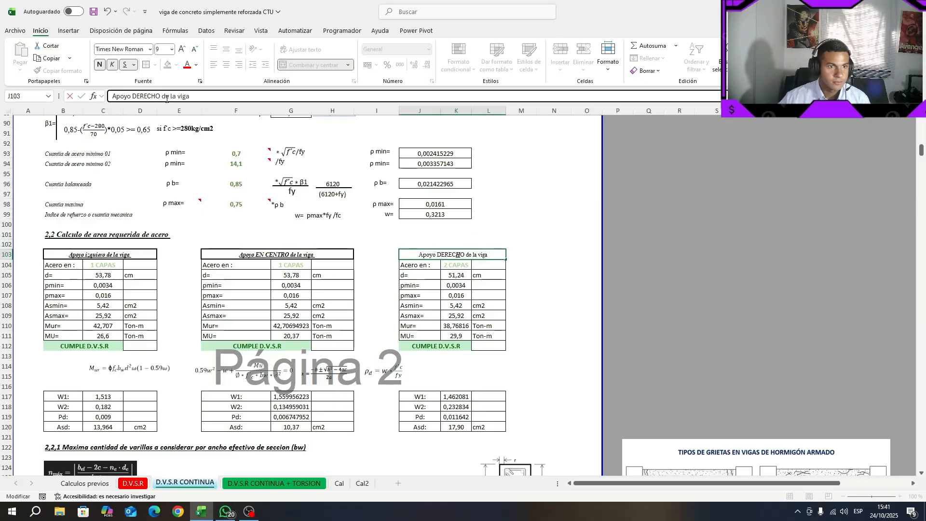
pyautogui.click(94, 11)
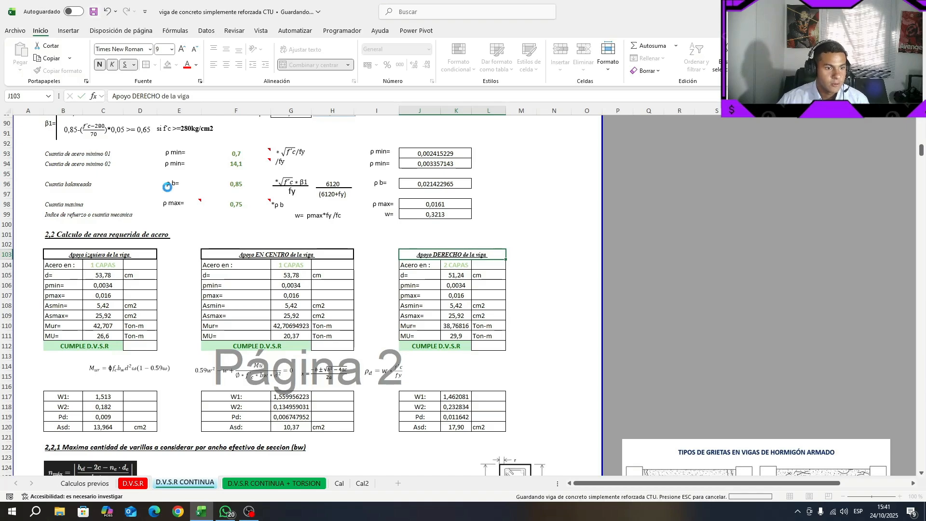
# Step: Examine the left support's Asmin and Asmax and trace its pmin formula to the two minimum steel ratios
pyautogui.click(113, 288)
pyautogui.moveTo(113, 288); pyautogui.dragTo(112, 315)
pyautogui.scroll(3, 451, 285)
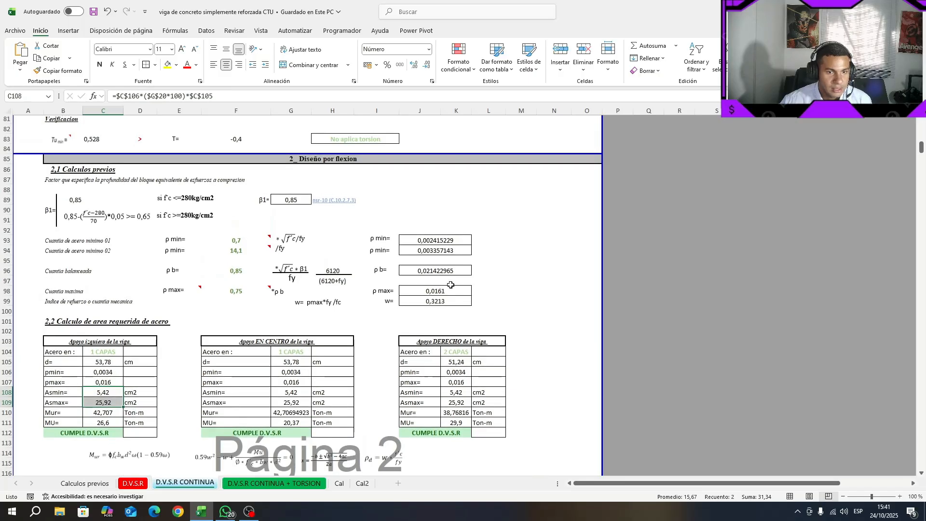
pyautogui.click(110, 372)
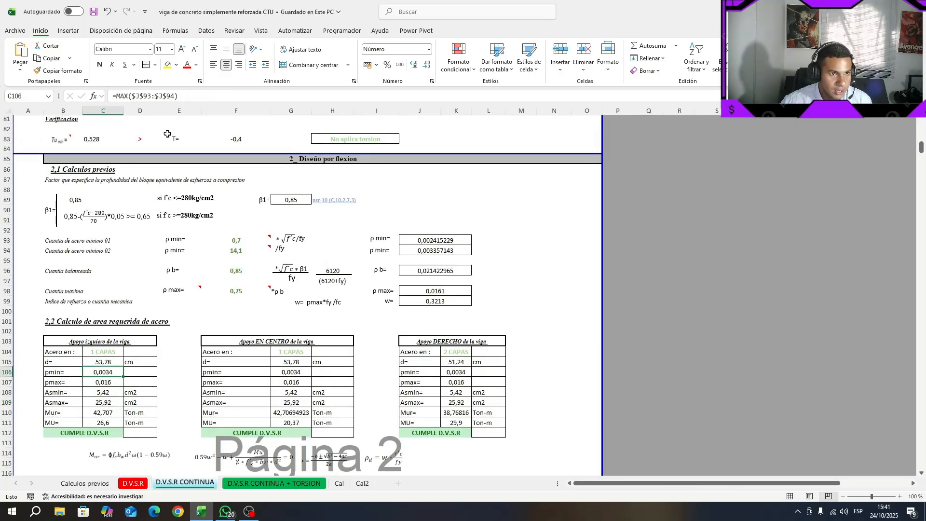
pyautogui.click(178, 96)
pyautogui.press('Escape')
pyautogui.scroll(-2, 111, 338)
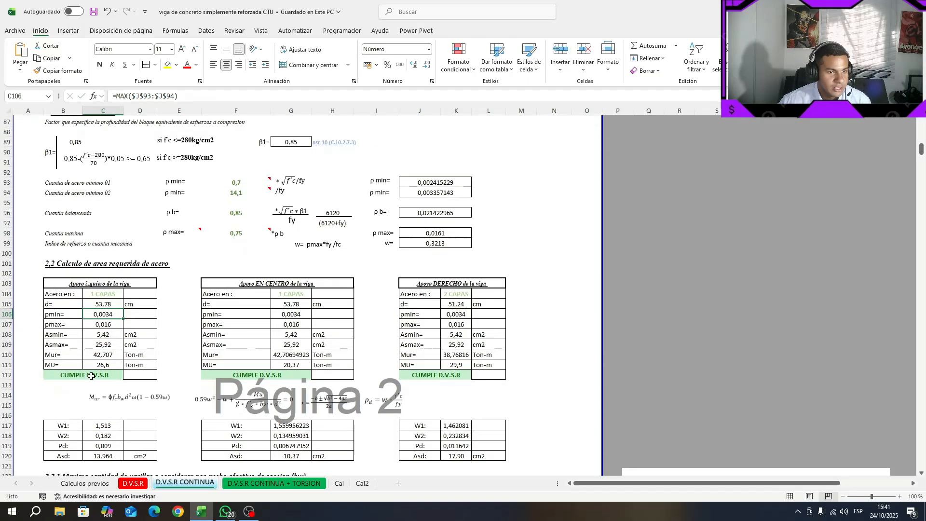
# Step: Inspect the left support's Mur formula against the Mur equation shown below the table
pyautogui.click(101, 355)
pyautogui.click(154, 96)
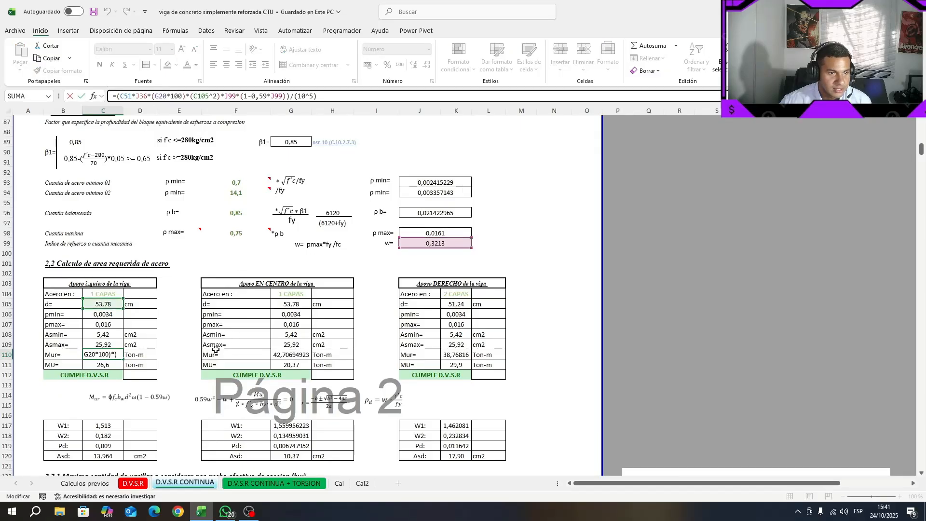
pyautogui.moveTo(126, 405); pyautogui.dragTo(122, 399)
pyautogui.click(30, 395)
# Step: Trace the left support's MU value to the negative design moment in the input data
pyautogui.click(101, 362)
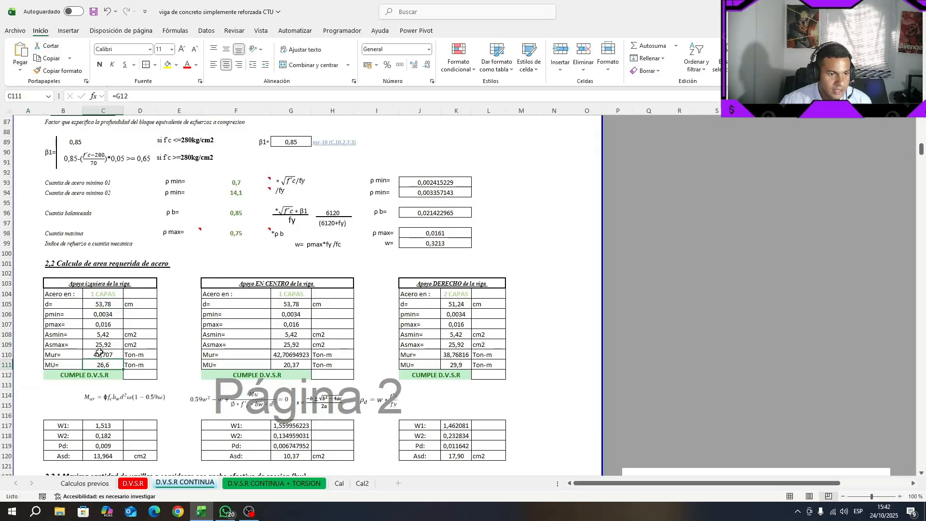
pyautogui.click(139, 99)
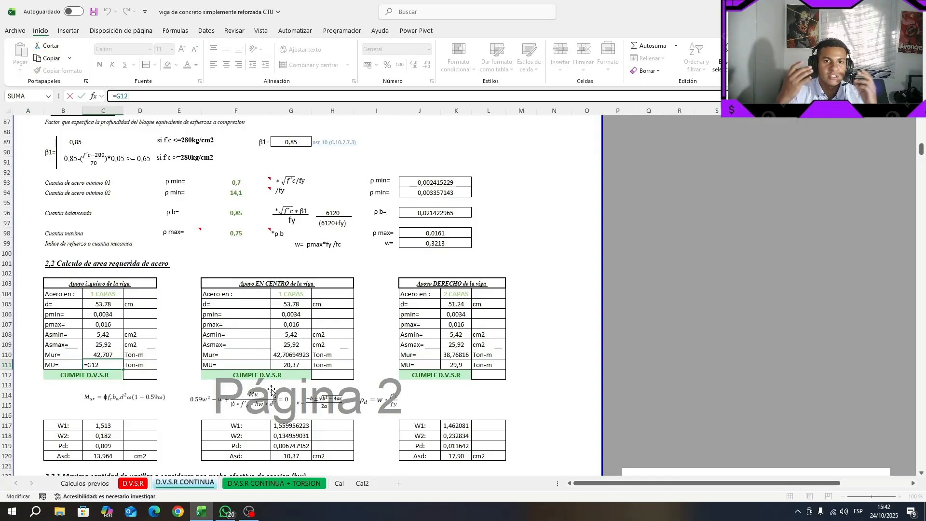
pyautogui.scroll(20, 272, 391)
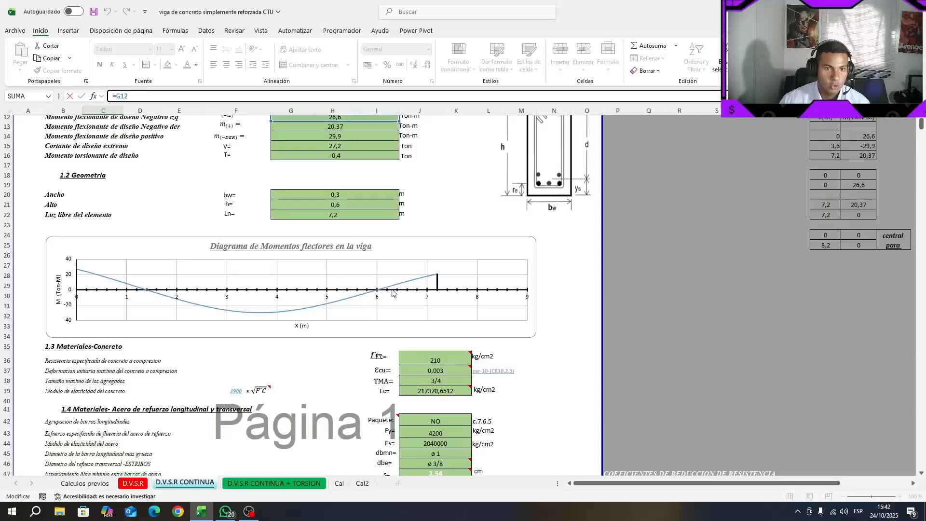
pyautogui.press('Escape')
pyautogui.scroll(-6, 230, 368)
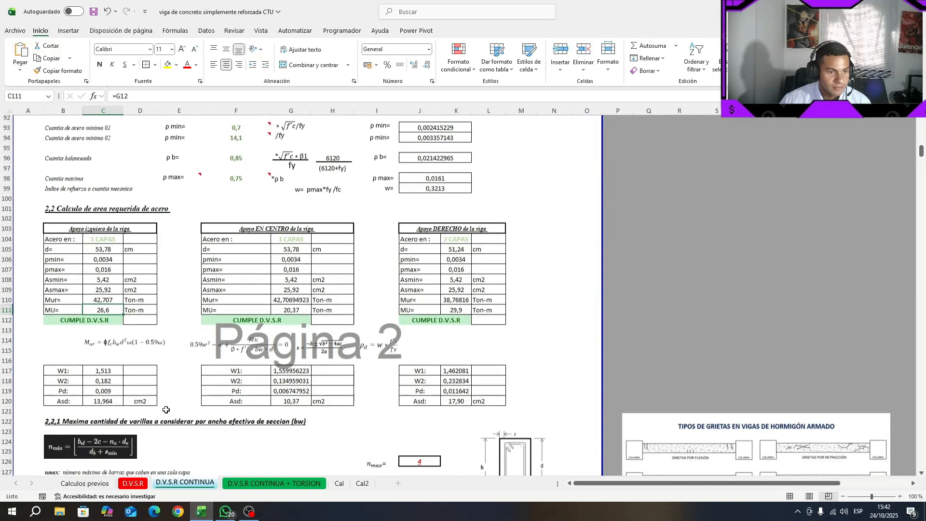
# Step: Inspect the left support's CUMPLE D.V.S.R check formula and the Mur and MU values it compares
pyautogui.click(33, 315)
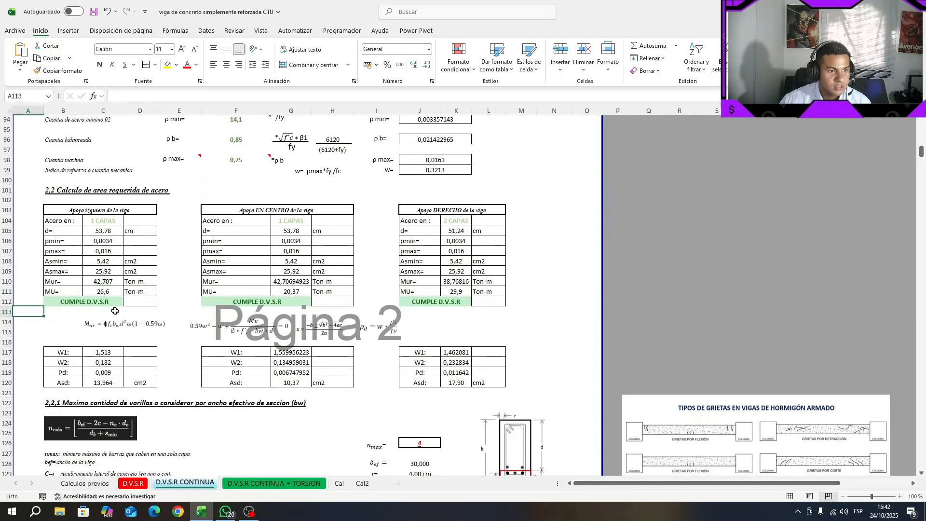
pyautogui.click(104, 283)
pyautogui.click(100, 292)
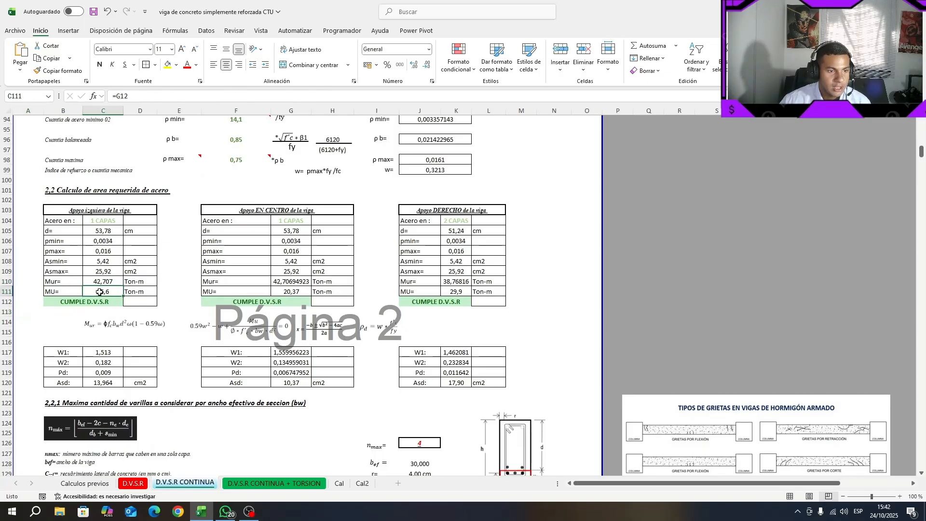
pyautogui.click(101, 303)
pyautogui.click(161, 97)
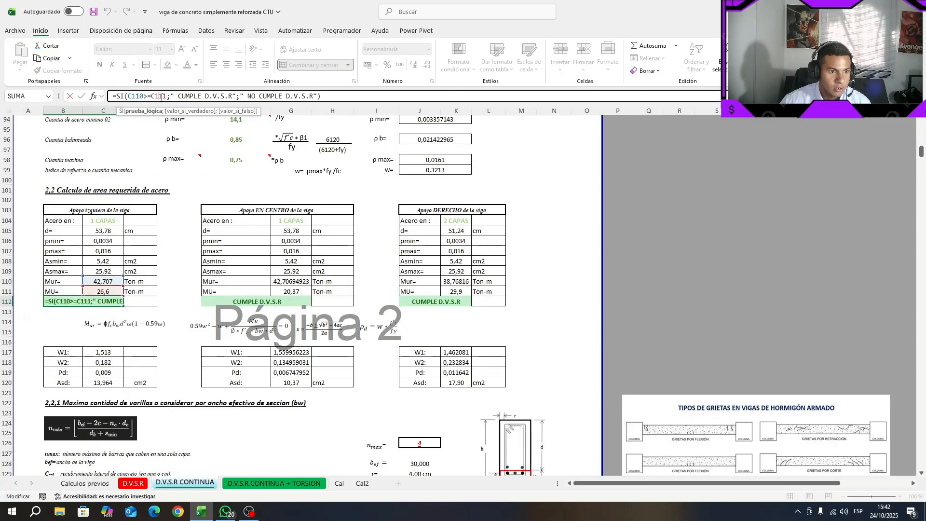
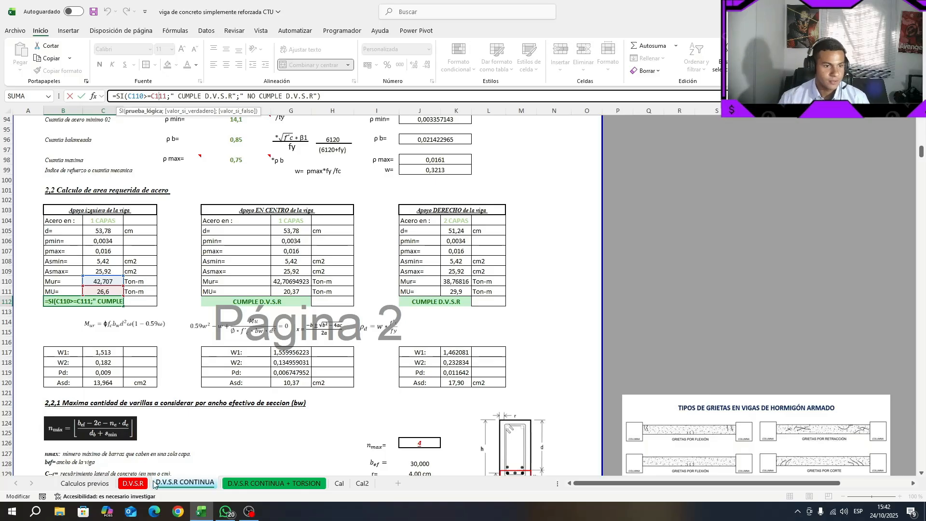
pyautogui.hotkey('ctrl', 'Return')
# Step: Review the W1 and W2 rows of the left, centre and right support tables
pyautogui.scroll(-1, 169, 397)
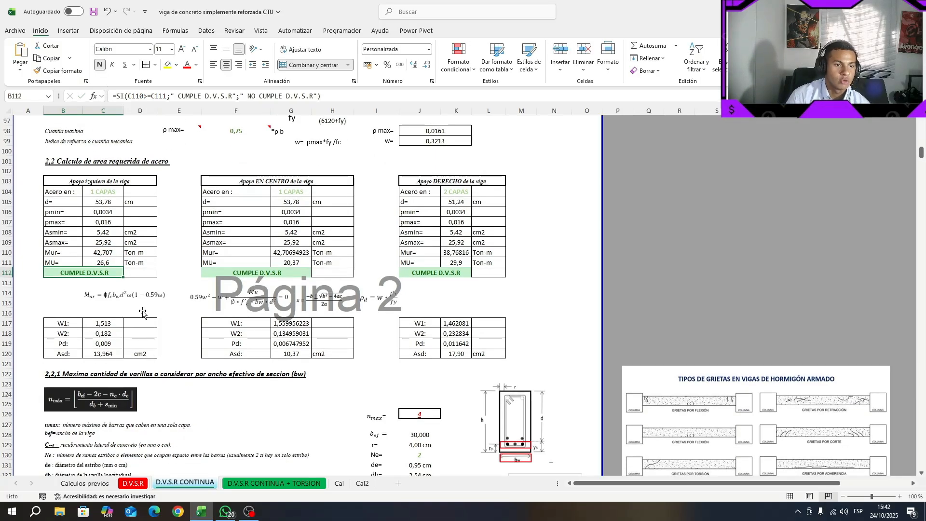
pyautogui.moveTo(72, 323); pyautogui.dragTo(73, 333)
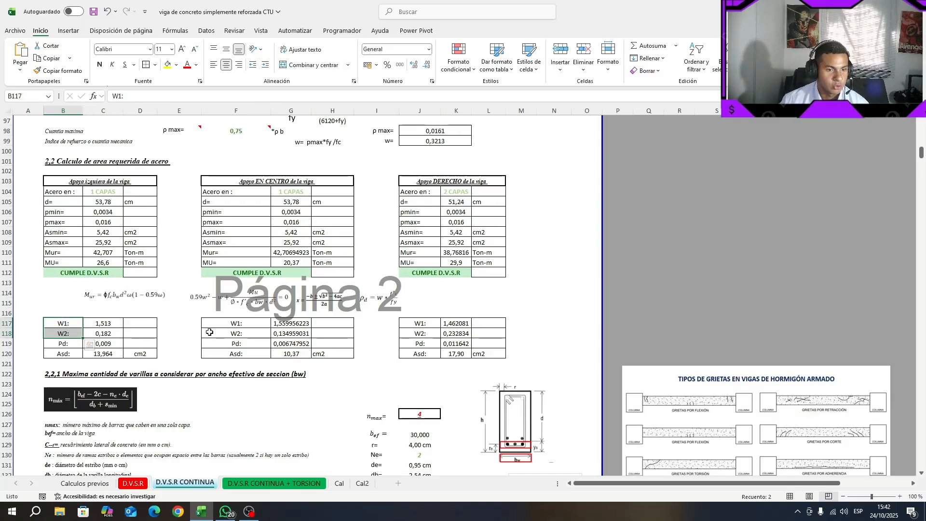
pyautogui.moveTo(231, 324); pyautogui.dragTo(463, 335)
# Step: Move the row of equations aside past the page watermark and mark the quadratic formula for a screen capture
pyautogui.click(264, 293)
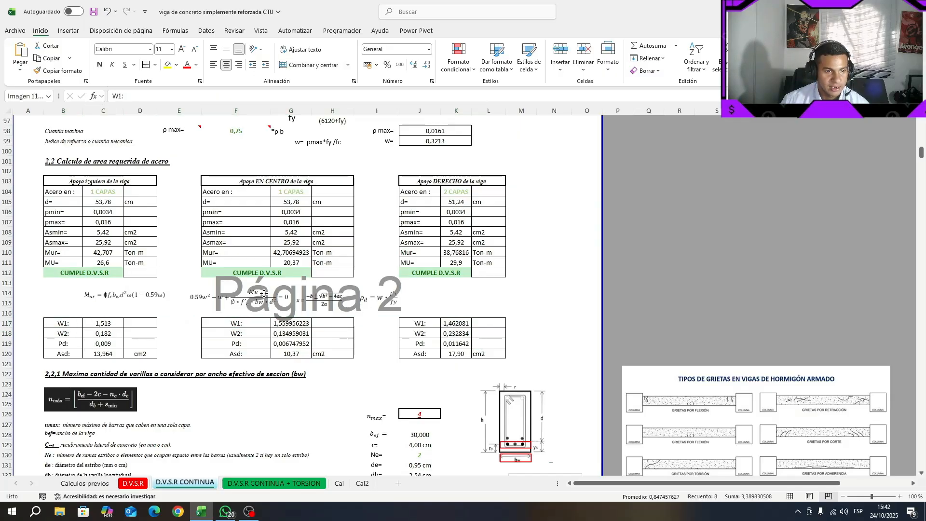
pyautogui.moveTo(264, 294); pyautogui.dragTo(466, 296)
pyautogui.click(598, 360)
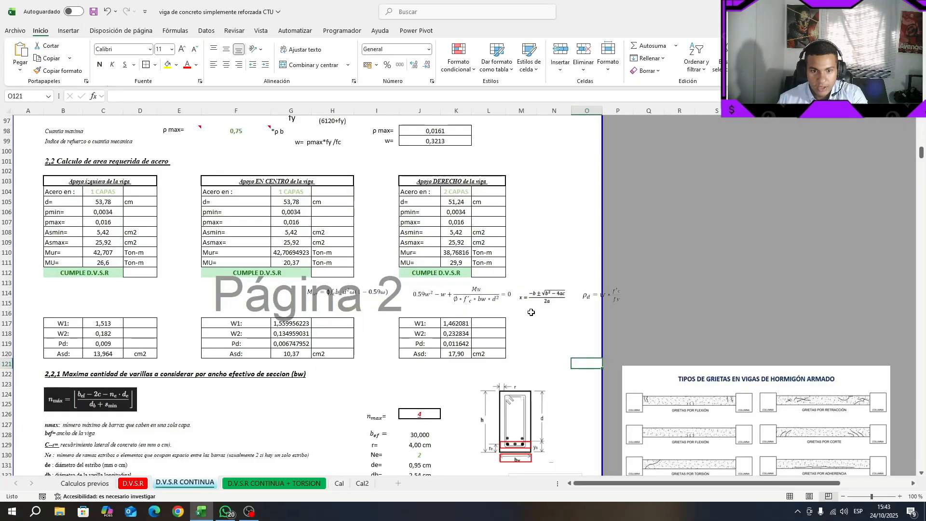
pyautogui.press('Print')
pyautogui.moveTo(514, 285); pyautogui.dragTo(573, 309)
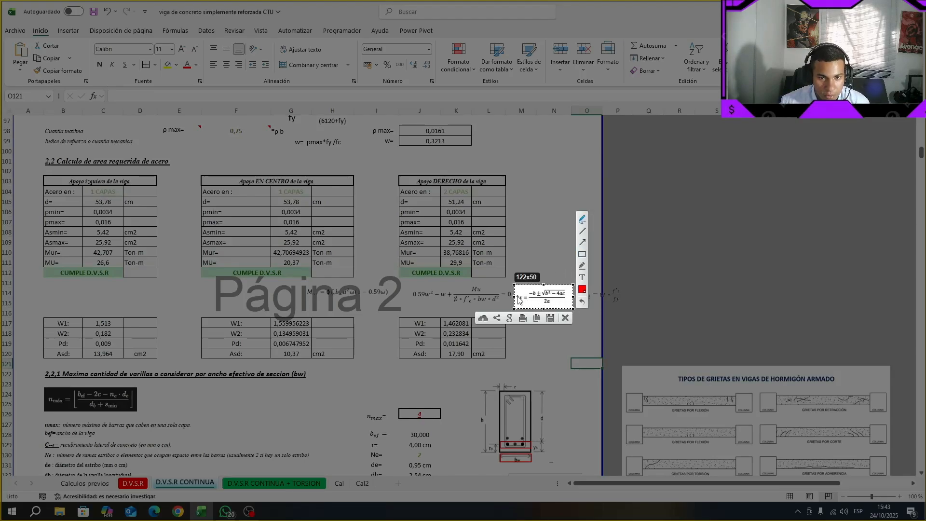
pyautogui.moveTo(519, 300); pyautogui.dragTo(502, 309)
# Step: Move the row of equations back between the moment checks and the W1 tables, and show the left support's W1 formula
pyautogui.moveTo(420, 290)
pyautogui.mouseDown()
pyautogui.moveTo(417, 303)
pyautogui.moveTo(456, 299)
pyautogui.moveTo(188, 304)
pyautogui.moveTo(290, 298)
pyautogui.mouseUp()
pyautogui.press('Escape')
pyautogui.click(105, 322)
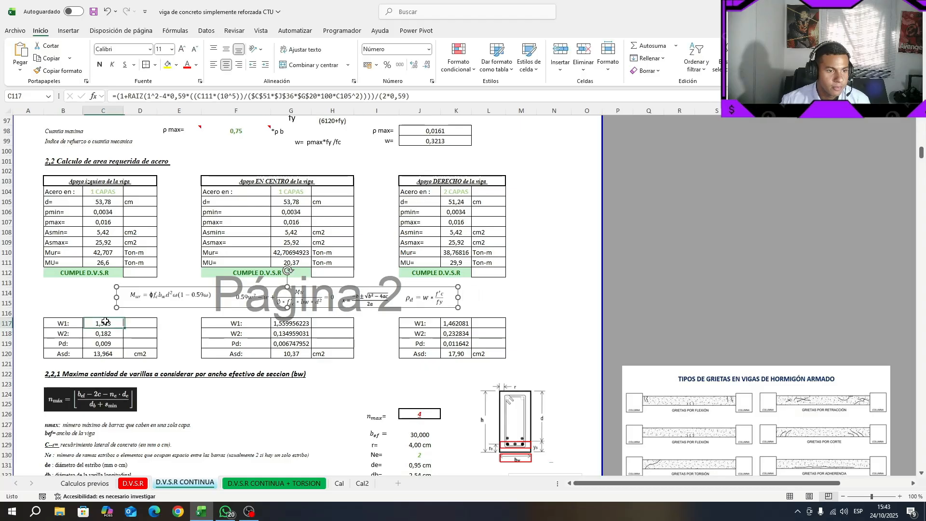
# Step: Check the left support's W2 and Pd formulas, and shift the row of equations slightly to the right above the W1 tables
pyautogui.click(120, 334)
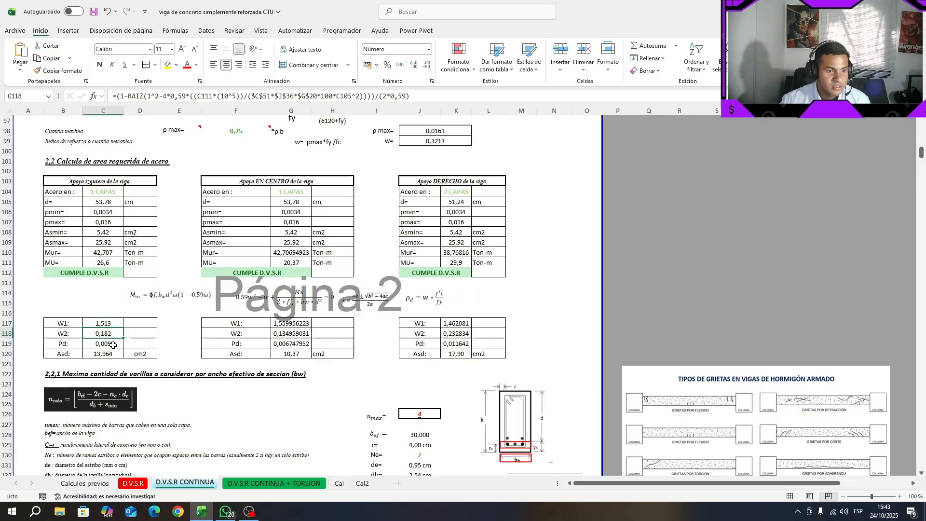
pyautogui.doubleClick(118, 345)
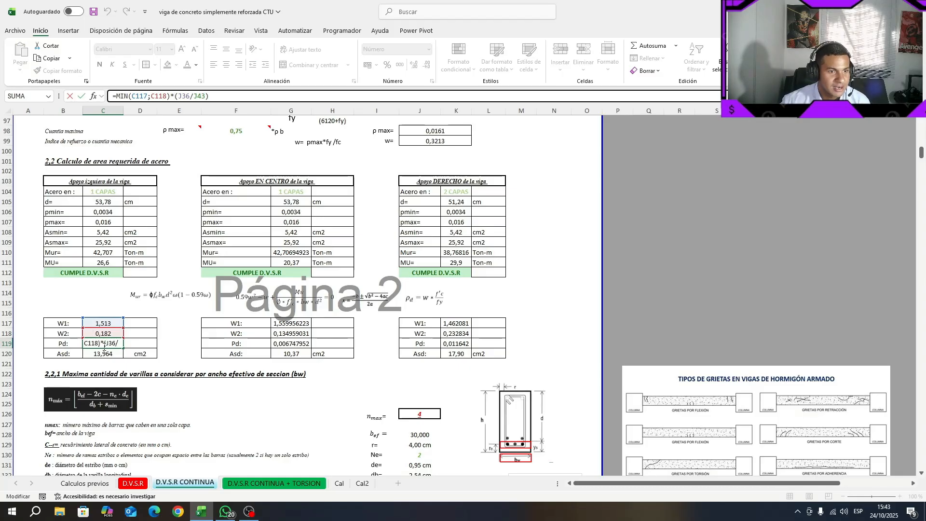
pyautogui.click(372, 311)
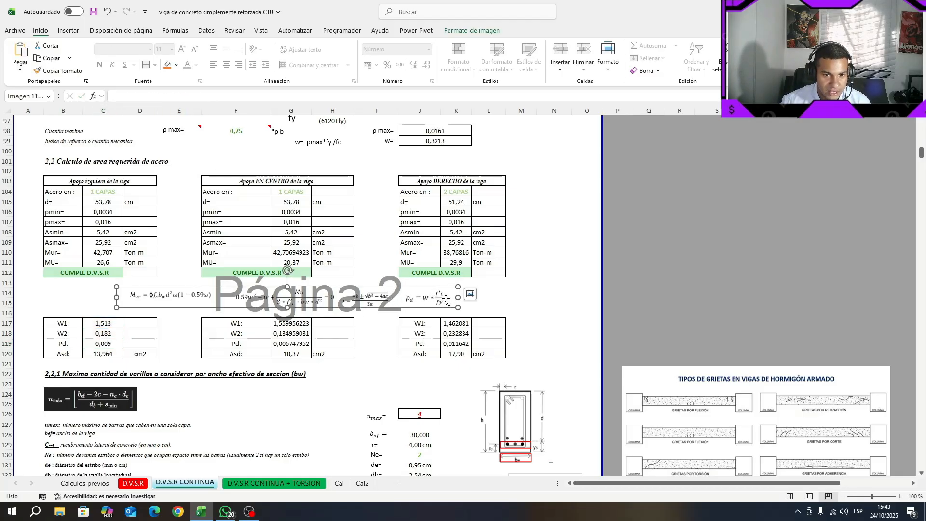
pyautogui.moveTo(407, 301)
pyautogui.mouseDown()
pyautogui.moveTo(454, 299)
pyautogui.moveTo(425, 301)
pyautogui.mouseUp()
# Step: Change the left support's Asd formula to use its own effective depth, =MAX(J94;C119)*(G20*100)*C105, and save the workbook
pyautogui.click(100, 355)
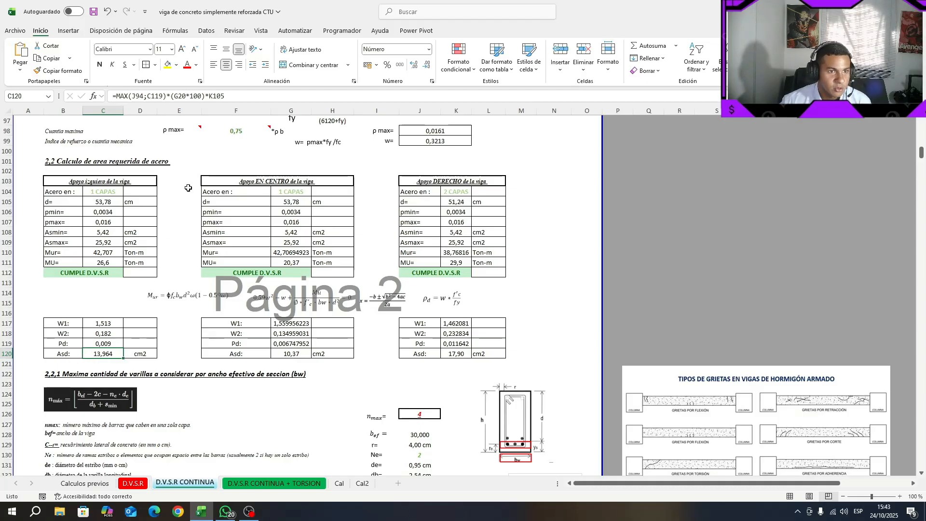
pyautogui.press('F2')
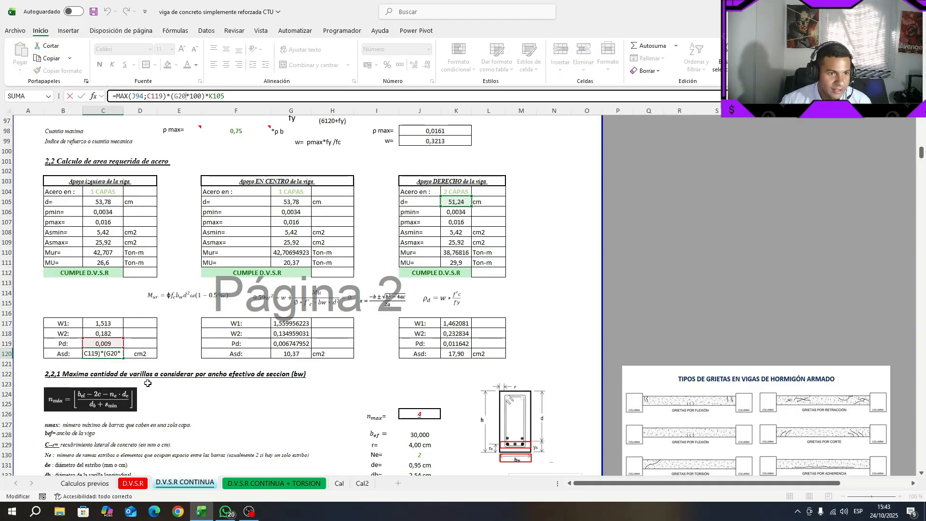
pyautogui.moveTo(238, 99); pyautogui.dragTo(207, 98)
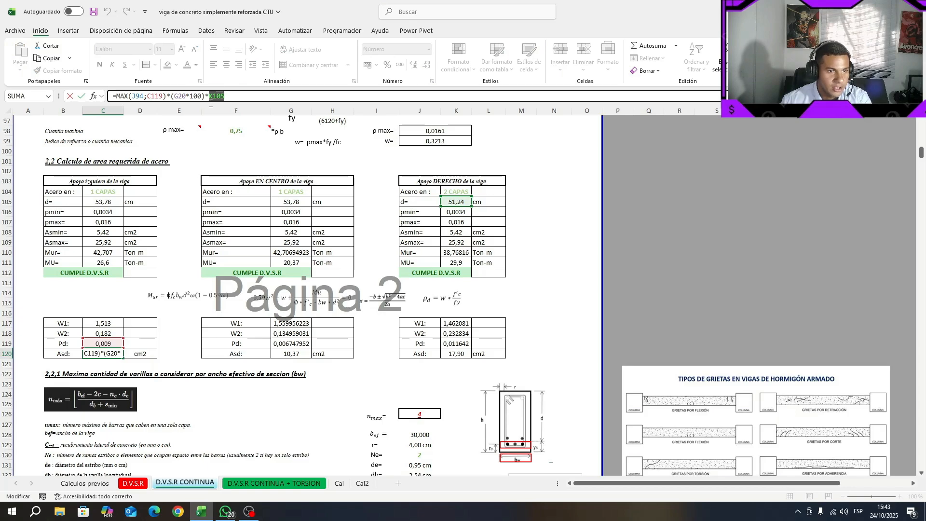
pyautogui.click(111, 203)
pyautogui.press('Return')
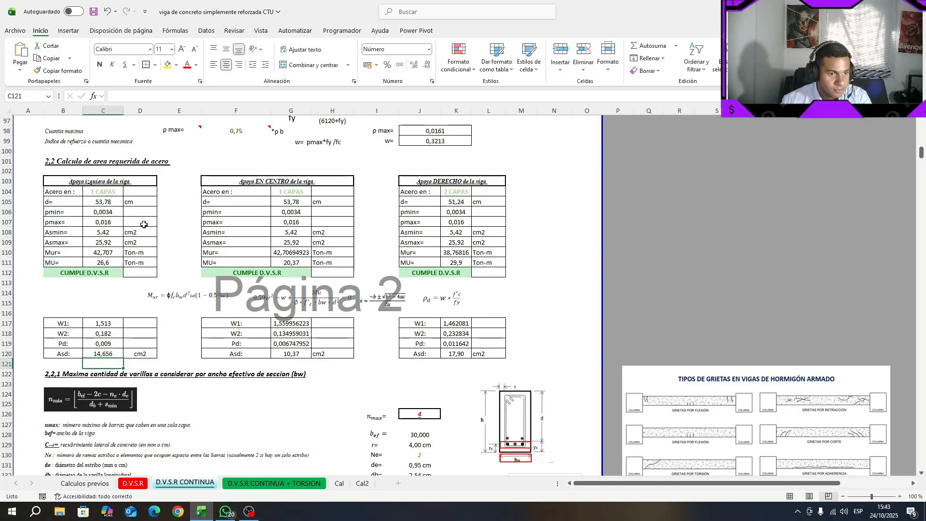
pyautogui.click(95, 13)
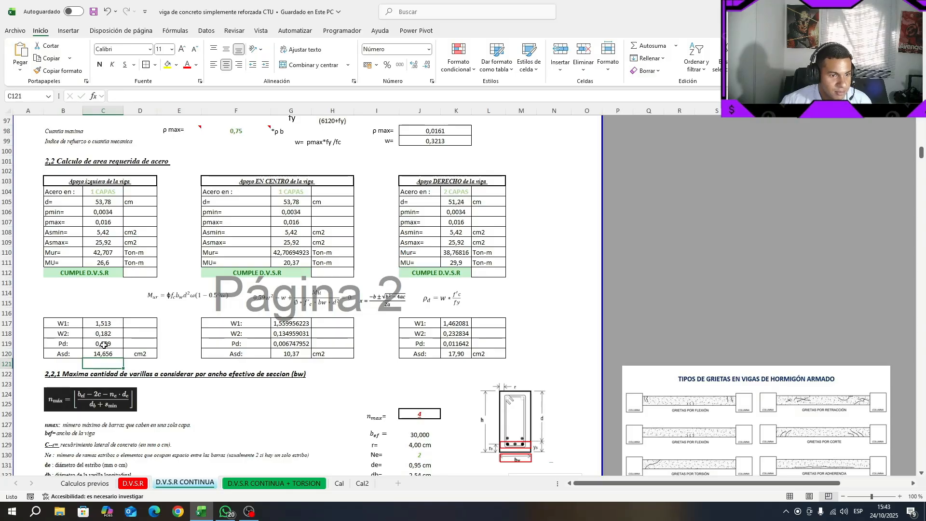
# Step: Trace the cells referenced by the left support's Asd formula: the minimum steel ratio, beam width and effective depth
pyautogui.press('Up')
pyautogui.press('F2')
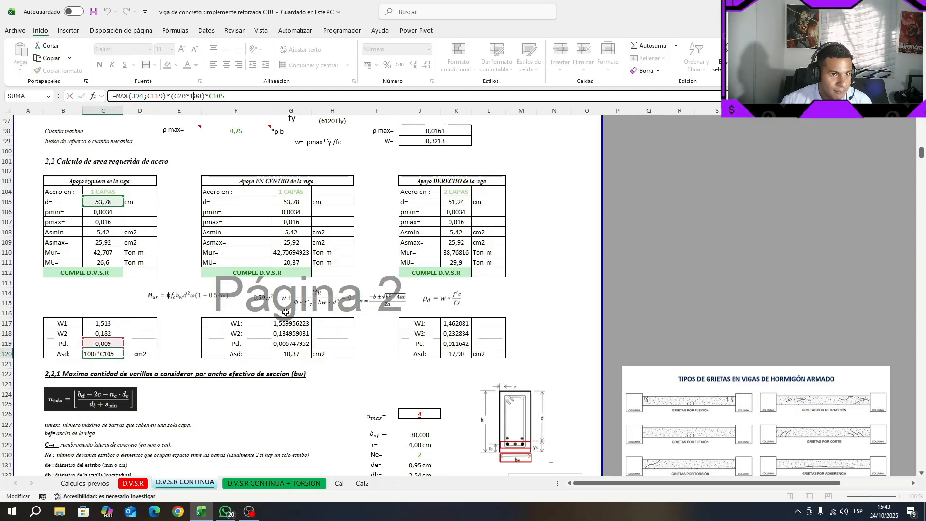
pyautogui.scroll(9, 285, 312)
pyautogui.scroll(-4, 75, 352)
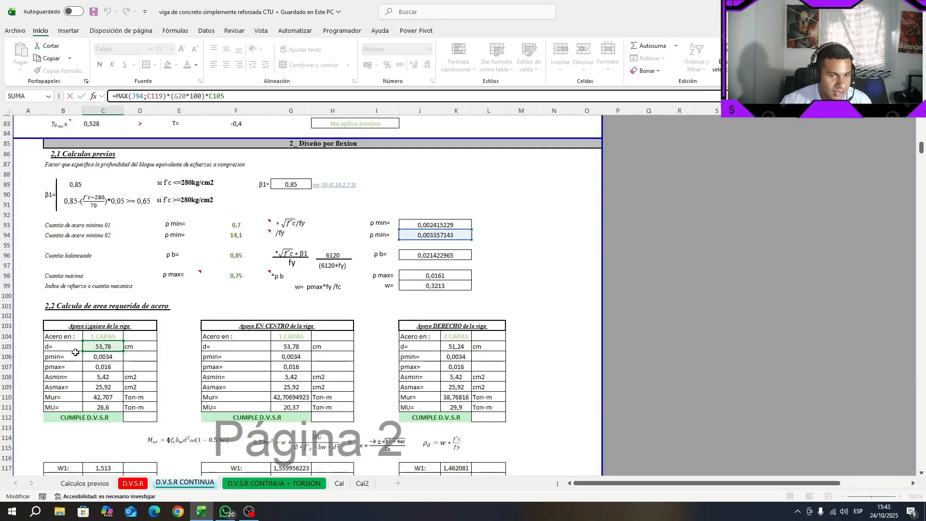
pyautogui.scroll(20, 96, 356)
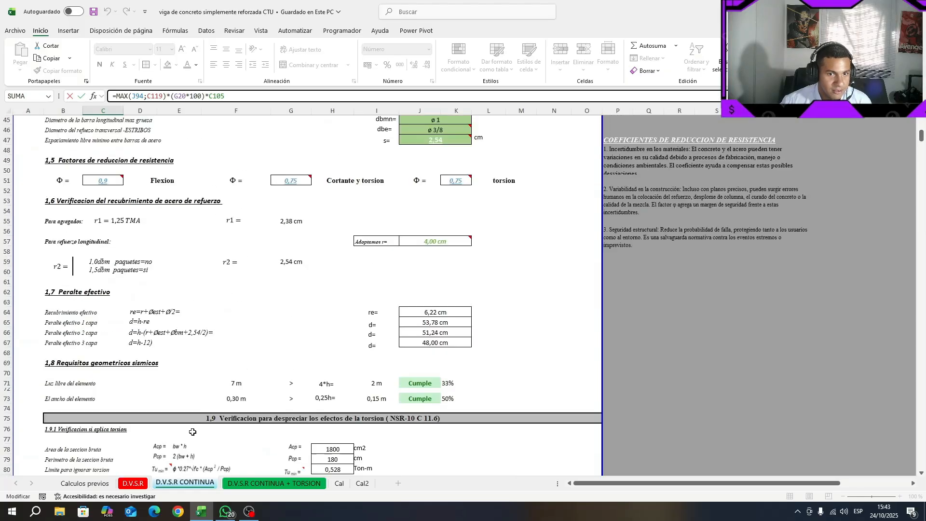
pyautogui.scroll(-20, 277, 319)
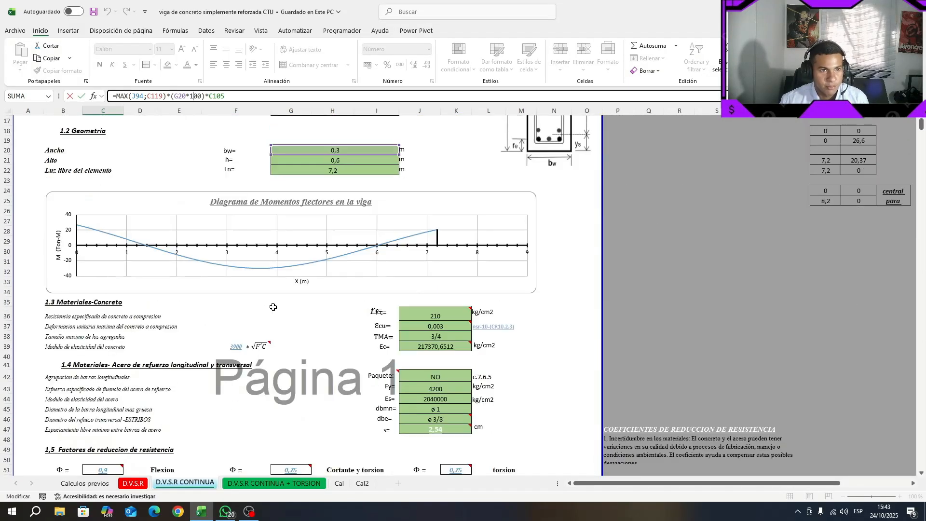
pyautogui.scroll(-9, 276, 319)
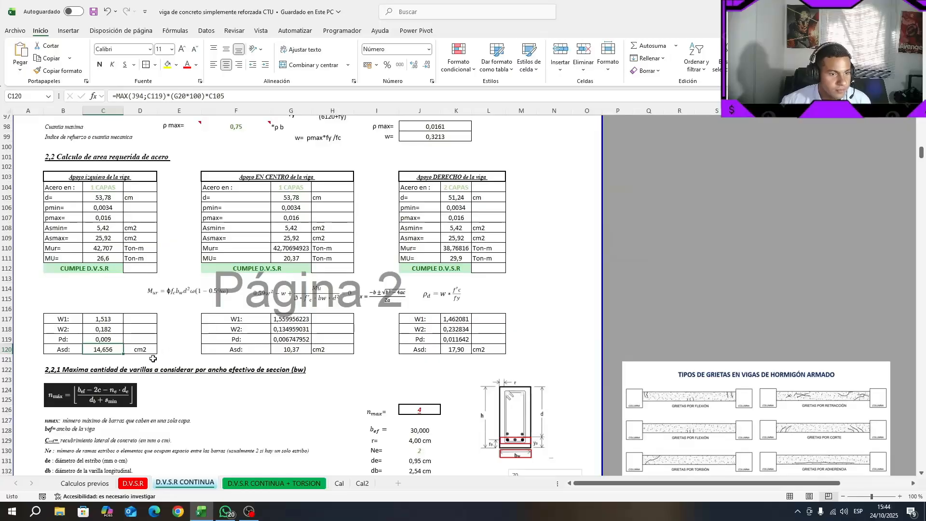
# Step: Change the centre table's Asd formula to use its own effective depth, =MAX(J94;G119)*(G20*100)*G105
pyautogui.click(78, 351)
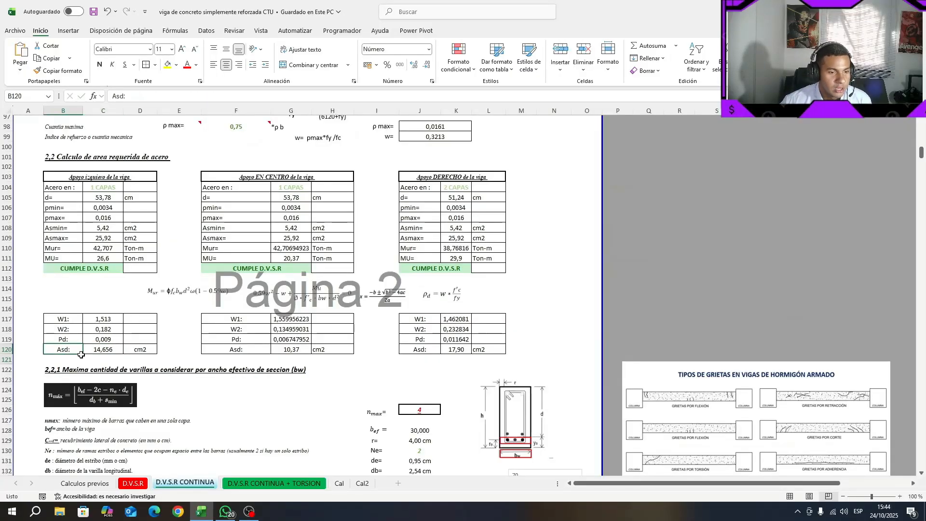
pyautogui.click(291, 349)
pyautogui.click(166, 99)
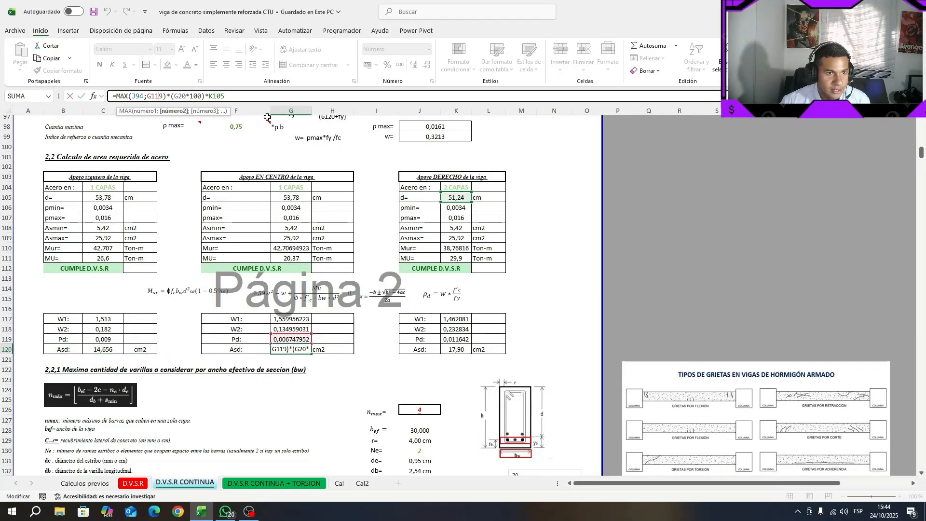
pyautogui.doubleClick(217, 96)
pyautogui.click(287, 197)
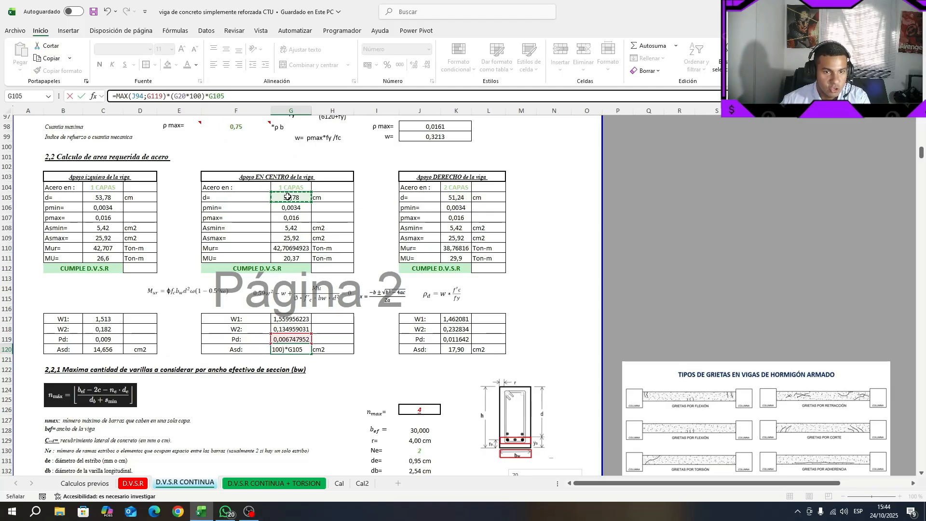
pyautogui.press('Return')
pyautogui.press('Return')
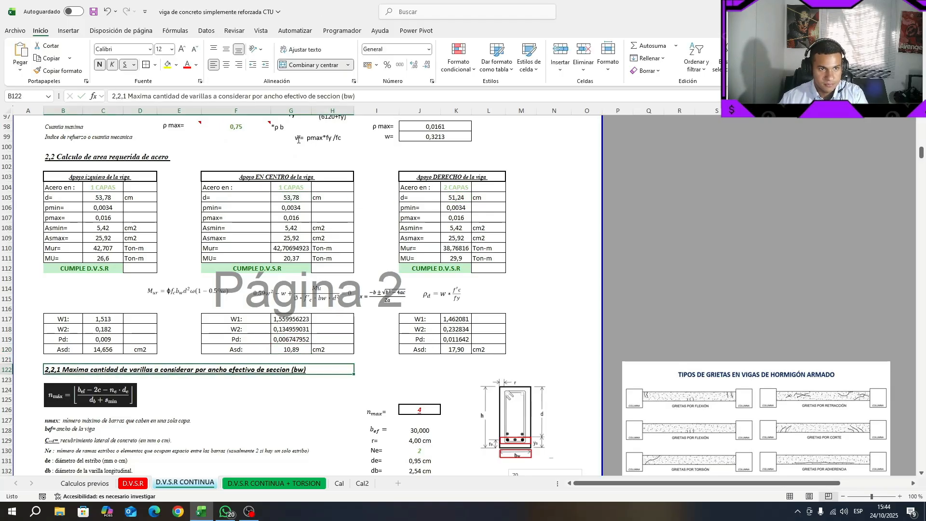
# Step: Check the right support's Asd formula and save the workbook
pyautogui.click(446, 348)
pyautogui.click(238, 96)
pyautogui.press('Return')
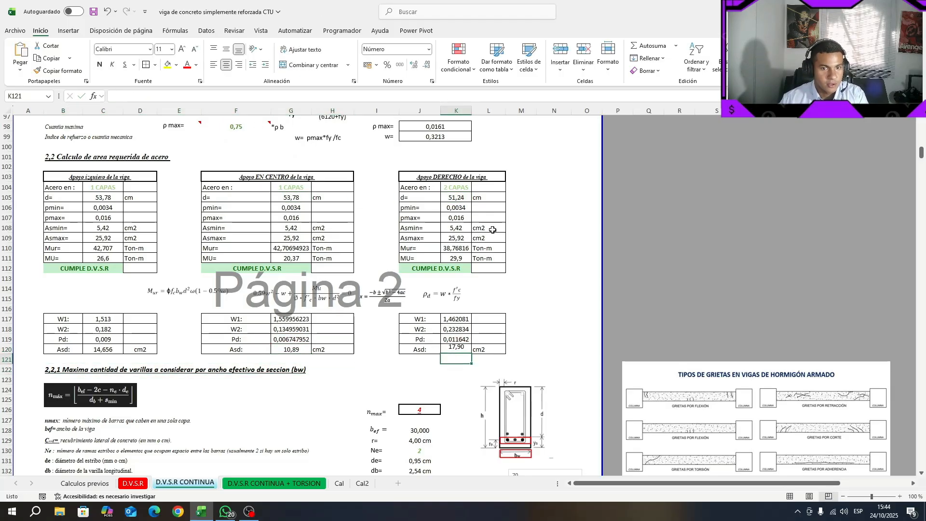
pyautogui.click(553, 237)
pyautogui.moveTo(497, 348)
pyautogui.mouseDown()
pyautogui.moveTo(153, 316)
pyautogui.moveTo(70, 320)
pyautogui.moveTo(327, 348)
pyautogui.moveTo(499, 349)
pyautogui.mouseUp()
pyautogui.click(554, 339)
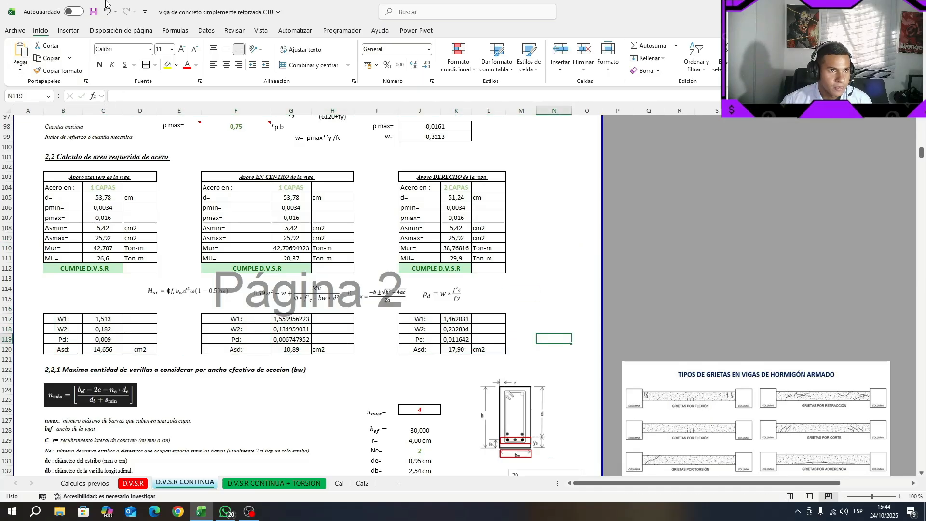
pyautogui.click(94, 11)
# Step: Review section 2,2,1 on the maximum number of bars, inspecting the nmax formula and the Ne value
pyautogui.scroll(-4, 244, 240)
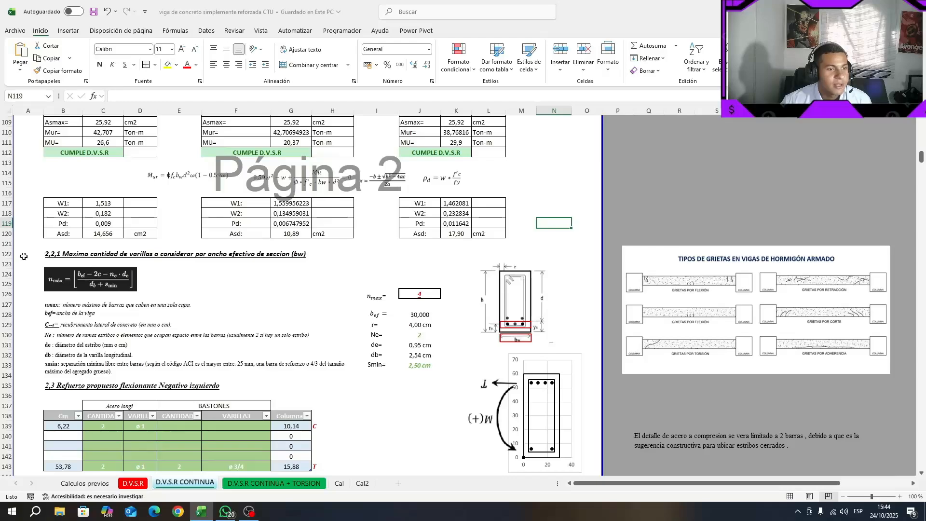
pyautogui.click(9, 254)
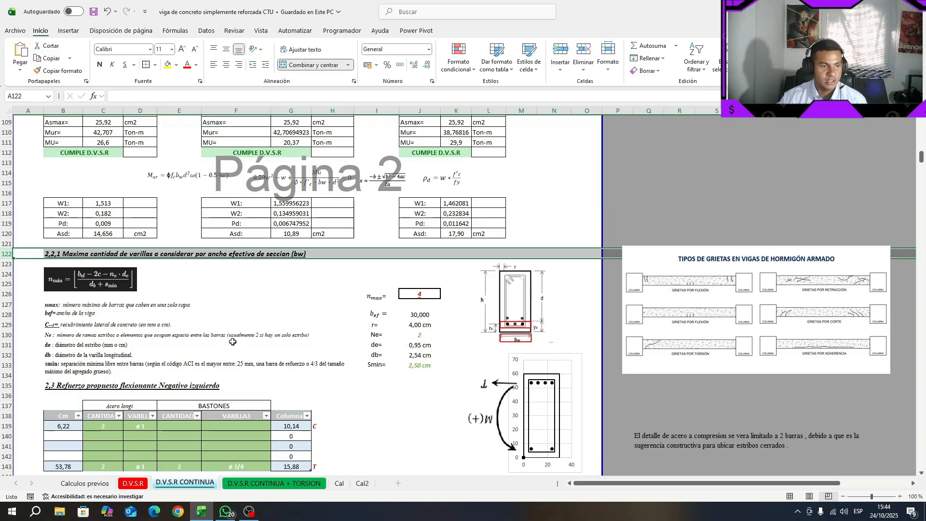
pyautogui.click(421, 295)
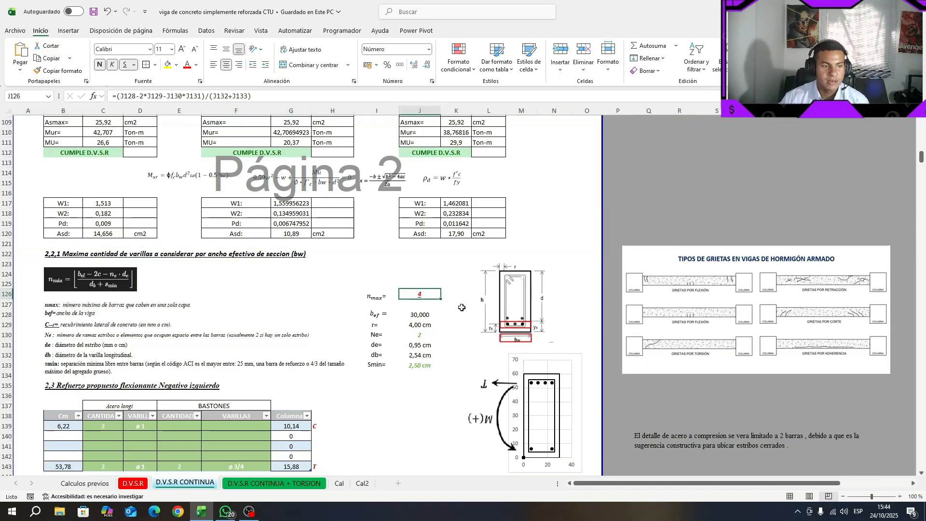
pyautogui.click(426, 334)
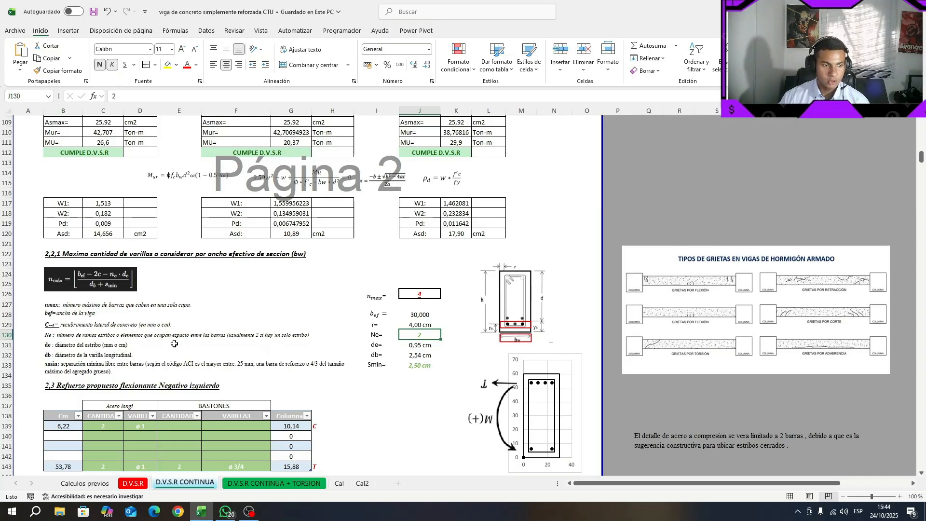
# Step: Screen-capture the beam section picture in section 2,2,1 and outline its stirrup with a red rectangle
pyautogui.click(521, 332)
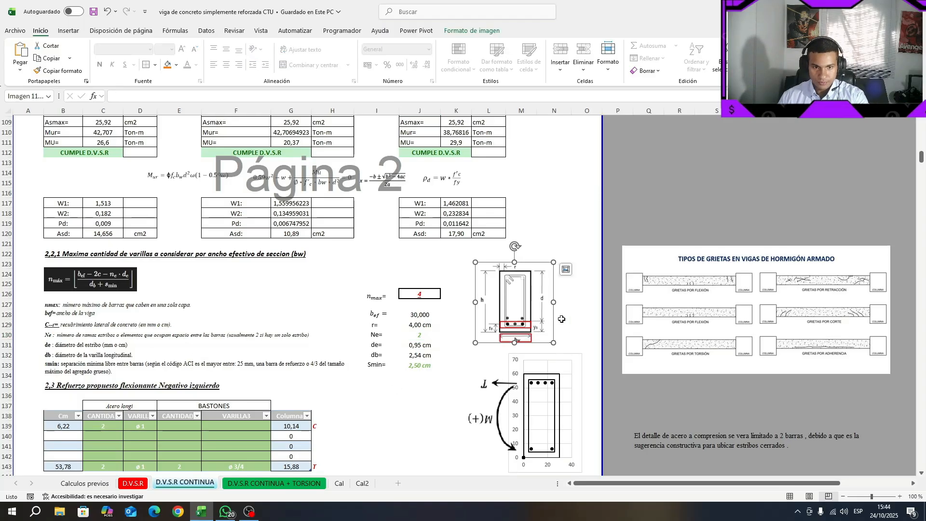
pyautogui.press('super+shift+s')
pyautogui.moveTo(488, 262); pyautogui.dragTo(549, 340)
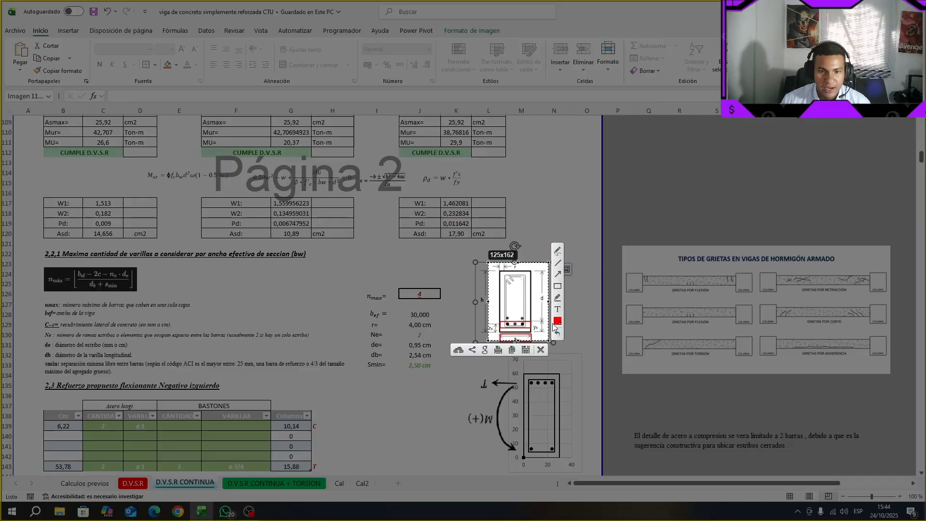
pyautogui.click(557, 288)
pyautogui.moveTo(504, 275); pyautogui.dragTo(527, 330)
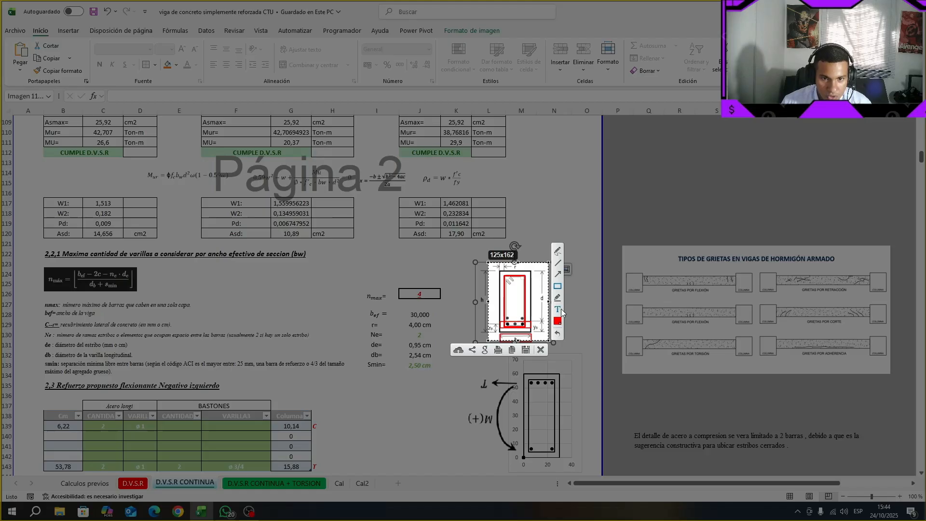
# Step: Set the screen capture's annotation colour to purple
pyautogui.click(558, 321)
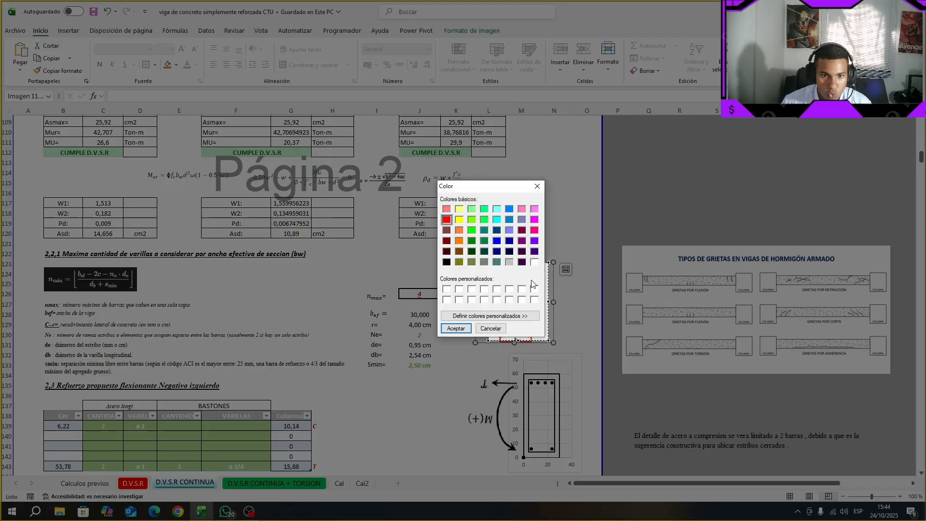
pyautogui.click(535, 241)
pyautogui.click(456, 329)
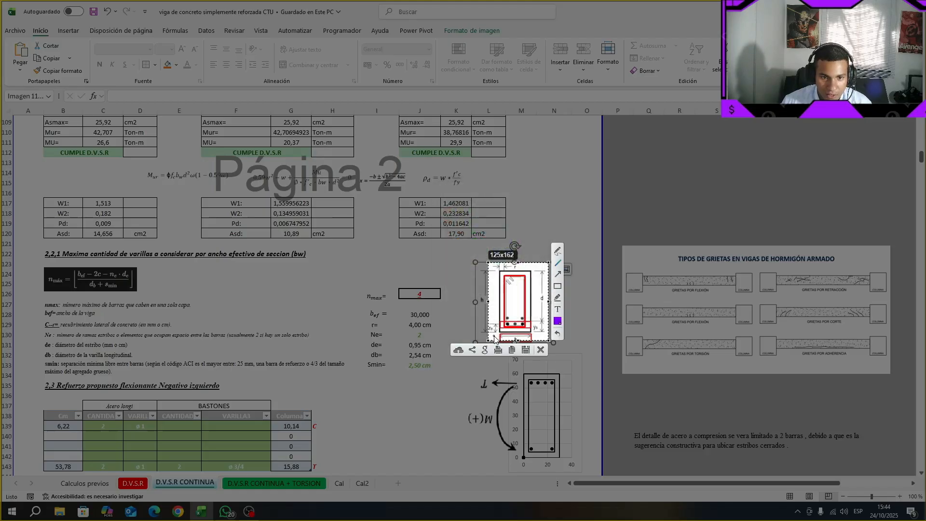
# Step: Mark the beam width and the stirrup legs with purple lines on the section capture, and dismiss the capture
pyautogui.moveTo(491, 336); pyautogui.dragTo(544, 335)
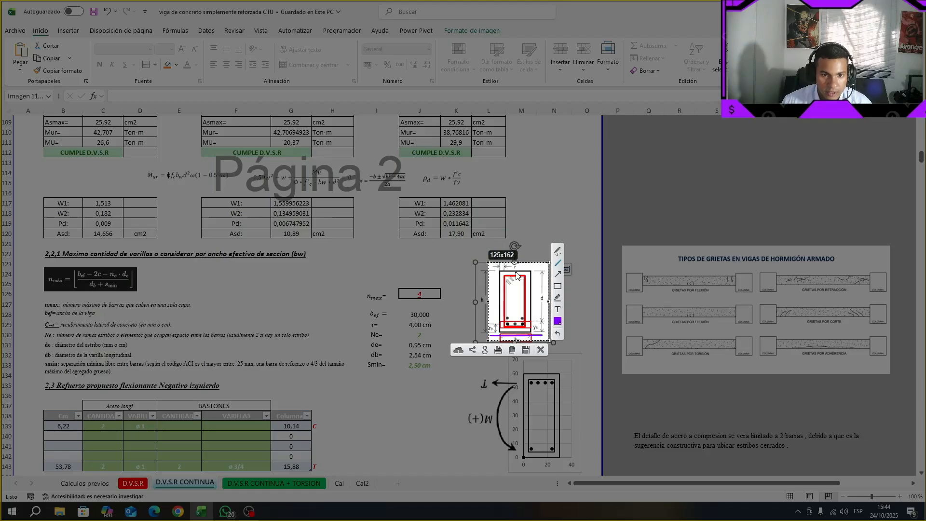
pyautogui.moveTo(507, 281)
pyautogui.mouseDown()
pyautogui.moveTo(506, 330)
pyautogui.moveTo(525, 280)
pyautogui.moveTo(526, 330)
pyautogui.mouseUp()
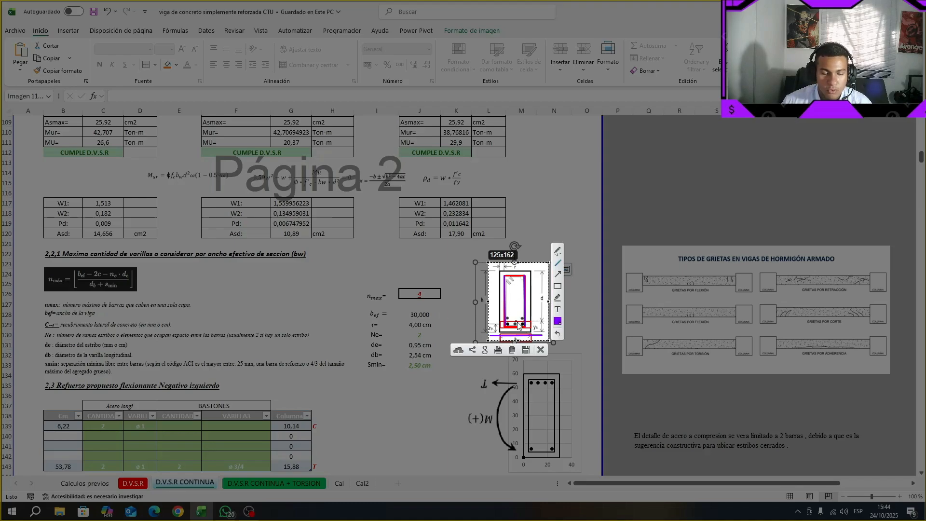
pyautogui.press('Escape')
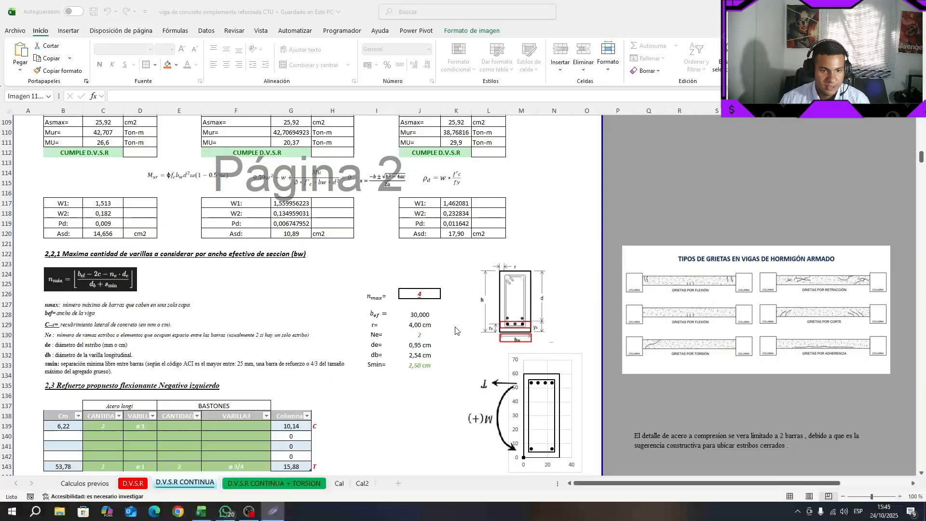
# Step: Examine the Ne and Smin inputs and the n_max formula in section 2,2,1, comparing them with the variable definitions
pyautogui.click(417, 336)
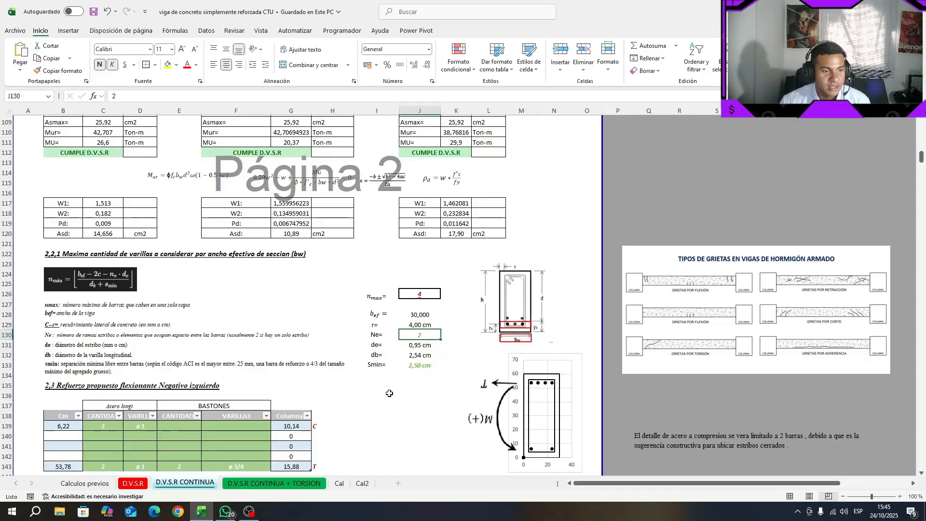
pyautogui.click(420, 369)
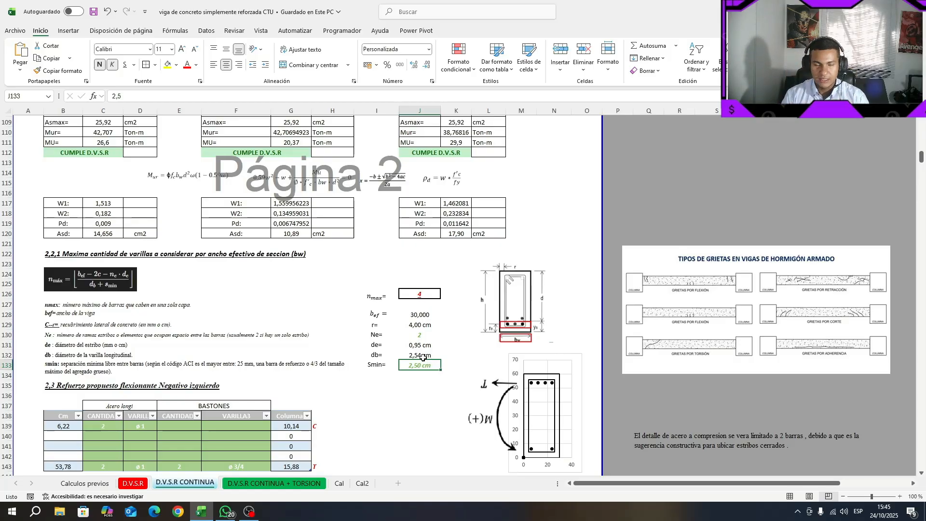
pyautogui.press('Down')
pyautogui.press('Down')
pyautogui.press('Down')
pyautogui.click(420, 367)
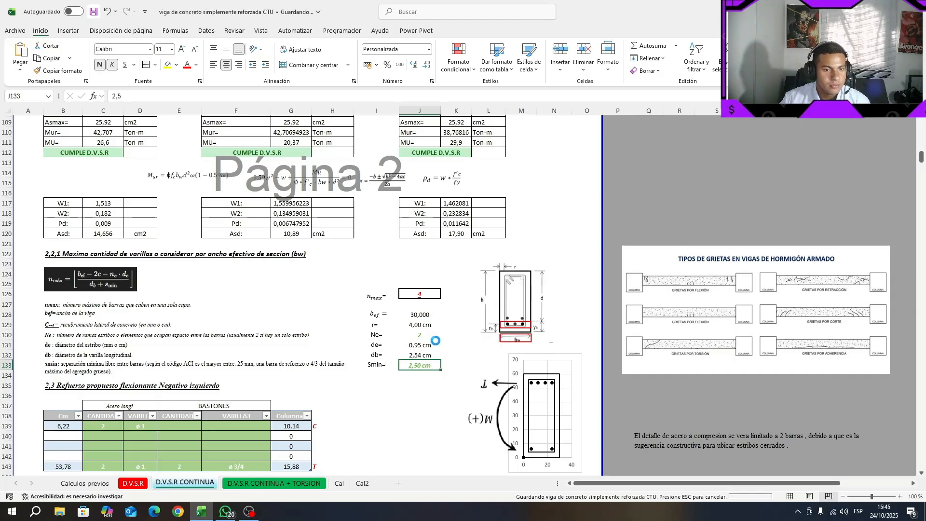
pyautogui.click(427, 293)
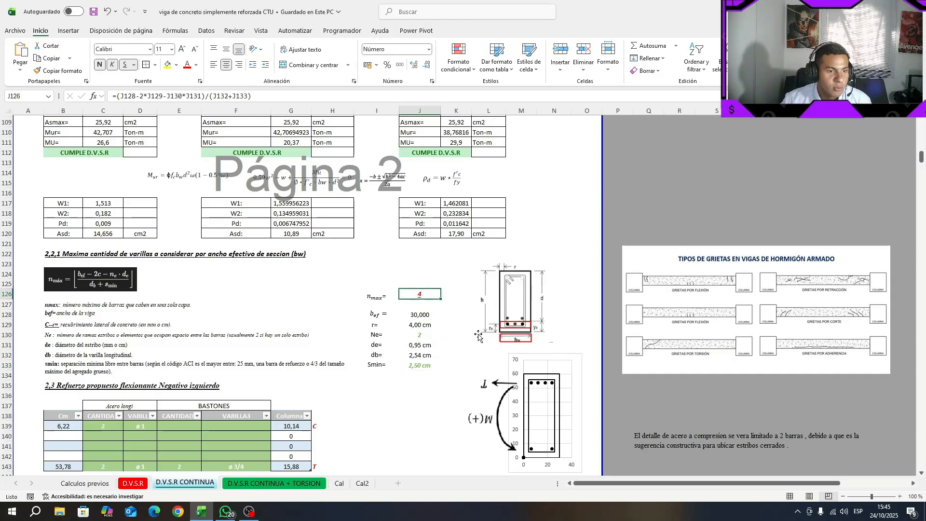
pyautogui.scroll(1, 67, 343)
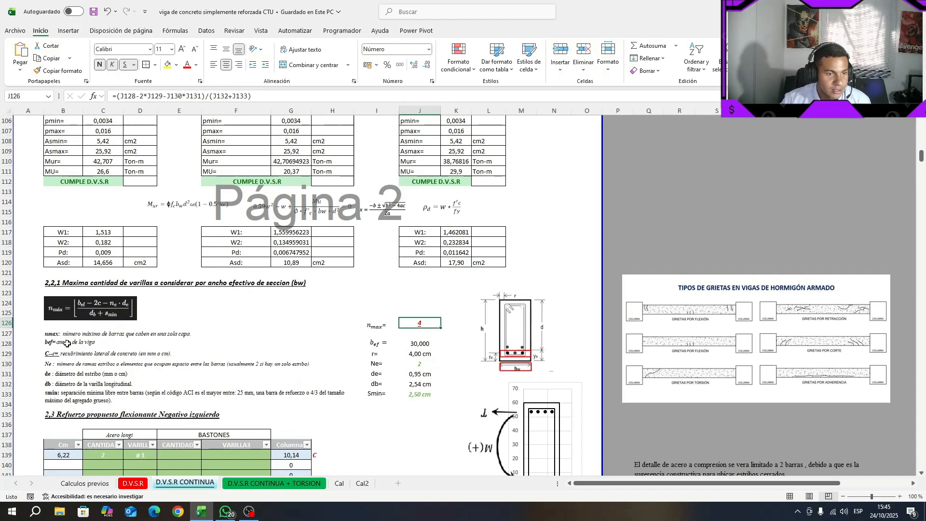
pyautogui.scroll(1, 177, 346)
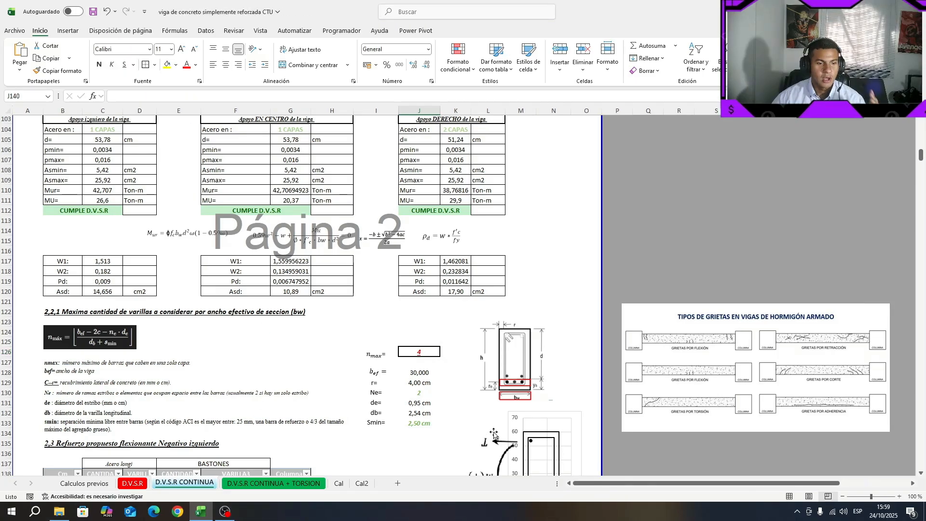
# Step: Capture the screen area covering the three beam section charts beside the proposed flexural reinforcement tables in section 2,3
pyautogui.scroll(-1, 517, 443)
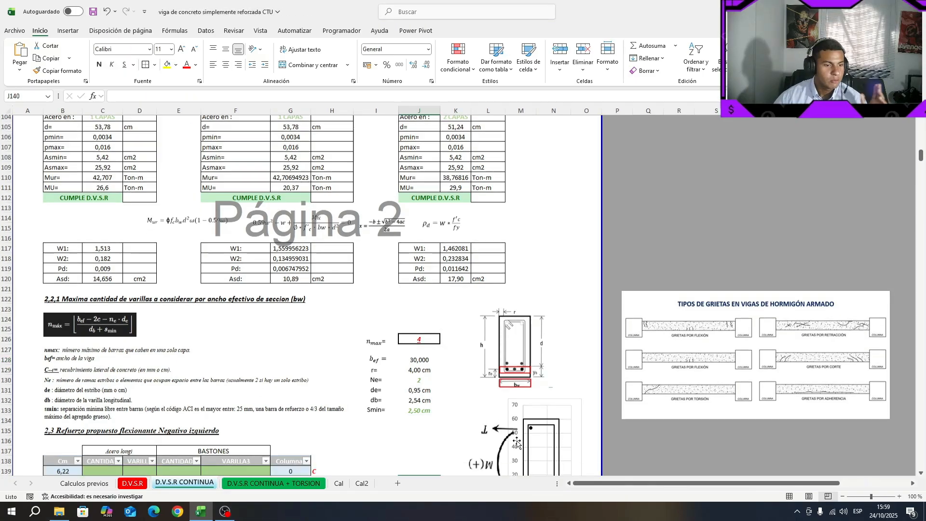
pyautogui.scroll(-6, 517, 442)
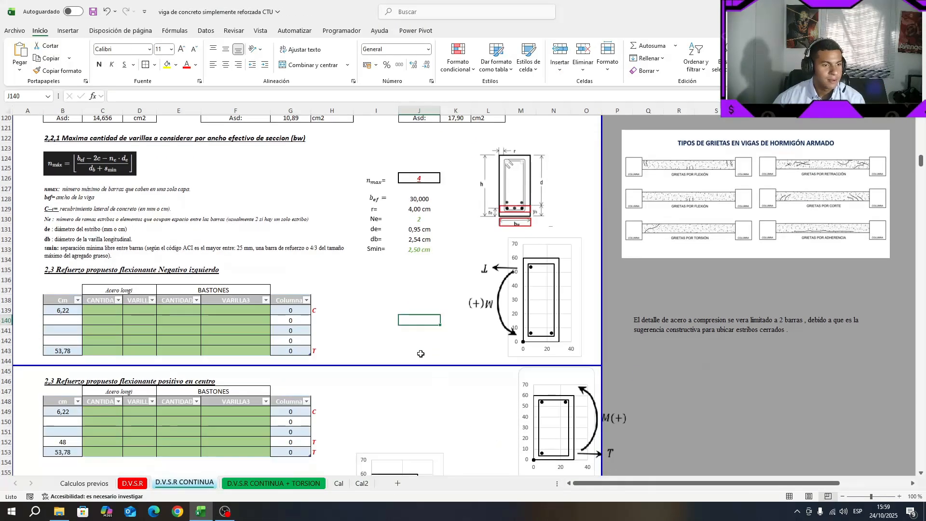
pyautogui.click(195, 243)
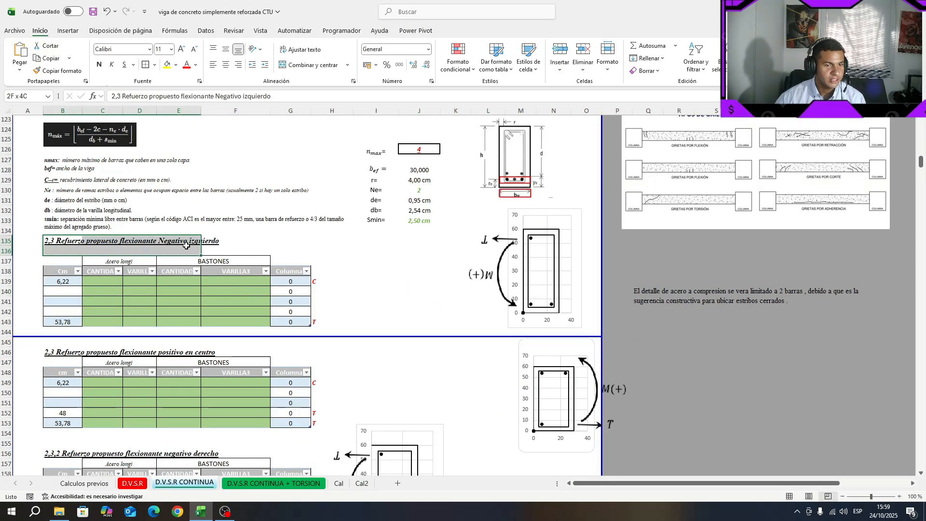
pyautogui.scroll(-1, 355, 285)
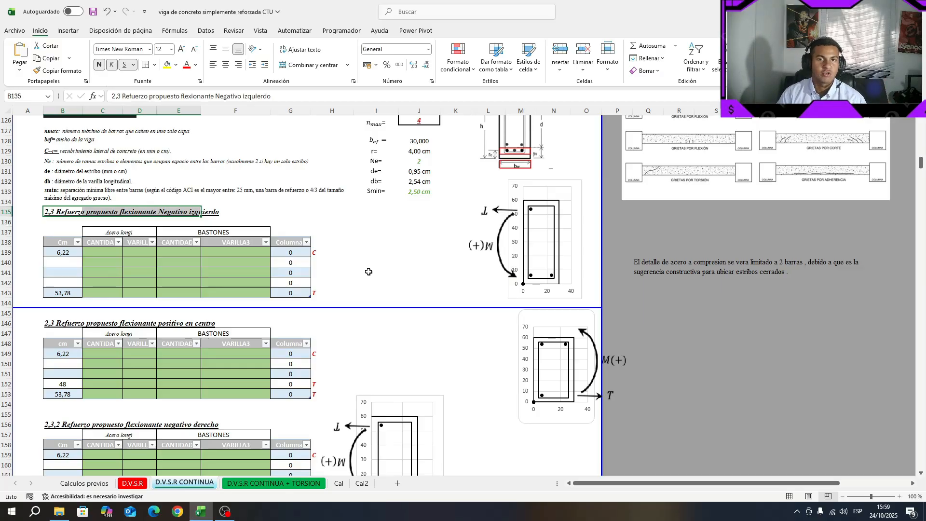
pyautogui.click(449, 273)
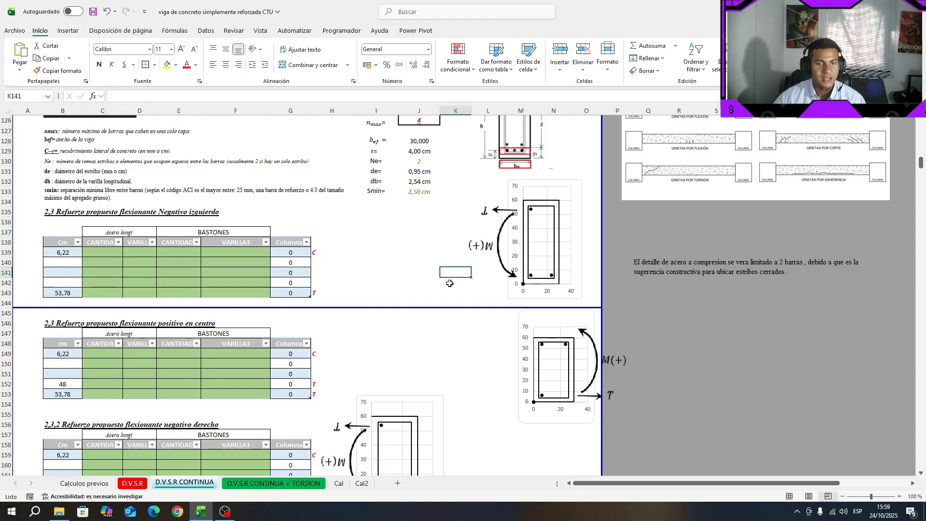
pyautogui.scroll(-2, 371, 385)
pyautogui.press('super+shift+s')
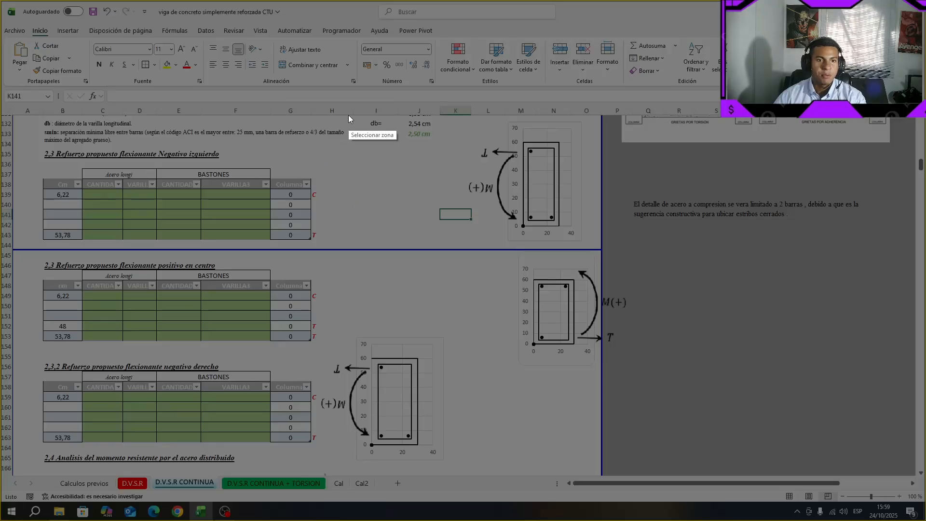
pyautogui.moveTo(331, 142); pyautogui.dragTo(604, 468)
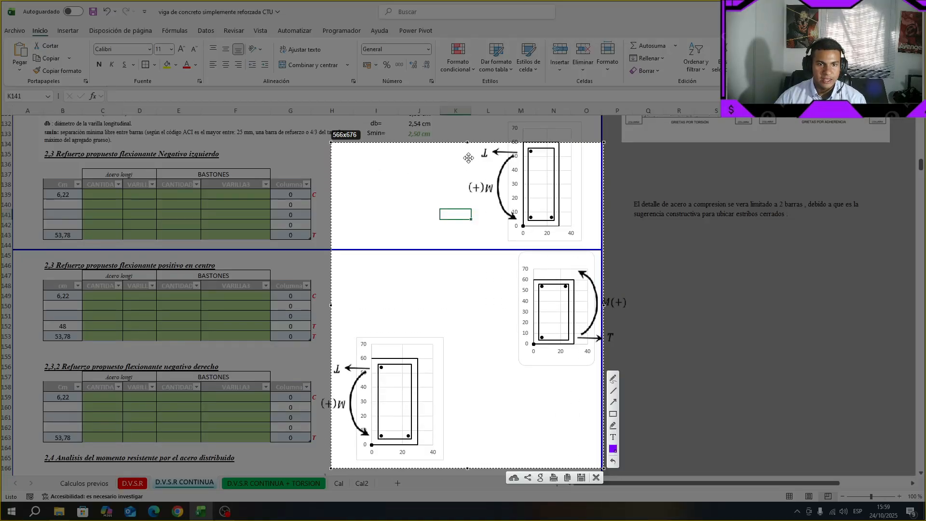
pyautogui.moveTo(467, 142); pyautogui.dragTo(467, 121)
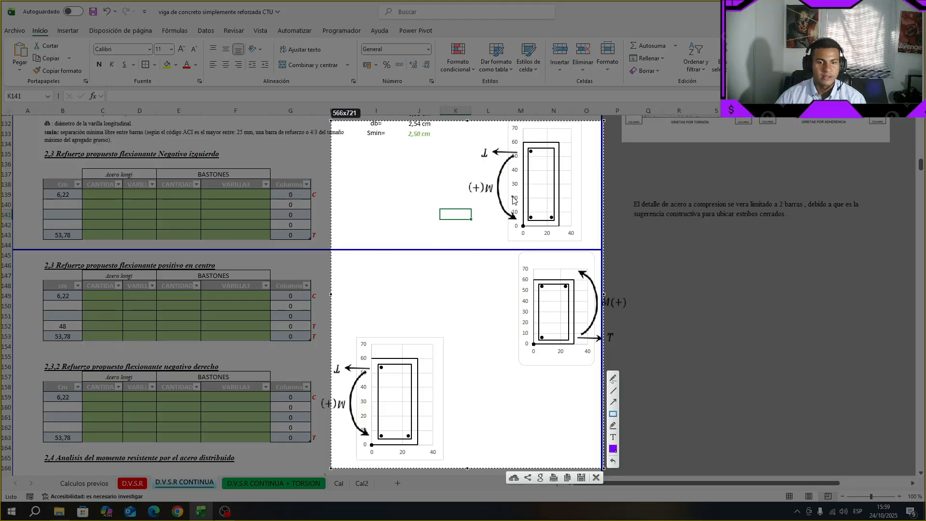
# Step: Draw purple rectangles around the compression bars in the left negative, centre positive and right negative section charts
pyautogui.moveTo(518, 212); pyautogui.dragTo(562, 222)
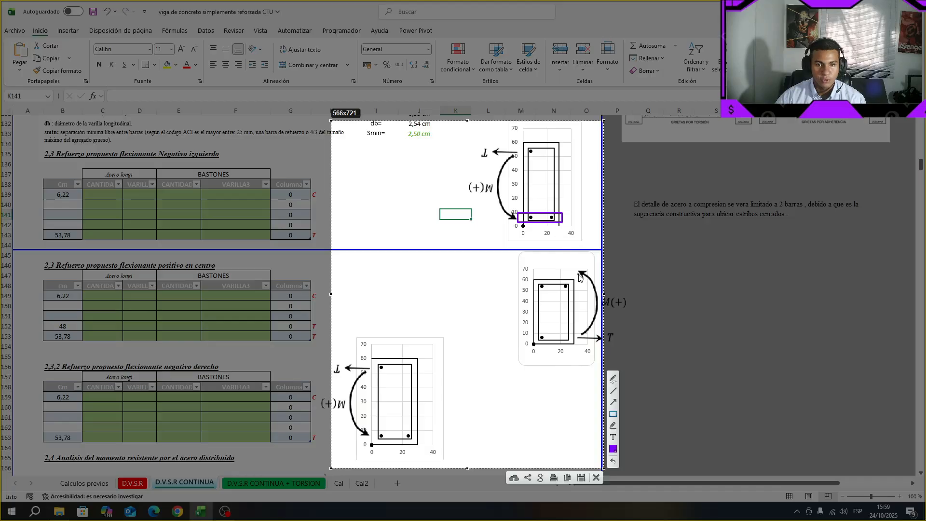
pyautogui.moveTo(529, 281); pyautogui.dragTo(576, 290)
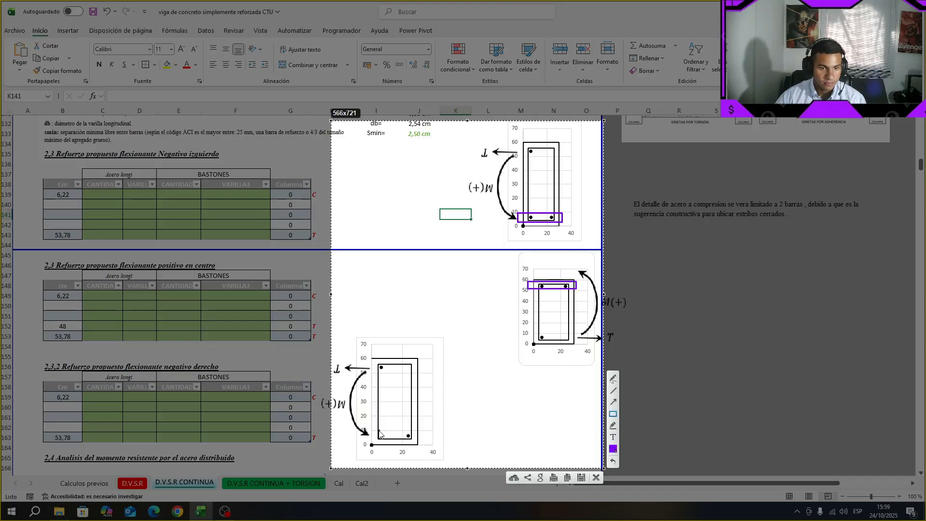
pyautogui.moveTo(365, 430); pyautogui.dragTo(430, 441)
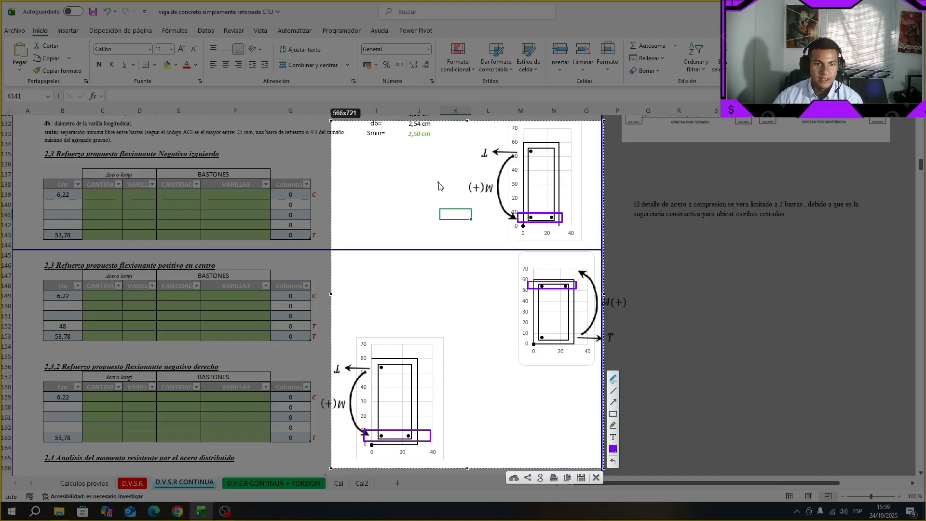
# Step: Add check marks beside the three beam sections and circle the tension bars of the two negative-moment sections, and dismiss the capture
pyautogui.moveTo(439, 184); pyautogui.dragTo(460, 172)
pyautogui.moveTo(445, 417); pyautogui.dragTo(473, 397)
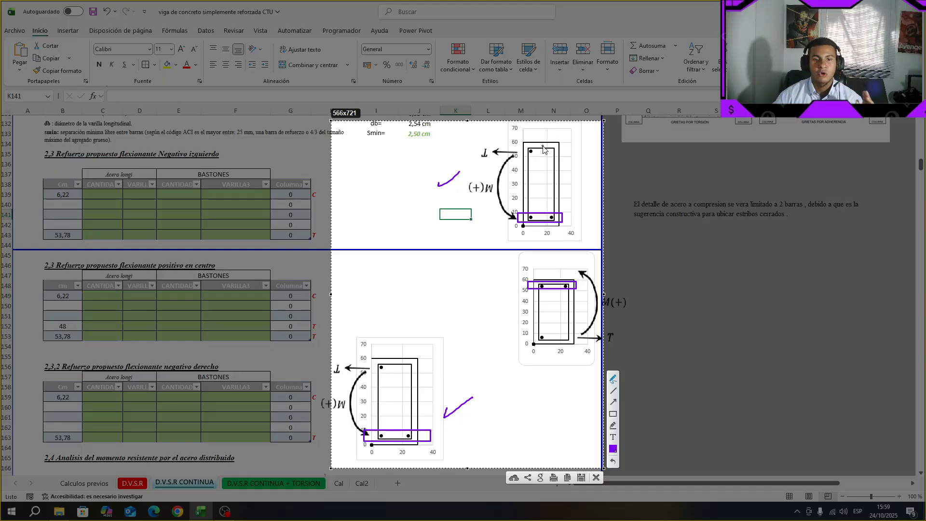
pyautogui.moveTo(544, 147)
pyautogui.mouseDown()
pyautogui.moveTo(539, 158)
pyautogui.moveTo(544, 147)
pyautogui.mouseUp()
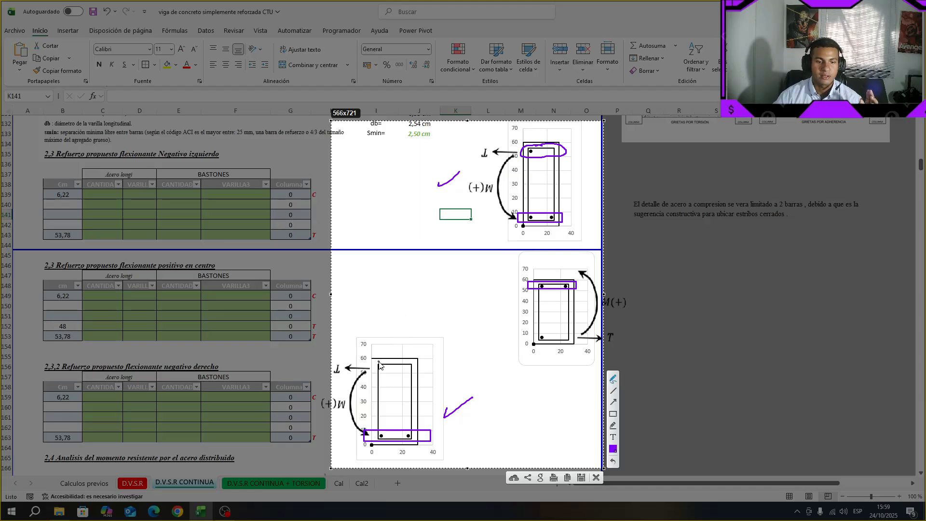
pyautogui.moveTo(379, 366)
pyautogui.mouseDown()
pyautogui.moveTo(420, 374)
pyautogui.moveTo(382, 362)
pyautogui.mouseUp()
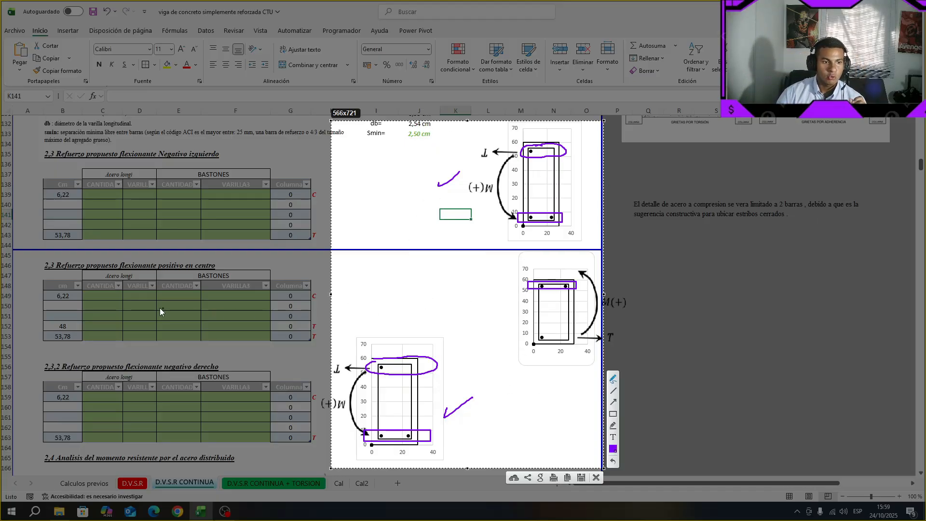
pyautogui.moveTo(499, 295); pyautogui.dragTo(521, 279)
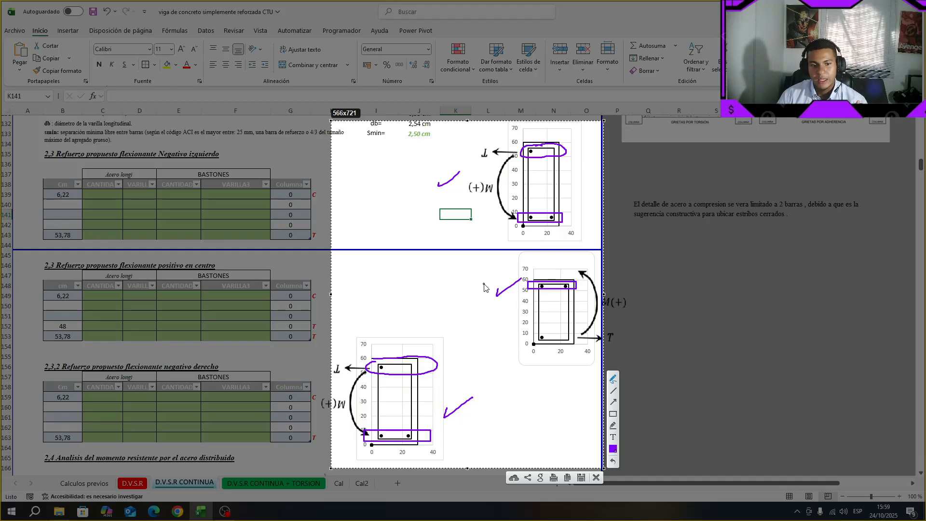
pyautogui.moveTo(485, 288)
pyautogui.mouseDown()
pyautogui.moveTo(504, 299)
pyautogui.moveTo(528, 269)
pyautogui.moveTo(484, 279)
pyautogui.mouseUp()
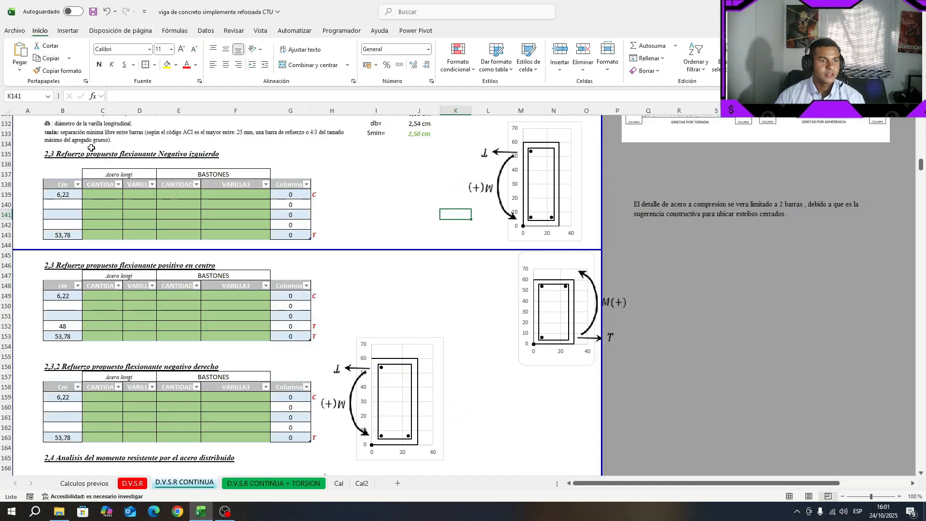
# Step: Enter 2 longitudinal bars of ø 1 in the 6,22 cm compression row of the left negative reinforcement table
pyautogui.click(102, 194)
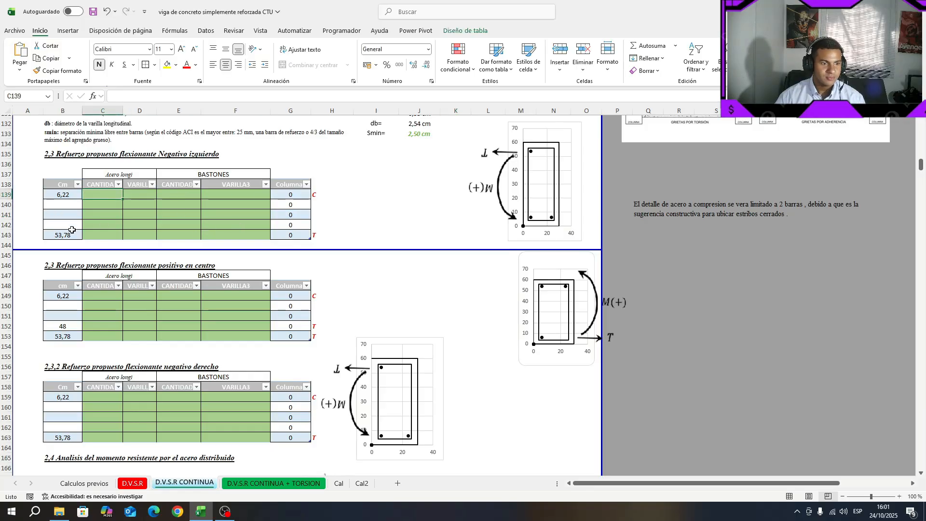
pyautogui.moveTo(71, 235); pyautogui.dragTo(66, 196)
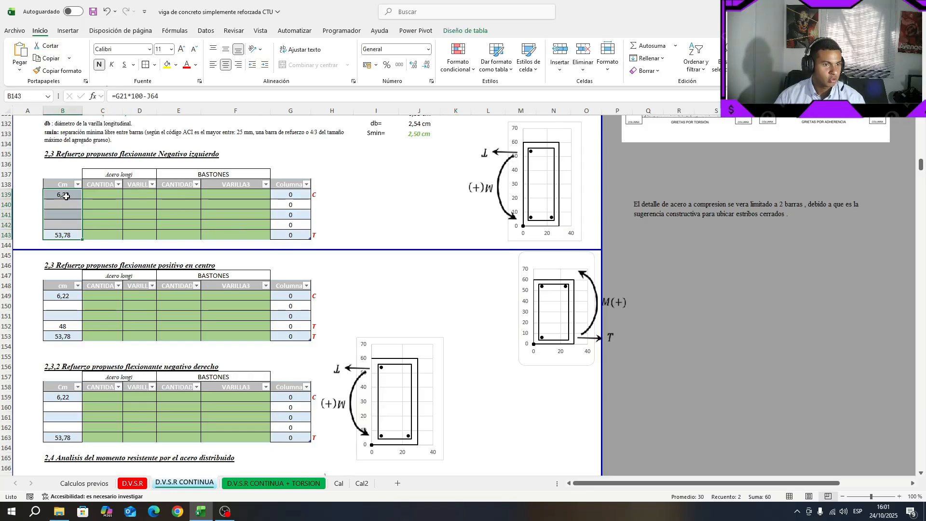
pyautogui.click(105, 193)
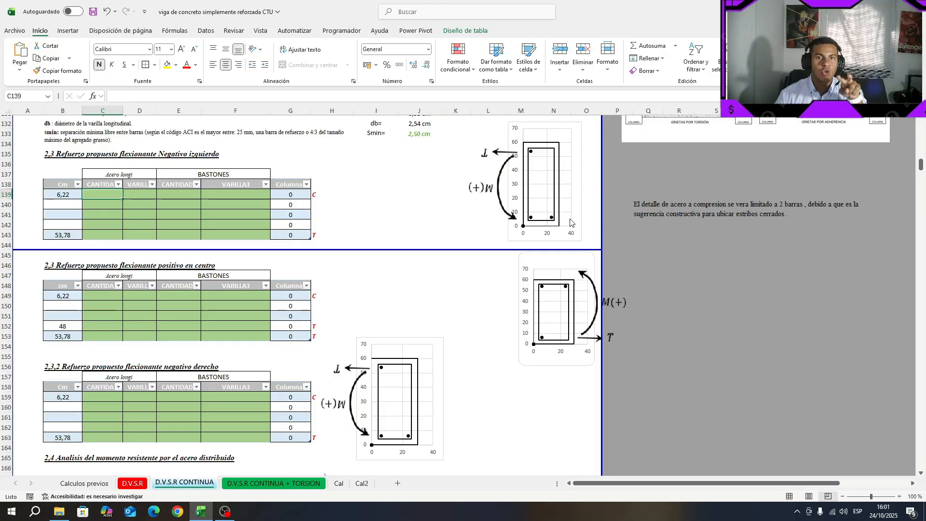
pyautogui.click(420, 211)
pyautogui.click(119, 193)
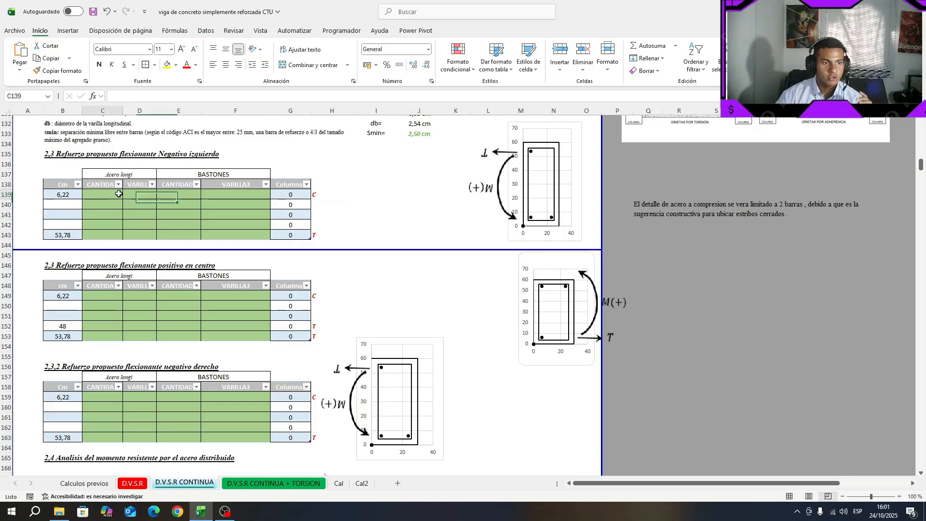
pyautogui.write('2')
pyautogui.press('Tab')
pyautogui.click(161, 194)
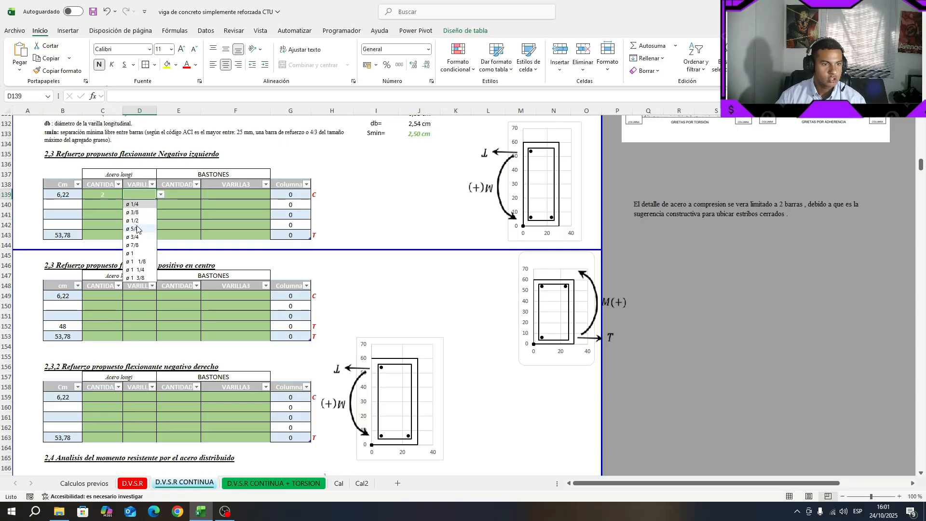
pyautogui.click(135, 253)
pyautogui.click(339, 195)
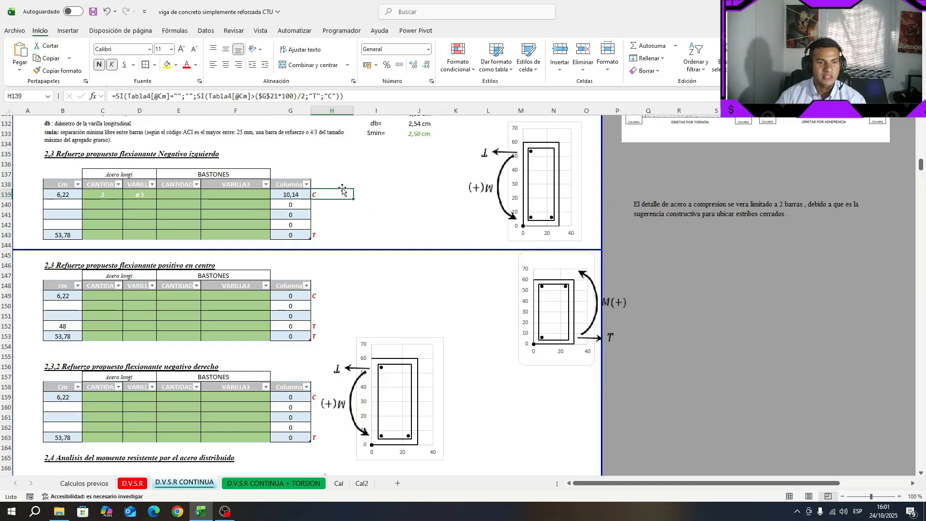
pyautogui.click(356, 212)
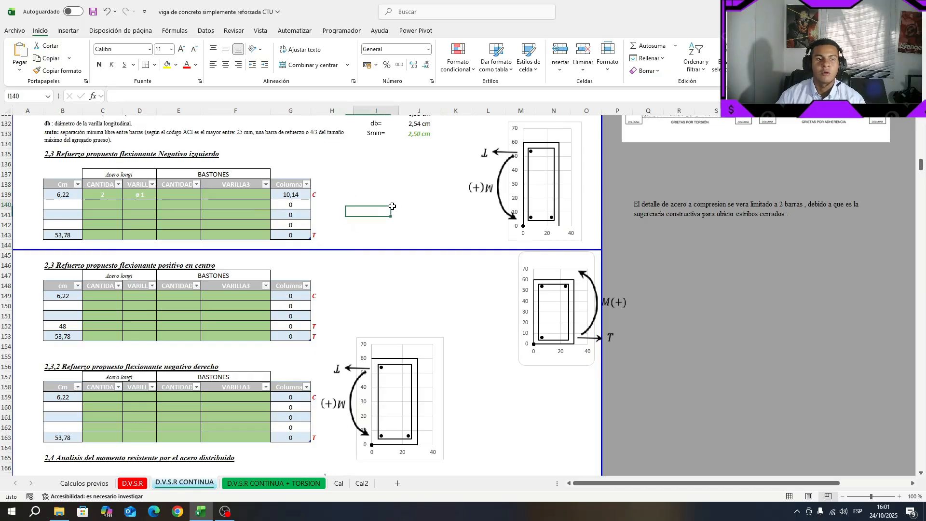
# Step: Enter 2 longitudinal bars of ø 1 in the 53,78 cm tension row of the left negative reinforcement table
pyautogui.click(94, 235)
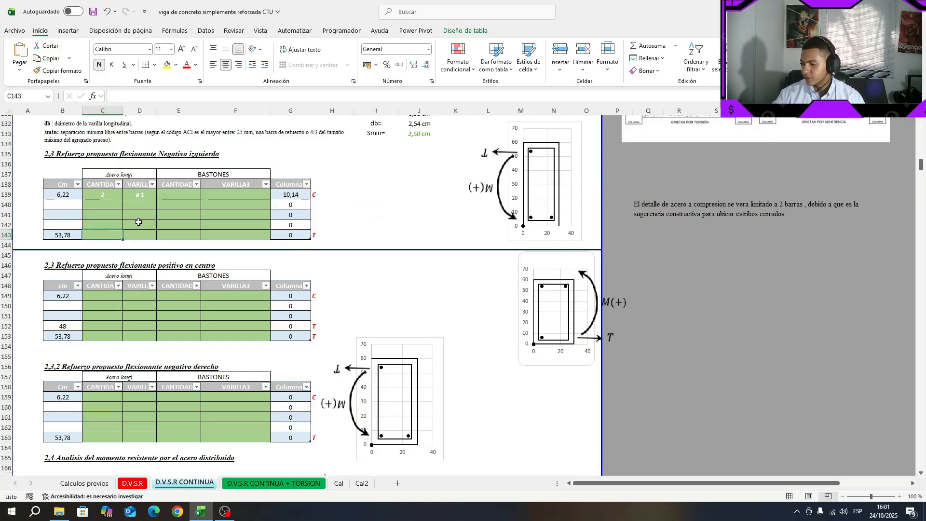
pyautogui.write('2')
pyautogui.press('Tab')
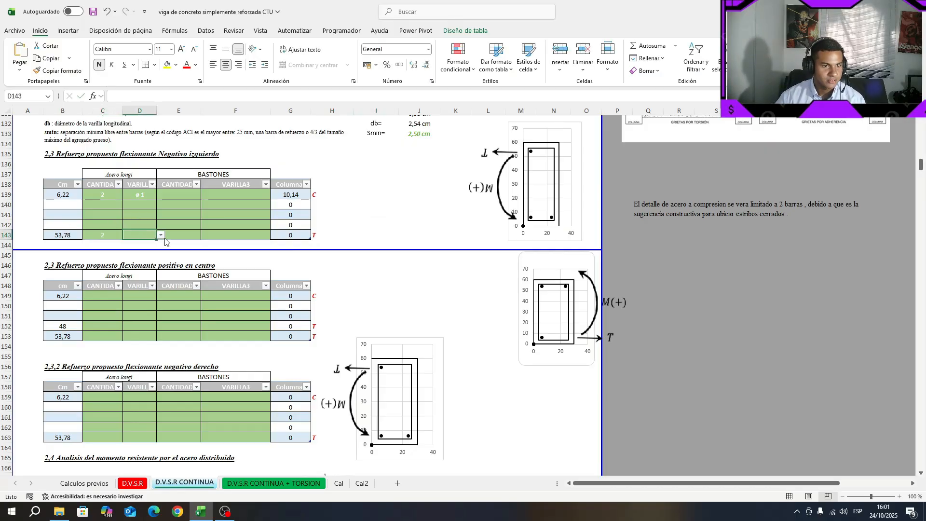
pyautogui.click(162, 235)
pyautogui.click(159, 285)
# Step: Add 1 ø 3/4 bastón to the 53,78 cm tension row of the left negative reinforcement table and save the workbook
pyautogui.click(184, 233)
pyautogui.write('1')
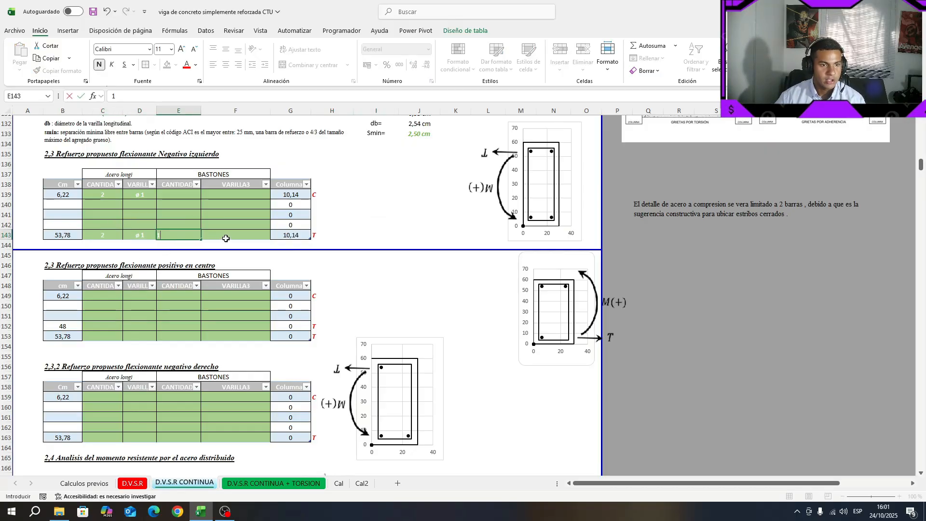
pyautogui.press('Tab')
pyautogui.click(275, 235)
pyautogui.click(227, 277)
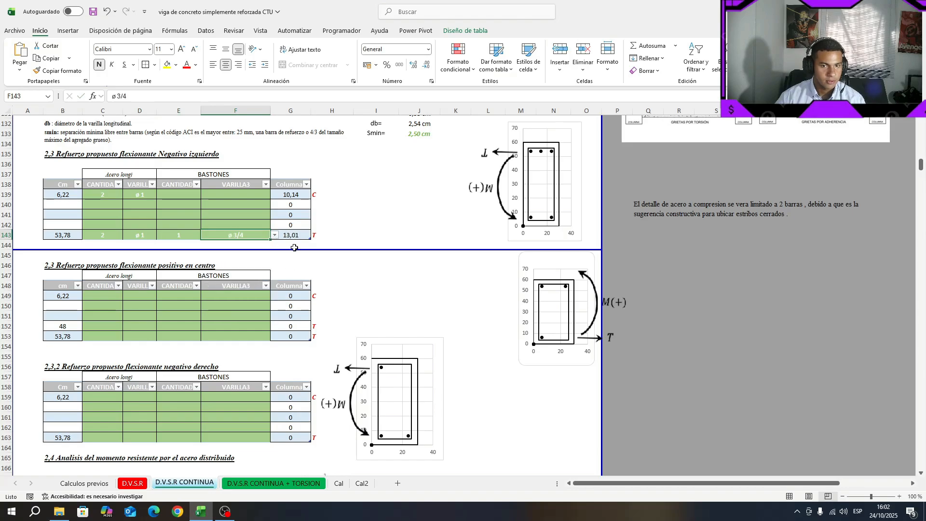
pyautogui.click(376, 194)
pyautogui.hotkey('ctrl', 's')
# Step: Capture the left negative section chart as a screenshot and copy it to the clipboard
pyautogui.press('Print')
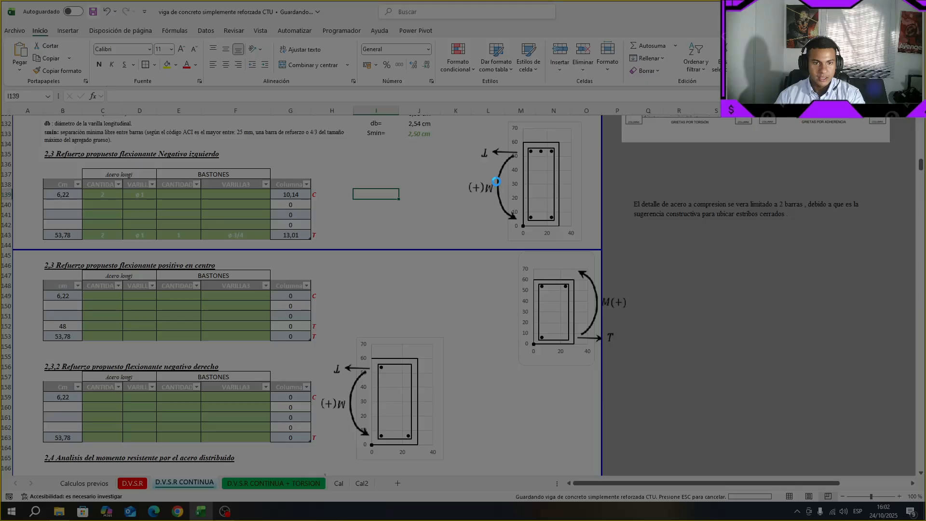
pyautogui.moveTo(471, 122); pyautogui.dragTo(586, 238)
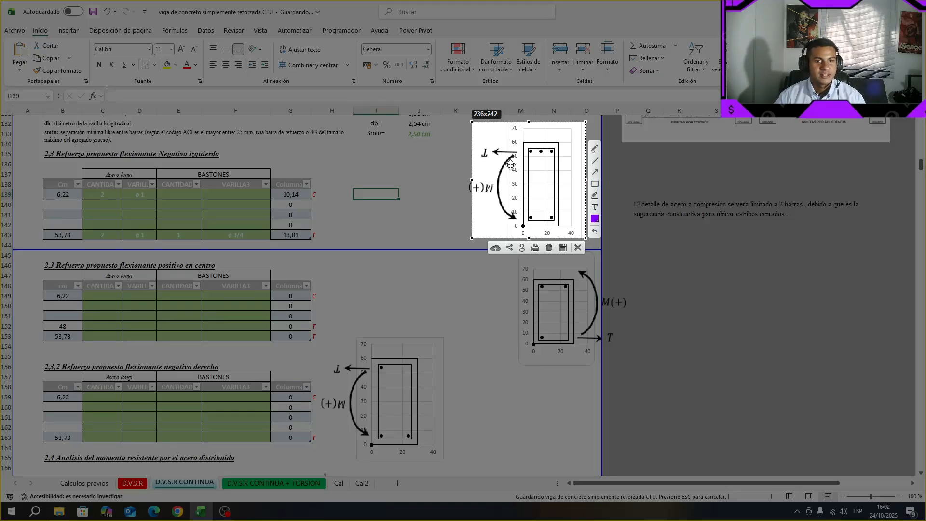
pyautogui.hotkey('ctrl', 'c')
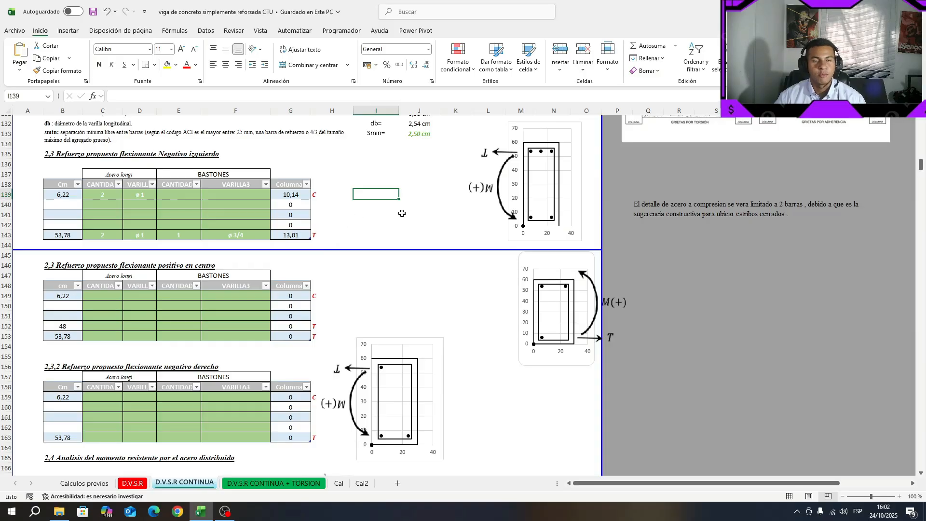
# Step: Enter 48 cm as the position of an additional layer just above the 53,78 cm row of the left negative reinforcement table
pyautogui.click(64, 225)
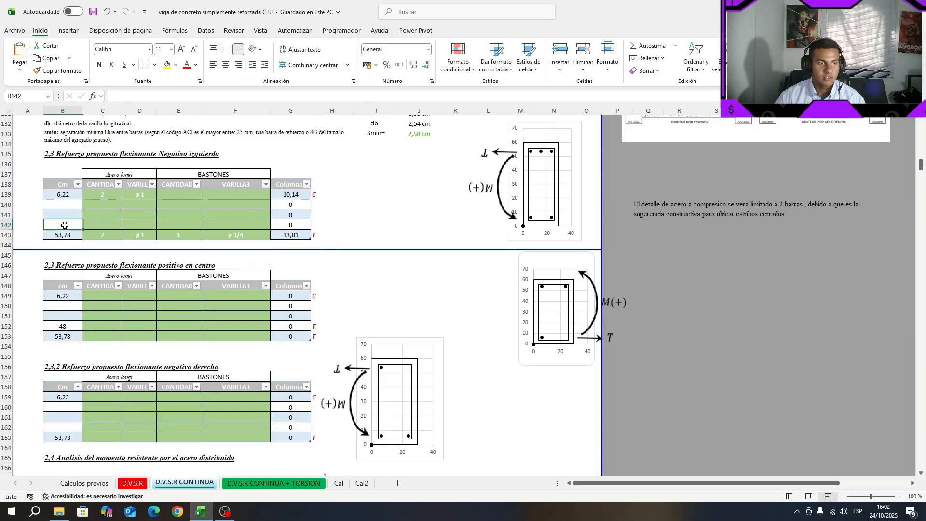
pyautogui.write('44')
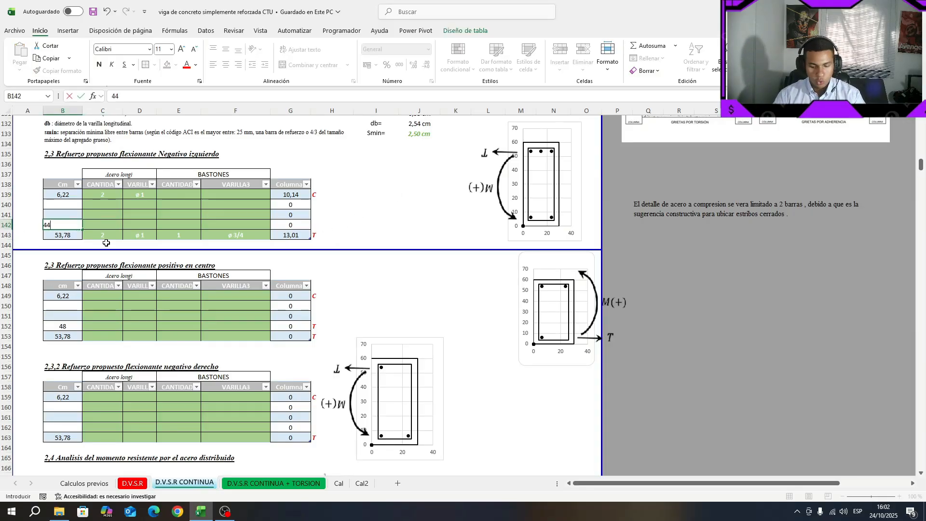
pyautogui.press('BackSpace')
pyautogui.press('BackSpace')
pyautogui.write('44')
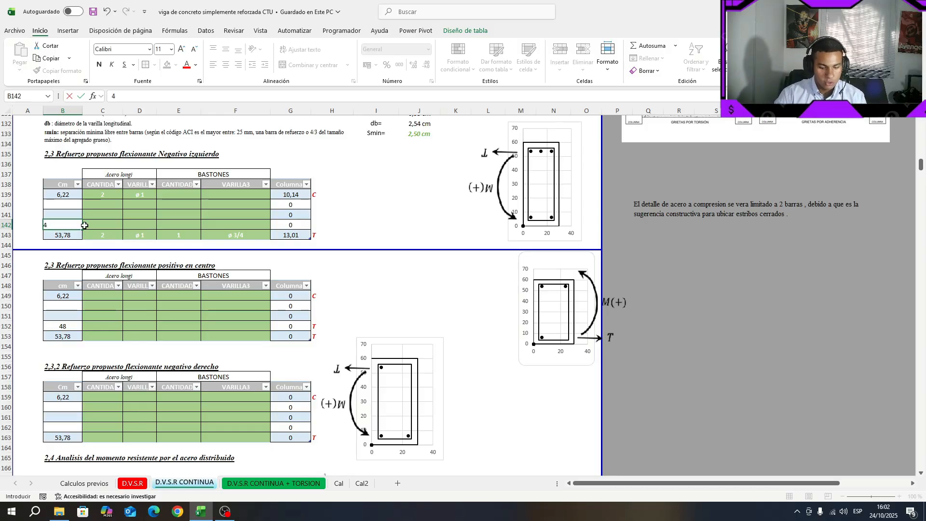
pyautogui.write('8')
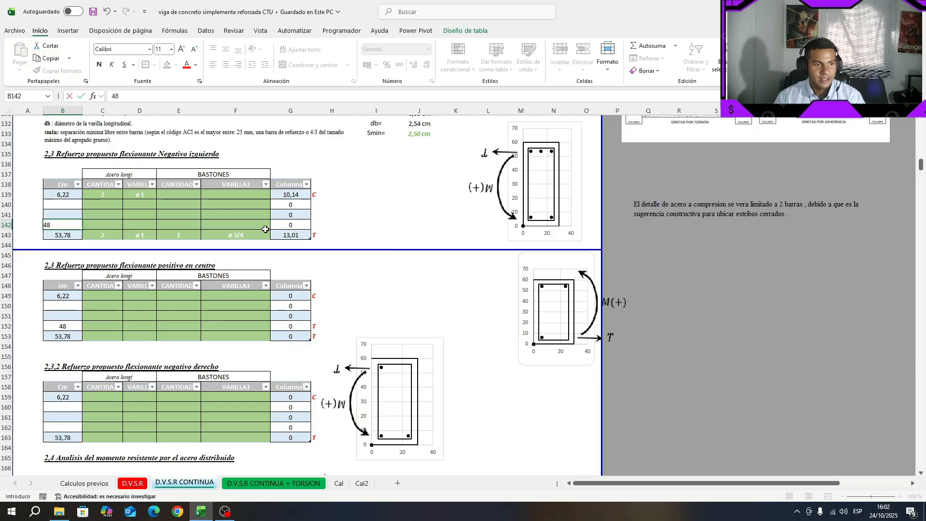
pyautogui.click(376, 203)
# Step: Enter 2 longitudinal bars of ø 1 in the 48 cm row of the left negative reinforcement table
pyautogui.click(99, 225)
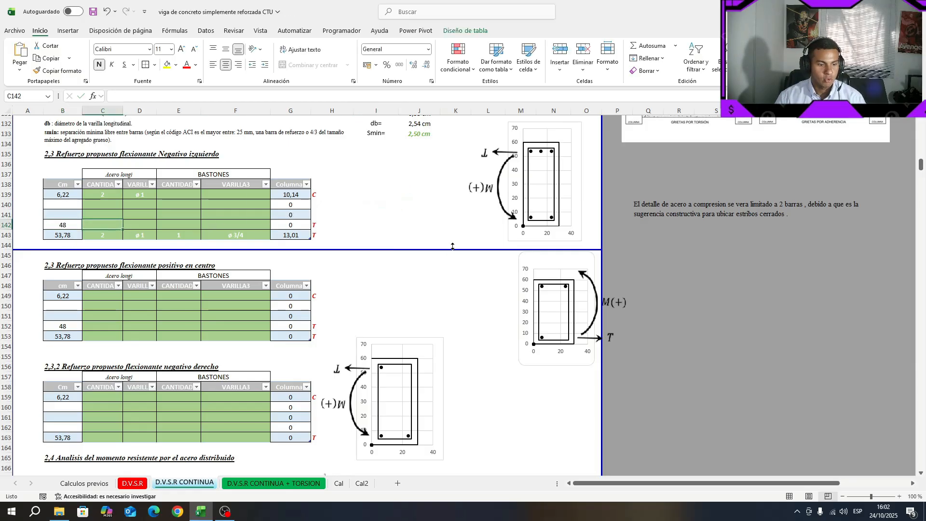
pyautogui.write('2')
pyautogui.click(149, 226)
pyautogui.click(161, 226)
pyautogui.click(137, 284)
pyautogui.click(326, 215)
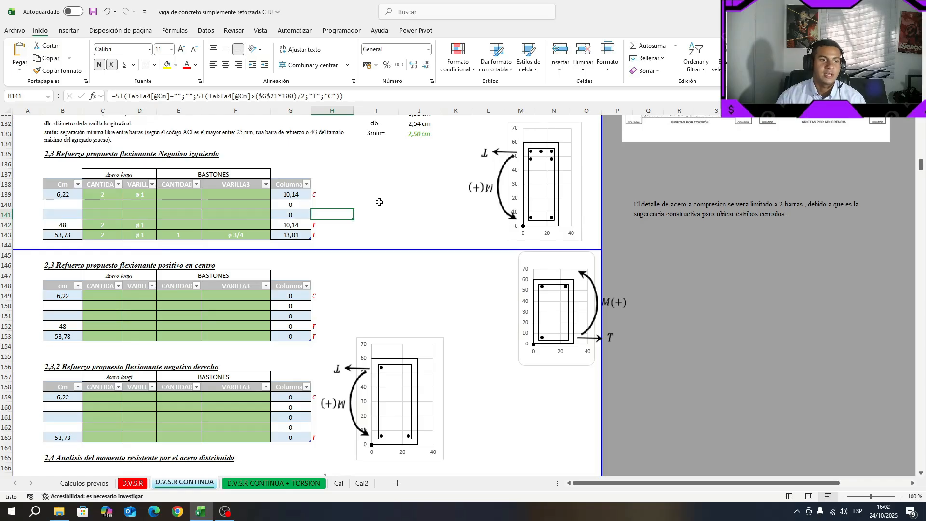
# Step: Undo the 48 cm layer and its bars in the left negative reinforcement table, and save the workbook
pyautogui.hotkey('ctrl', 'z')
pyautogui.hotkey('ctrl', 'z')
pyautogui.click(416, 205)
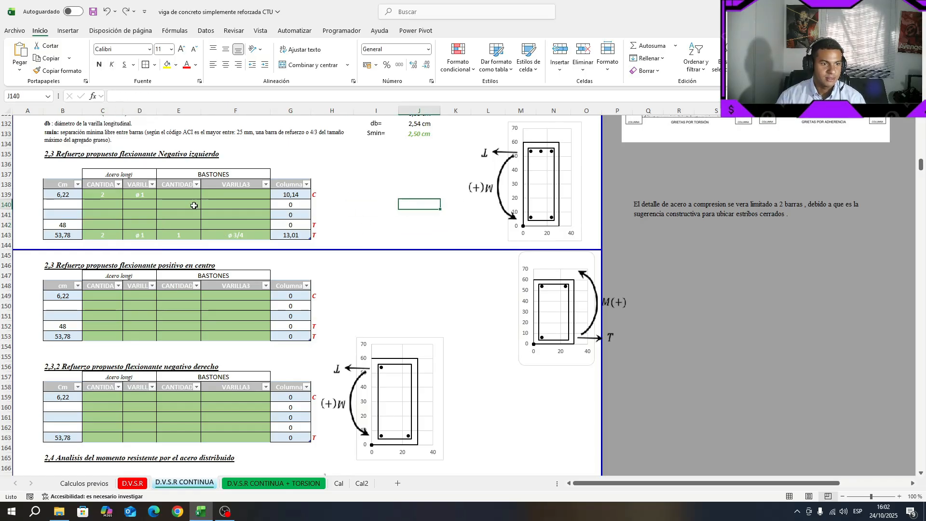
pyautogui.hotkey('ctrl', 'z')
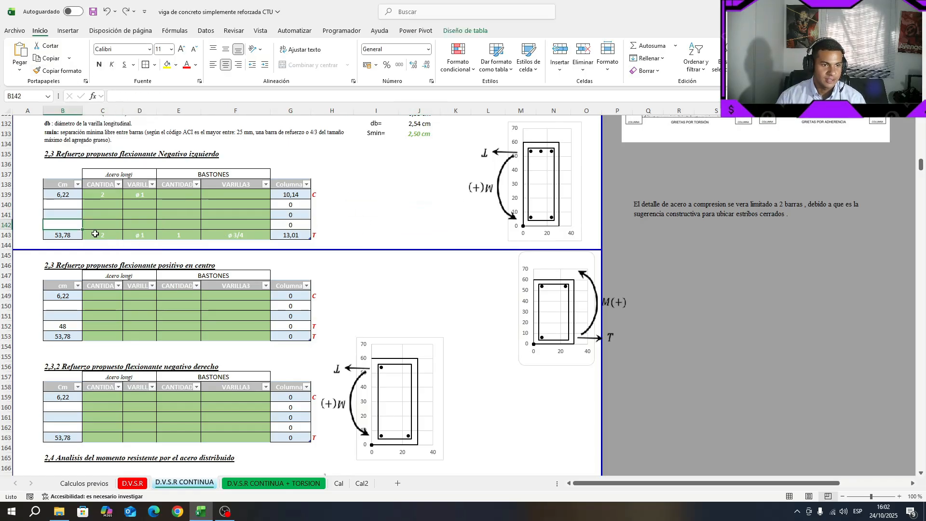
pyautogui.moveTo(95, 233); pyautogui.dragTo(251, 235)
pyautogui.click(357, 213)
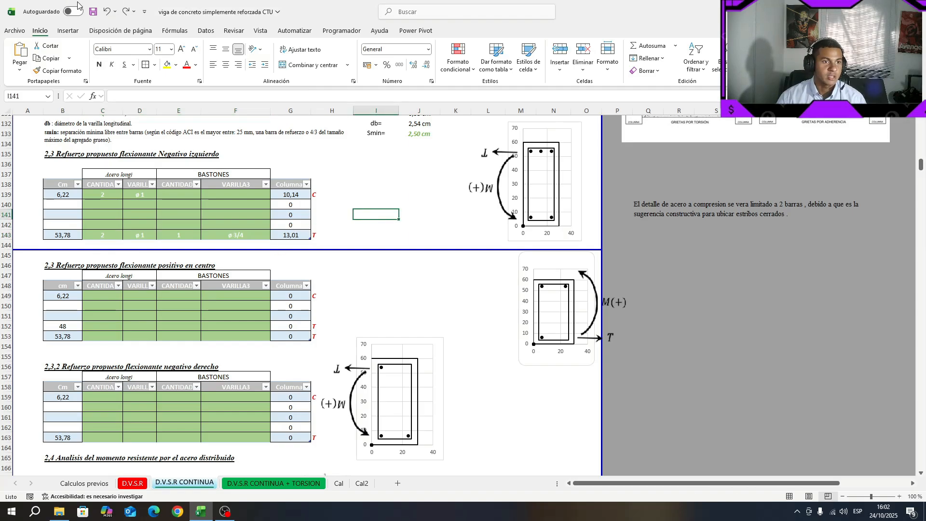
pyautogui.click(93, 11)
# Step: Clear the 48 cm layer position from the centre positive reinforcement table
pyautogui.scroll(-1, 300, 204)
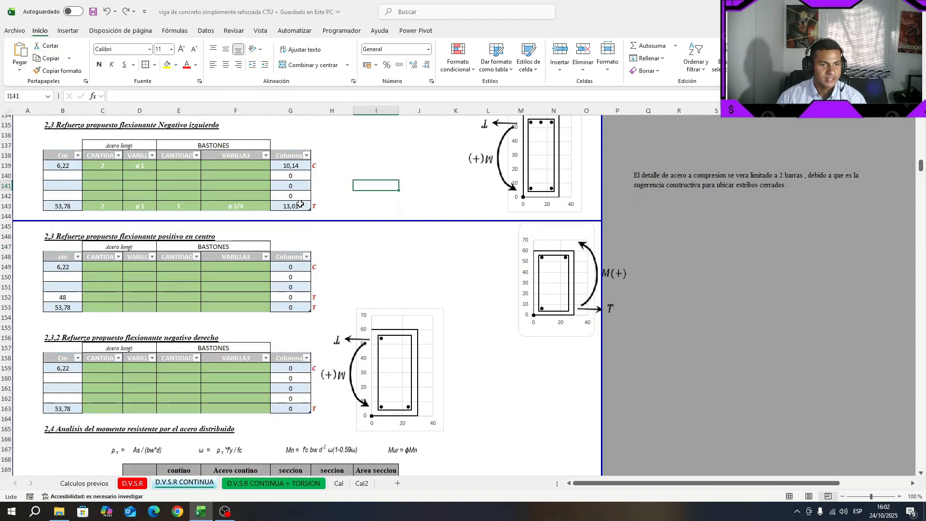
pyautogui.click(300, 204)
pyautogui.click(414, 186)
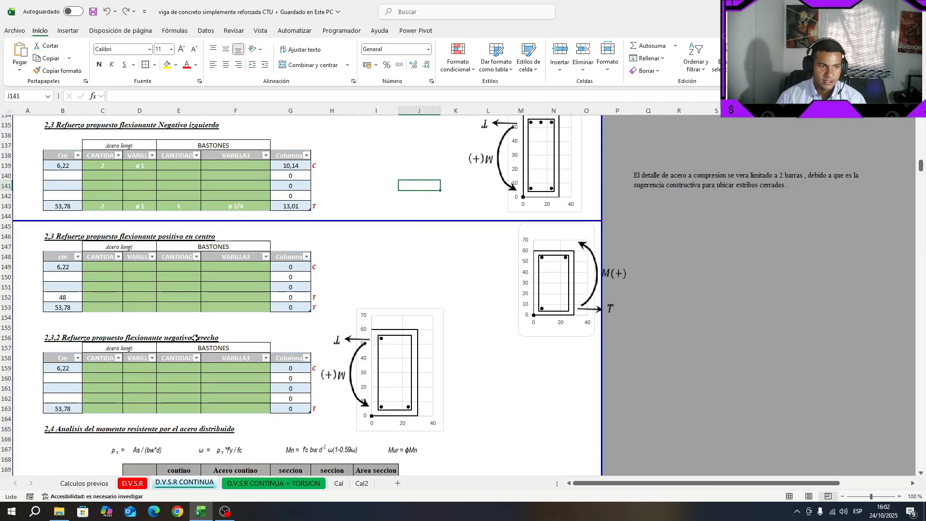
pyautogui.scroll(-1, 122, 232)
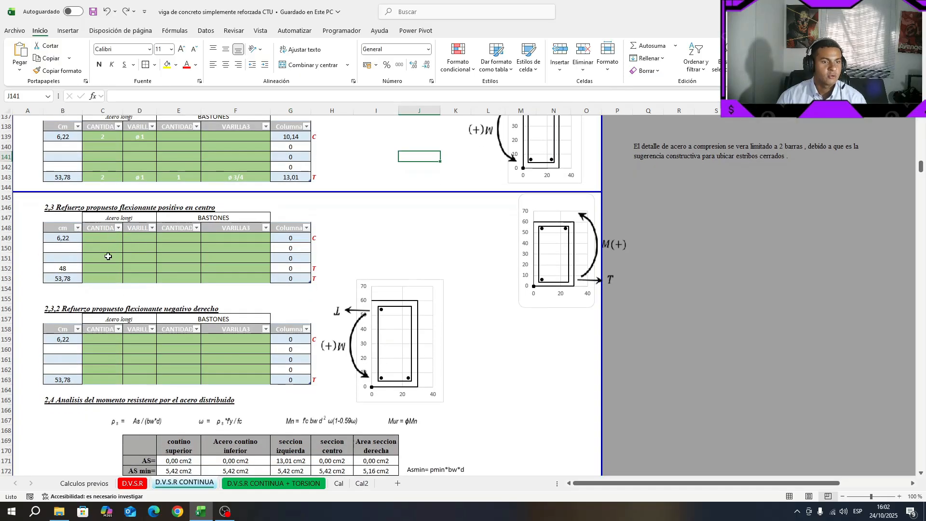
pyautogui.click(62, 268)
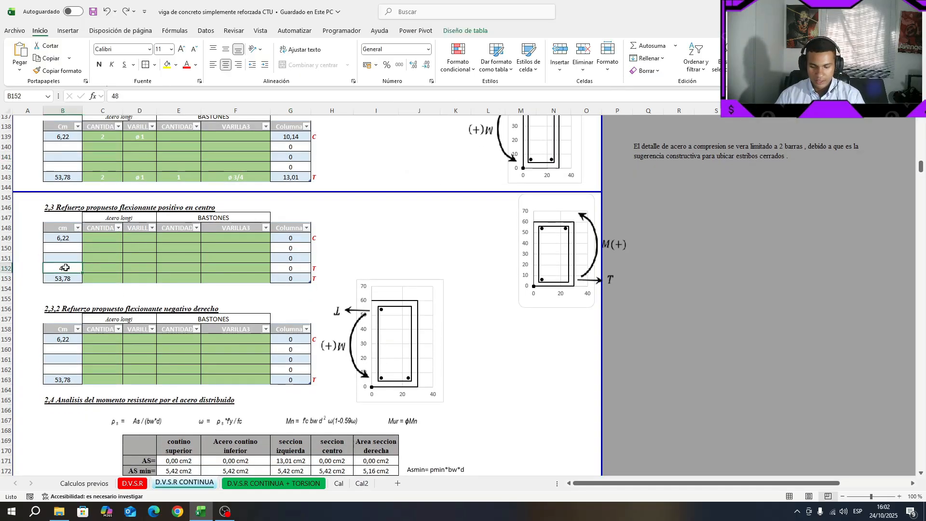
pyautogui.press('Delete')
pyautogui.click(372, 238)
# Step: Enter 2 longitudinal bars of ø 1 in the 6,22 cm compression row of the centre positive reinforcement table
pyautogui.click(94, 237)
pyautogui.write('2')
pyautogui.press('Tab')
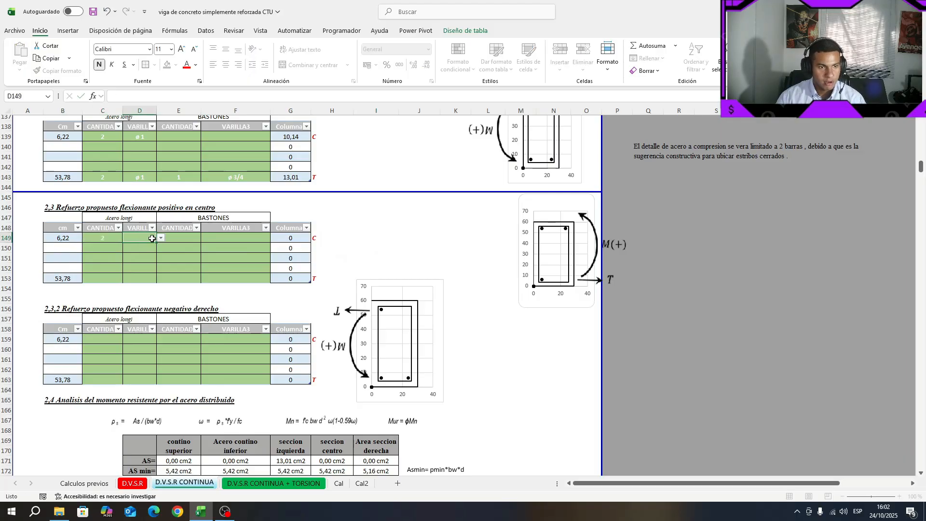
pyautogui.click(161, 238)
pyautogui.click(136, 297)
# Step: Enter 2 longitudinal bars of ø 1 in the 53,78 cm tension row of the centre positive reinforcement table
pyautogui.click(102, 278)
pyautogui.write('2')
pyautogui.press('Tab')
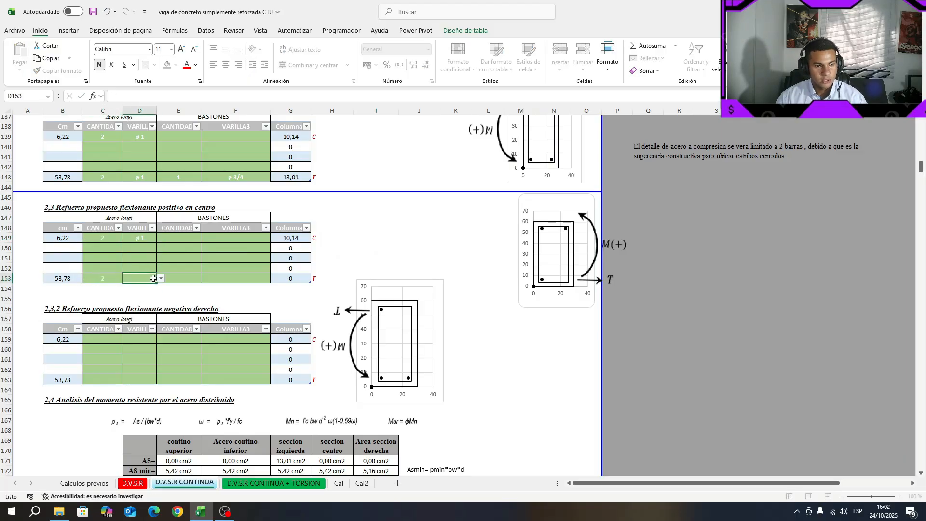
pyautogui.click(160, 278)
pyautogui.click(137, 337)
# Step: Add 1 ø 3/4 bastón to the 53,78 cm tension row of the centre positive reinforcement table and save the workbook
pyautogui.click(178, 279)
pyautogui.write('1')
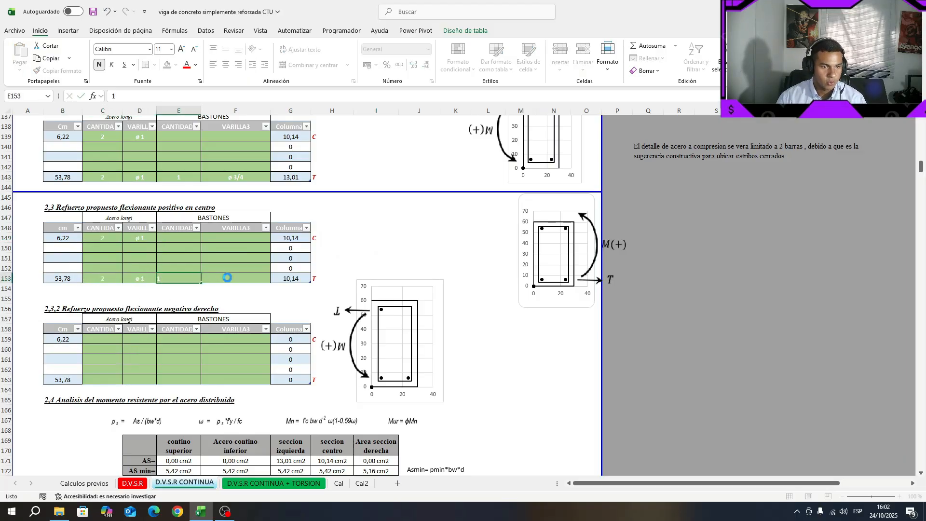
pyautogui.press('Tab')
pyautogui.click(274, 278)
pyautogui.click(236, 320)
pyautogui.click(332, 258)
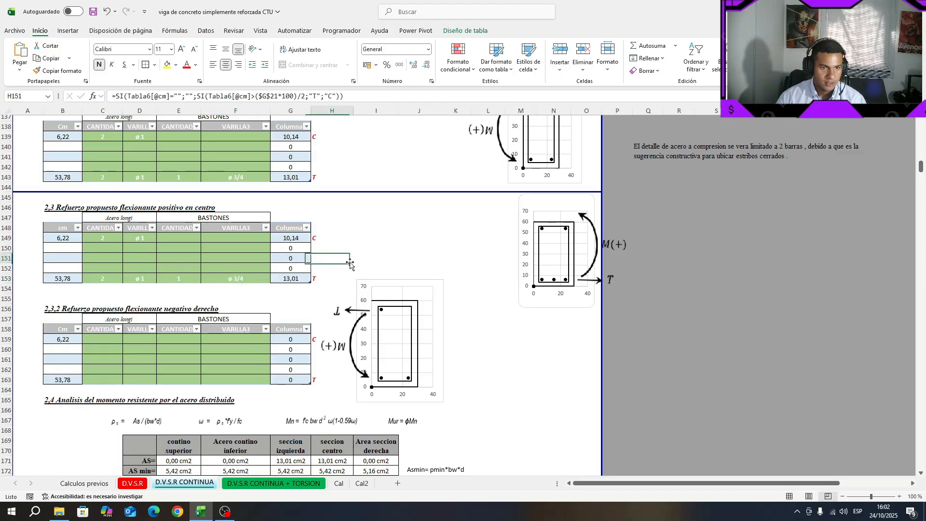
pyautogui.click(95, 12)
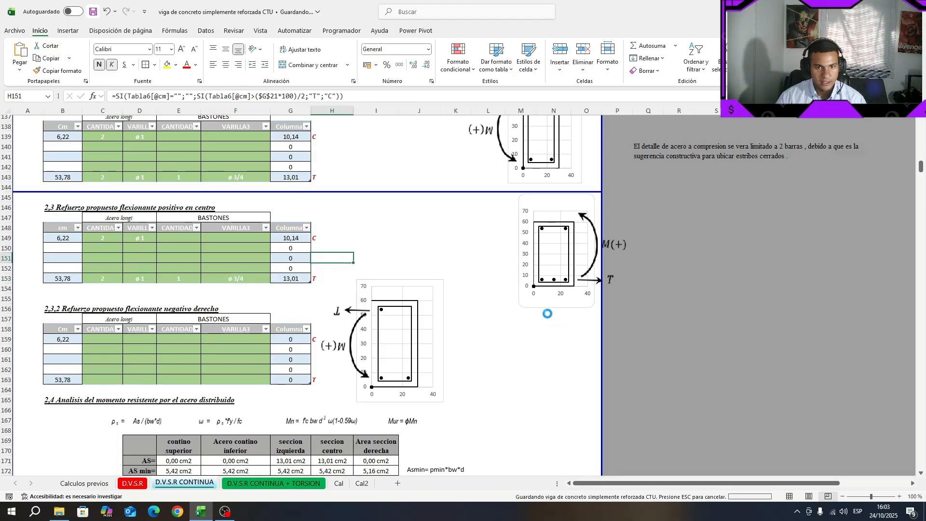
# Step: Enter 2 longitudinal bars of ø 1 in the 6,22 cm compression row of the right negative reinforcement table
pyautogui.scroll(1, 569, 300)
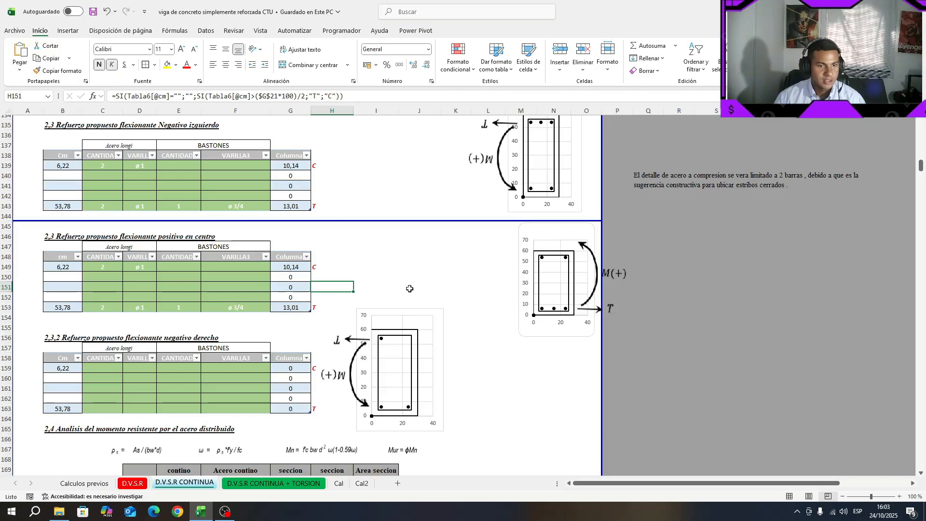
pyautogui.click(381, 278)
pyautogui.scroll(-1, 270, 328)
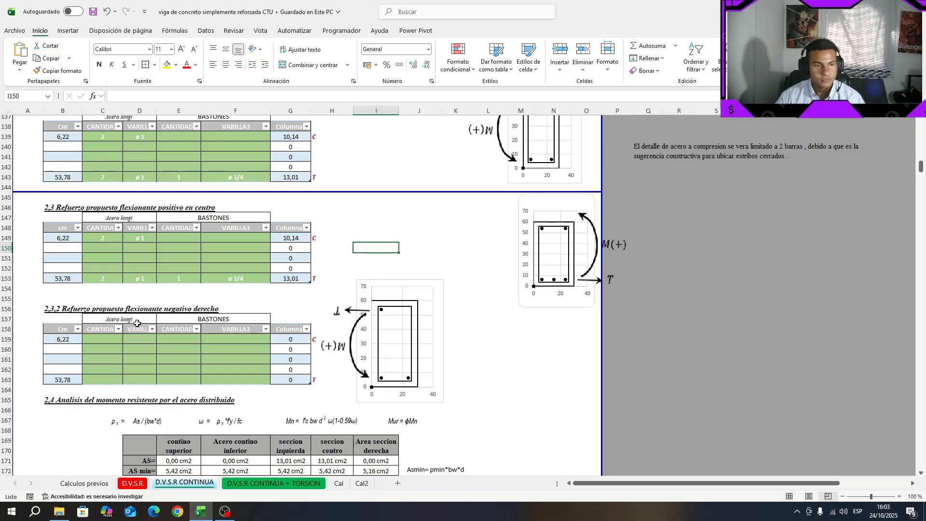
pyautogui.click(108, 340)
pyautogui.write('2')
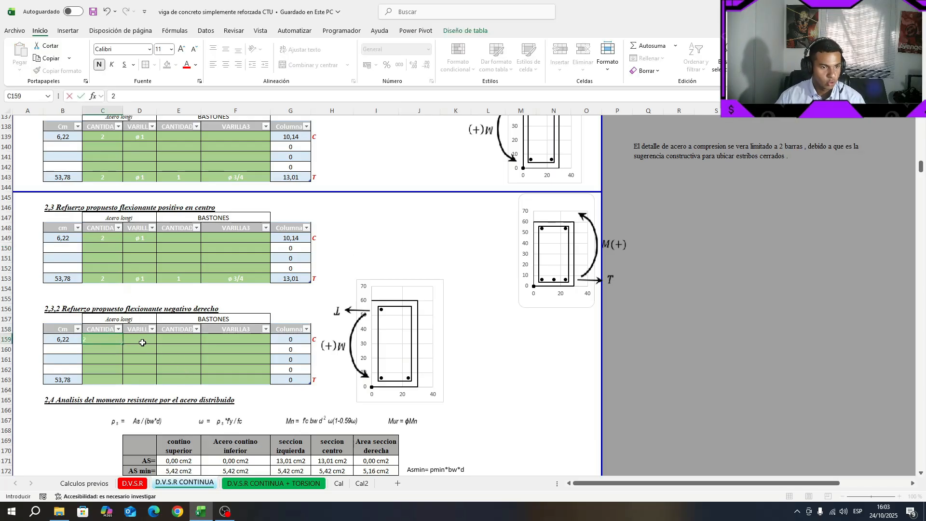
pyautogui.press('Tab')
pyautogui.click(160, 339)
pyautogui.click(139, 399)
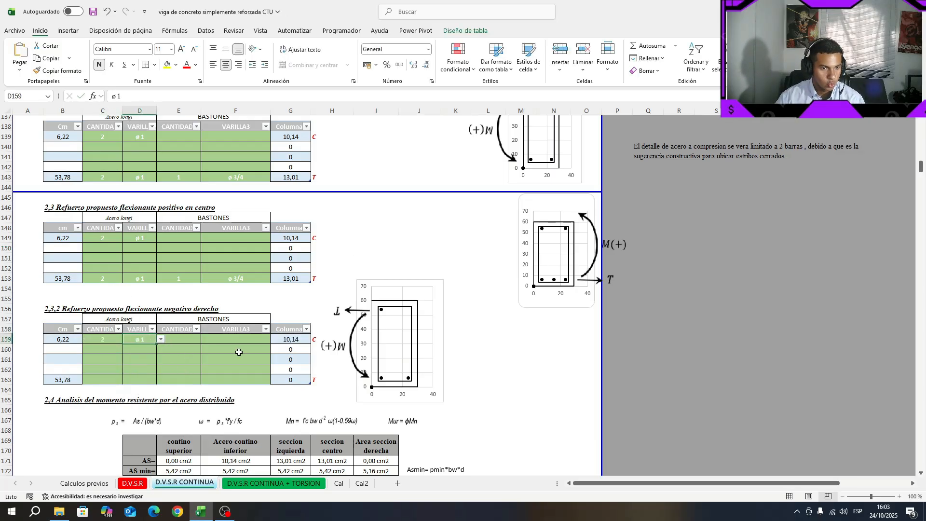
# Step: Enter 2 longitudinal bars of ø 1 in the 53,78 cm tension row of the right negative reinforcement table
pyautogui.click(115, 381)
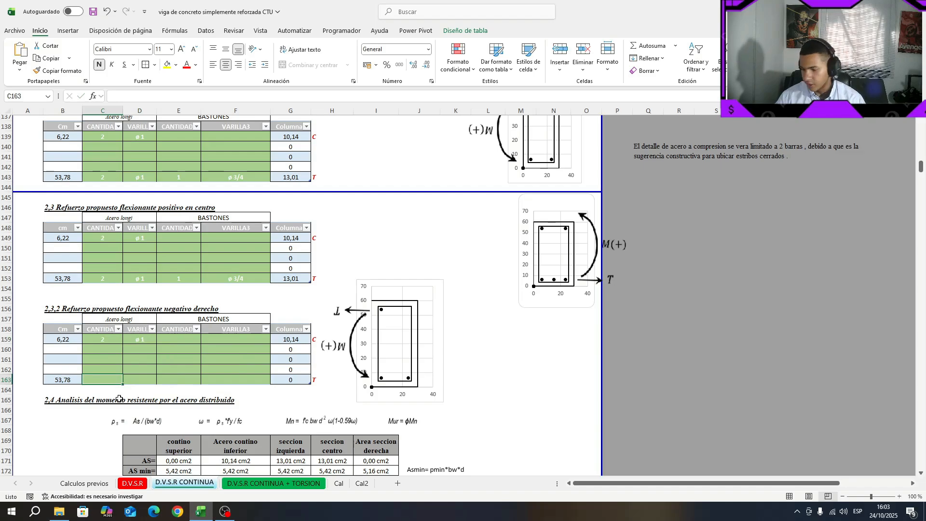
pyautogui.write('2')
pyautogui.press('Tab')
pyautogui.click(161, 380)
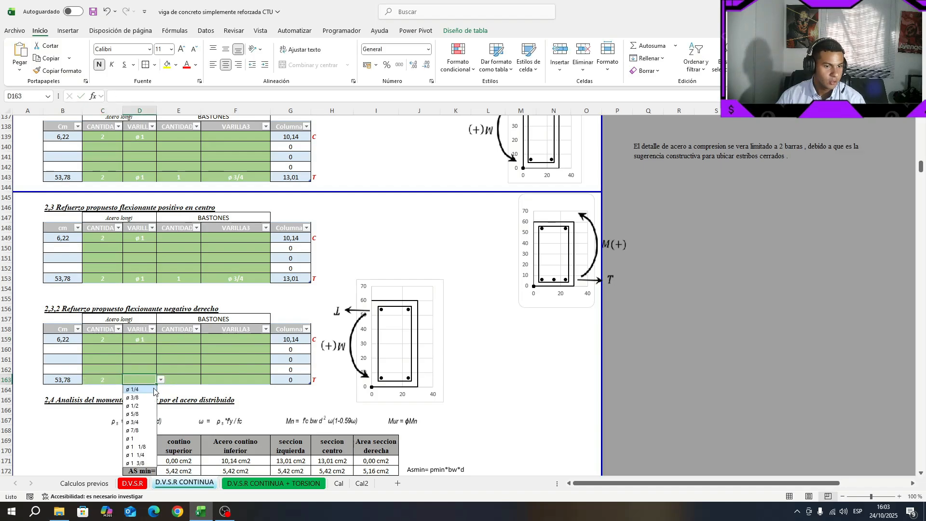
pyautogui.click(130, 438)
# Step: Add 1 ø 3/4 bastón to the 53,78 cm tension row of the right negative reinforcement table and save the workbook
pyautogui.click(189, 379)
pyautogui.write('1')
pyautogui.press('Tab')
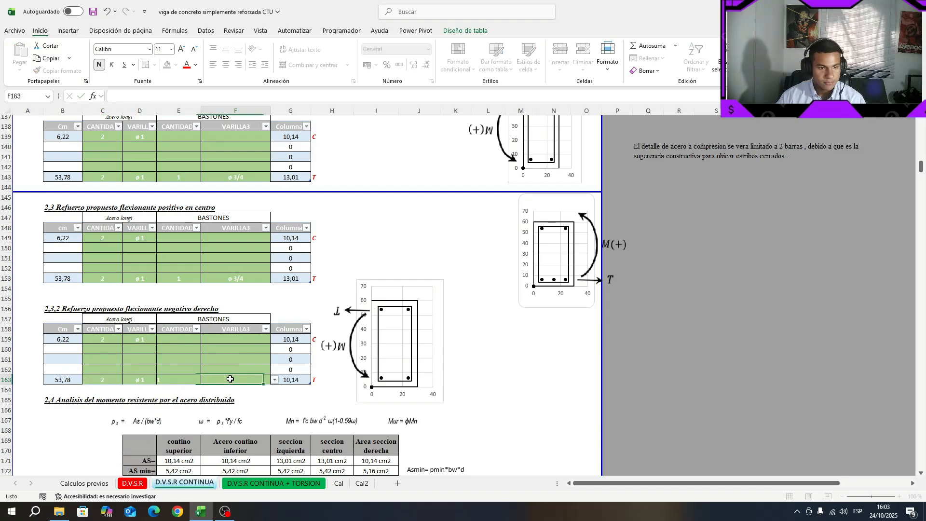
pyautogui.click(274, 379)
pyautogui.click(236, 423)
pyautogui.click(419, 237)
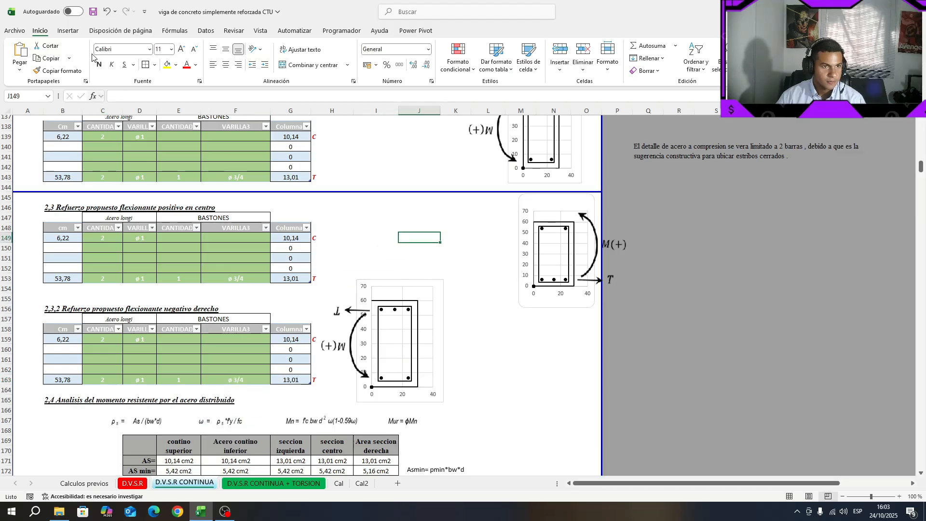
pyautogui.hotkey('ctrl', 's')
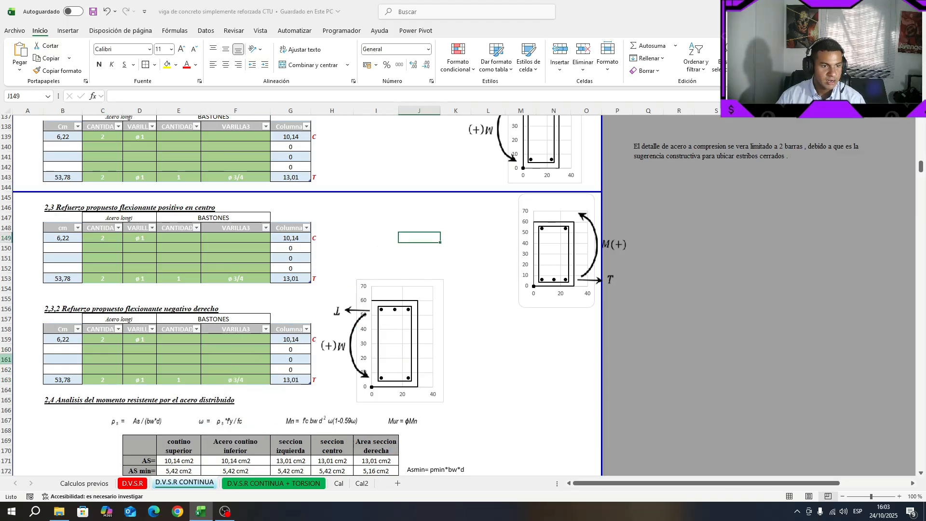
# Step: Enter 48,7 cm as the position of an additional layer just above the 53,78 cm row of the right negative reinforcement table
pyautogui.click(60, 369)
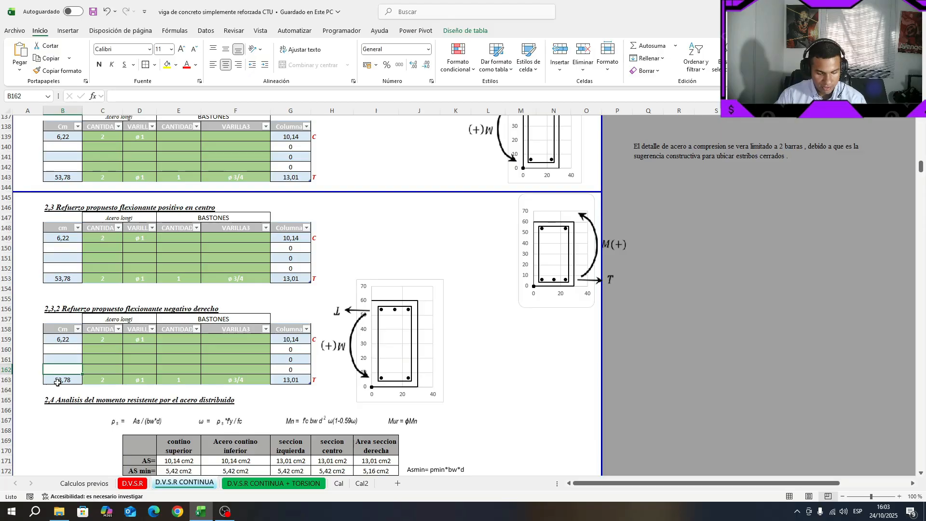
pyautogui.write('48,')
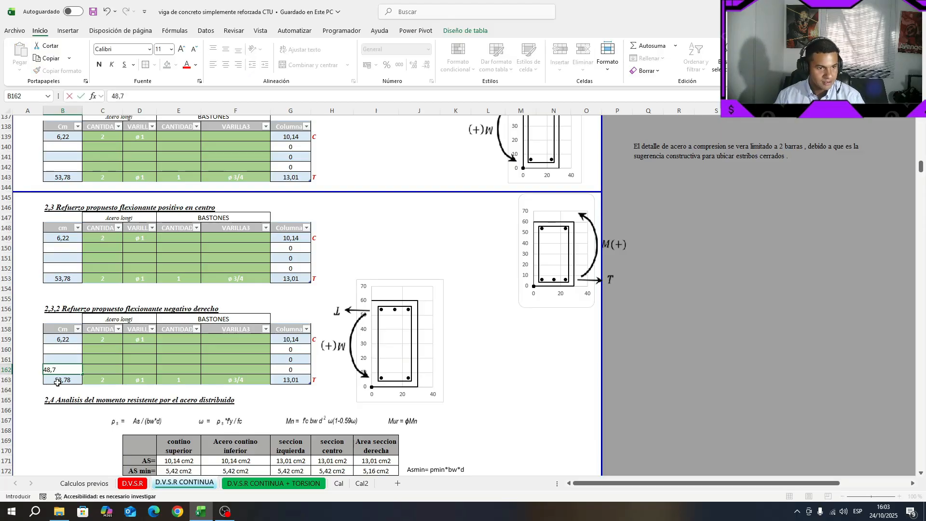
pyautogui.write('7')
pyautogui.press('Tab')
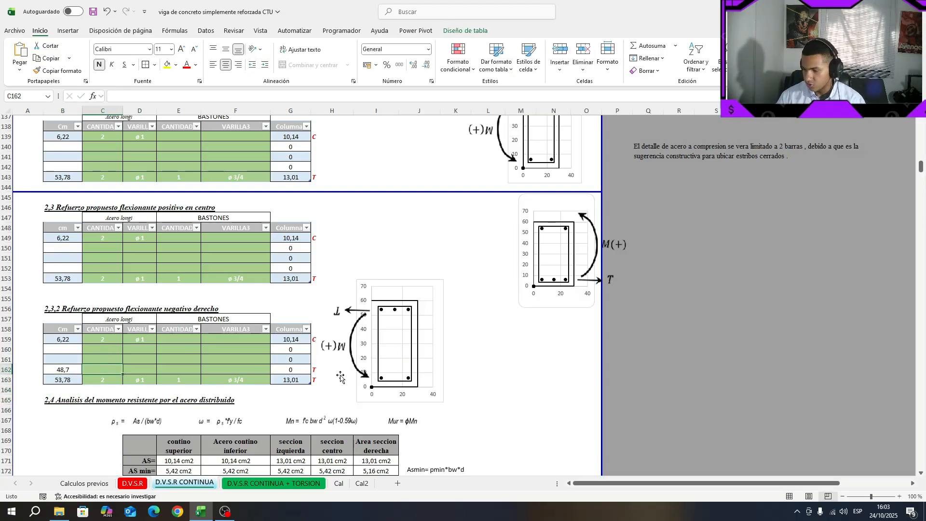
pyautogui.write('2')
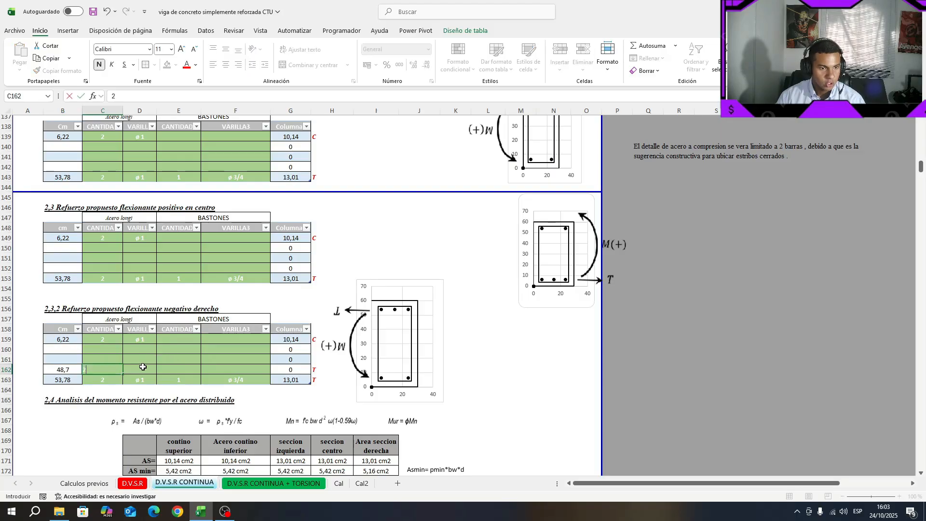
pyautogui.press('Tab')
pyautogui.click(161, 370)
pyautogui.click(140, 429)
pyautogui.click(420, 258)
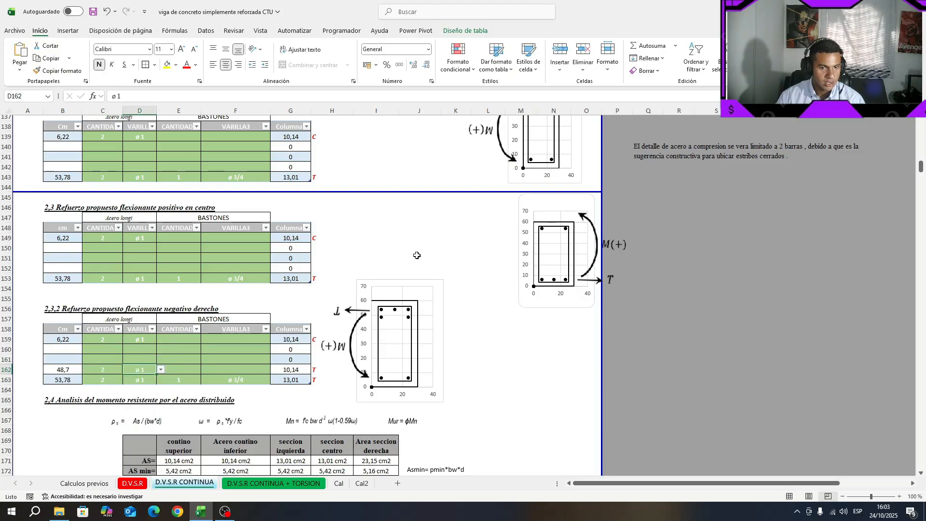
pyautogui.moveTo(125, 373); pyautogui.dragTo(119, 370)
pyautogui.press('Delete')
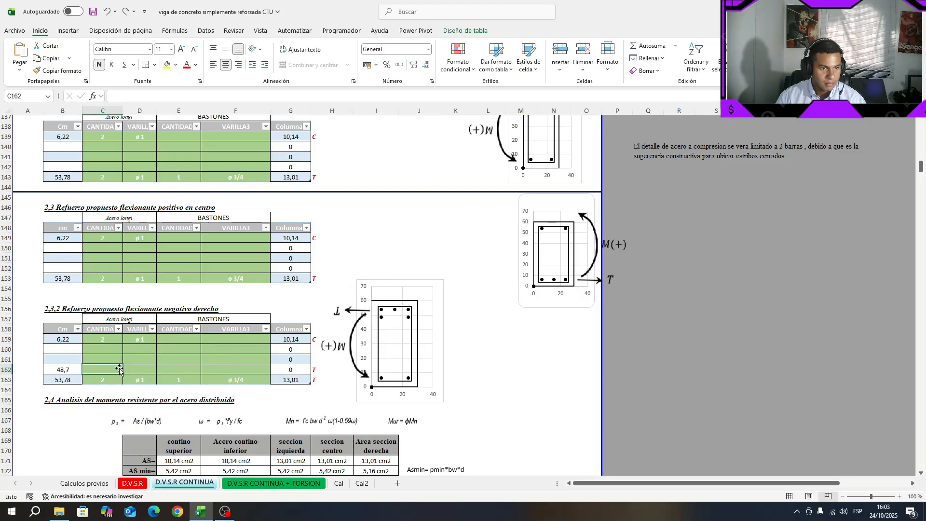
# Step: Add 2 ø 1 bastones to the 48,7 cm row of the right negative reinforcement table and save the workbook
pyautogui.click(168, 367)
pyautogui.write('2')
pyautogui.press('Tab')
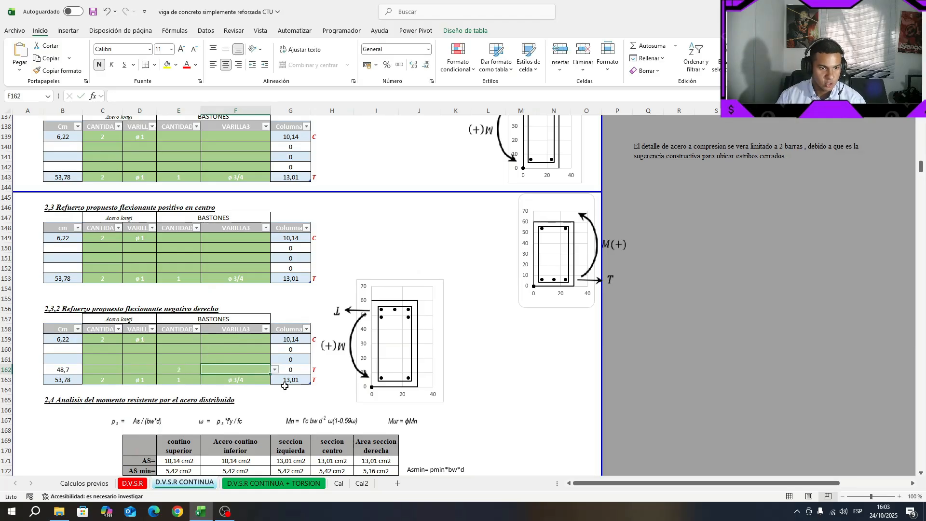
pyautogui.click(276, 370)
pyautogui.click(210, 429)
pyautogui.click(228, 319)
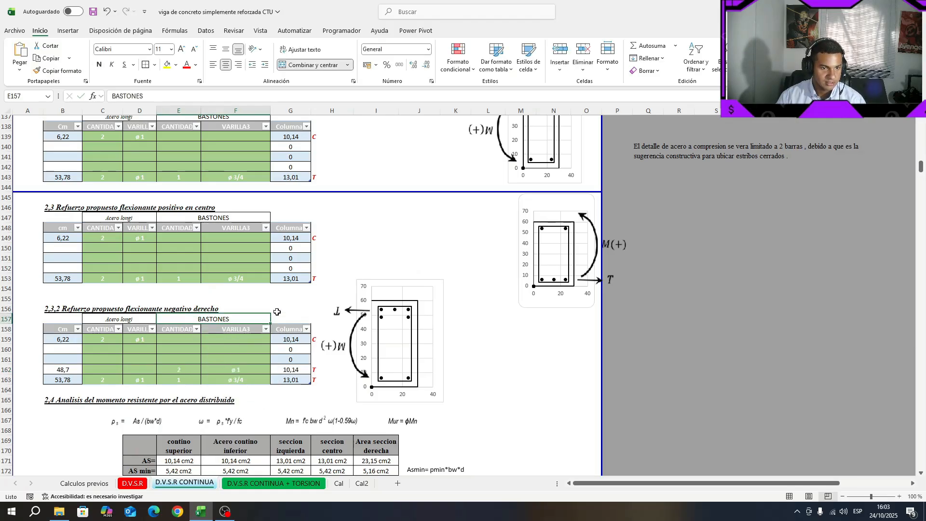
pyautogui.click(419, 258)
pyautogui.click(93, 12)
pyautogui.click(376, 218)
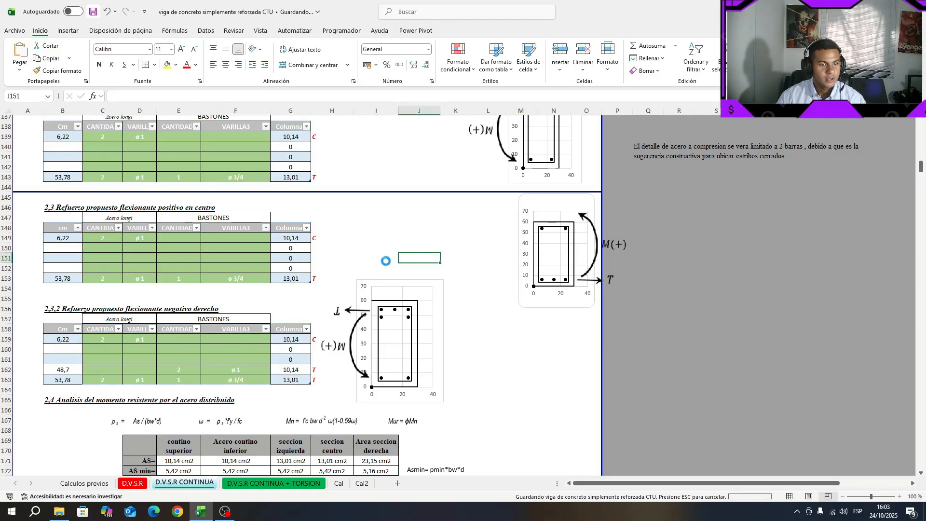
# Step: Examine the resisting moment analysis in section 2,4, including the AS and AS min formulas of the continuous top steel
pyautogui.scroll(-2, 381, 263)
pyautogui.scroll(3, 370, 265)
pyautogui.scroll(-5, 341, 375)
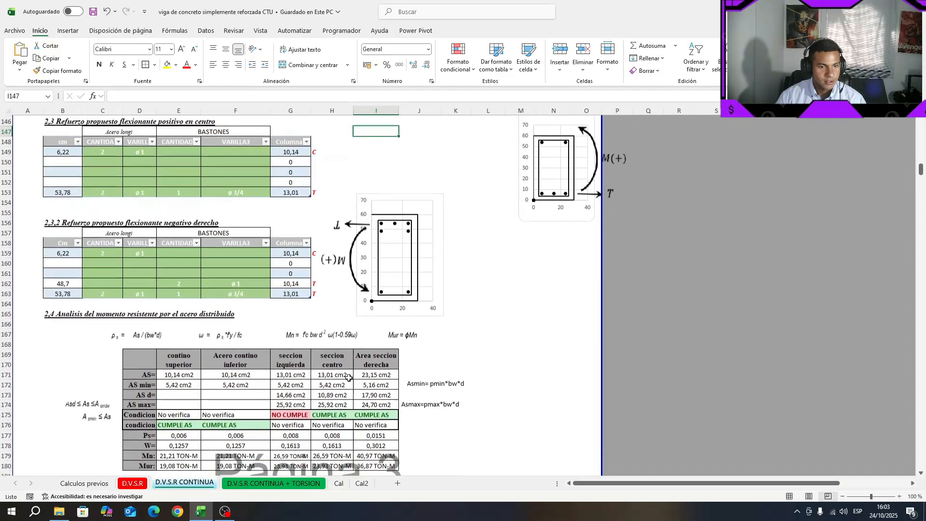
pyautogui.scroll(-1, 337, 374)
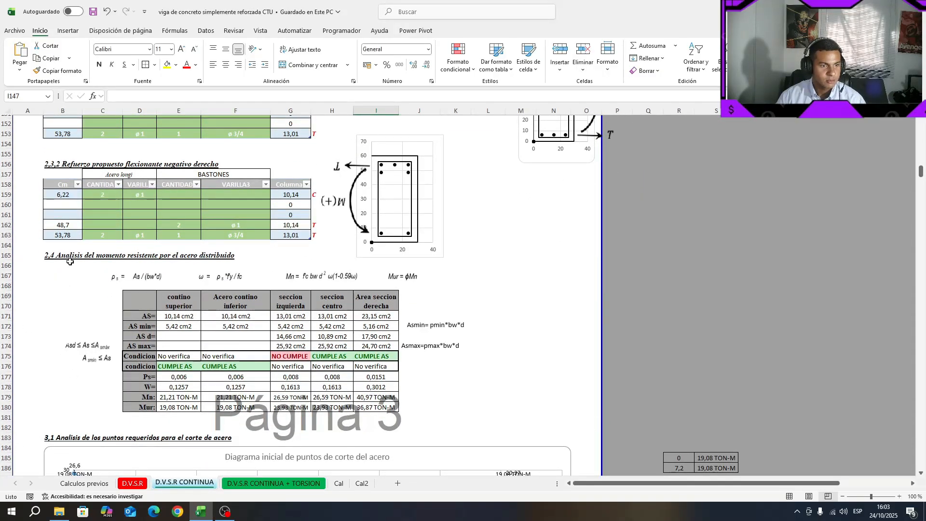
pyautogui.moveTo(55, 258); pyautogui.dragTo(249, 260)
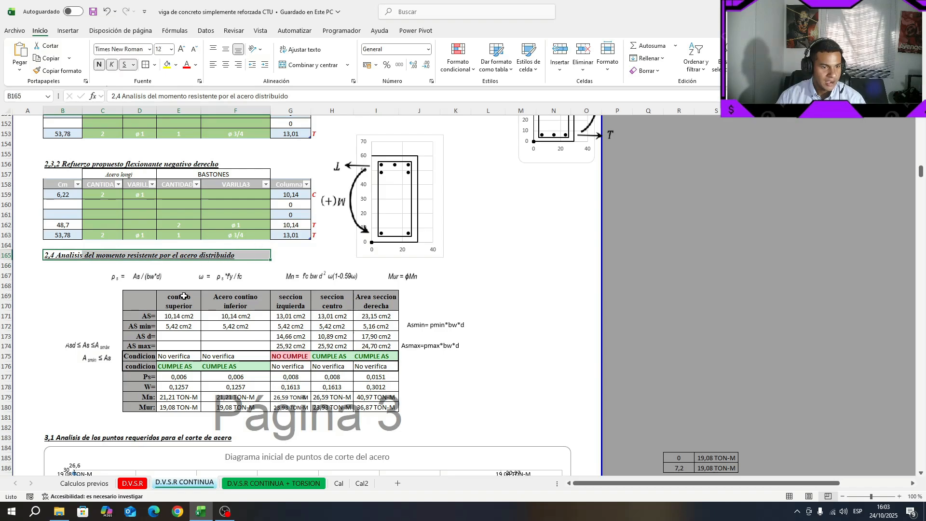
pyautogui.moveTo(183, 296); pyautogui.dragTo(177, 408)
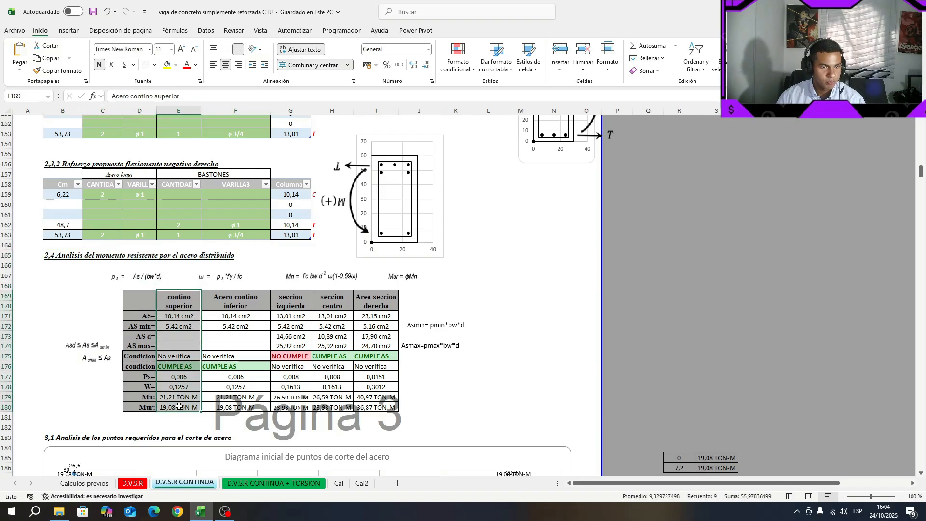
pyautogui.click(182, 327)
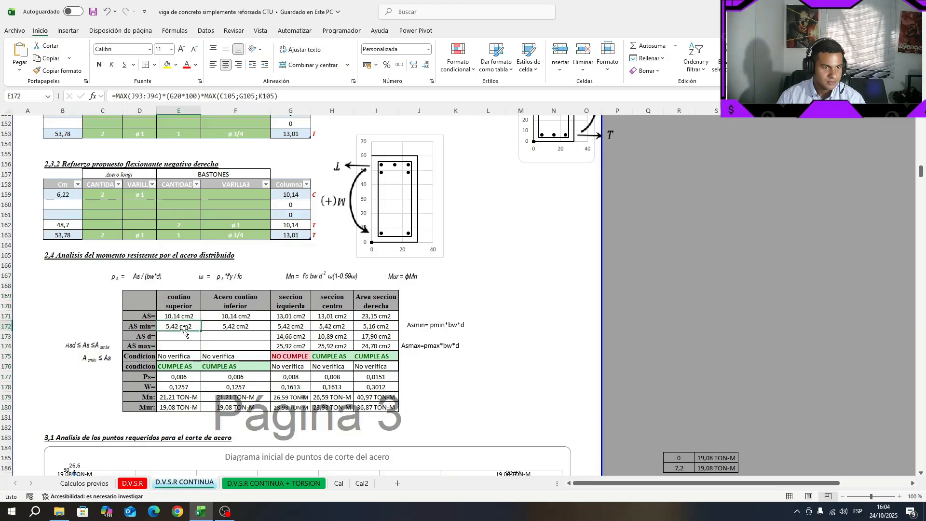
pyautogui.click(174, 318)
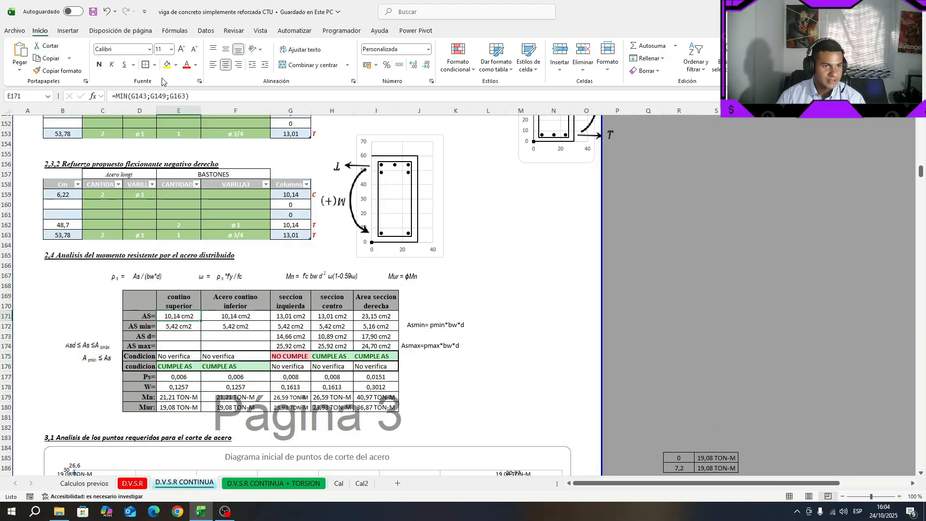
pyautogui.press('F2')
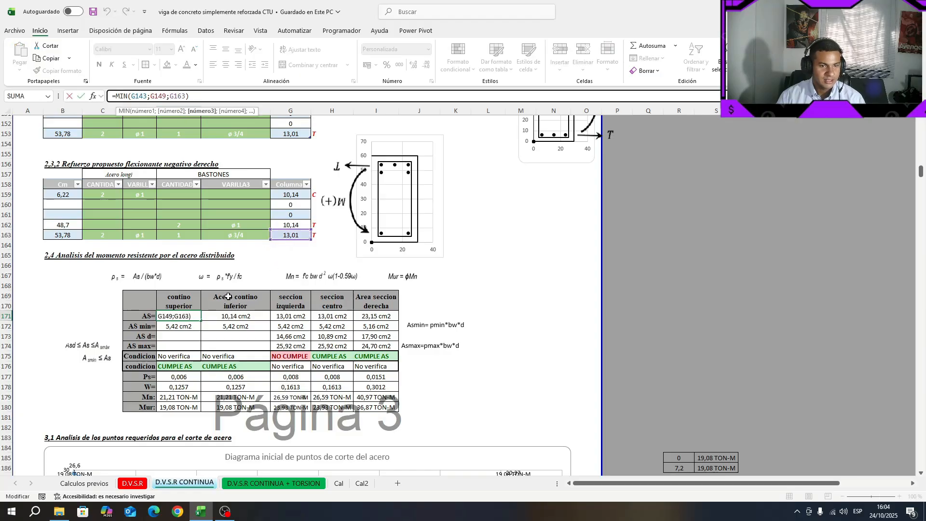
pyautogui.click(190, 319)
pyautogui.scroll(1, 193, 324)
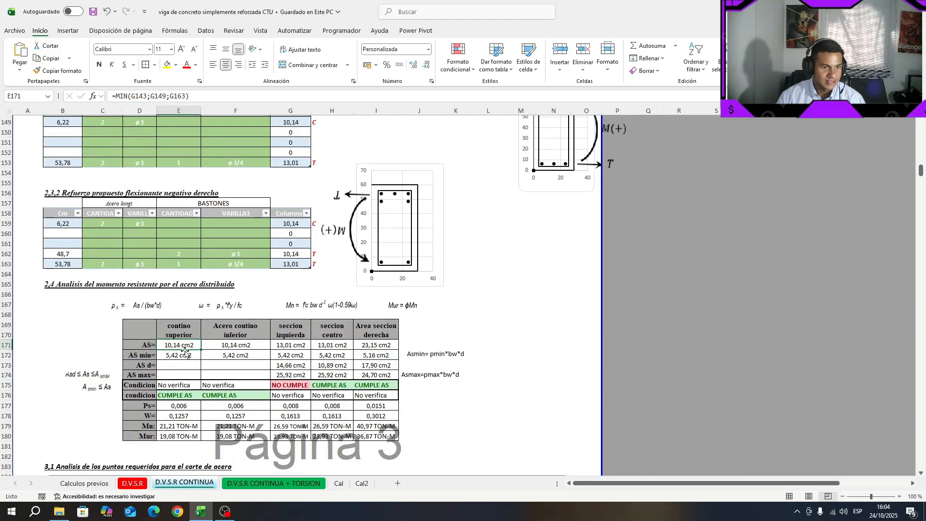
pyautogui.doubleClick(187, 341)
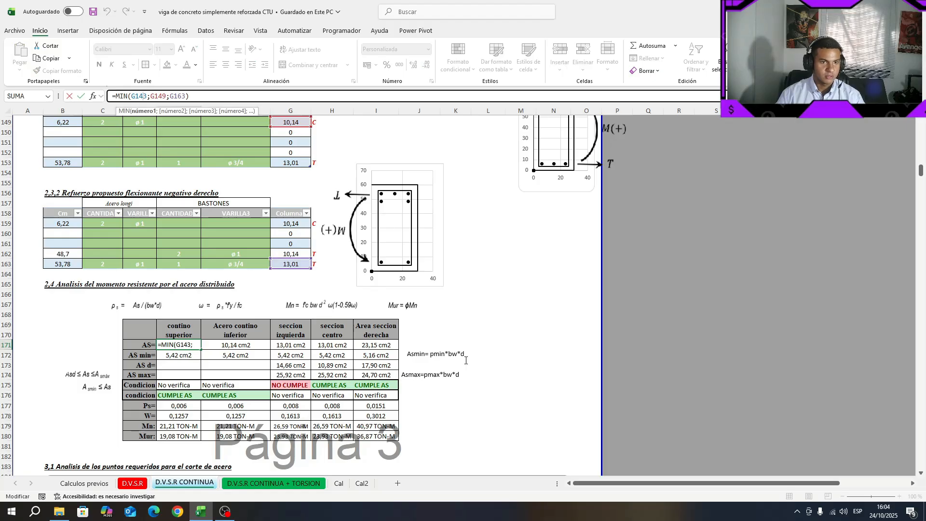
pyautogui.press('Escape')
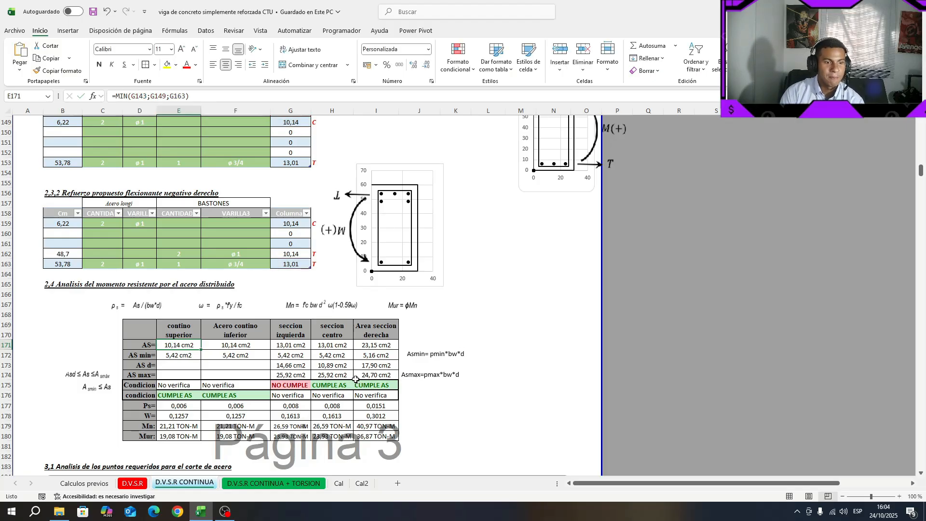
pyautogui.scroll(2, 295, 302)
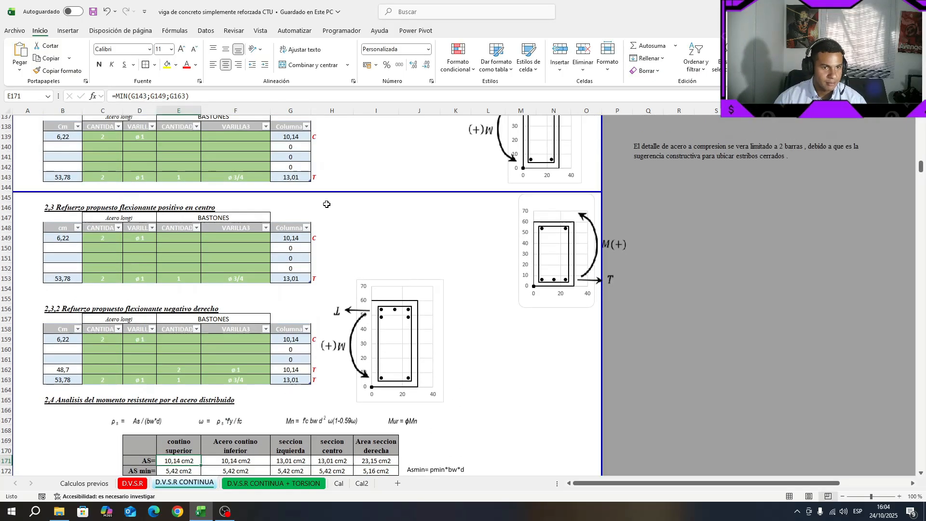
pyautogui.scroll(-2, 296, 302)
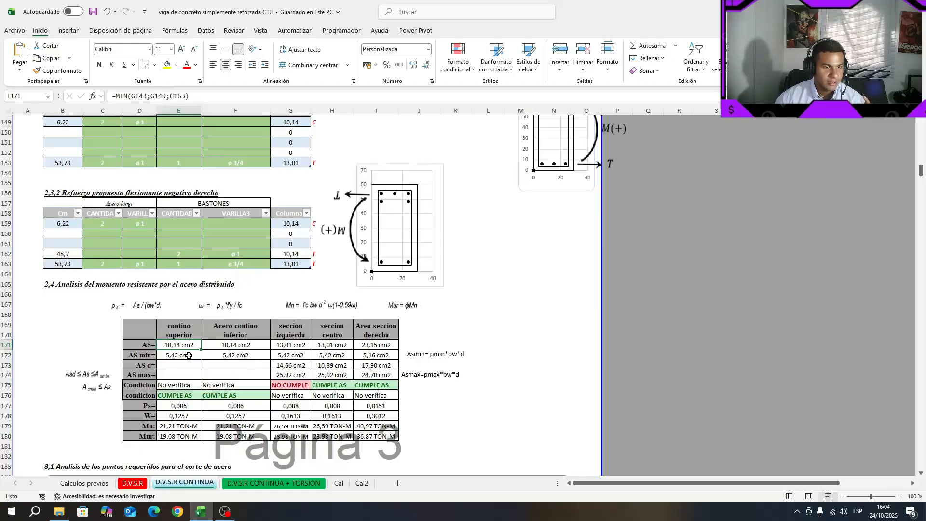
# Step: Trace the continuous top steel's AS min to the left support data in section 2,2 and review the top steel and left section conditions
pyautogui.click(189, 356)
pyautogui.scroll(16, 171, 362)
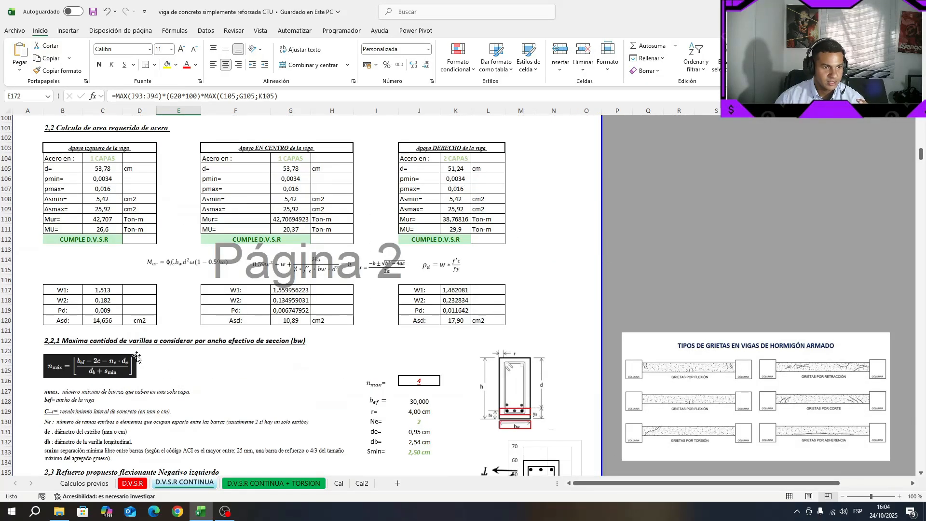
pyautogui.scroll(2, 137, 358)
pyautogui.click(104, 238)
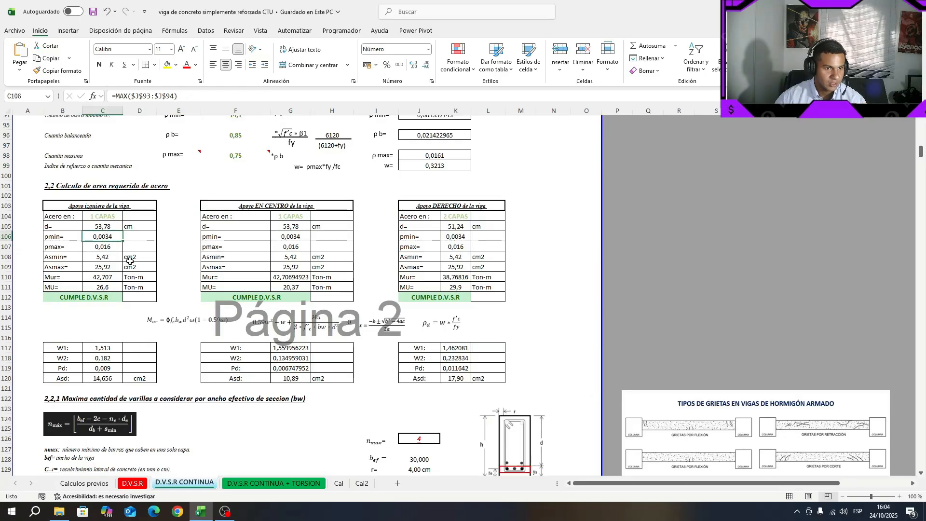
pyautogui.click(112, 258)
pyautogui.scroll(-18, 260, 414)
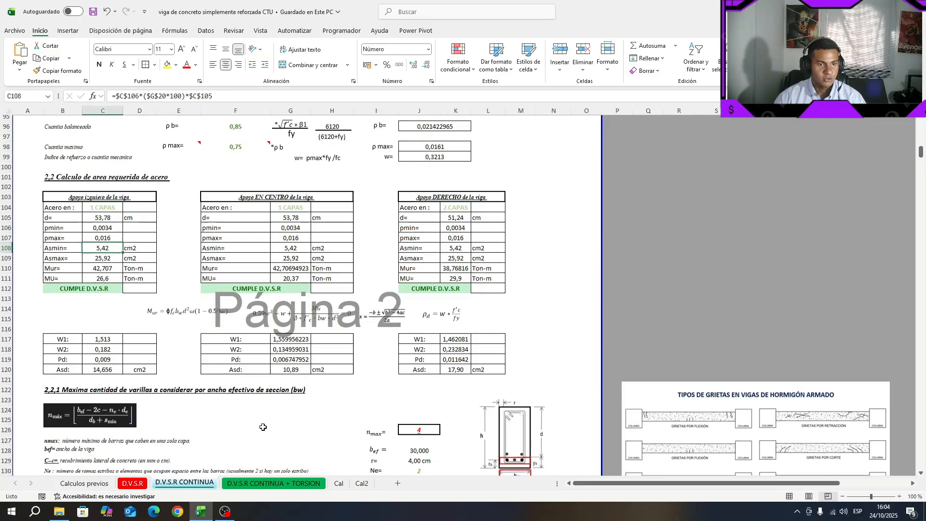
pyautogui.click(190, 397)
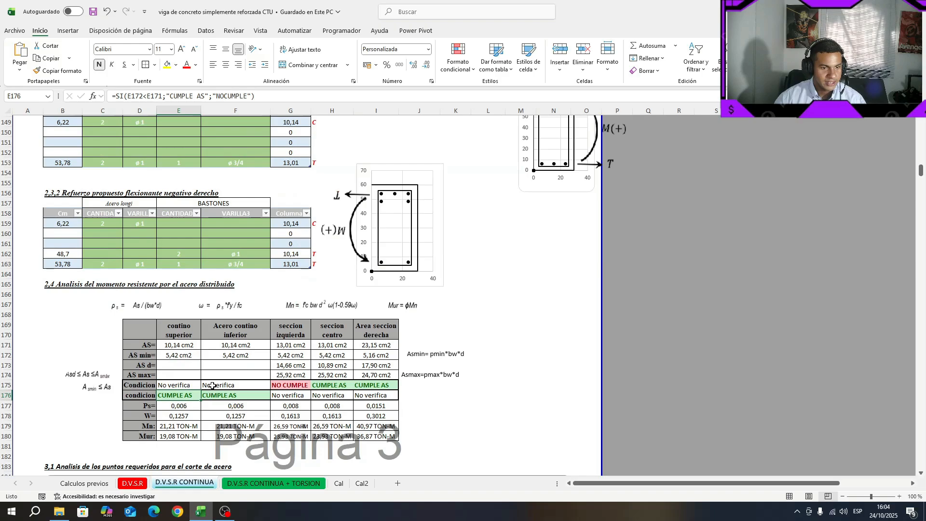
pyautogui.click(240, 333)
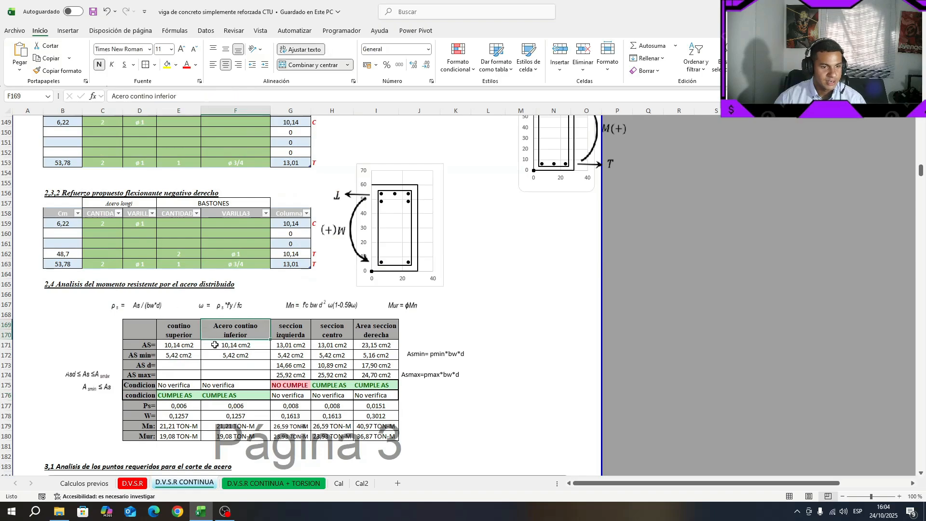
pyautogui.click(297, 336)
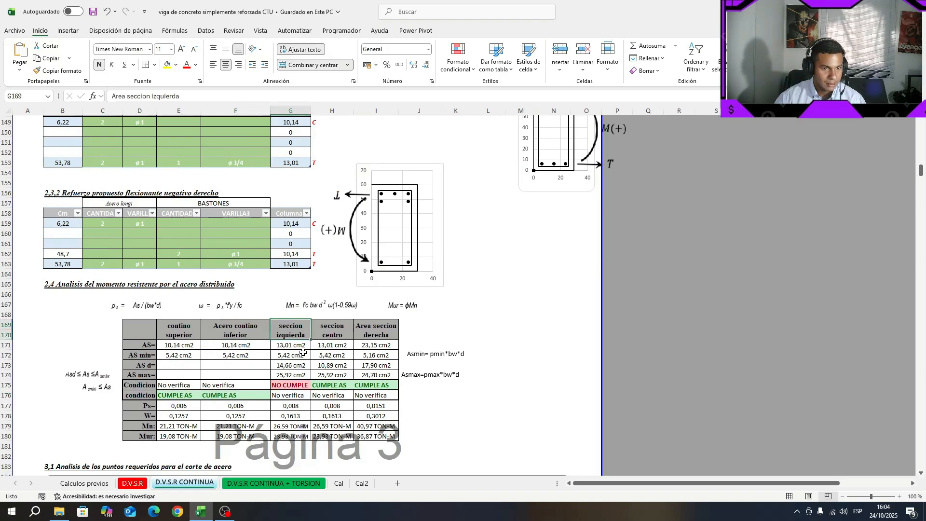
pyautogui.click(302, 385)
# Step: Set the number of ø 3/4 bastones to 2 in the 53,78 cm tension row of the left negative reinforcement table
pyautogui.scroll(1, 284, 392)
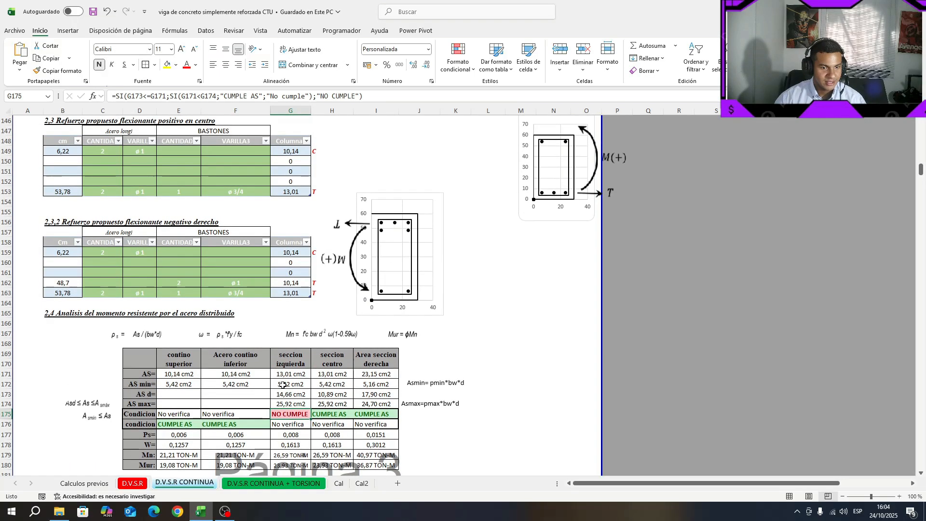
pyautogui.scroll(5, 278, 389)
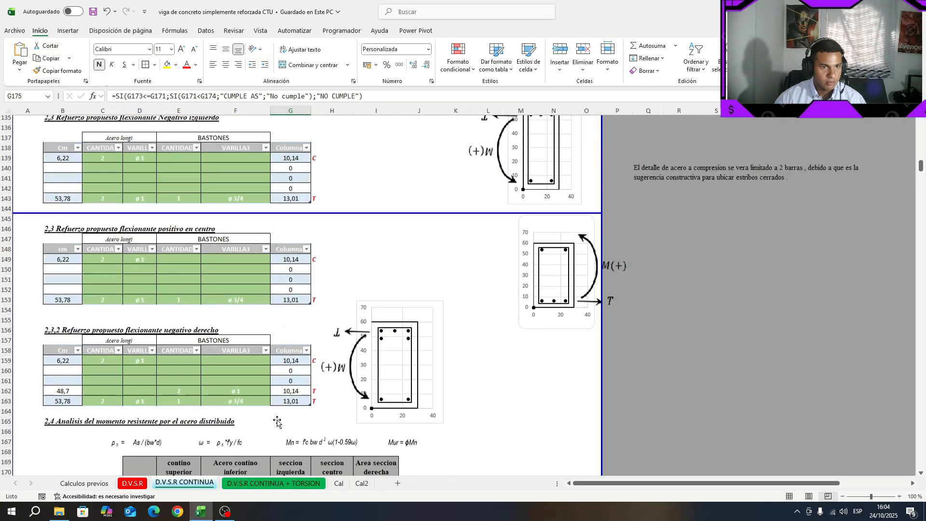
pyautogui.scroll(1, 288, 418)
pyautogui.click(179, 264)
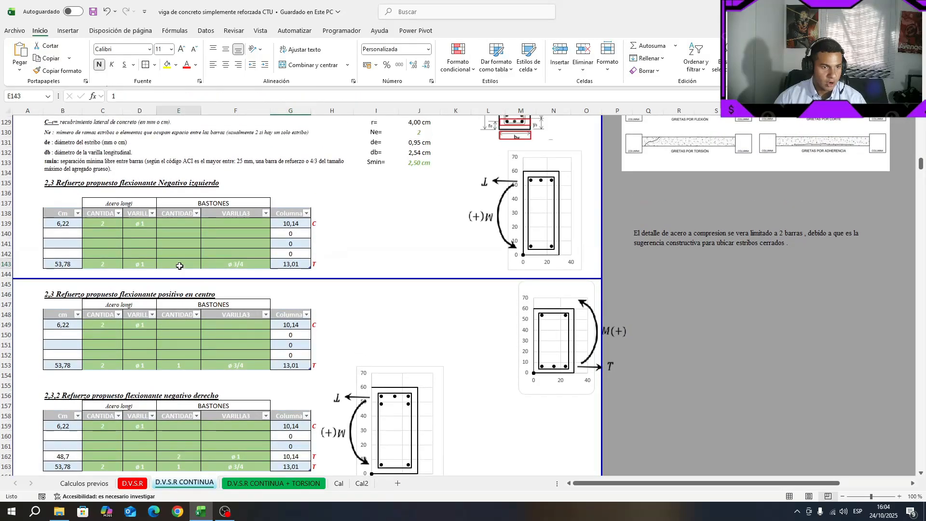
pyautogui.write('2')
pyautogui.press('Return')
# Step: Review the left, centre and right sections in table 2,4, including the left section's condition, AS min and AS max formulas
pyautogui.scroll(-7, 343, 314)
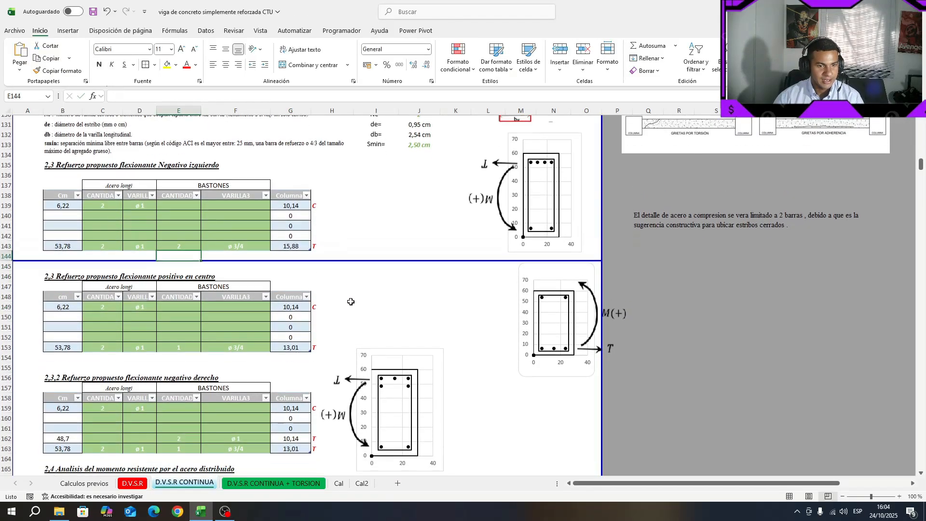
pyautogui.click(294, 381)
pyautogui.scroll(7, 294, 380)
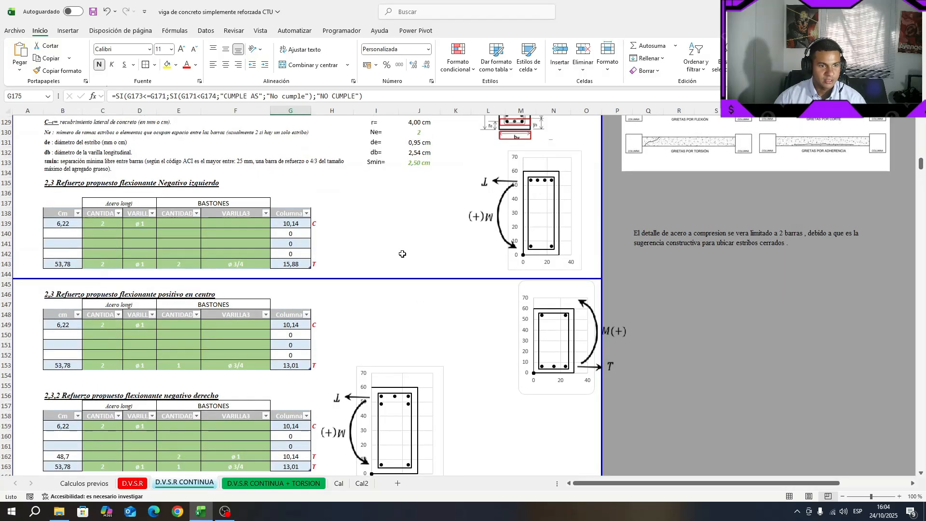
pyautogui.moveTo(68, 254); pyautogui.dragTo(290, 253)
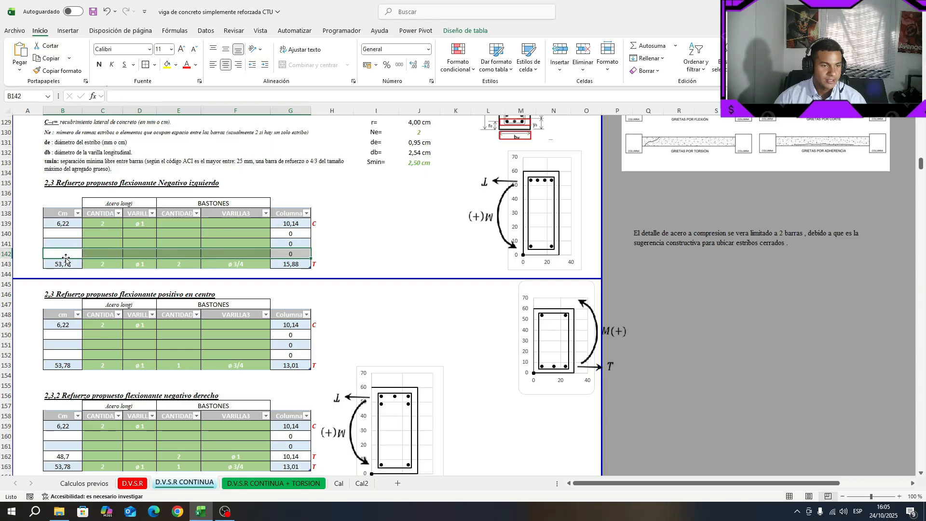
pyautogui.scroll(-8, 344, 253)
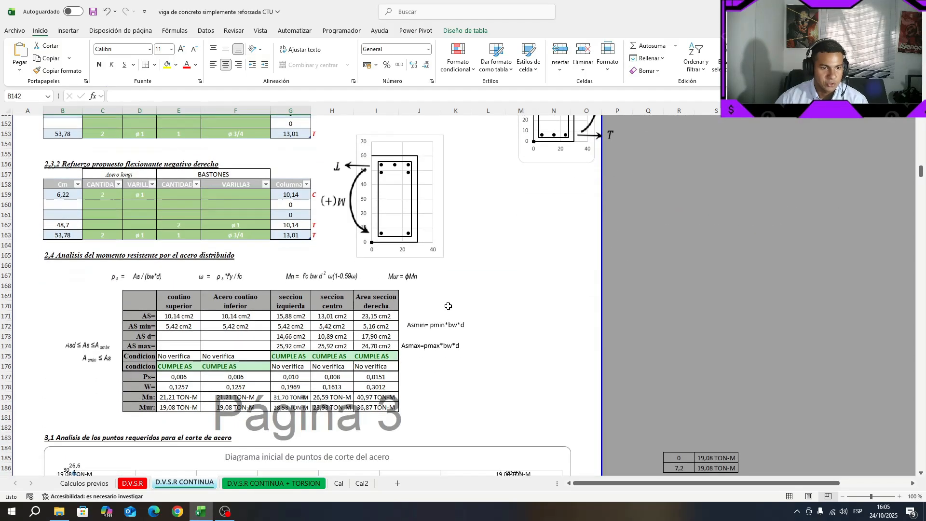
pyautogui.click(304, 306)
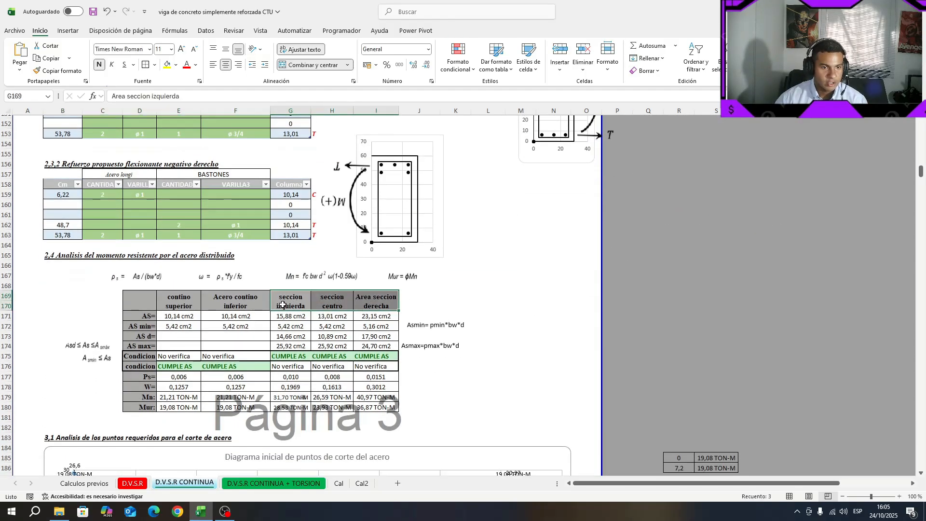
pyautogui.click(326, 302)
pyautogui.click(377, 303)
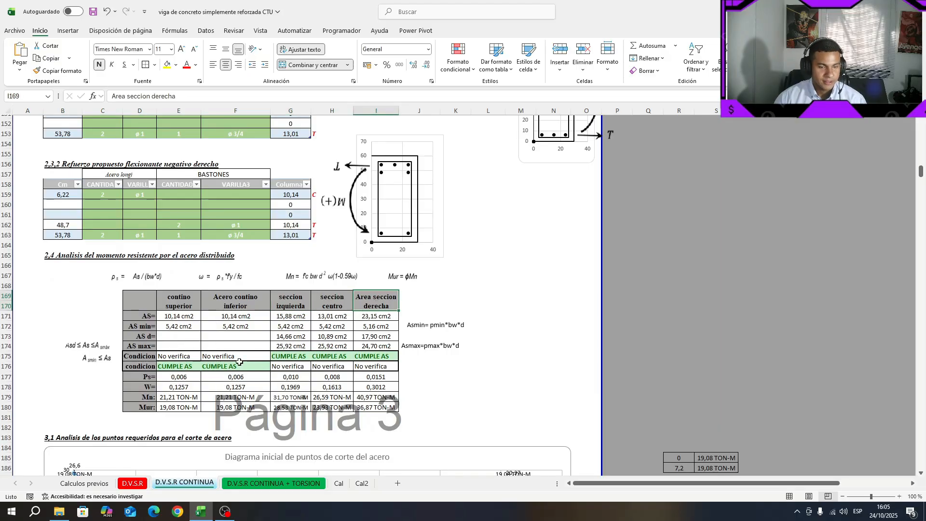
pyautogui.click(301, 326)
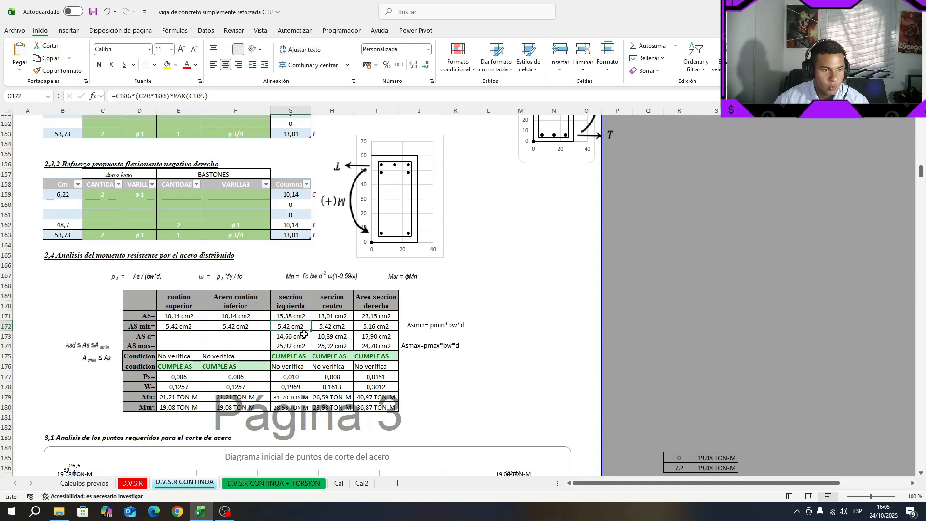
pyautogui.click(289, 346)
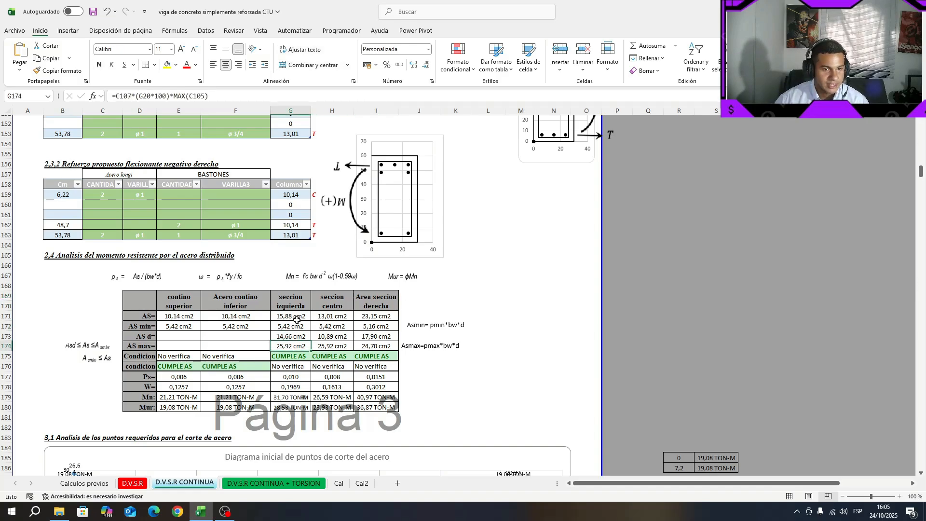
# Step: Save the workbook and review the initial diagram of steel cut-off points in section 3,1
pyautogui.click(93, 11)
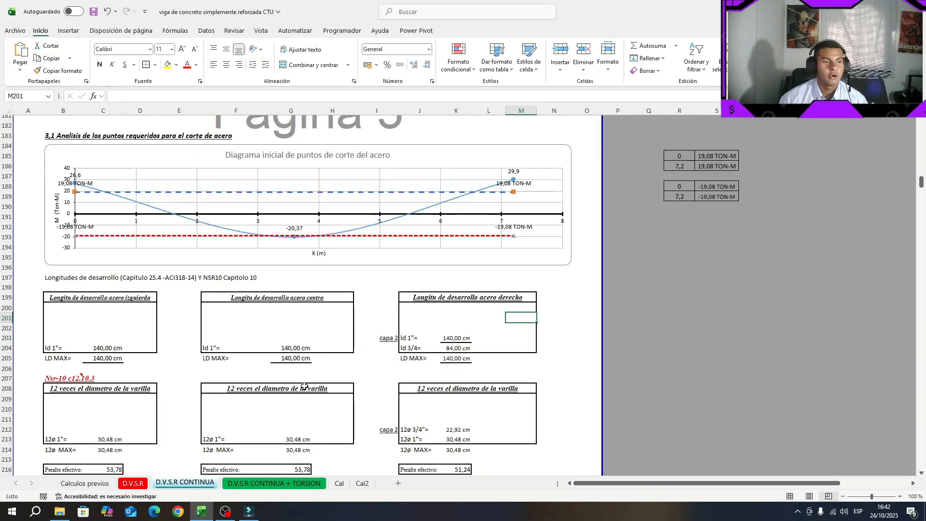
pyautogui.scroll(1, 247, 304)
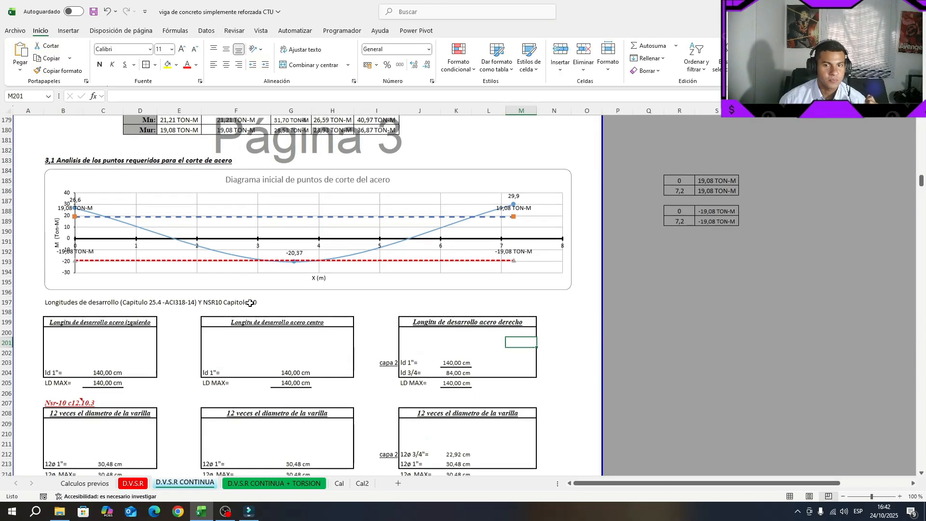
pyautogui.click(231, 184)
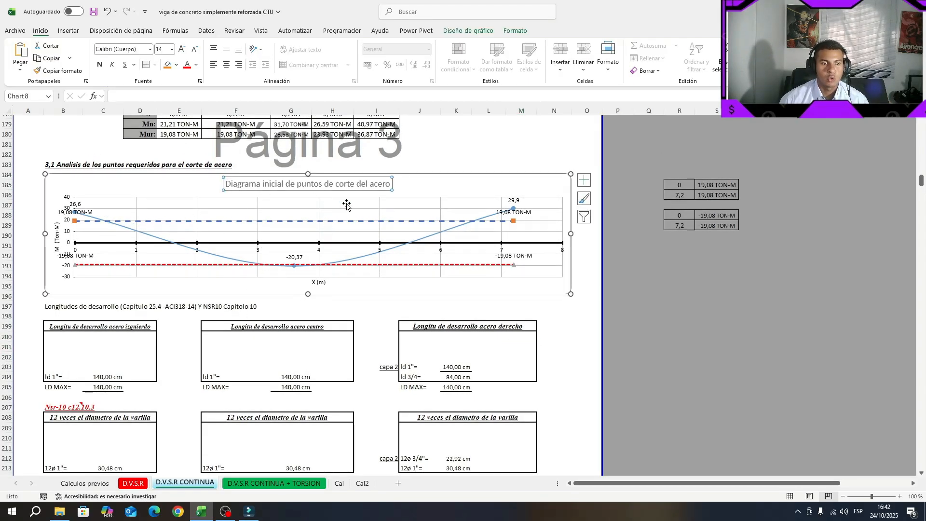
pyautogui.click(618, 296)
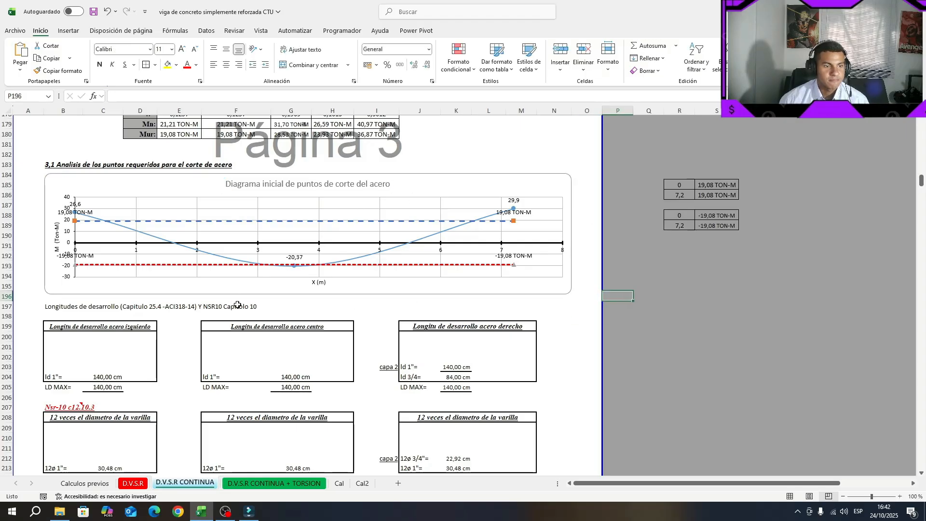
pyautogui.scroll(-2, 237, 305)
pyautogui.scroll(2, 235, 303)
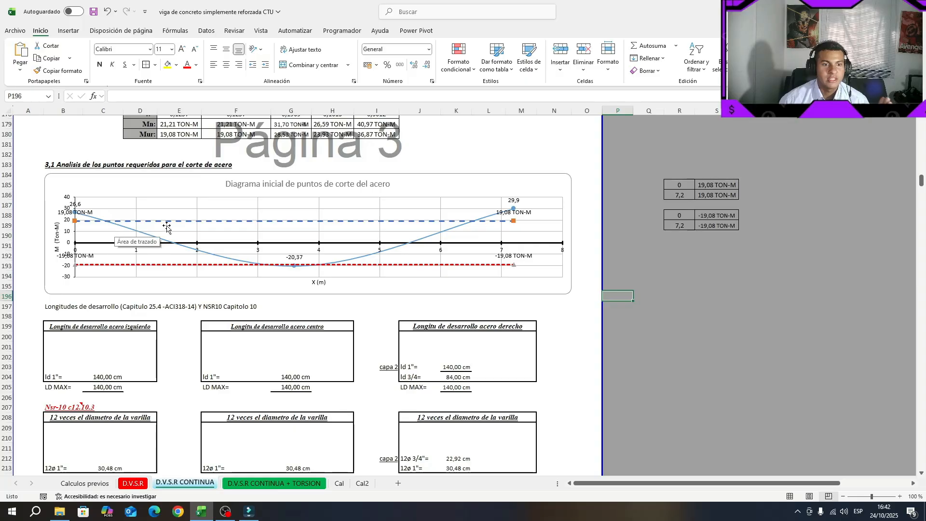
# Step: Examine the development length tables for the left, centre and right steel, including the left ld 1" formula
pyautogui.scroll(-3, 193, 246)
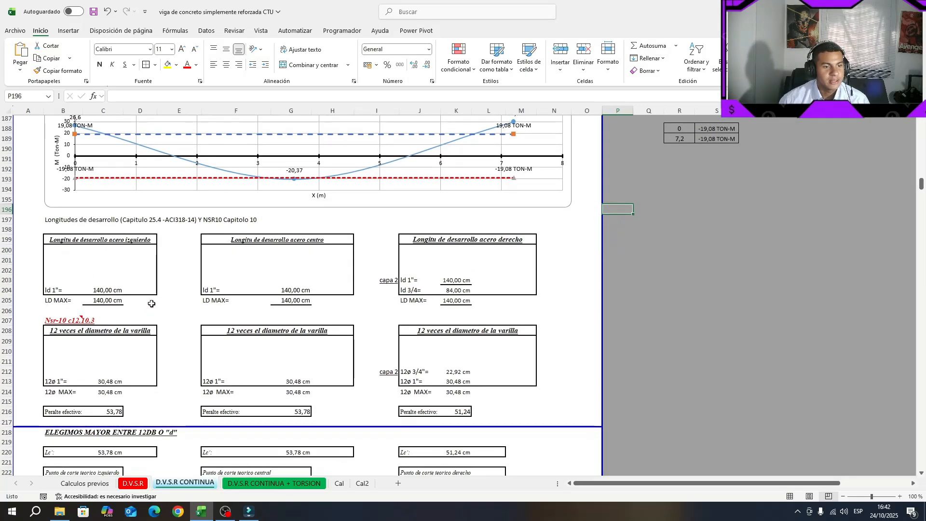
pyautogui.click(103, 290)
pyautogui.scroll(-2, 178, 338)
pyautogui.scroll(2, 178, 338)
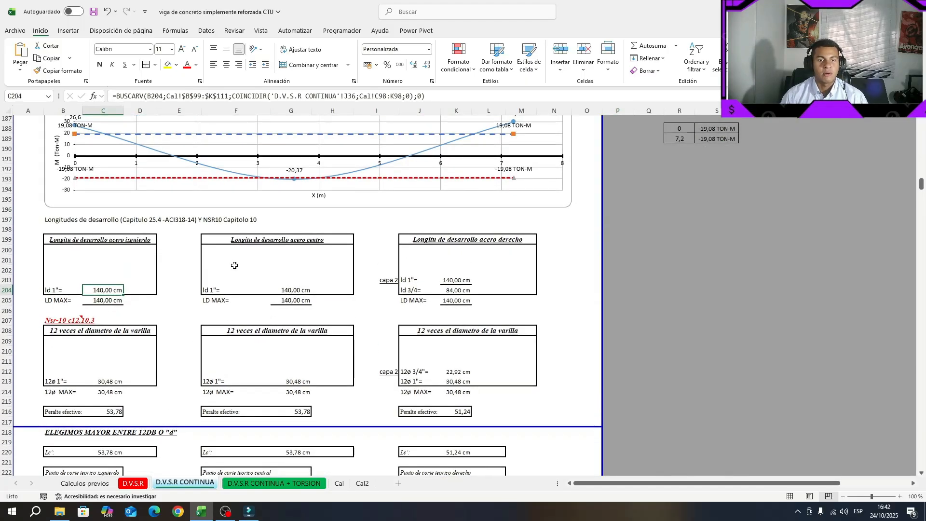
pyautogui.scroll(-1, 234, 266)
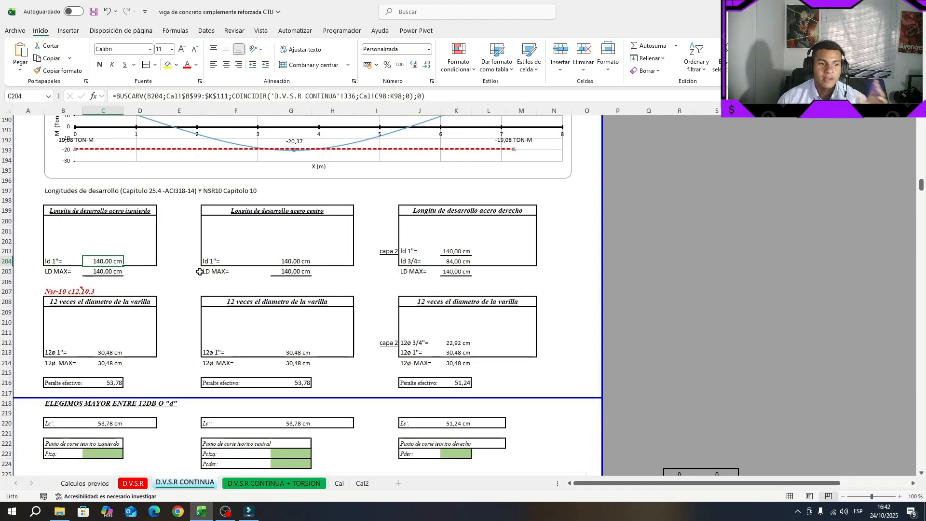
pyautogui.scroll(-1, 193, 294)
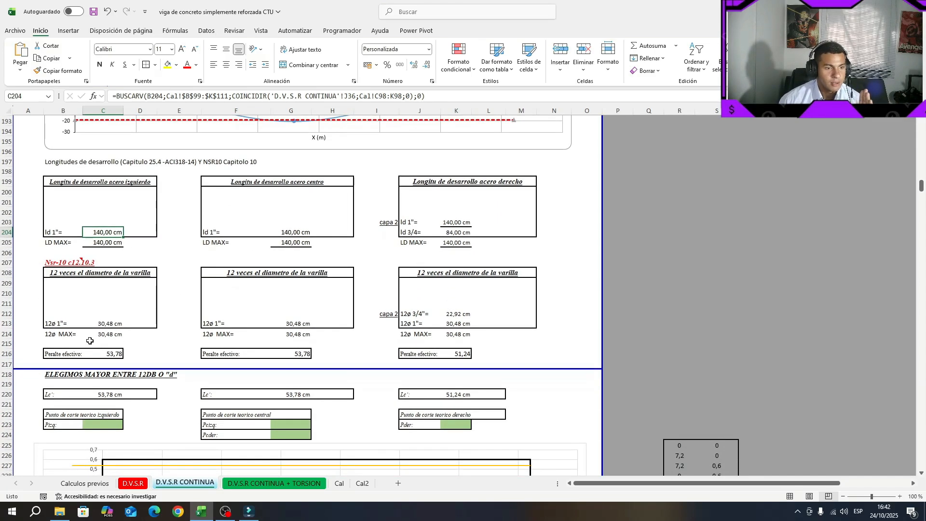
# Step: Check the 12-bar-diameter lengths of the left, centre and right sections, including their formulas, and save the workbook
pyautogui.click(77, 187)
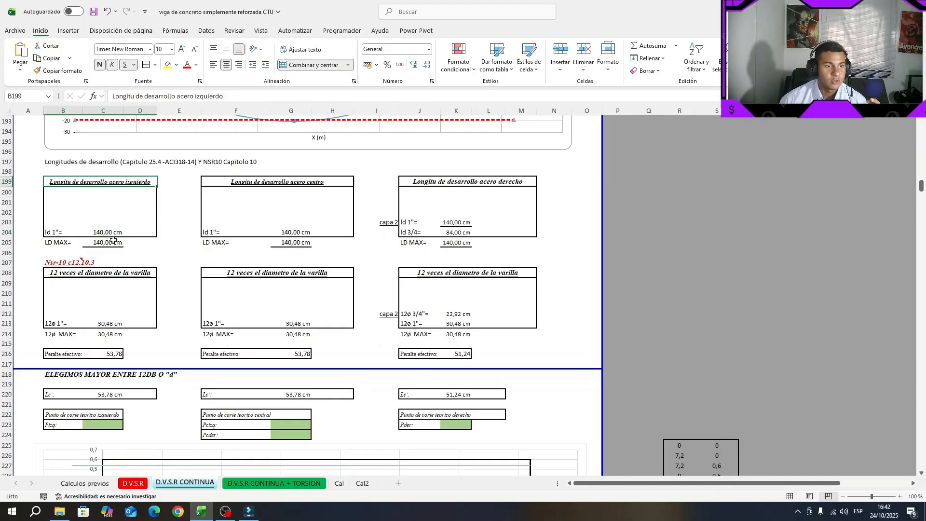
pyautogui.click(60, 273)
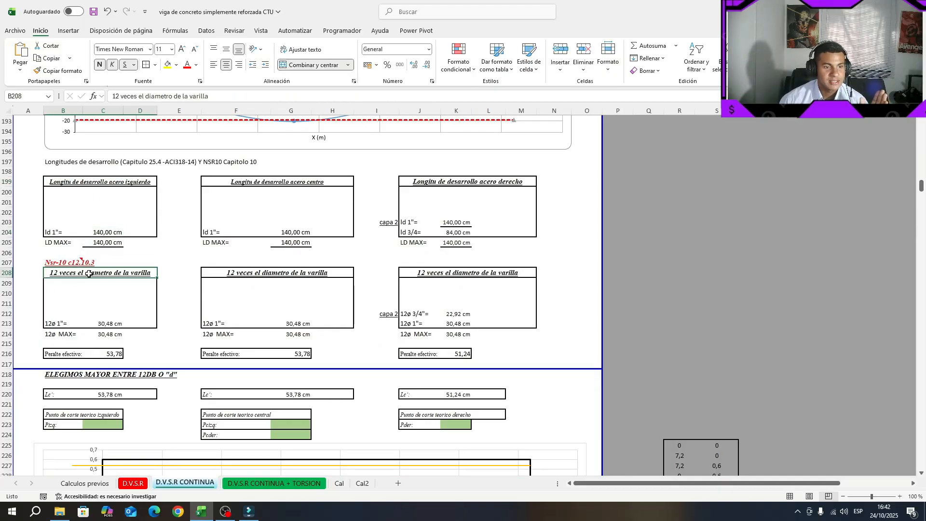
pyautogui.click(107, 325)
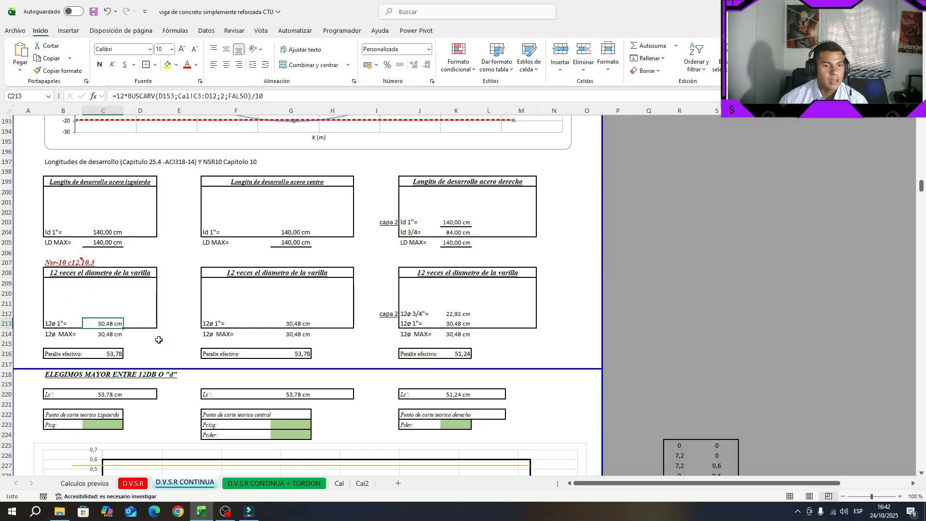
pyautogui.moveTo(456, 314); pyautogui.dragTo(456, 324)
pyautogui.click(307, 319)
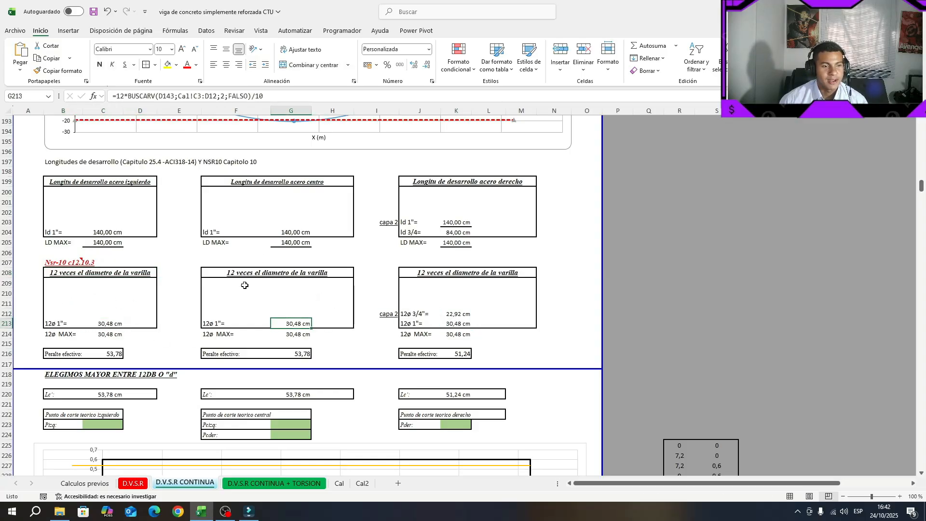
pyautogui.hotkey('ctrl', 's')
pyautogui.click(269, 285)
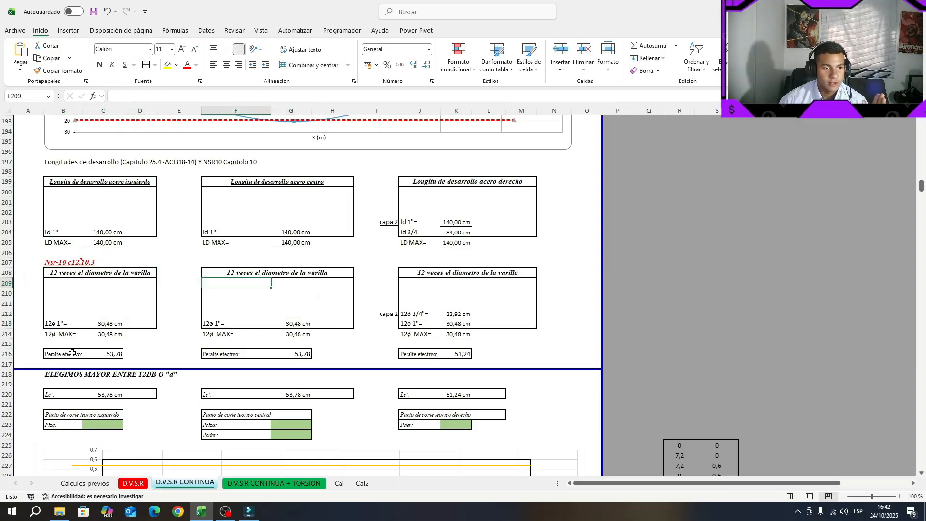
# Step: Review the effective depths of the three sections and the rule for choosing the greater of 12DB or "d"
pyautogui.moveTo(59, 353); pyautogui.dragTo(455, 353)
pyautogui.click(455, 354)
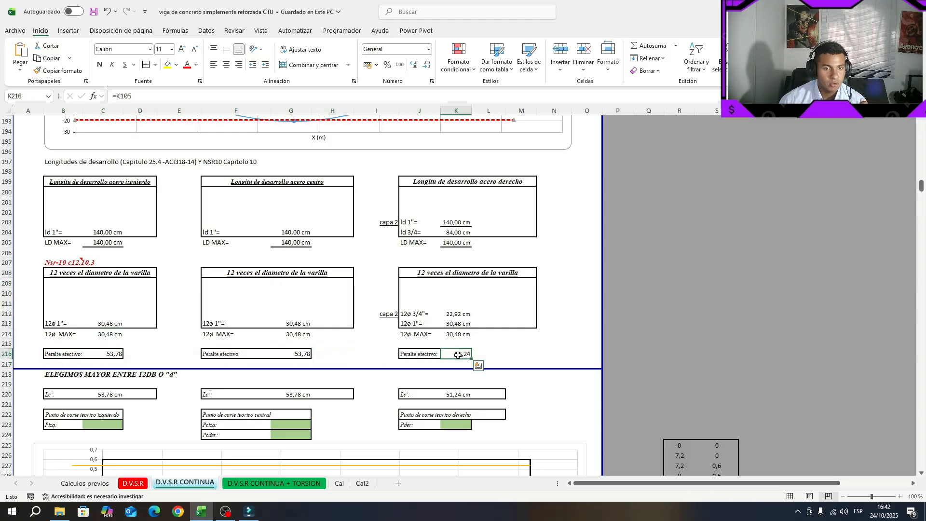
pyautogui.click(297, 353)
pyautogui.scroll(-1, 298, 357)
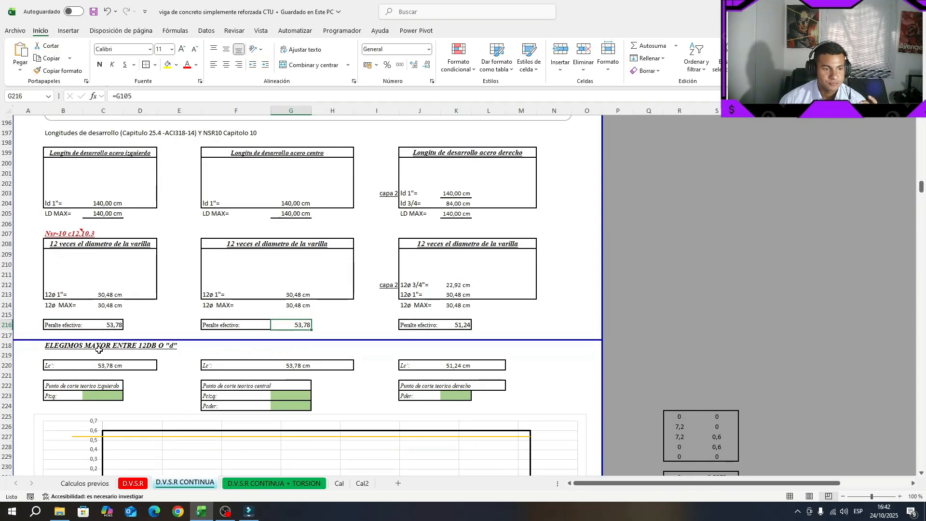
pyautogui.scroll(-1, 297, 357)
pyautogui.moveTo(41, 319); pyautogui.dragTo(175, 317)
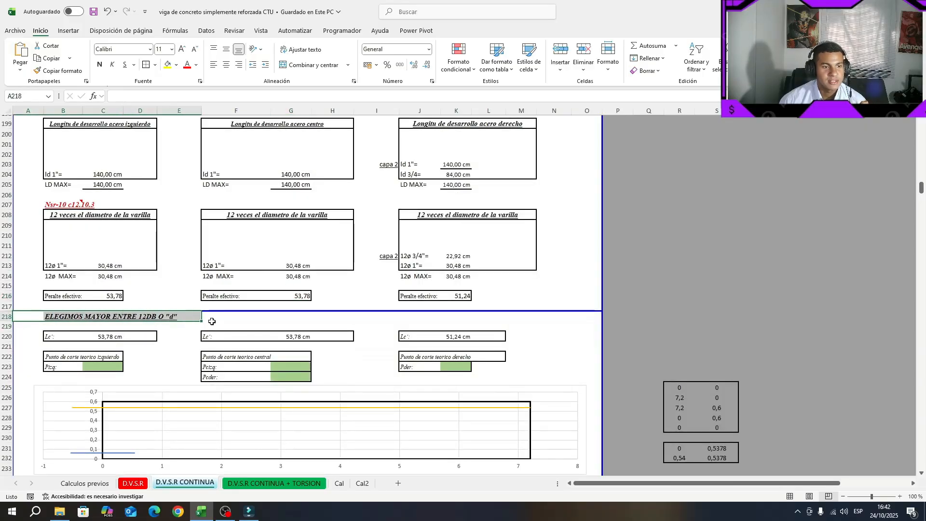
pyautogui.click(160, 316)
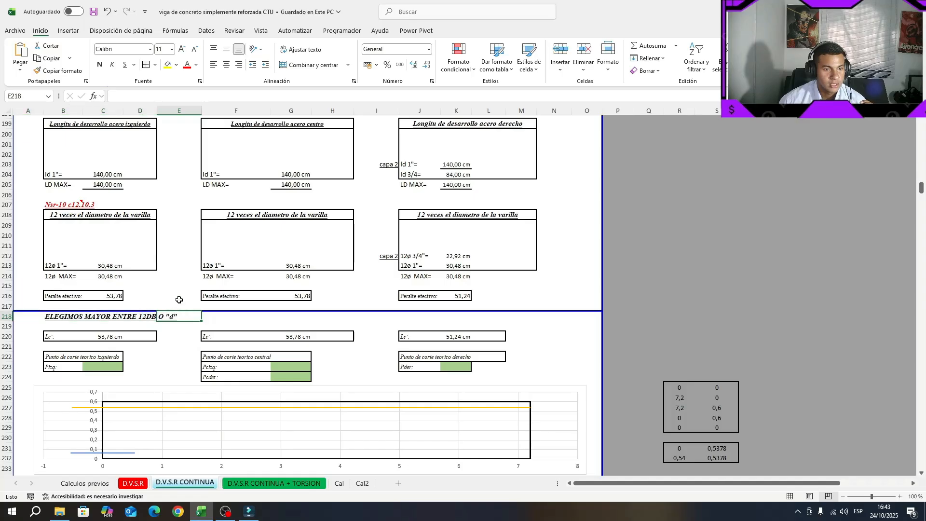
# Step: Change the selection rule heading to read ELEGIMOS MAYOR ENTRE 12DB O "Ld"
pyautogui.click(68, 318)
pyautogui.click(209, 97)
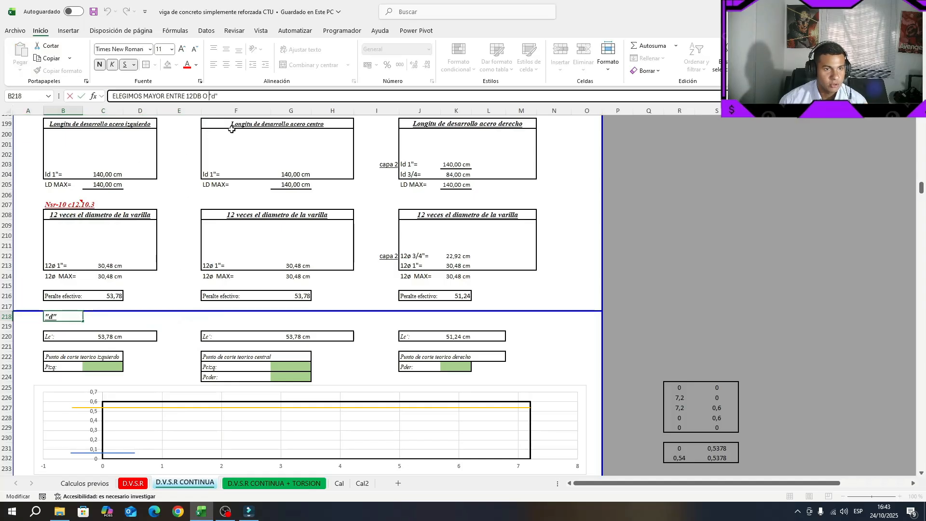
pyautogui.write('L')
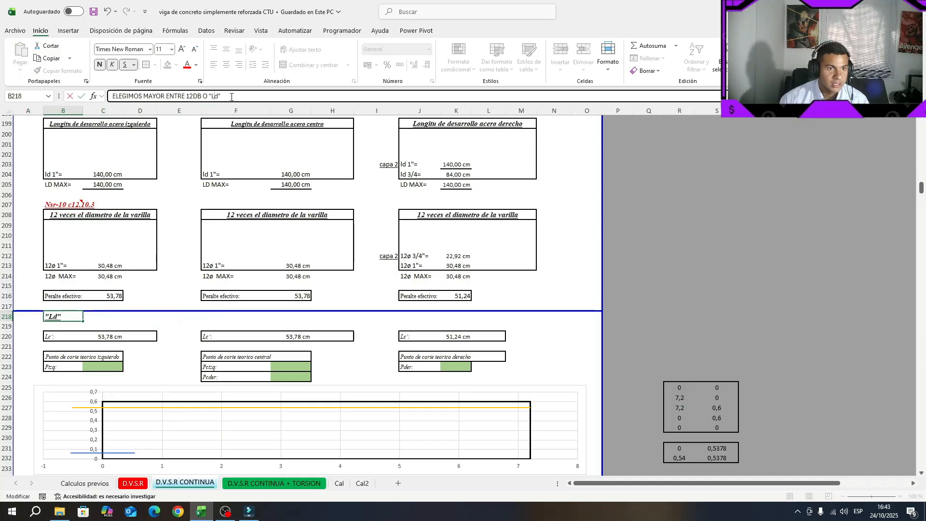
pyautogui.click(265, 324)
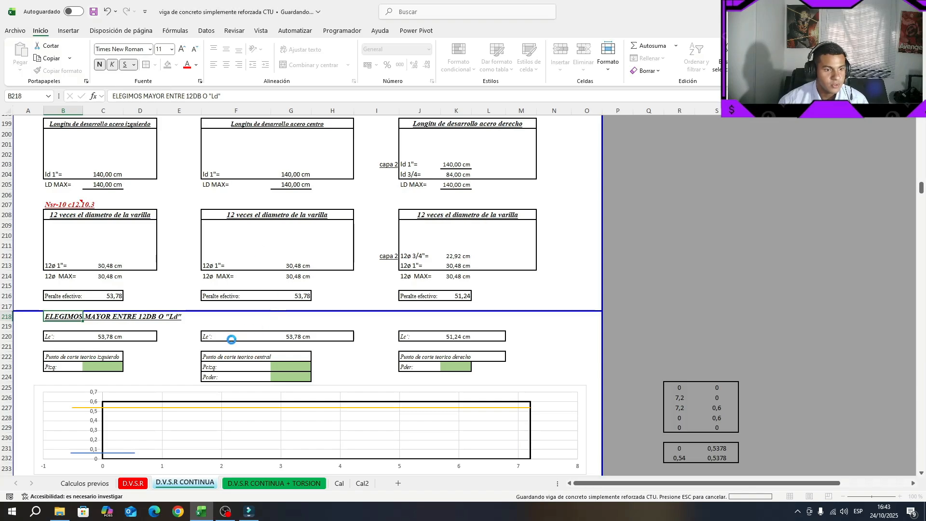
pyautogui.scroll(-1, 231, 338)
pyautogui.click(60, 309)
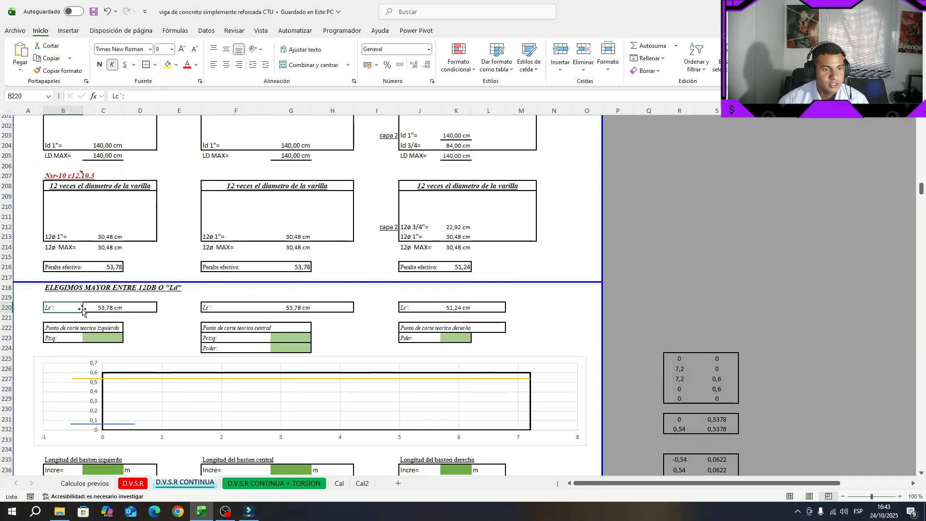
# Step: Restore the selection rule heading to ELEGIMOS MAYOR ENTRE 12DB O "d"
pyautogui.click(56, 288)
pyautogui.click(214, 95)
pyautogui.press('BackSpace')
pyautogui.press('BackSpace')
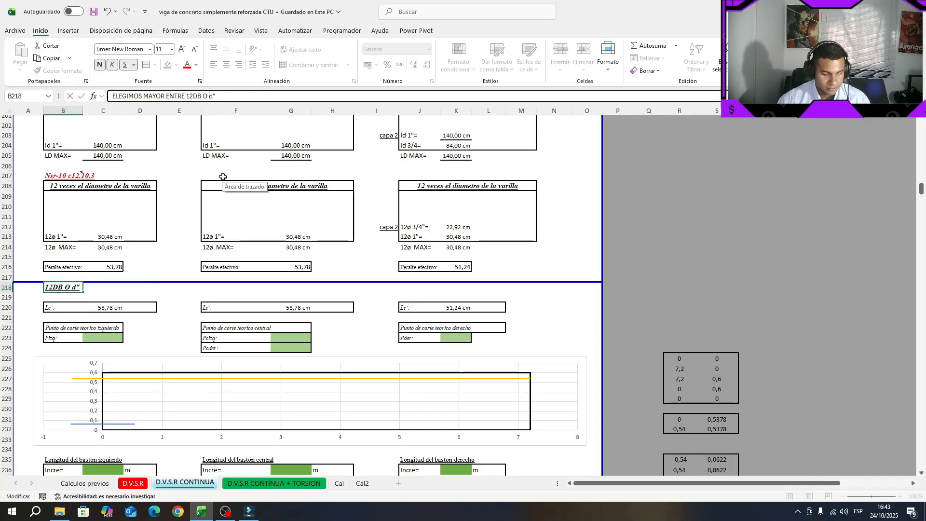
pyautogui.write('"')
pyautogui.press('Return')
# Step: Check the left Lc' formula against the effective depth and review the left, central and right theoretical cut point fields
pyautogui.click(113, 307)
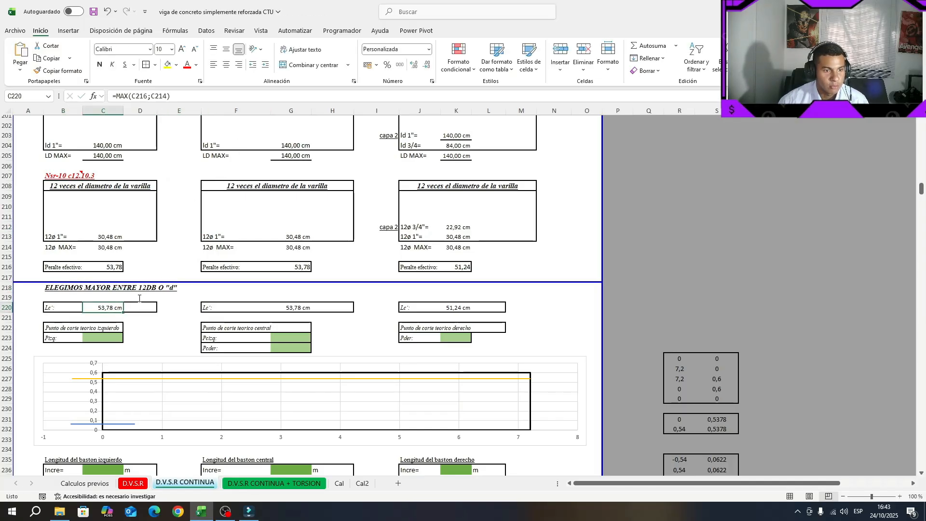
pyautogui.click(115, 267)
pyautogui.click(143, 344)
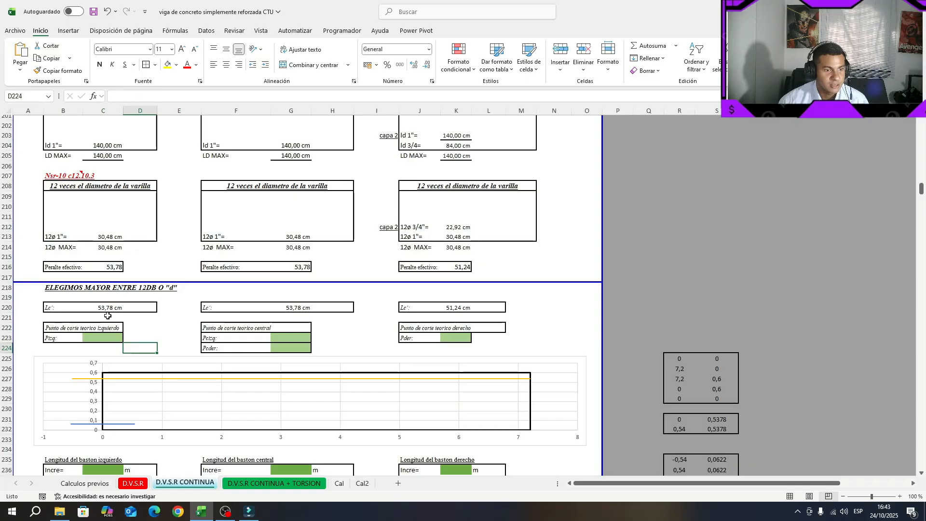
pyautogui.scroll(-1, 107, 316)
pyautogui.click(58, 299)
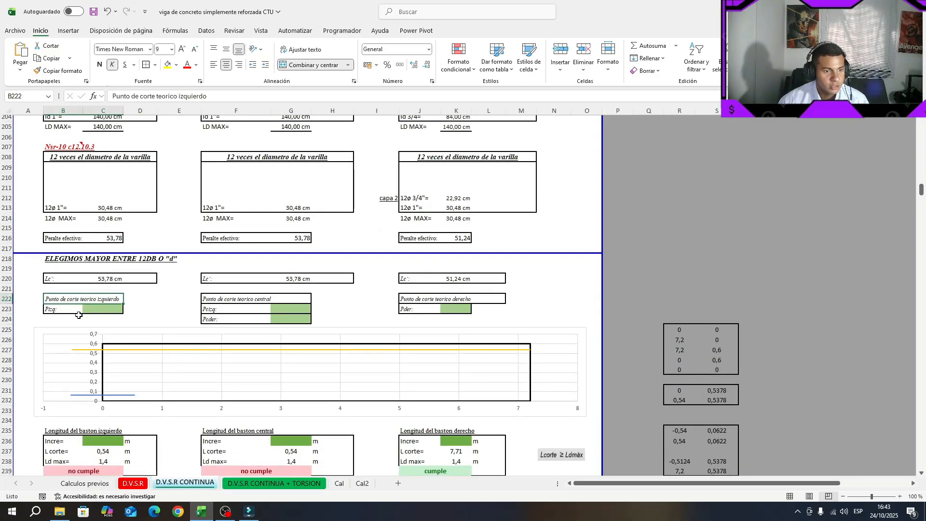
pyautogui.click(239, 307)
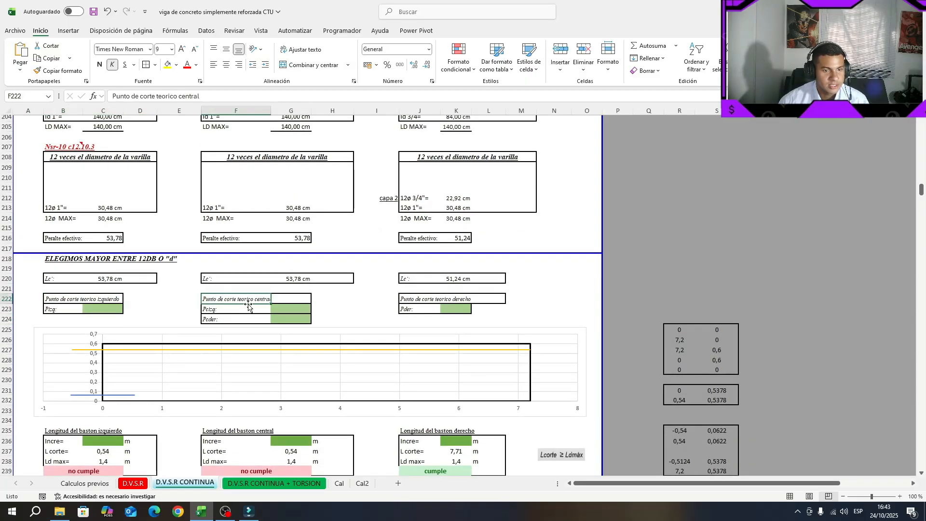
pyautogui.click(454, 308)
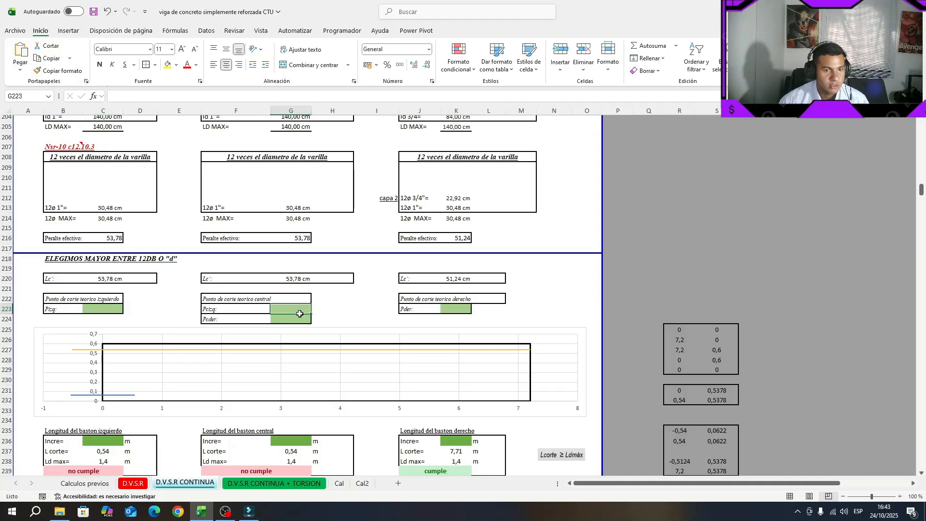
# Step: Mark a vertical line on a screen capture of the cut-off diagram where the moment curve crosses the 19,08 TON-M line near the left support
pyautogui.scroll(5, 244, 314)
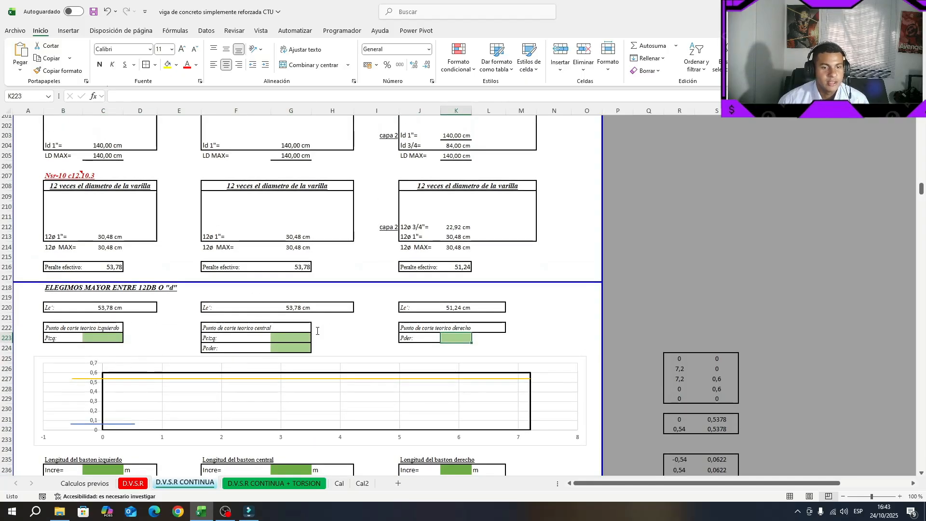
pyautogui.scroll(4, 288, 347)
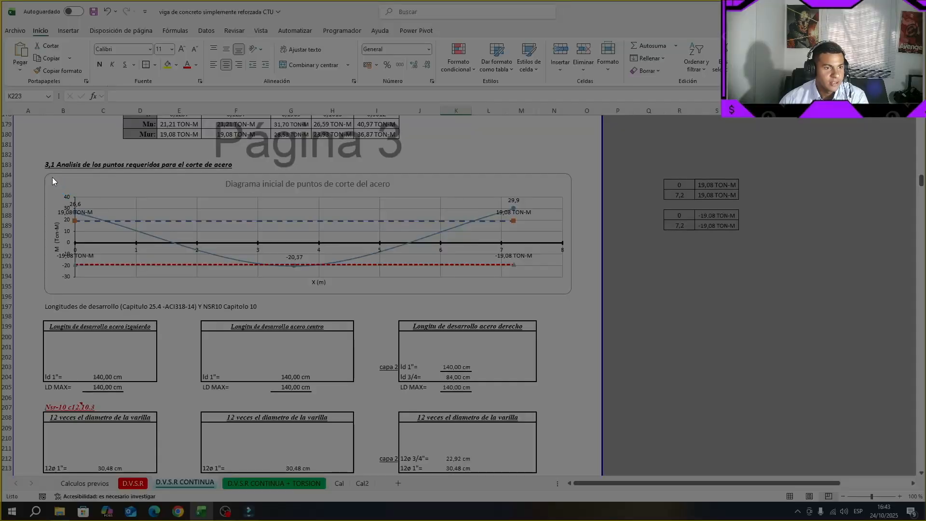
pyautogui.moveTo(47, 175); pyautogui.dragTo(569, 292)
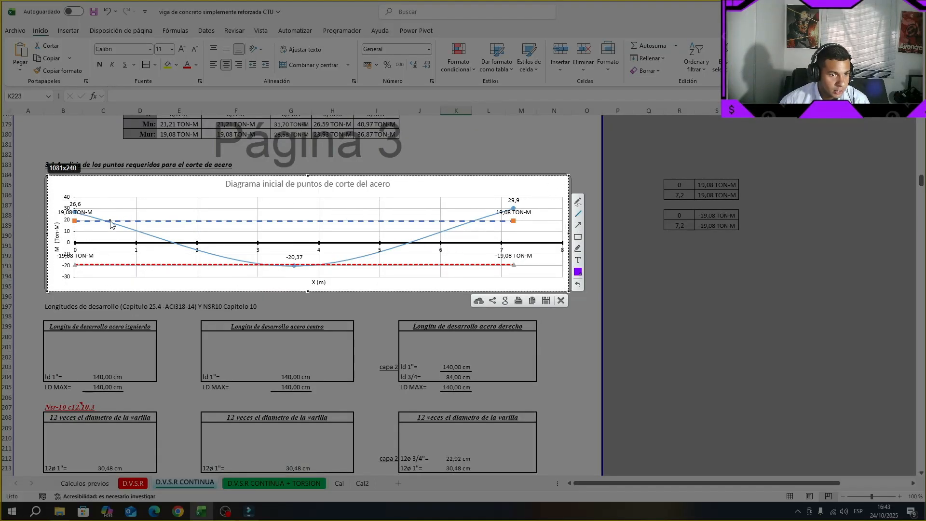
pyautogui.click(577, 201)
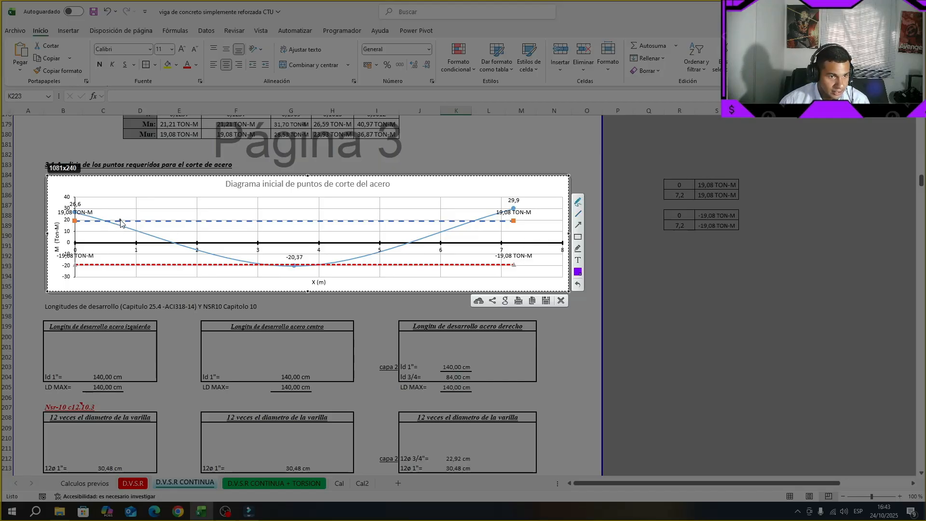
pyautogui.moveTo(102, 216); pyautogui.dragTo(106, 283)
pyautogui.click(578, 284)
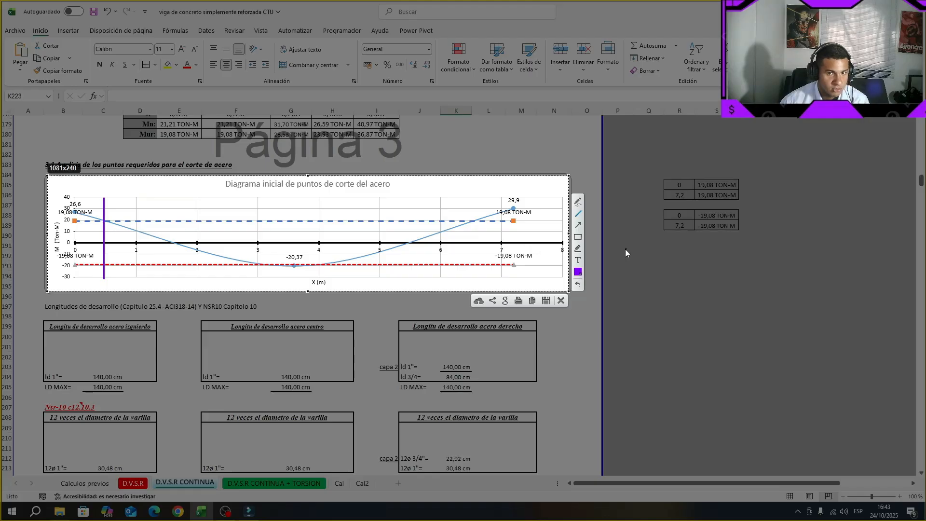
pyautogui.press('Escape')
# Step: Enter 0,6 as the left theoretical cut point, Pizq
pyautogui.scroll(-6, 189, 422)
pyautogui.click(79, 397)
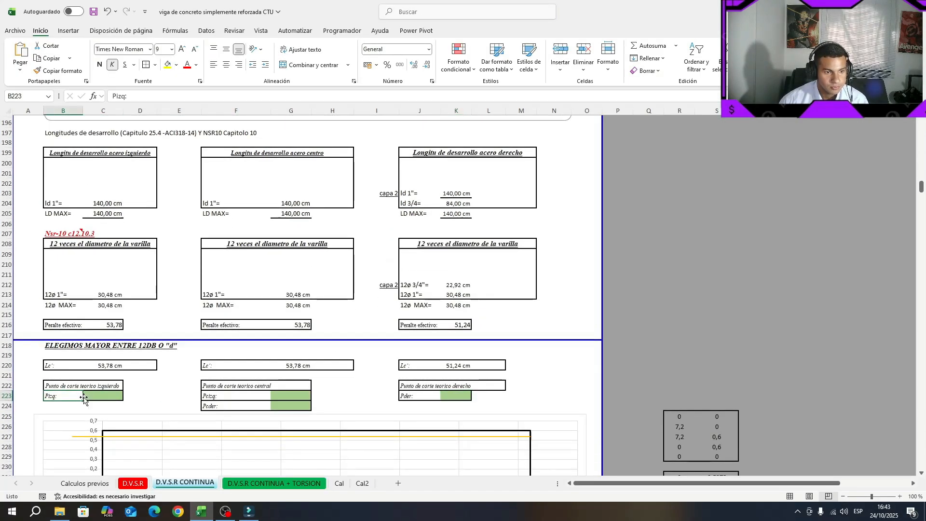
pyautogui.click(93, 396)
pyautogui.write('0,6')
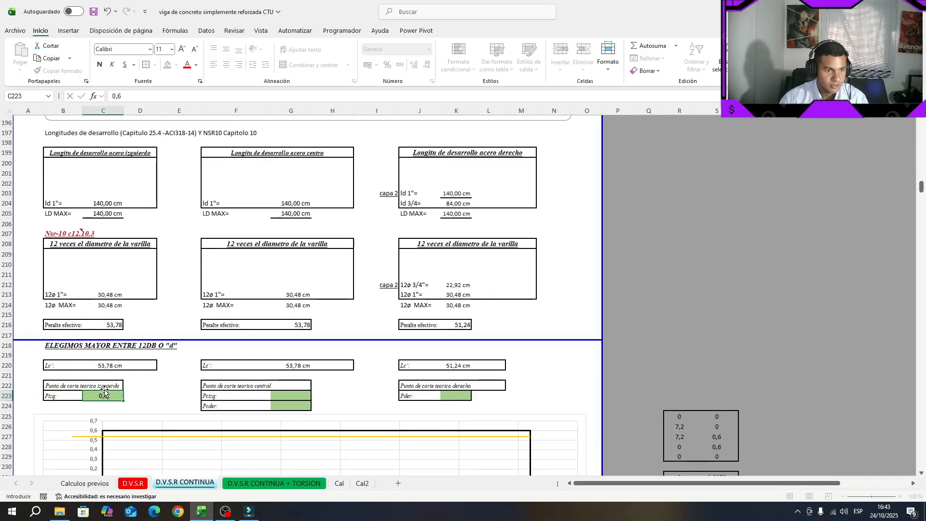
pyautogui.press('Return')
# Step: Mark on a screen capture of the cut-off diagram both central crossings with the -19,08 TON-M line and the right crossing with the 19,08 TON-M line
pyautogui.scroll(7, 106, 393)
pyautogui.click(213, 217)
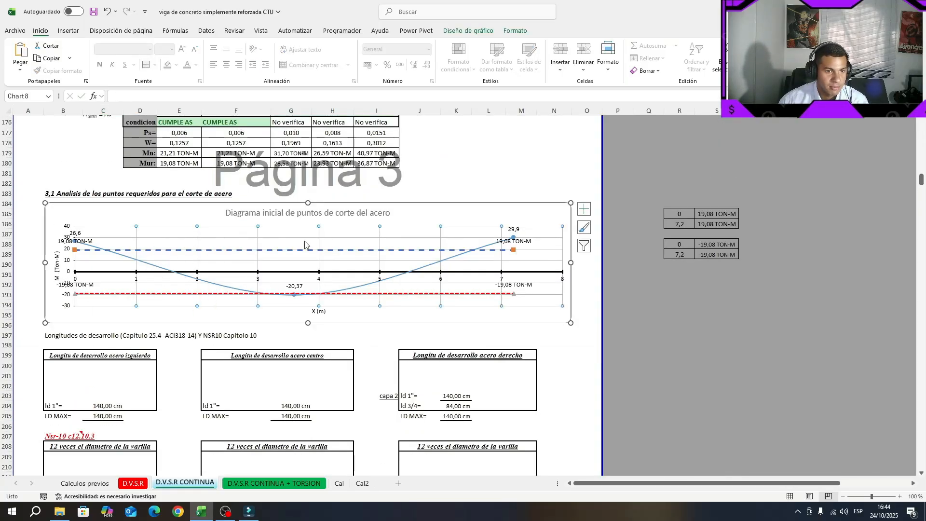
pyautogui.scroll(-2, 634, 279)
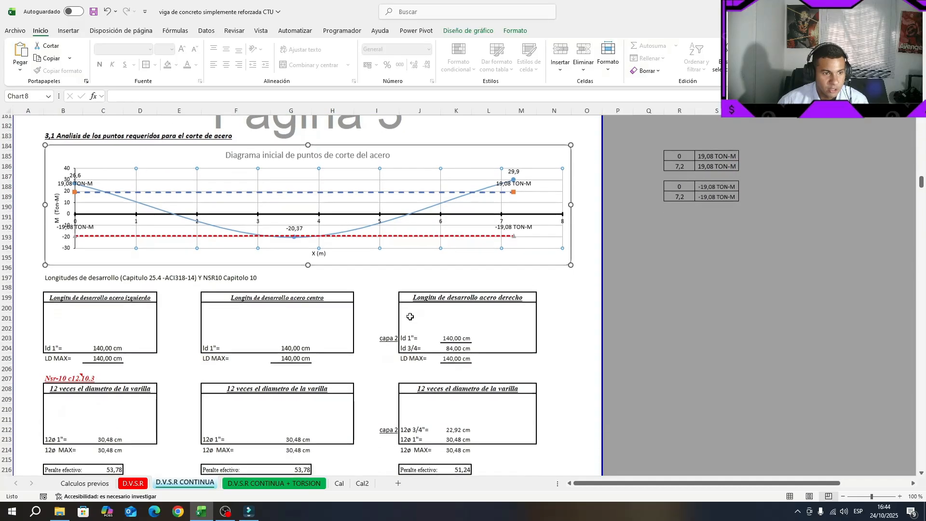
pyautogui.scroll(-5, 270, 381)
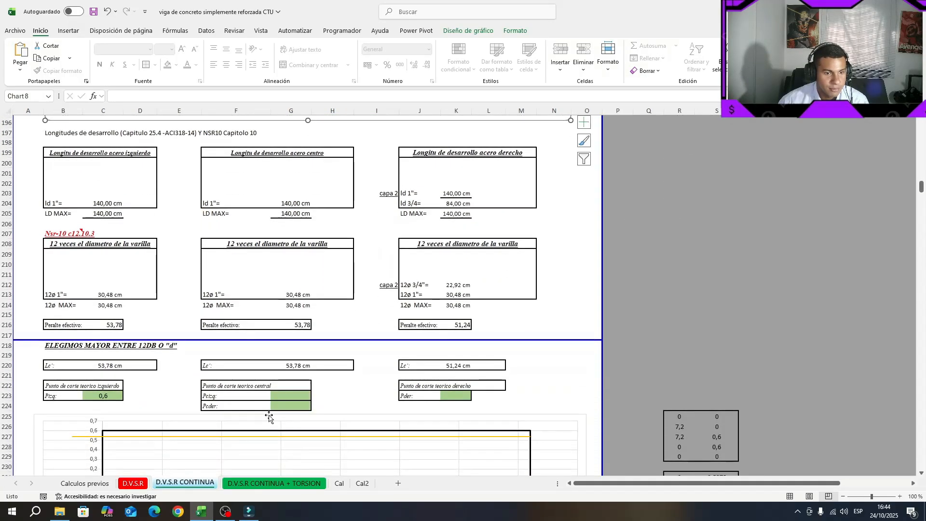
pyautogui.moveTo(304, 403); pyautogui.dragTo(291, 394)
pyautogui.scroll(7, 291, 290)
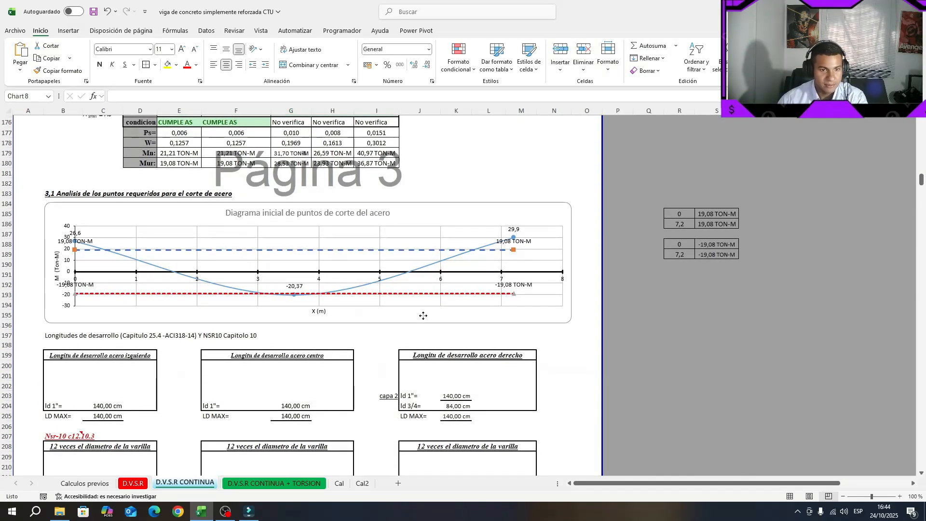
pyautogui.click(73, 214)
pyautogui.moveTo(47, 204); pyautogui.dragTo(571, 321)
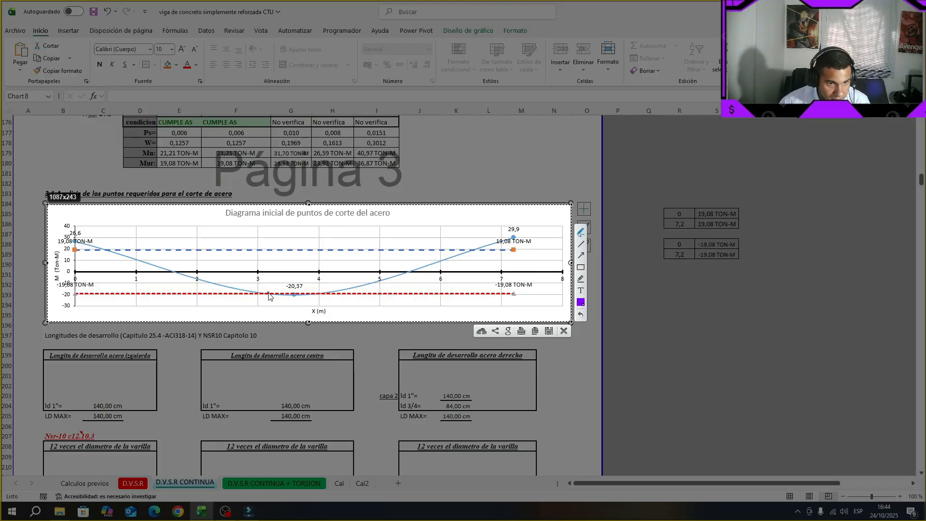
pyautogui.moveTo(269, 292); pyautogui.dragTo(270, 293)
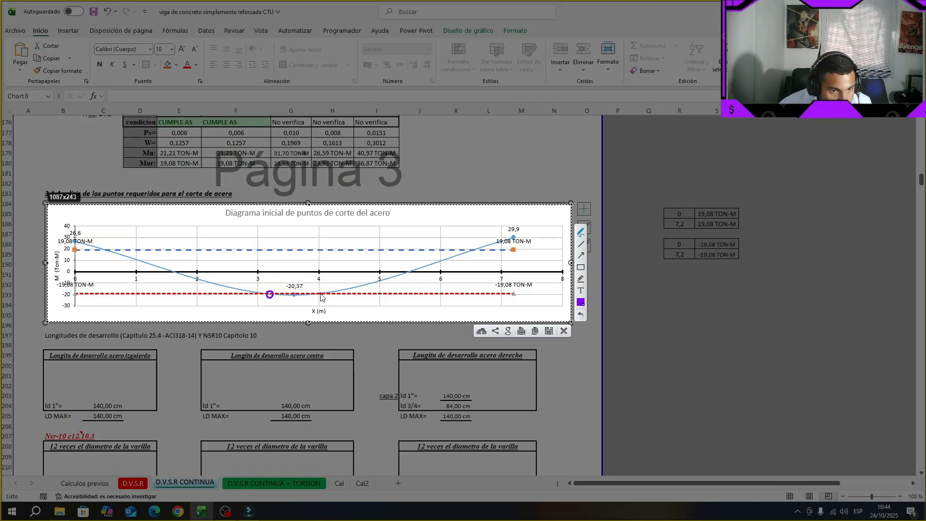
pyautogui.moveTo(322, 295)
pyautogui.mouseDown()
pyautogui.moveTo(270, 293)
pyautogui.moveTo(323, 289)
pyautogui.mouseUp()
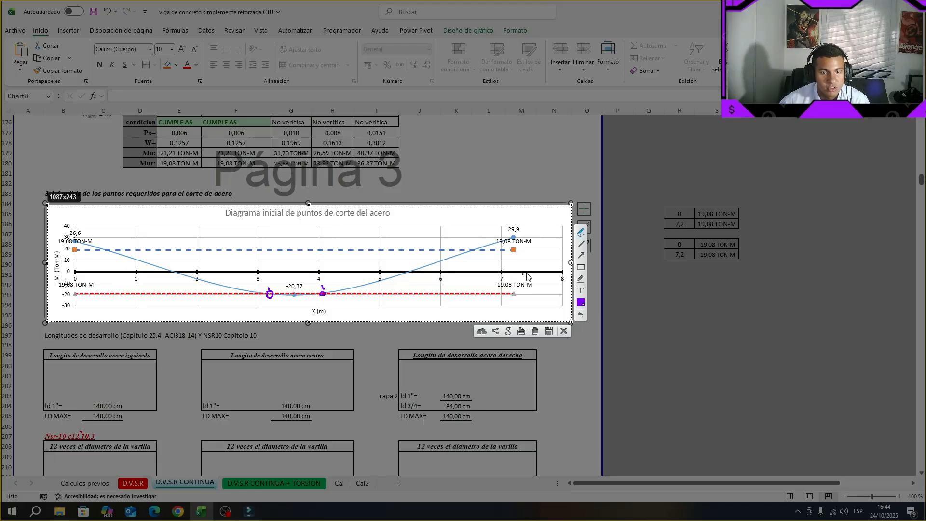
pyautogui.moveTo(473, 249); pyautogui.dragTo(474, 249)
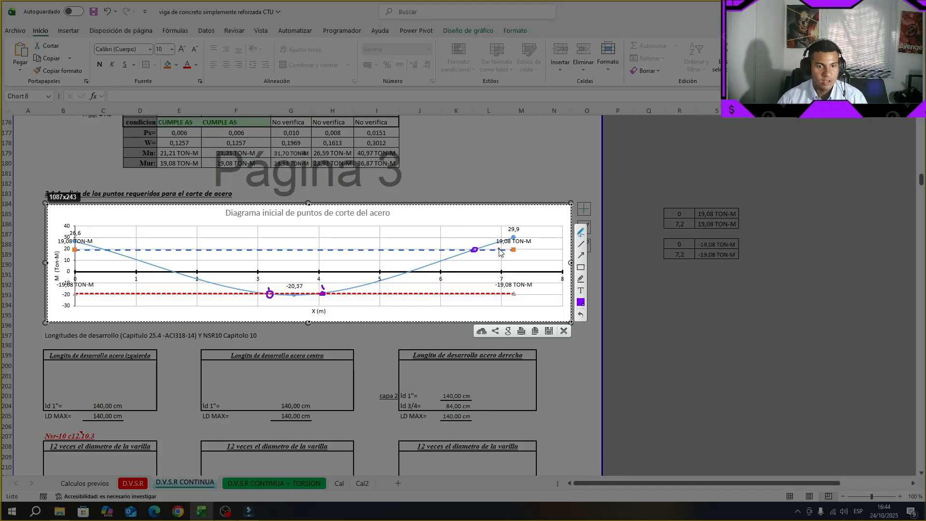
# Step: Enter the central theoretical cut points as 3,1 for Pcizq and 4,1 for Pcder
pyautogui.scroll(-5, 288, 426)
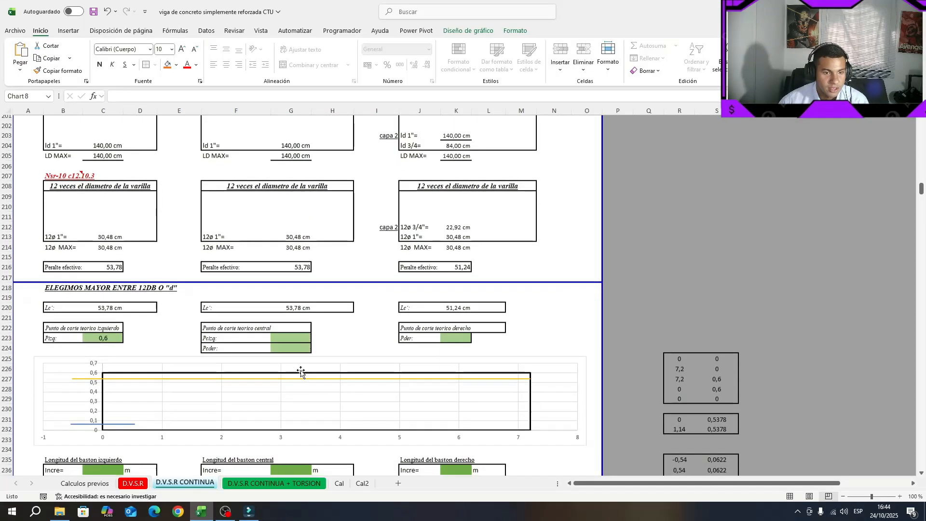
pyautogui.click(295, 336)
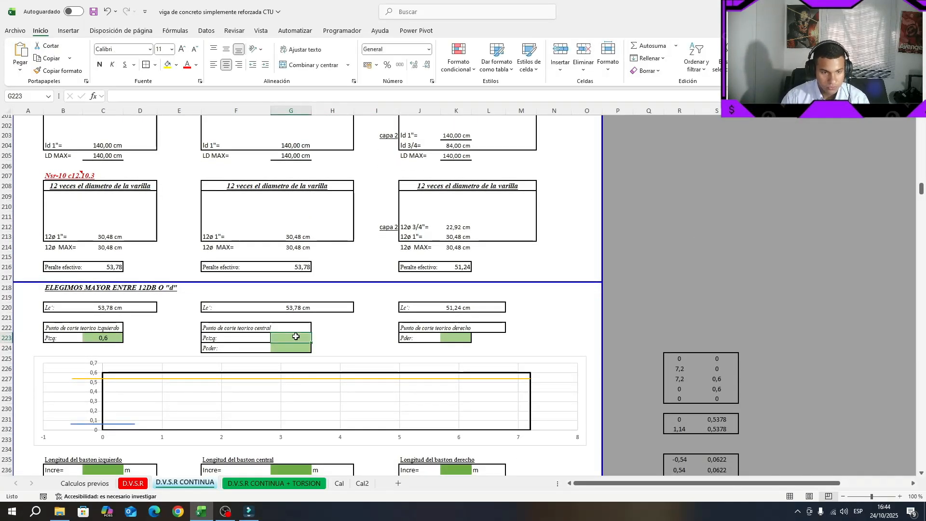
pyautogui.write('3,1')
pyautogui.press('Return')
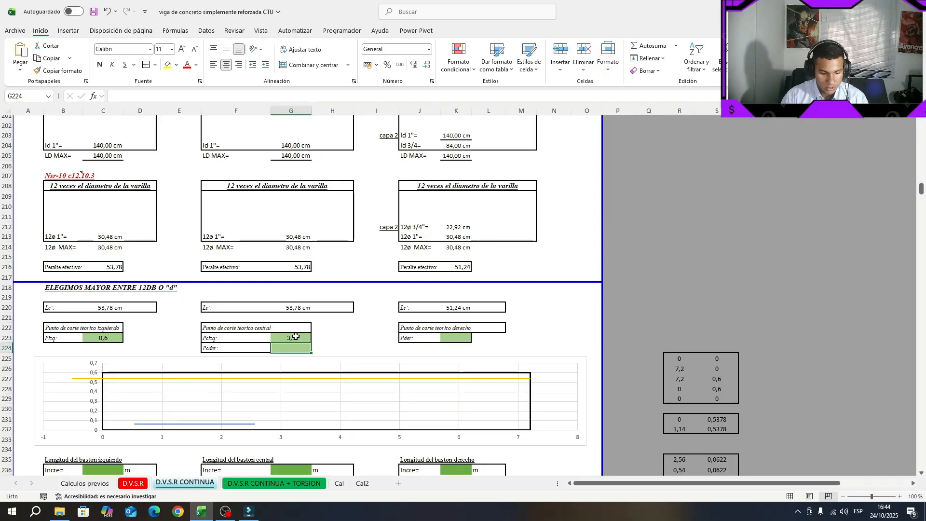
pyautogui.write(',1')
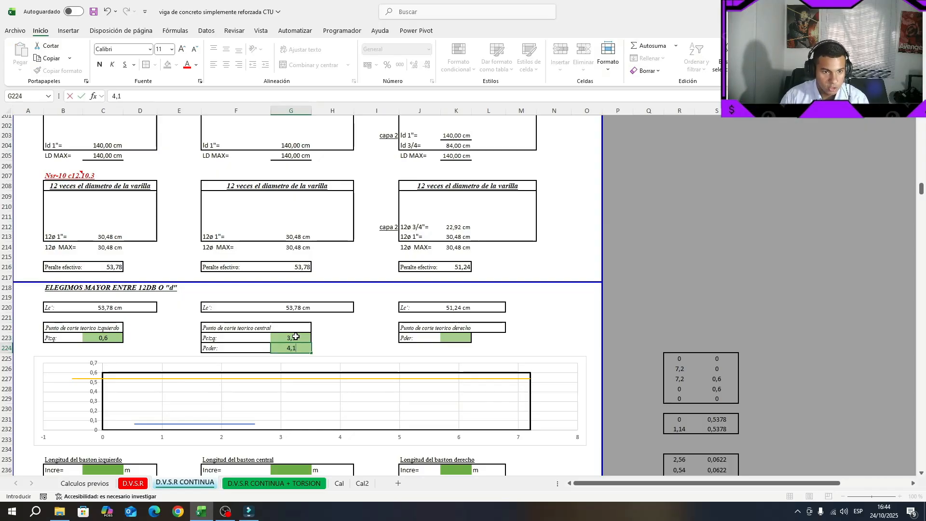
pyautogui.press('Return')
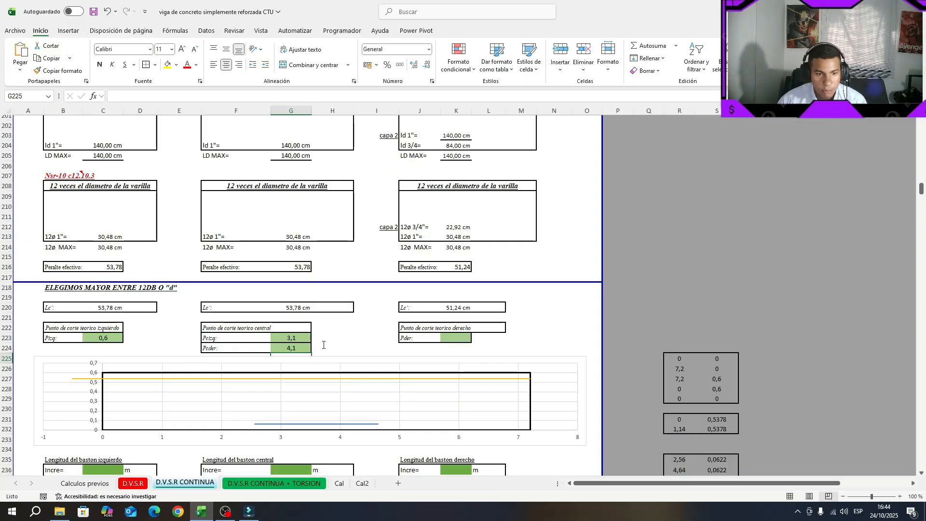
# Step: Enter 6,6 as the right theoretical cut point, Pder, and save the workbook
pyautogui.scroll(8, 324, 345)
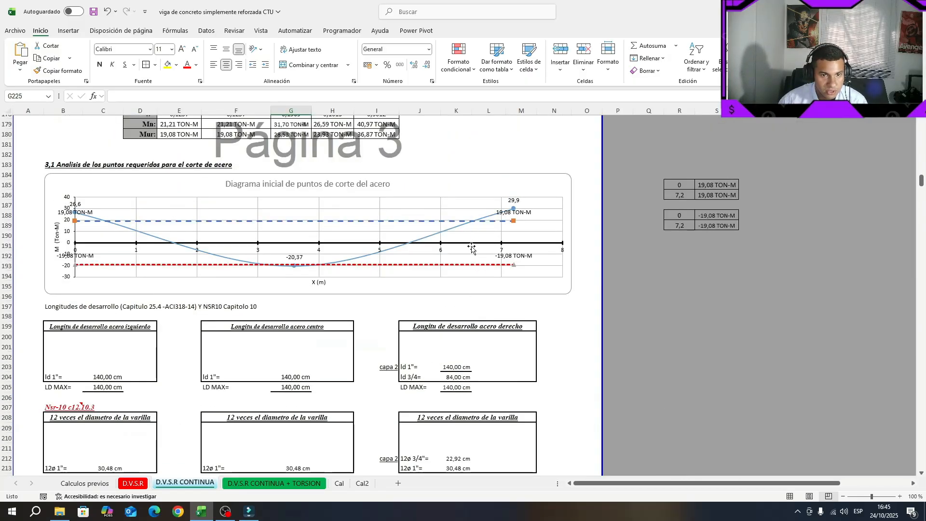
pyautogui.scroll(-7, 475, 246)
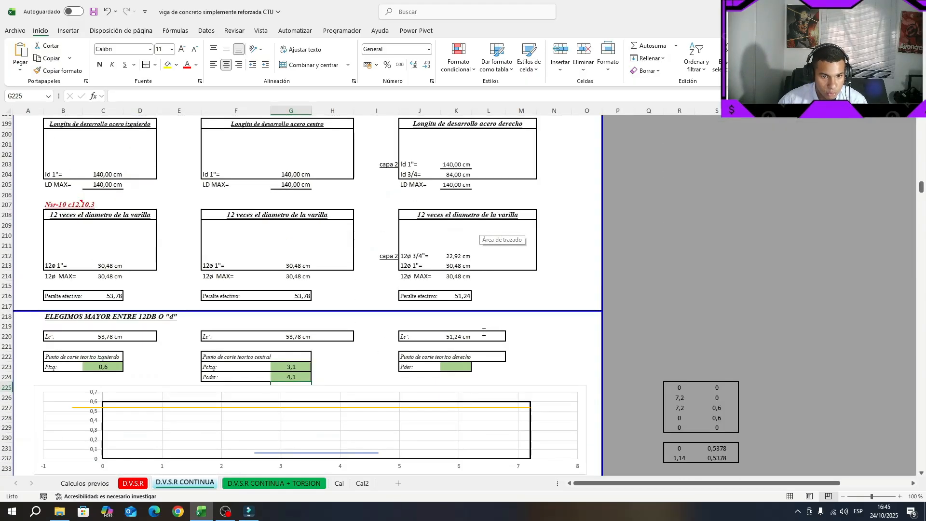
pyautogui.click(463, 366)
pyautogui.write('6,6')
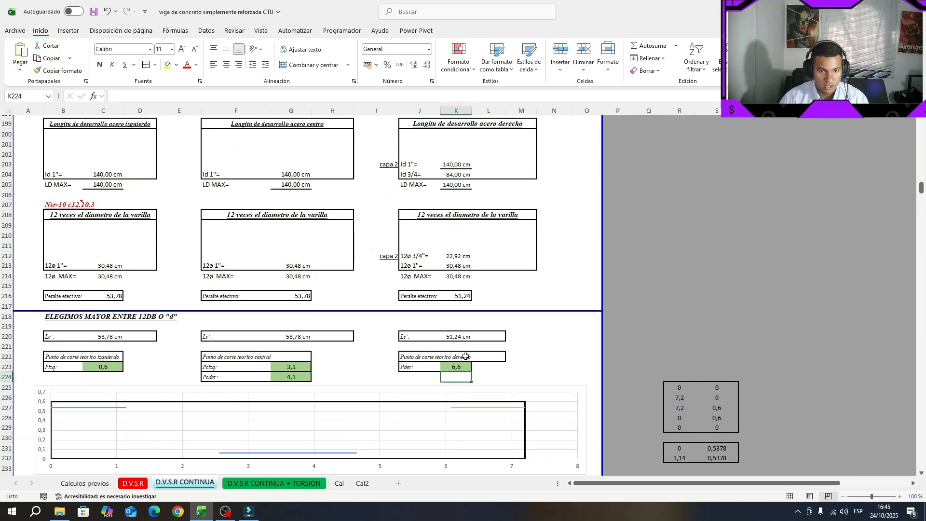
pyautogui.press('Return')
pyautogui.scroll(-1, 438, 393)
pyautogui.scroll(1, 323, 347)
pyautogui.scroll(-2, 371, 325)
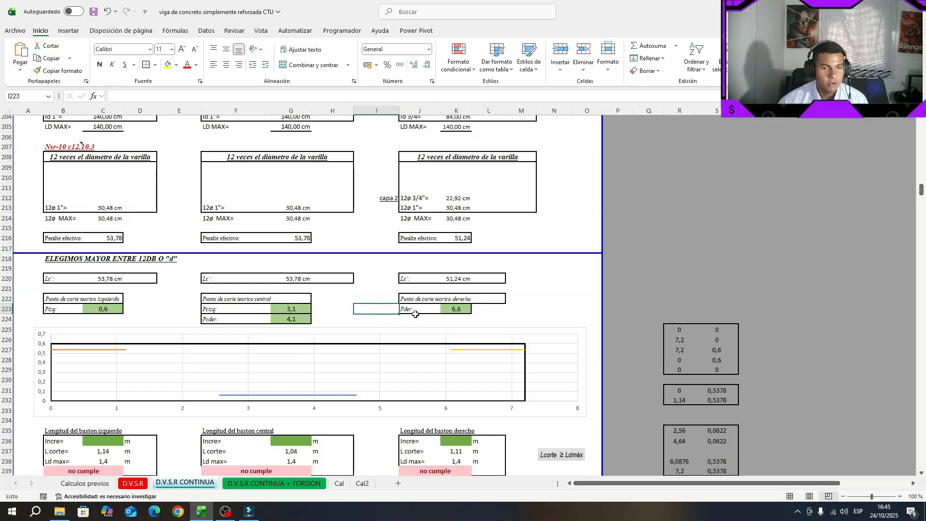
pyautogui.click(456, 311)
pyautogui.hotkey('ctrl', 's')
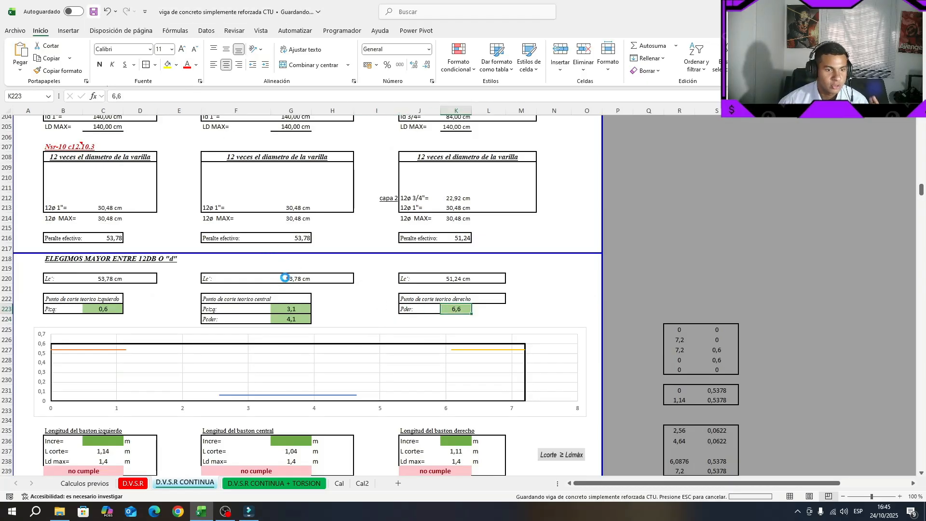
# Step: Review the left, central and right baston length blocks and inspect the left compliance formula comparing L corte with Ld max
pyautogui.scroll(-1, 267, 264)
pyautogui.scroll(-2, 268, 264)
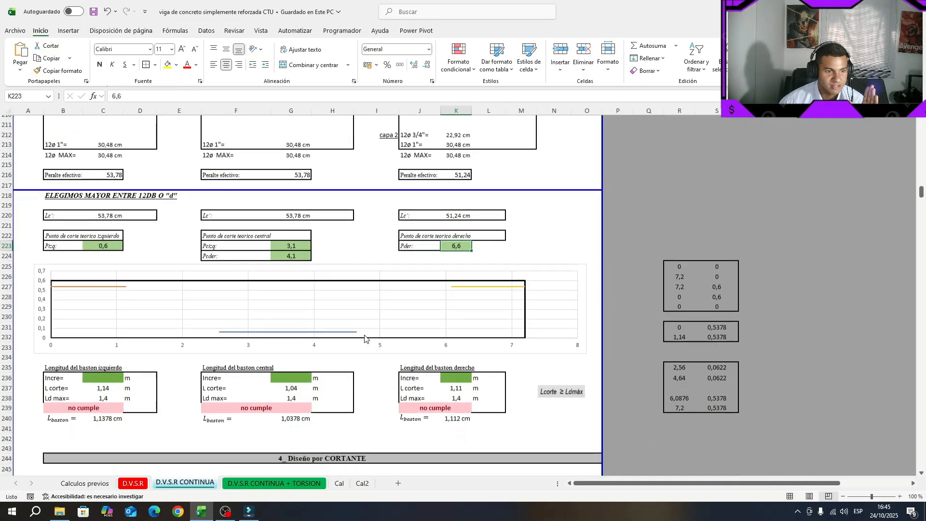
pyautogui.click(103, 354)
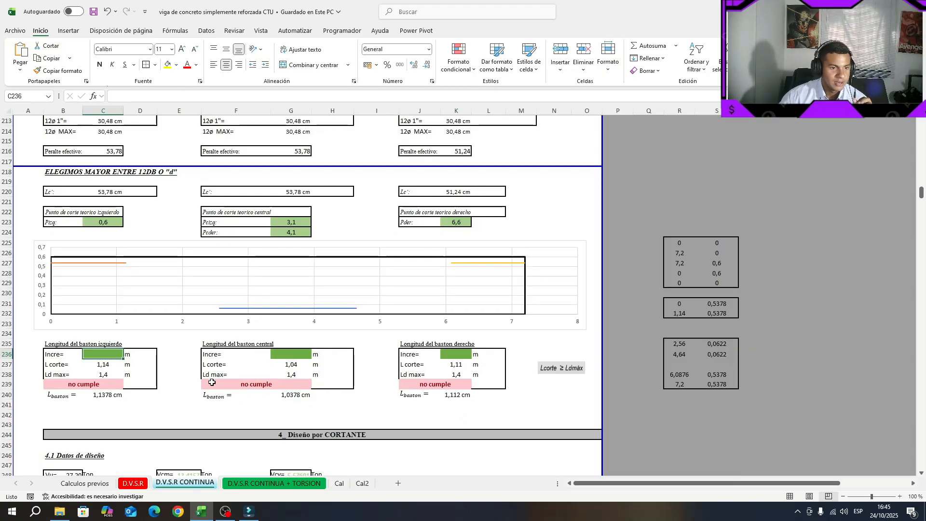
pyautogui.click(89, 336)
pyautogui.click(239, 335)
pyautogui.click(423, 346)
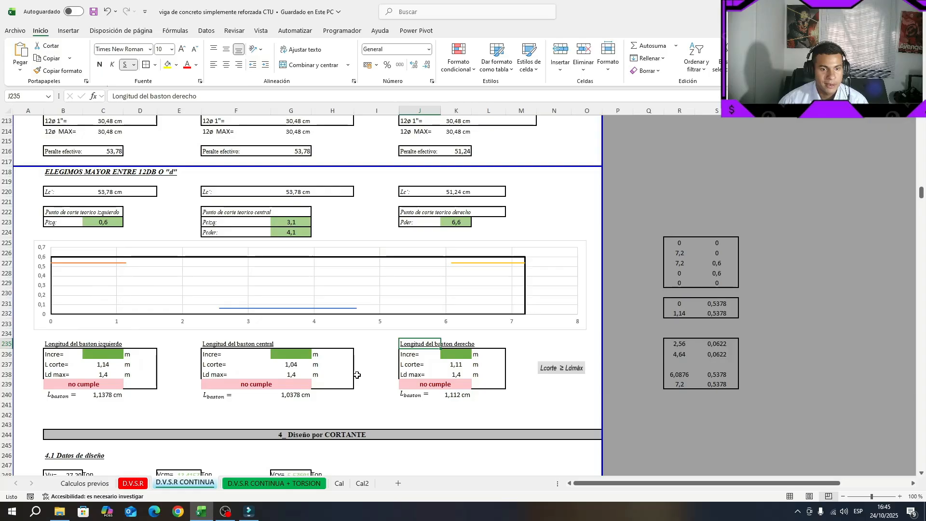
pyautogui.click(111, 352)
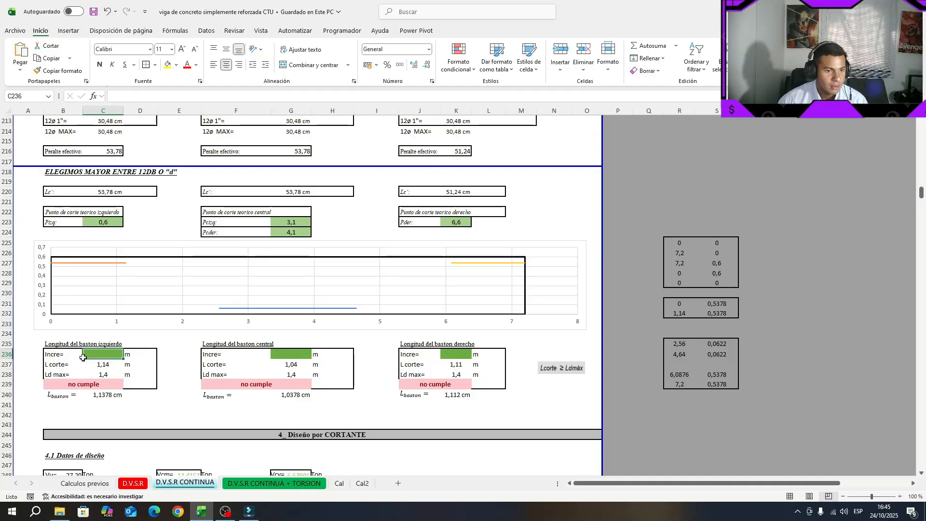
pyautogui.click(93, 381)
pyautogui.doubleClick(92, 383)
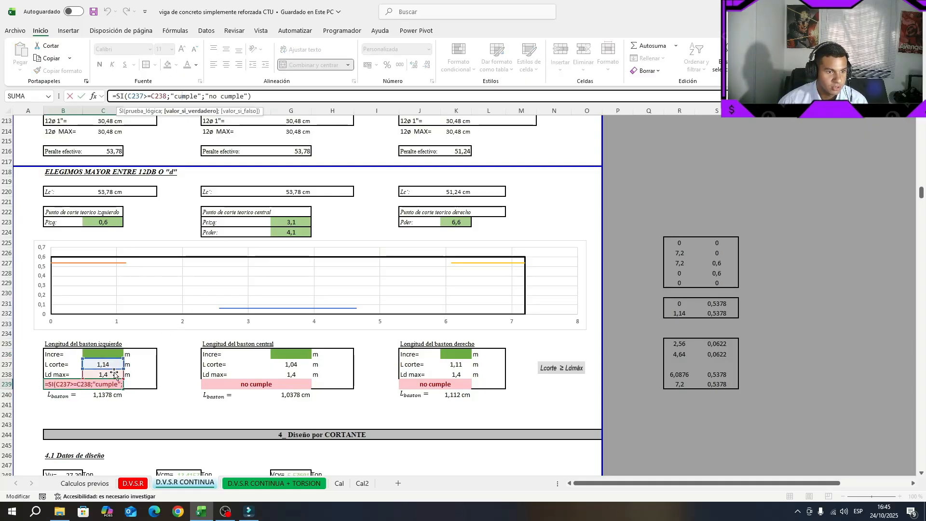
pyautogui.press('Escape')
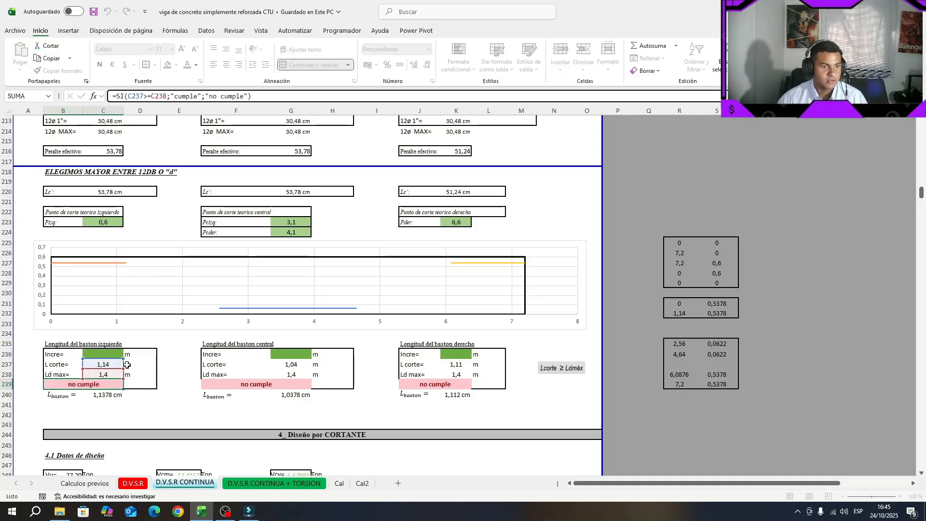
# Step: Set the left baston's length increment to 0,3 m
pyautogui.click(117, 354)
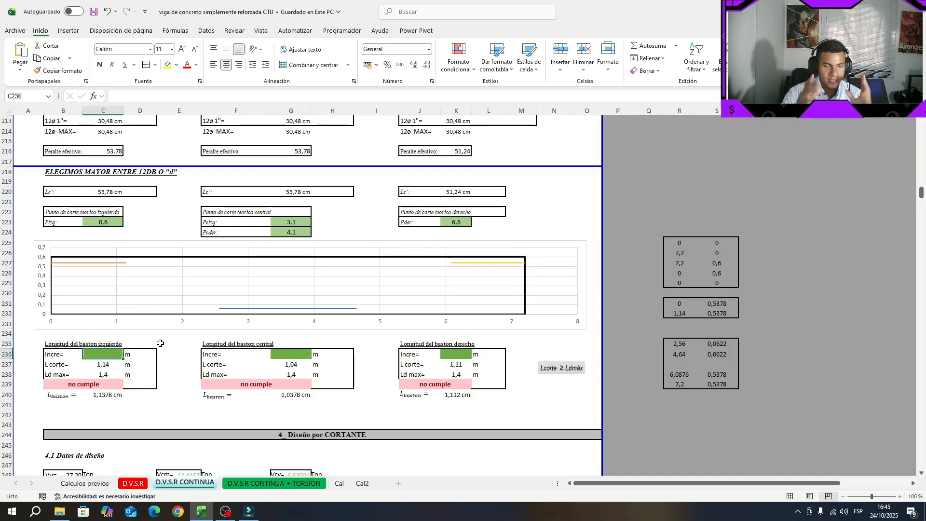
pyautogui.write('0,')
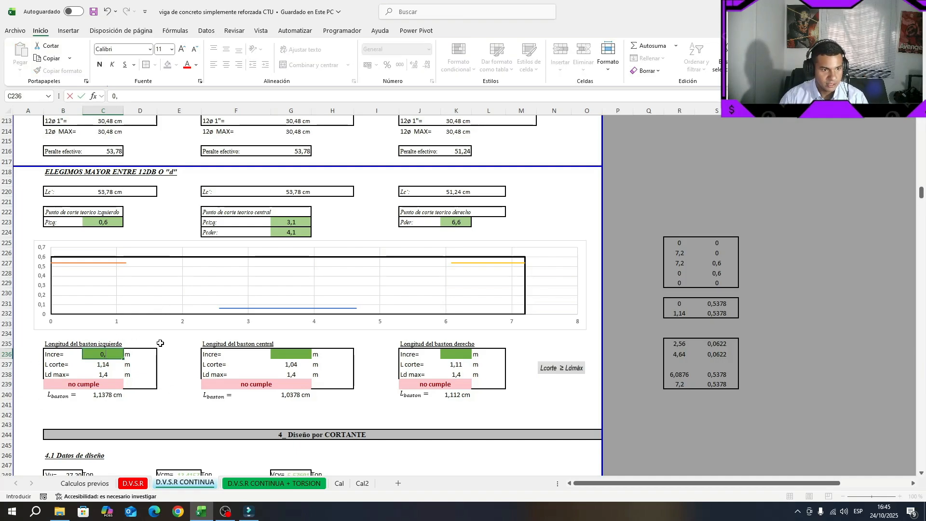
pyautogui.write('3')
pyautogui.press('Return')
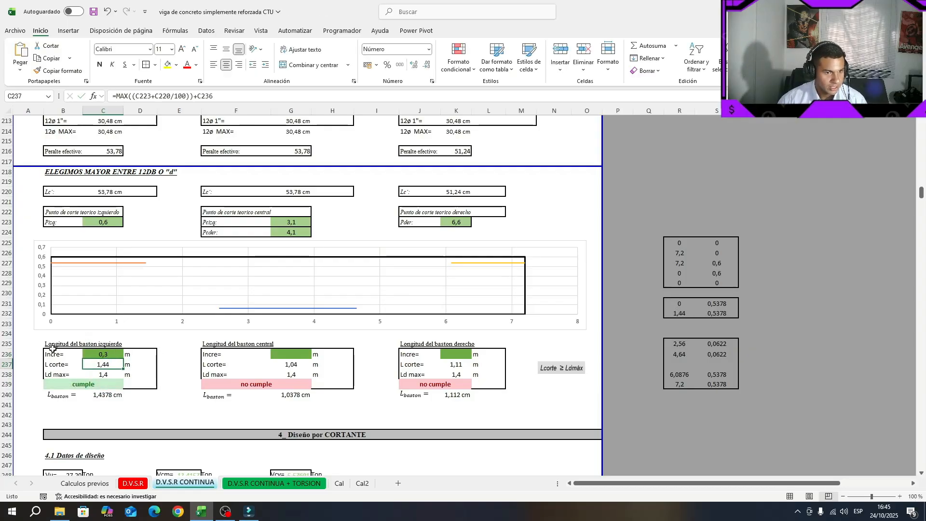
pyautogui.click(137, 313)
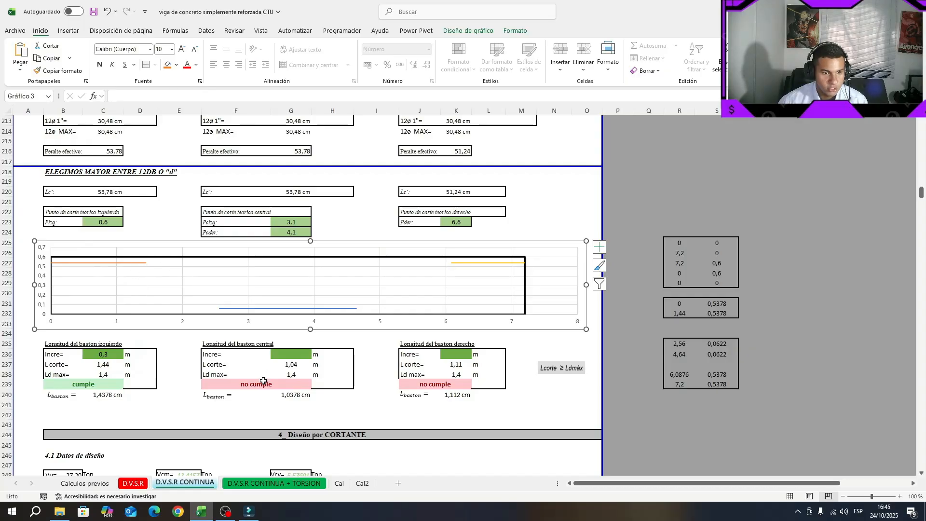
# Step: Set the central baston's length increment to 0,8 m and check its compliance formula
pyautogui.click(293, 353)
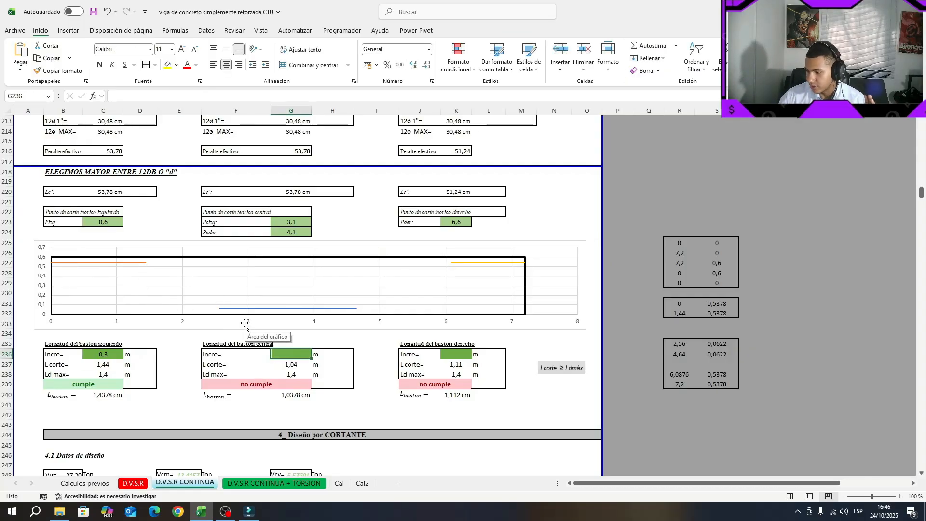
pyautogui.write('0')
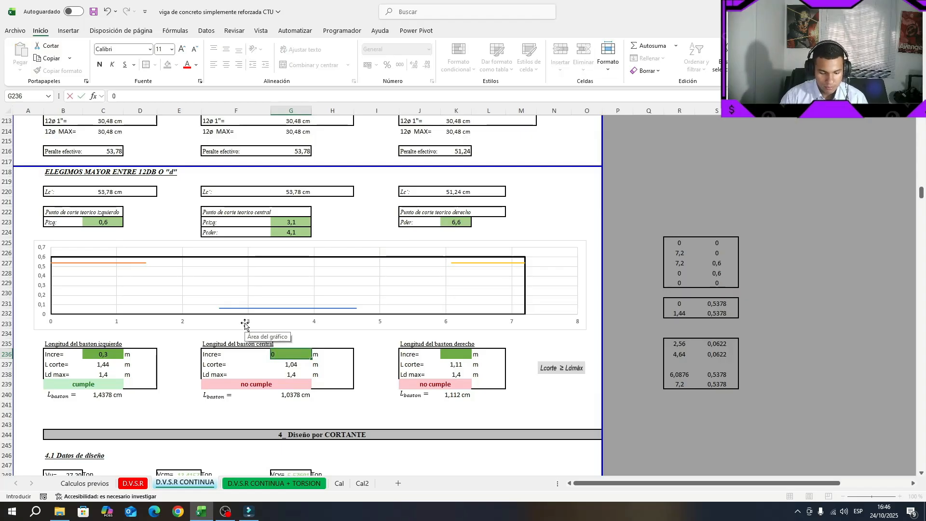
pyautogui.write(',8')
pyautogui.click(299, 384)
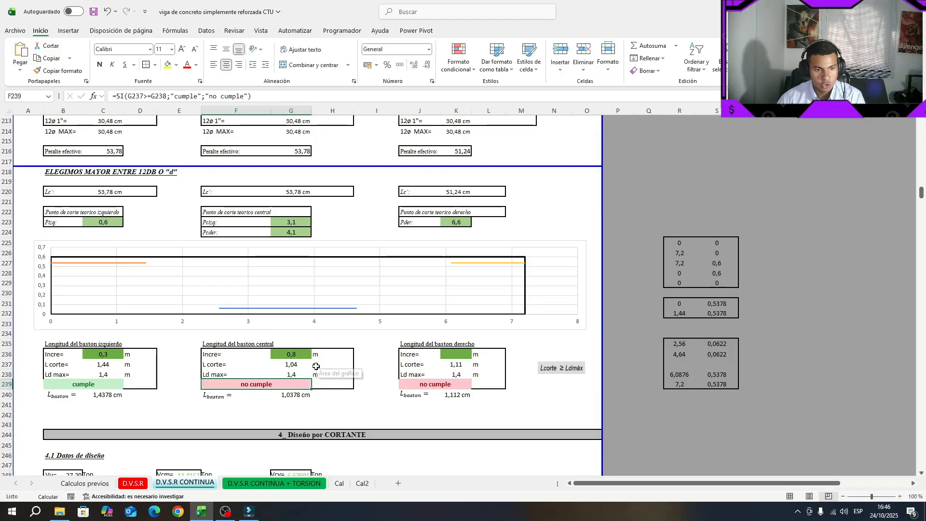
pyautogui.click(292, 354)
pyautogui.click(166, 96)
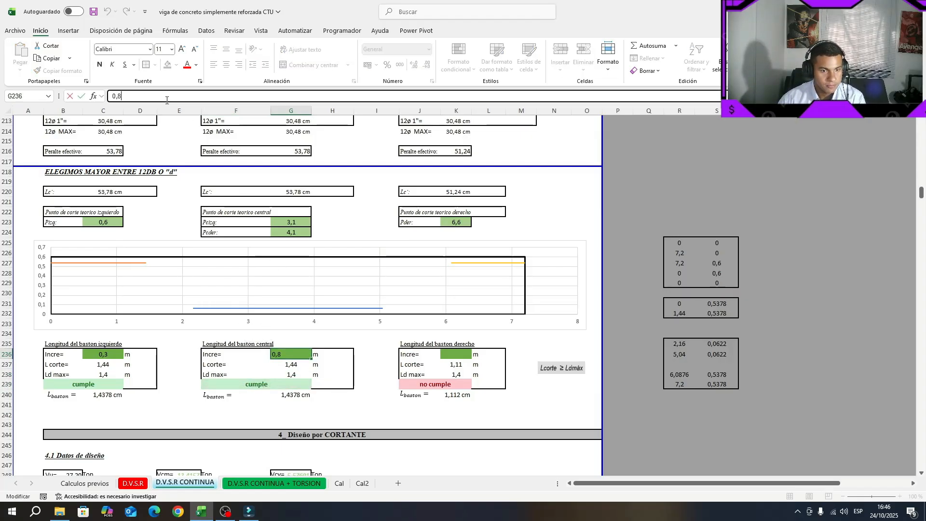
pyautogui.click(375, 411)
# Step: Set the right baston's length increment to 0,4 m
pyautogui.click(445, 356)
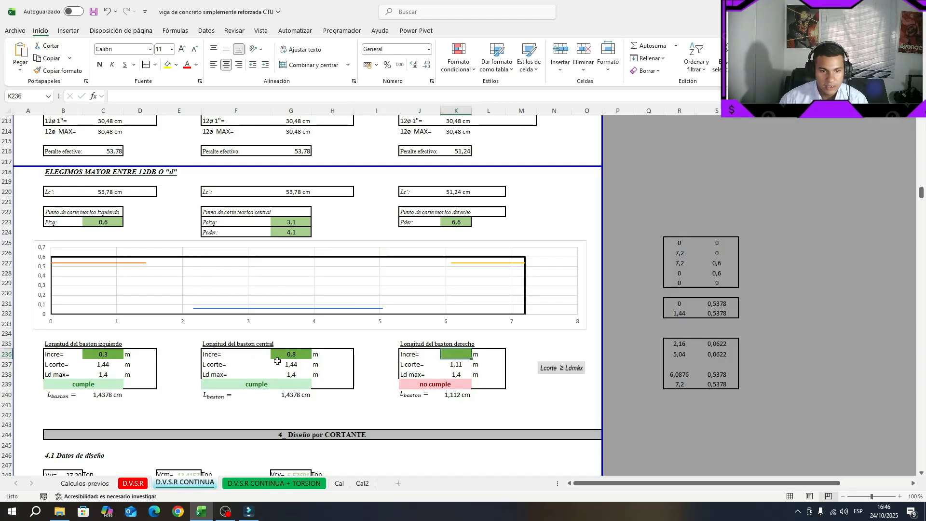
pyautogui.write('0,444')
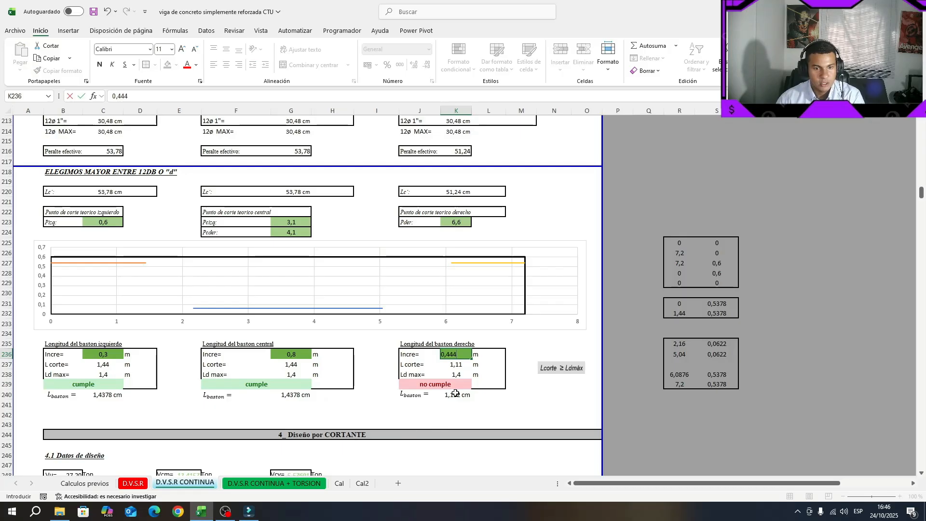
pyautogui.click(455, 395)
pyautogui.click(555, 405)
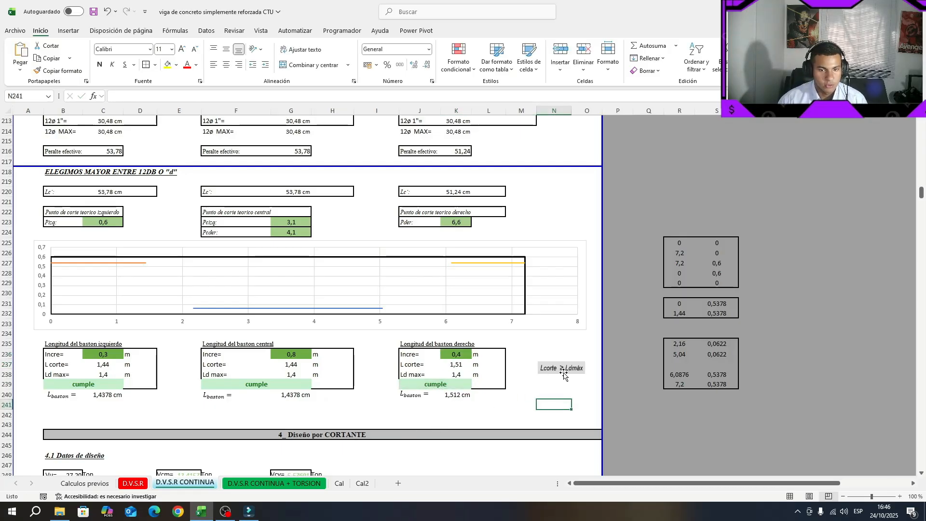
# Step: Move the Lcorte ≥ Ldmáx image slightly closer to the right baston block and save the workbook
pyautogui.click(561, 371)
pyautogui.moveTo(561, 371); pyautogui.dragTo(550, 370)
pyautogui.click(521, 404)
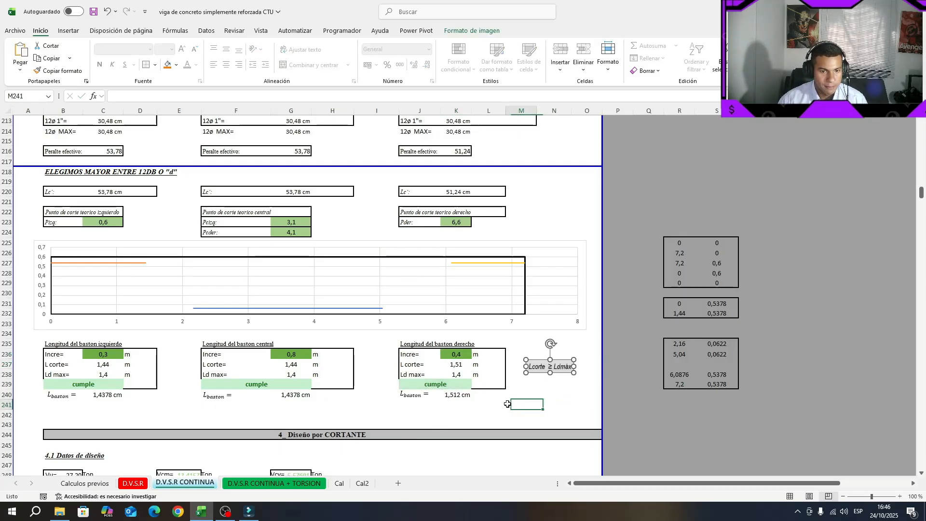
pyautogui.click(94, 11)
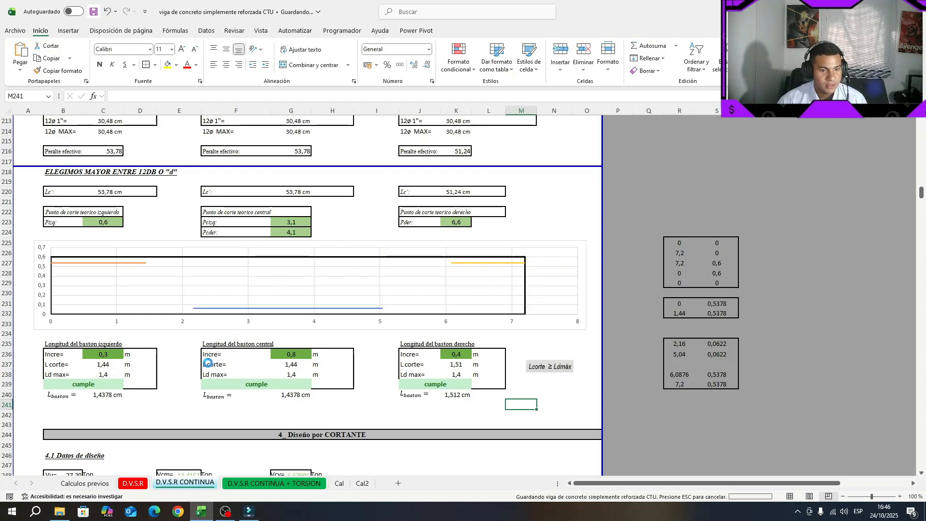
# Step: Review the design data under 4_ Diseño por CORTANTE and check the formula behind the Vu cell
pyautogui.scroll(-3, 304, 348)
pyautogui.scroll(-1, 304, 348)
pyautogui.click(84, 319)
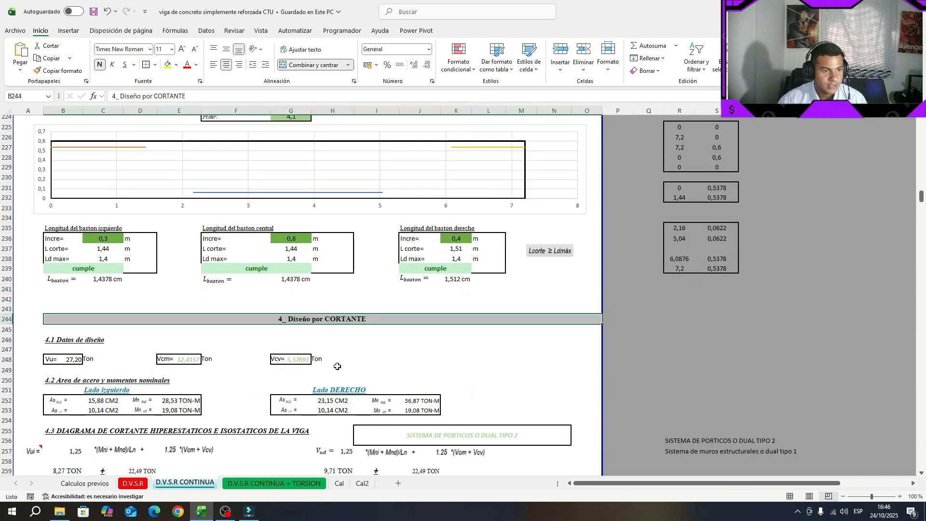
pyautogui.scroll(-1, 85, 327)
pyautogui.click(213, 332)
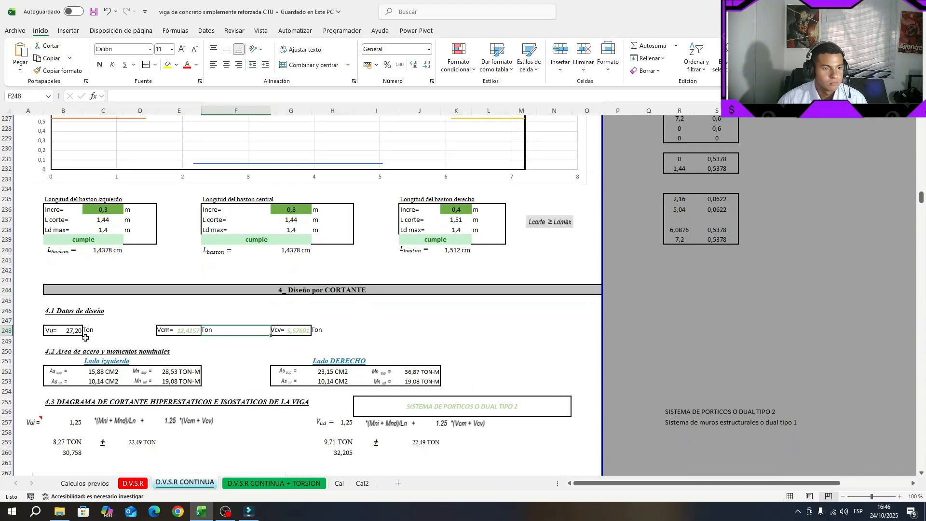
pyautogui.click(193, 328)
pyautogui.click(64, 334)
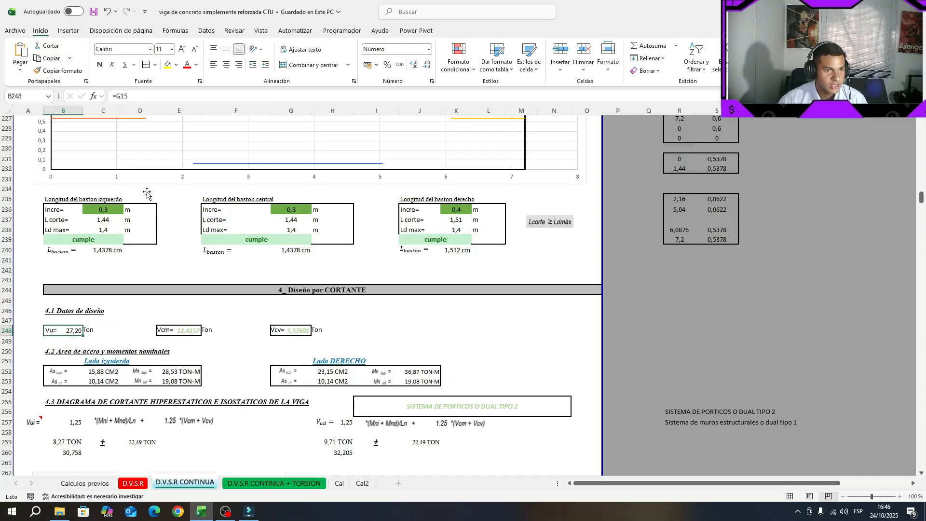
pyautogui.scroll(-2, 147, 194)
pyautogui.click(43, 282)
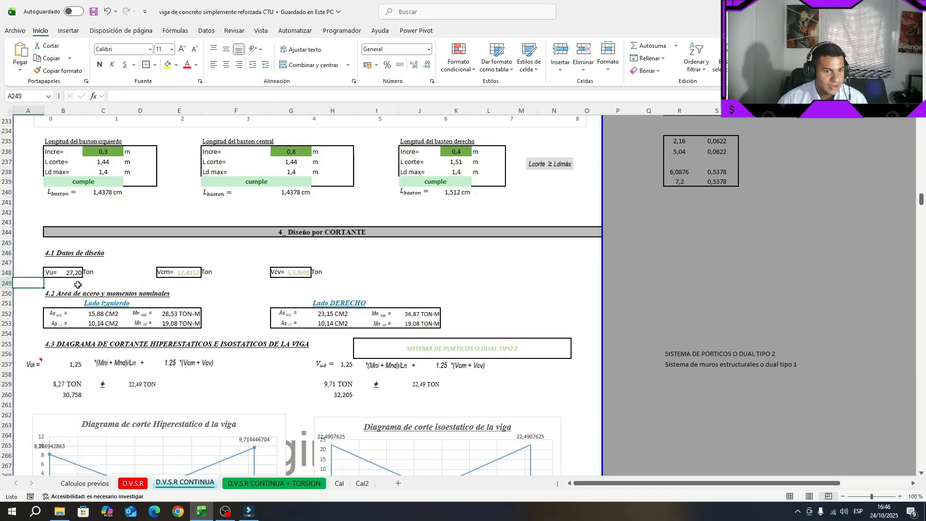
pyautogui.click(57, 272)
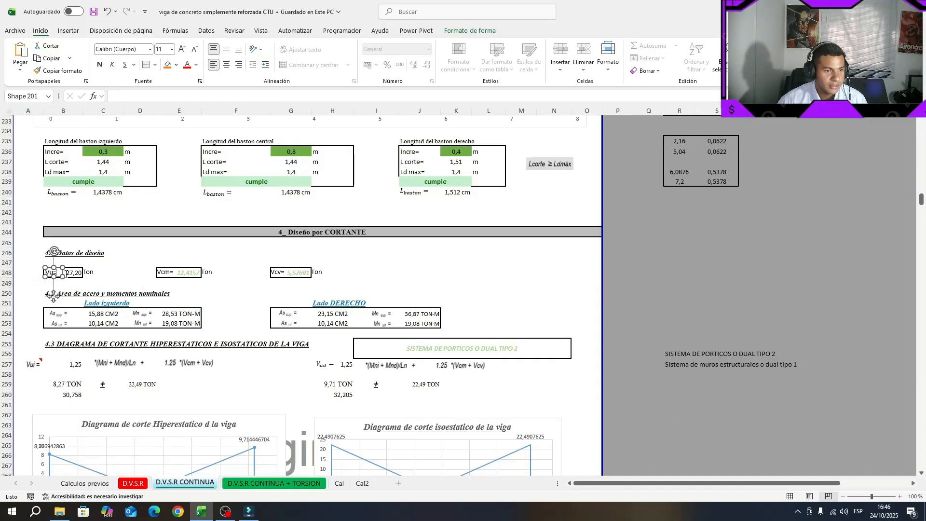
pyautogui.click(72, 274)
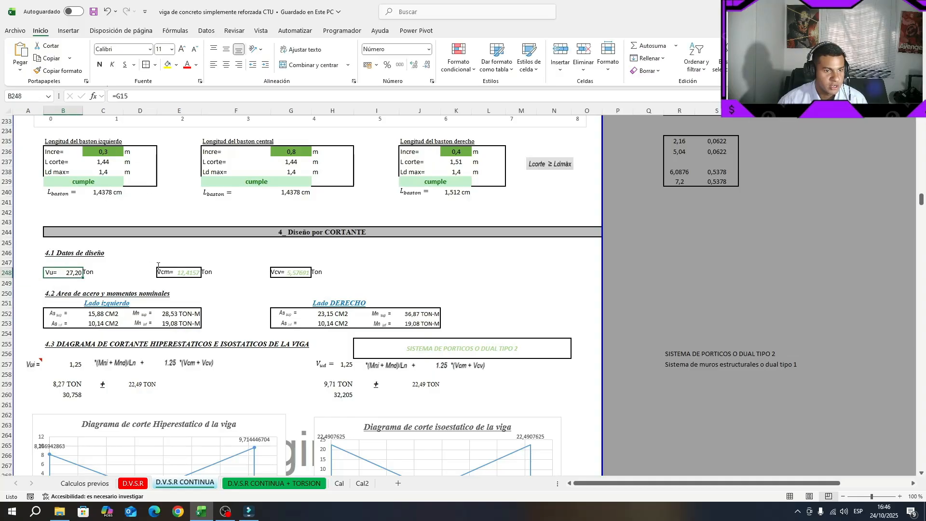
# Step: Inspect the Vcm and Vcv shear input cells in section 4.1 and save the workbook
pyautogui.click(113, 271)
pyautogui.click(186, 272)
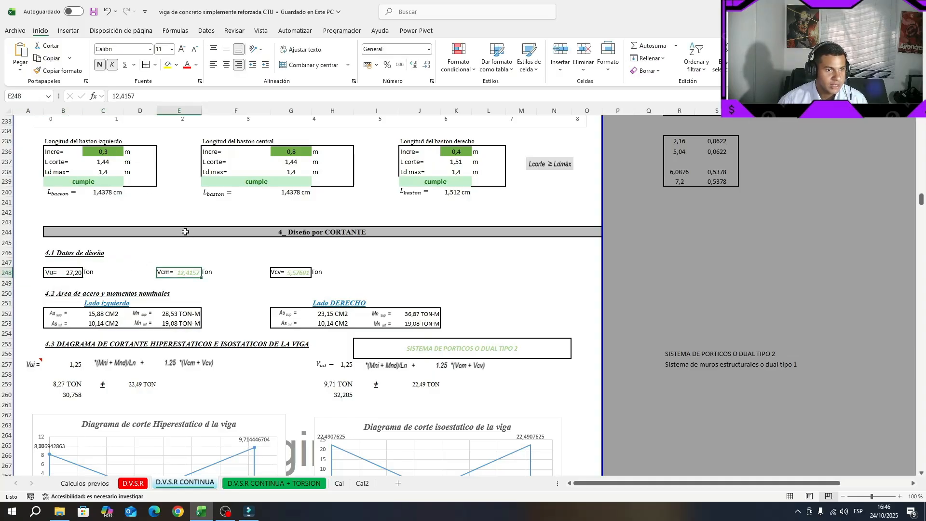
pyautogui.click(304, 274)
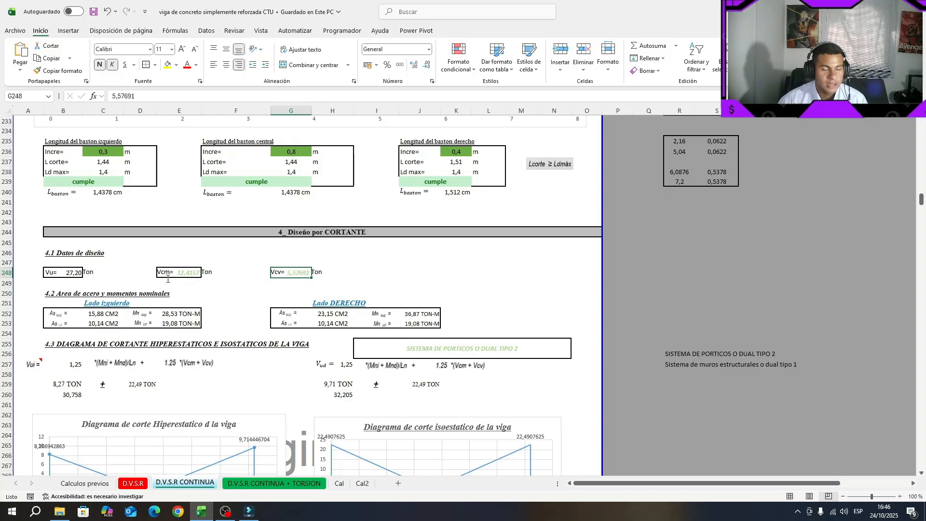
pyautogui.click(183, 273)
pyautogui.click(299, 273)
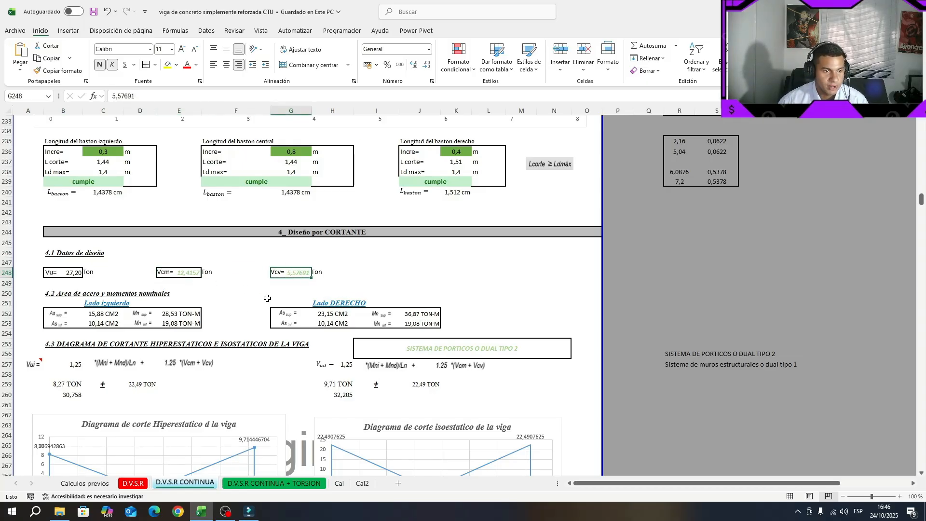
pyautogui.moveTo(268, 299); pyautogui.dragTo(268, 295)
pyautogui.hotkey('ctrl', 's')
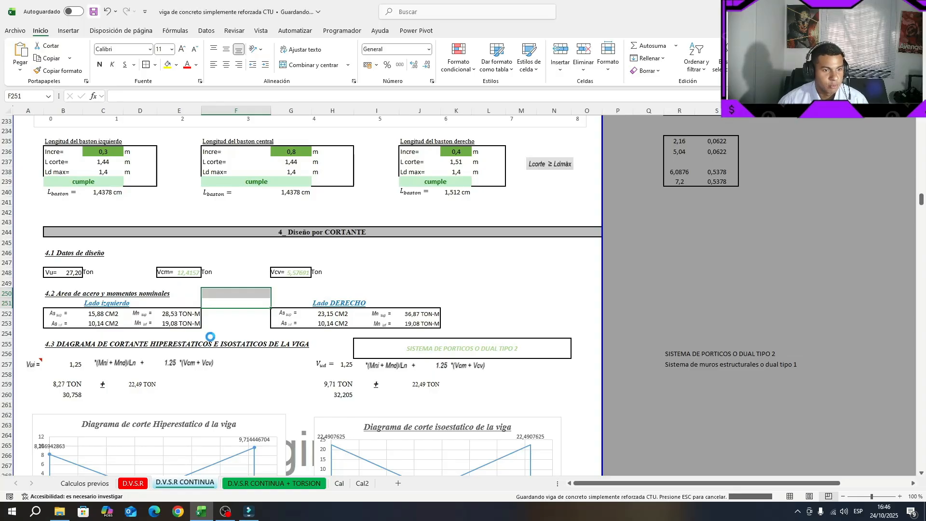
# Step: Examine the left and right steel areas and nominal moments in section 4.2 and where the moments are referenced from
pyautogui.scroll(-2, 211, 336)
pyautogui.moveTo(53, 237); pyautogui.dragTo(198, 237)
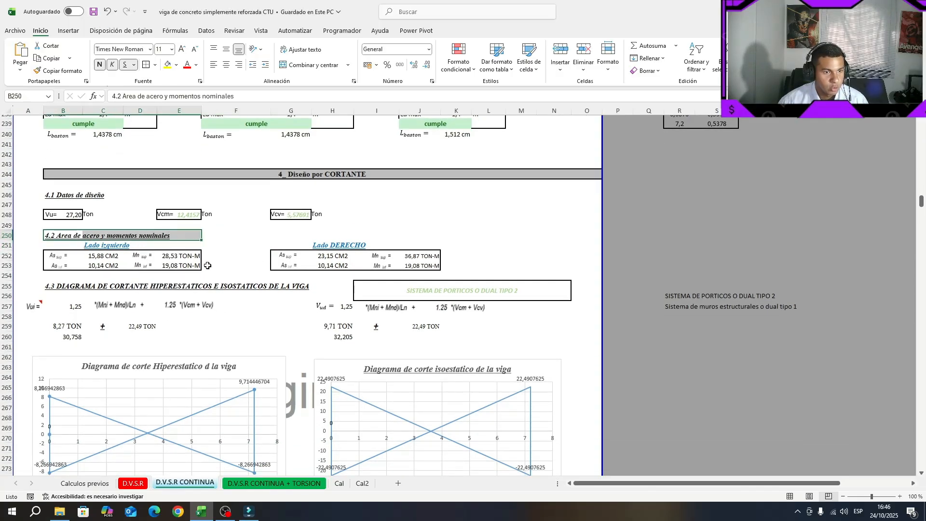
pyautogui.click(99, 257)
pyautogui.click(183, 260)
pyautogui.click(185, 263)
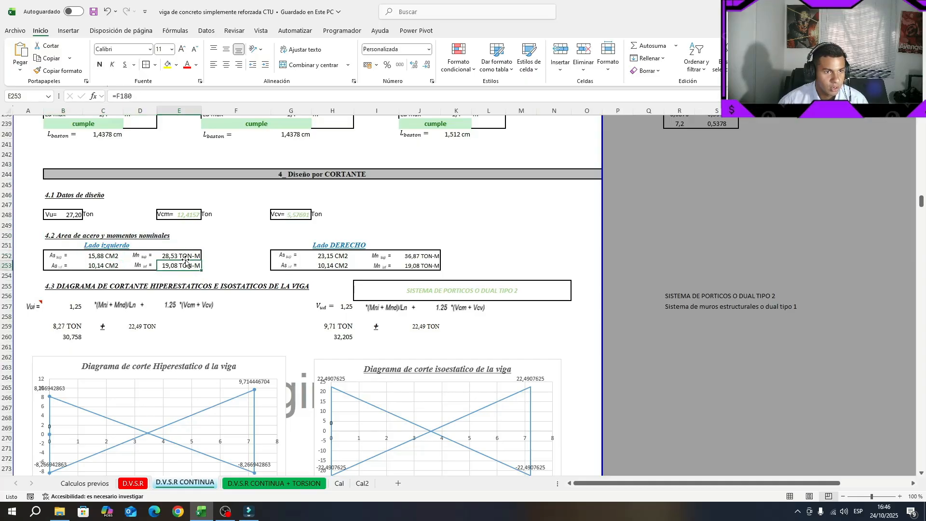
pyautogui.click(430, 265)
pyautogui.click(423, 257)
pyautogui.click(488, 214)
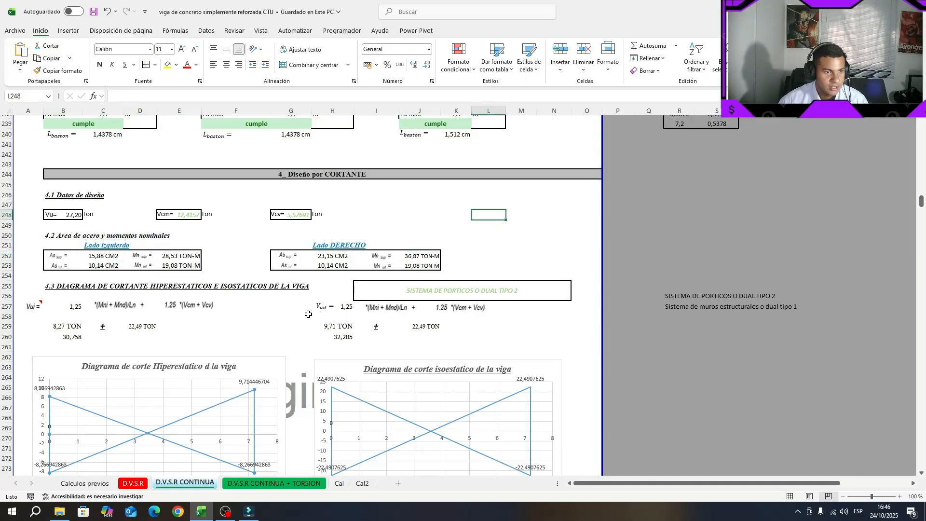
# Step: Review the section 4.3 left and right shear equations, inspect the right factor's structural system formula, and save the workbook
pyautogui.scroll(-1, 83, 286)
pyautogui.moveTo(81, 258); pyautogui.dragTo(256, 257)
pyautogui.click(291, 277)
pyautogui.scroll(-1, 247, 302)
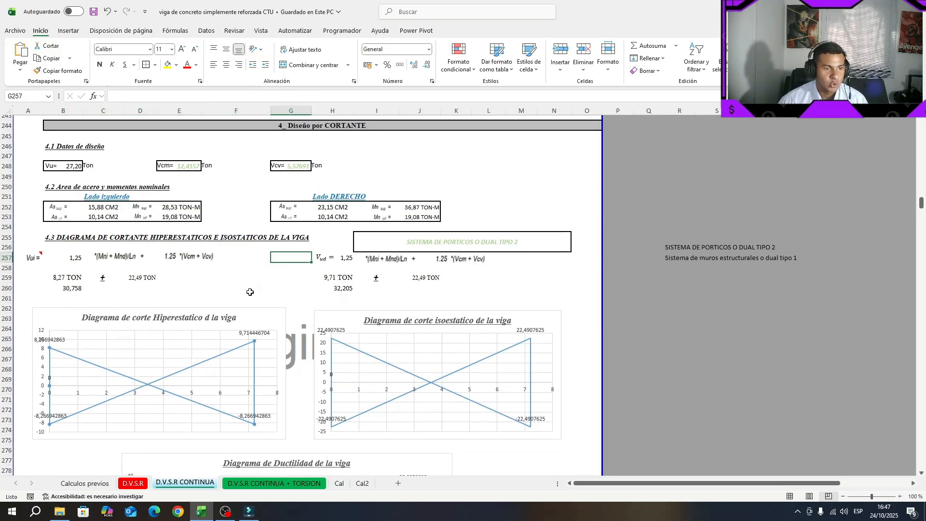
pyautogui.hotkey('ctrl', 's')
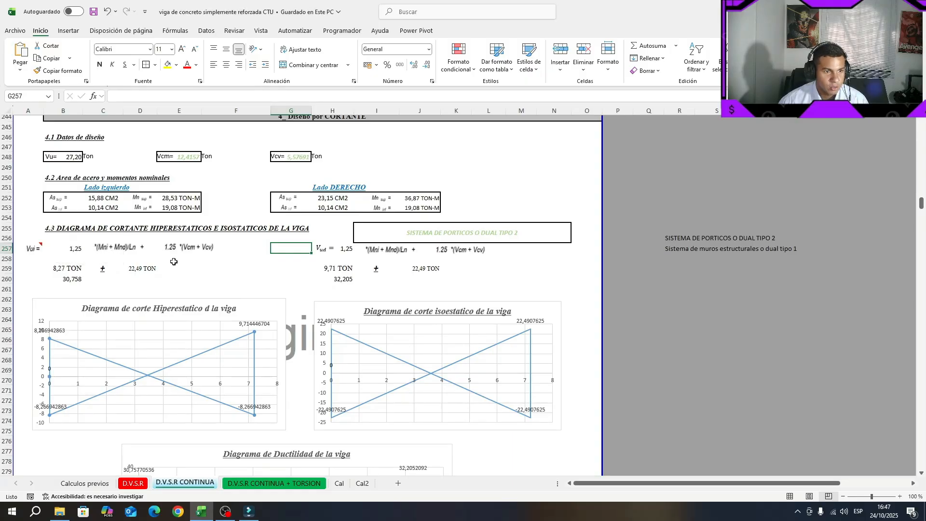
pyautogui.click(352, 248)
pyautogui.click(238, 273)
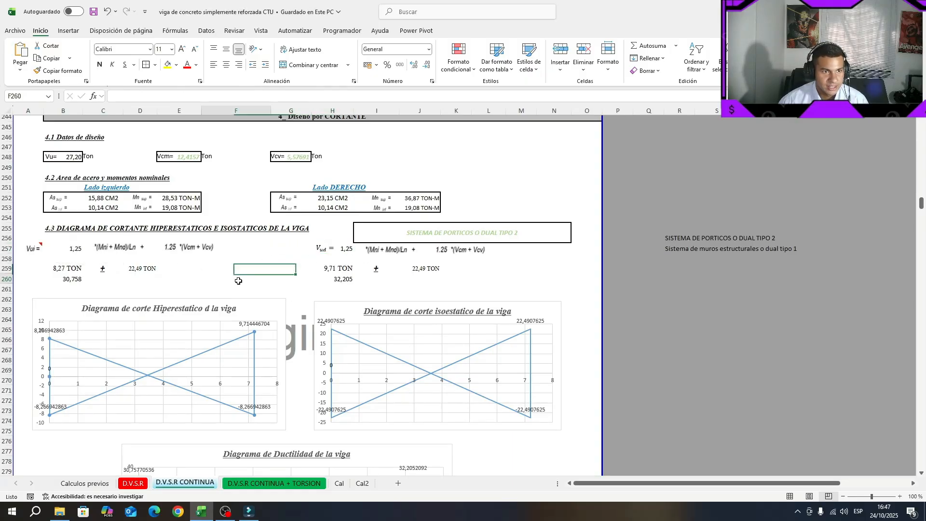
pyautogui.click(347, 248)
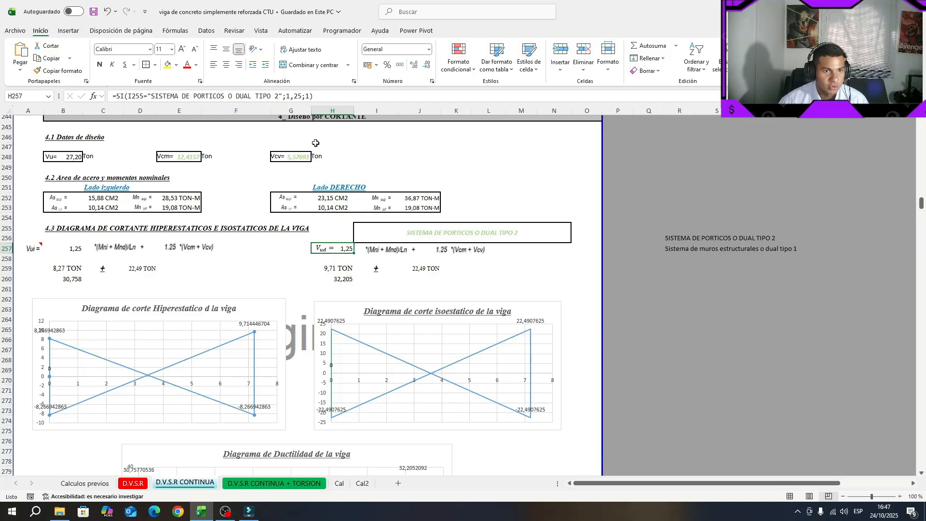
pyautogui.click(236, 279)
# Step: Look over the hyperstatic, isostatic and ductility shear diagrams and save the workbook
pyautogui.scroll(-1, 278, 353)
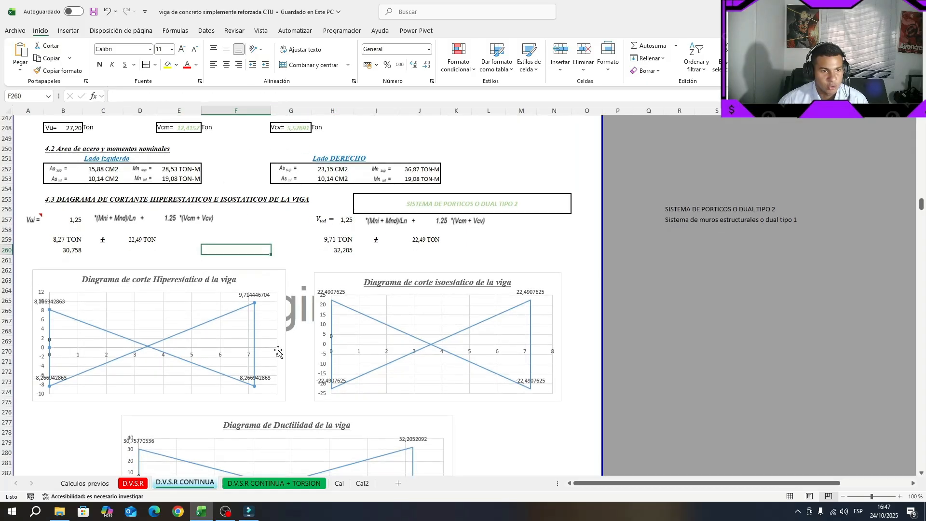
pyautogui.scroll(-3, 112, 288)
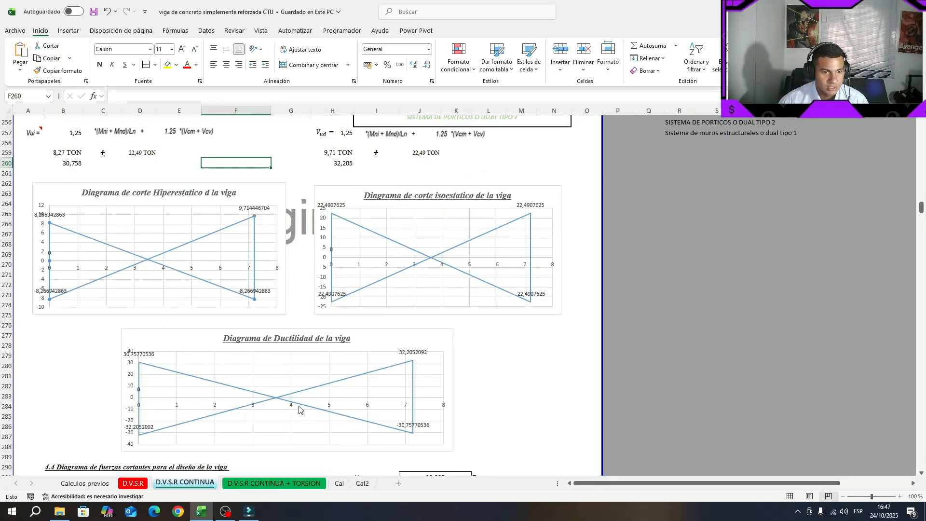
pyautogui.click(519, 376)
pyautogui.hotkey('ctrl', 's')
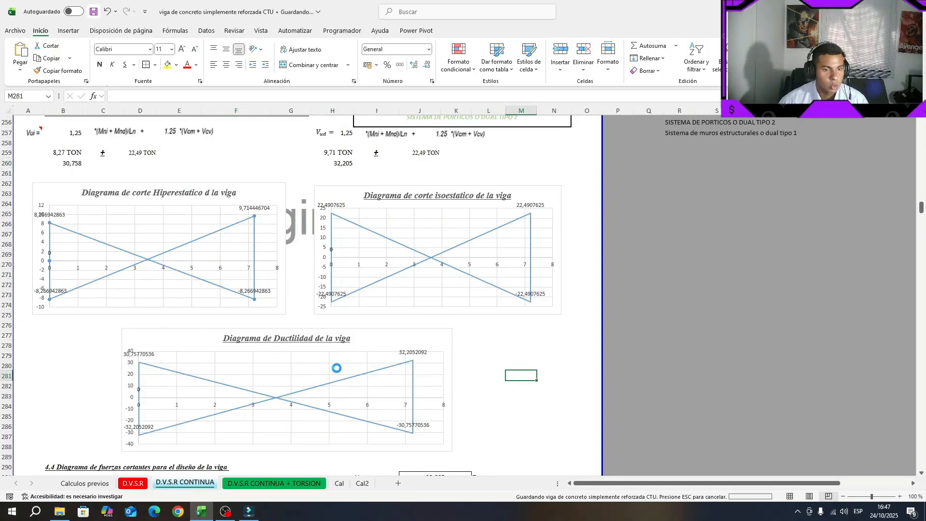
# Step: Inspect the three Vu cells and their formulas in section 4.4, Diagrama de fuerzas cortantes para el diseño de la viga
pyautogui.scroll(-7, 336, 368)
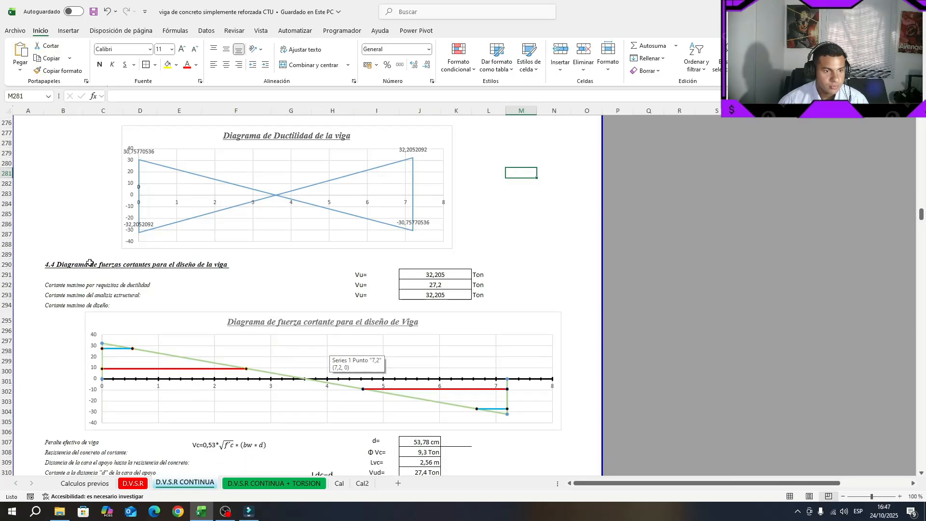
pyautogui.click(73, 267)
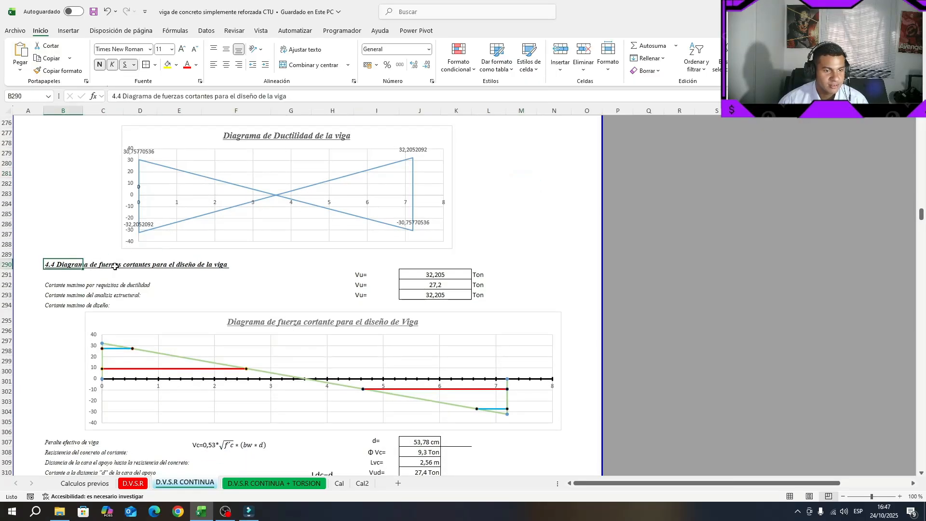
pyautogui.moveTo(115, 267); pyautogui.dragTo(227, 270)
pyautogui.click(290, 275)
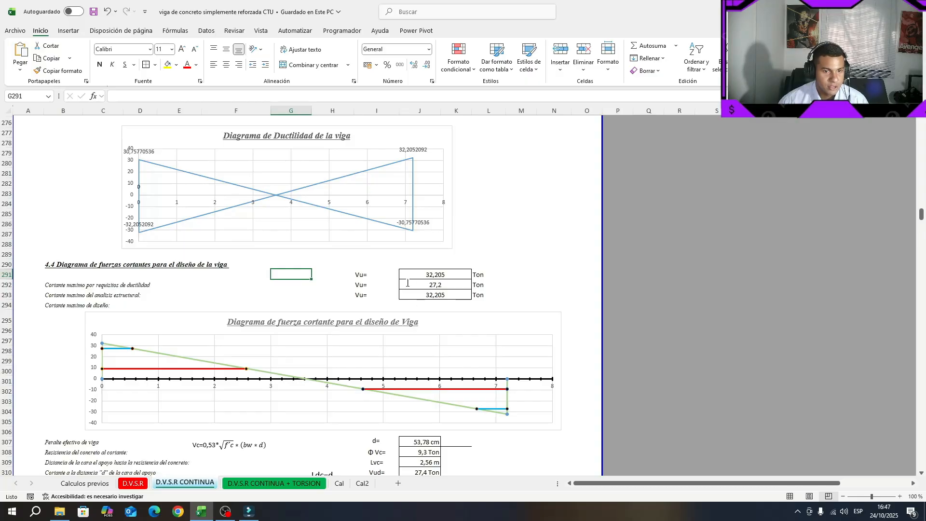
pyautogui.moveTo(409, 274); pyautogui.dragTo(410, 294)
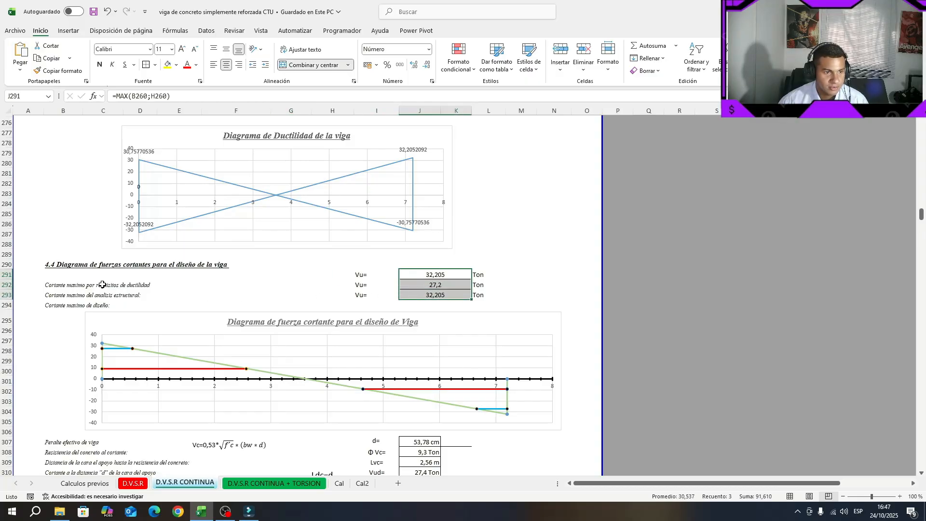
pyautogui.click(426, 286)
pyautogui.click(420, 291)
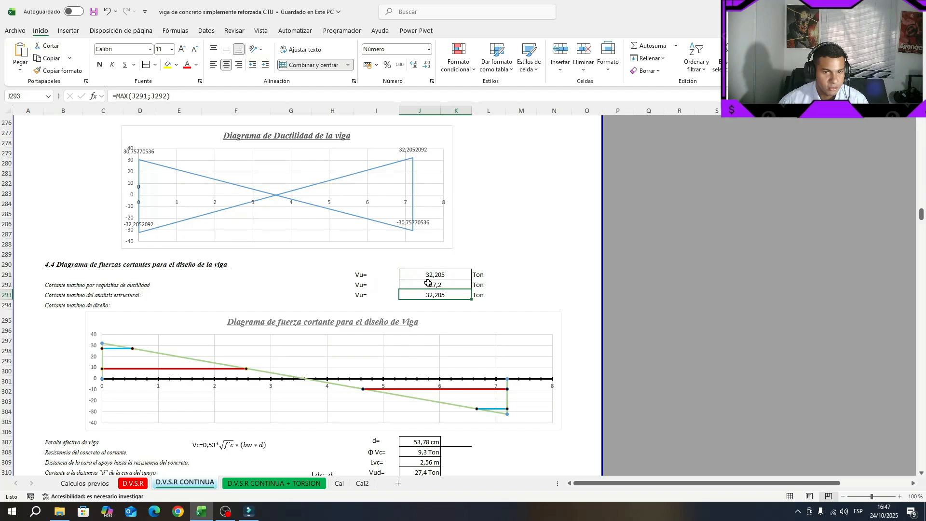
# Step: Compare the ductility and structural analysis maximum shear rows with the Diagrama de Ductilidad and check the Vu reference to G15
pyautogui.moveTo(56, 285); pyautogui.dragTo(157, 287)
pyautogui.click(408, 151)
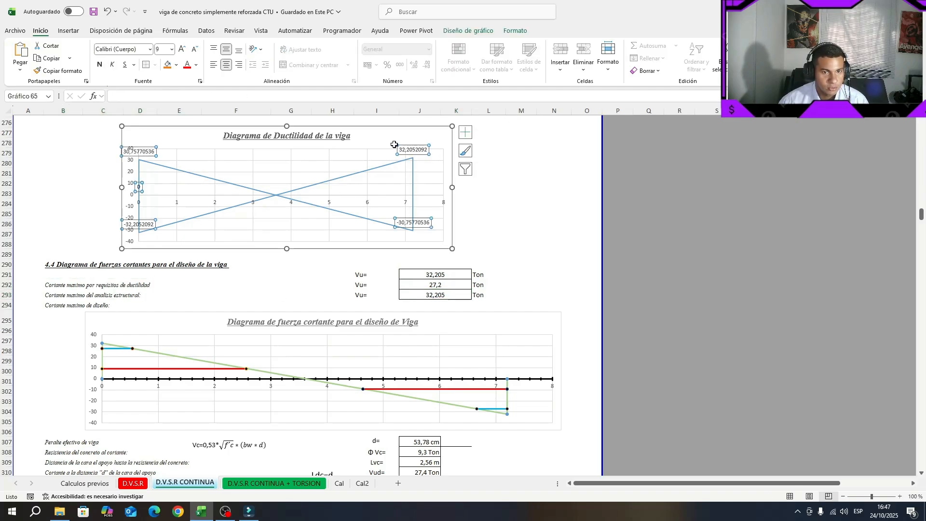
pyautogui.click(492, 209)
pyautogui.moveTo(41, 297); pyautogui.dragTo(145, 294)
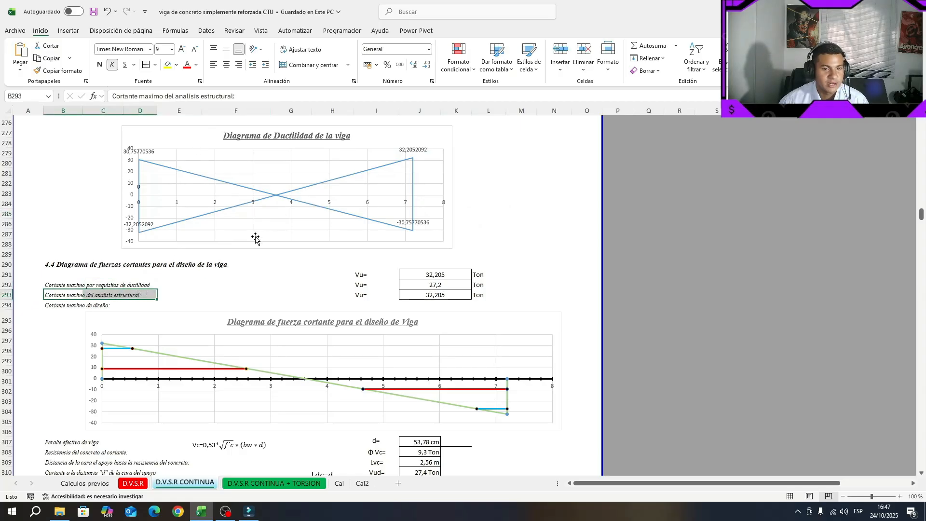
pyautogui.click(453, 287)
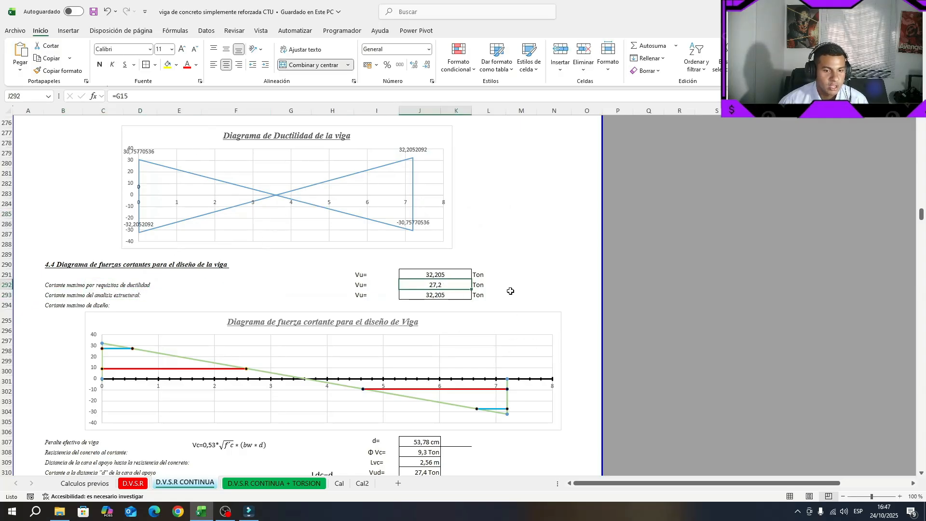
# Step: Look over the Diagrama de fuerza cortante para el diseño de Viga and the d to Vsmax values below it
pyautogui.scroll(-2, 533, 331)
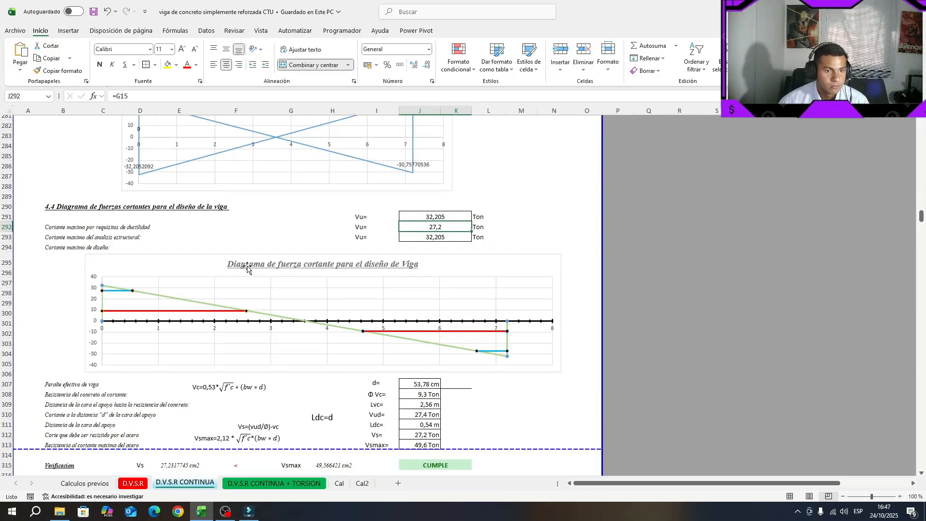
pyautogui.click(306, 268)
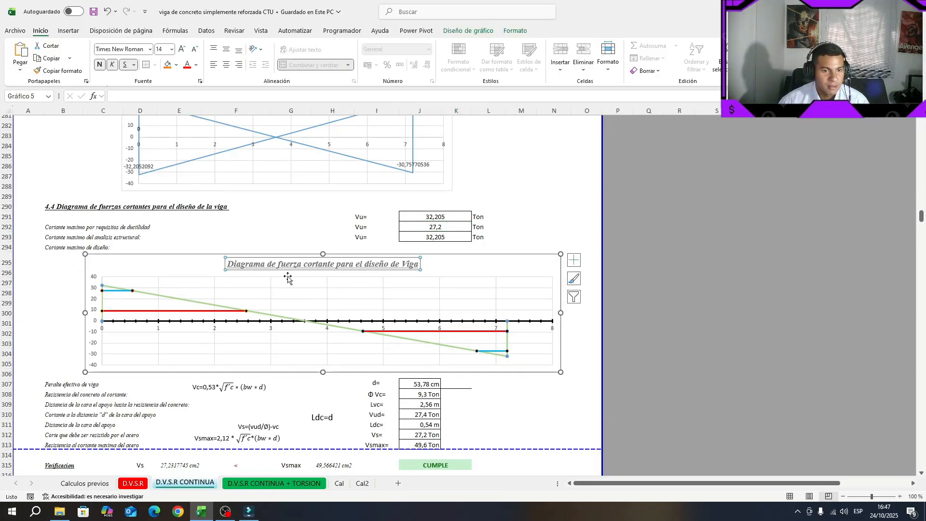
pyautogui.scroll(-1, 451, 241)
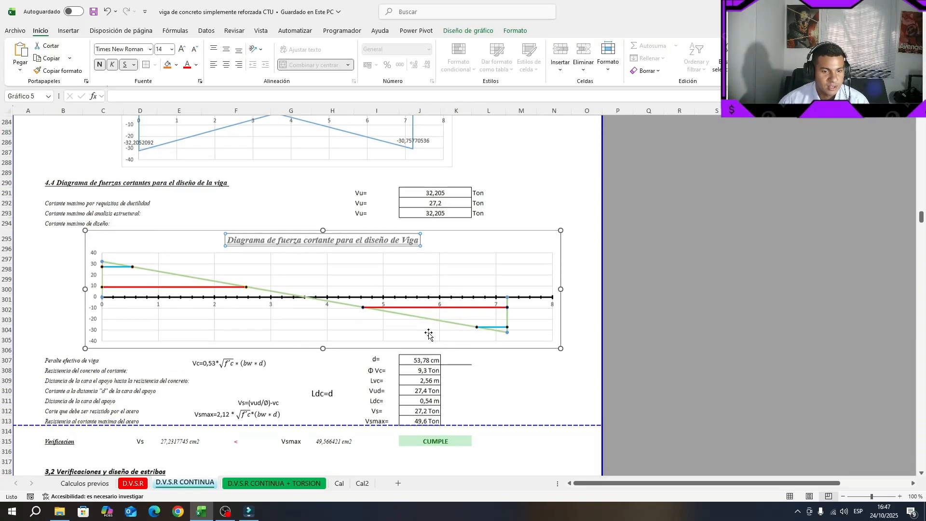
pyautogui.click(539, 385)
pyautogui.scroll(-1, 425, 382)
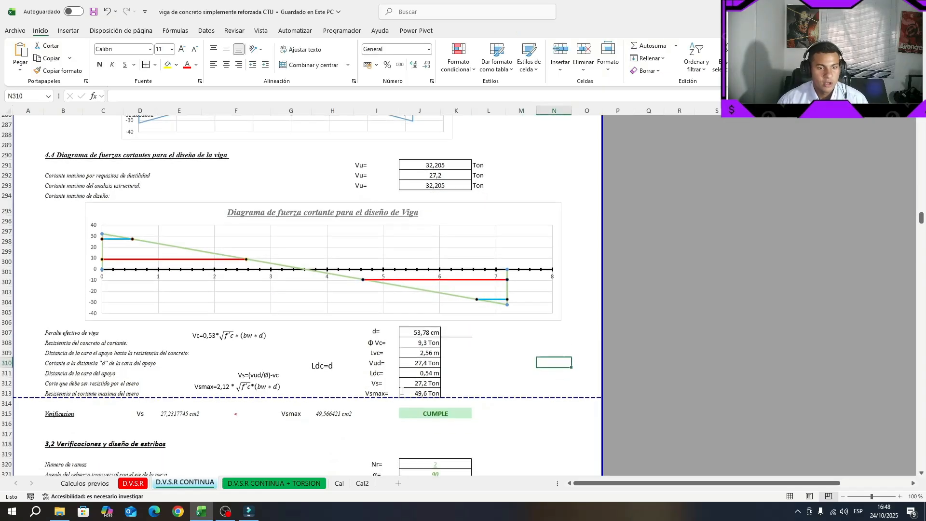
pyautogui.moveTo(426, 385); pyautogui.dragTo(429, 325)
pyautogui.click(522, 347)
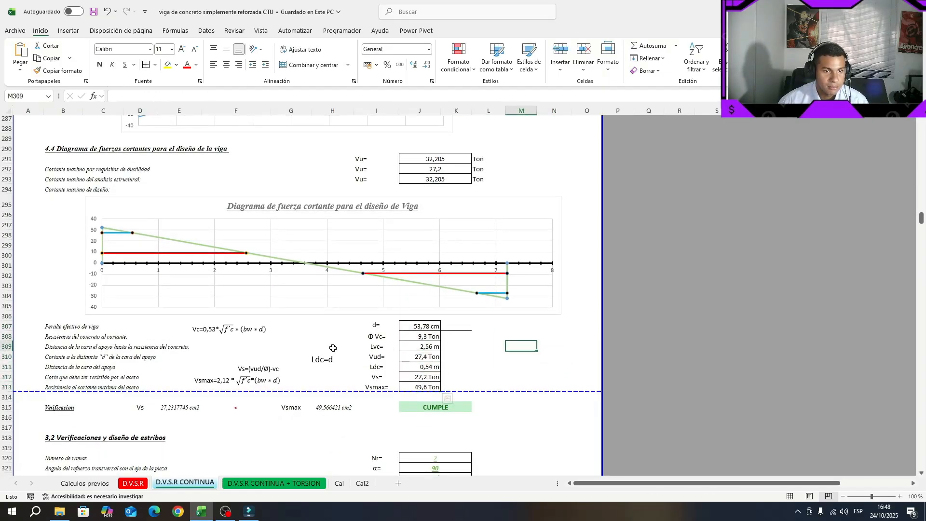
# Step: Reposition the Vc equation and the Ldc=d label slightly beside the shear data rows and save the workbook
pyautogui.click(245, 330)
pyautogui.moveTo(261, 335); pyautogui.dragTo(295, 331)
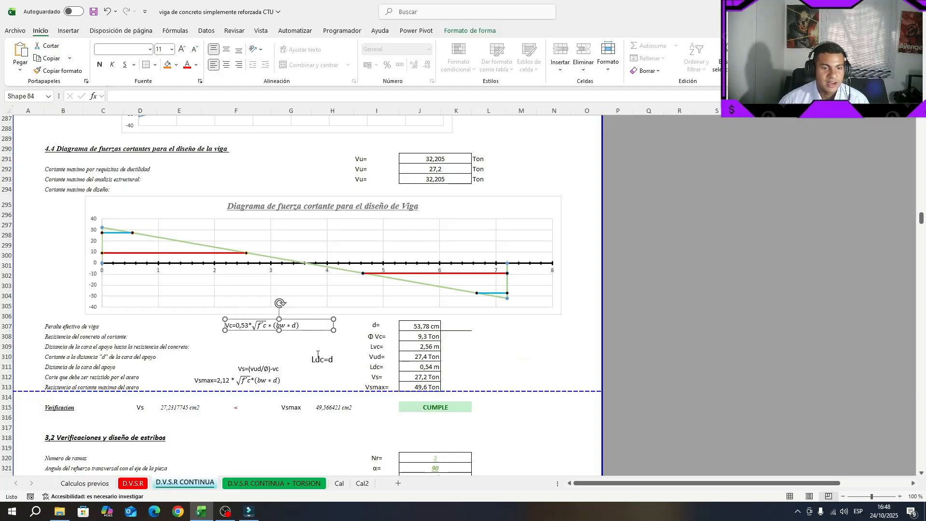
pyautogui.click(326, 361)
pyautogui.moveTo(324, 365); pyautogui.dragTo(319, 365)
pyautogui.click(547, 346)
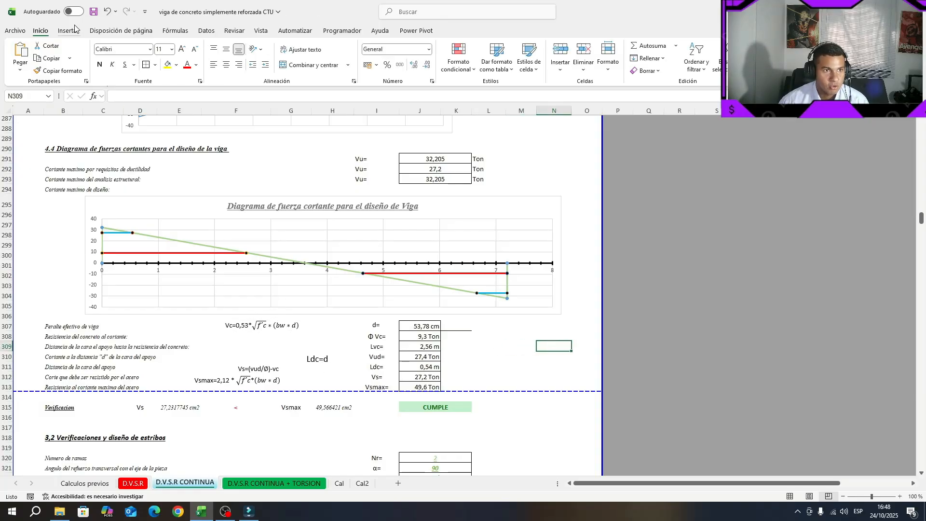
pyautogui.click(94, 12)
# Step: Inspect the formulas of d, ΦVc, Lvc, Vud, Ldc, Vs and Vsmax in the rows below the design shear diagram
pyautogui.click(422, 322)
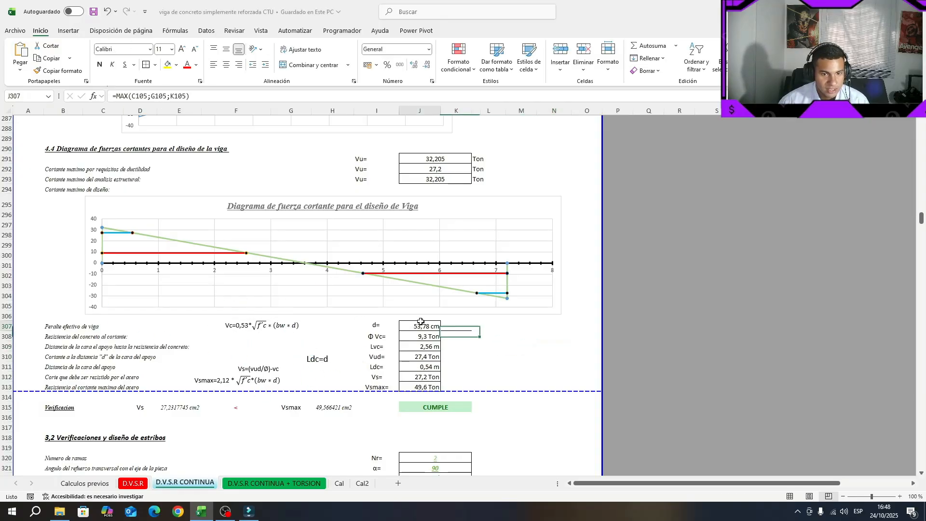
pyautogui.click(415, 336)
pyautogui.click(421, 337)
pyautogui.click(420, 346)
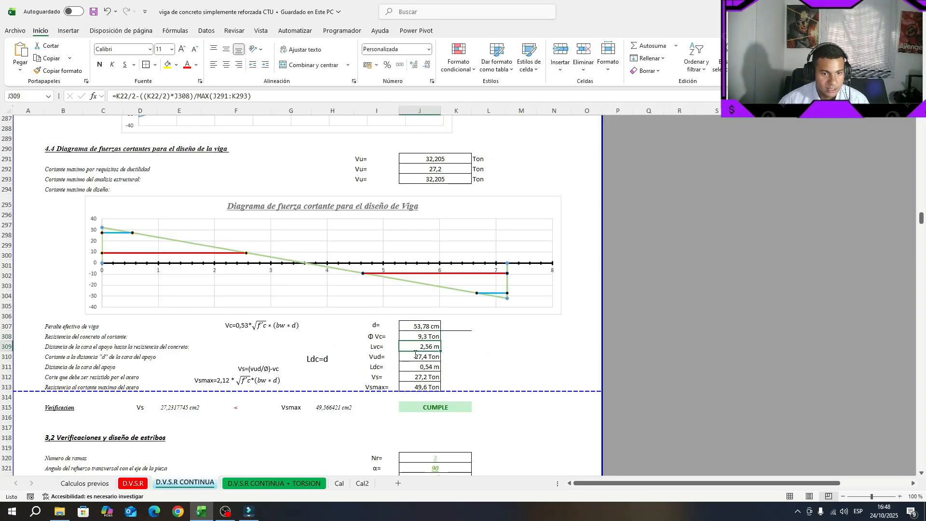
pyautogui.click(414, 356)
pyautogui.click(418, 359)
pyautogui.click(418, 368)
pyautogui.click(419, 377)
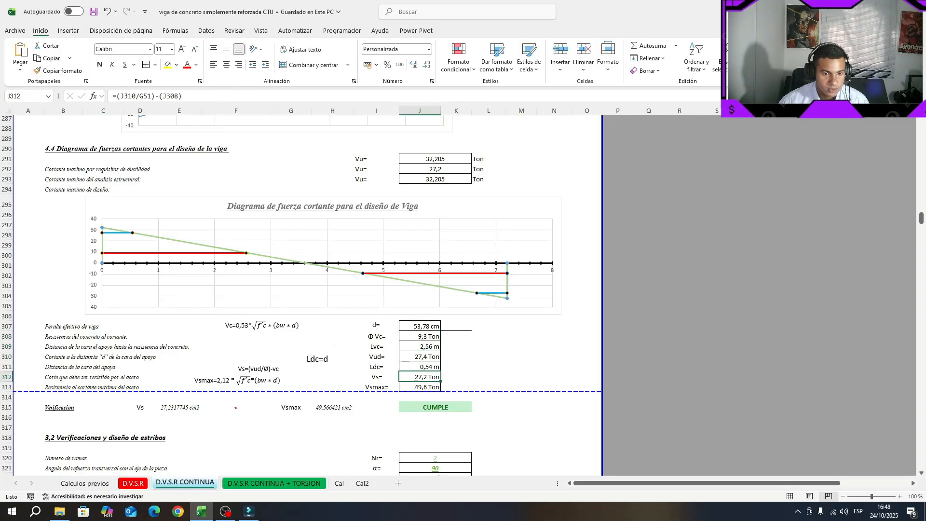
pyautogui.click(416, 386)
pyautogui.click(434, 387)
pyautogui.scroll(-1, 448, 371)
pyautogui.click(553, 307)
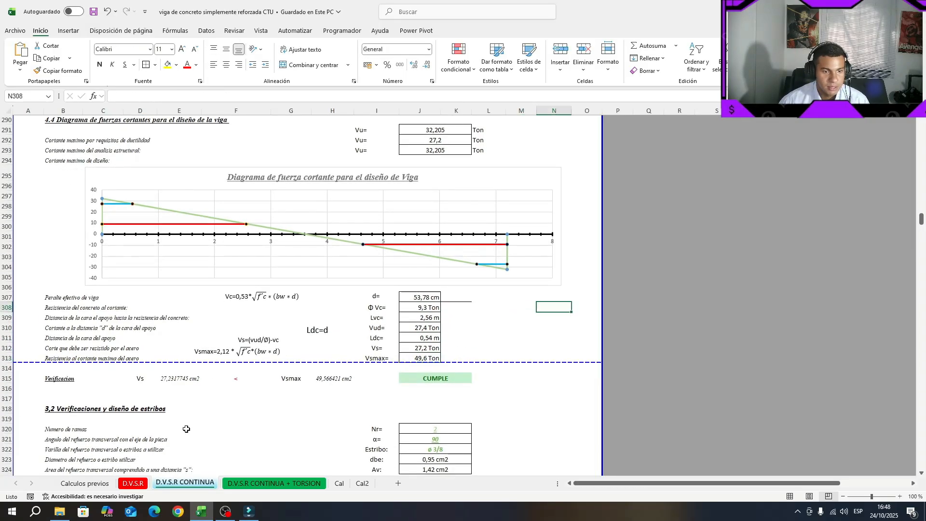
# Step: Check which cells the Vs and Vsmax values in the Verificacion row refer to
pyautogui.click(140, 379)
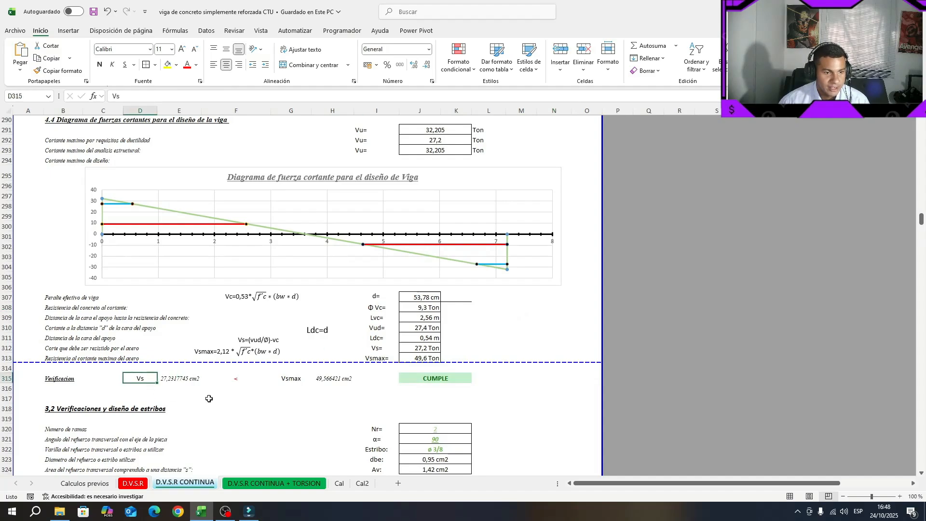
pyautogui.click(175, 381)
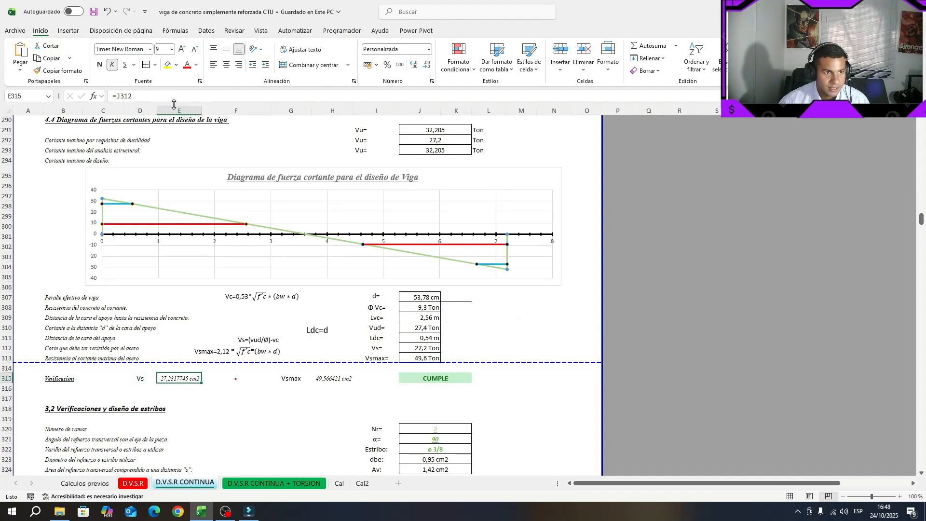
pyautogui.write('=')
pyautogui.click(420, 348)
pyautogui.scroll(1, 420, 348)
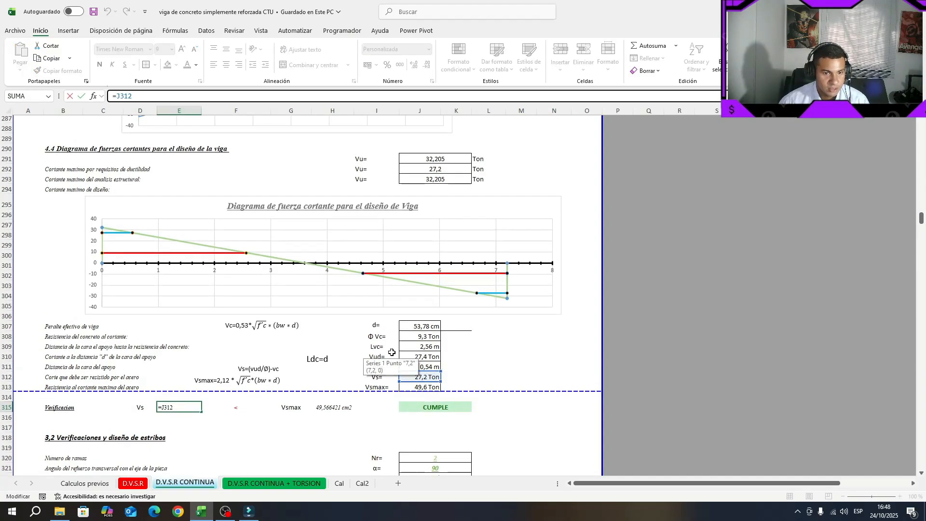
pyautogui.click(327, 410)
pyautogui.click(138, 95)
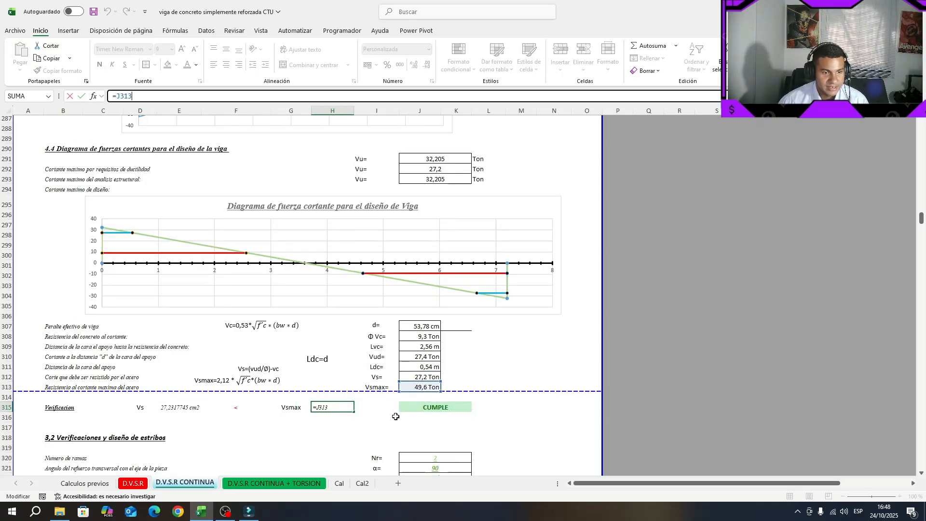
pyautogui.press('Return')
# Step: Trace the cells used by the Vs and Vud formulas and recheck the Vsmax reference in the Verificacion row
pyautogui.click(421, 377)
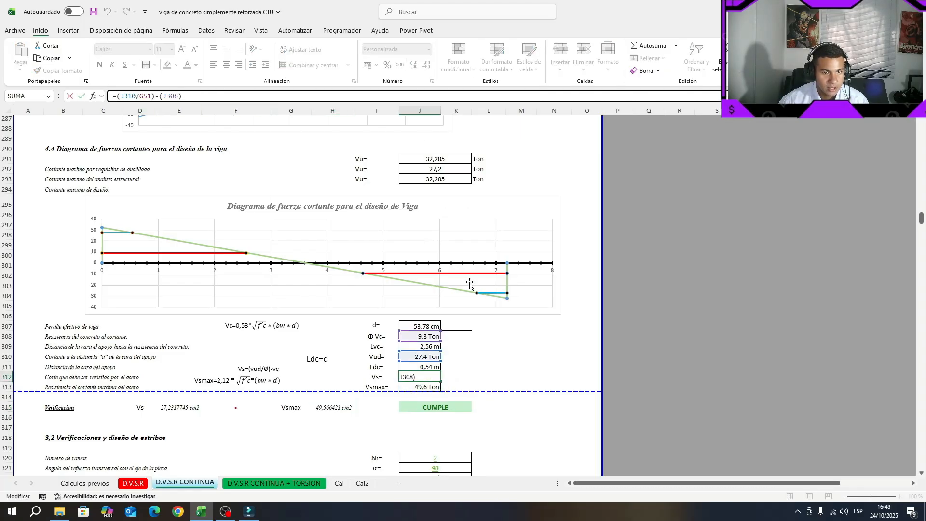
pyautogui.click(440, 356)
pyautogui.click(232, 95)
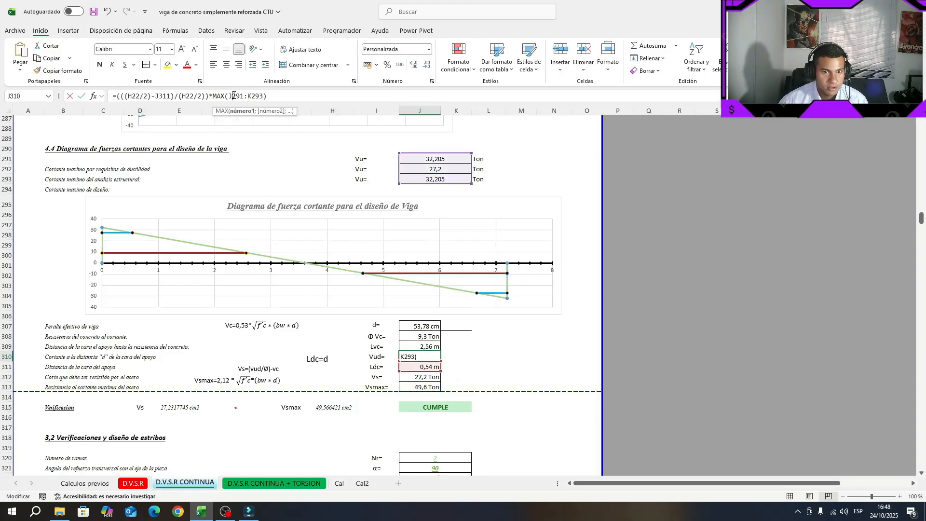
pyautogui.press('Escape')
pyautogui.click(323, 409)
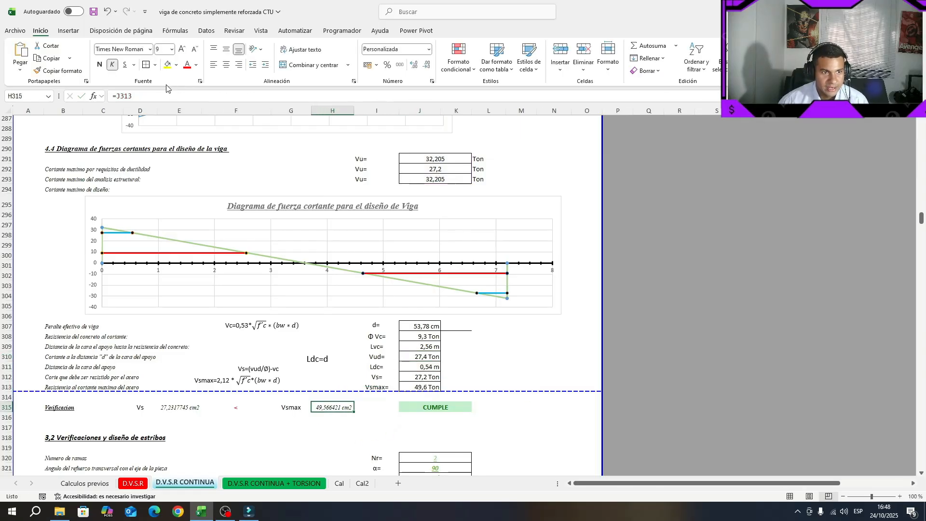
pyautogui.click(166, 95)
# Step: Look over the Vs versus Vsmax compliance check and save the workbook
pyautogui.click(482, 379)
pyautogui.scroll(-2, 482, 381)
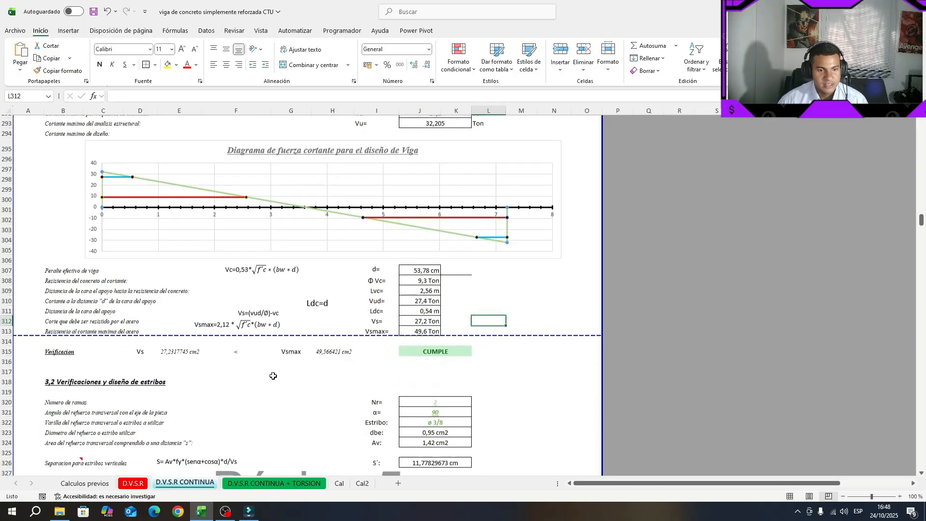
pyautogui.click(485, 360)
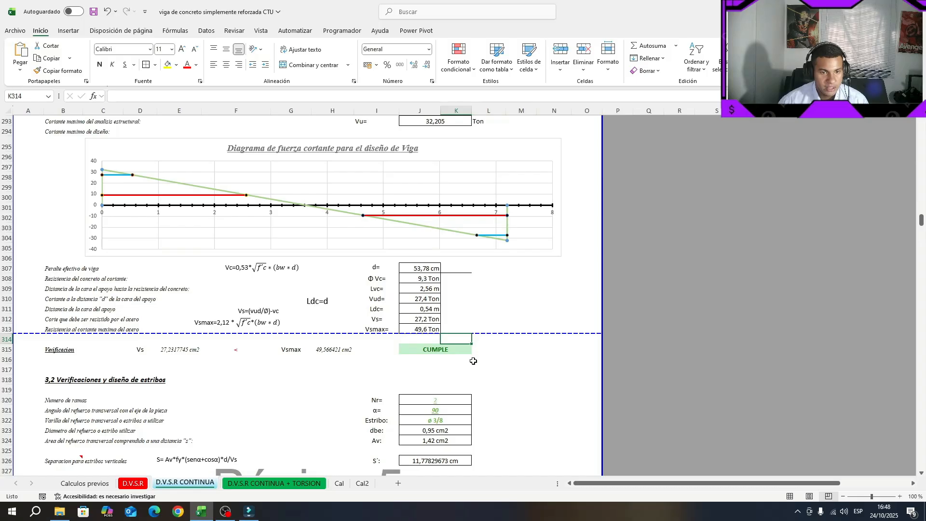
pyautogui.scroll(-1, 530, 365)
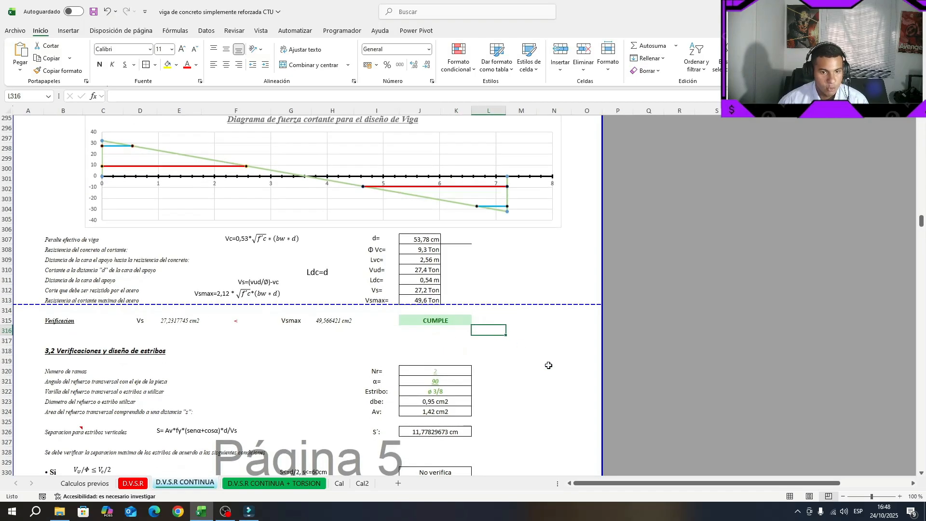
pyautogui.click(94, 11)
# Step: Review the number of branches Nr and the transverse reinforcement angle α in section 3,2 Verificaciones y diseño de estribos
pyautogui.scroll(-3, 254, 319)
pyautogui.scroll(-1, 255, 319)
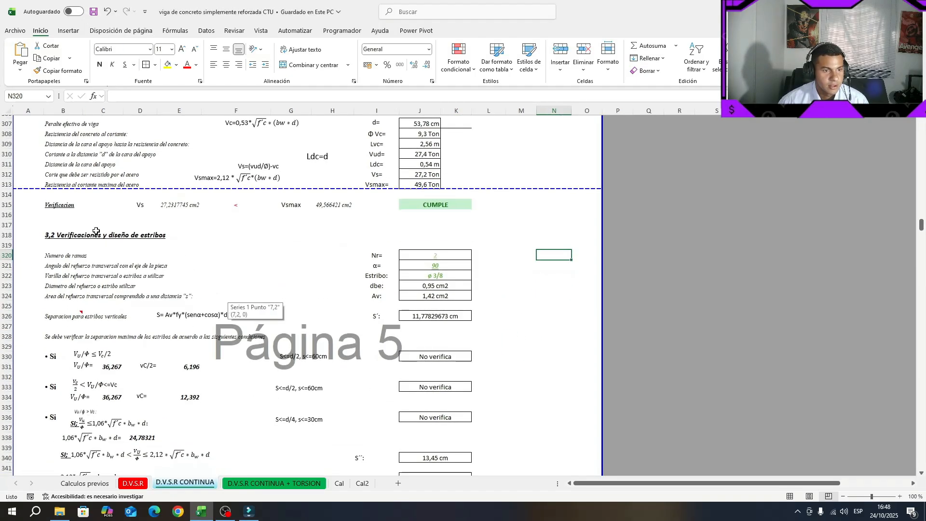
pyautogui.moveTo(59, 238); pyautogui.dragTo(144, 238)
pyautogui.click(435, 255)
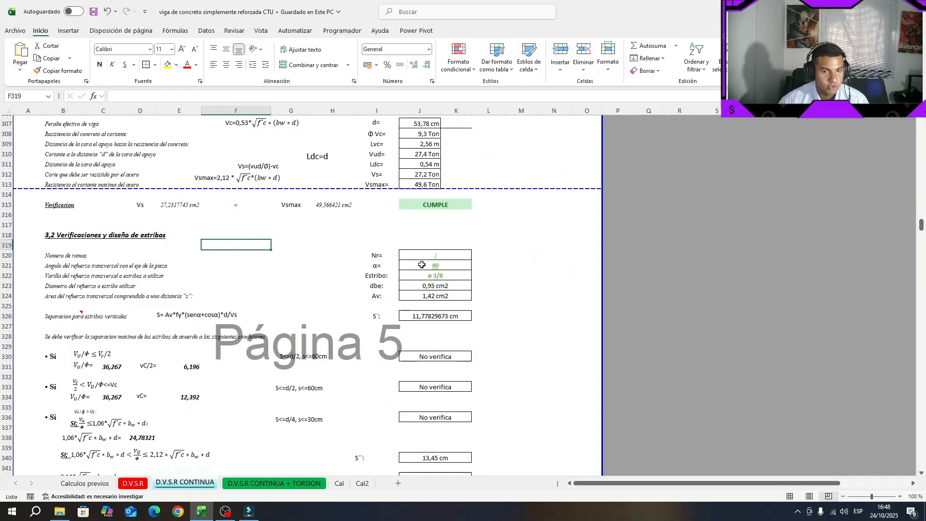
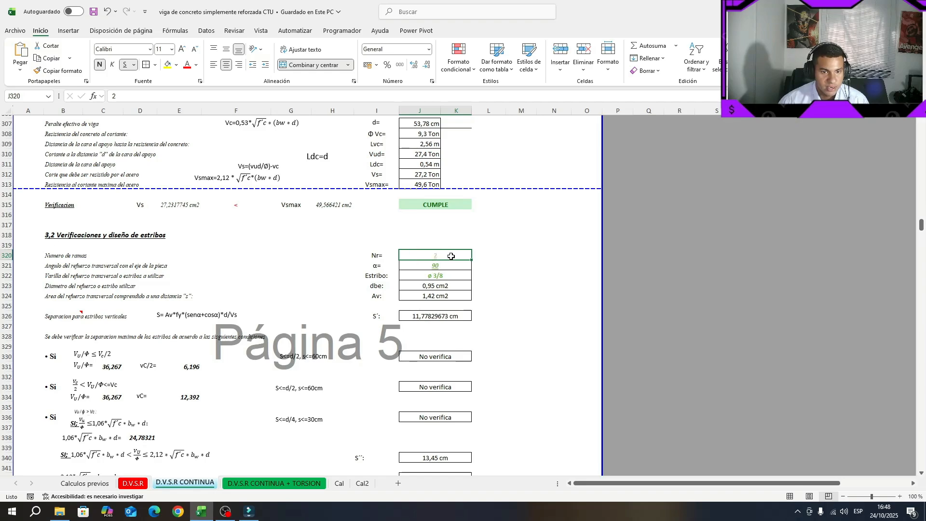
pyautogui.click(441, 266)
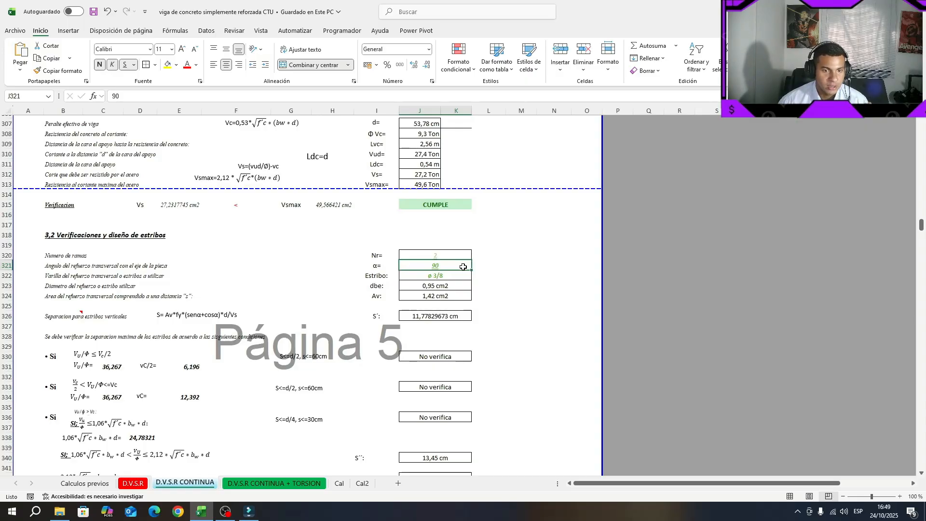
# Step: Check the stirrup bar options for Estribo, keeping ø 3/8, and inspect the formulas of the diameter dbe and area Av
pyautogui.click(437, 280)
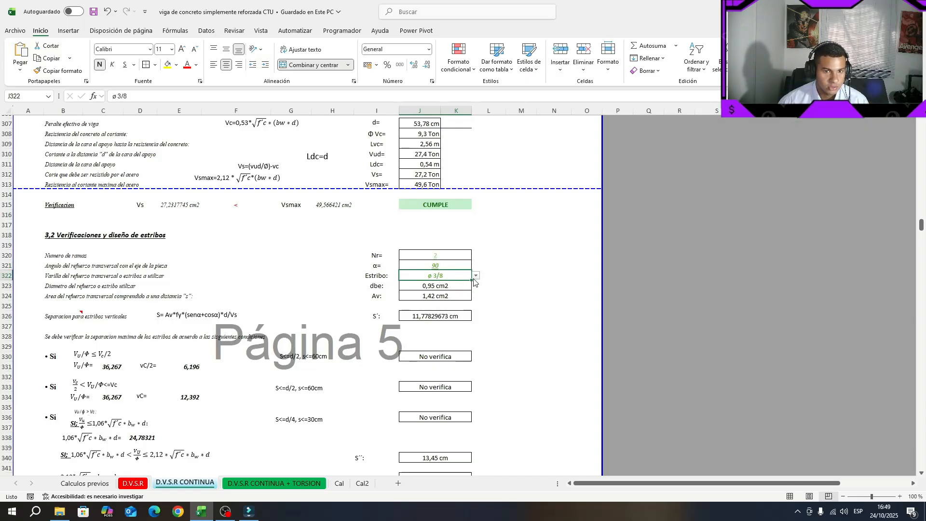
pyautogui.click(476, 276)
pyautogui.click(435, 295)
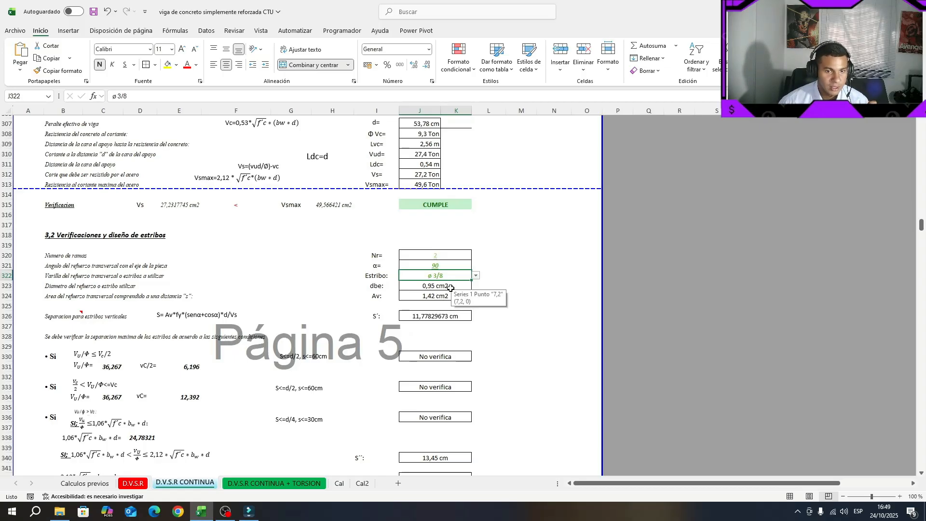
pyautogui.click(448, 288)
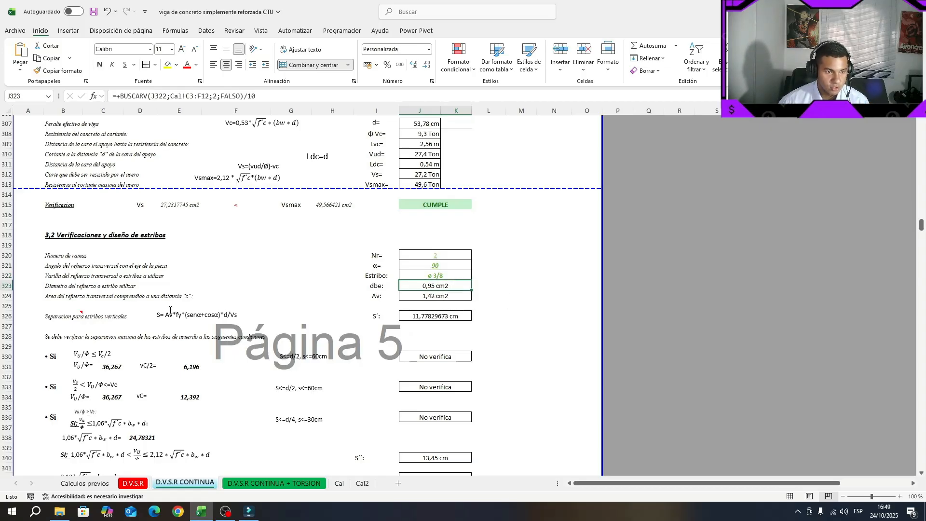
pyautogui.click(436, 298)
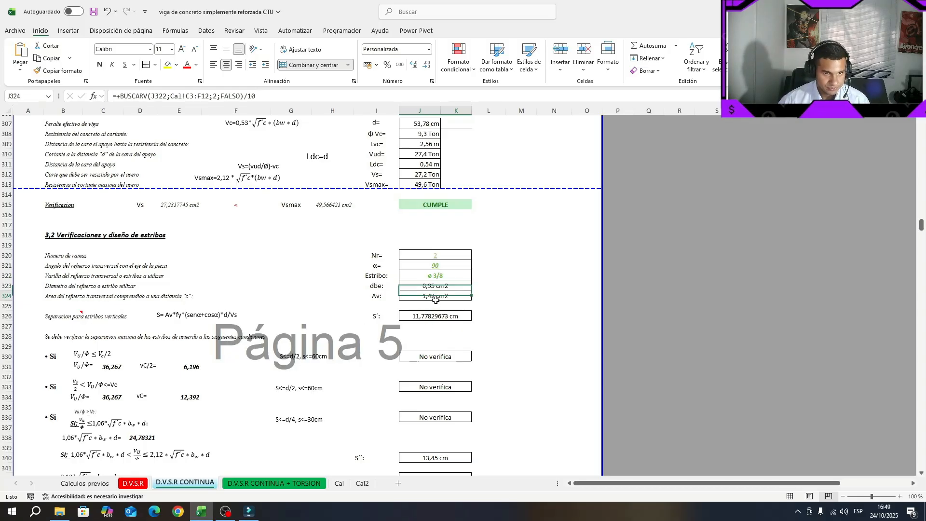
# Step: Enlarge the note on the Separacion para estribos verticales cell to fit its full text and close it
pyautogui.scroll(-1, 359, 339)
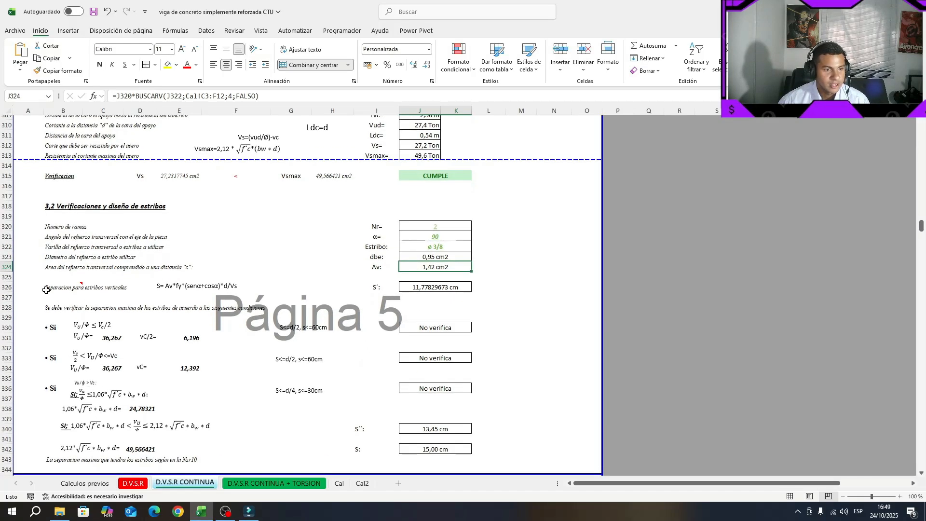
pyautogui.moveTo(77, 284)
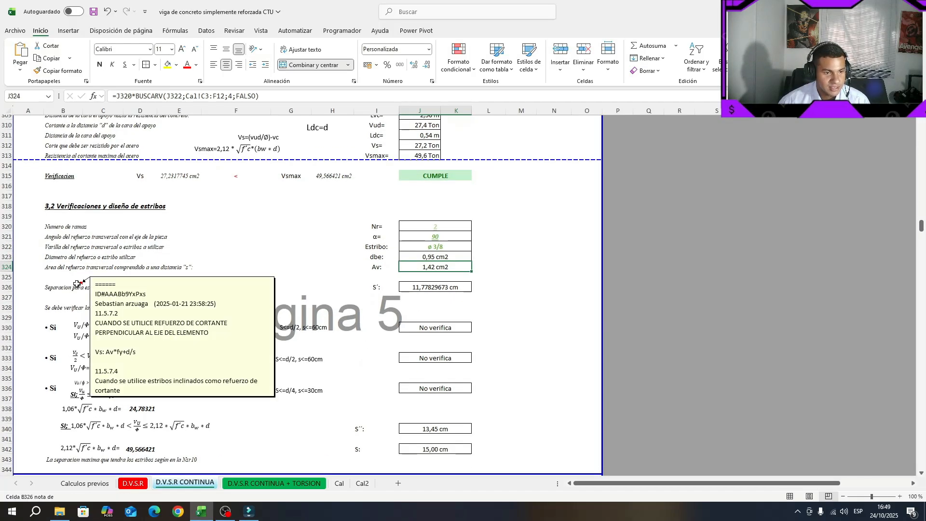
pyautogui.click(77, 284)
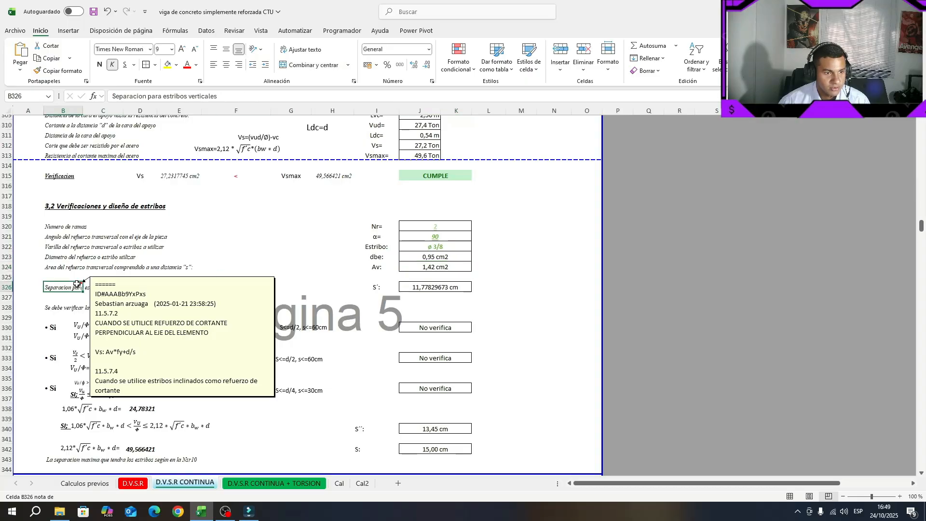
pyautogui.rightClick(77, 284)
pyautogui.click(193, 181)
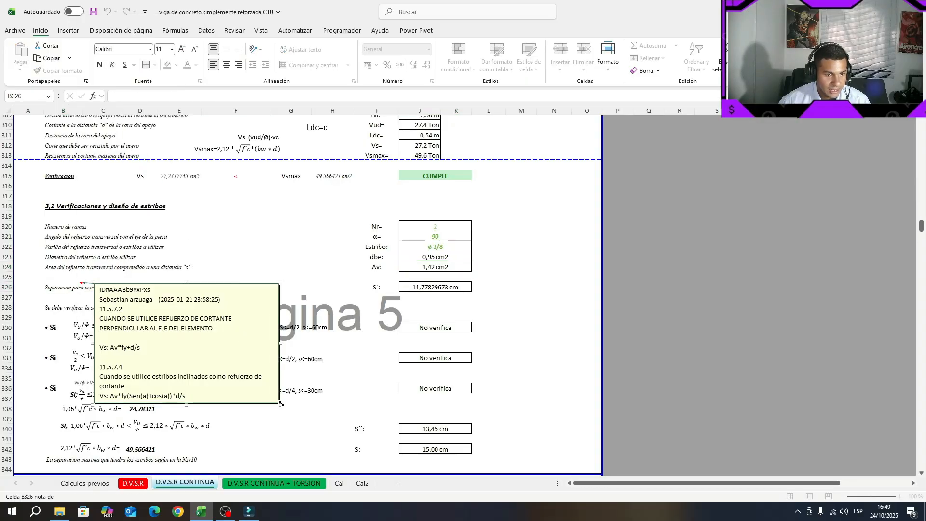
pyautogui.moveTo(282, 405); pyautogui.dragTo(391, 438)
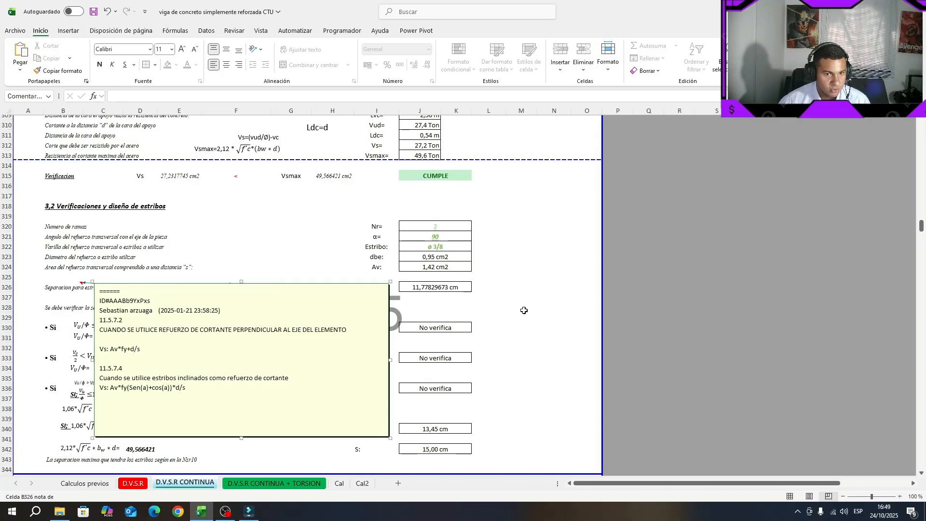
pyautogui.click(540, 297)
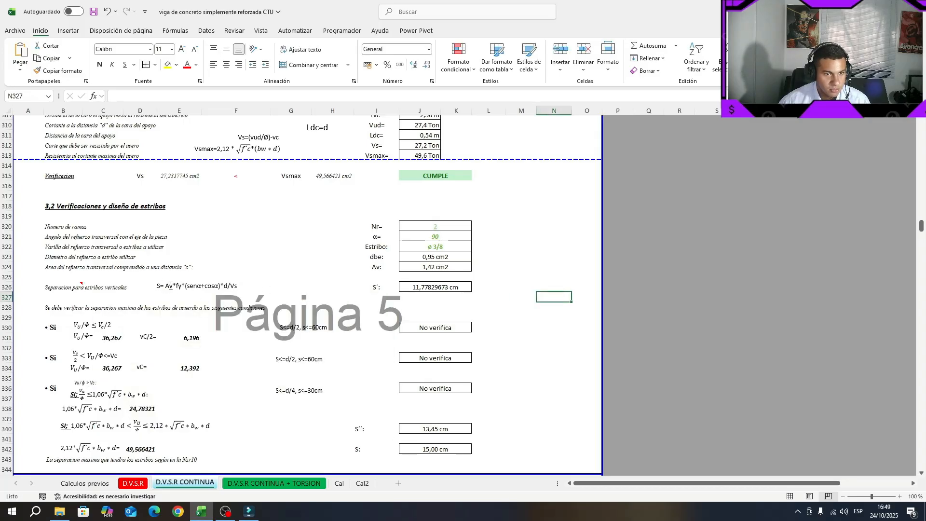
# Step: Inspect the formula of the vertical stirrup spacing S´ and trace its reference to the shear Vs
pyautogui.click(408, 287)
pyautogui.doubleClick(408, 288)
pyautogui.scroll(2, 431, 326)
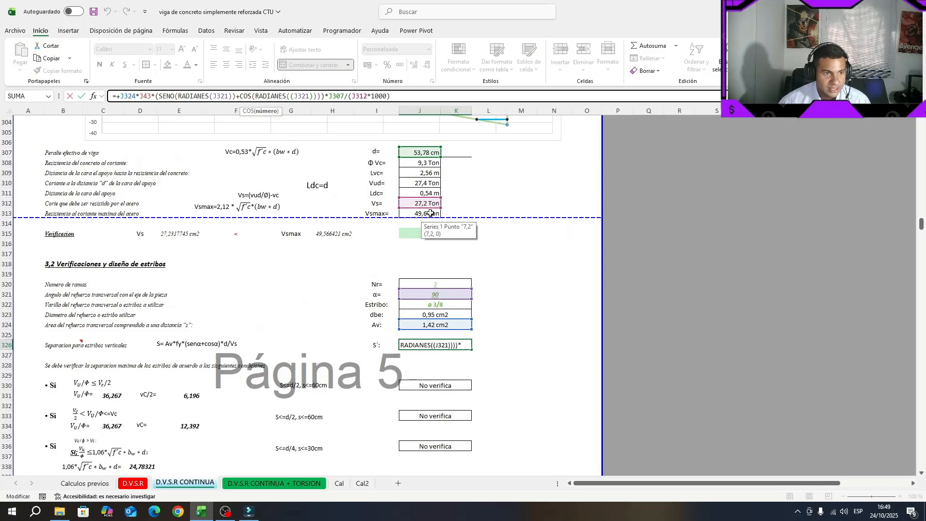
pyautogui.moveTo(417, 204); pyautogui.dragTo(63, 203)
pyautogui.click(494, 348)
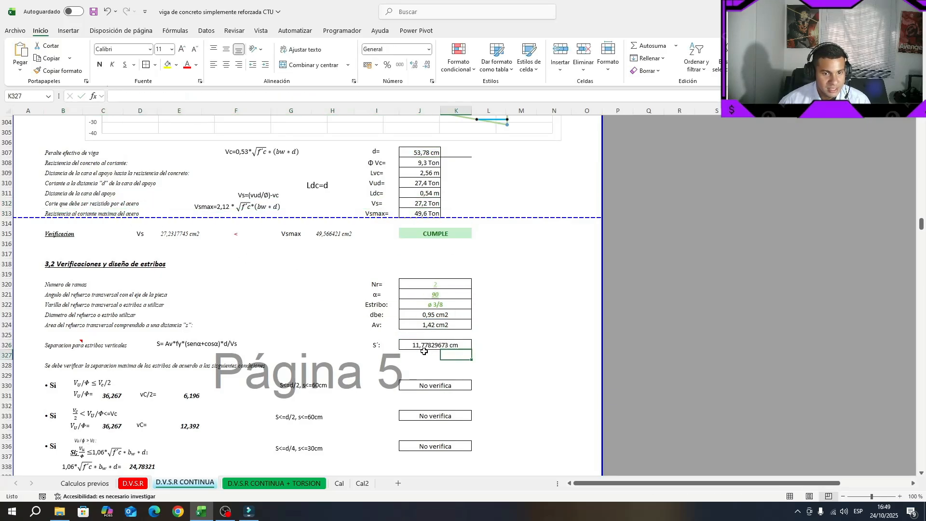
pyautogui.click(456, 348)
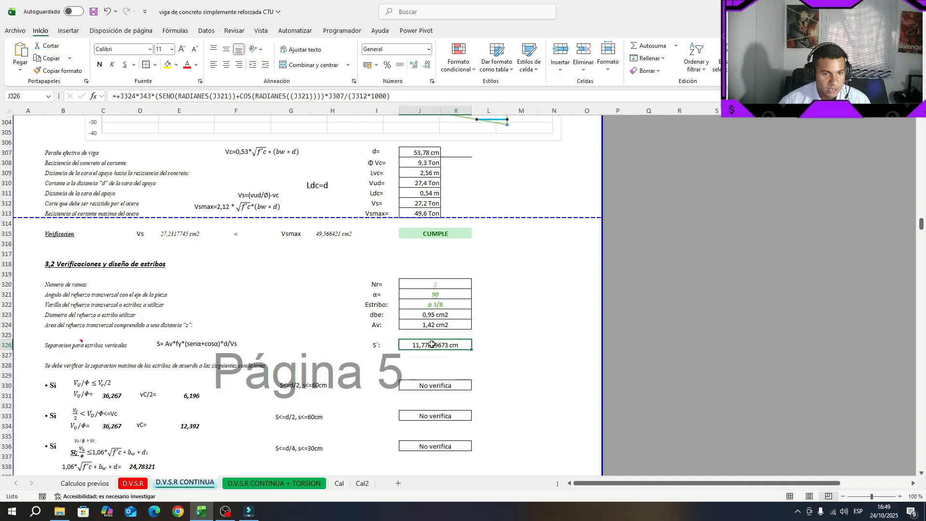
pyautogui.click(430, 202)
# Step: Highlight the three maximum stirrup spacing checks in rows 330 to 336 and save the workbook
pyautogui.scroll(-3, 496, 342)
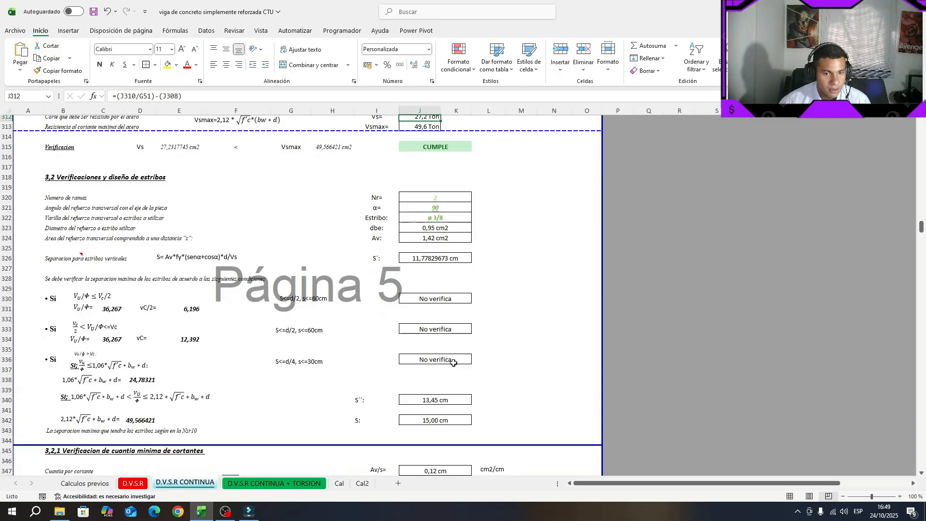
pyautogui.moveTo(454, 363); pyautogui.dragTo(436, 299)
pyautogui.hotkey('ctrl', 's')
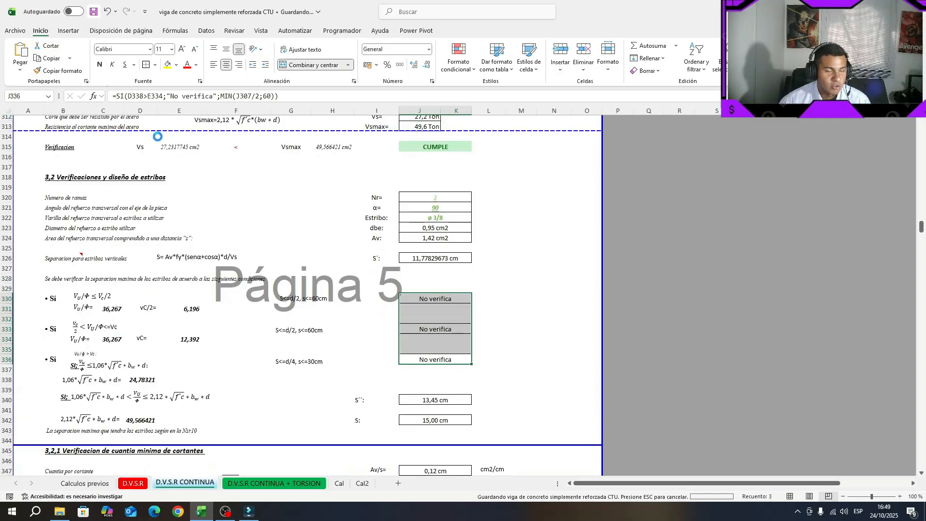
# Step: Inspect the formulas of the three maximum spacing checks in J330, J333 and J336
pyautogui.scroll(-1, 349, 402)
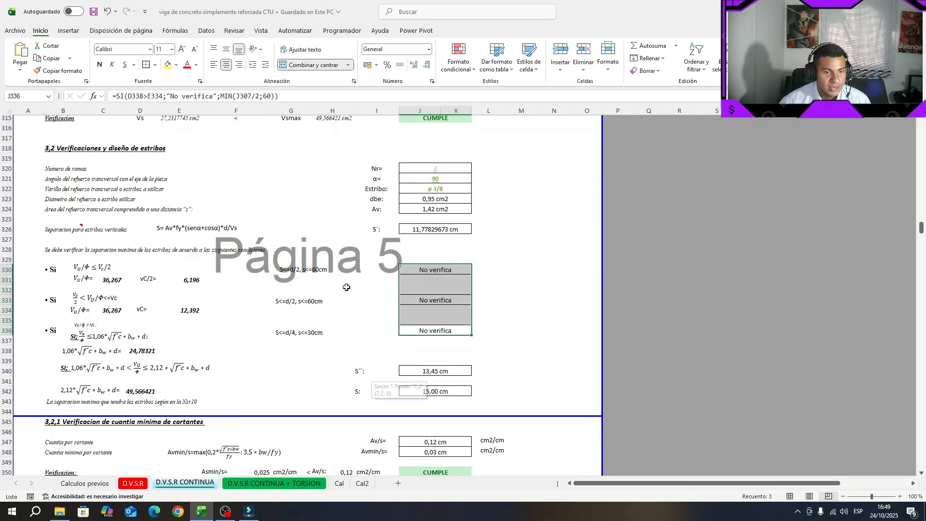
pyautogui.click(440, 330)
pyautogui.click(441, 301)
pyautogui.click(435, 263)
pyautogui.moveTo(450, 271); pyautogui.dragTo(441, 327)
pyautogui.click(440, 326)
pyautogui.click(436, 299)
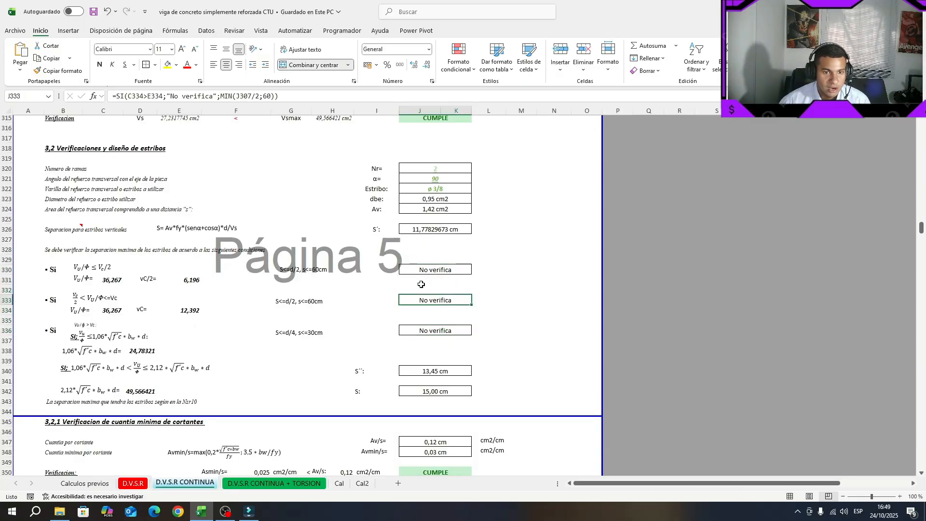
# Step: Try moving the S<=d/2, s<=60cm label beside the first spacing check and undo the move
pyautogui.moveTo(323, 279); pyautogui.dragTo(529, 277)
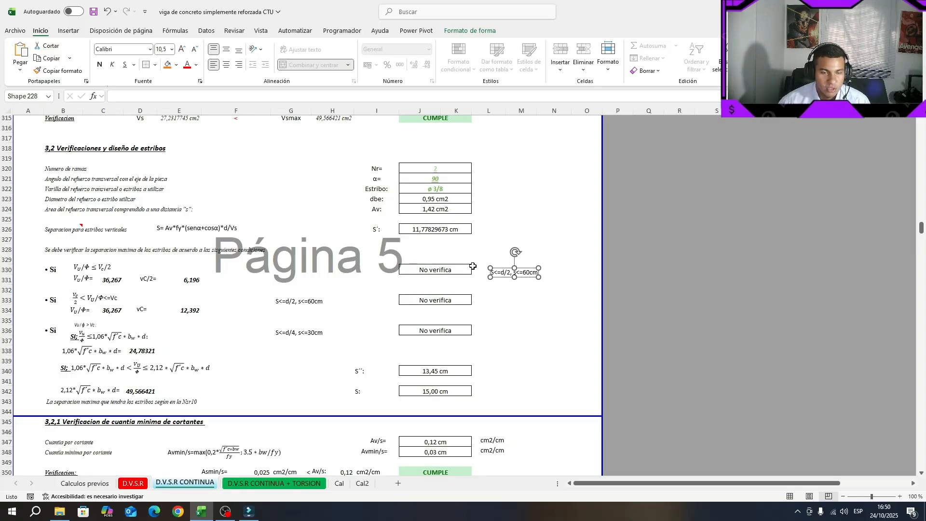
pyautogui.hotkey('ctrl', 'z')
pyautogui.click(480, 298)
pyautogui.click(471, 270)
# Step: Inspect the rounding formula of the stirrup spacing S in J342, leaving it as it is
pyautogui.scroll(-1, 486, 369)
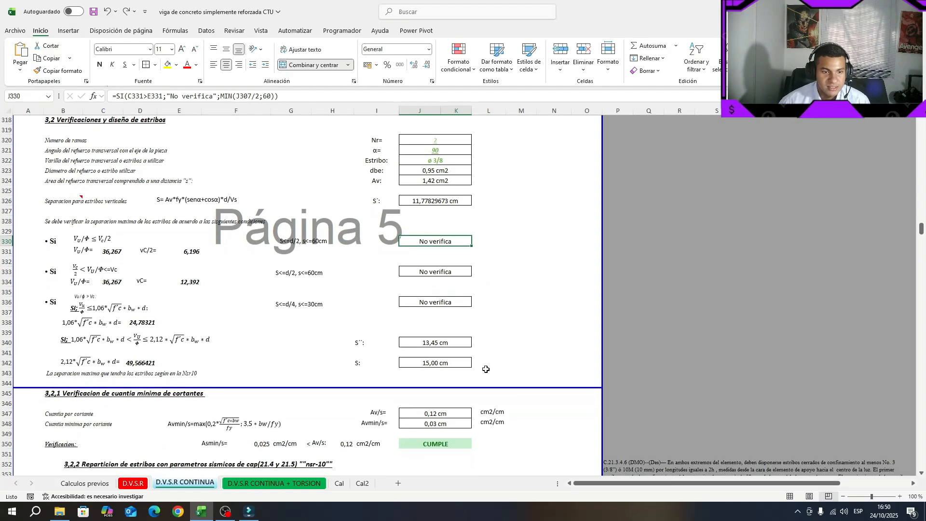
pyautogui.click(437, 361)
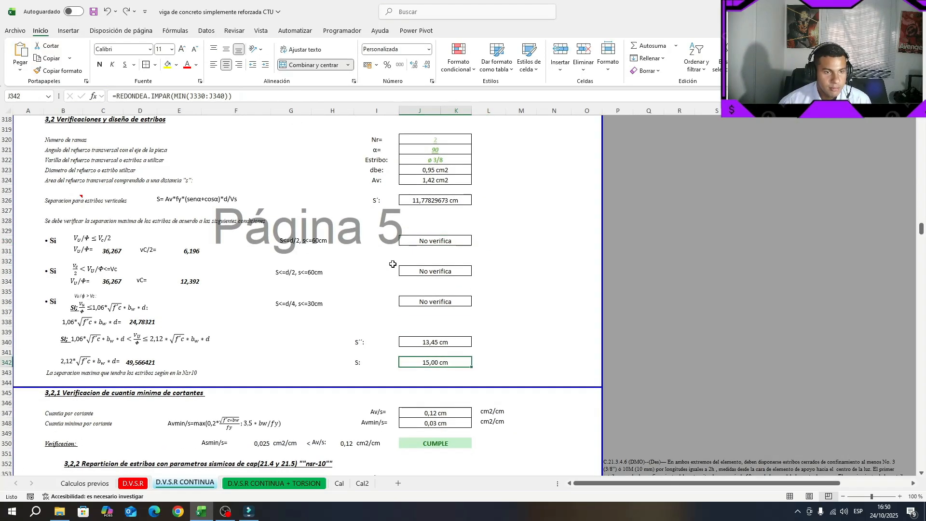
pyautogui.doubleClick(443, 363)
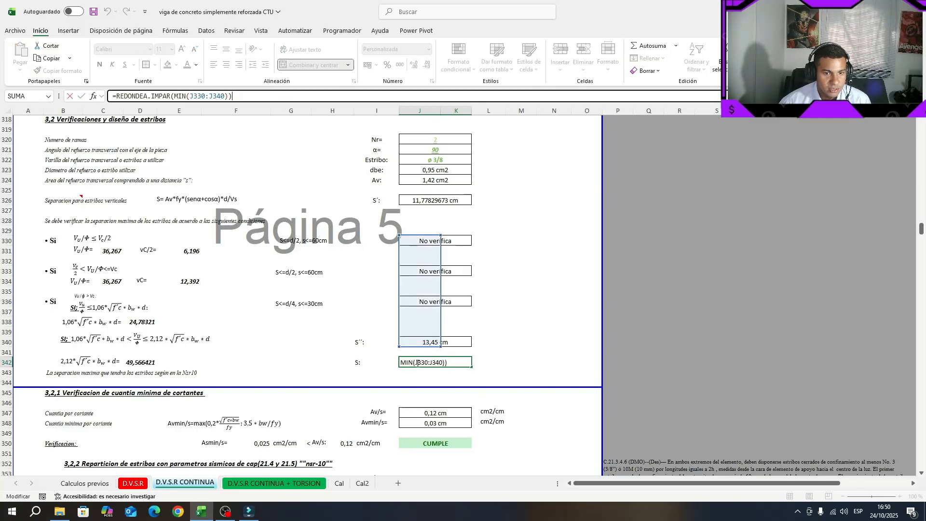
pyautogui.press('Return')
pyautogui.click(447, 361)
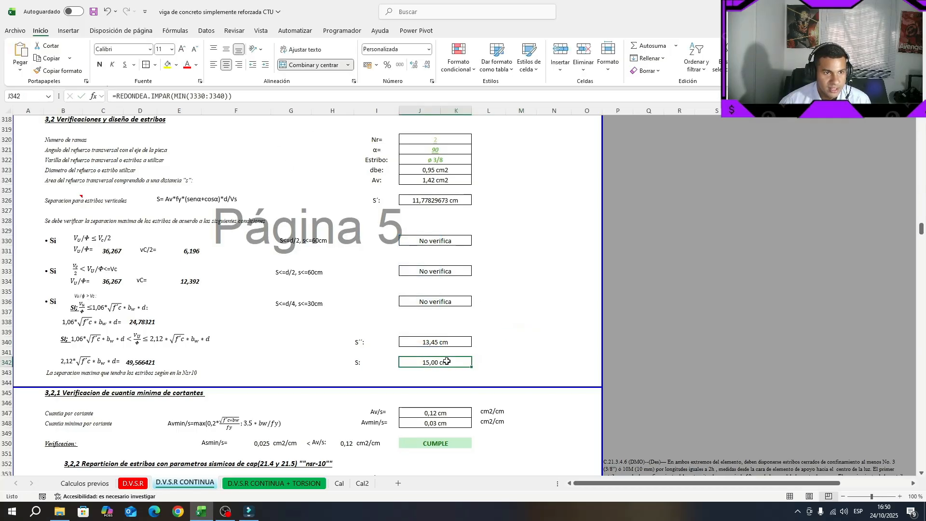
pyautogui.click(246, 99)
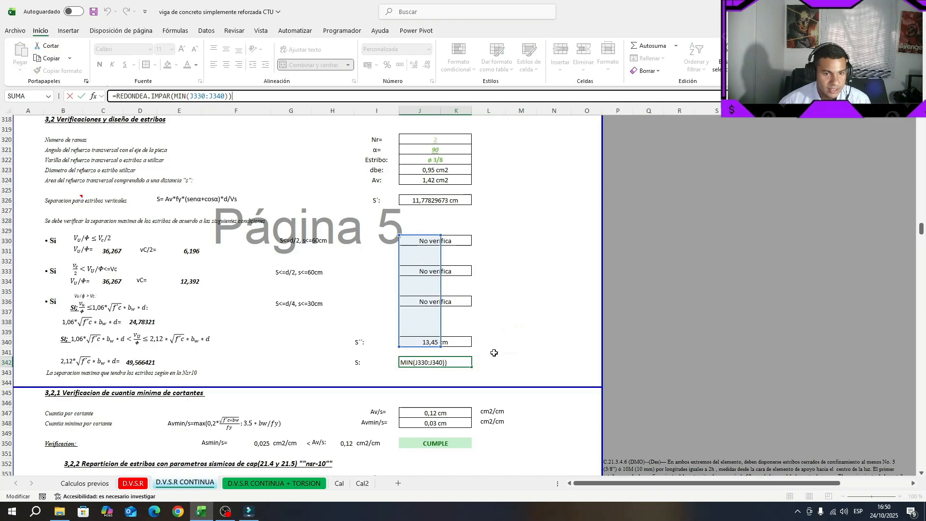
pyautogui.press('Escape')
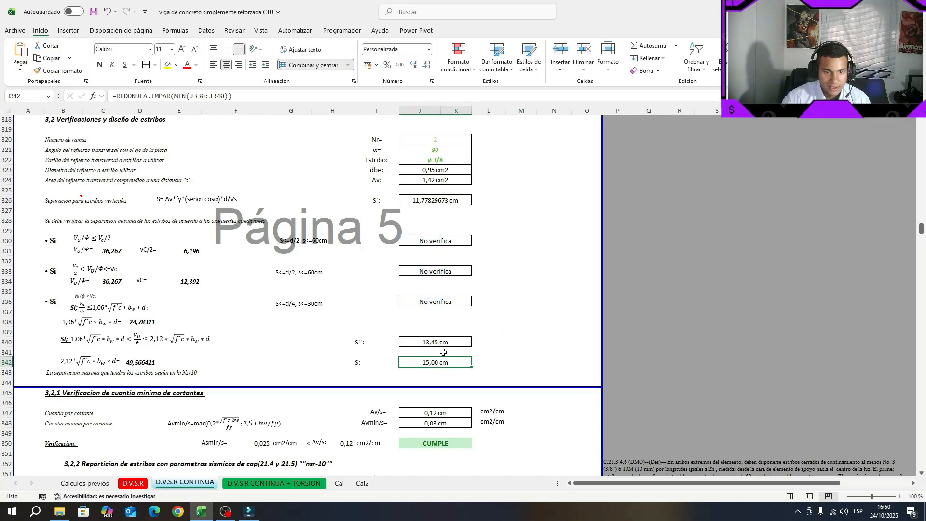
# Step: Compare the MIN range J330:J340 used by S with the spacing checks and S´´, and save the workbook
pyautogui.press('F2')
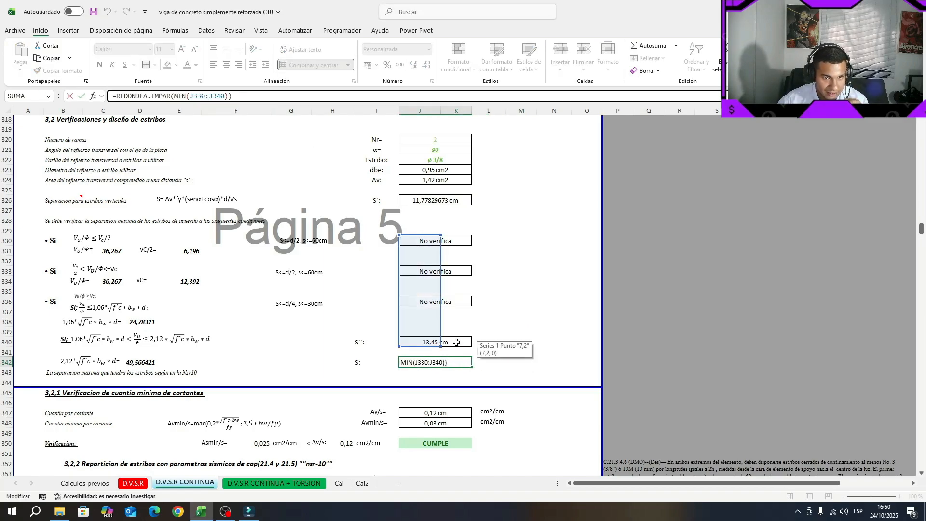
pyautogui.moveTo(457, 342); pyautogui.dragTo(456, 241)
pyautogui.click(441, 343)
pyautogui.click(473, 354)
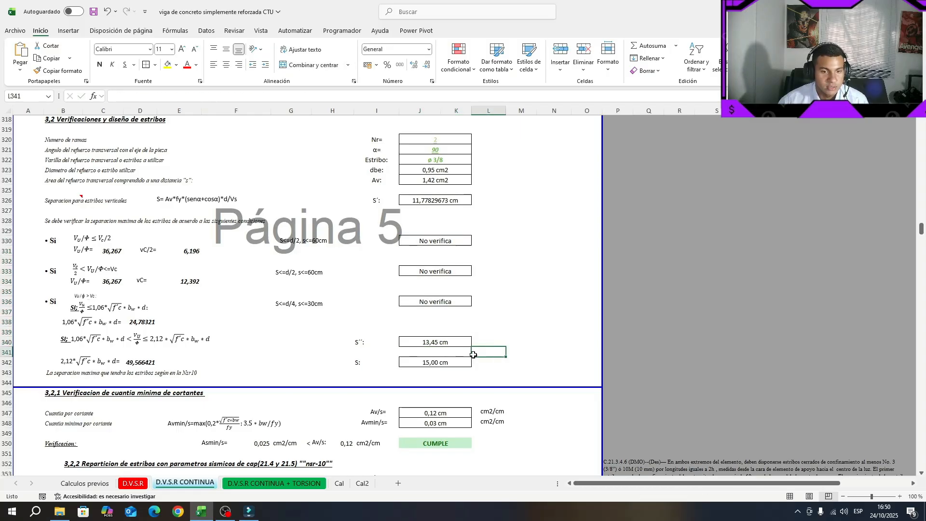
pyautogui.click(456, 362)
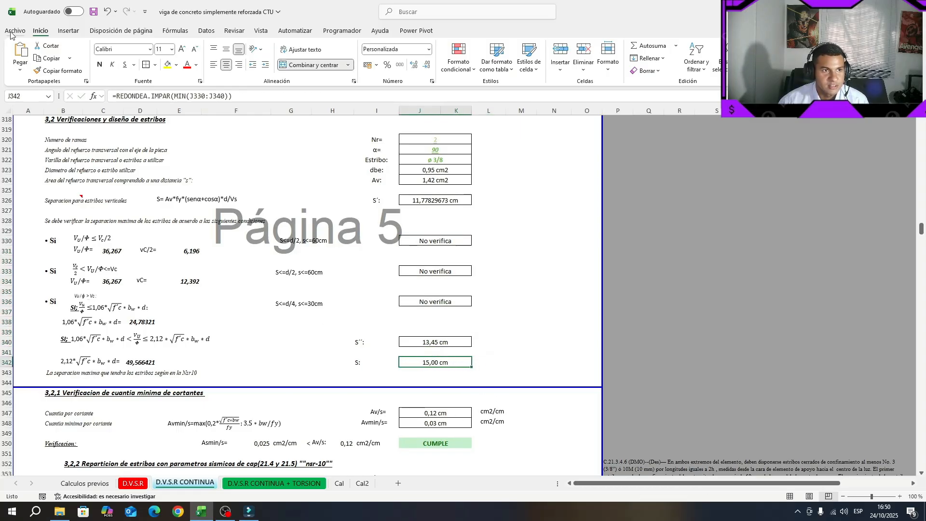
pyautogui.hotkey('ctrl', 's')
# Step: Review the Avmin/s equation, its cell formula and the compliance check in section 3,2,1 Verificacion de cuantia minima de cortantes
pyautogui.scroll(-5, 313, 270)
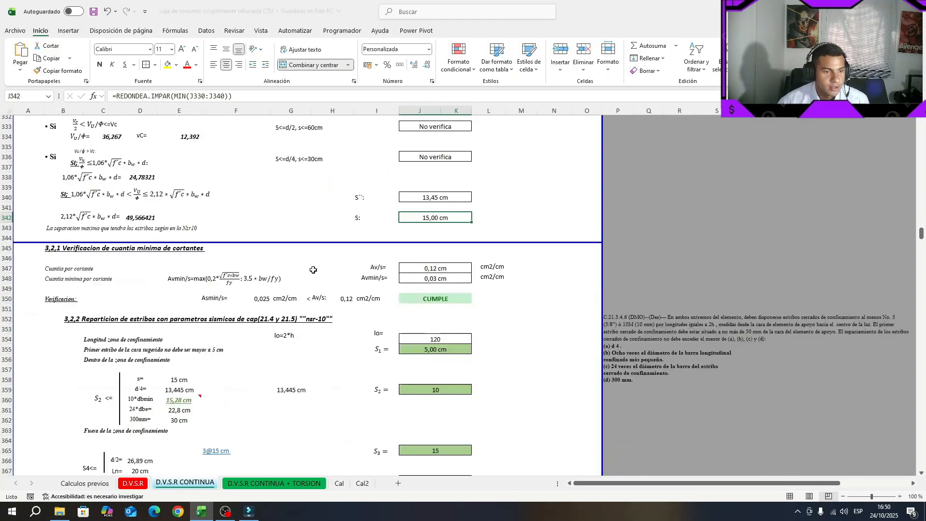
pyautogui.scroll(-1, 313, 270)
pyautogui.moveTo(94, 220); pyautogui.dragTo(270, 220)
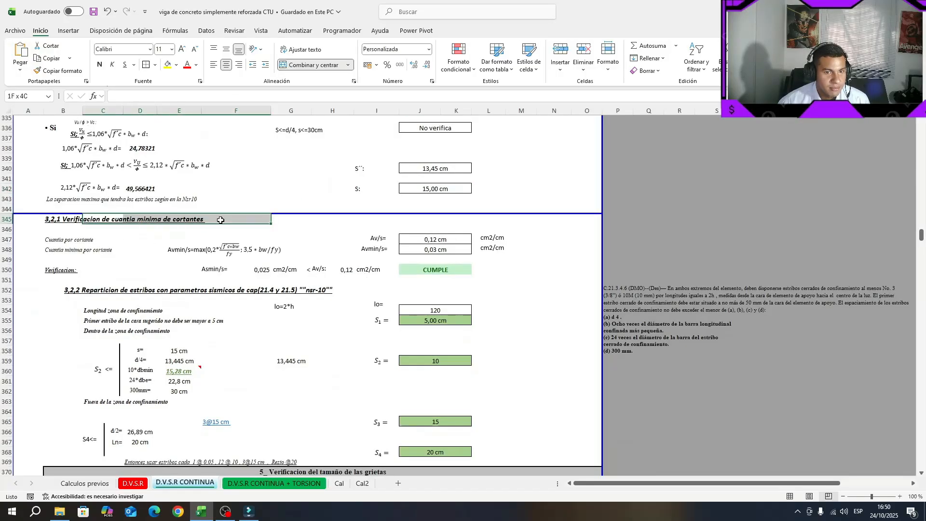
pyautogui.click(306, 239)
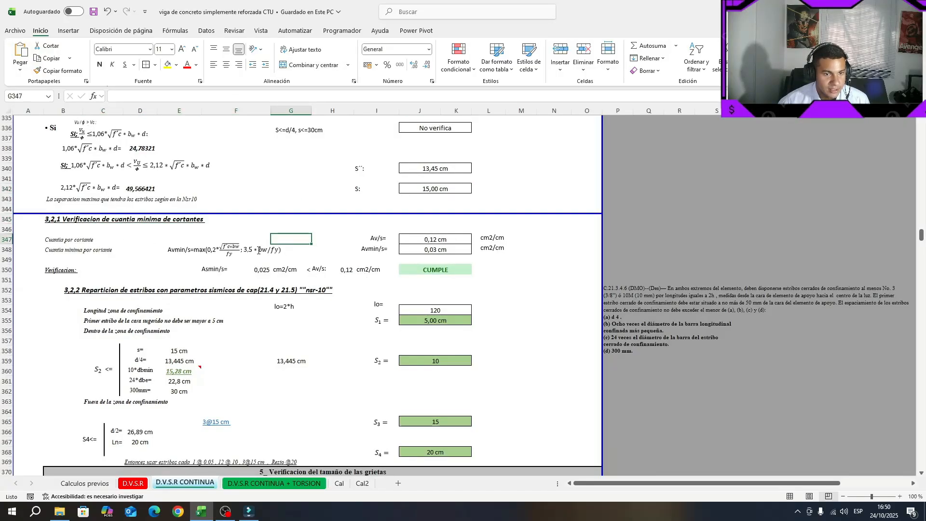
pyautogui.moveTo(269, 254); pyautogui.dragTo(220, 250)
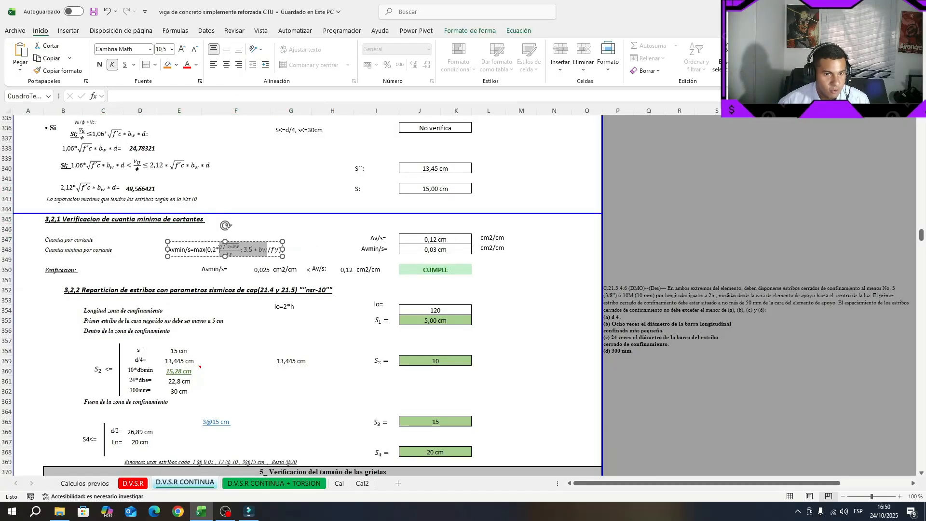
pyautogui.click(416, 249)
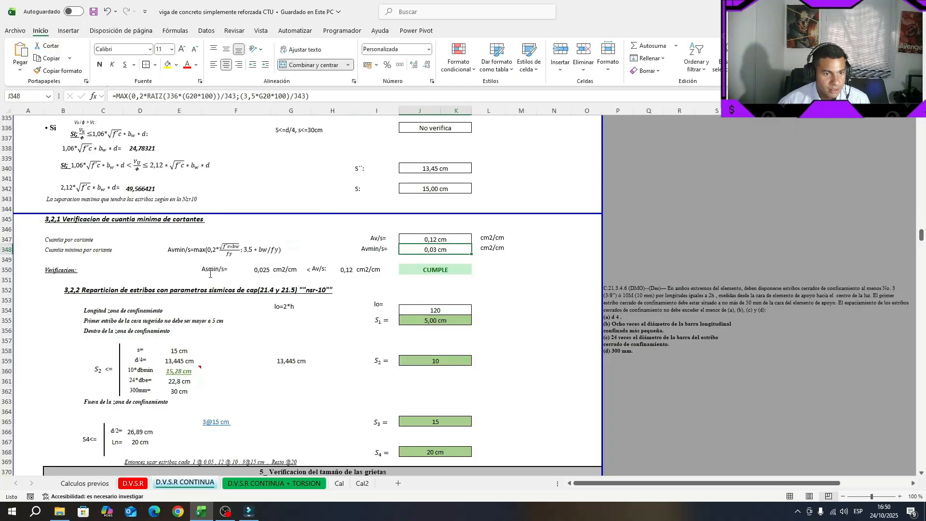
pyautogui.moveTo(243, 272); pyautogui.dragTo(388, 272)
pyautogui.click(432, 270)
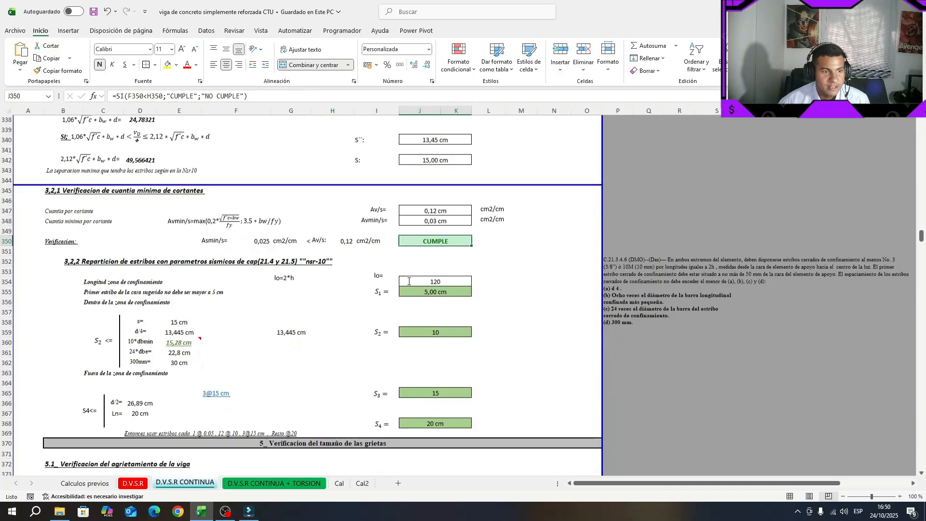
# Step: Read clause C.21.3.4.6 beside section 3,2,2 on stirrup distribution and highlight its spacing criteria (a) to (d)
pyautogui.scroll(-1, 408, 278)
pyautogui.click(74, 265)
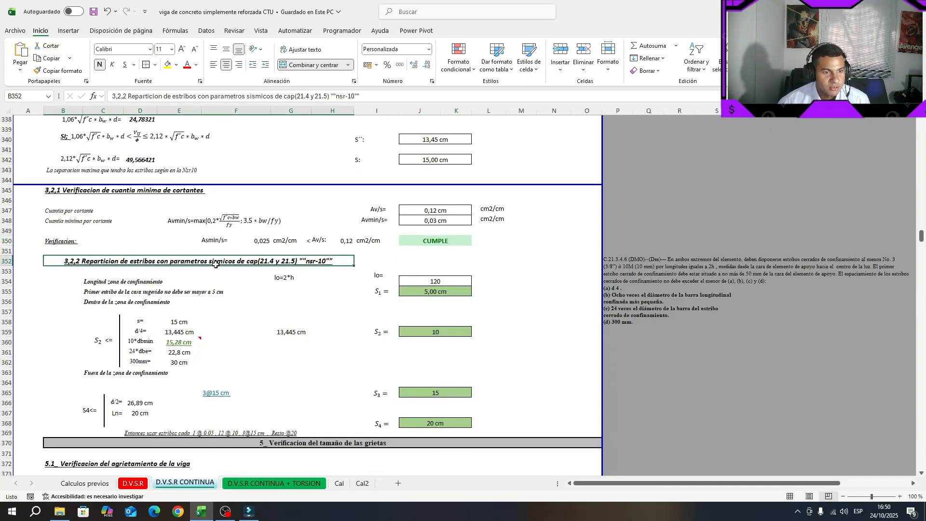
pyautogui.click(575, 295)
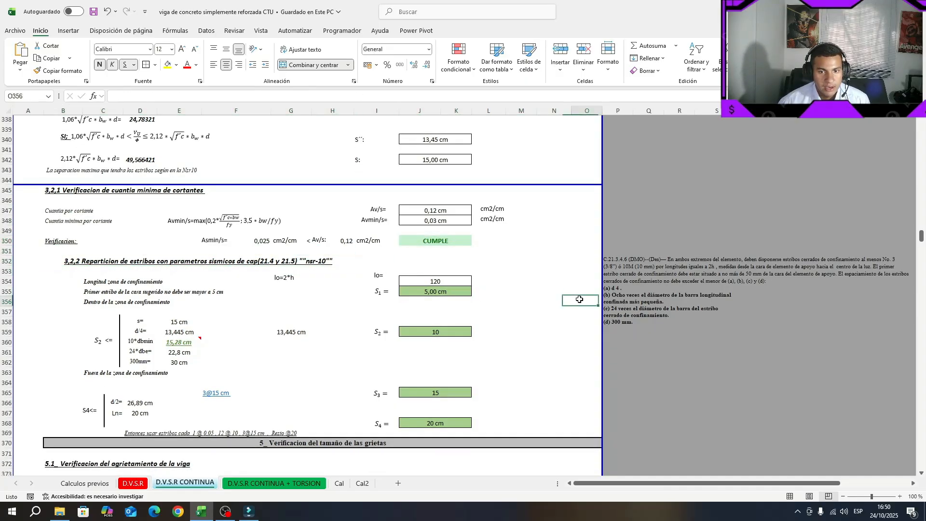
pyautogui.click(607, 261)
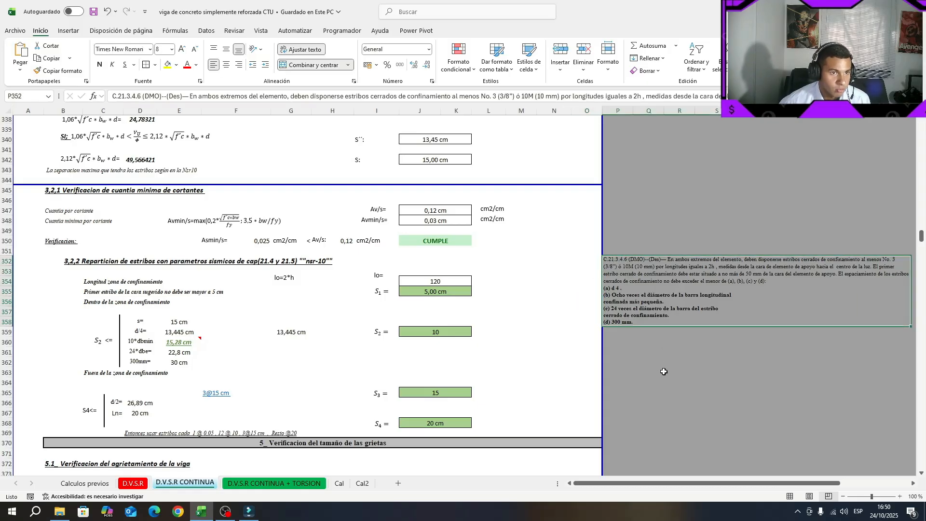
pyautogui.doubleClick(639, 327)
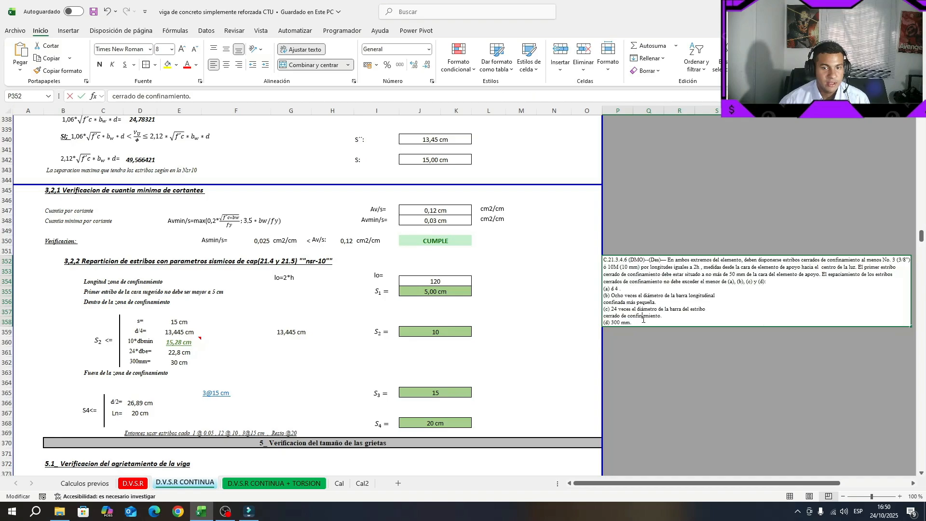
pyautogui.moveTo(636, 322); pyautogui.dragTo(602, 288)
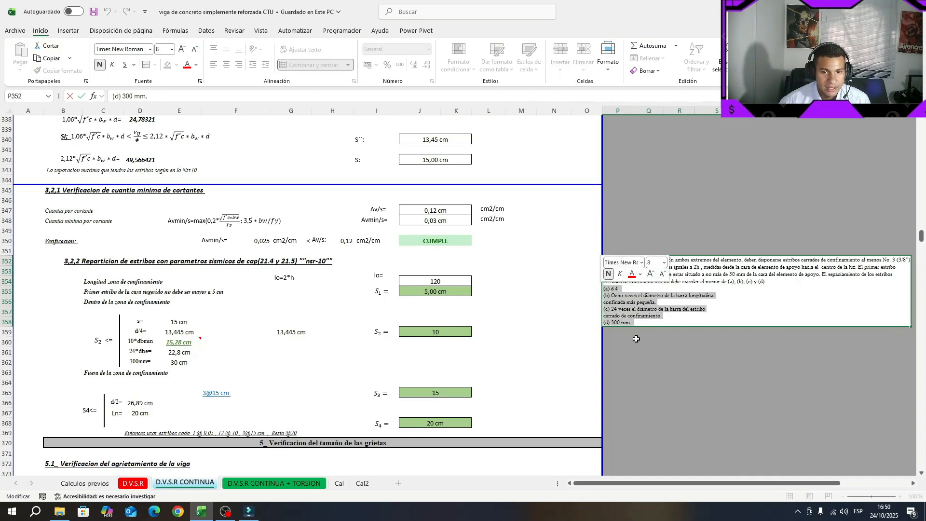
pyautogui.moveTo(628, 323); pyautogui.dragTo(604, 290)
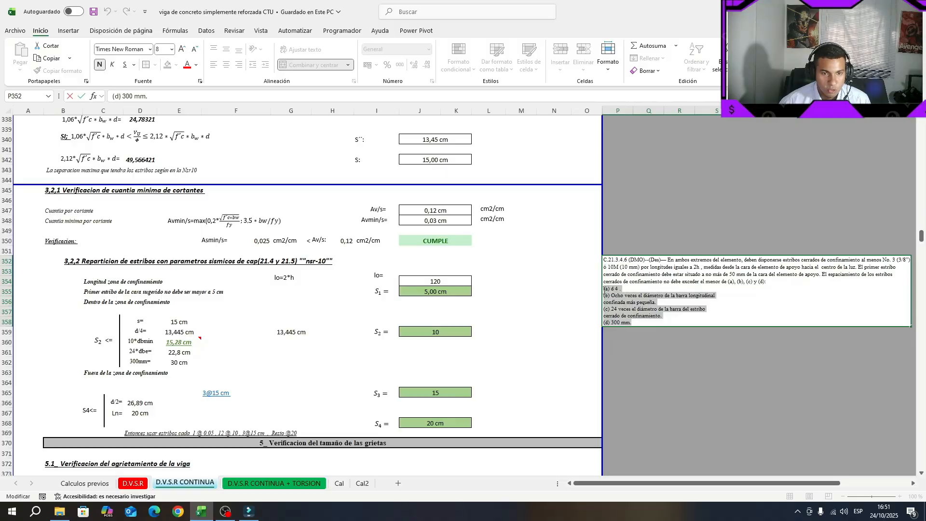
pyautogui.hotkey('ctrl', 'n')
pyautogui.click(531, 325)
# Step: Review the Longitud zona de confinamiento row and its expression lo=2*h
pyautogui.moveTo(99, 281); pyautogui.dragTo(296, 282)
pyautogui.click(385, 288)
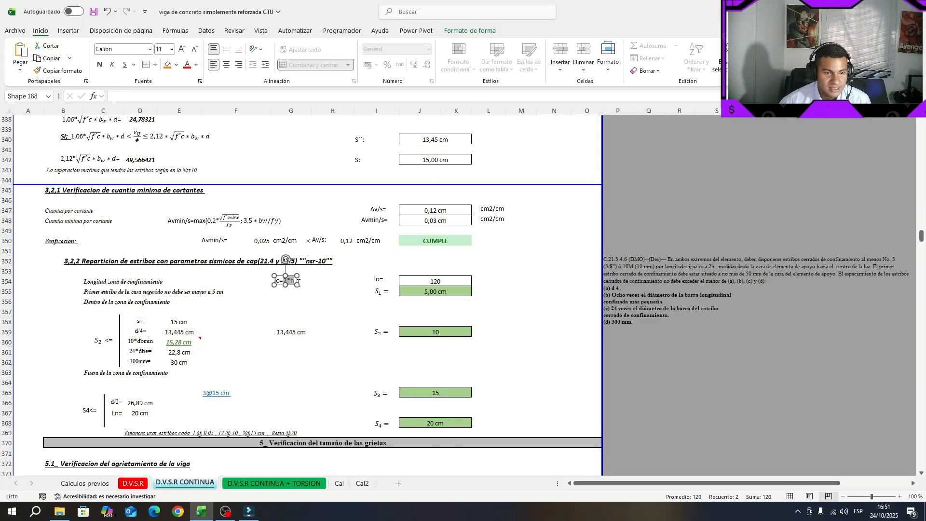
# Step: Examine the confinement length lo, first stirrup spacing S1, the S2 spacing limits with their minimum, and the adopted S2 value
pyautogui.click(449, 285)
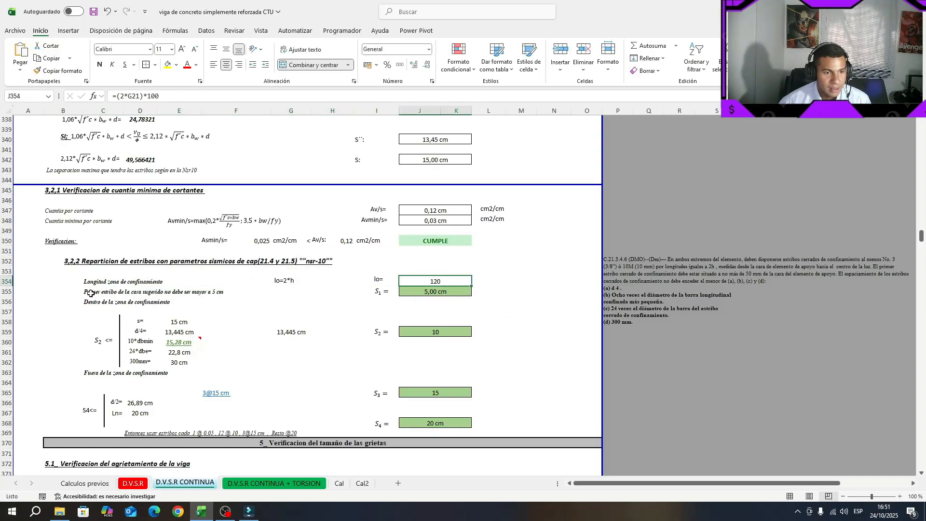
pyautogui.moveTo(91, 293); pyautogui.dragTo(427, 292)
pyautogui.click(431, 293)
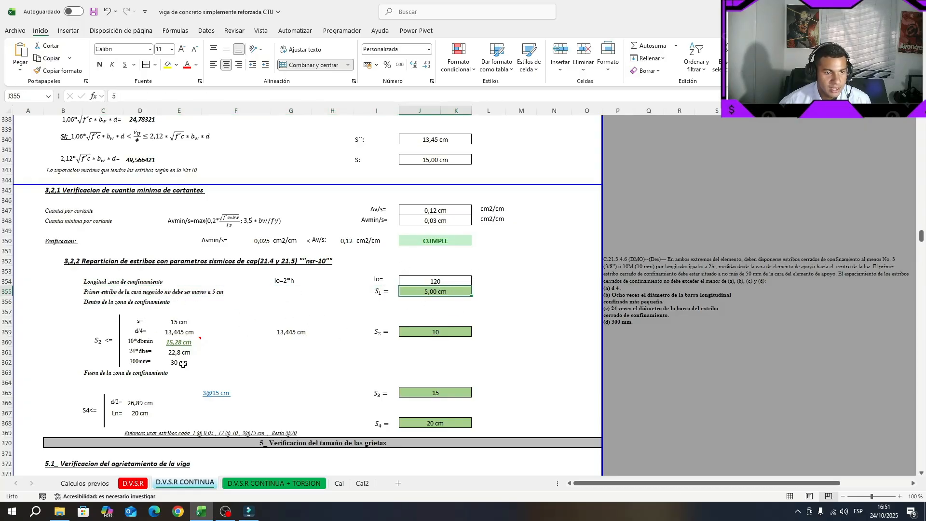
pyautogui.moveTo(184, 364); pyautogui.dragTo(179, 321)
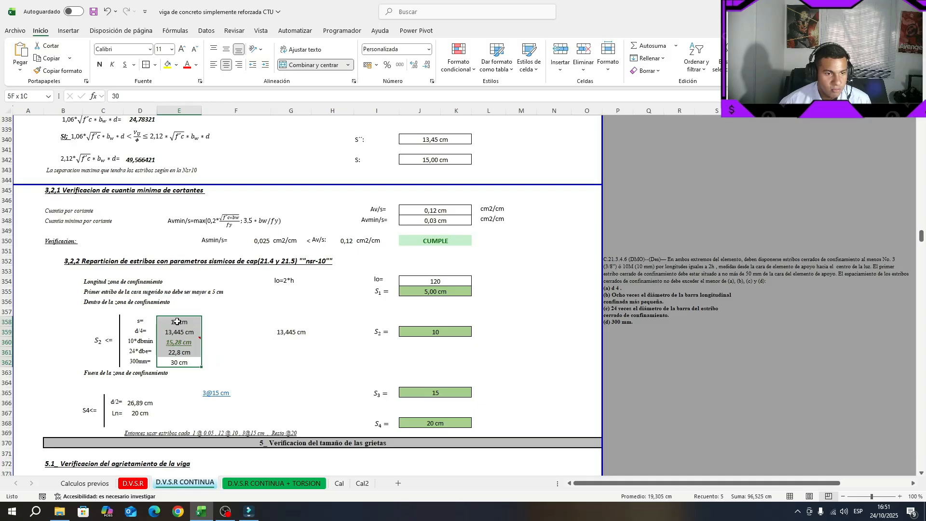
pyautogui.click(293, 333)
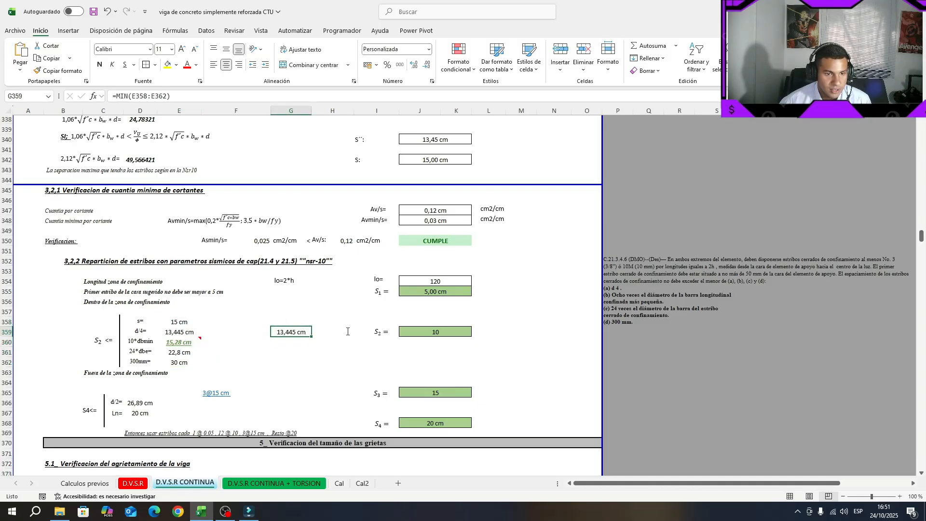
pyautogui.click(429, 332)
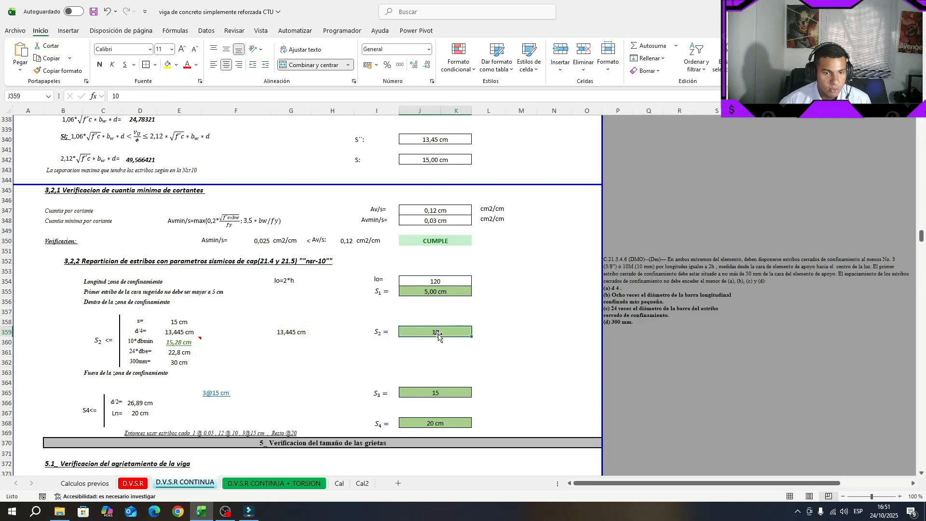
pyautogui.click(283, 332)
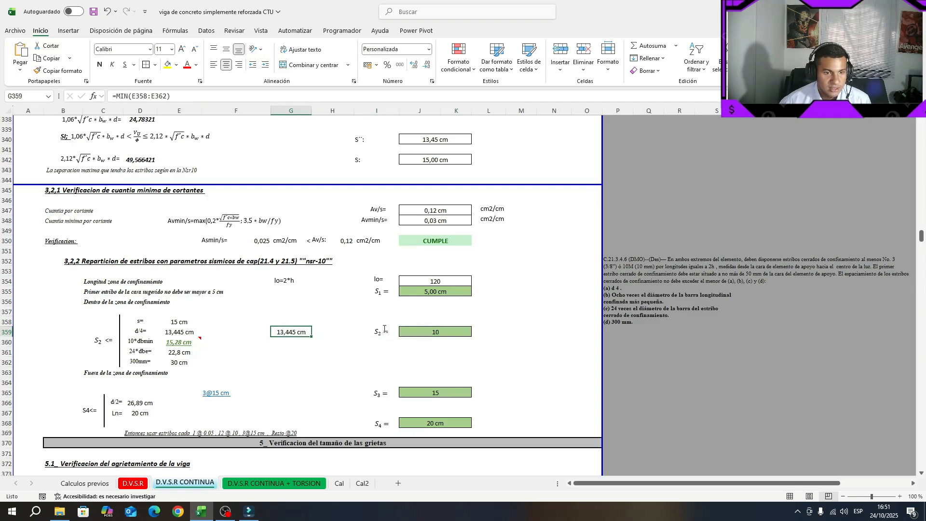
pyautogui.click(436, 332)
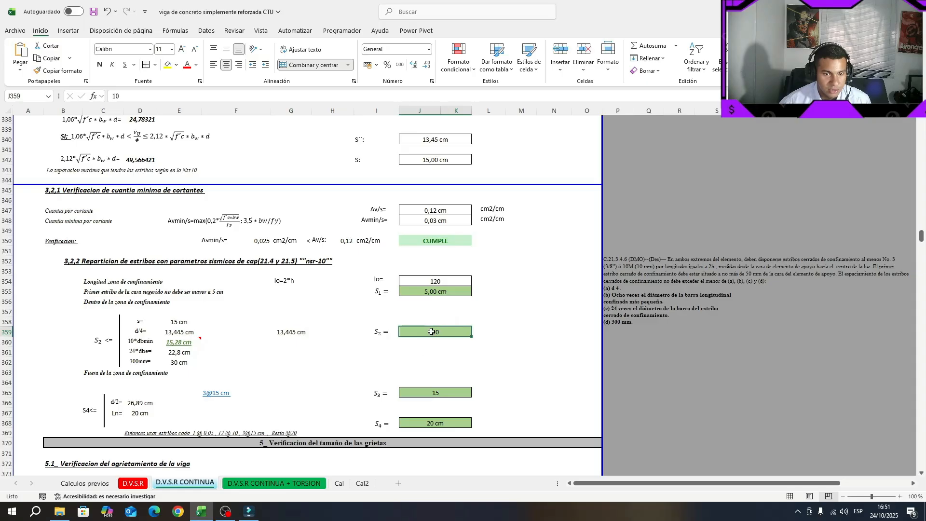
# Step: Copy the centimetre number format of the S1 cell to the S2 and S3 spacing cells
pyautogui.click(421, 291)
pyautogui.click(58, 71)
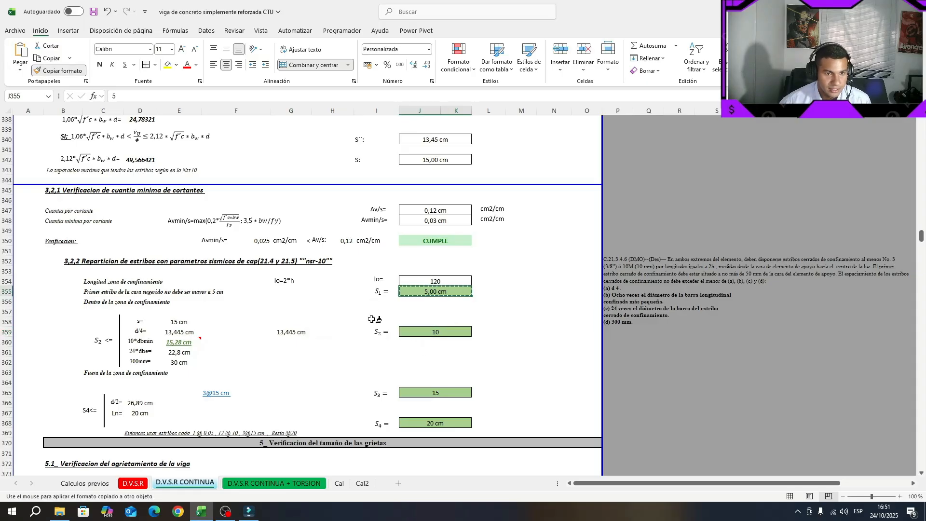
pyautogui.click(418, 332)
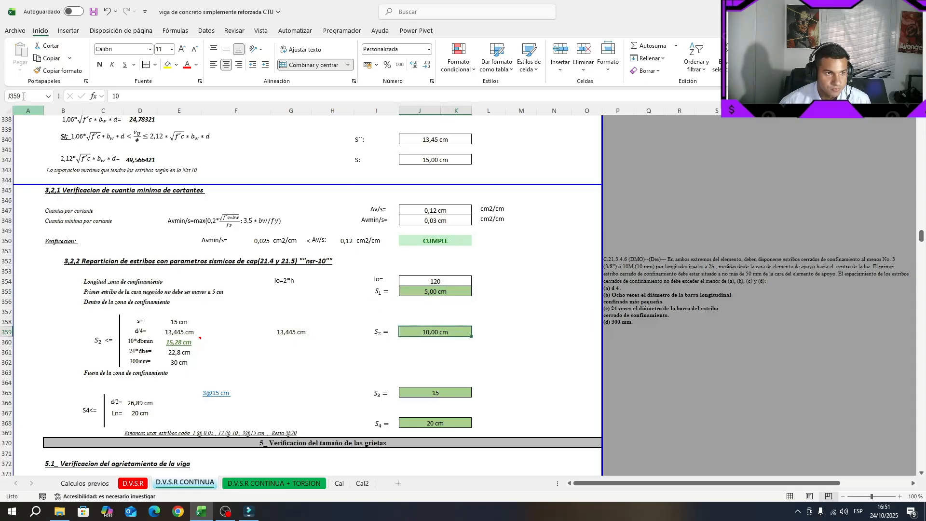
pyautogui.click(58, 70)
pyautogui.click(431, 391)
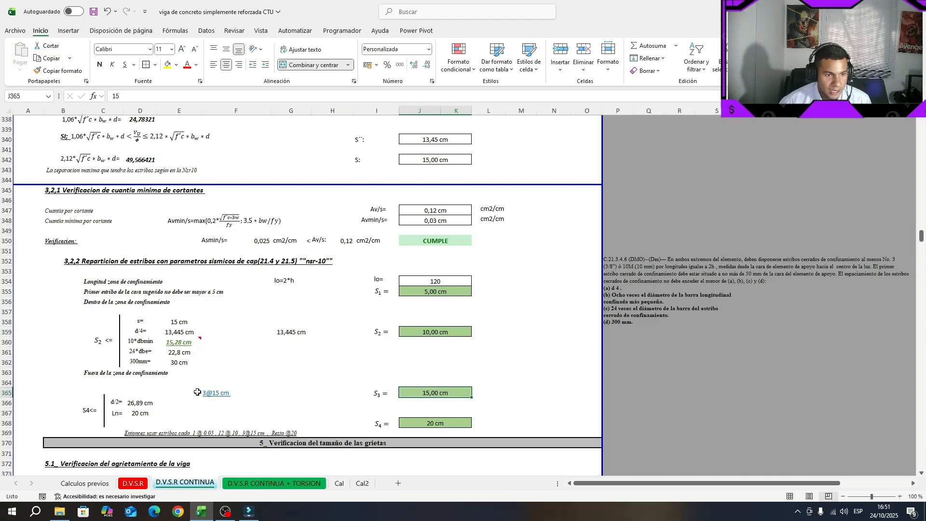
# Step: Examine the stirrup spacing outside the confinement zone: the S3 value, the S4 limits and minimum, and the concatenated stirrup summary formula
pyautogui.moveTo(90, 376); pyautogui.dragTo(195, 374)
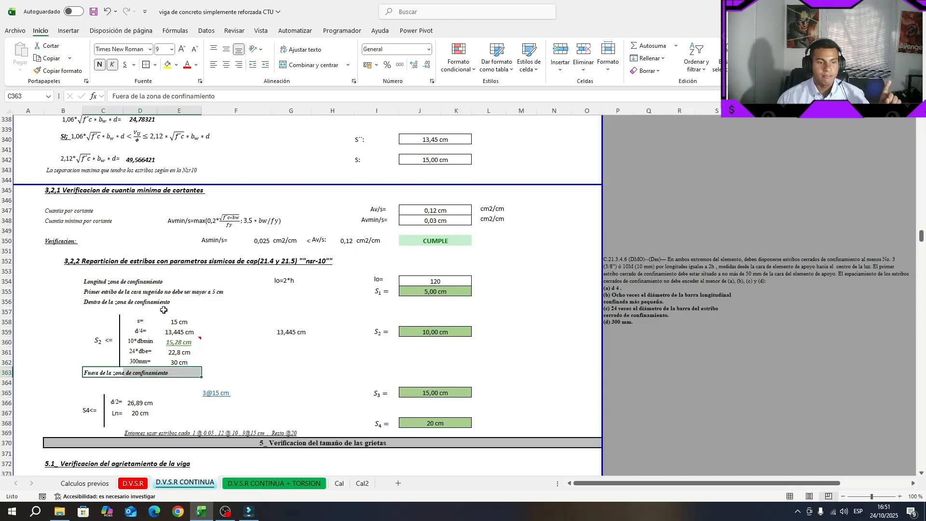
pyautogui.click(233, 388)
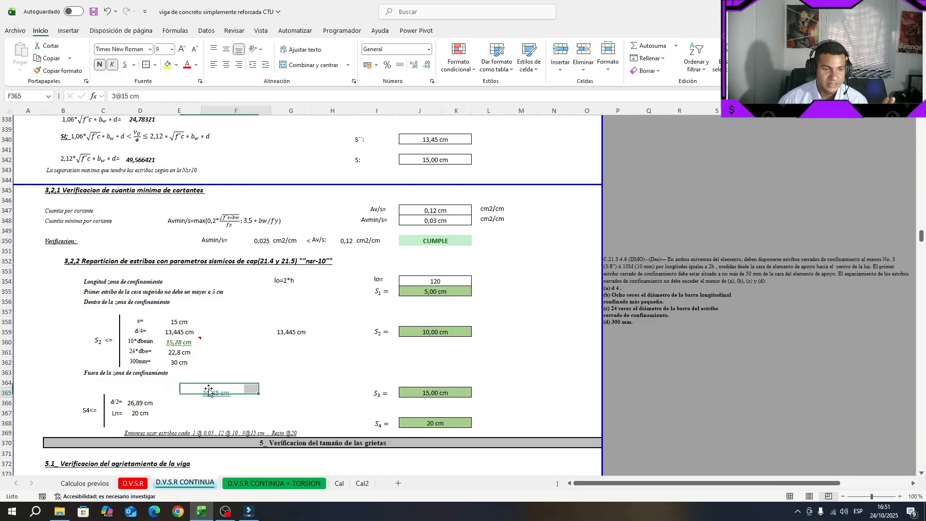
pyautogui.click(424, 392)
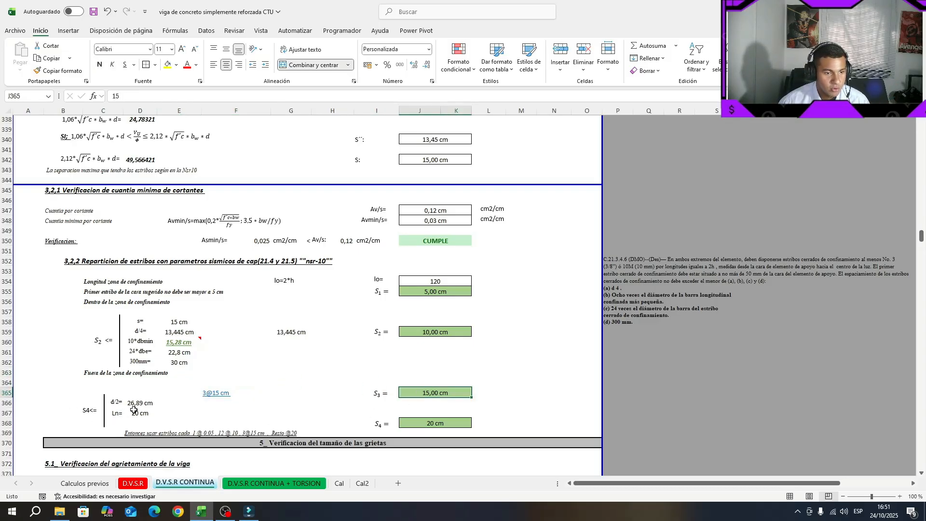
pyautogui.moveTo(135, 404); pyautogui.dragTo(137, 414)
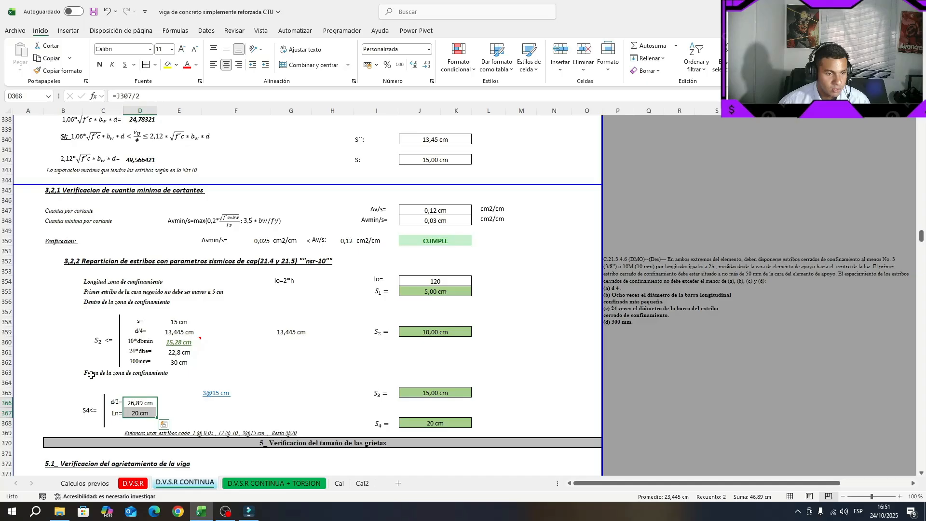
pyautogui.click(442, 424)
pyautogui.scroll(-2, 270, 405)
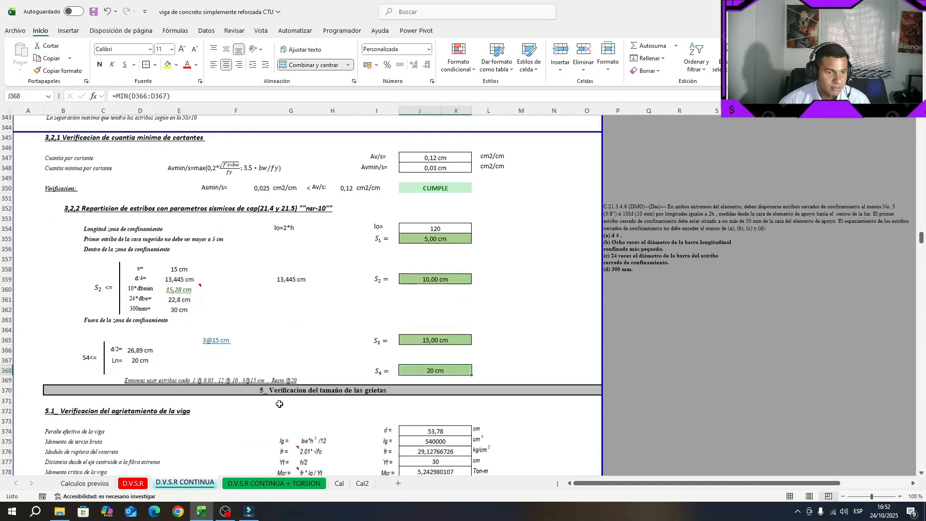
pyautogui.click(144, 381)
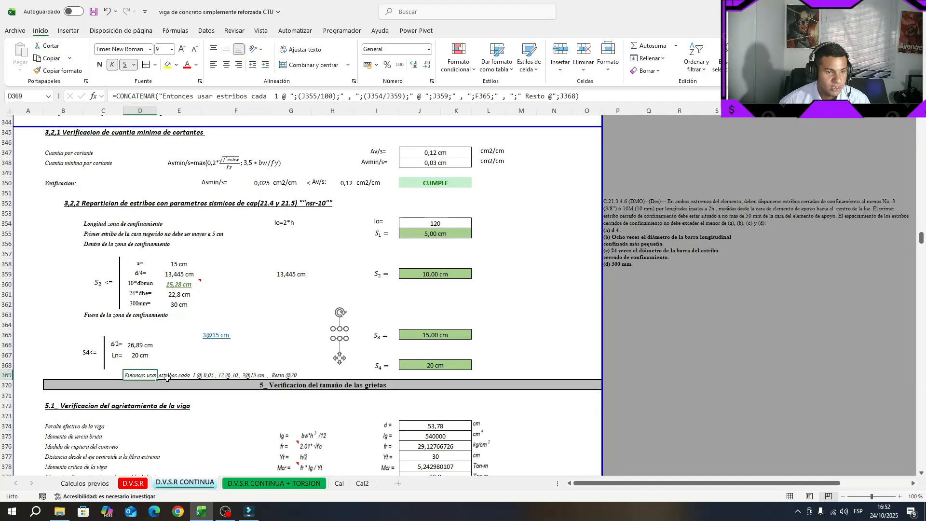
# Step: Save the workbook while checking the 3@15 cm entry against the stirrup summary in row 369
pyautogui.click(93, 12)
pyautogui.click(266, 338)
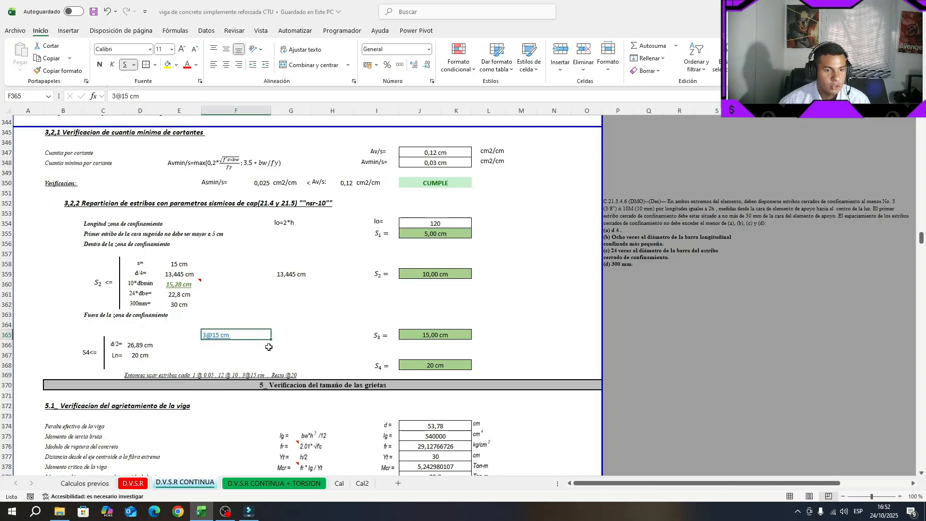
pyautogui.click(284, 376)
pyautogui.moveTo(148, 375); pyautogui.dragTo(300, 366)
pyautogui.moveTo(320, 331); pyautogui.dragTo(319, 326)
pyautogui.click(93, 11)
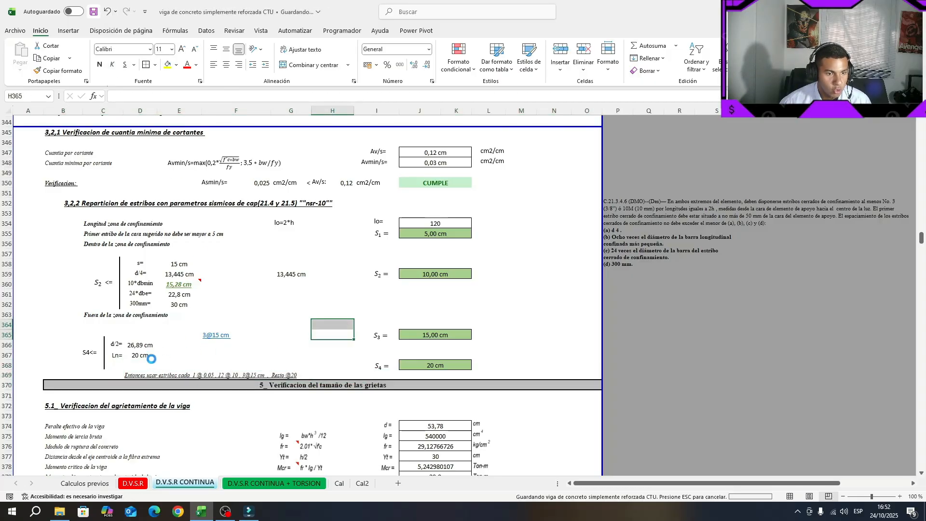
# Step: Go from the stirrup summary to section 5 on crack size verification and save the workbook again
pyautogui.click(151, 376)
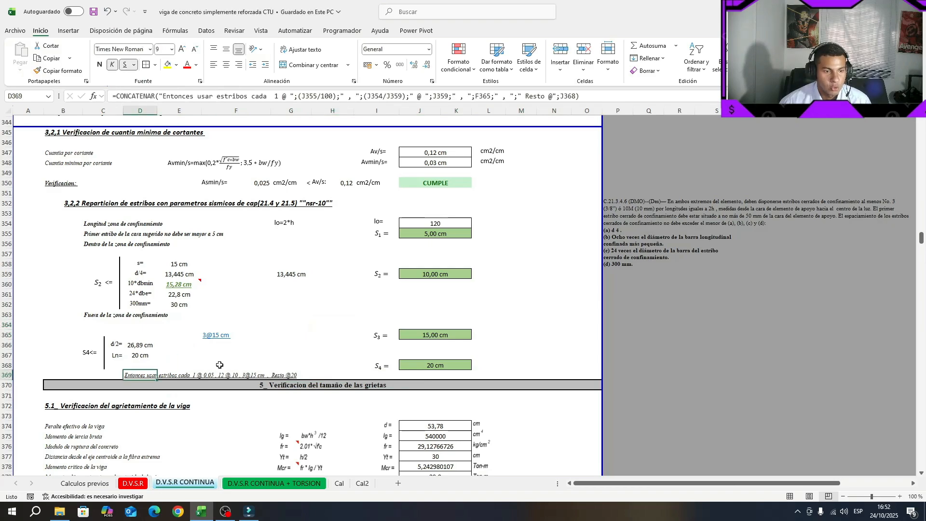
pyautogui.scroll(-2, 216, 364)
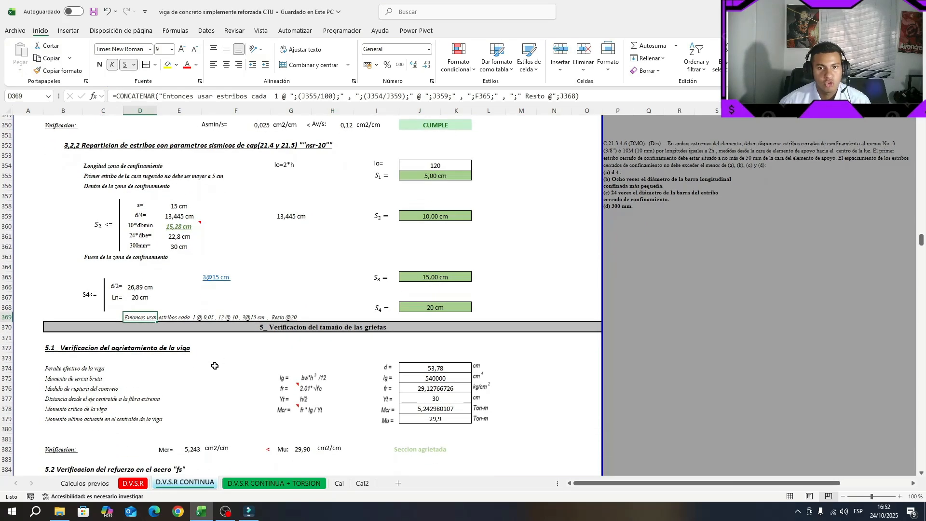
pyautogui.scroll(-2, 215, 367)
pyautogui.moveTo(264, 303); pyautogui.dragTo(266, 306)
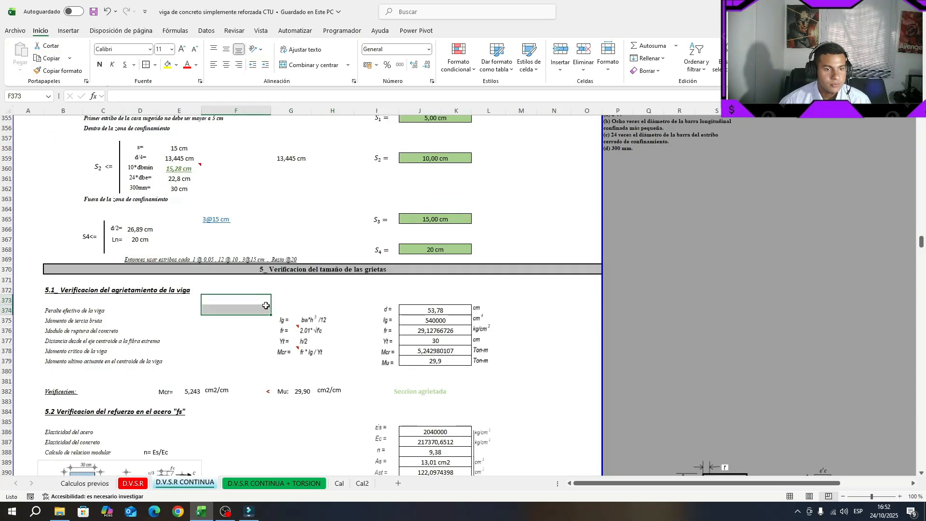
pyautogui.scroll(-2, 284, 227)
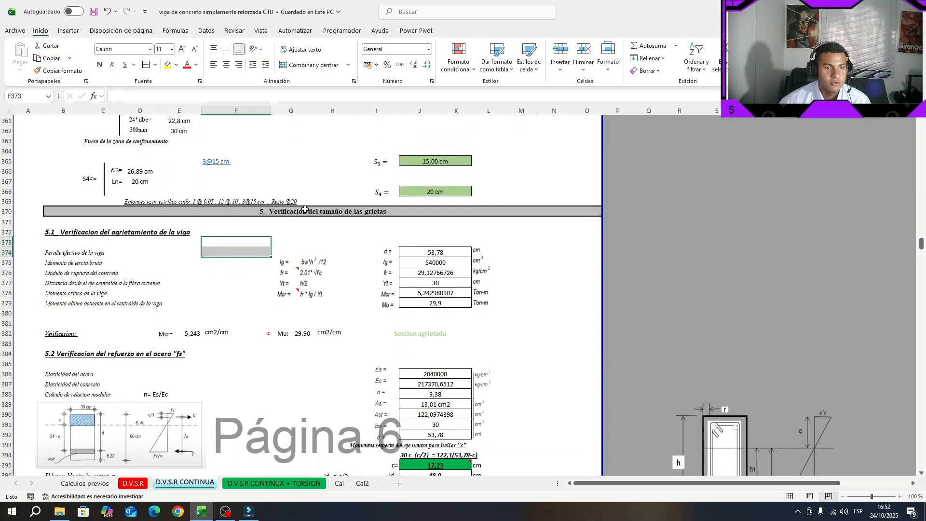
pyautogui.click(376, 221)
pyautogui.click(94, 11)
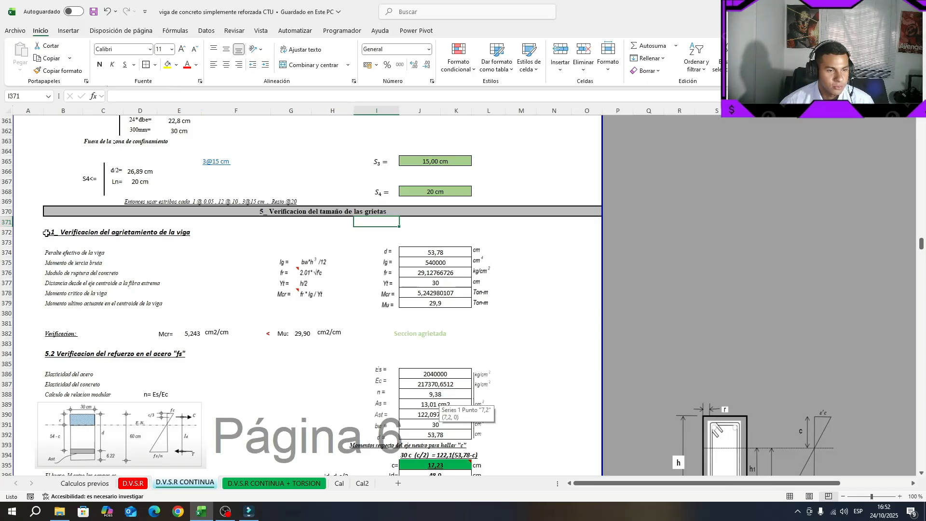
# Step: Examine the formulas for effective depth d, gross moment of inertia Ig and modulus of rupture fr in section 5.1
pyautogui.moveTo(47, 232); pyautogui.dragTo(189, 225)
pyautogui.click(199, 249)
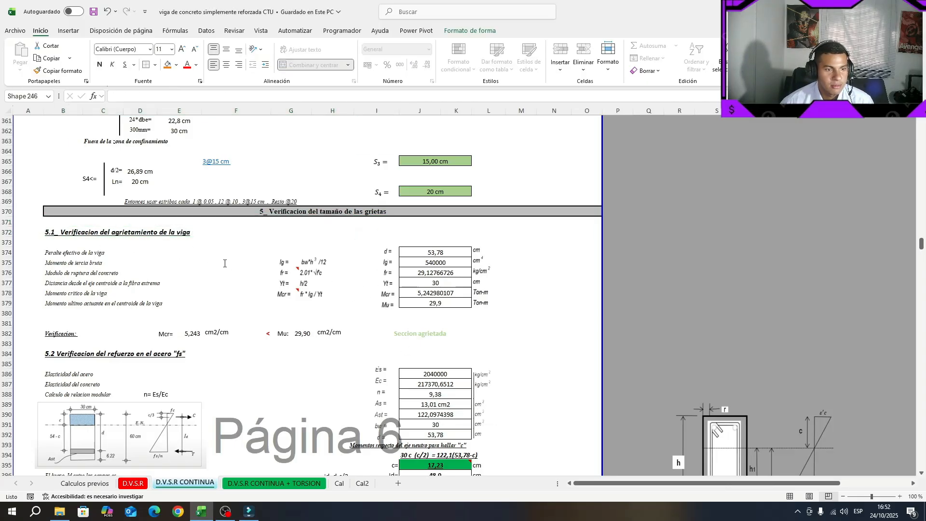
pyautogui.click(64, 259)
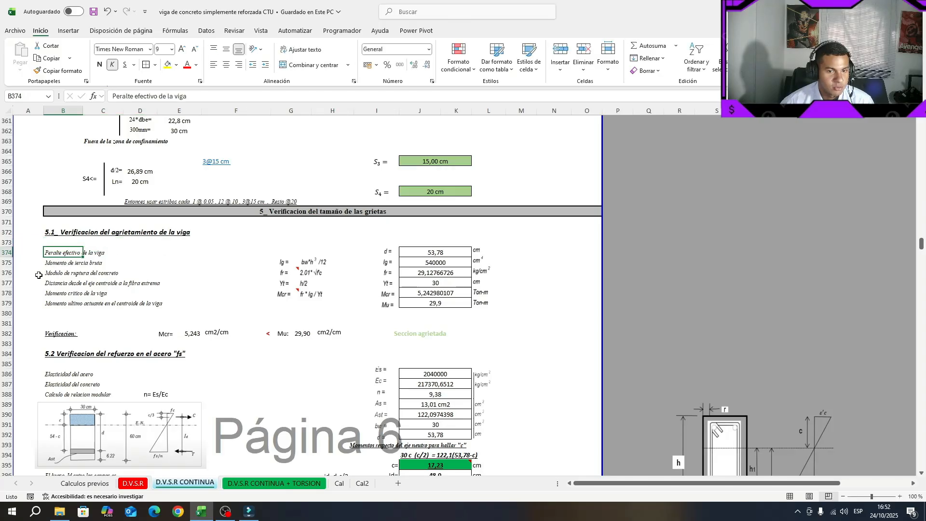
pyautogui.click(440, 252)
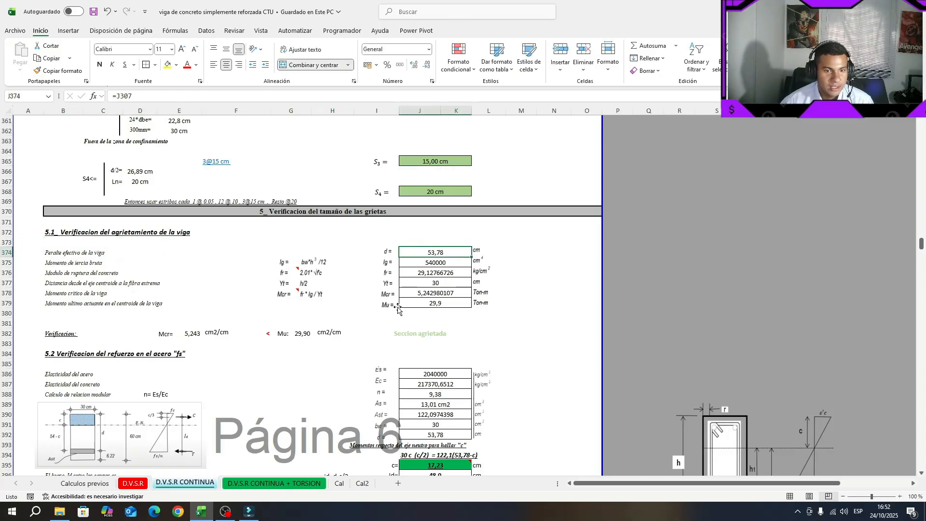
pyautogui.click(57, 267)
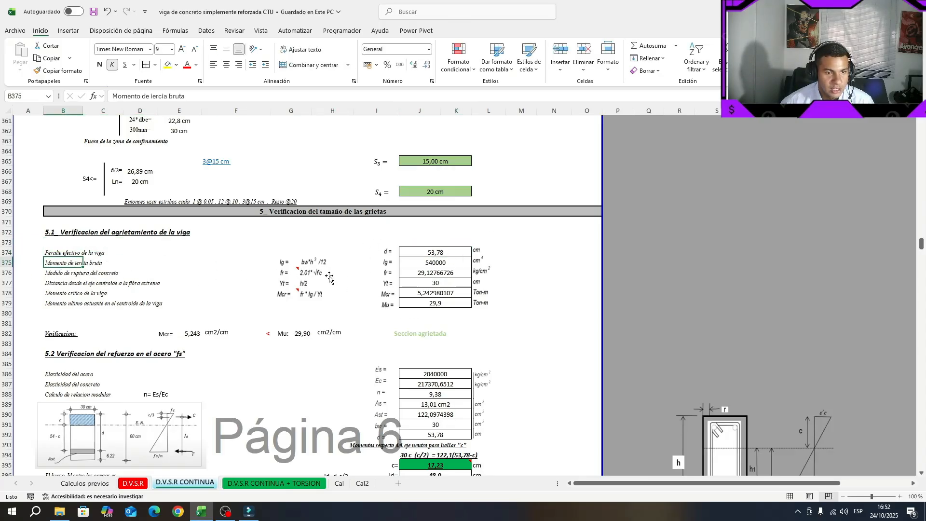
pyautogui.click(416, 266)
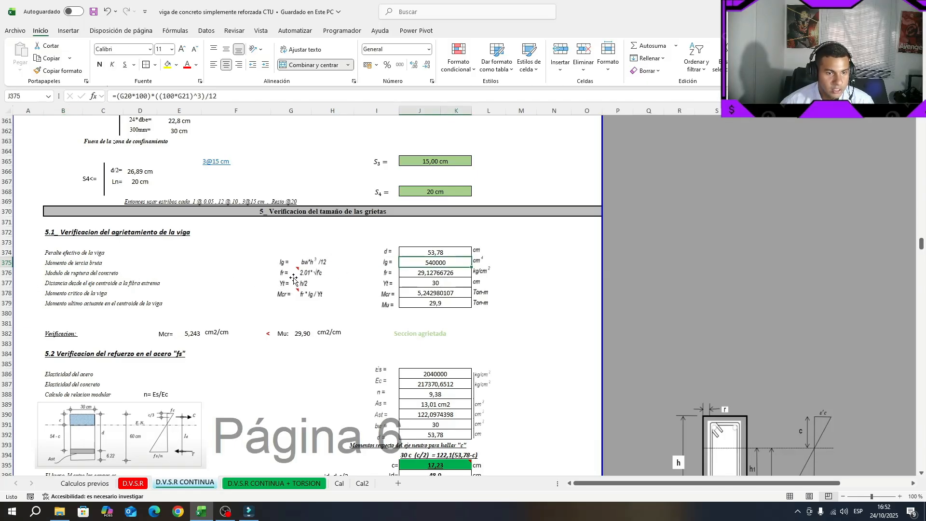
pyautogui.click(430, 274)
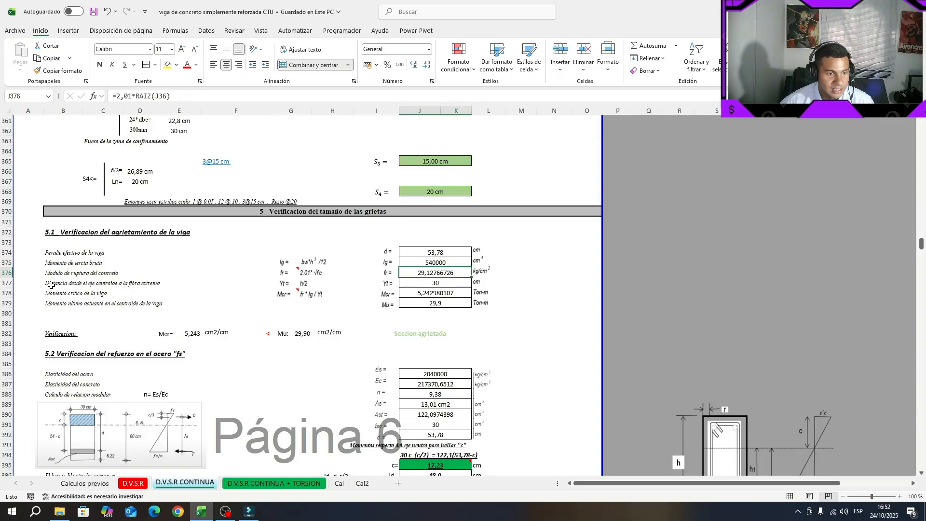
# Step: Examine the formulas for centroid distance Yt, critical moment Mcr and ultimate moment Mu, plus the Mcr reference in the cracking verification
pyautogui.moveTo(51, 286); pyautogui.dragTo(183, 283)
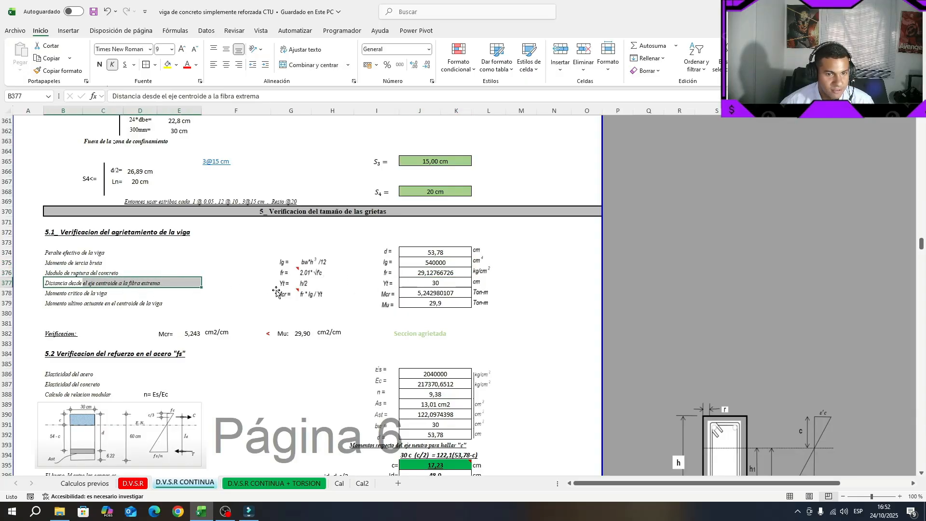
pyautogui.click(421, 285)
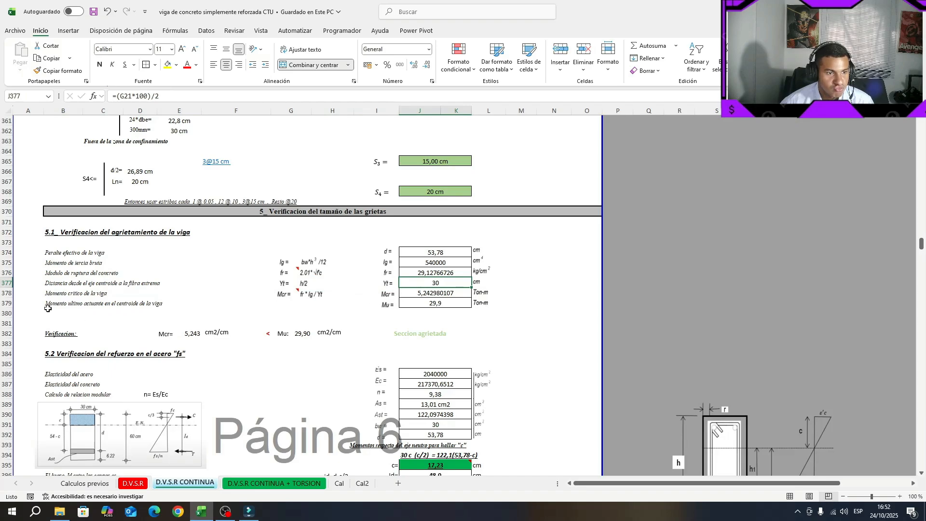
pyautogui.click(417, 293)
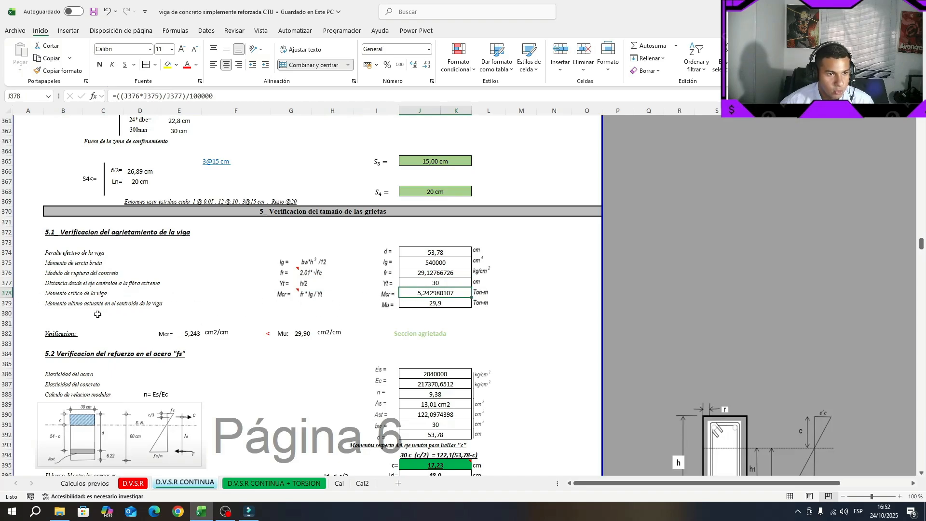
pyautogui.click(428, 304)
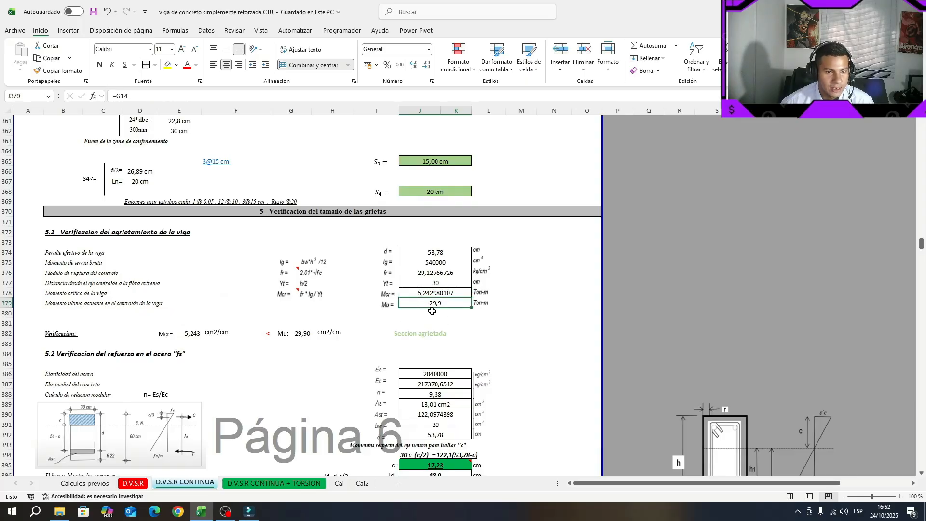
pyautogui.click(519, 314)
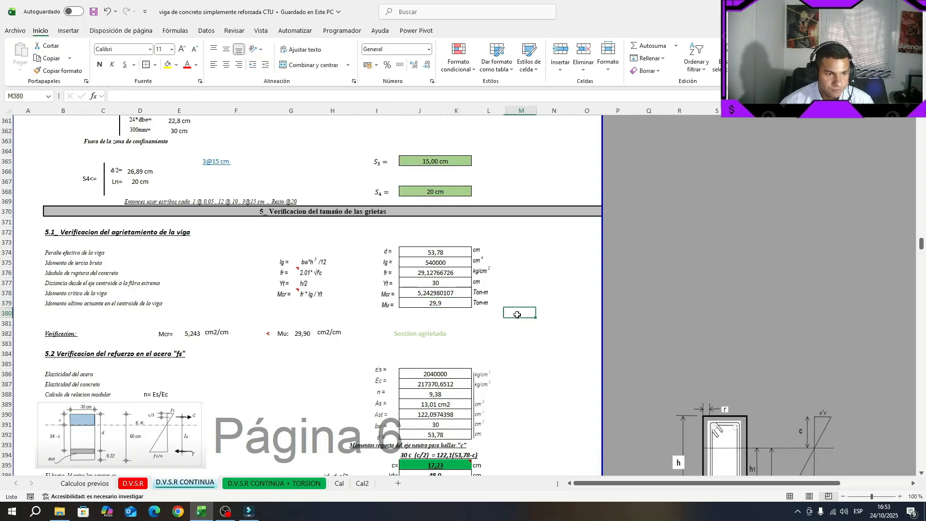
pyautogui.click(193, 338)
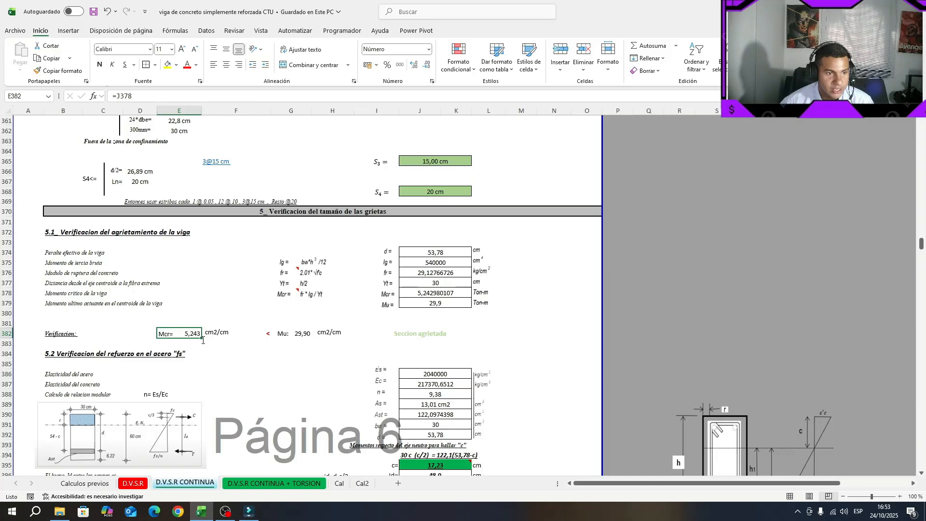
# Step: Check the Mu reference and the "Seccion agrietada" IF formula in the row 382 verification, and save the workbook
pyautogui.click(301, 338)
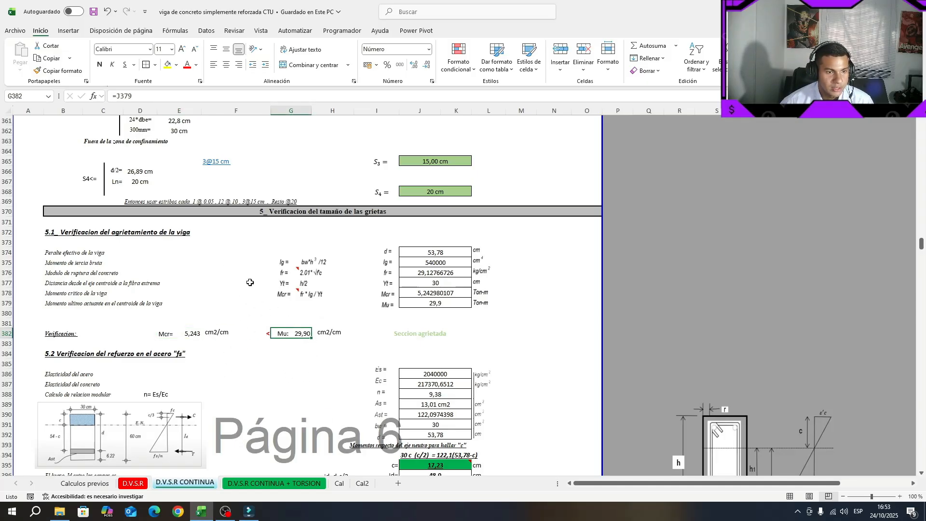
pyautogui.click(93, 12)
pyautogui.click(452, 353)
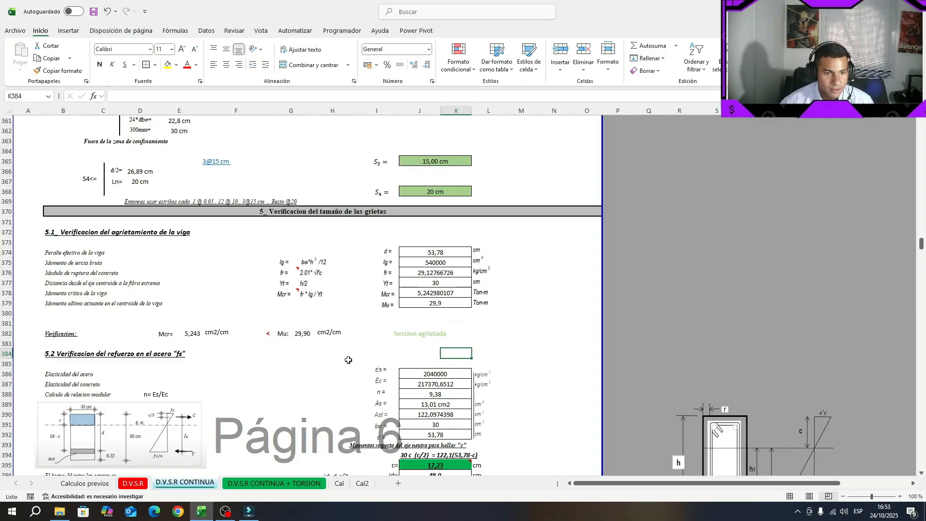
pyautogui.click(427, 337)
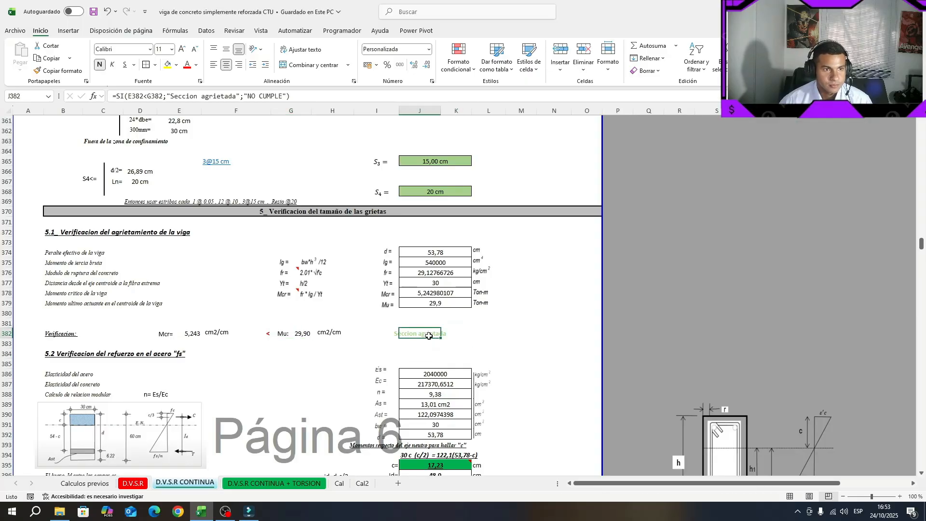
pyautogui.click(325, 98)
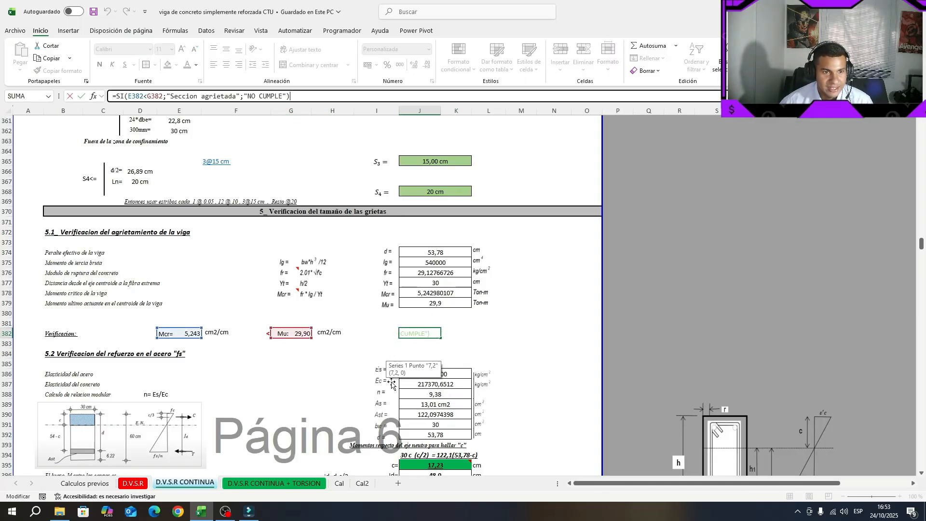
pyautogui.click(295, 385)
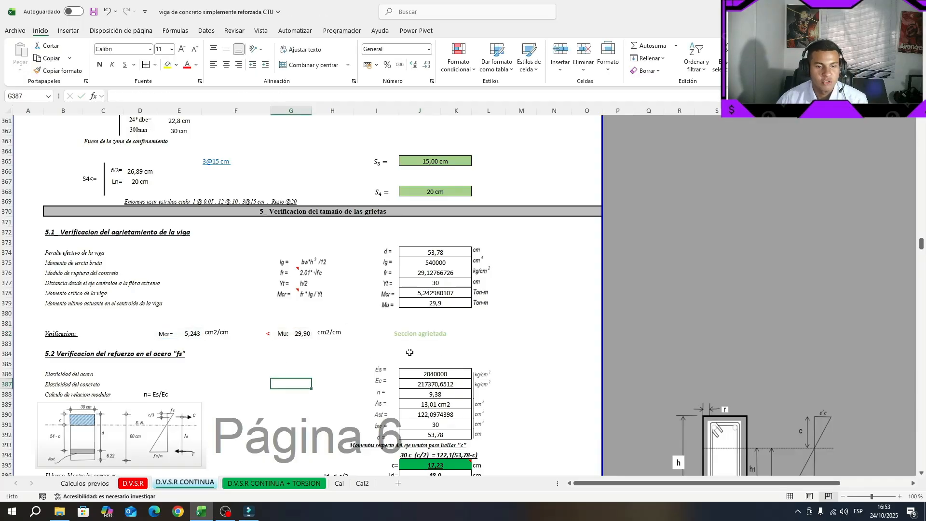
# Step: Go through the heading, the steel and concrete elasticity labels and the modular ratio expression n = Es/Ec in section 5.2
pyautogui.scroll(-4, 314, 316)
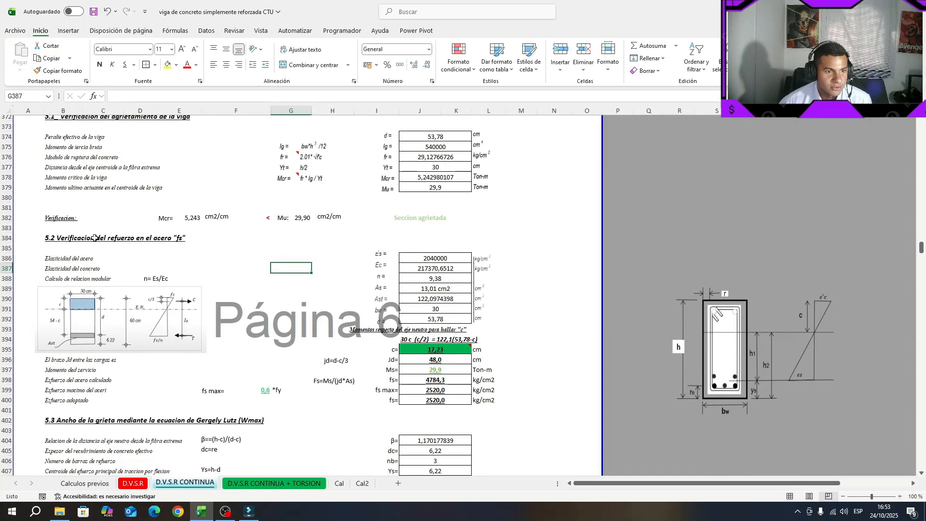
pyautogui.click(64, 240)
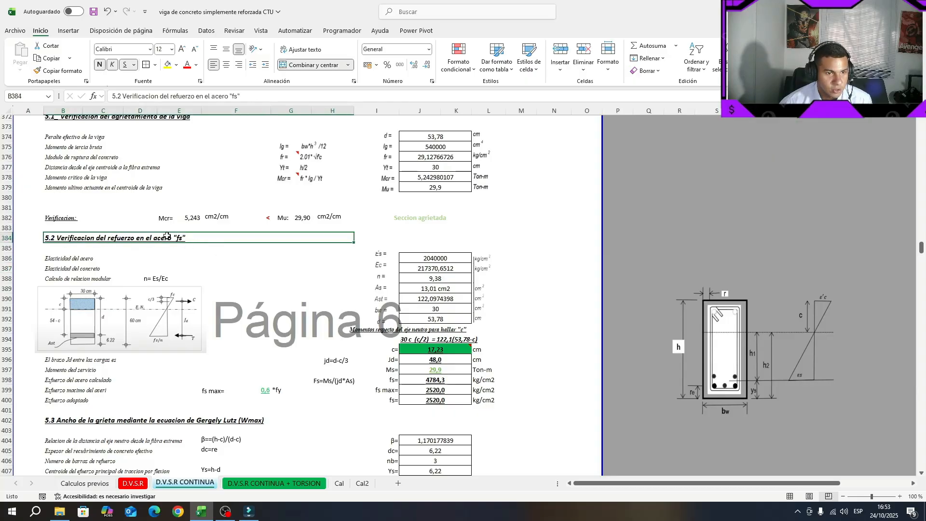
pyautogui.click(63, 263)
pyautogui.click(77, 270)
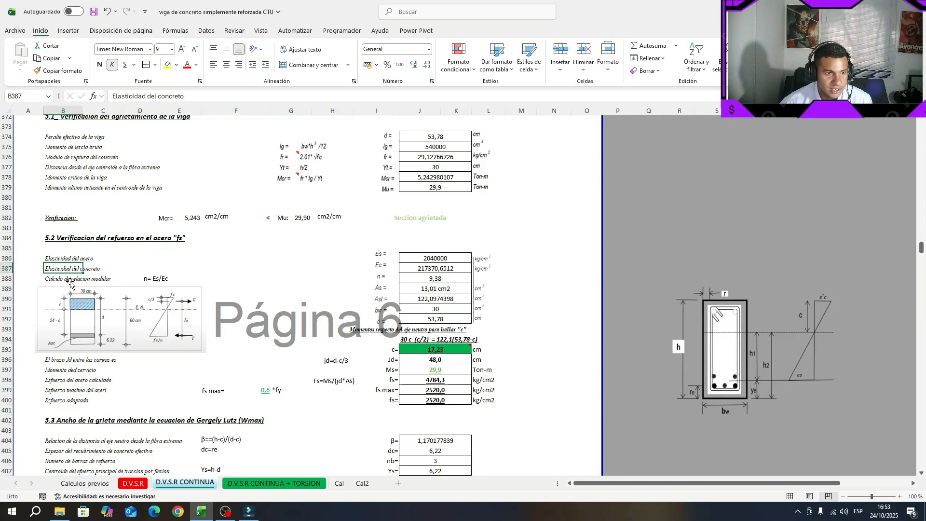
pyautogui.click(78, 279)
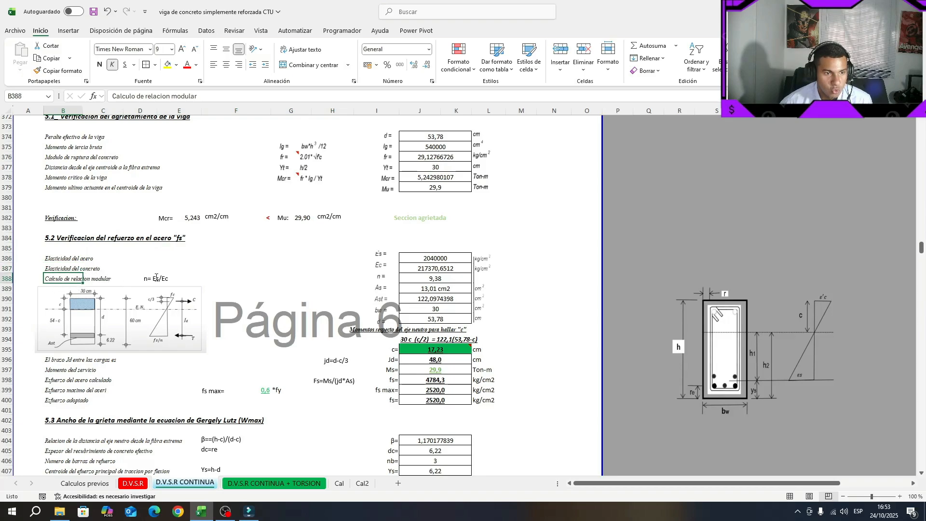
pyautogui.moveTo(153, 278); pyautogui.dragTo(172, 279)
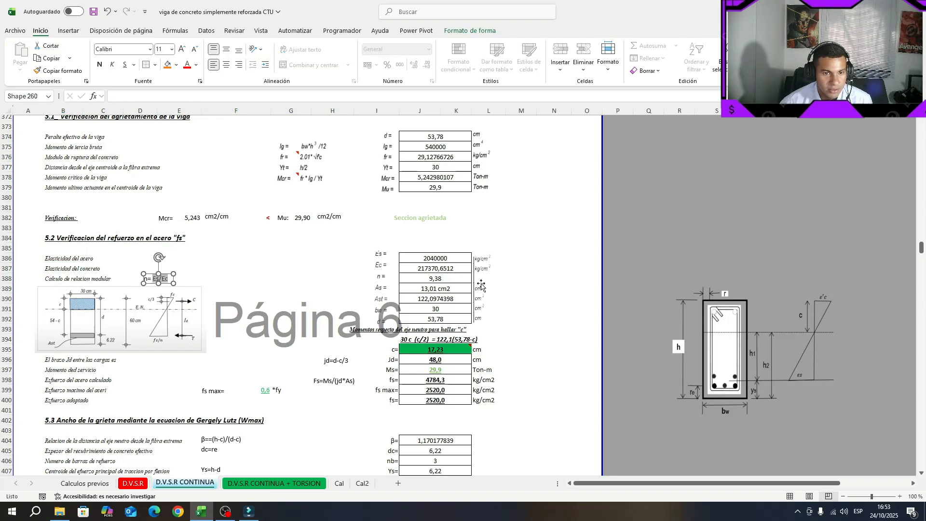
# Step: Examine the section 5.2 formulas for steel and concrete elasticity, modular ratio n, steel area As, transformed area Ast and depth d
pyautogui.click(429, 259)
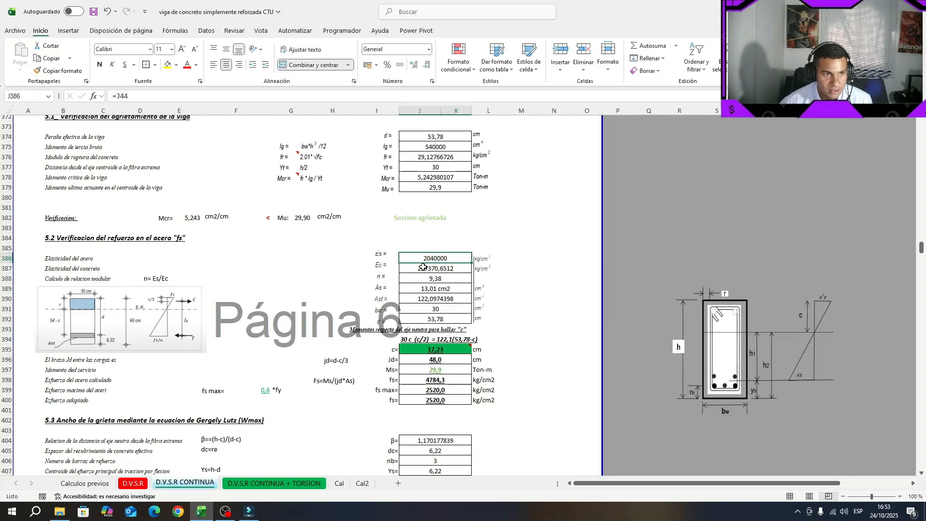
pyautogui.click(423, 267)
pyautogui.click(427, 279)
pyautogui.click(429, 289)
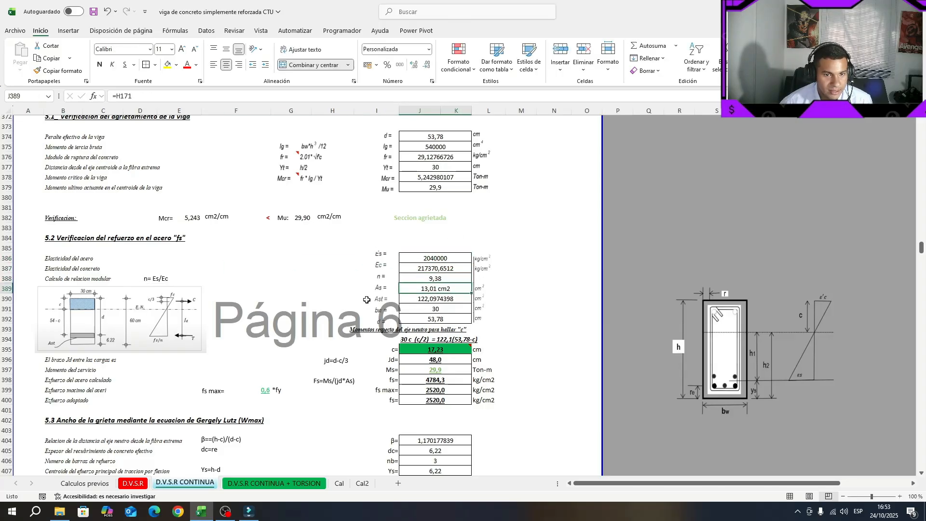
pyautogui.click(433, 296)
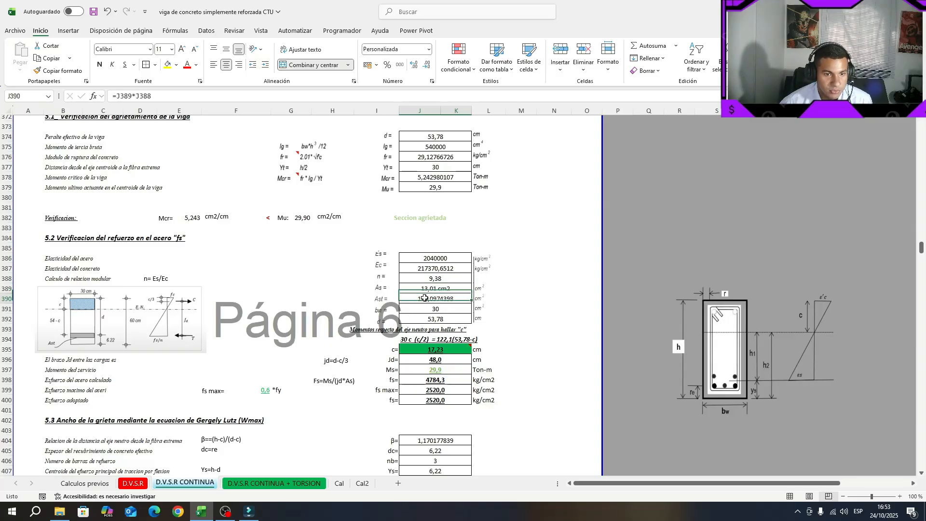
pyautogui.click(162, 98)
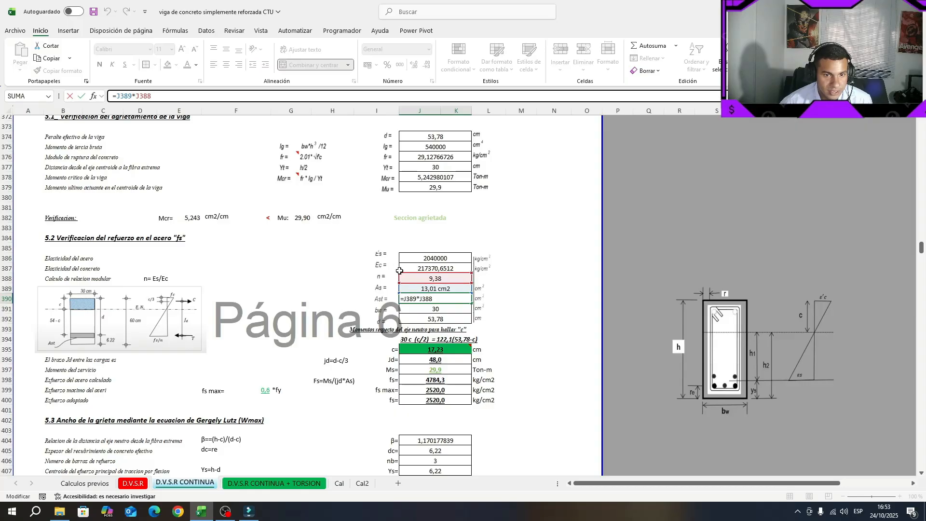
pyautogui.press('Escape')
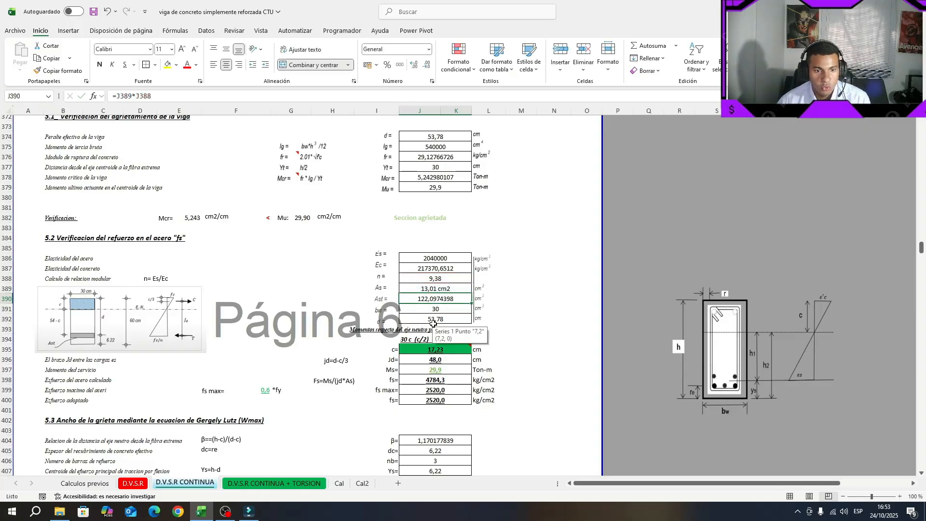
pyautogui.click(431, 319)
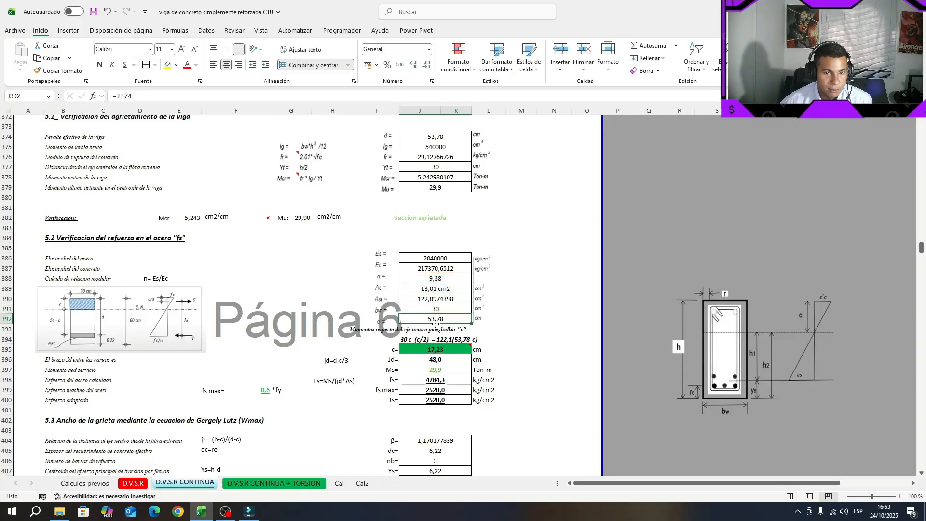
# Step: Review the neutral axis moment equation in rows 393 and 394 and the neutral axis depth c in J395
pyautogui.scroll(-1, 546, 320)
pyautogui.click(555, 312)
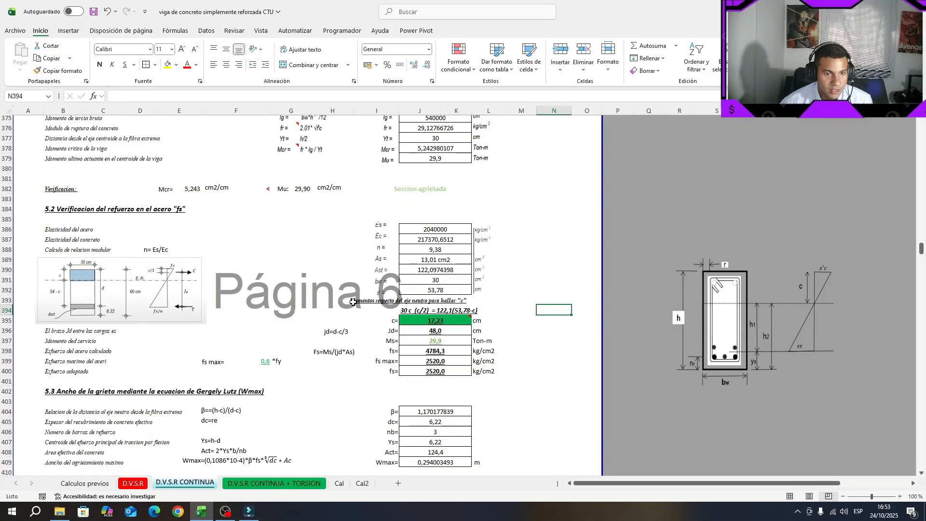
pyautogui.moveTo(353, 302); pyautogui.dragTo(409, 301)
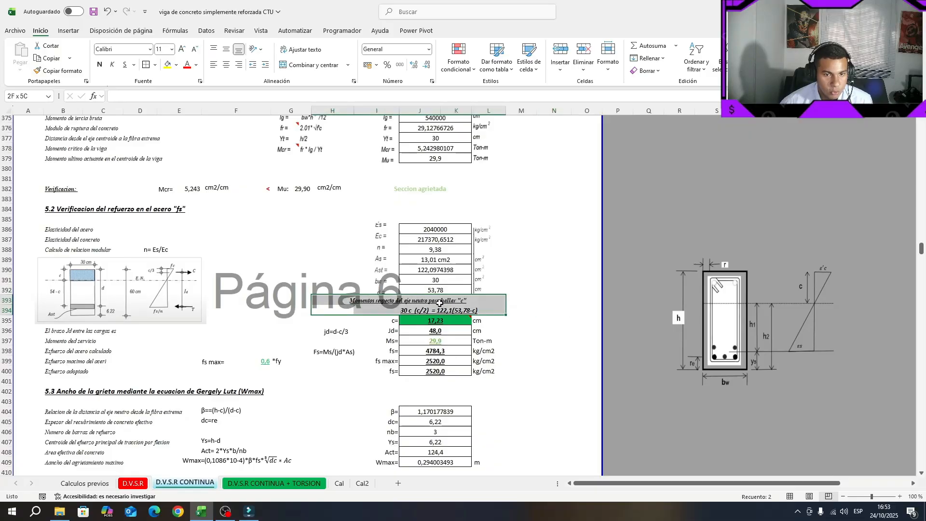
pyautogui.click(525, 299)
pyautogui.click(457, 311)
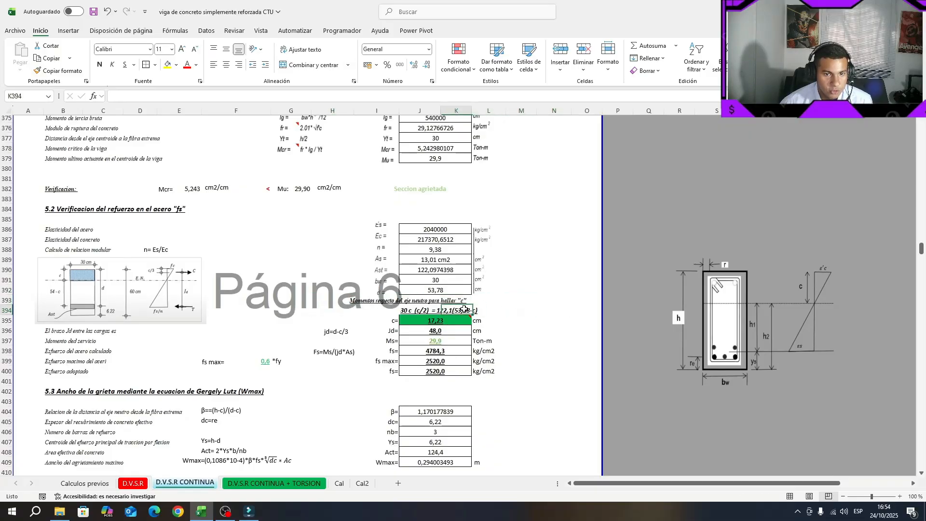
pyautogui.moveTo(395, 311); pyautogui.dragTo(486, 310)
pyautogui.click(384, 321)
pyautogui.click(436, 321)
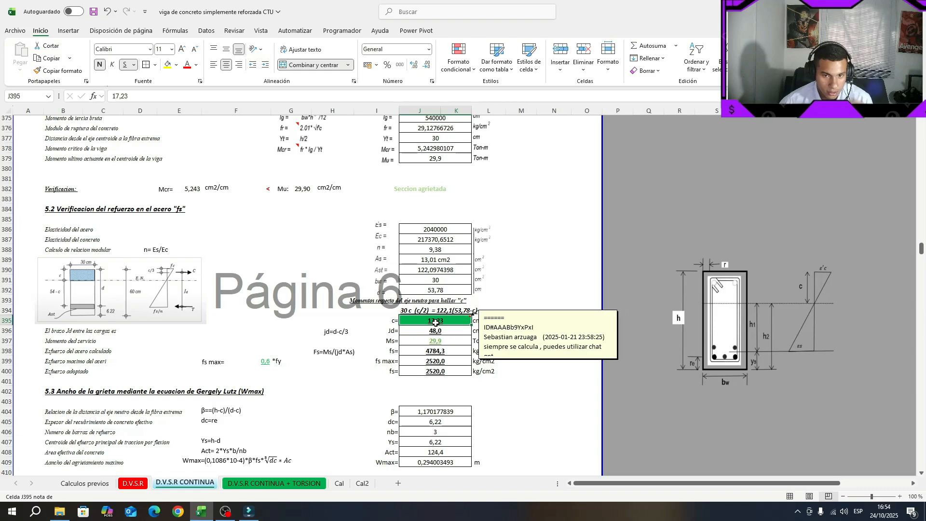
# Step: Open the note on the neutral axis depth cell J395 and highlight its text on how the value is calculated
pyautogui.rightClick(435, 322)
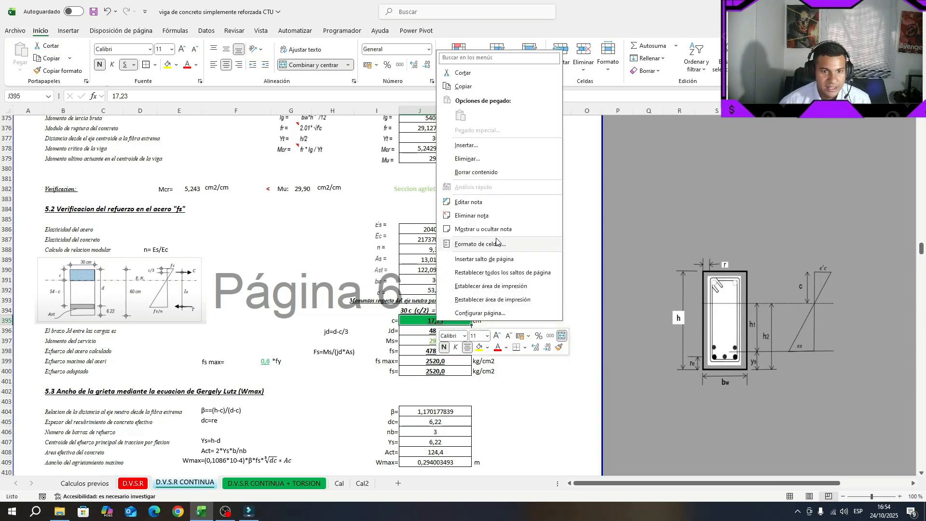
pyautogui.click(490, 203)
pyautogui.moveTo(586, 346); pyautogui.dragTo(435, 331)
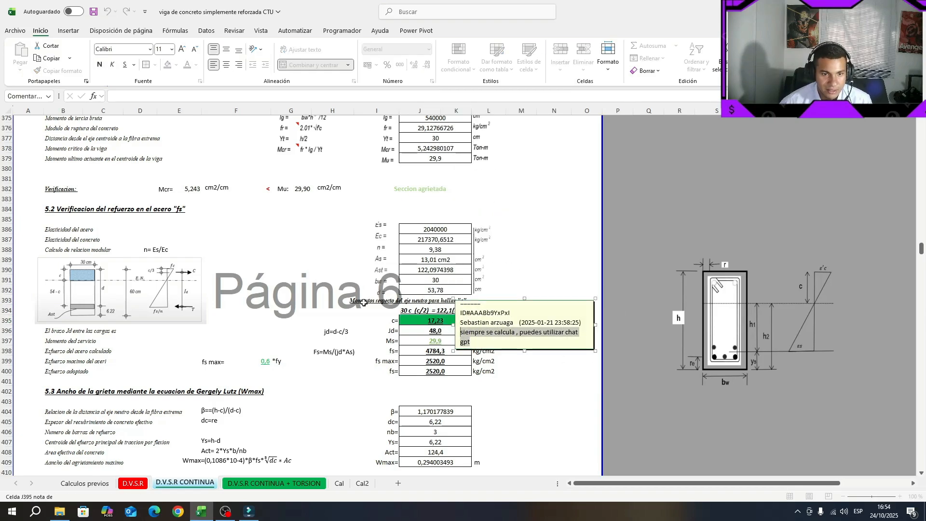
pyautogui.click(521, 290)
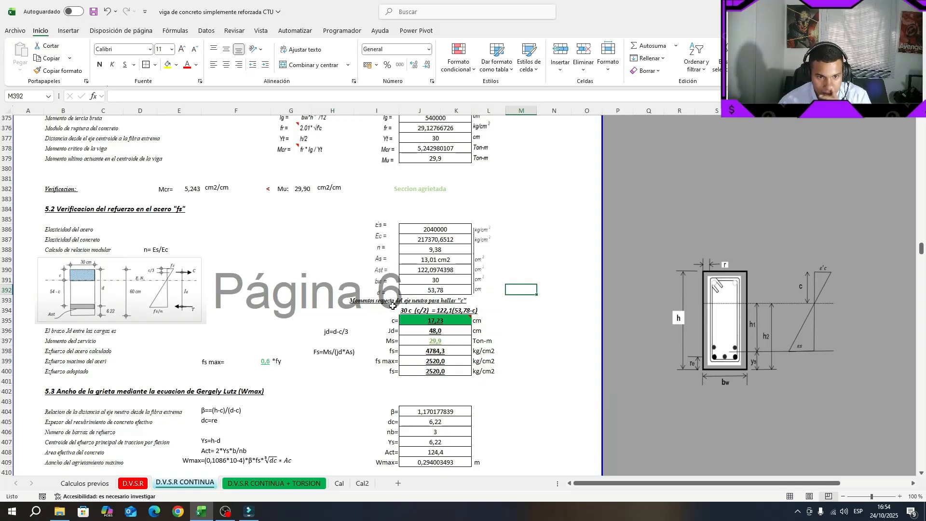
# Step: Capture the neutral axis equation 30 c (c/2) = 122,1(53,78-c) as a screenshot and copy it to the clipboard
pyautogui.press('Print')
pyautogui.moveTo(392, 306); pyautogui.dragTo(486, 316)
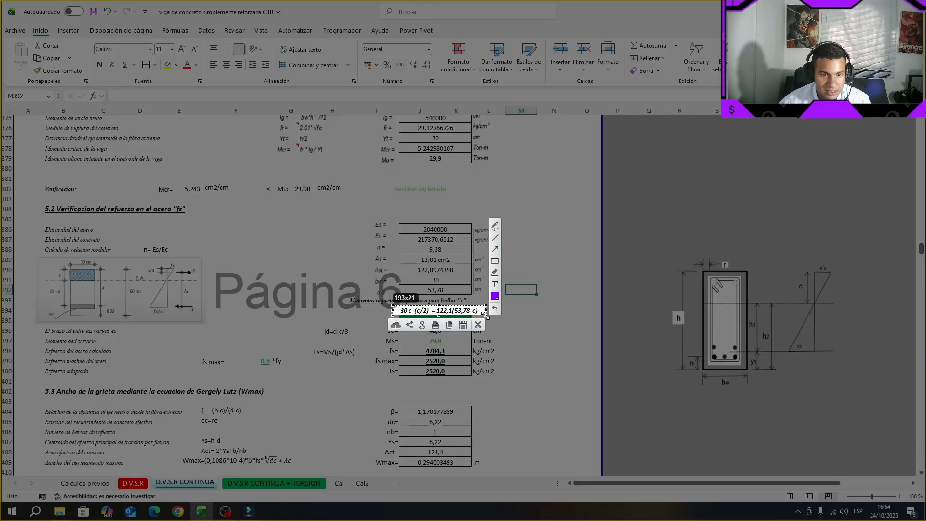
pyautogui.hotkey('ctrl', 'c')
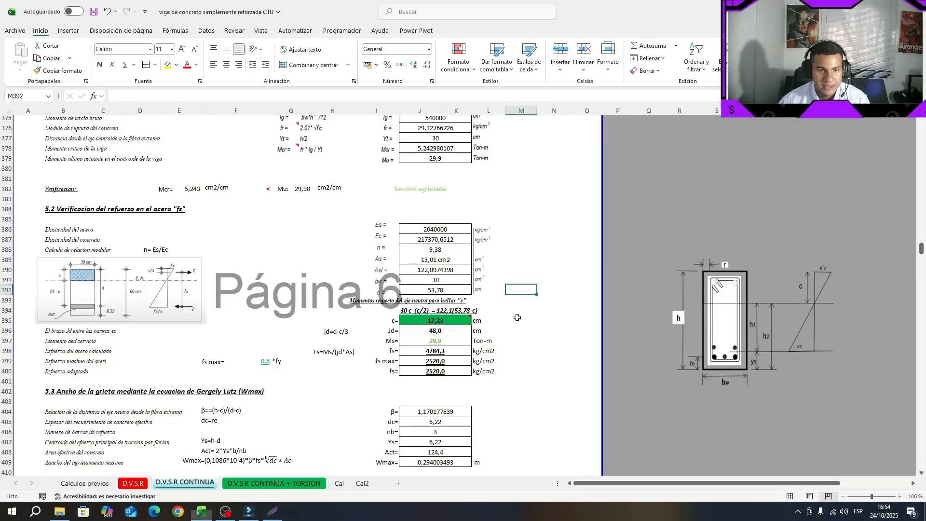
# Step: Review the neutral axis depth c, the results in rows 396 to 400 and the lever arm Jd row
pyautogui.click(415, 320)
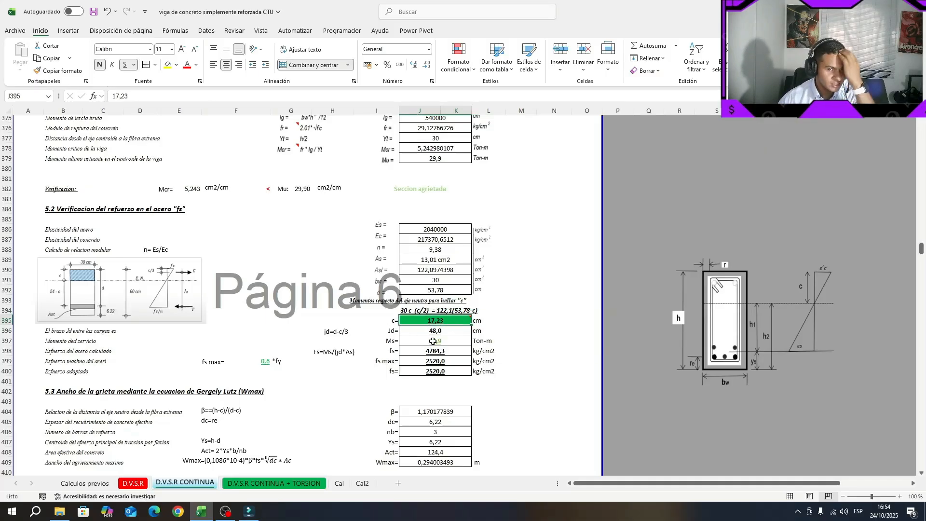
pyautogui.moveTo(431, 330); pyautogui.dragTo(434, 371)
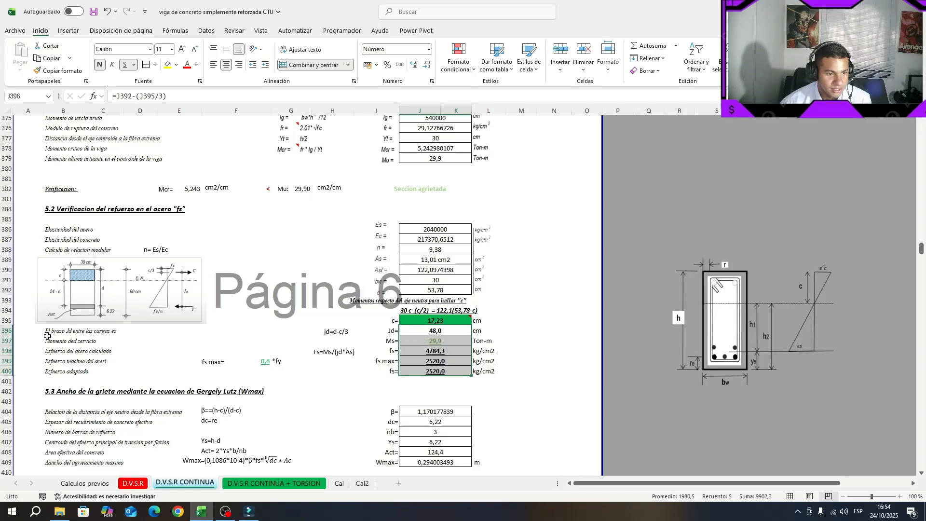
pyautogui.moveTo(47, 336); pyautogui.dragTo(261, 331)
# Step: Enlarge the beam section diagram in section 5.2 for a closer look and undo the resize
pyautogui.click(191, 316)
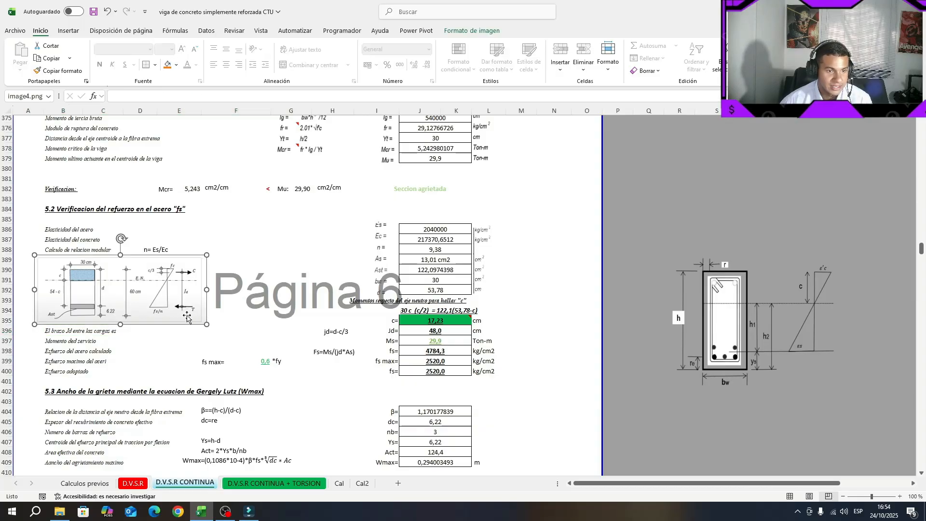
pyautogui.moveTo(202, 322); pyautogui.dragTo(248, 347)
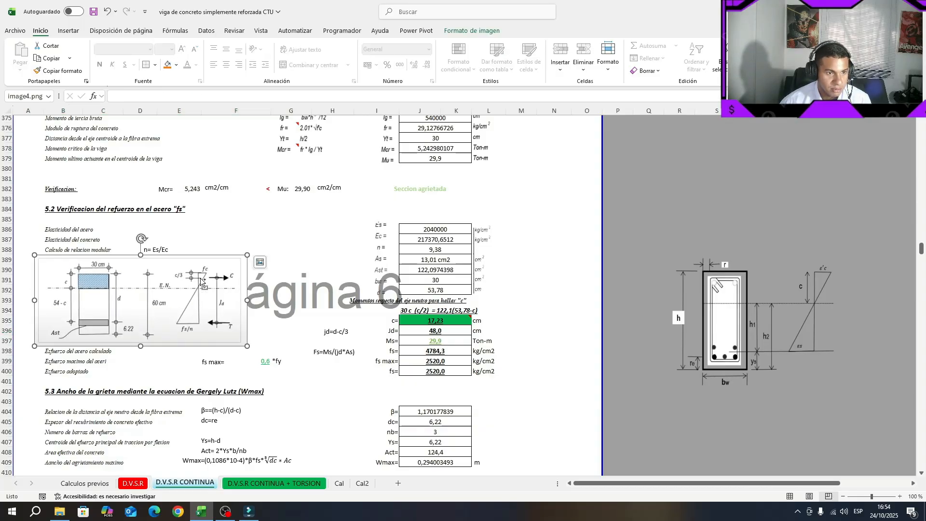
pyautogui.hotkey('ctrl', 'z')
pyautogui.click(293, 340)
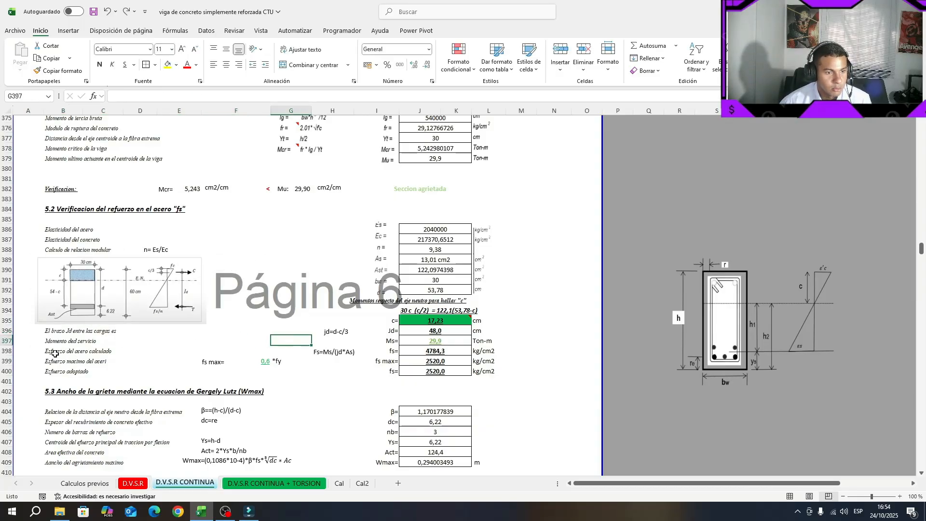
# Step: Examine the calculated, maximum and adopted steel stress rows in section 5.2 and save the workbook
pyautogui.moveTo(53, 355); pyautogui.dragTo(401, 357)
pyautogui.click(426, 355)
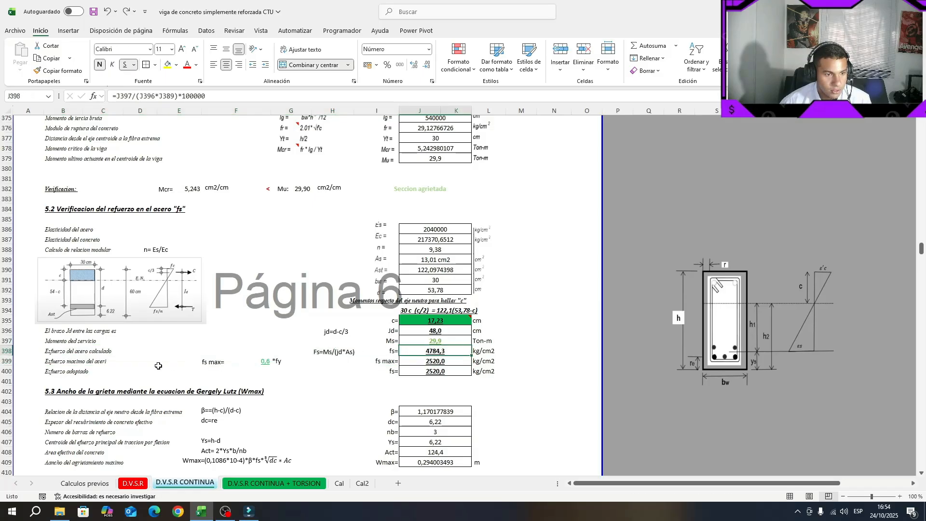
pyautogui.moveTo(58, 364); pyautogui.dragTo(464, 365)
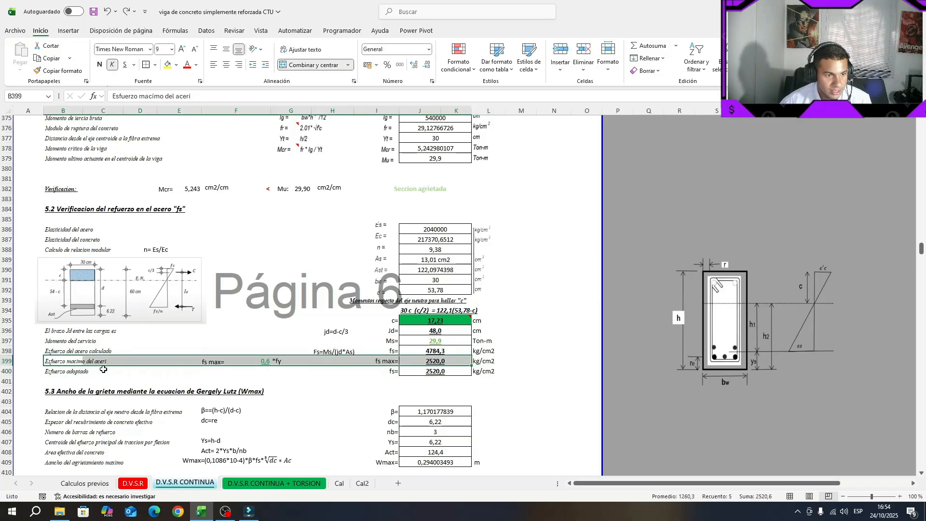
pyautogui.click(59, 373)
pyautogui.moveTo(76, 373); pyautogui.dragTo(470, 349)
pyautogui.click(420, 373)
pyautogui.click(521, 351)
pyautogui.click(93, 12)
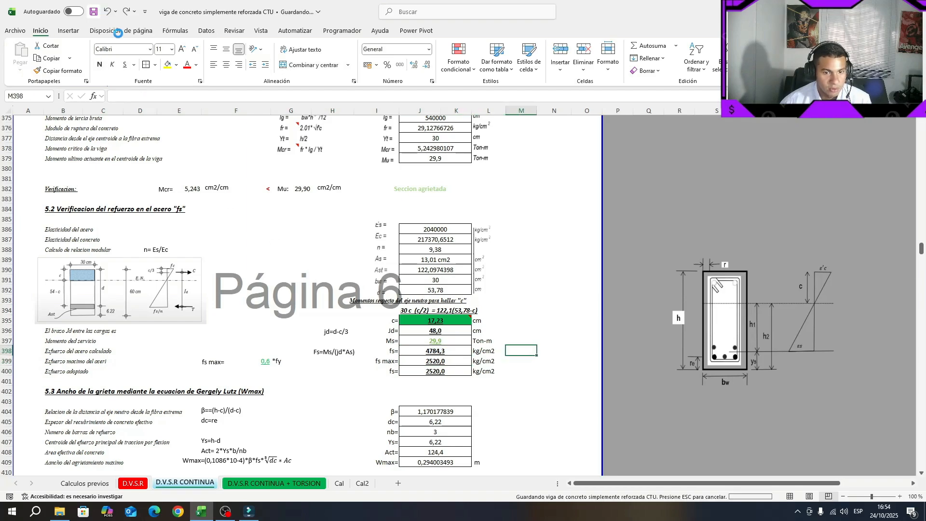
# Step: Correct the β formula text in section 5.3 to read β=(h-c)/(d-c) and check the β result cell
pyautogui.scroll(-4, 482, 381)
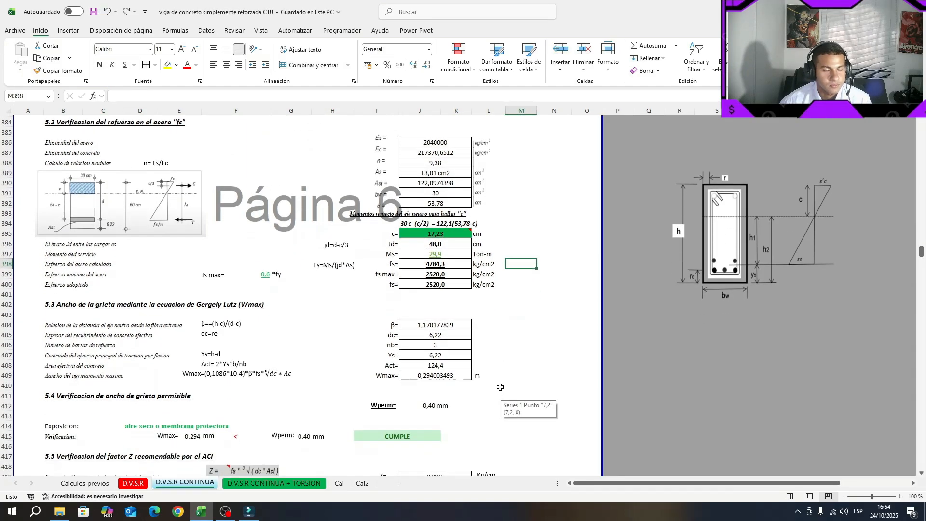
pyautogui.click(50, 274)
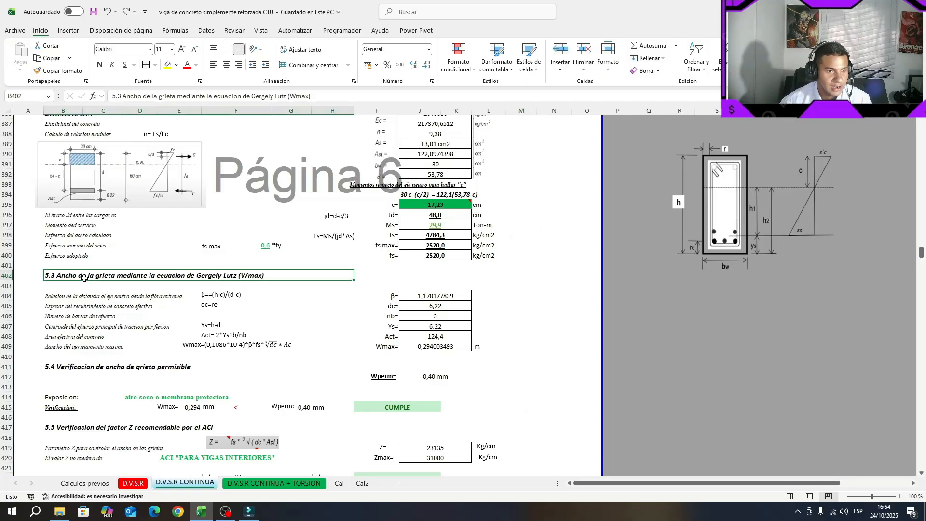
pyautogui.moveTo(193, 279); pyautogui.dragTo(235, 278)
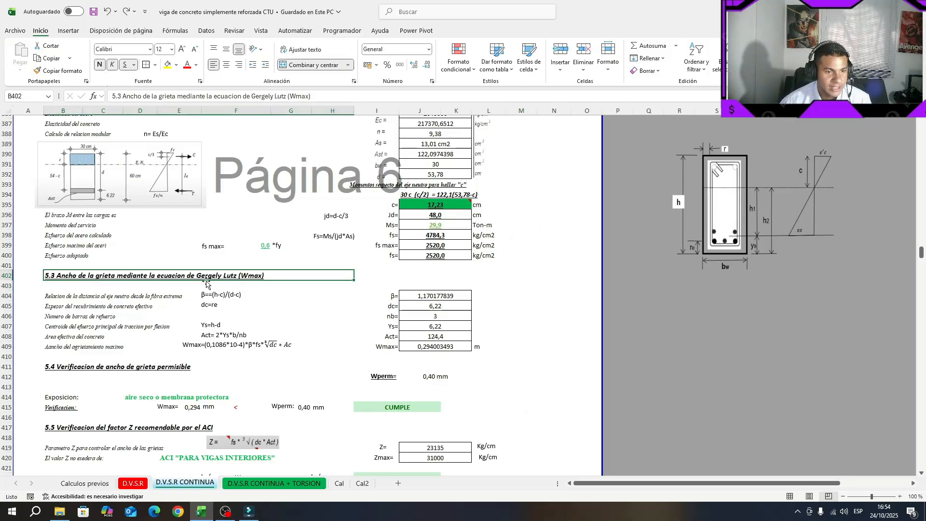
pyautogui.click(313, 303)
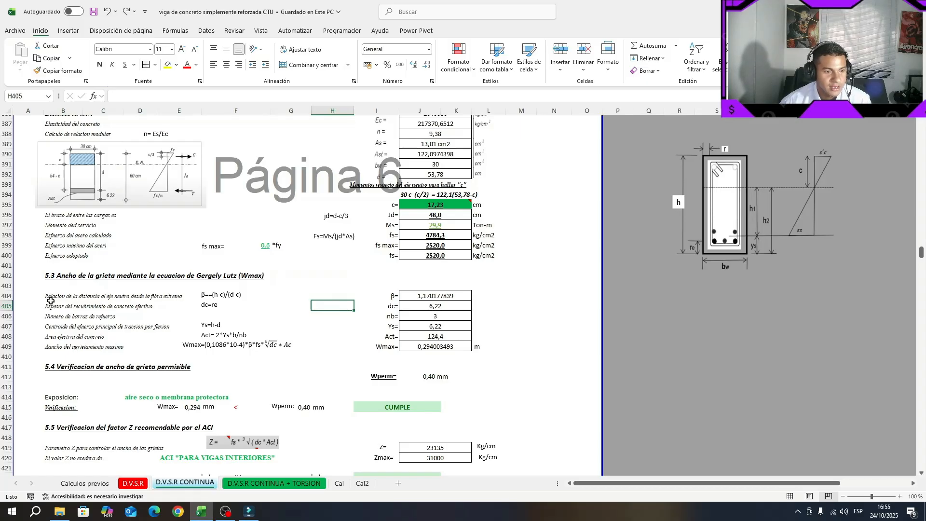
pyautogui.moveTo(50, 303); pyautogui.dragTo(163, 296)
pyautogui.click(165, 296)
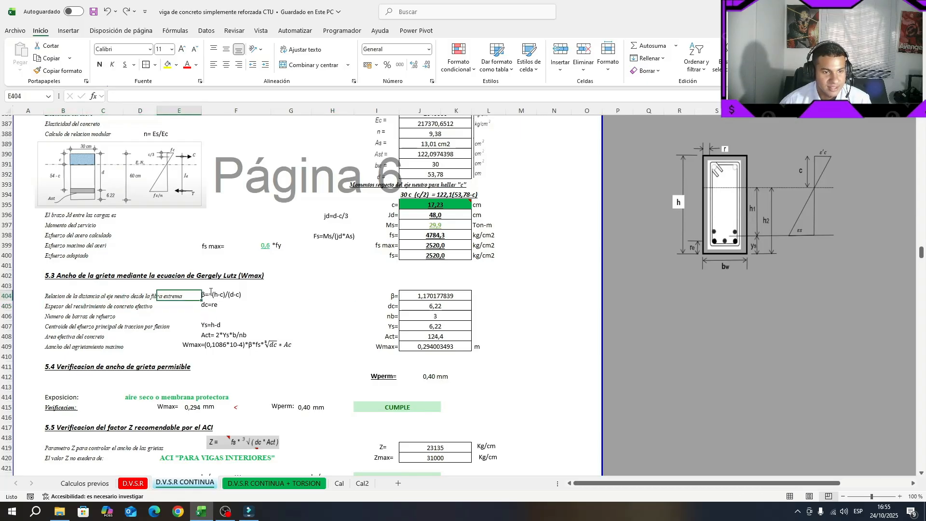
pyautogui.doubleClick(211, 294)
pyautogui.press('BackSpace')
pyautogui.click(333, 303)
pyautogui.click(417, 295)
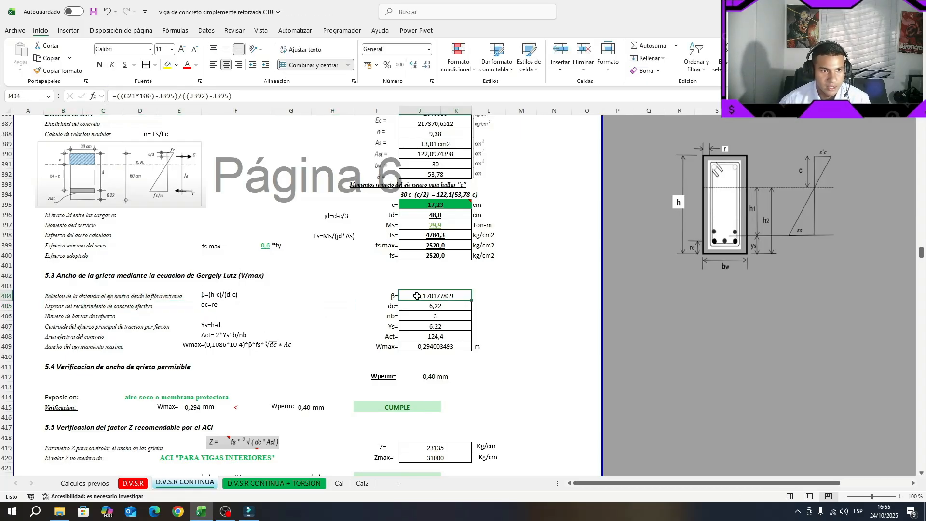
# Step: Inspect the dc row and its formula, mark the concrete cover on a screen capture of the beam section, and discard the capture
pyautogui.moveTo(43, 306); pyautogui.dragTo(270, 306)
pyautogui.click(426, 308)
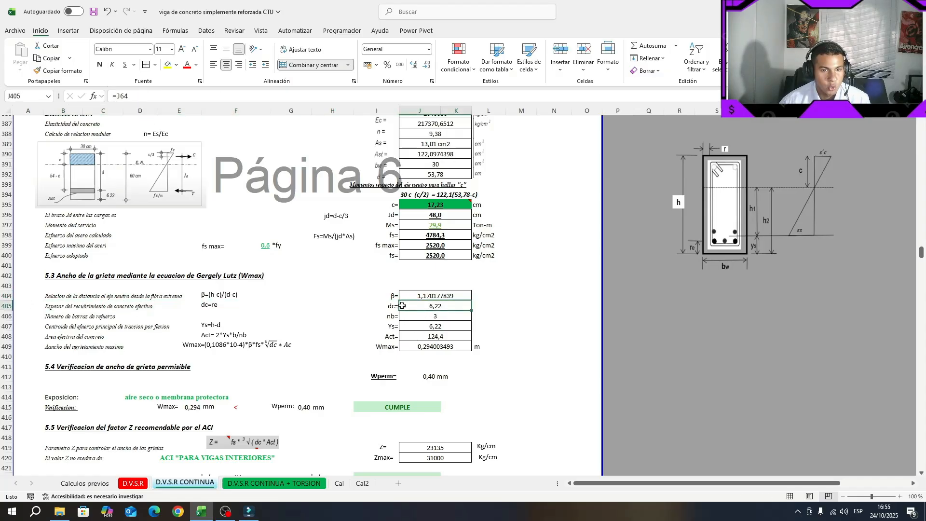
pyautogui.click(148, 91)
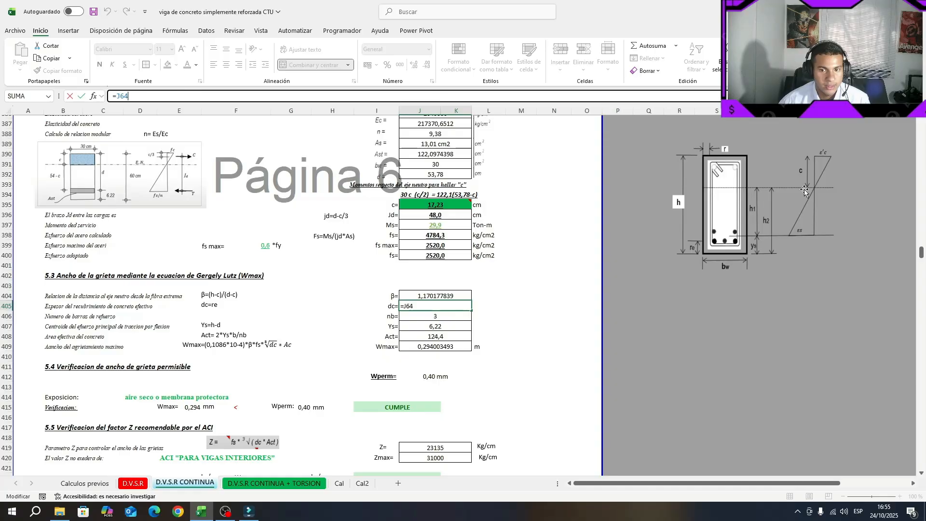
pyautogui.press('super+shift+s')
pyautogui.moveTo(699, 150)
pyautogui.mouseDown()
pyautogui.moveTo(759, 186)
pyautogui.moveTo(762, 257)
pyautogui.moveTo(710, 250)
pyautogui.moveTo(740, 247)
pyautogui.moveTo(715, 244)
pyautogui.mouseUp()
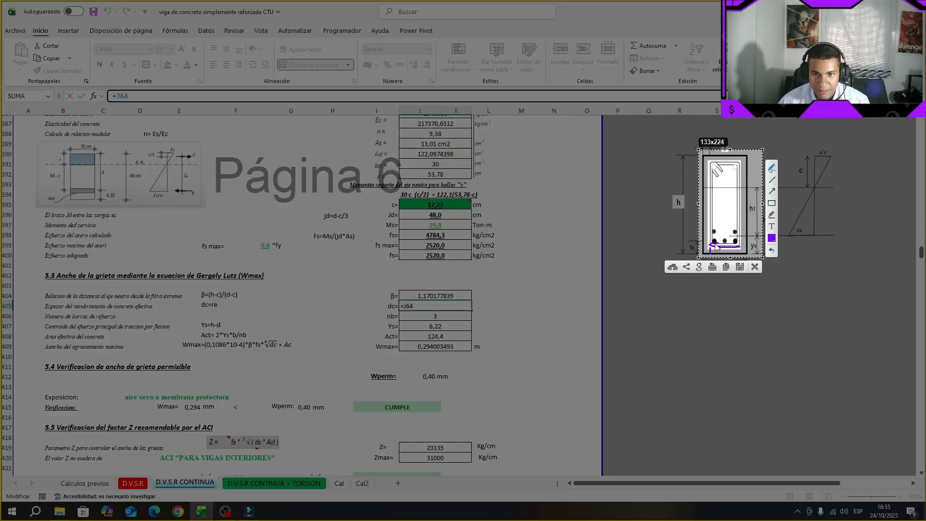
pyautogui.press('Escape')
pyautogui.press('Escape')
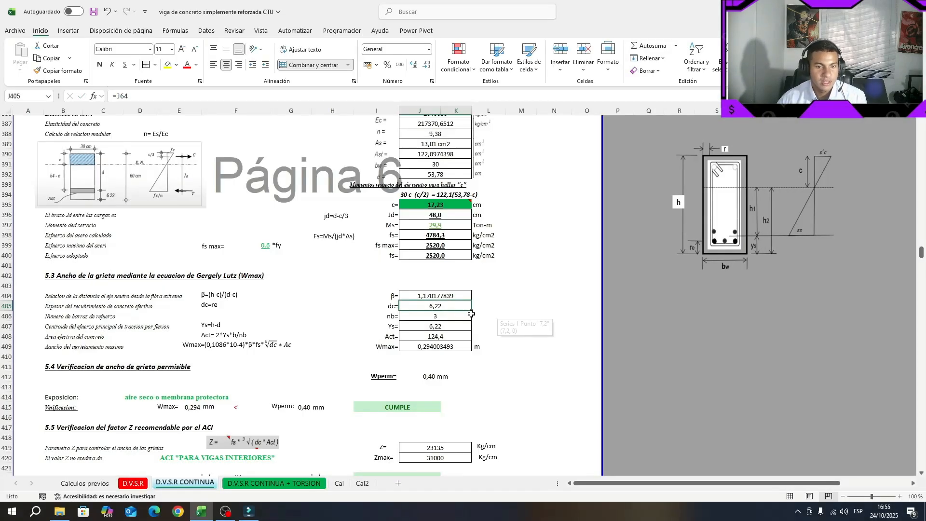
# Step: Enter the unit CM beside the effective concrete cover dc in section 5.3
pyautogui.scroll(10, 445, 169)
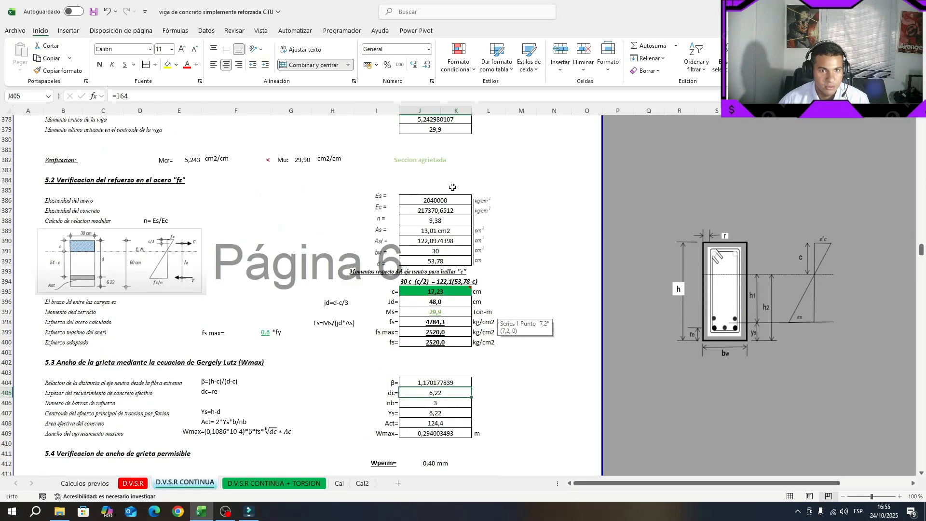
pyautogui.scroll(-10, 462, 339)
pyautogui.scroll(-1, 462, 340)
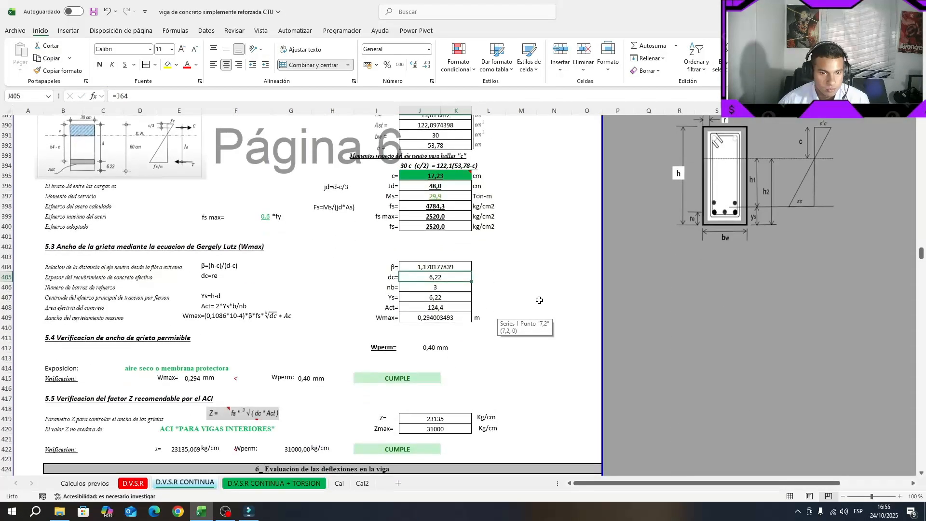
pyautogui.click(496, 277)
pyautogui.write('CM')
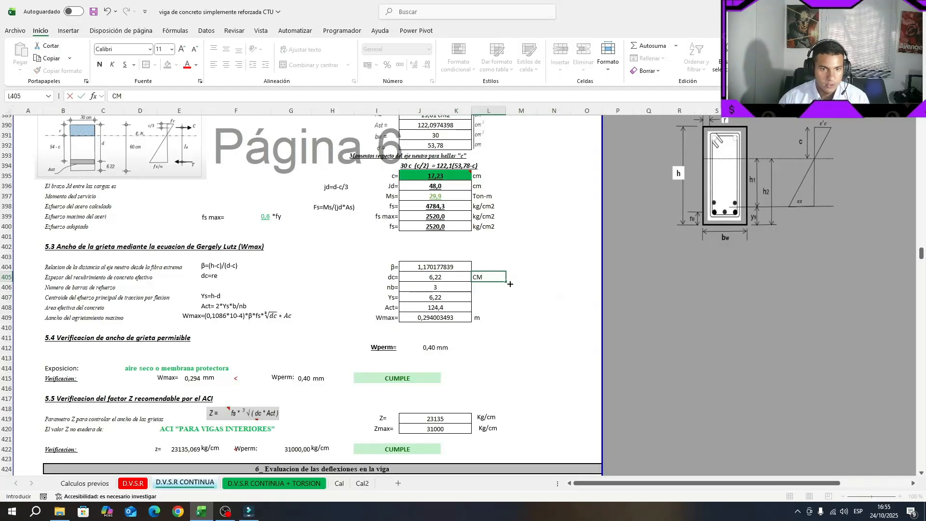
pyautogui.press('Return')
# Step: Trace the formula for the number of reinforcing bars nb to its source cells in the proposed reinforcement tables
pyautogui.moveTo(50, 289); pyautogui.dragTo(419, 287)
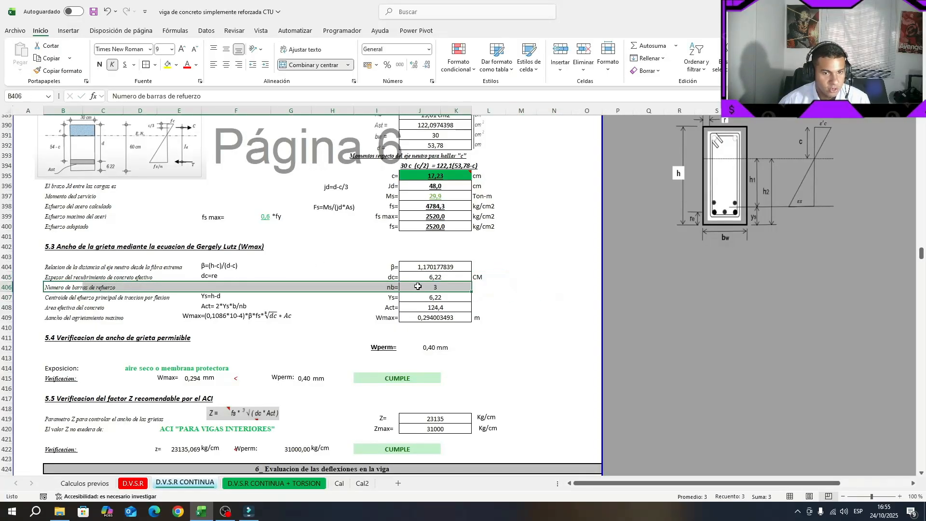
pyautogui.click(418, 288)
pyautogui.click(241, 98)
pyautogui.scroll(4, 344, 367)
pyautogui.scroll(20, 344, 368)
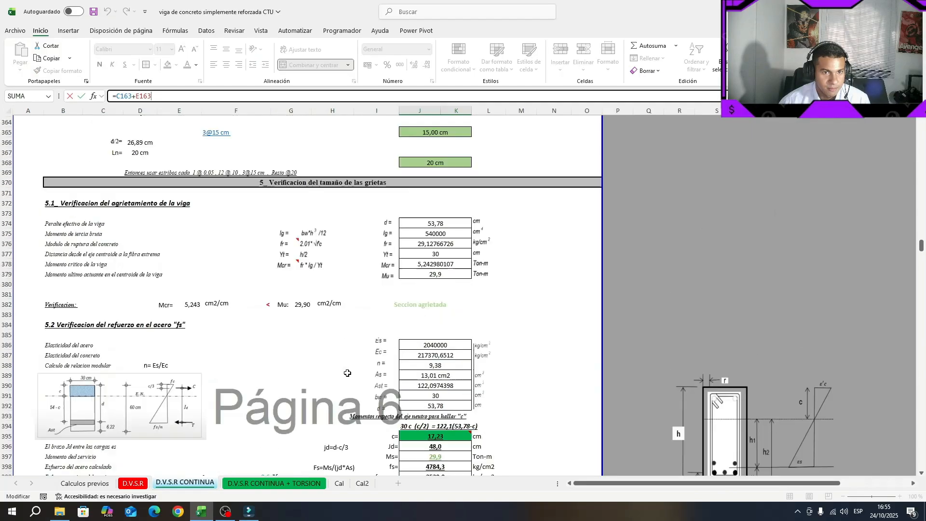
pyautogui.scroll(20, 351, 407)
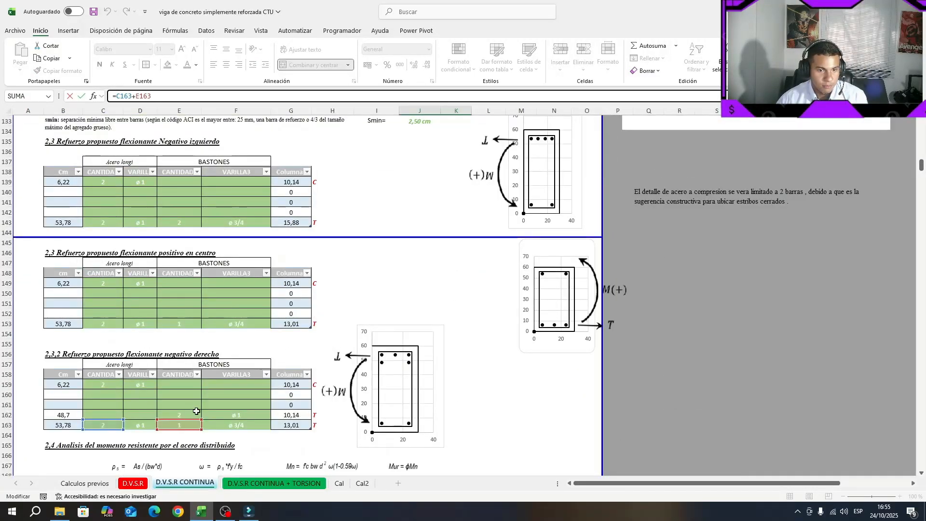
pyautogui.press('Escape')
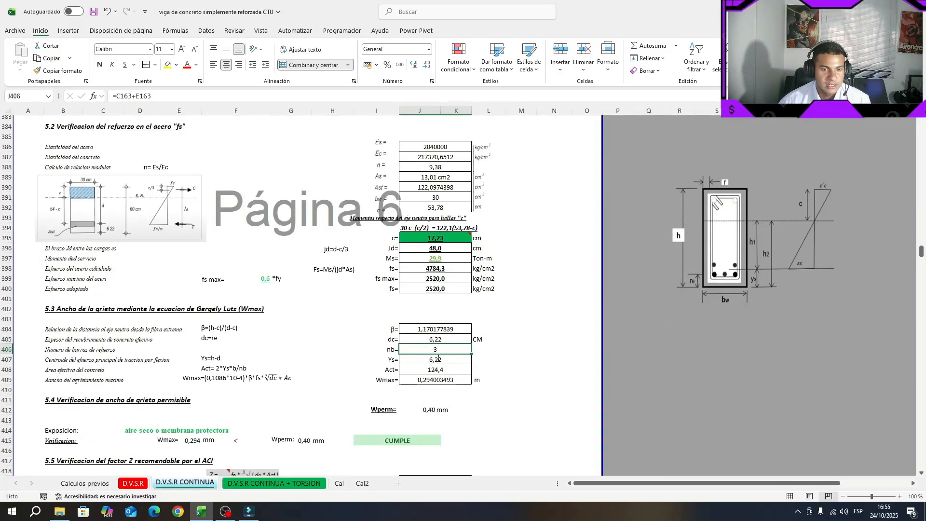
# Step: Copy the green formatting of the neutral axis depth c cell onto the nb cell and save the workbook
pyautogui.click(435, 238)
pyautogui.click(58, 71)
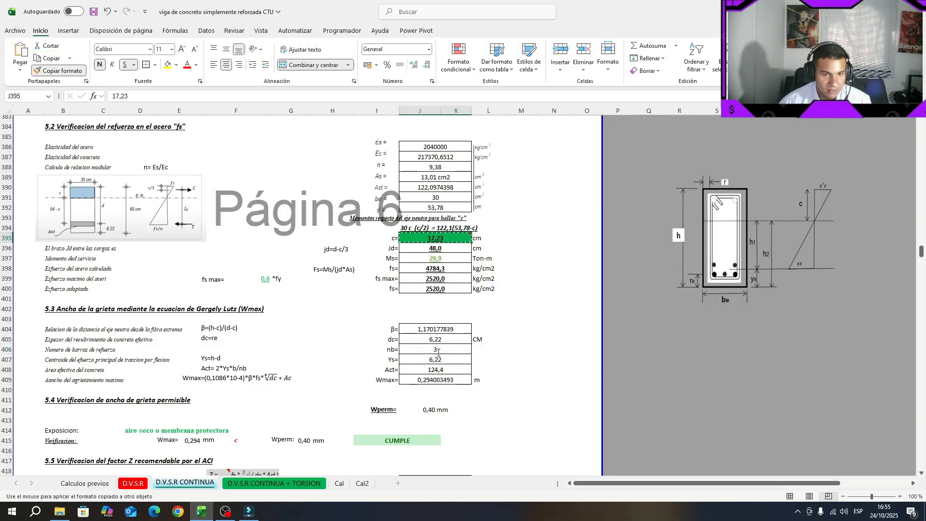
pyautogui.click(454, 354)
pyautogui.click(93, 11)
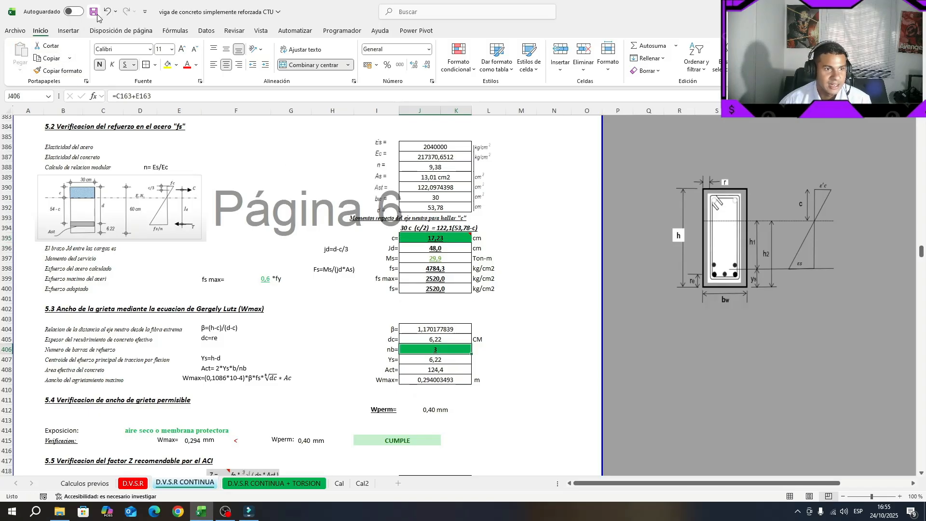
pyautogui.click(449, 350)
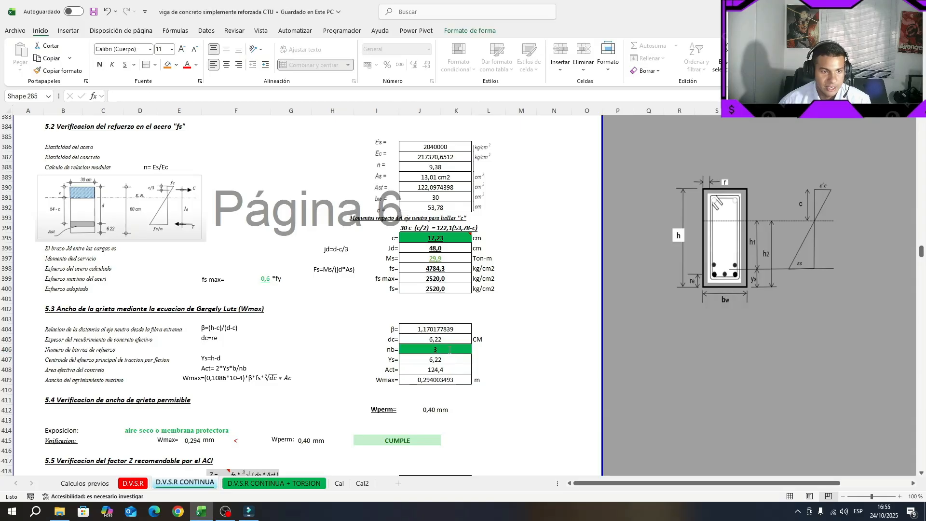
# Step: Examine the tension centroid Ys row with its formula and the effective concrete area Act value
pyautogui.moveTo(408, 360); pyautogui.dragTo(72, 365)
pyautogui.click(98, 362)
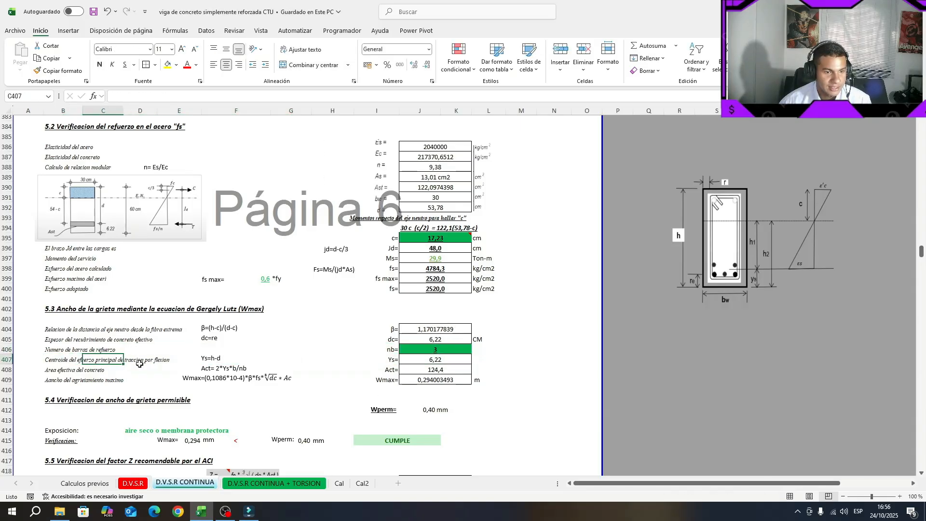
pyautogui.click(436, 361)
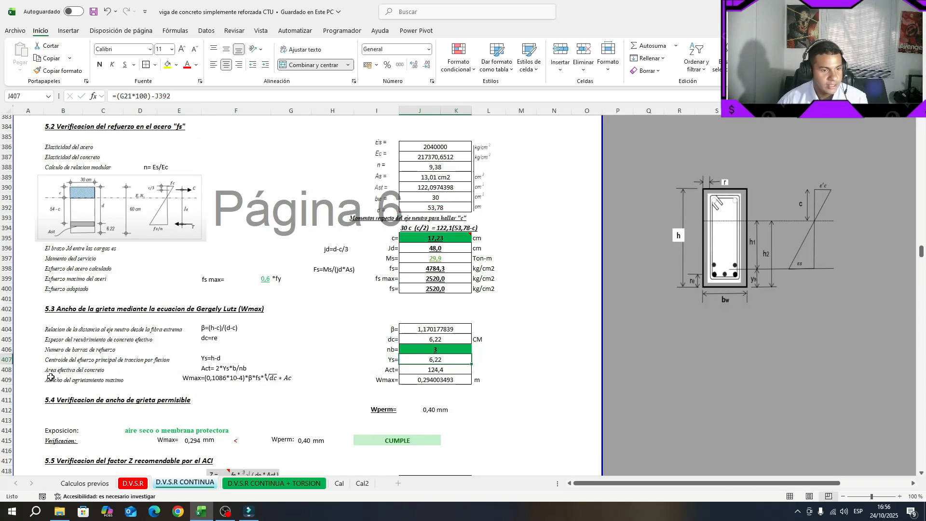
pyautogui.scroll(-1, 214, 366)
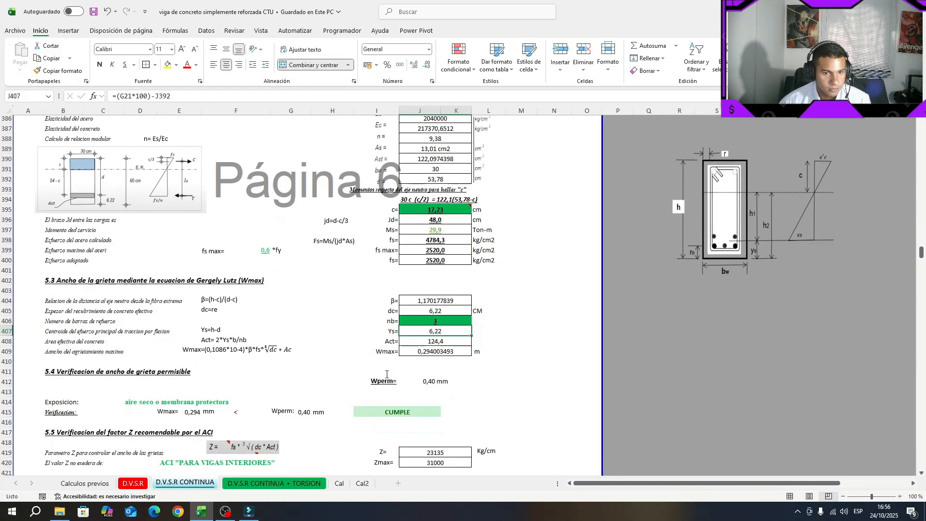
pyautogui.click(432, 341)
# Step: Enter the unit CM2 beside the effective concrete area Act and CM beside the centroid Ys
pyautogui.click(488, 341)
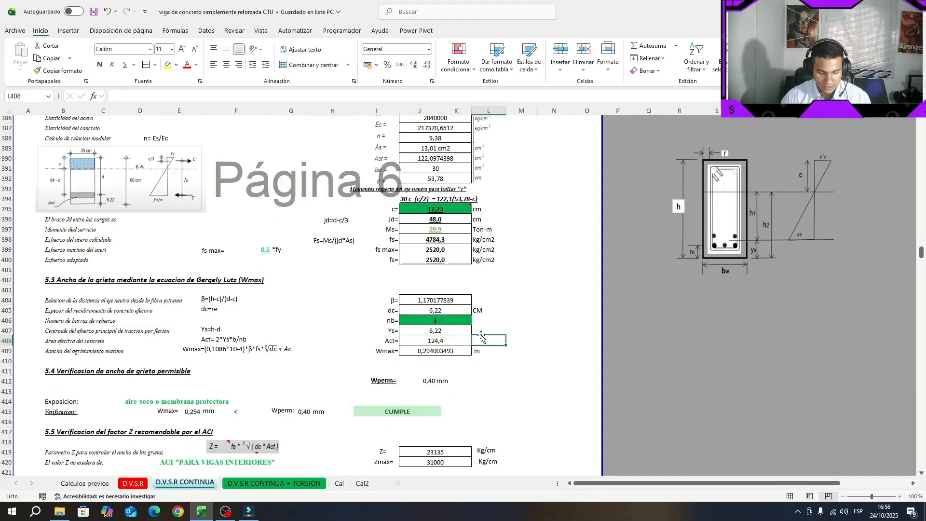
pyautogui.write('CCM')
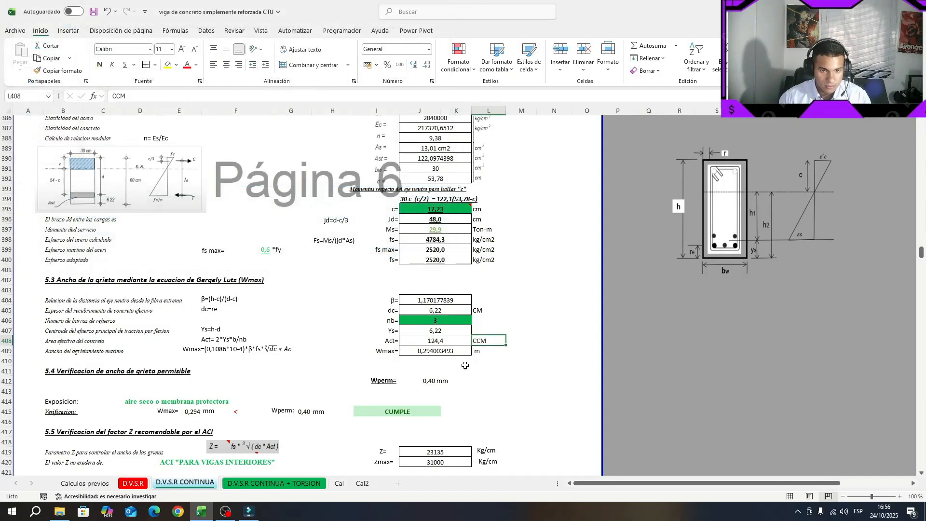
pyautogui.press('BackSpace')
pyautogui.write('CCCM')
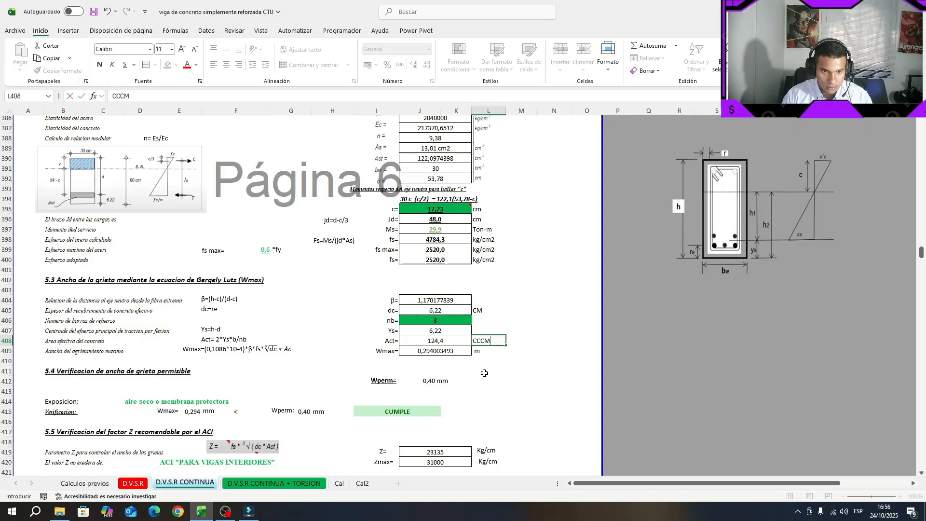
pyautogui.write('M2')
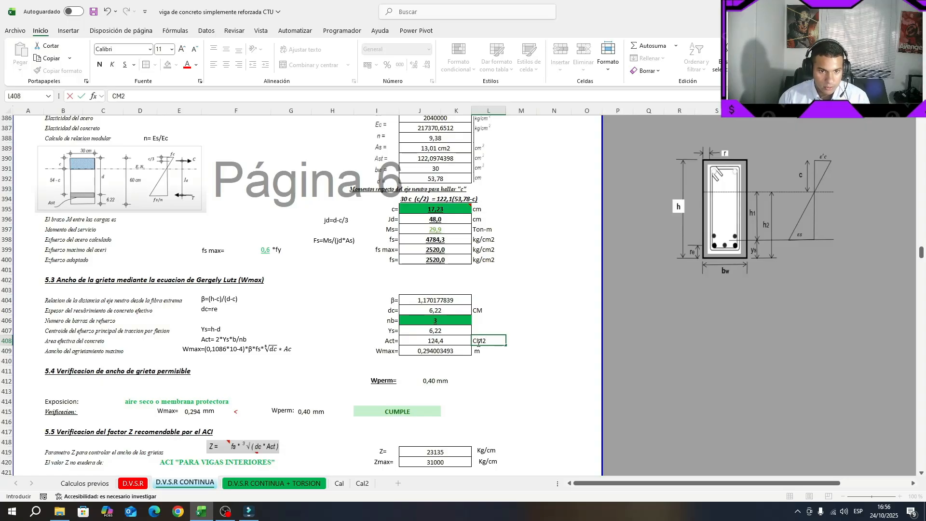
pyautogui.click(481, 329)
pyautogui.write('CM')
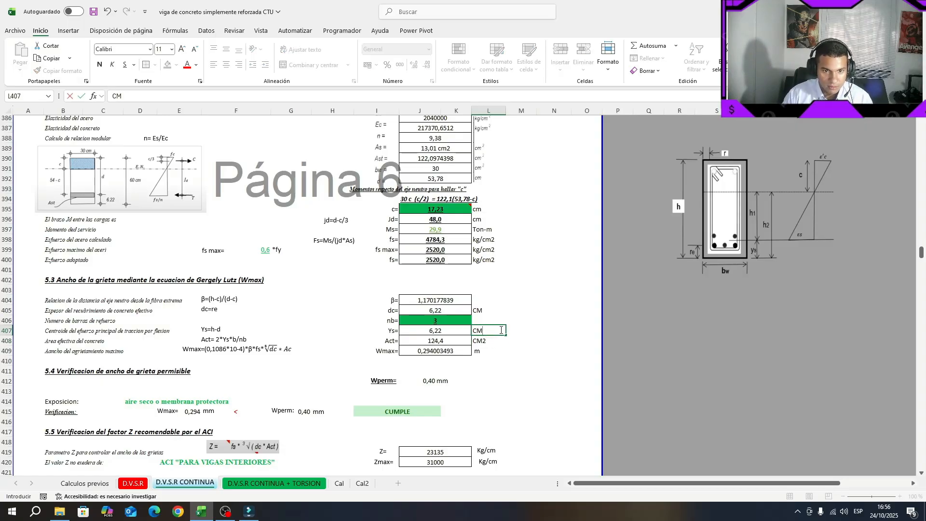
pyautogui.click(521, 401)
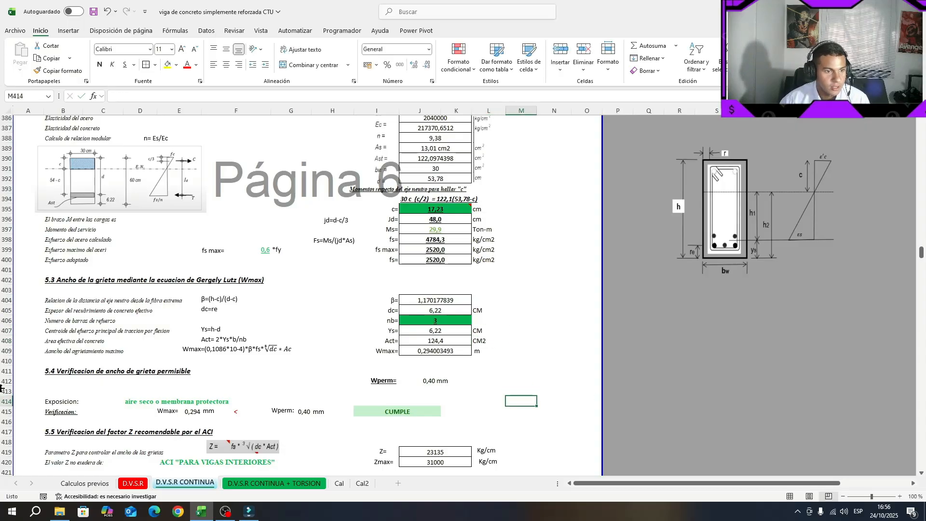
# Step: Correct the spelling of the maximum crack width label in row 409 to "Ancho del agrietamiento maximo"
pyautogui.click(47, 350)
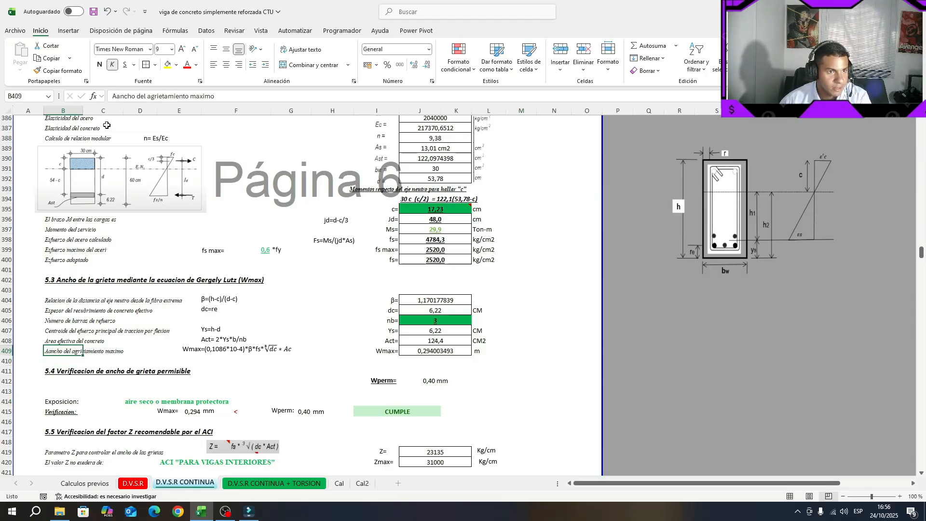
pyautogui.click(121, 97)
pyautogui.press('BackSpace')
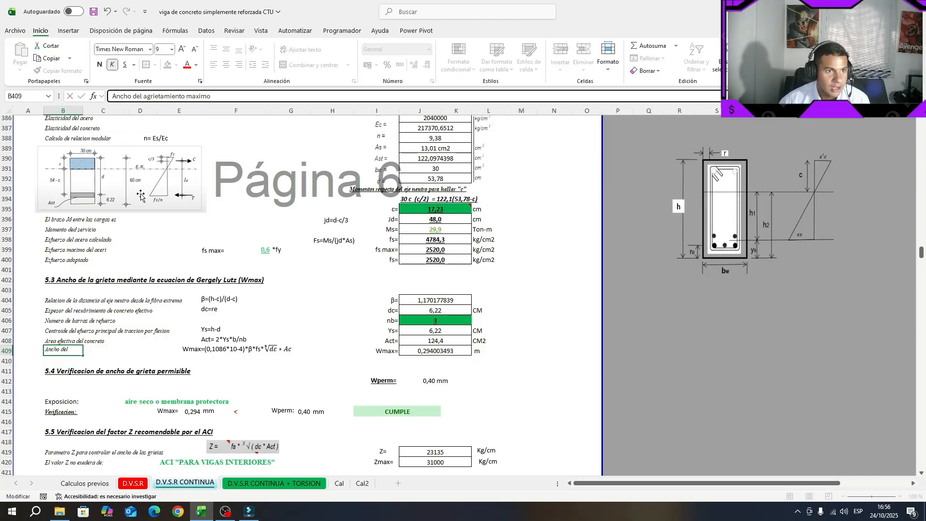
pyautogui.click(153, 362)
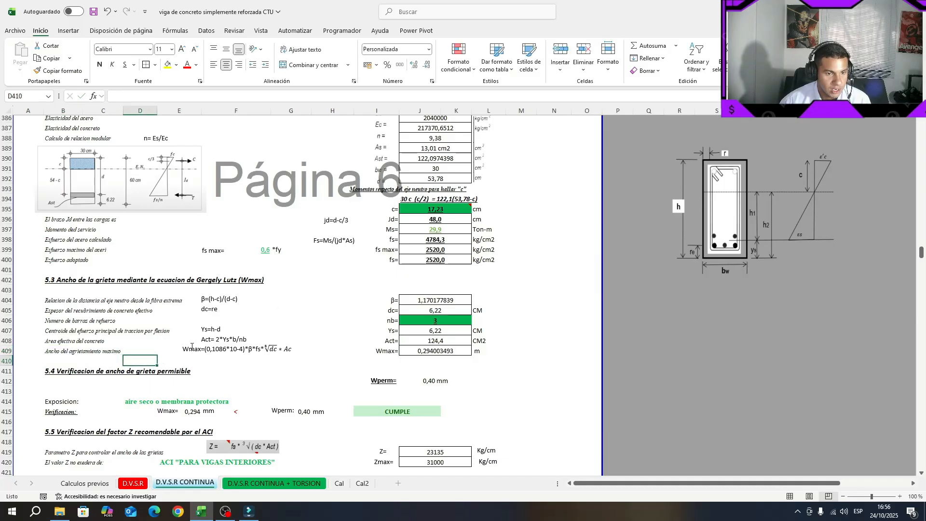
# Step: Check the maximum crack width Wmax formula against the permissible crack width in section 5.4
pyautogui.press('Down')
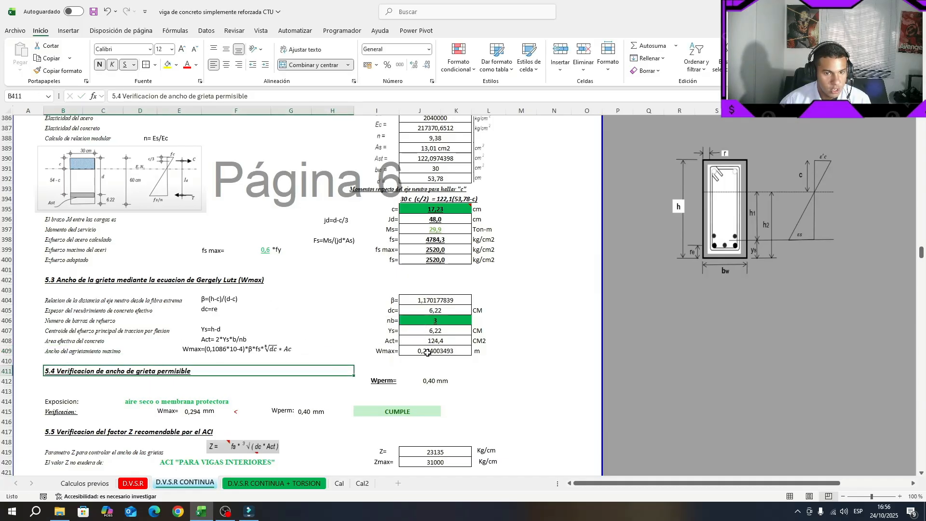
pyautogui.click(427, 352)
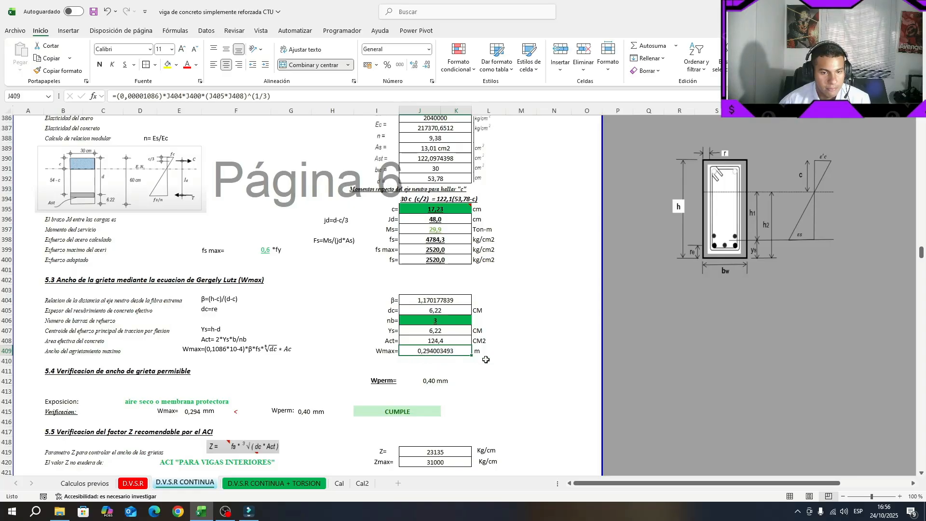
pyautogui.scroll(-1, 419, 373)
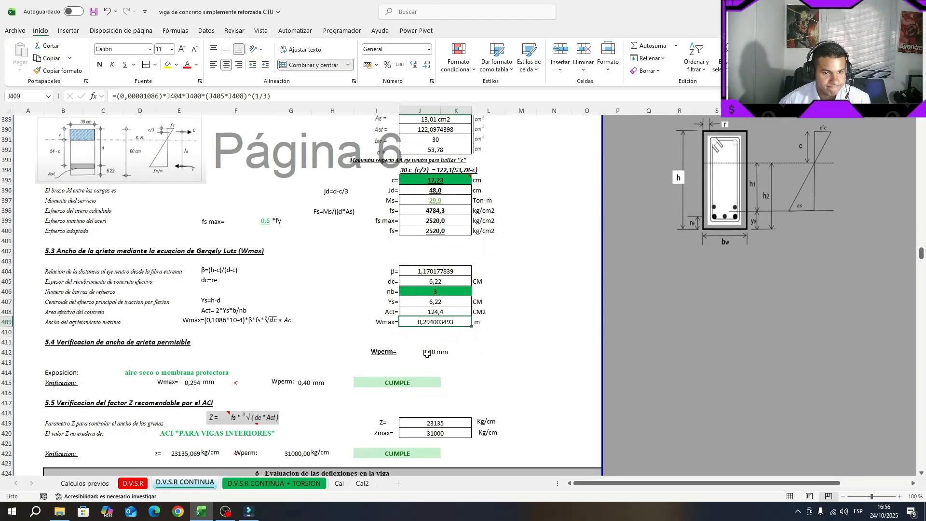
# Step: Choose "aire seco o membrana protectora" as the exposure condition for the permissible crack width in section 5.4
pyautogui.click(419, 351)
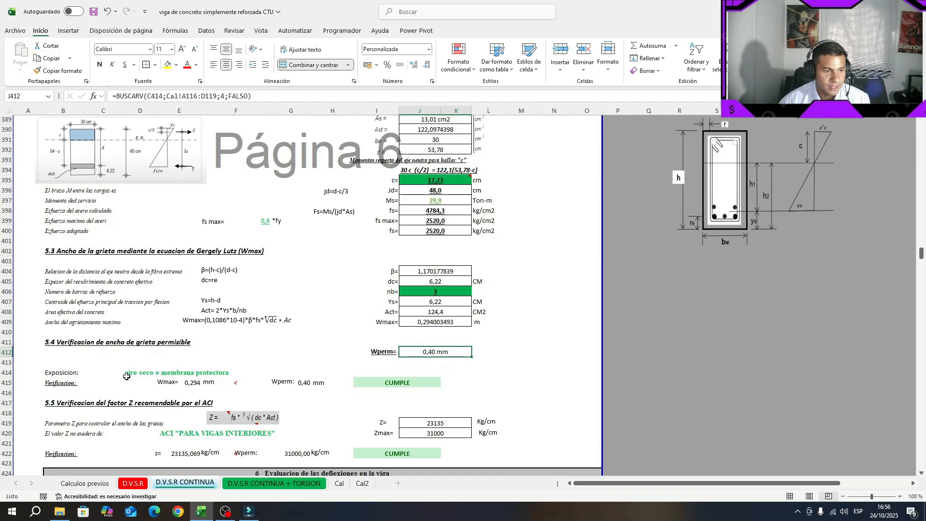
pyautogui.click(74, 372)
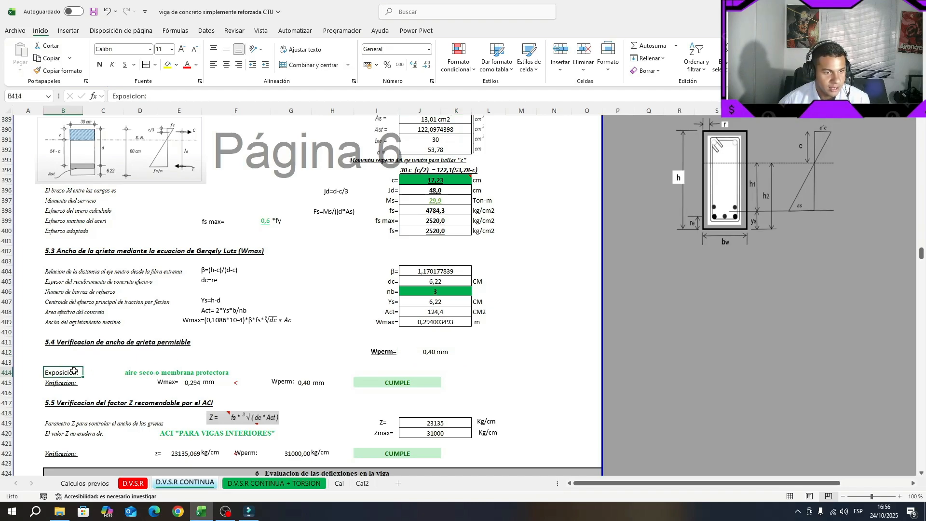
pyautogui.click(152, 373)
pyautogui.click(276, 373)
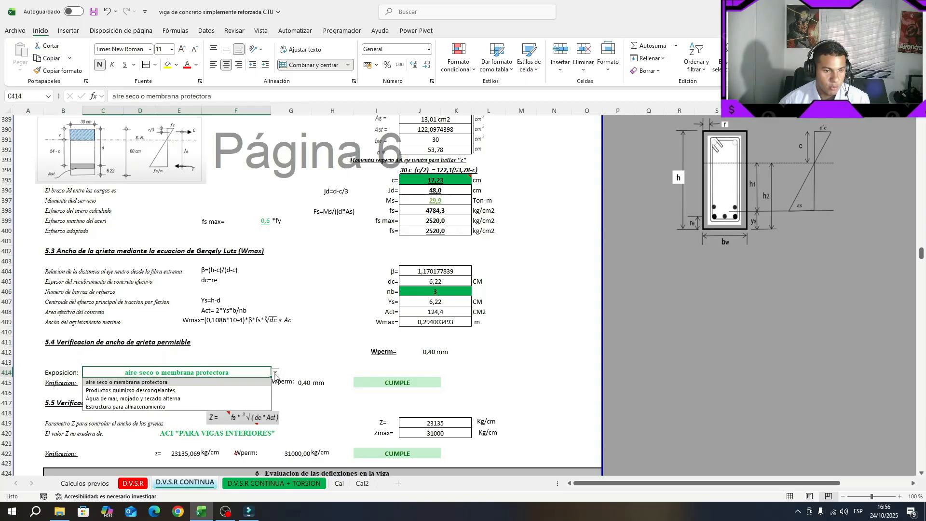
pyautogui.click(135, 384)
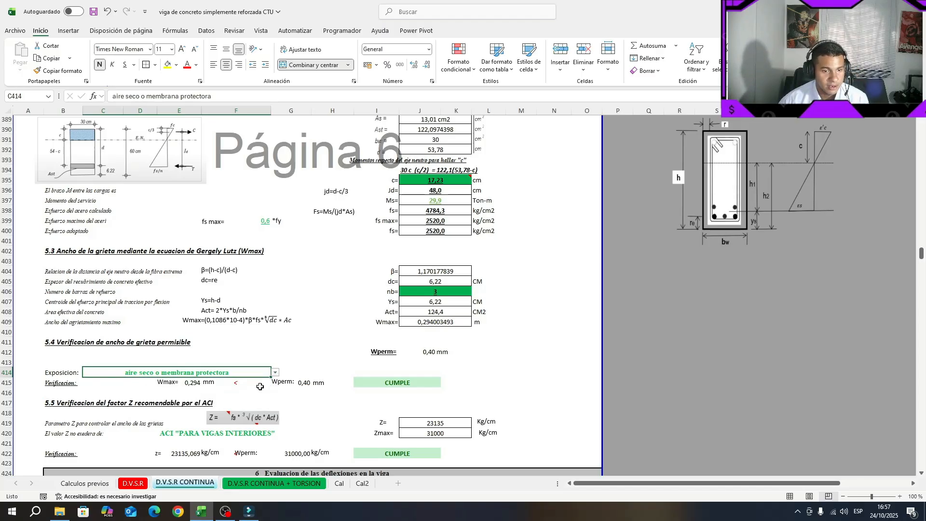
# Step: Inspect the lookup formula of the permissible crack width Wperm and its reference to the exposure condition
pyautogui.click(317, 366)
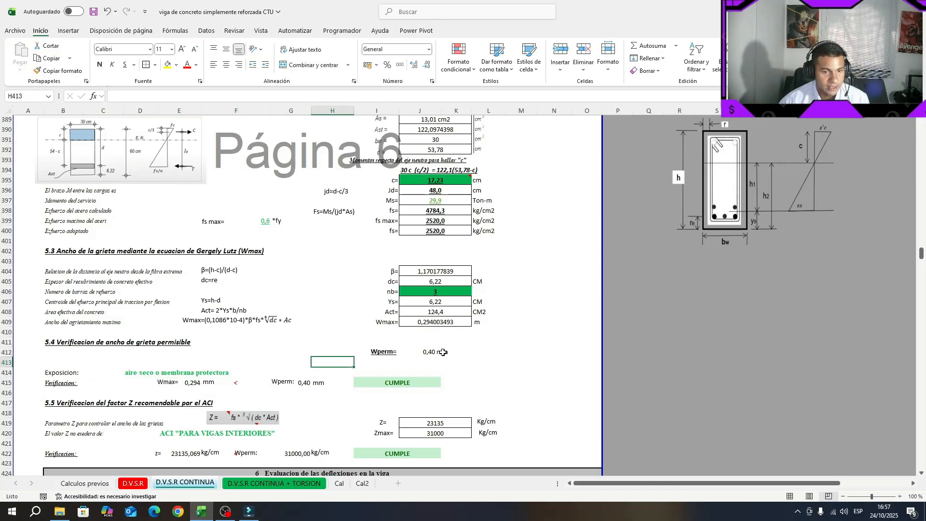
pyautogui.click(424, 354)
pyautogui.press('F2')
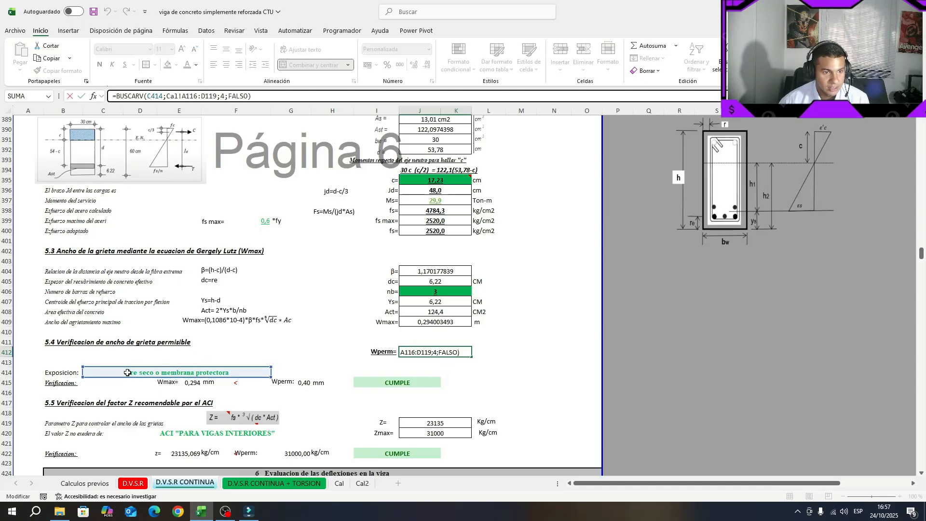
pyautogui.press('Escape')
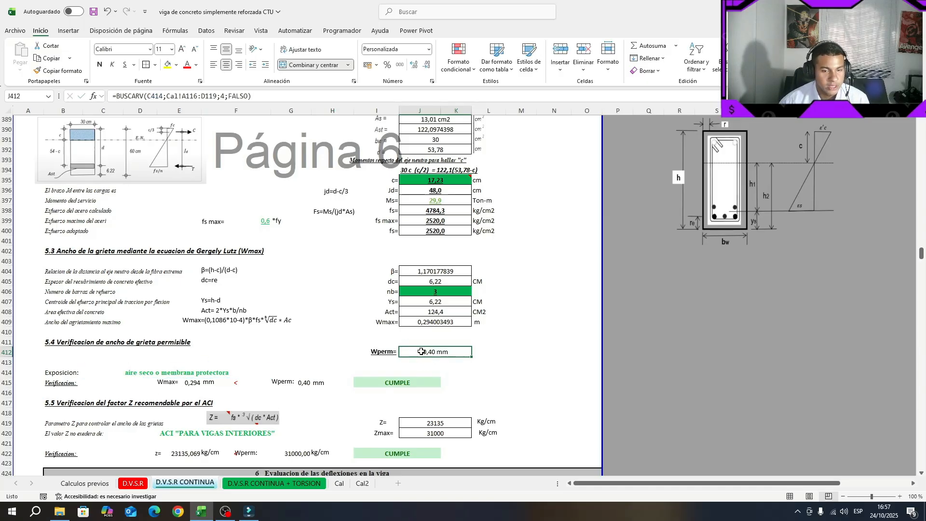
# Step: Correct the unit beside the maximum crack width Wmax to mm
pyautogui.click(480, 322)
pyautogui.write('M')
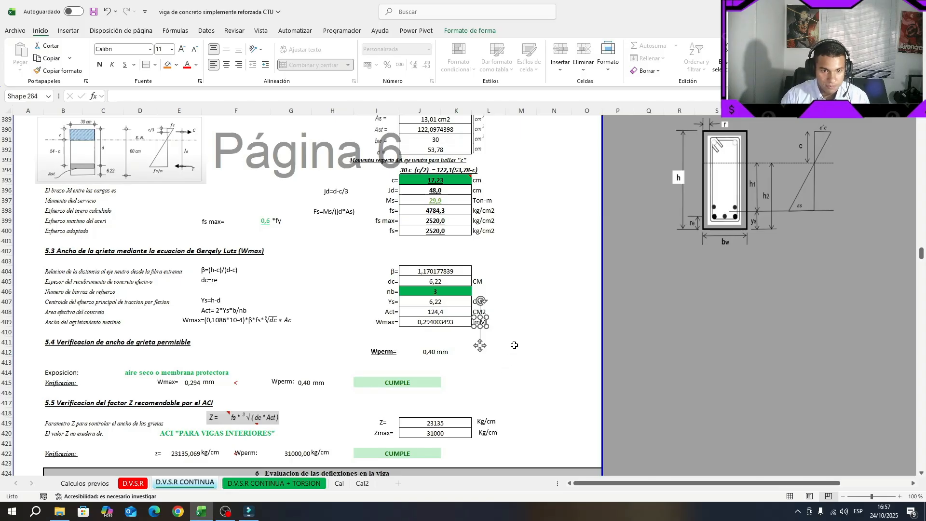
pyautogui.press('Return')
pyautogui.press('BackSpace')
pyautogui.press('BackSpace')
pyautogui.press('BackSpace')
pyautogui.write('mm')
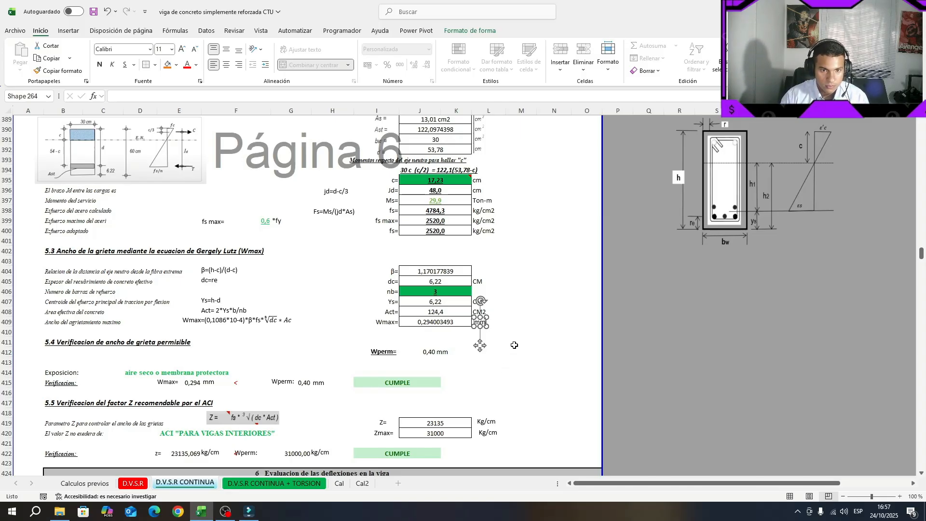
pyautogui.click(515, 345)
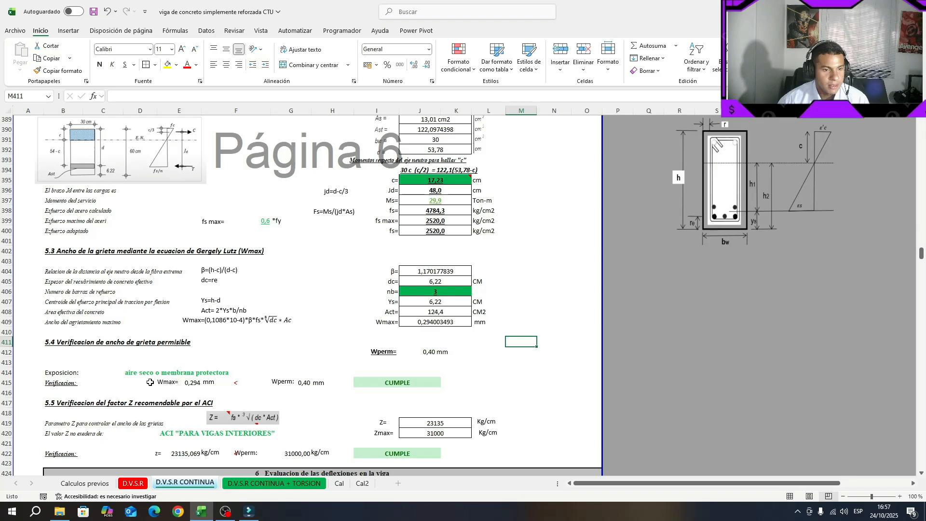
# Step: Check the Wmax against Wperm verification in row 415 and save the workbook
pyautogui.moveTo(336, 389); pyautogui.dragTo(49, 384)
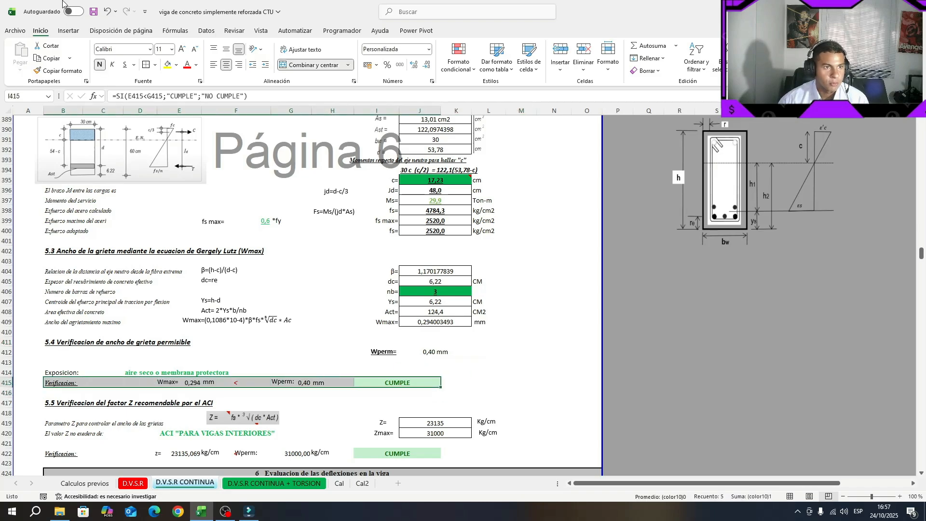
pyautogui.click(93, 12)
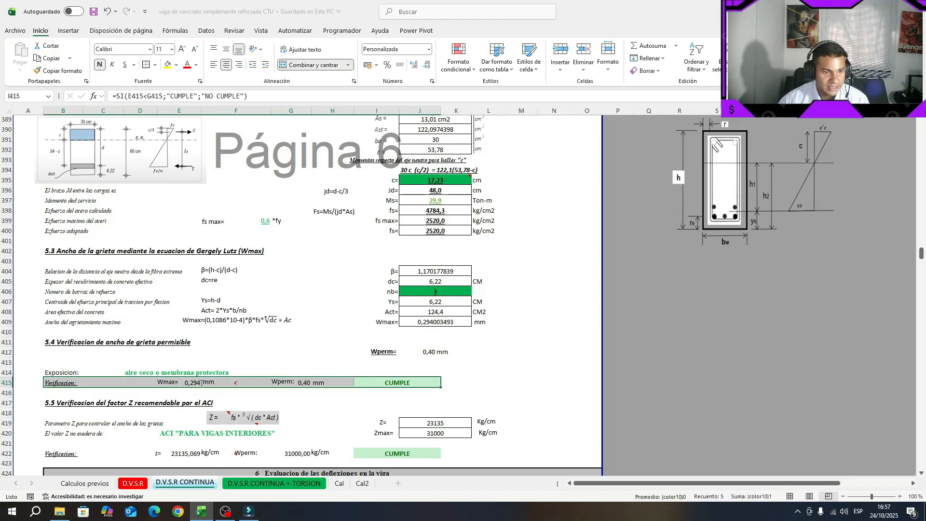
pyautogui.click(208, 384)
pyautogui.click(292, 386)
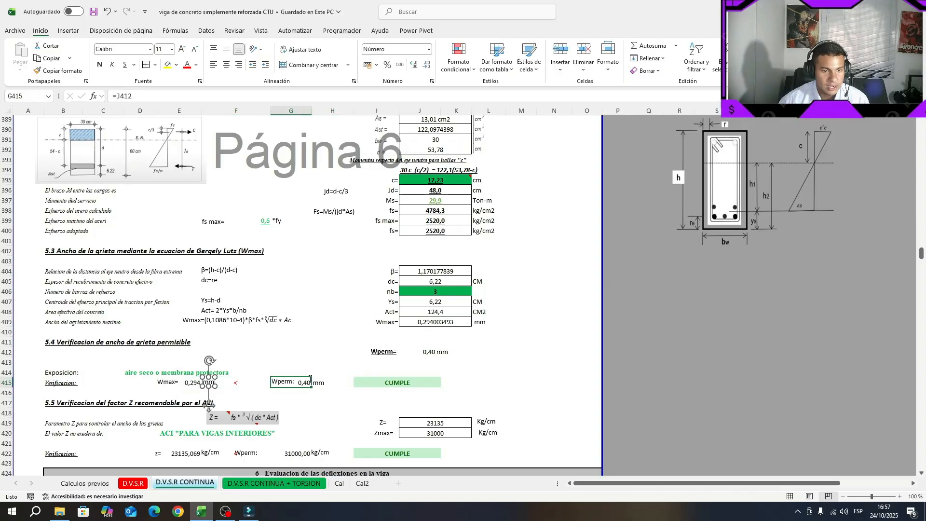
pyautogui.click(214, 373)
pyautogui.hotkey('ctrl', 's')
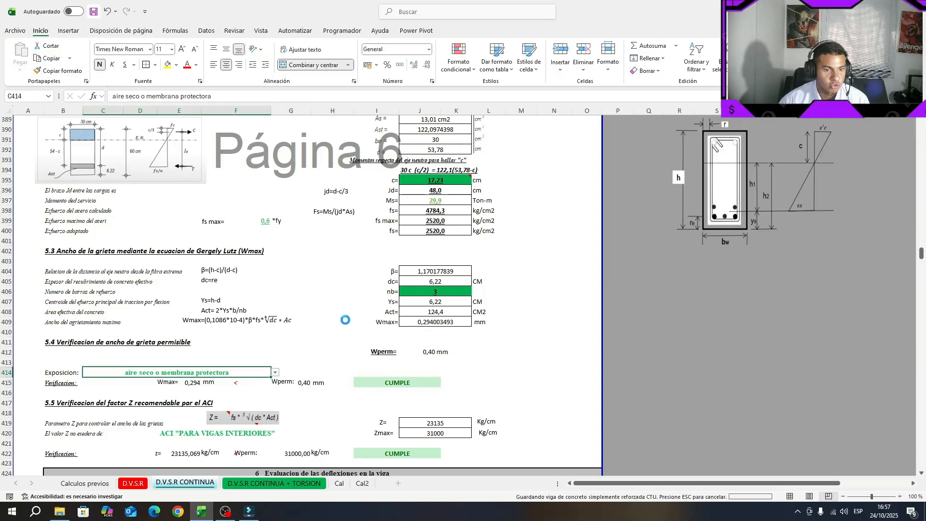
# Step: Nudge the Z formula image slightly down in section 5.5 and inspect the Z parameter's cell formula
pyautogui.scroll(-5, 391, 356)
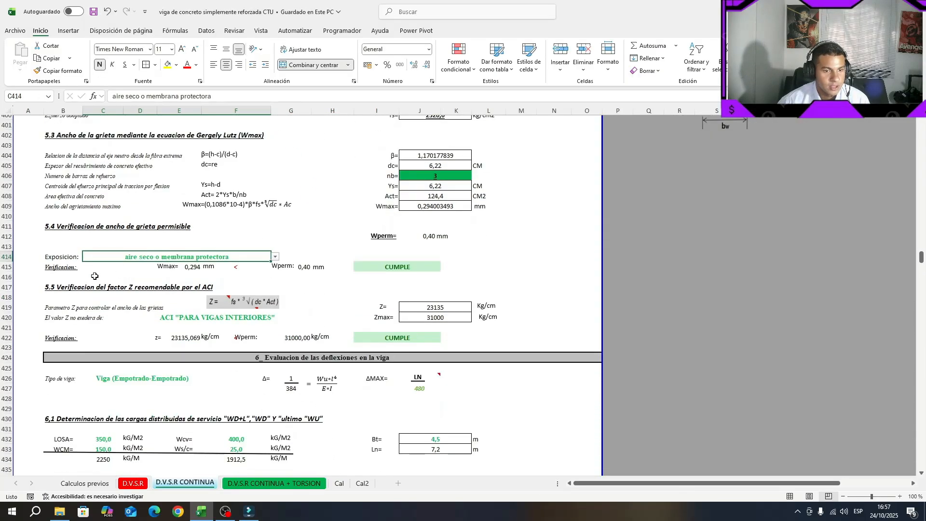
pyautogui.click(65, 259)
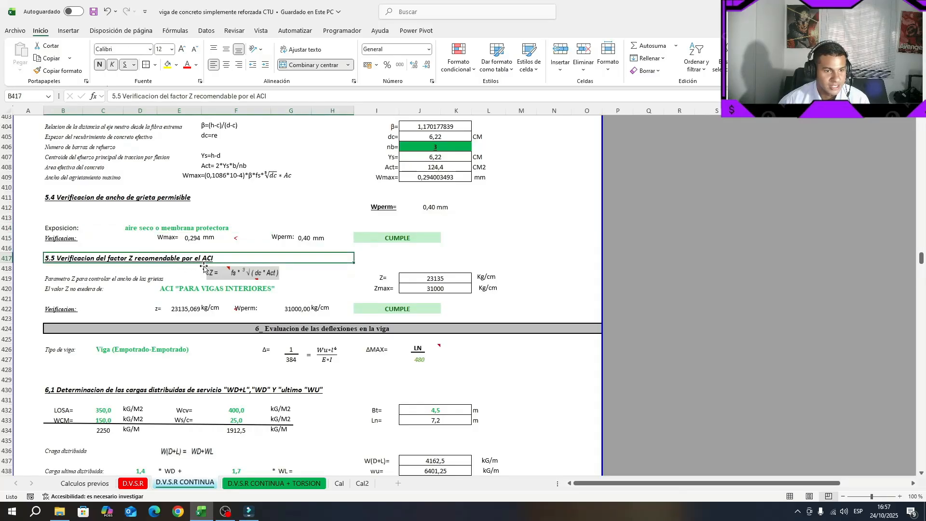
pyautogui.click(80, 279)
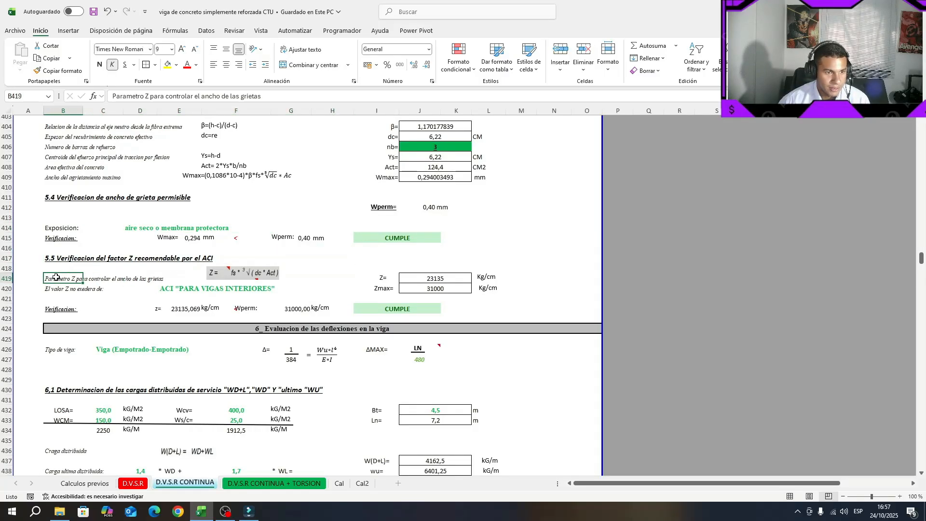
pyautogui.moveTo(240, 281)
pyautogui.mouseDown()
pyautogui.moveTo(248, 284)
pyautogui.moveTo(239, 284)
pyautogui.mouseUp()
pyautogui.click(453, 281)
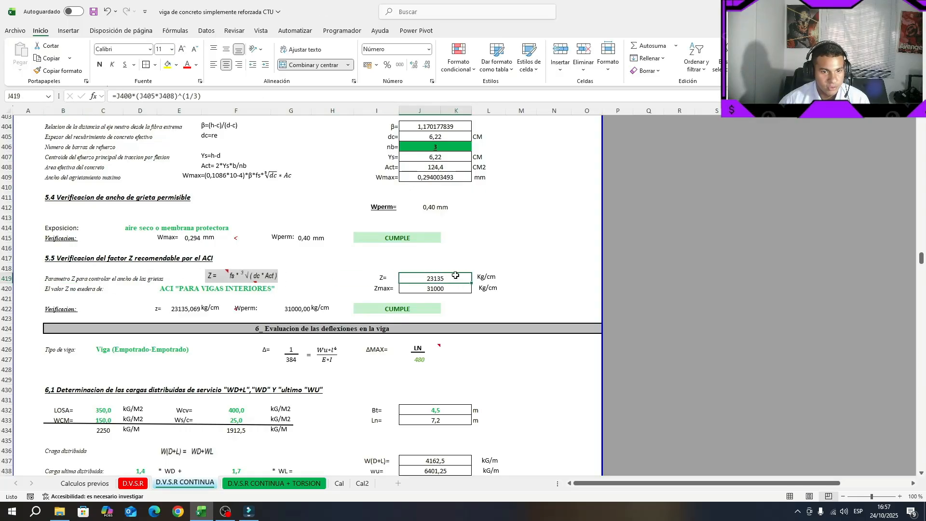
# Step: Try the "nsr10 vigas" criterion for the Z limit, then restore ACI "PARA VIGAS INTERIORES"
pyautogui.click(67, 289)
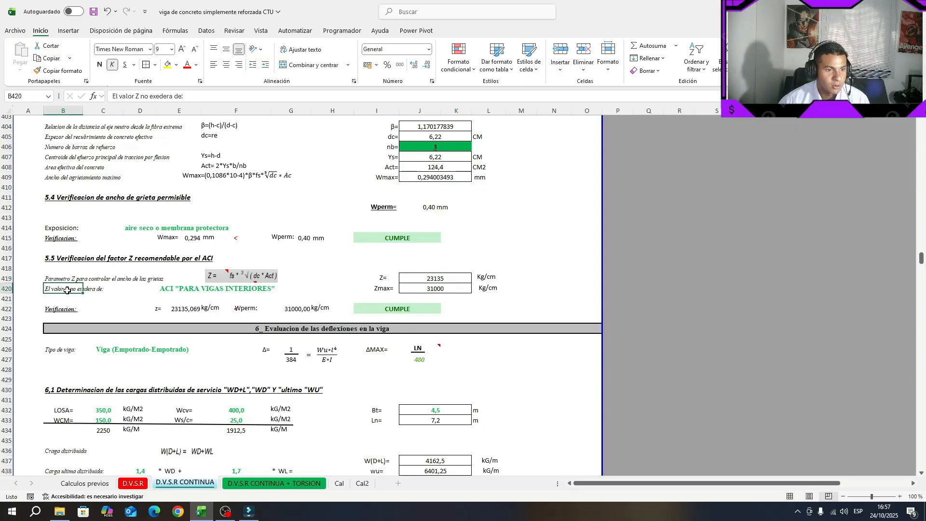
pyautogui.click(127, 299)
pyautogui.click(218, 286)
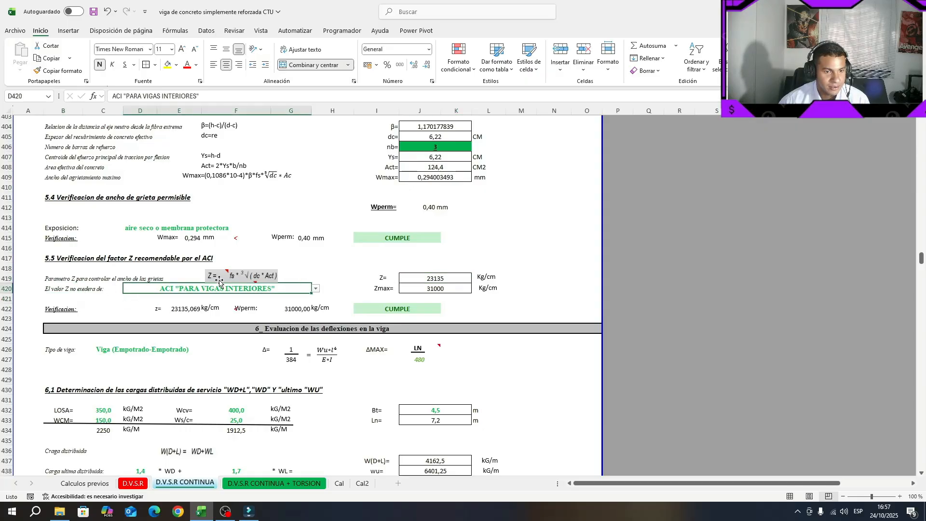
pyautogui.click(317, 288)
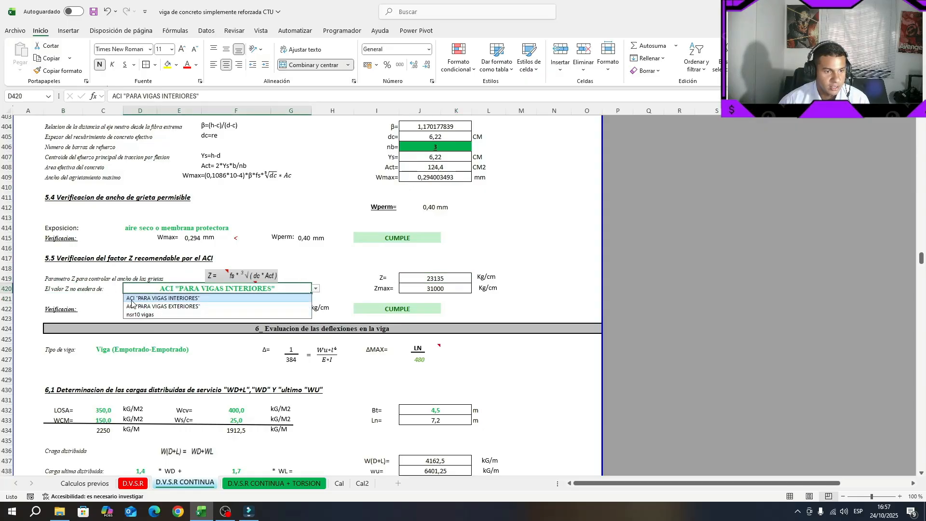
pyautogui.click(198, 314)
pyautogui.click(316, 289)
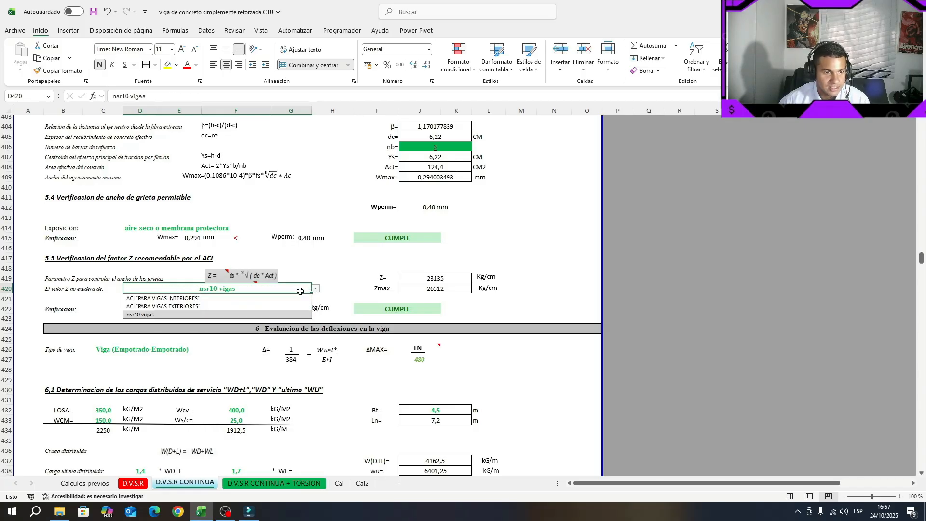
pyautogui.click(263, 299)
# Step: Shift the Wperm label in row 422 clear of the less-than sign and save the workbook
pyautogui.click(229, 312)
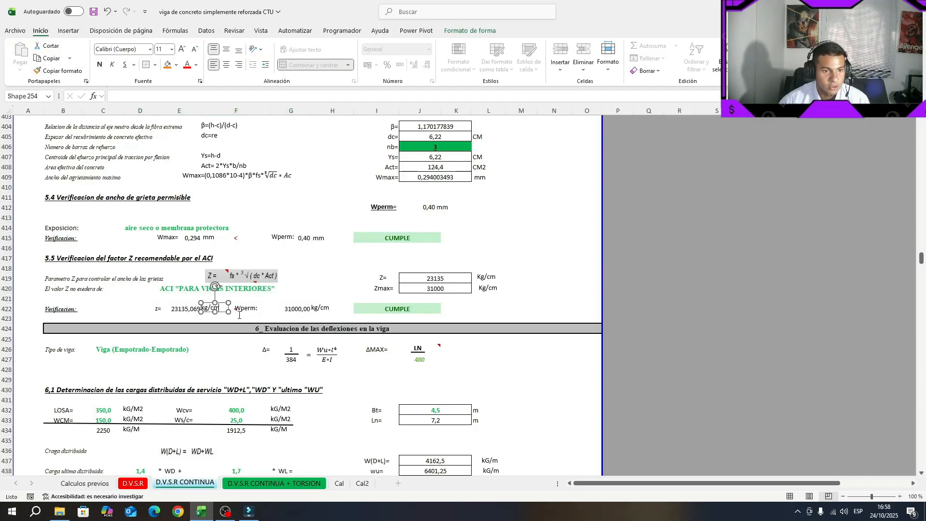
pyautogui.click(248, 314)
pyautogui.moveTo(253, 314); pyautogui.dragTo(263, 314)
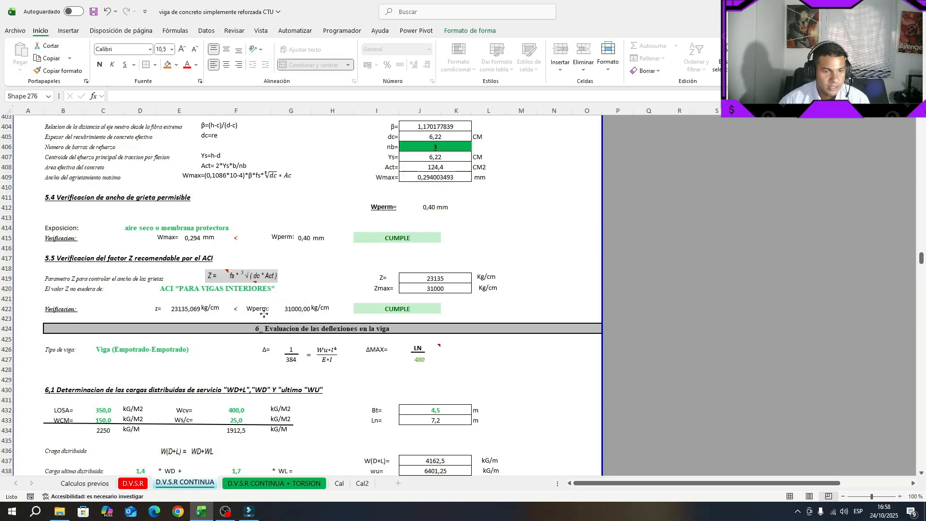
pyautogui.click(487, 277)
pyautogui.hotkey('ctrl', 's')
# Step: Check the Z factor verification in row 422 against the Z value and ACI limit, and save the workbook
pyautogui.click(175, 309)
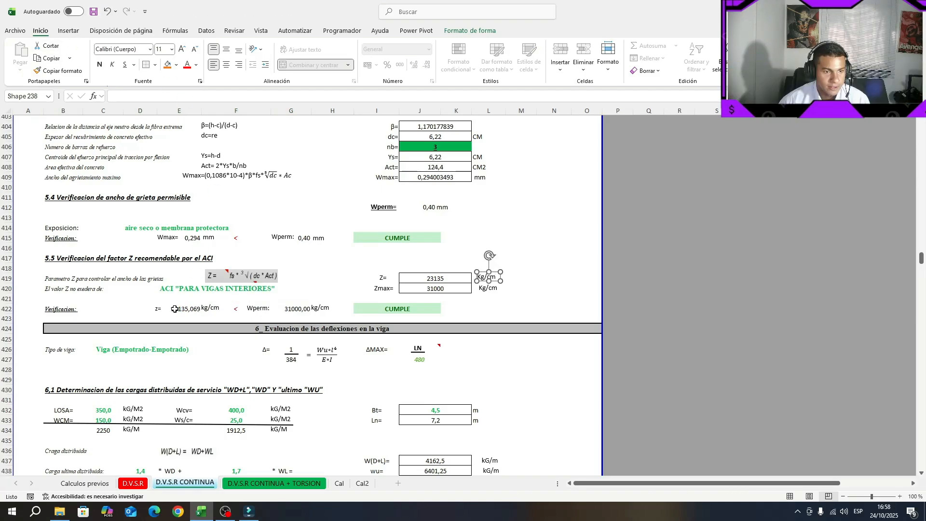
pyautogui.click(436, 278)
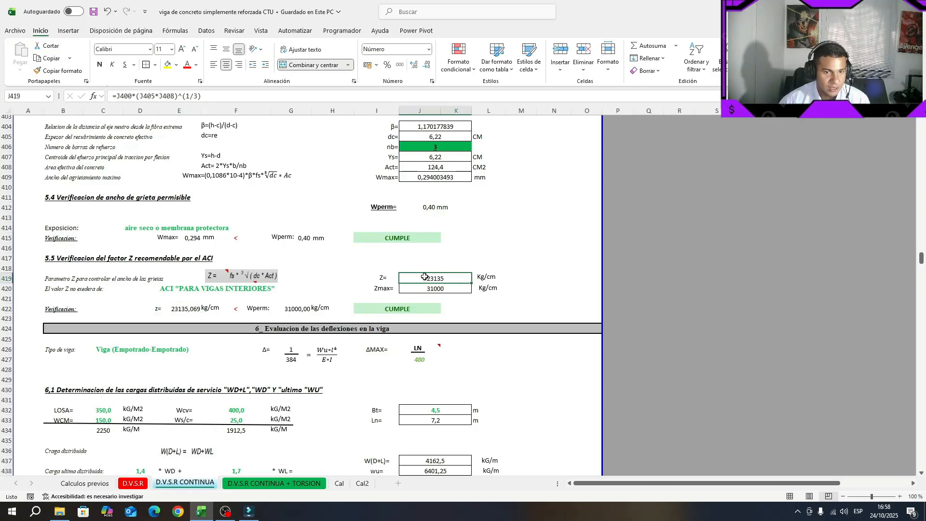
pyautogui.click(289, 310)
pyautogui.click(212, 288)
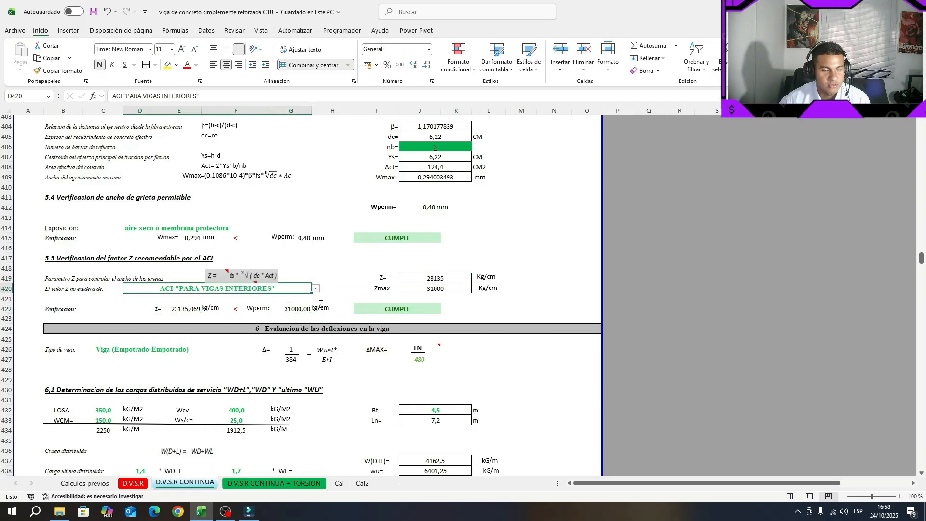
pyautogui.moveTo(422, 310); pyautogui.dragTo(25, 308)
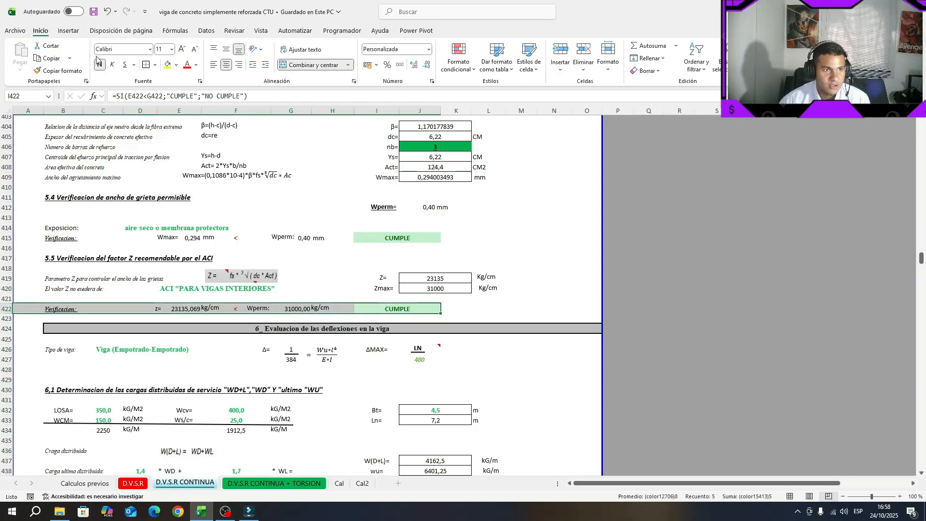
pyautogui.hotkey('ctrl', 's')
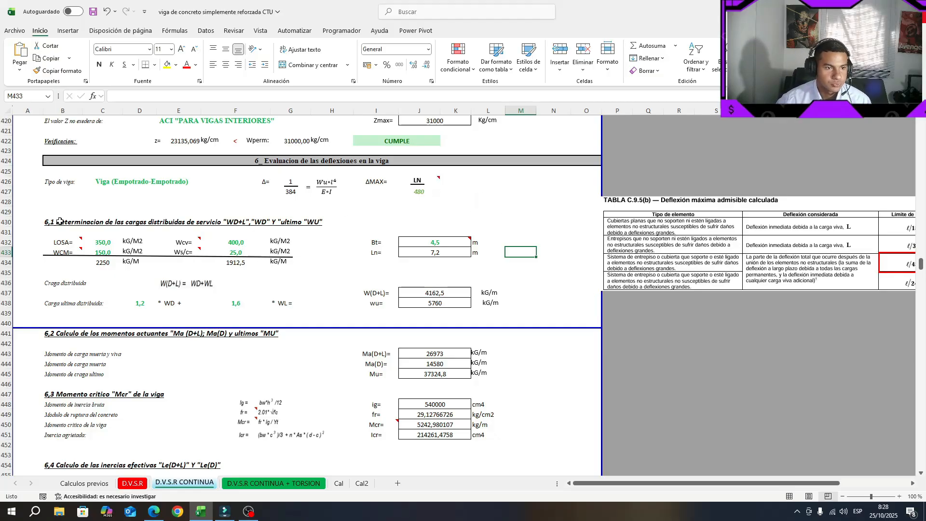
# Step: Choose "Viga (Empotrado-Empotrado)" as the beam type for the deflection evaluation in section 6
pyautogui.click(87, 202)
pyautogui.moveTo(54, 181); pyautogui.dragTo(169, 179)
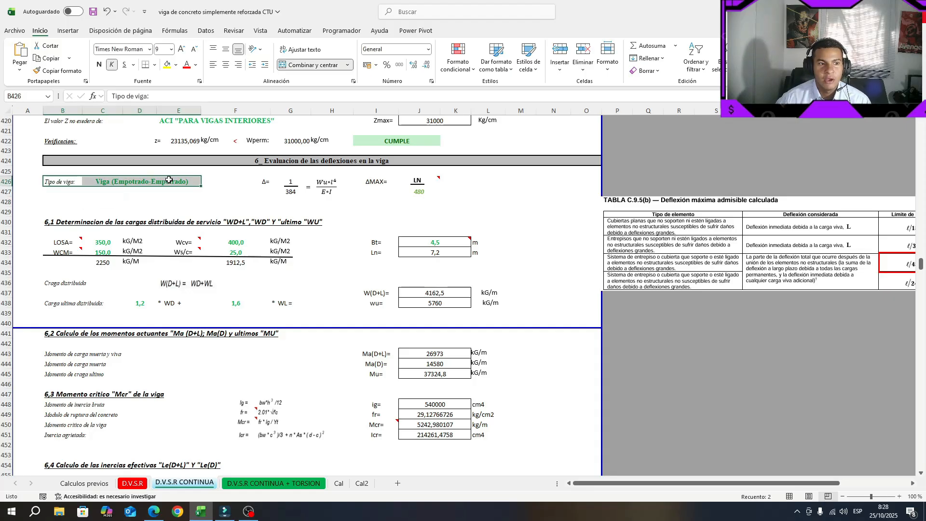
pyautogui.click(182, 203)
pyautogui.click(148, 183)
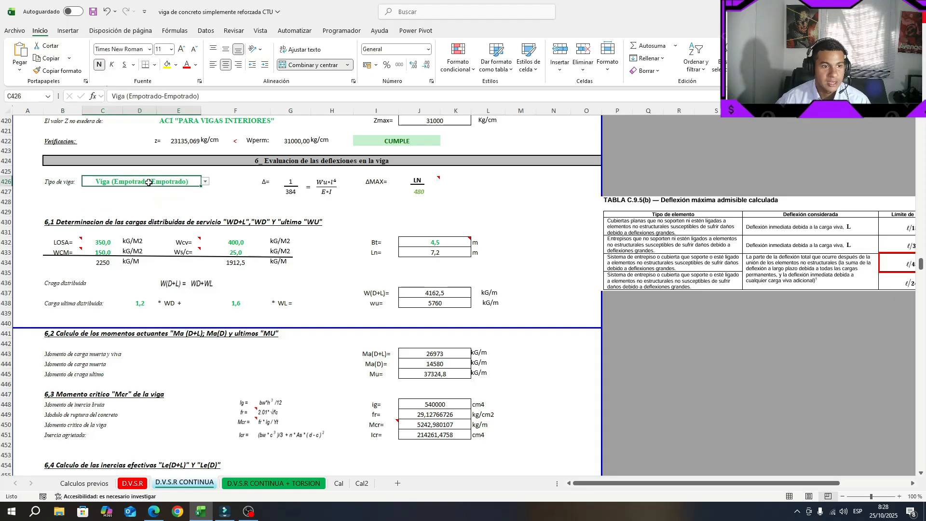
pyautogui.click(205, 181)
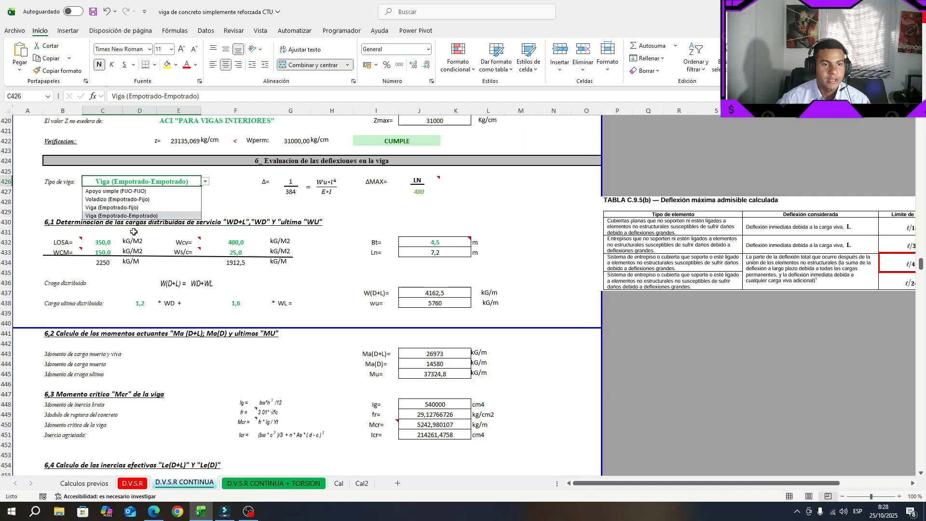
pyautogui.click(177, 216)
# Step: Inspect the lookup formula behind the deflection coefficient's denominator in G427
pyautogui.click(212, 201)
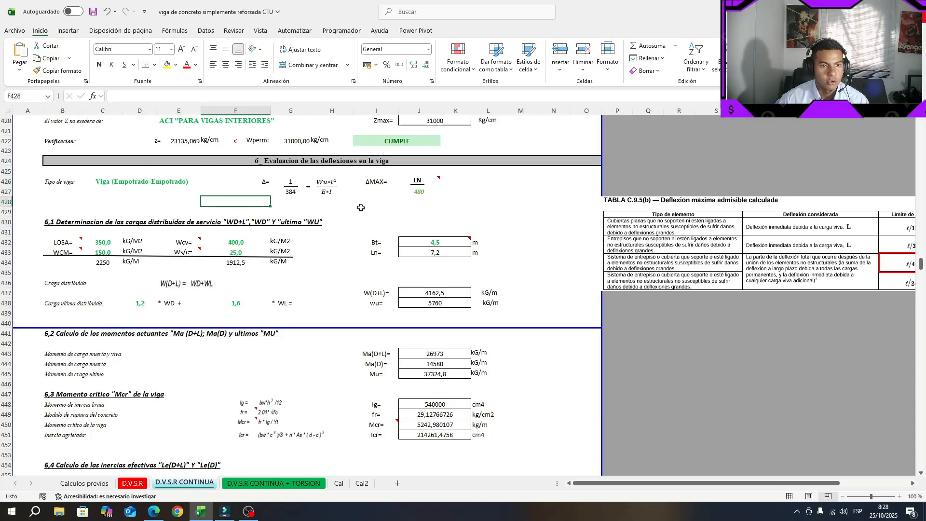
pyautogui.click(289, 193)
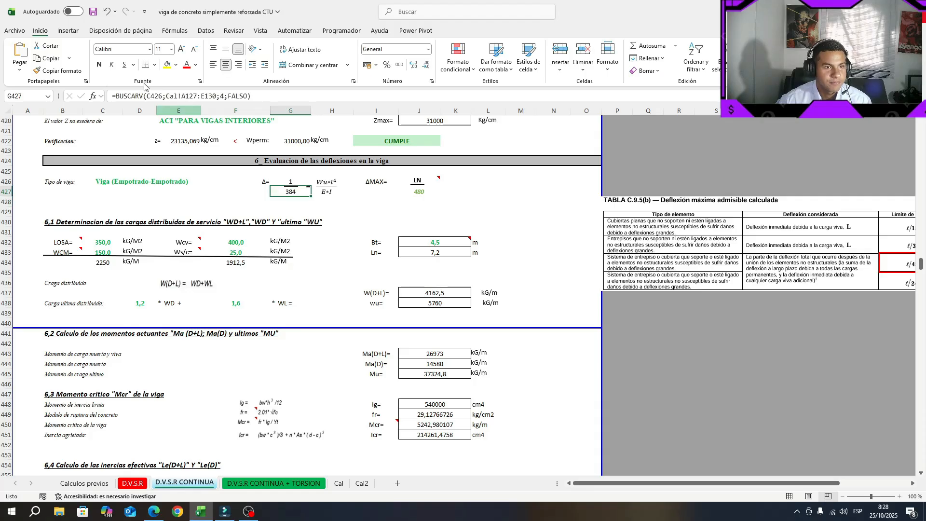
pyautogui.click(144, 96)
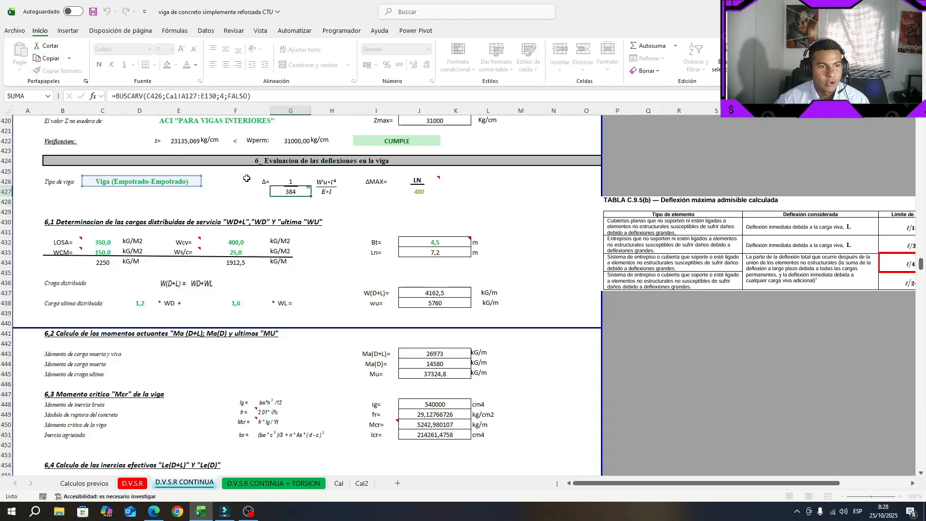
pyautogui.press('Escape')
# Step: Try the "Viga (Empotrado-fijo)" beam type in C426, then restore "Viga (Empotrado-Empotrado)"
pyautogui.click(166, 184)
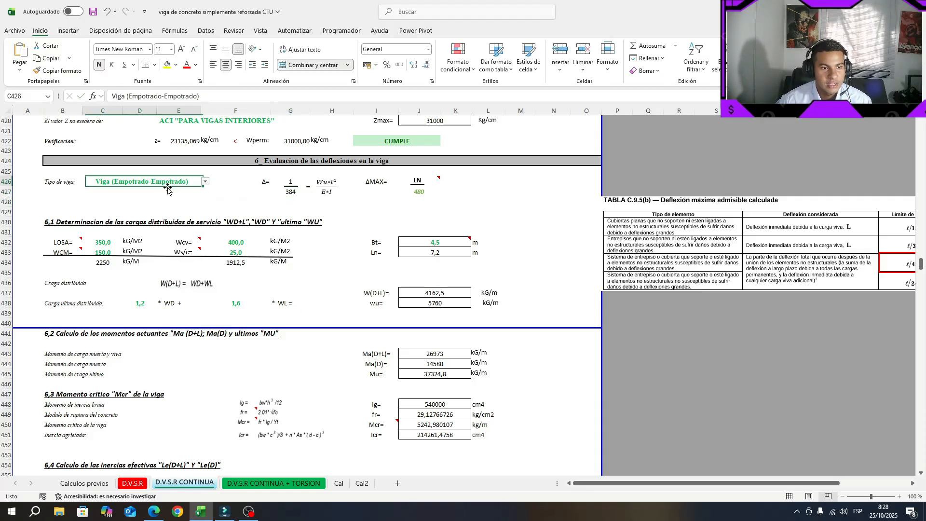
pyautogui.click(205, 182)
pyautogui.click(163, 207)
pyautogui.click(205, 181)
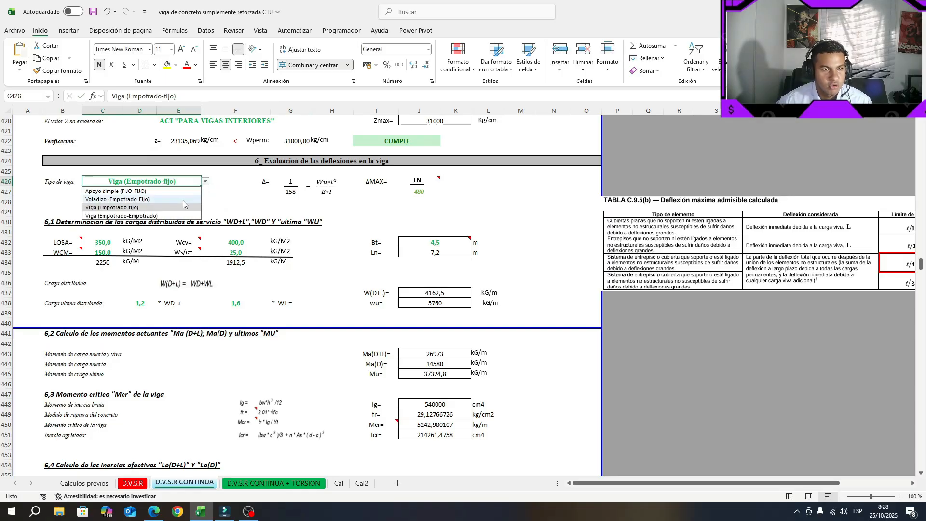
pyautogui.click(111, 216)
pyautogui.click(179, 212)
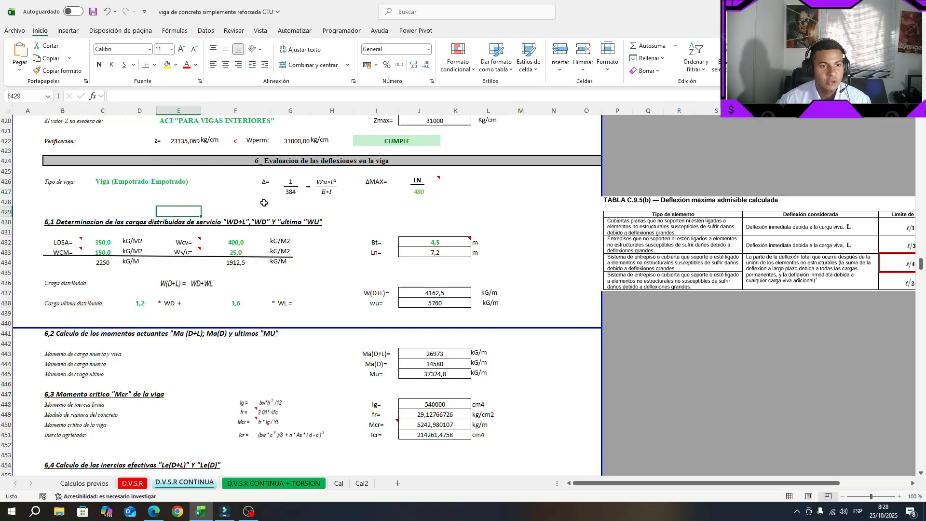
# Step: Read the note on the ΔMAX expression in J426 and check its divisor in J427
pyautogui.click(245, 195)
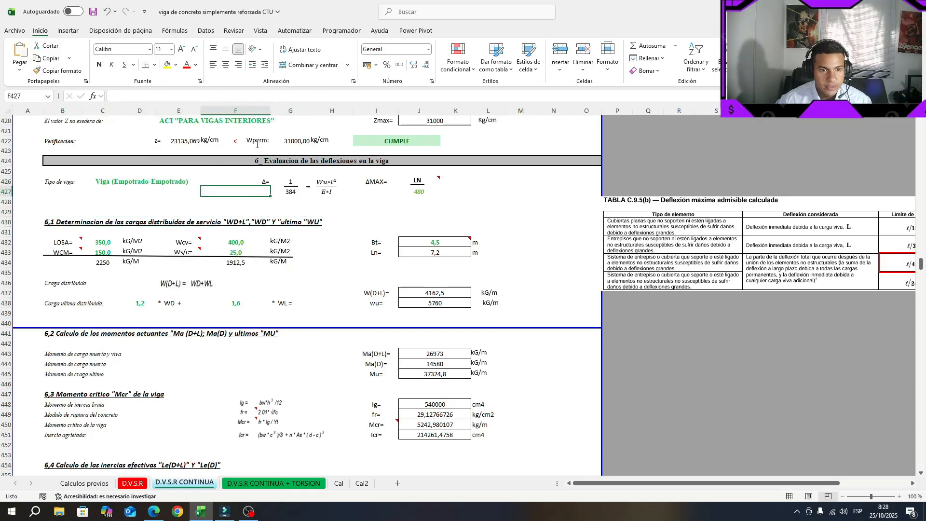
pyautogui.click(372, 183)
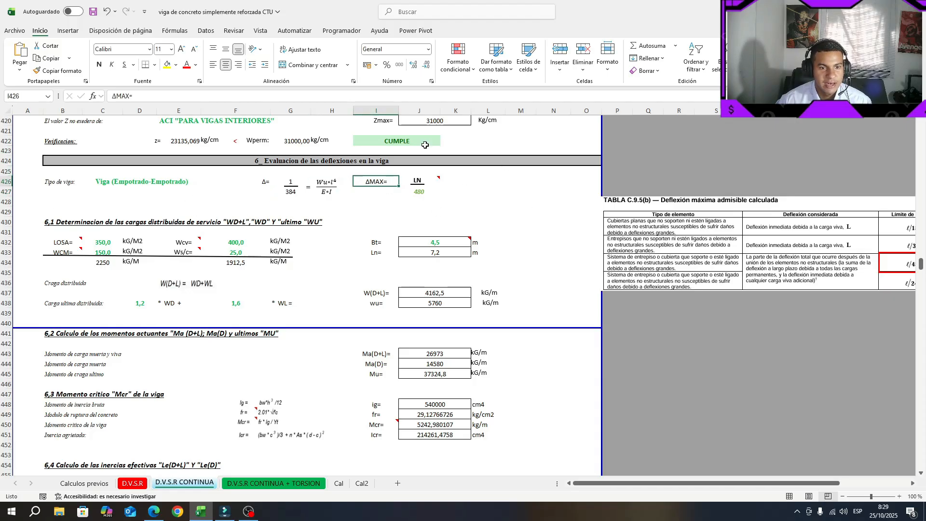
pyautogui.click(436, 179)
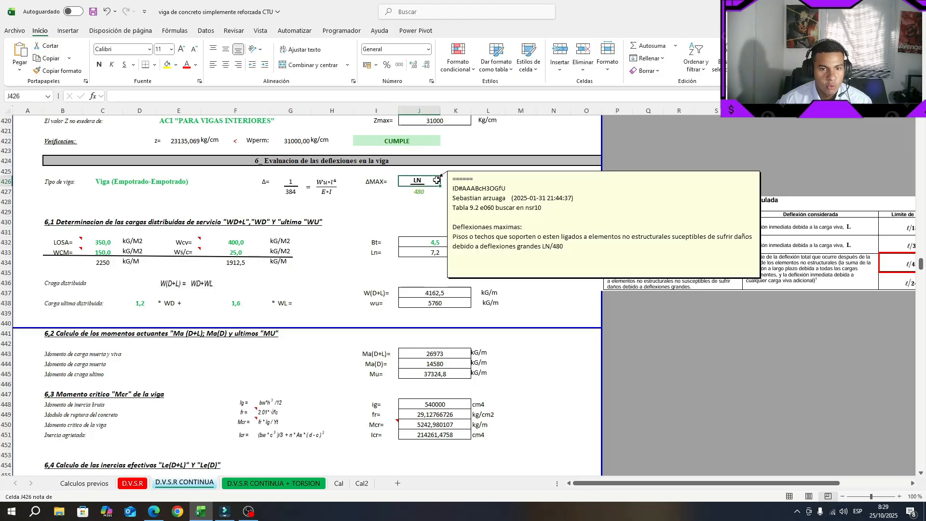
pyautogui.click(381, 210)
pyautogui.click(428, 195)
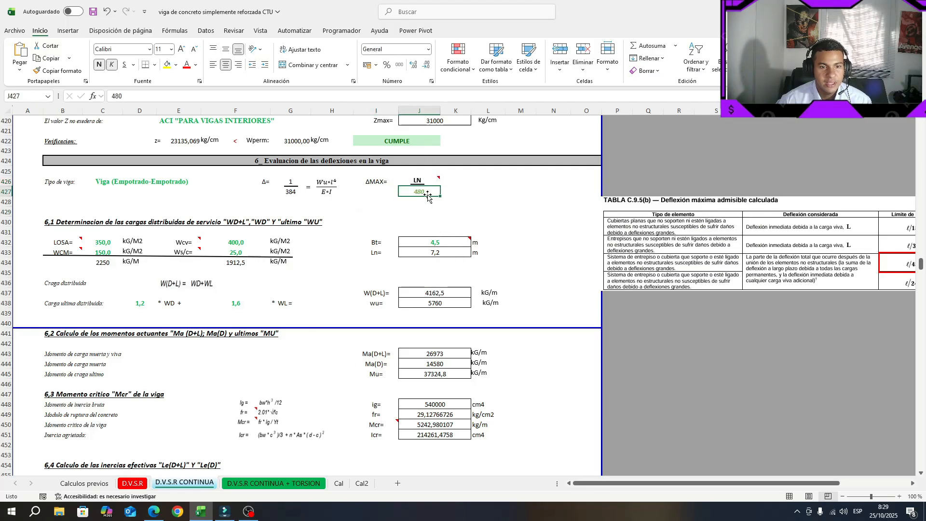
# Step: Enlarge the TABLA C.9.5(b) image slightly and shift it a little away from the calculation area
pyautogui.click(699, 324)
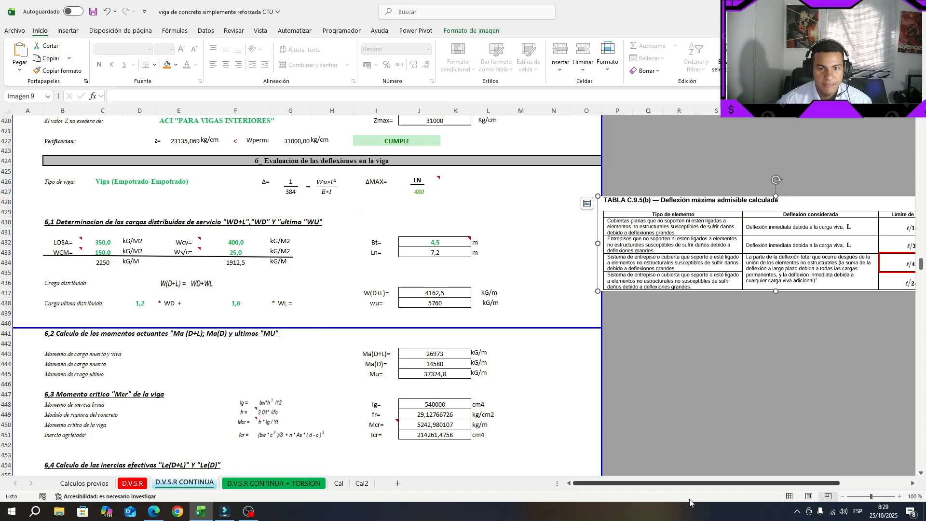
pyautogui.moveTo(678, 484); pyautogui.dragTo(715, 484)
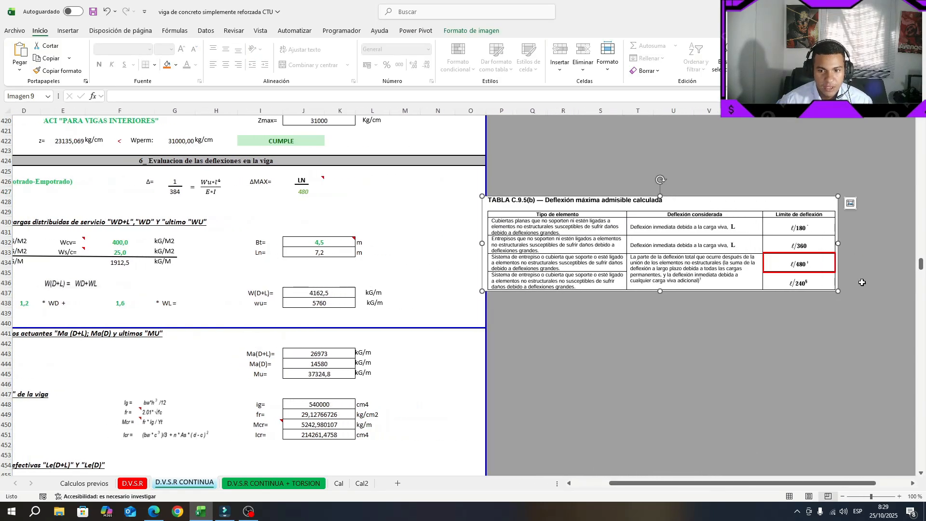
pyautogui.moveTo(840, 290); pyautogui.dragTo(857, 295)
pyautogui.moveTo(503, 256); pyautogui.dragTo(510, 255)
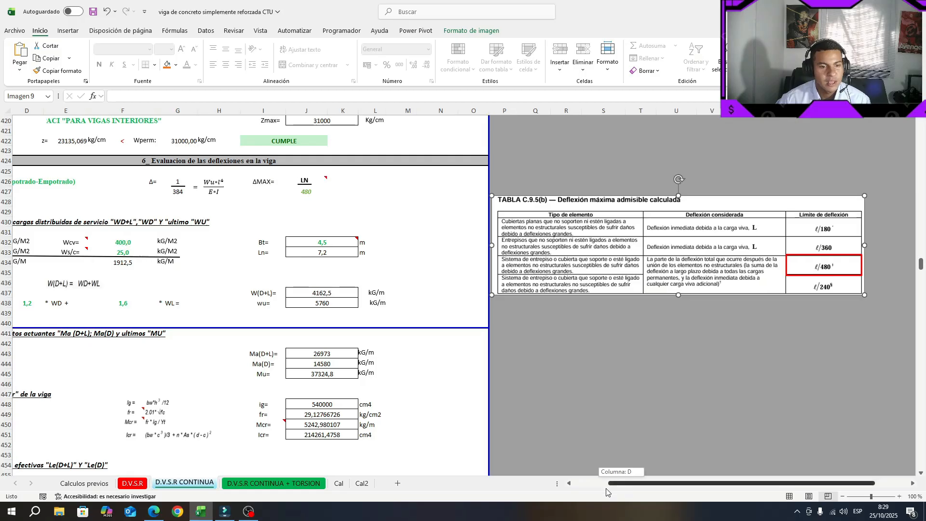
pyautogui.hscroll(-1, 617, 483)
pyautogui.click(701, 406)
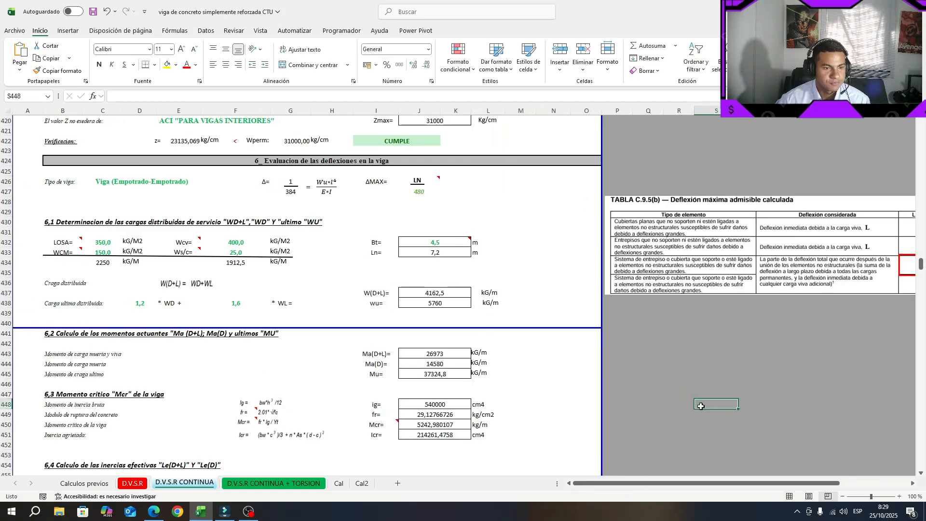
# Step: Review the LOSA, WCM, Wcv and Ws/c load inputs and their notes in section 6,1
pyautogui.click(164, 287)
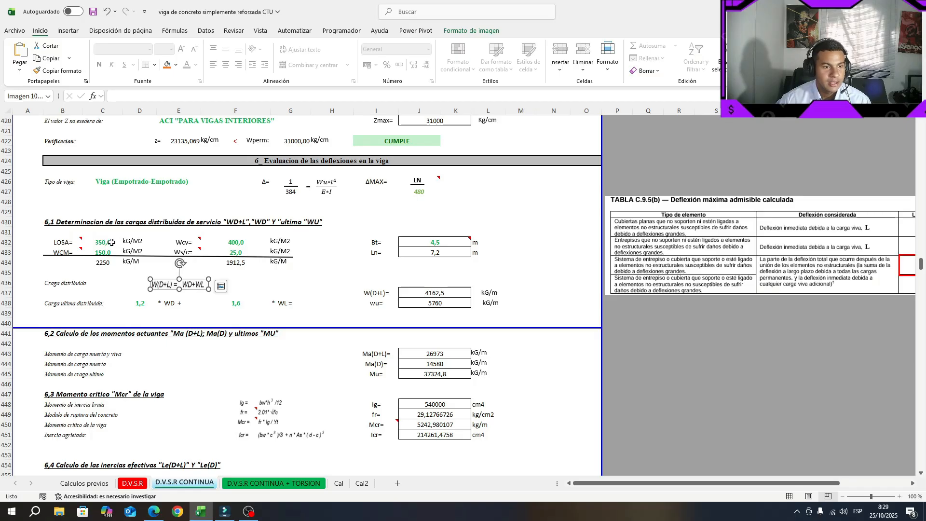
pyautogui.click(111, 242)
pyautogui.click(106, 251)
pyautogui.click(73, 242)
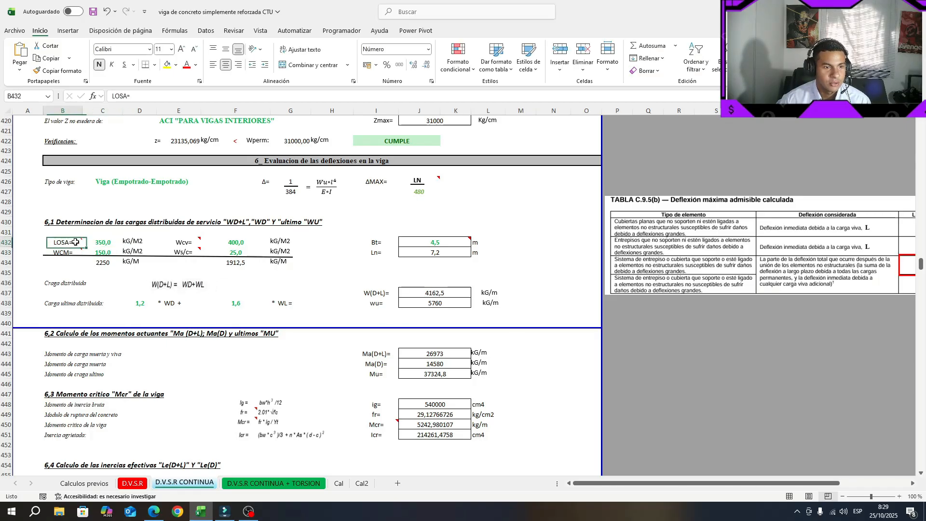
pyautogui.click(71, 248)
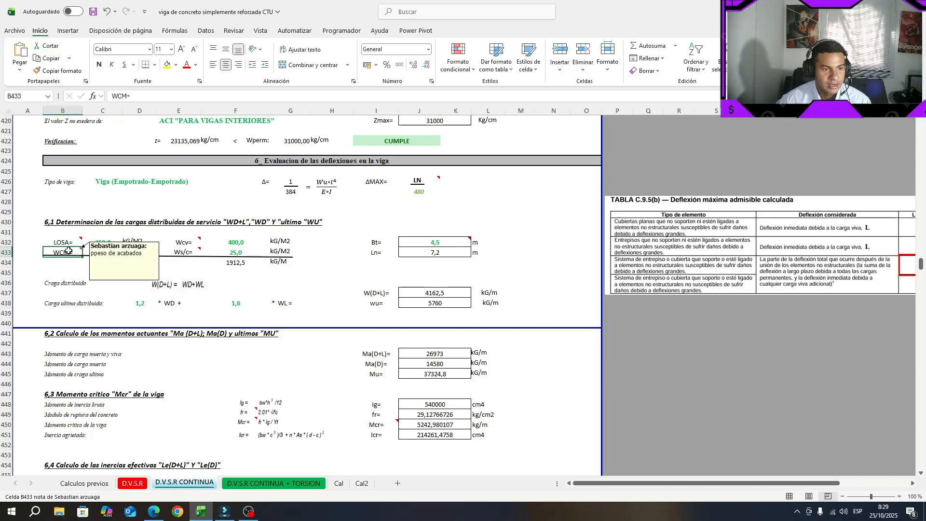
pyautogui.click(192, 237)
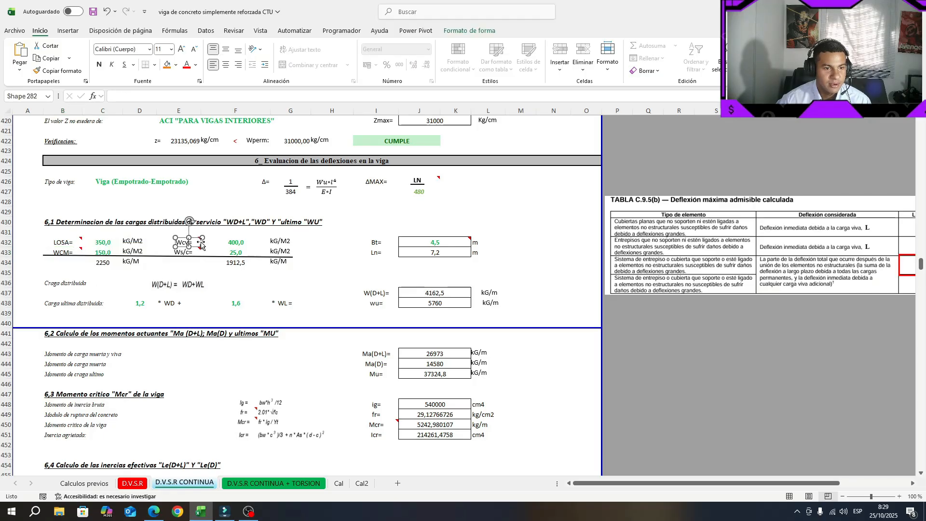
pyautogui.click(204, 242)
pyautogui.click(197, 250)
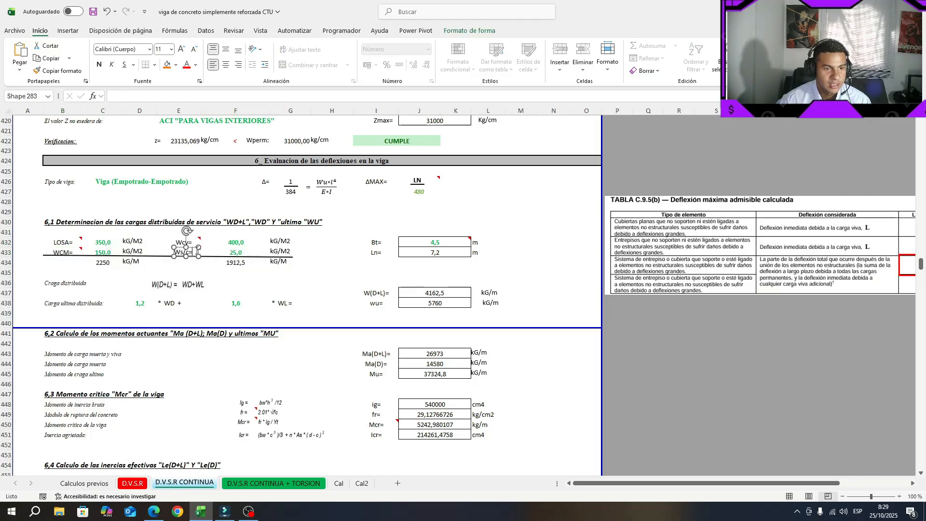
pyautogui.click(202, 250)
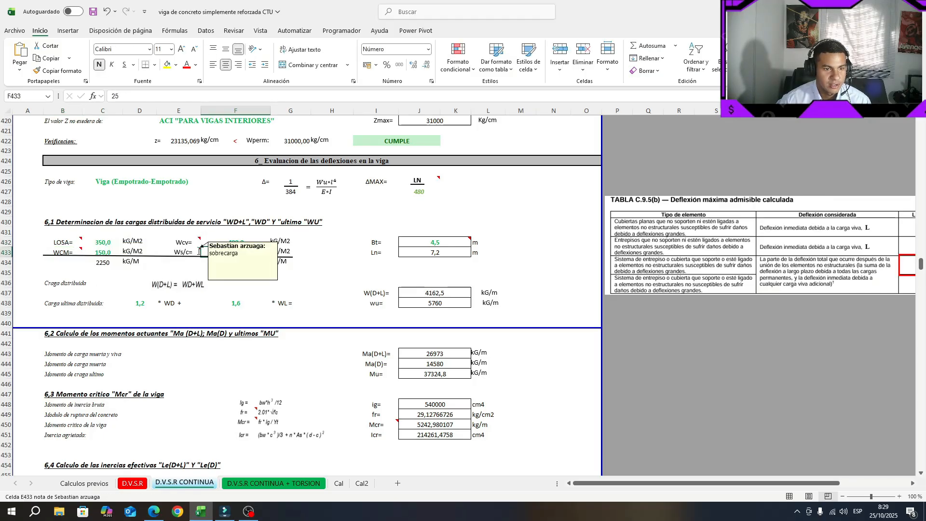
# Step: Move the W(D+L) = WD+WL formula image closer to the "Craga distribuida" label in row 436
pyautogui.click(196, 285)
pyautogui.click(150, 267)
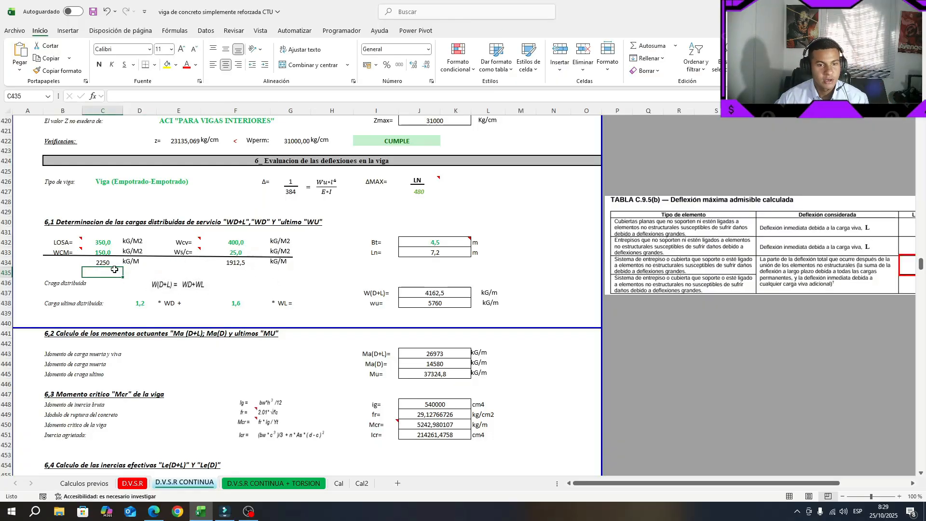
pyautogui.click(41, 283)
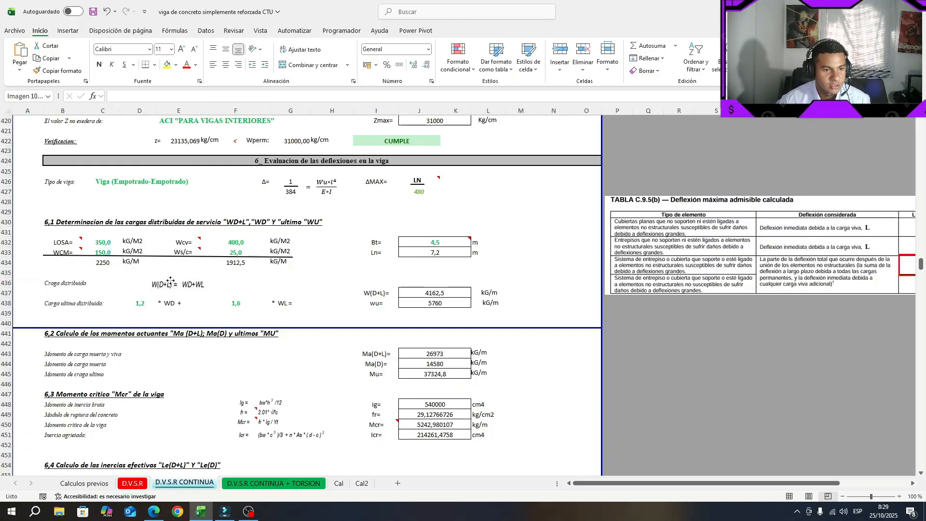
pyautogui.click(167, 285)
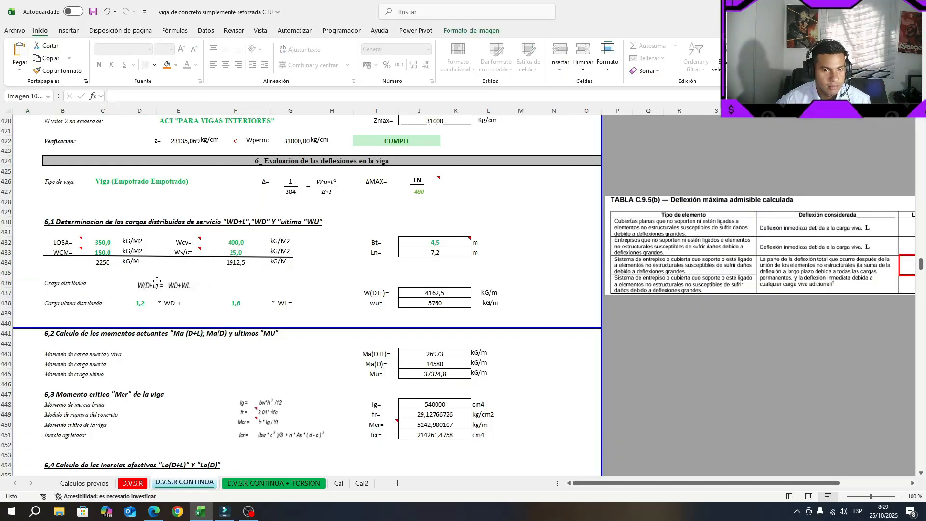
pyautogui.click(434, 293)
# Step: Examine the ultimate distributed load in row 438, including its dead and live load factors and the wu formula
pyautogui.click(91, 314)
pyautogui.click(36, 302)
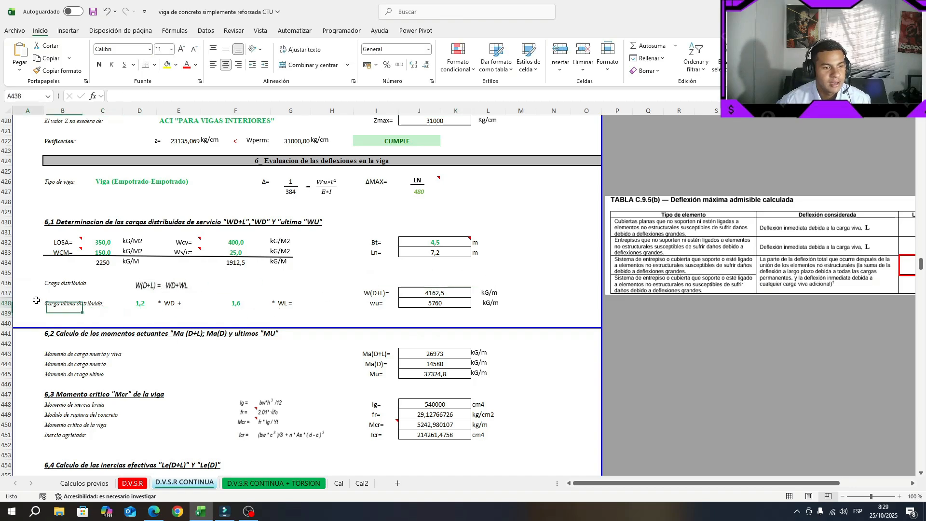
pyautogui.click(89, 307)
pyautogui.click(73, 303)
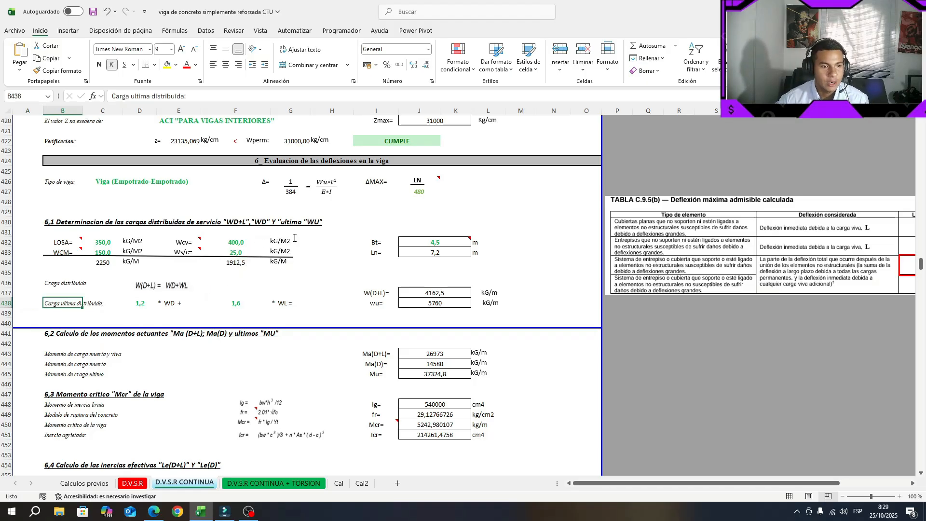
pyautogui.click(134, 305)
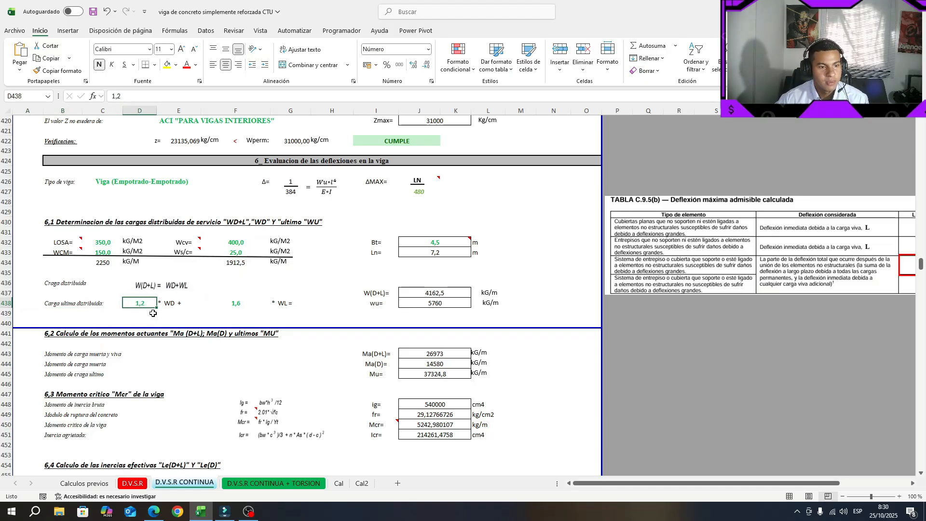
pyautogui.click(170, 303)
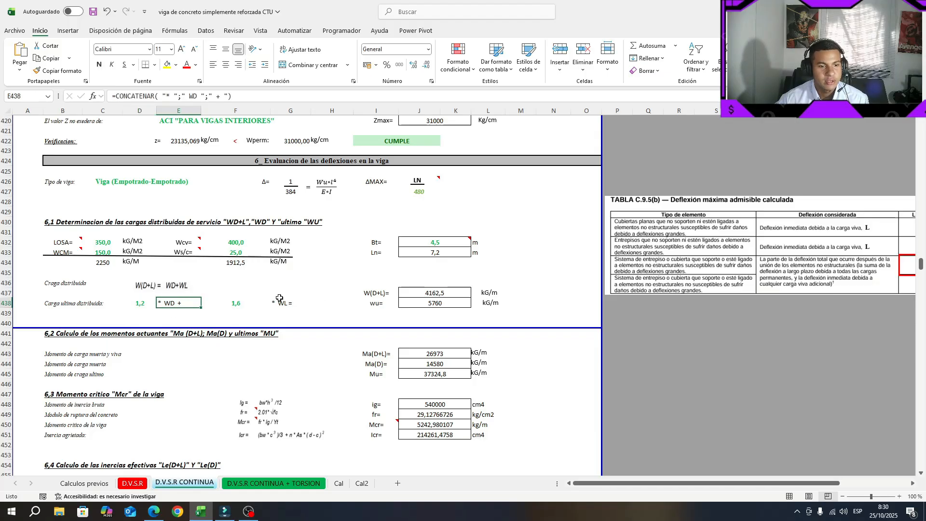
pyautogui.click(247, 300)
pyautogui.click(289, 303)
pyautogui.scroll(-1, 372, 296)
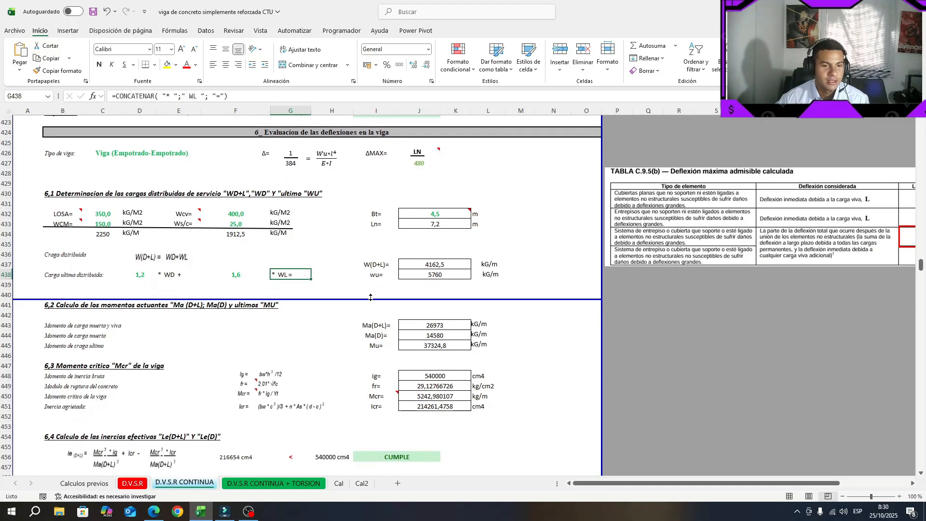
pyautogui.click(449, 274)
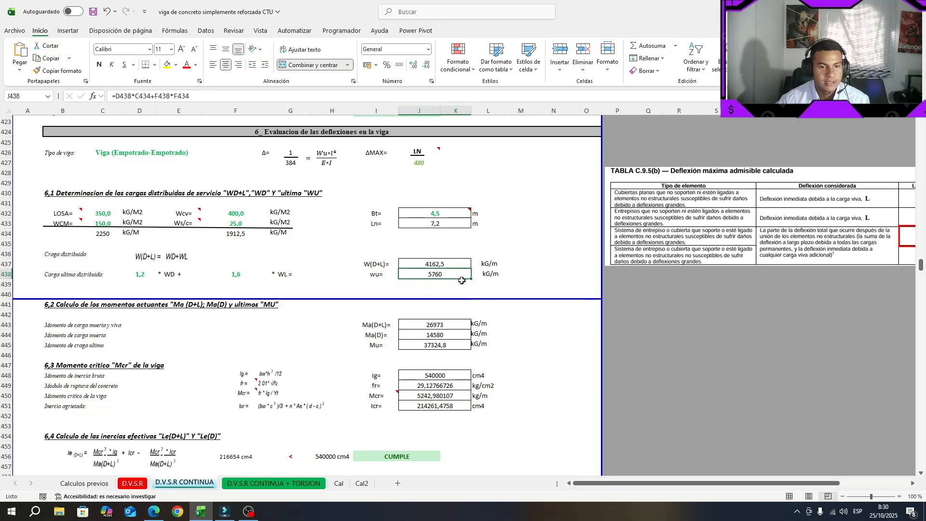
# Step: Inspect the formulas for the Ma(D+L), Ma(D) and Mu moments in section 6,2, cells J443 to J445
pyautogui.scroll(-1, 324, 395)
pyautogui.click(6, 275)
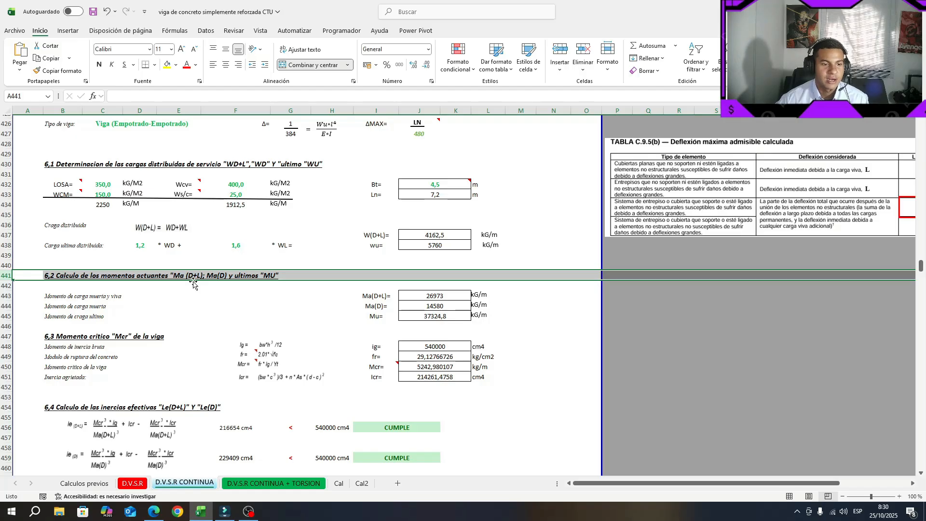
pyautogui.click(272, 296)
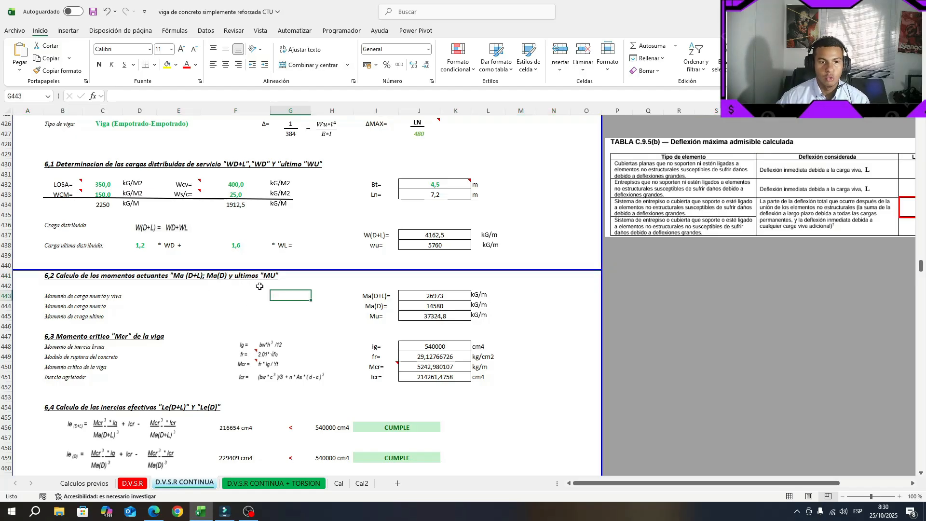
pyautogui.click(263, 295)
pyautogui.click(410, 294)
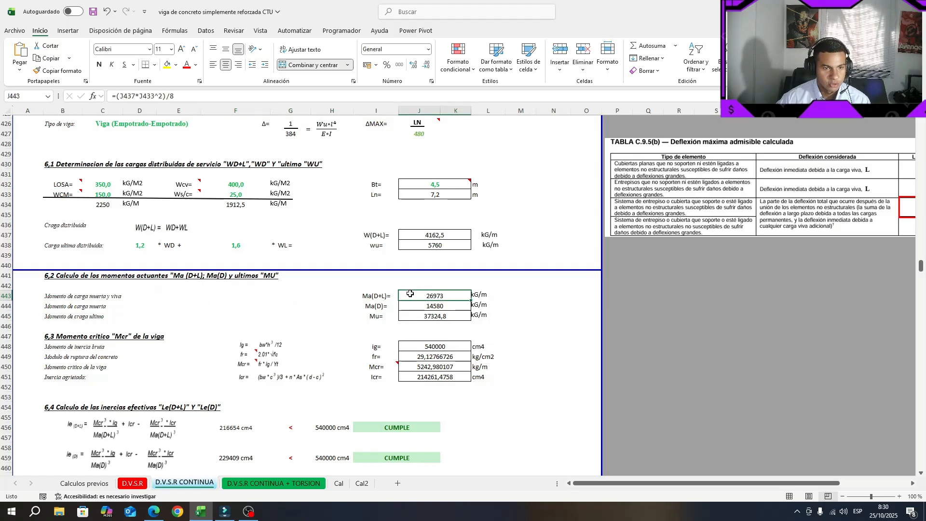
pyautogui.click(203, 98)
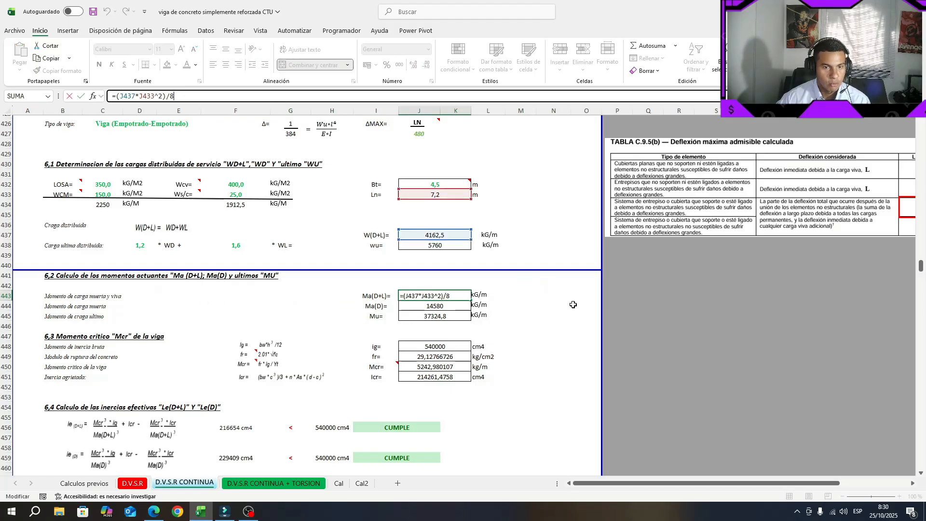
pyautogui.click(443, 309)
pyautogui.click(194, 98)
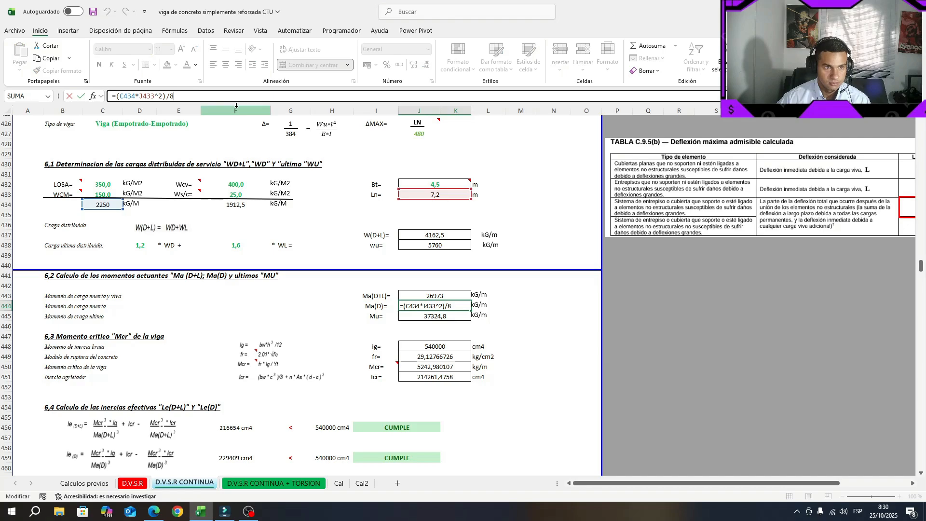
pyautogui.click(457, 317)
pyautogui.click(203, 98)
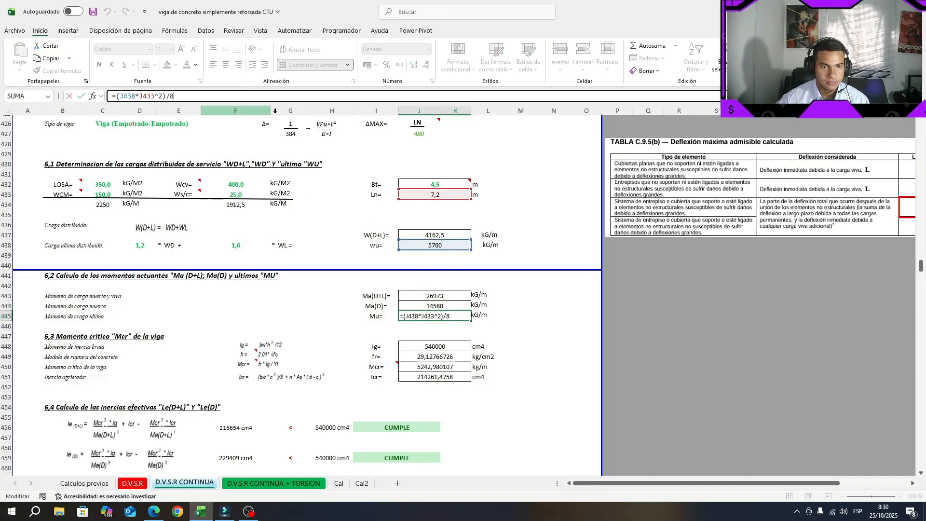
# Step: Leave the Mu formula and read the tributary width note on the Bt input in cell J432
pyautogui.click(538, 291)
pyautogui.scroll(1, 539, 291)
pyautogui.click(437, 213)
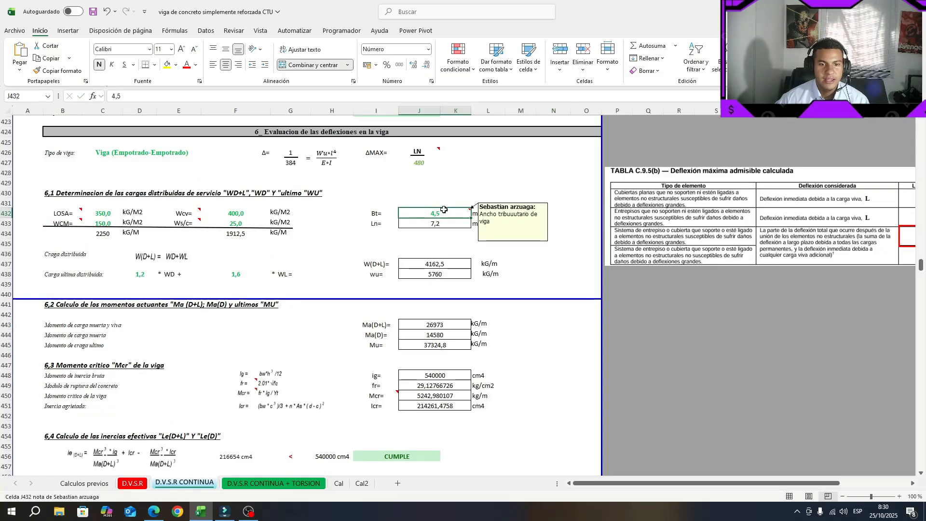
pyautogui.click(477, 356)
pyautogui.scroll(-1, 554, 338)
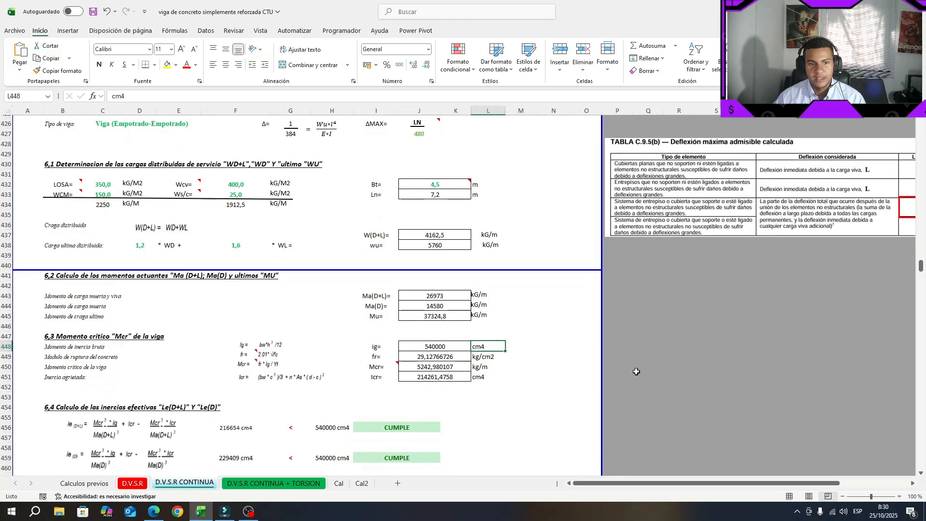
# Step: Start a screen capture over the empty area below Tabla C.9.5(b) and sketch the beam on it as a narrow, tall red rectangle
pyautogui.click(644, 316)
pyautogui.press('super+shift+s')
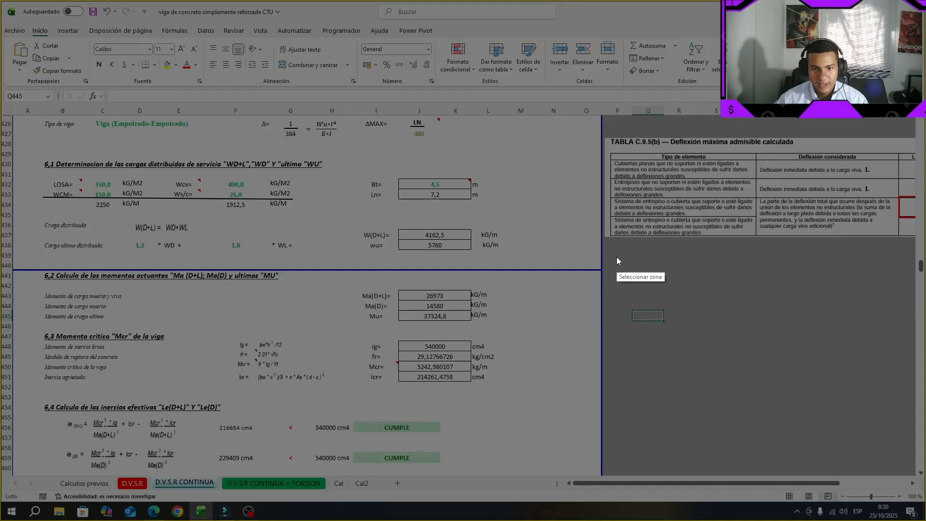
pyautogui.moveTo(617, 257); pyautogui.dragTo(902, 448)
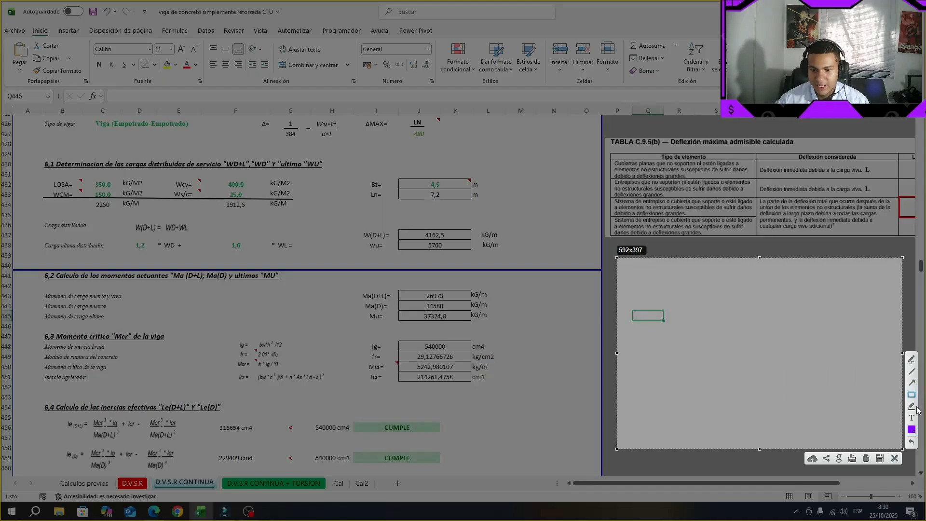
pyautogui.click(914, 431)
pyautogui.click(801, 328)
pyautogui.click(810, 437)
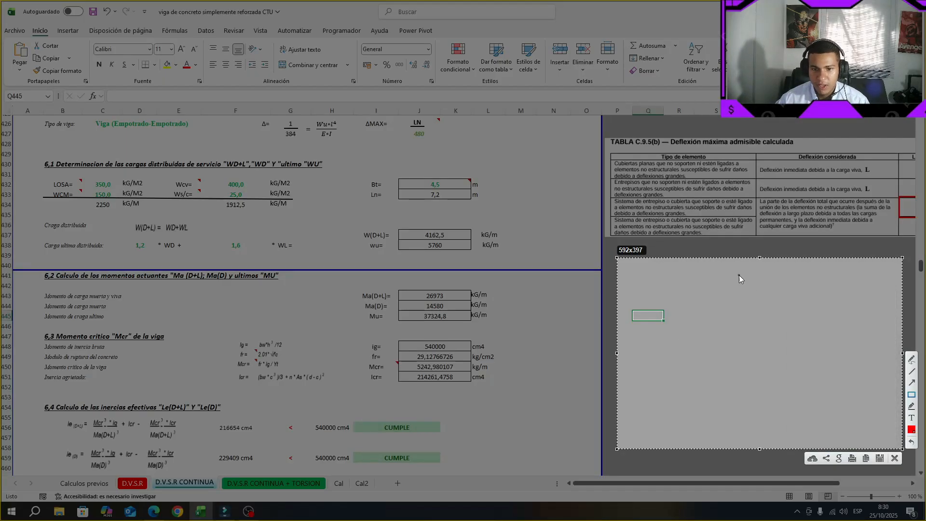
pyautogui.moveTo(733, 271)
pyautogui.mouseDown()
pyautogui.moveTo(757, 392)
pyautogui.moveTo(749, 433)
pyautogui.mouseUp()
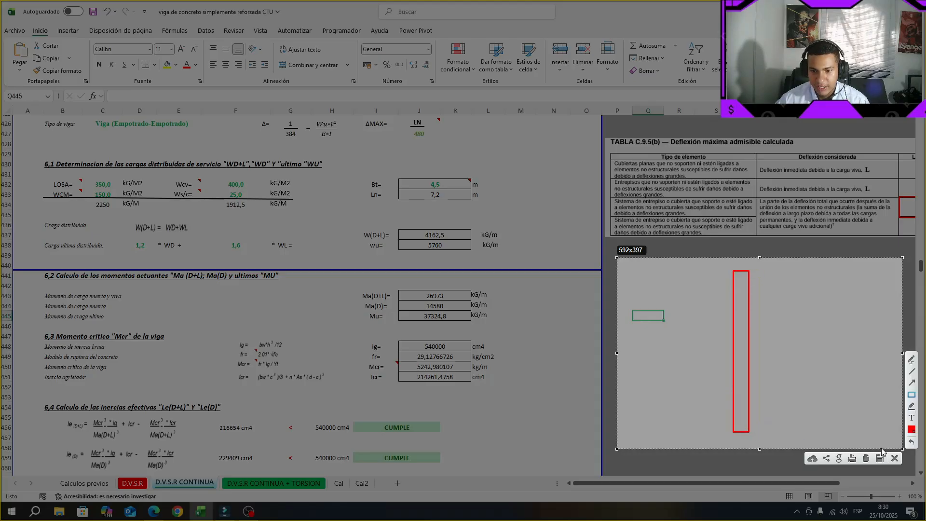
# Step: Draw a large purple rectangle around the red beam in the capture to represent the slab on both sides
pyautogui.click(911, 430)
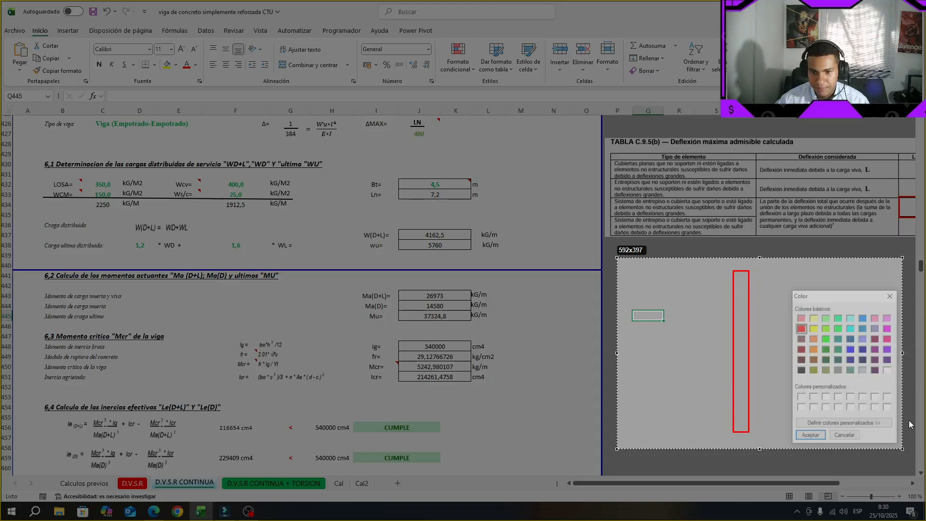
pyautogui.click(888, 339)
pyautogui.click(888, 349)
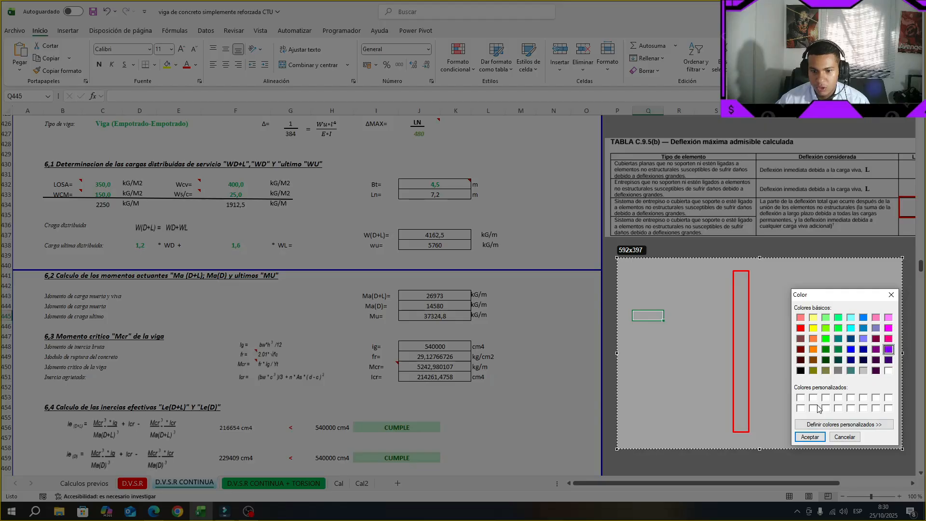
pyautogui.click(810, 437)
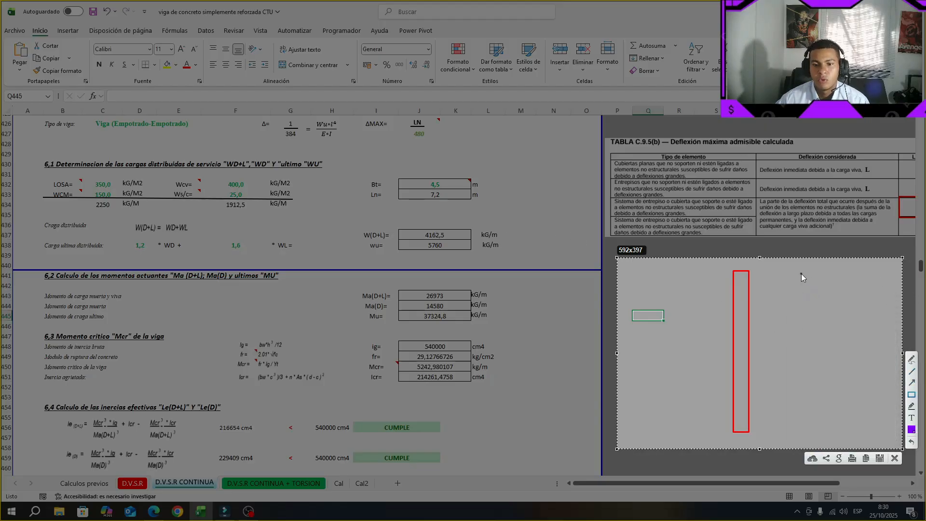
pyautogui.moveTo(826, 276)
pyautogui.mouseDown()
pyautogui.moveTo(704, 409)
pyautogui.moveTo(659, 433)
pyautogui.mouseUp()
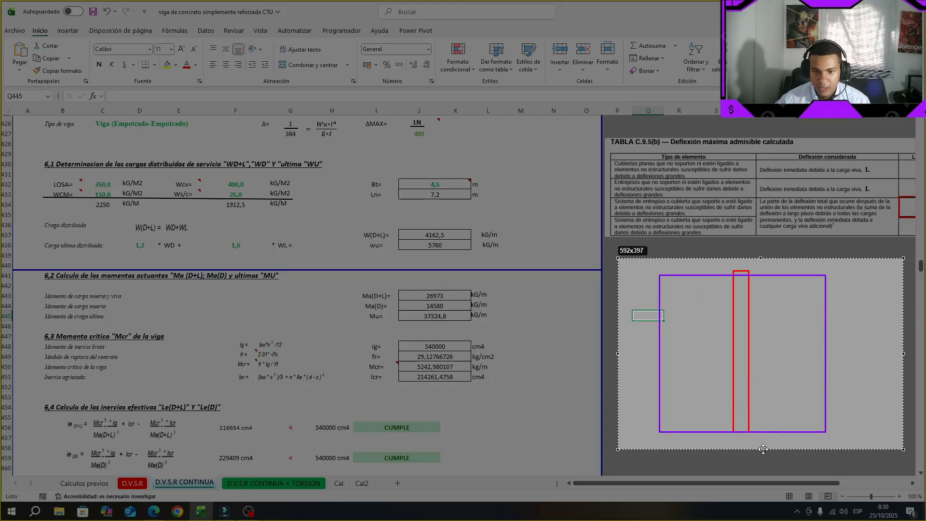
# Step: Extend the capture area downward and handwrite an underlined "3 m" below the slab on each side of the beam
pyautogui.moveTo(761, 450); pyautogui.dragTo(762, 467)
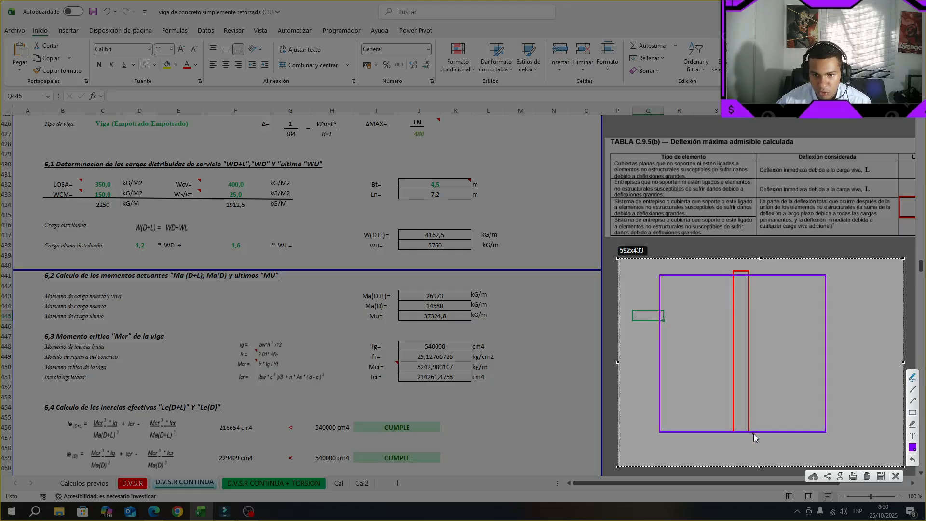
pyautogui.moveTo(751, 436)
pyautogui.mouseDown()
pyautogui.moveTo(824, 436)
pyautogui.moveTo(779, 454)
pyautogui.moveTo(813, 446)
pyautogui.mouseUp()
pyautogui.moveTo(734, 439)
pyautogui.mouseDown()
pyautogui.moveTo(660, 440)
pyautogui.moveTo(678, 461)
pyautogui.mouseUp()
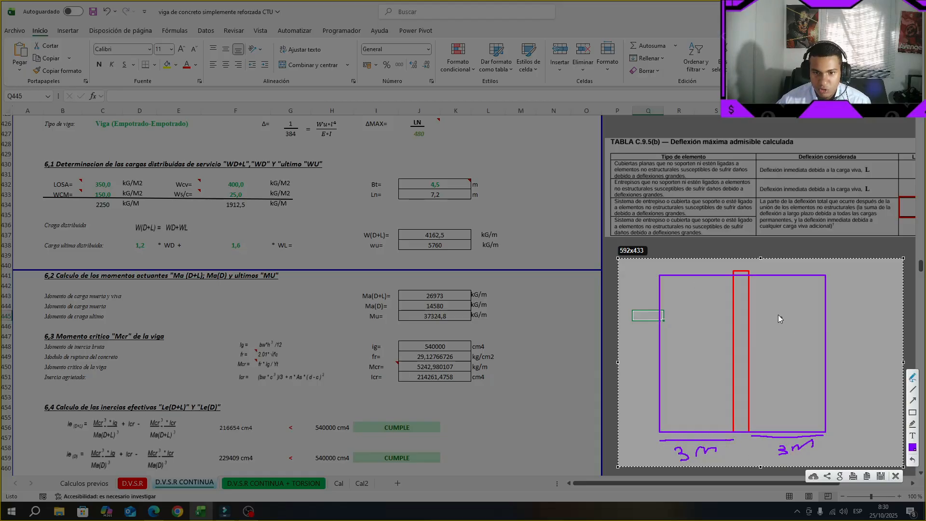
# Step: Mark the tributary width with a freehand line midway through each slab side and a connecting line across the beam, and discard the capture
pyautogui.moveTo(695, 278); pyautogui.dragTo(693, 428)
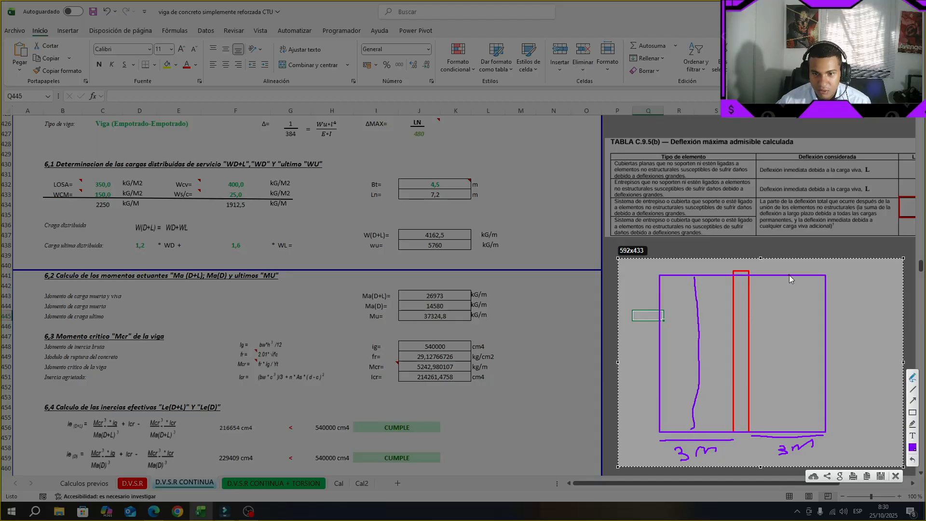
pyautogui.moveTo(789, 276); pyautogui.dragTo(789, 432)
pyautogui.moveTo(784, 400); pyautogui.dragTo(699, 401)
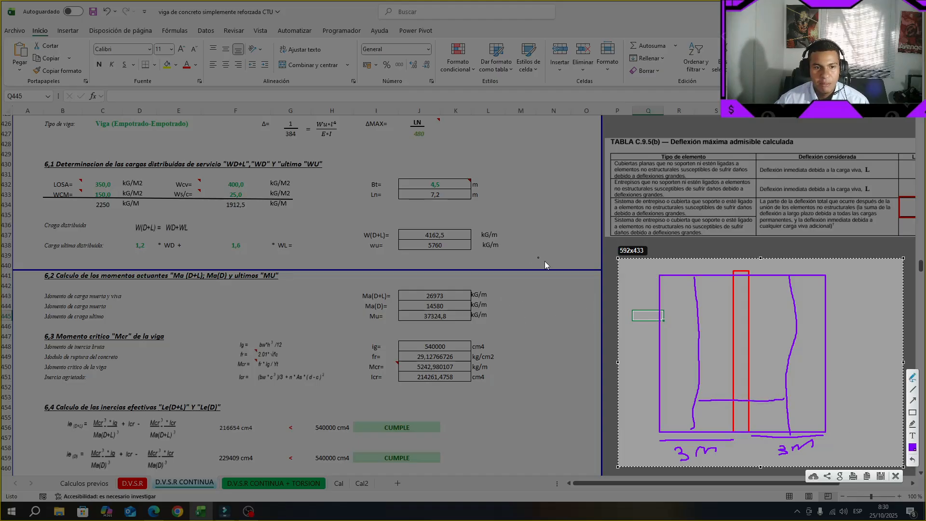
pyautogui.press('Escape')
# Step: Select the Bt value in cell J432 and save the workbook
pyautogui.click(455, 183)
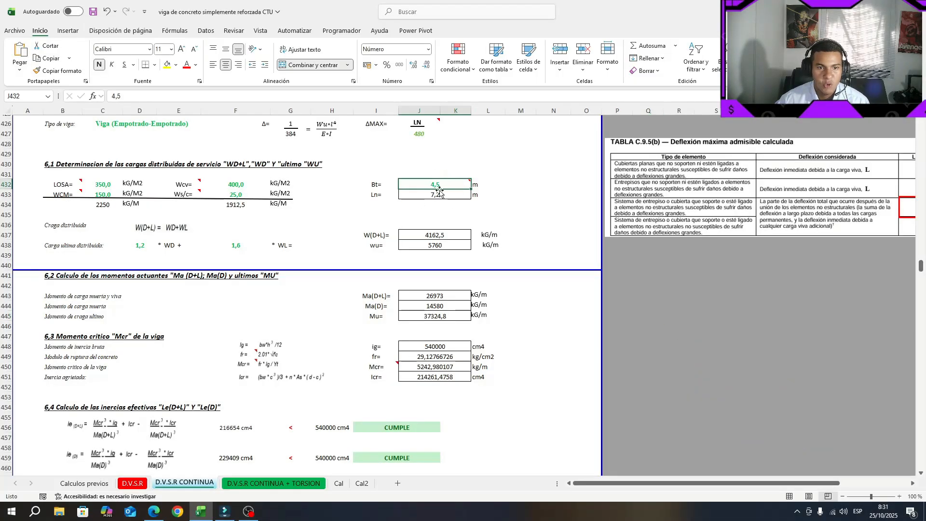
pyautogui.hotkey('ctrl', 's')
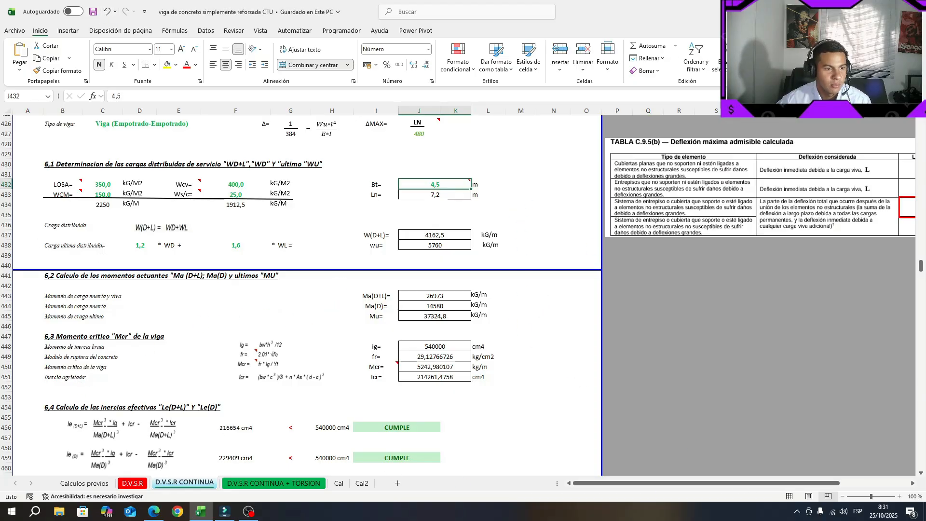
# Step: Review the dead and live load factors in cells D438 and F438
pyautogui.click(138, 246)
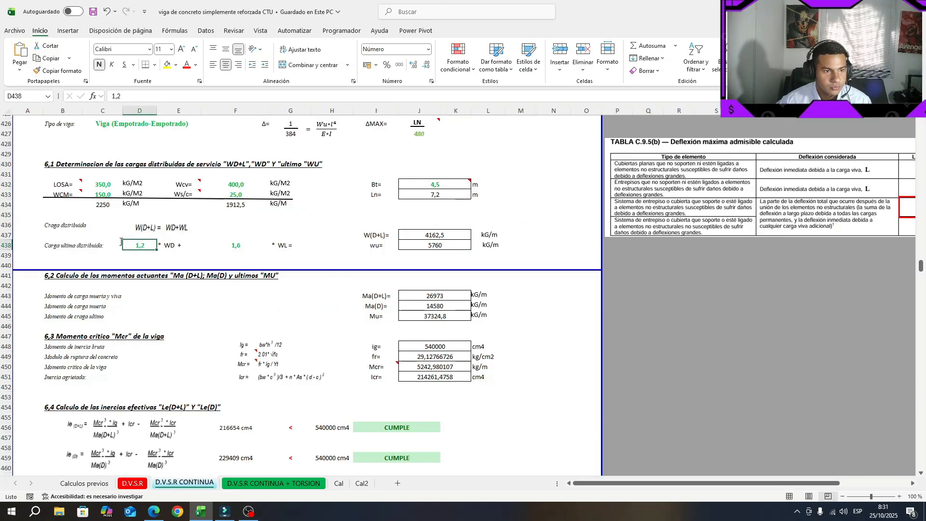
pyautogui.click(219, 248)
pyautogui.click(140, 248)
pyautogui.click(225, 248)
# Step: Look over the "Tipo de viga" options in C426 and the Wcv and Ws/c inputs in F432 and F433
pyautogui.scroll(1, 232, 244)
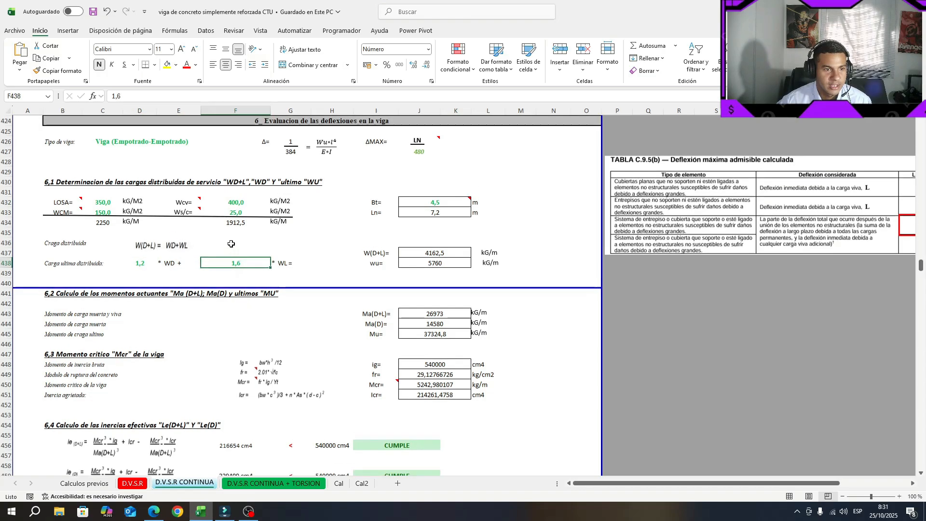
pyautogui.click(133, 151)
pyautogui.click(205, 150)
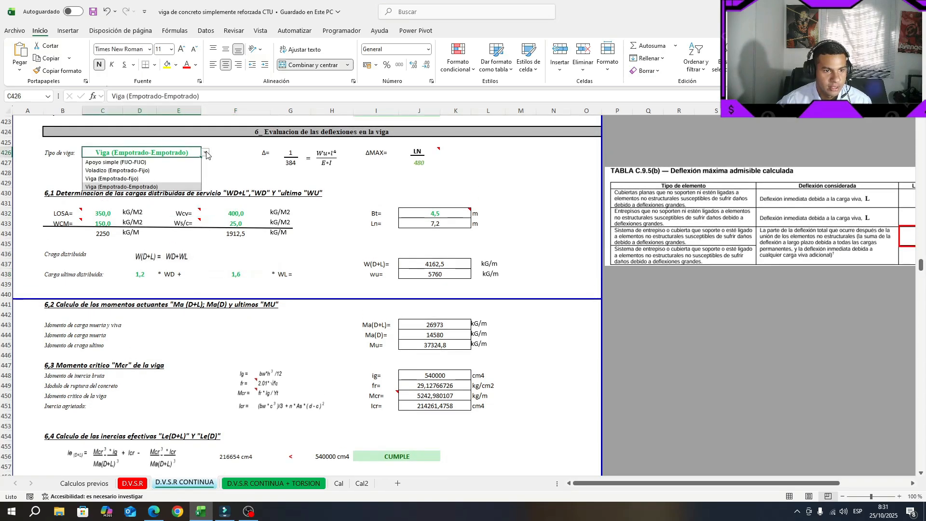
pyautogui.click(205, 149)
pyautogui.click(227, 216)
pyautogui.click(245, 224)
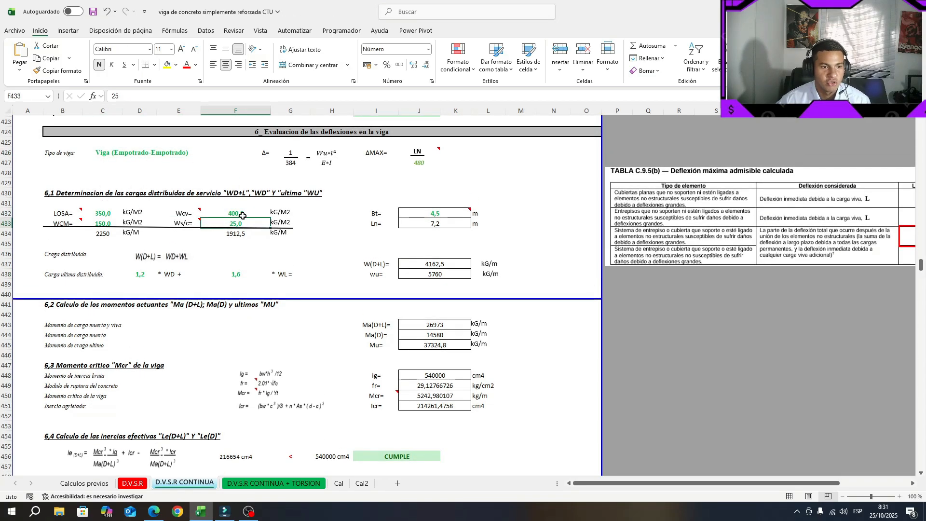
# Step: Review the Ma(D+L), Ma(D) and Mu moments of section 6,2 in cells J443 to J445
pyautogui.scroll(-3, 245, 242)
pyautogui.click(246, 260)
pyautogui.scroll(-1, 246, 265)
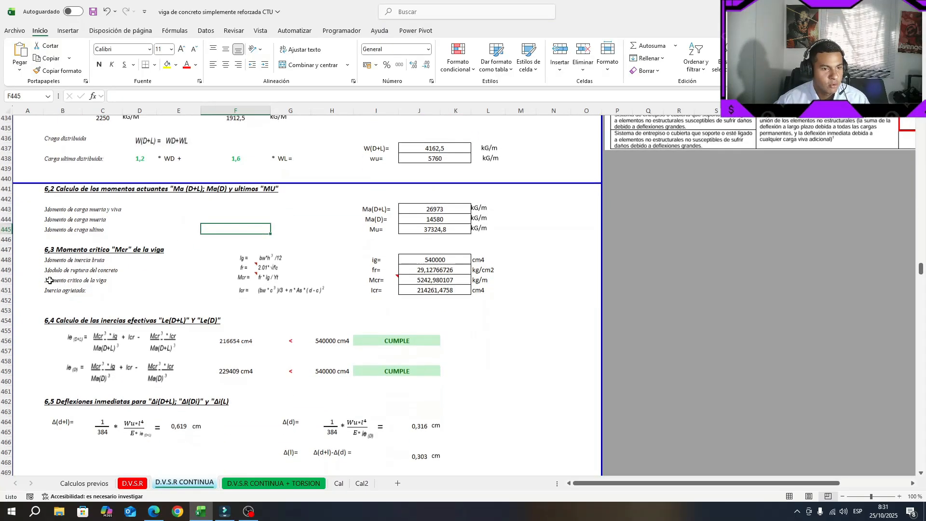
pyautogui.moveTo(460, 227); pyautogui.dragTo(451, 209)
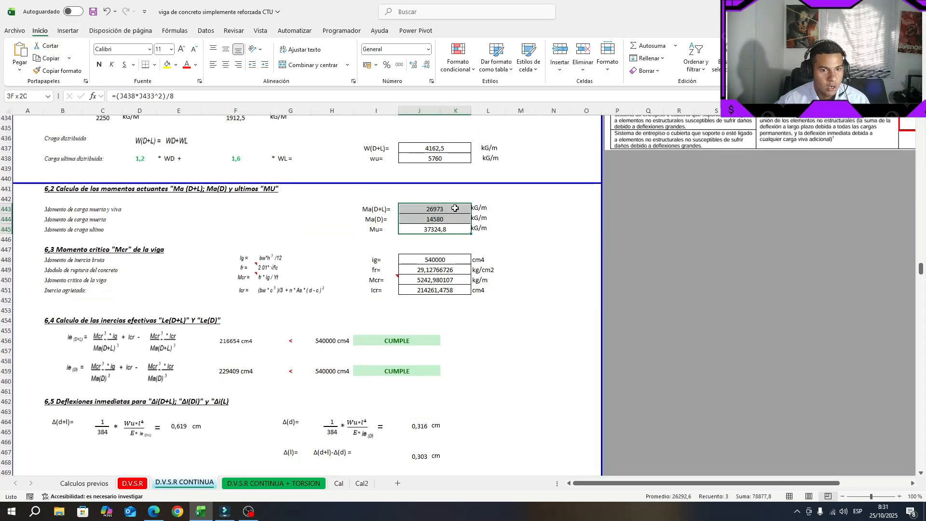
# Step: Go through the section 6,3 labels for gross inertia, modulus of rupture, critical moment and cracked inertia
pyautogui.click(6, 249)
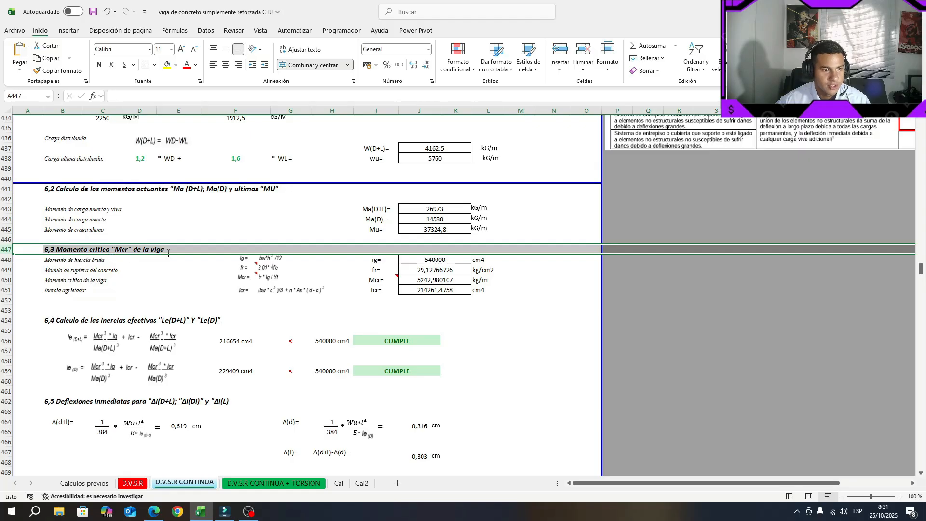
pyautogui.click(64, 276)
pyautogui.click(61, 261)
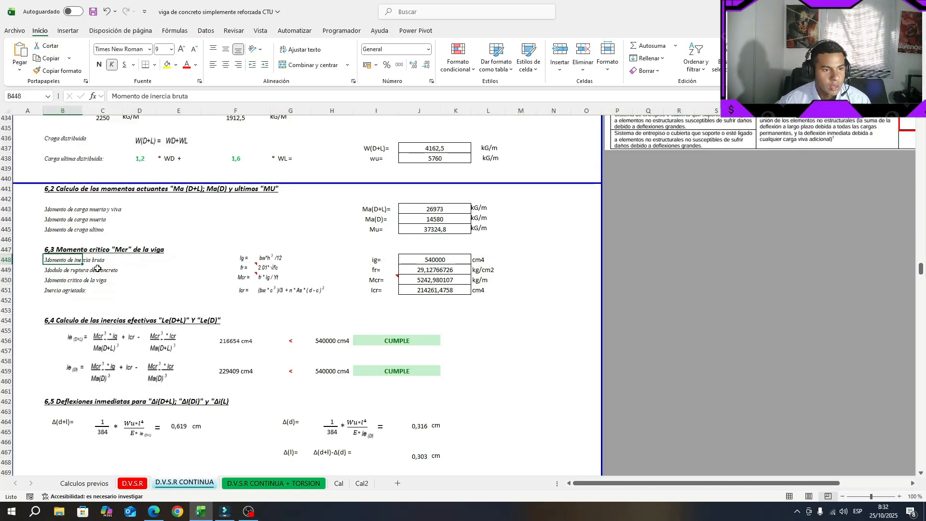
pyautogui.click(47, 270)
pyautogui.click(52, 280)
pyautogui.click(57, 292)
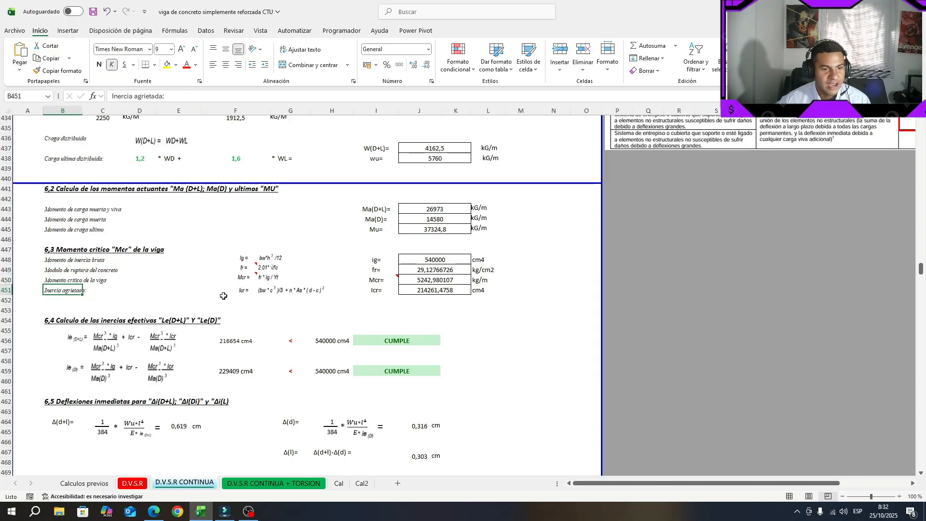
# Step: Read the note on Mcr, and inspect the section 6,3 formulas and the ig, fr, Mcr and Icr values in J448 to J451
pyautogui.moveTo(392, 278)
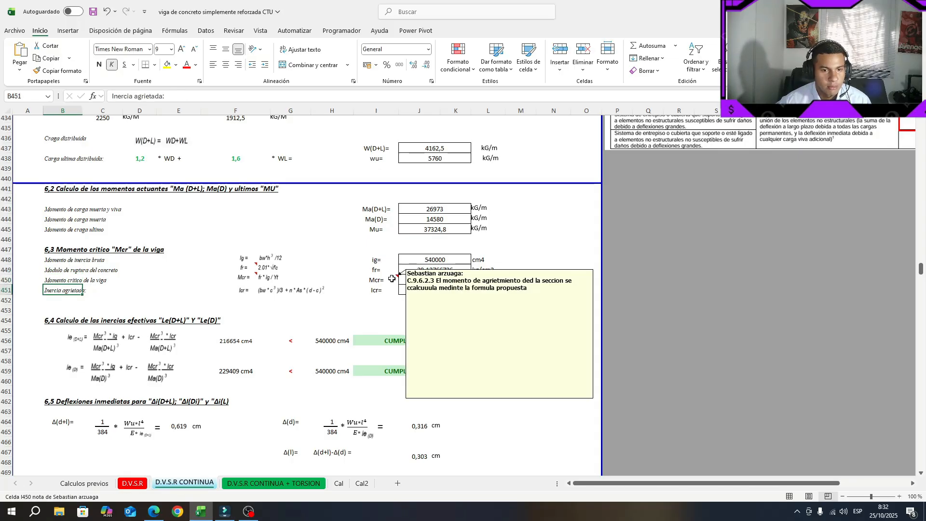
pyautogui.click(332, 290)
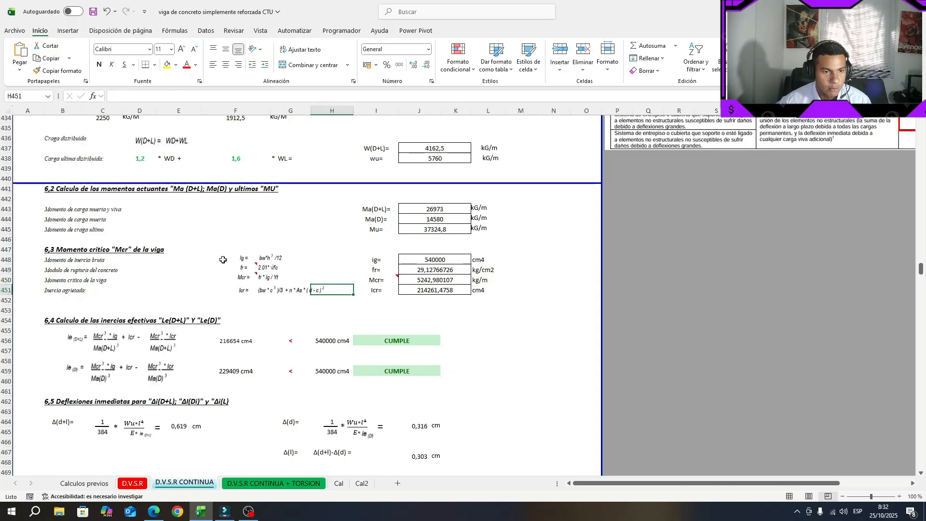
pyautogui.moveTo(223, 260); pyautogui.dragTo(330, 293)
pyautogui.moveTo(436, 289); pyautogui.dragTo(442, 262)
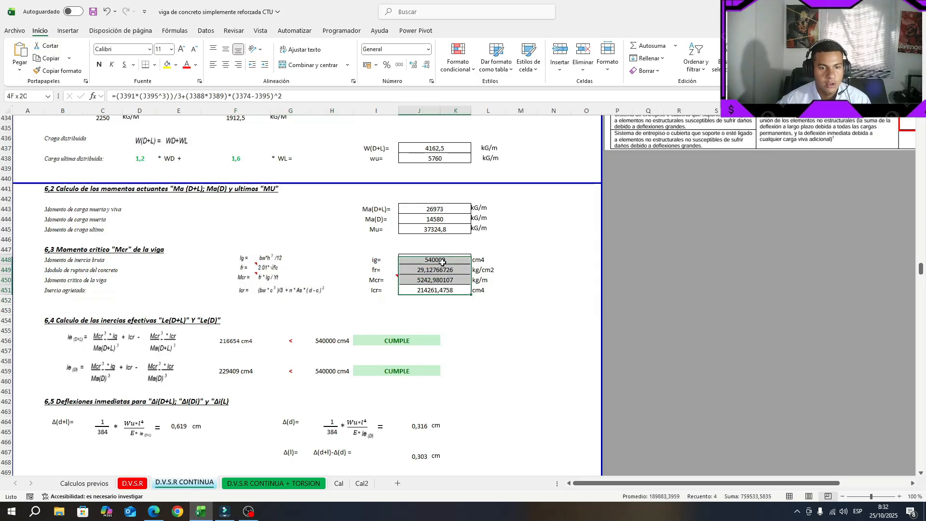
# Step: Examine the effective inertias of section 6,4 in F456 and F459 and the gross inertia reference in cell H456
pyautogui.scroll(-2, 444, 300)
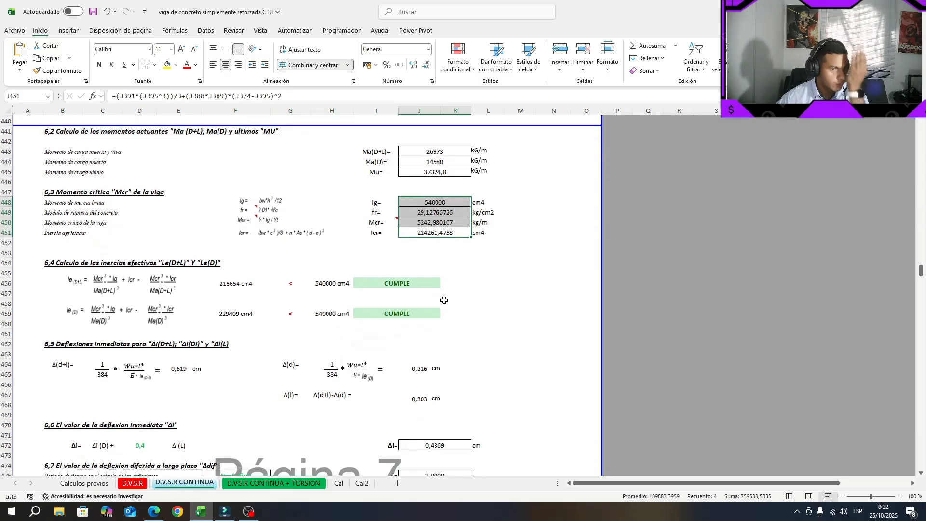
pyautogui.scroll(-2, 444, 300)
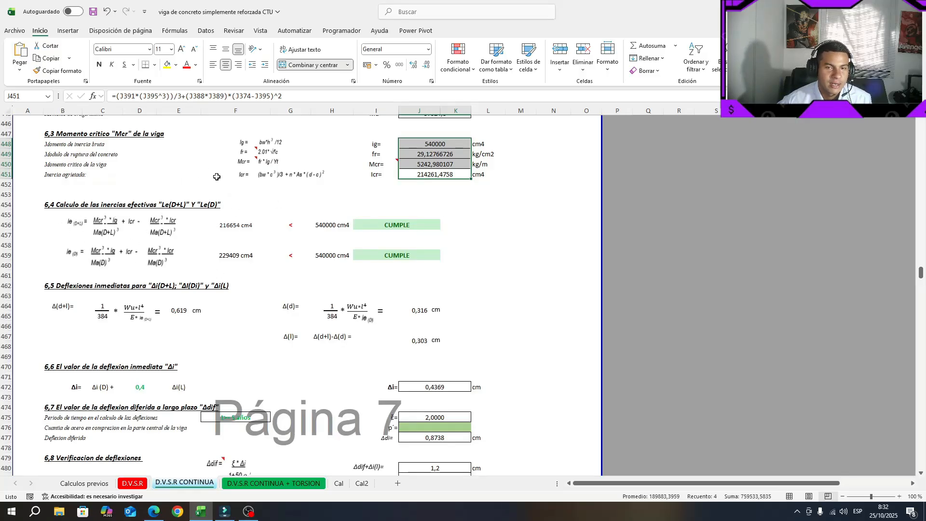
pyautogui.moveTo(224, 226); pyautogui.dragTo(236, 260)
pyautogui.scroll(1, 246, 243)
pyautogui.click(337, 249)
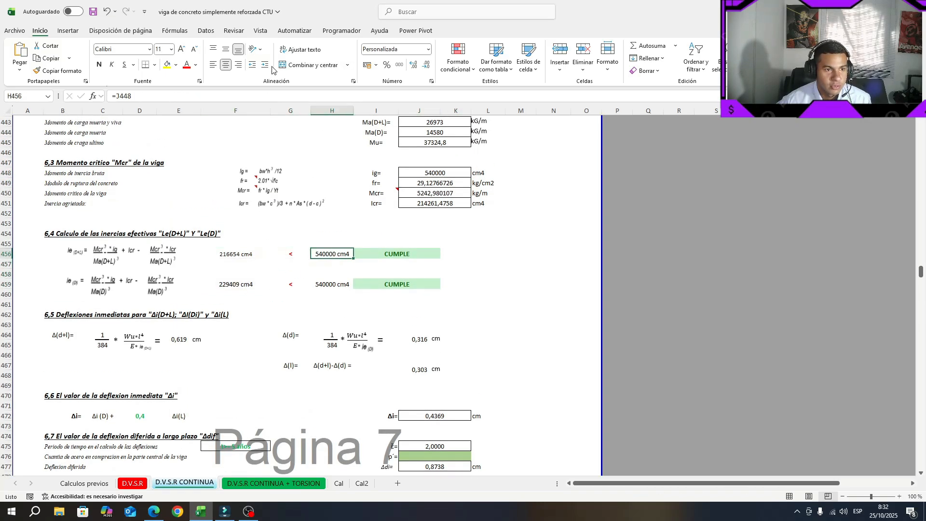
pyautogui.click(269, 95)
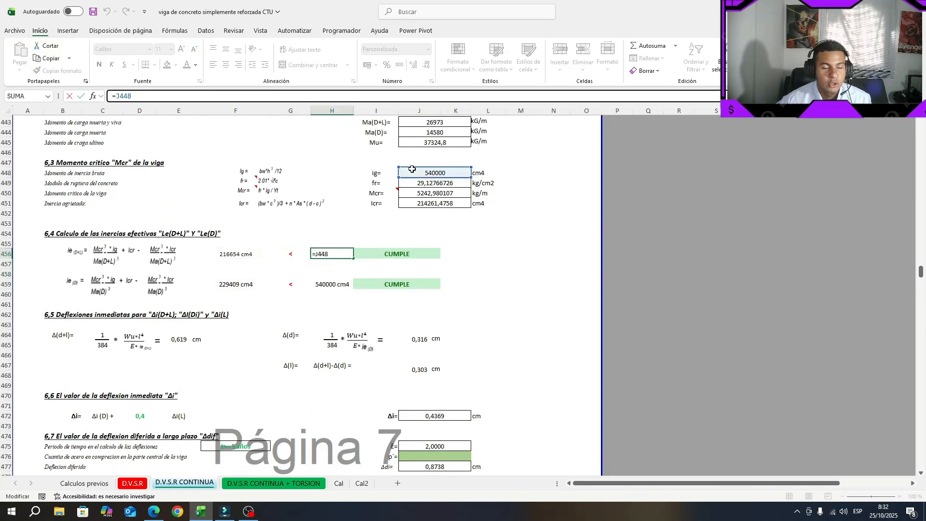
pyautogui.moveTo(519, 224); pyautogui.dragTo(518, 234)
# Step: Check the compliance formulas for the effective inertias in I456 and I459 and save the workbook
pyautogui.click(380, 255)
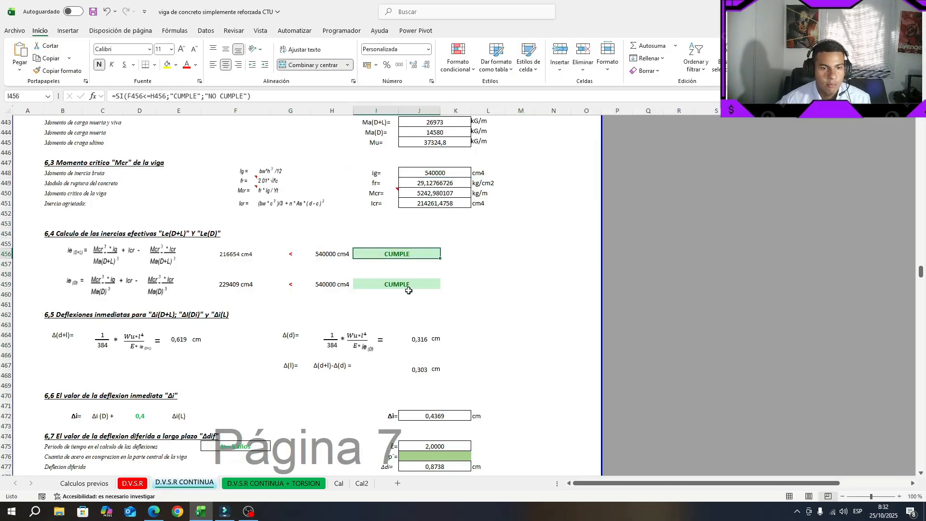
pyautogui.click(404, 284)
pyautogui.click(96, 11)
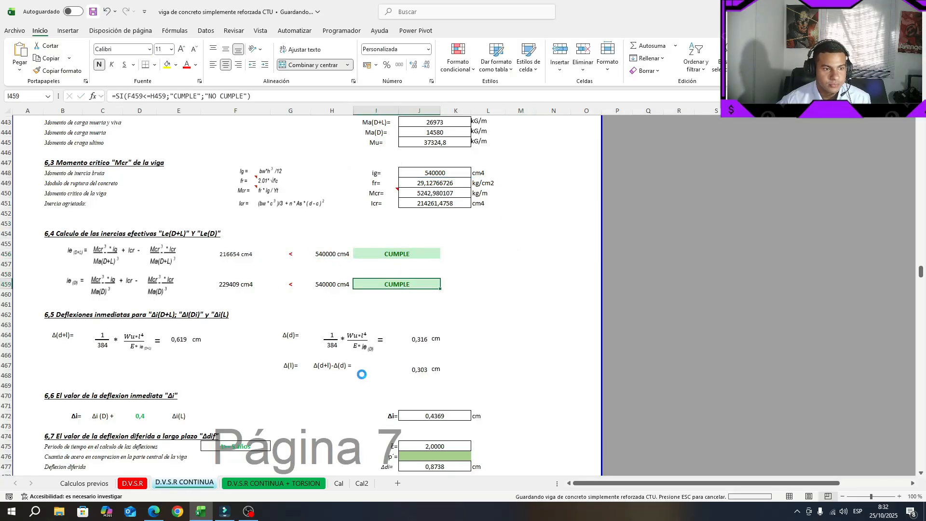
pyautogui.scroll(-3, 356, 368)
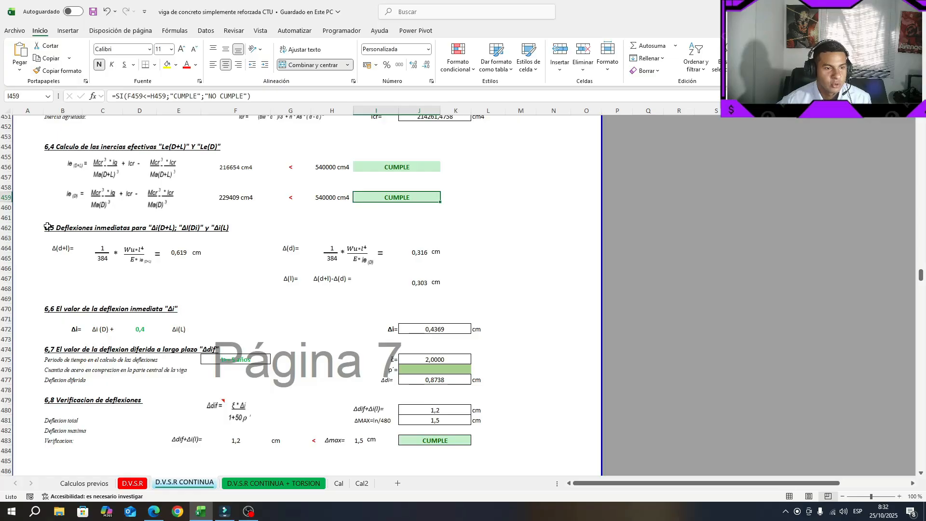
# Step: Go over the section 6,5 immediate deflections heading and the Δ(d+l) expression beneath it
pyautogui.click(7, 227)
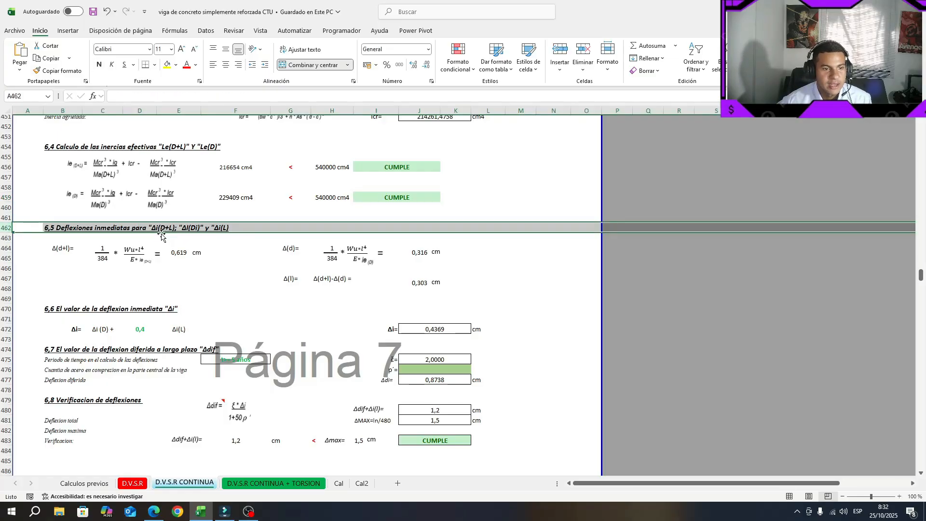
pyautogui.click(552, 269)
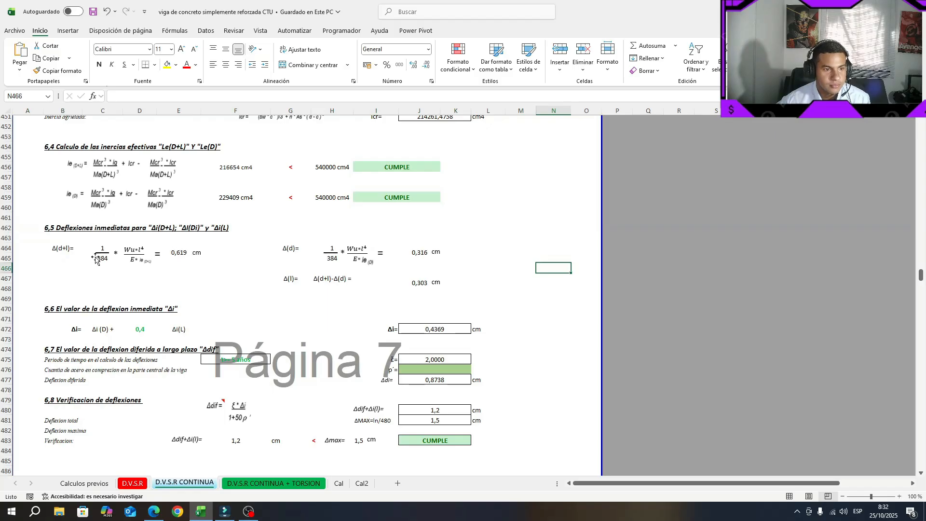
pyautogui.click(96, 259)
pyautogui.click(137, 279)
pyautogui.click(109, 267)
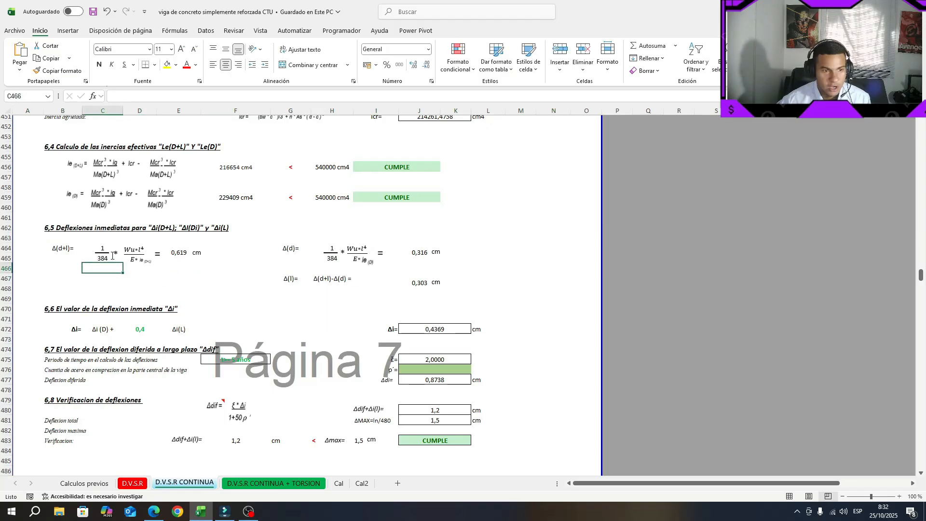
# Step: Inspect the reference formula behind the Δ(d+l) divisor in C465 and trace it back through the earlier sections
pyautogui.click(112, 257)
pyautogui.click(174, 94)
pyautogui.scroll(5, 156, 262)
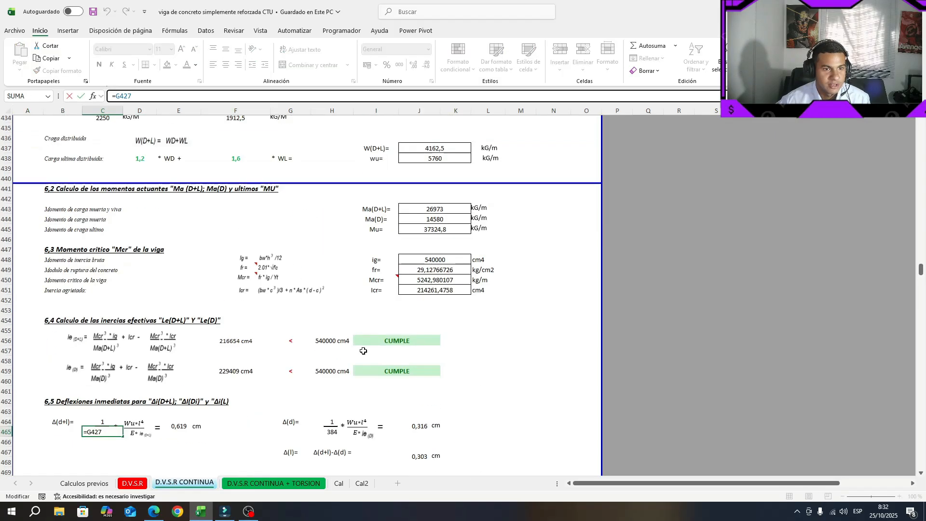
pyautogui.scroll(3, 157, 262)
pyautogui.scroll(1, 156, 262)
pyautogui.scroll(-10, 141, 309)
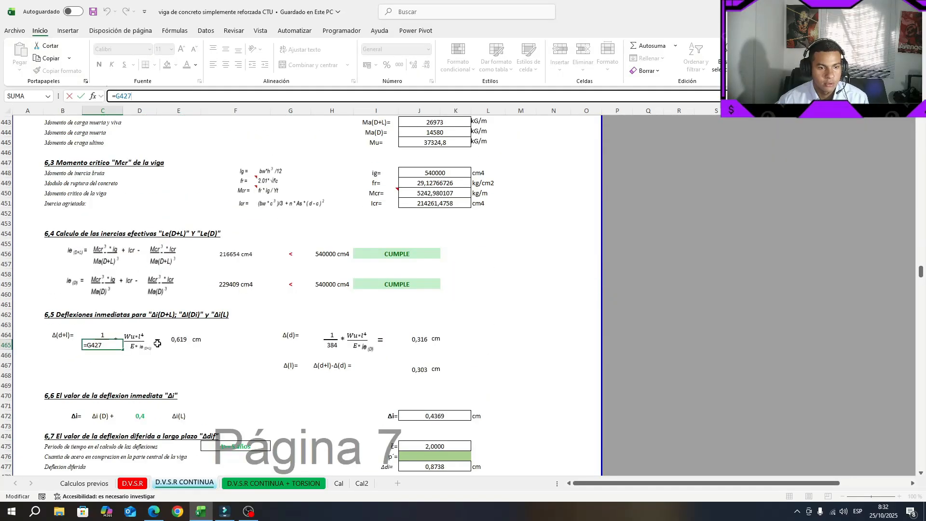
pyautogui.press('Escape')
pyautogui.click(252, 271)
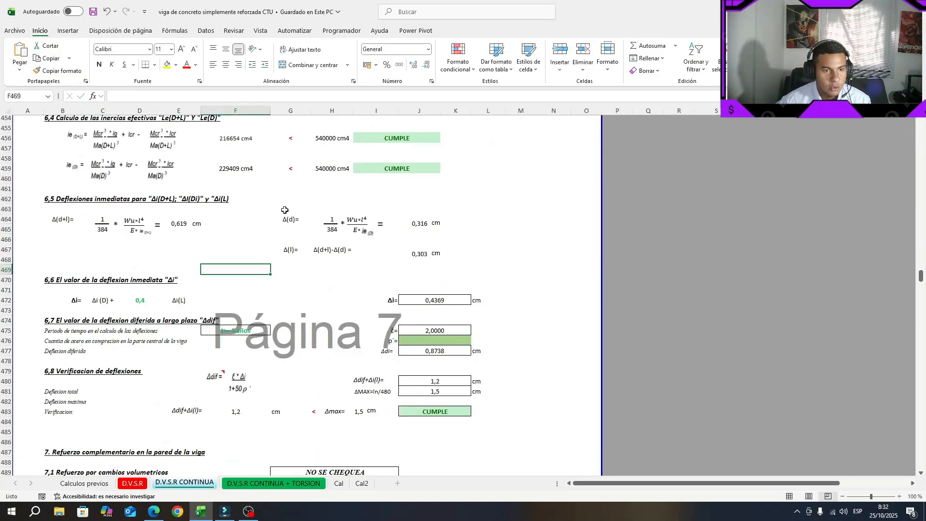
# Step: Check the immediate deflection cells J464 for Δ(d) and J467 for Δ(l) in section 6,5
pyautogui.click(422, 223)
pyautogui.click(421, 255)
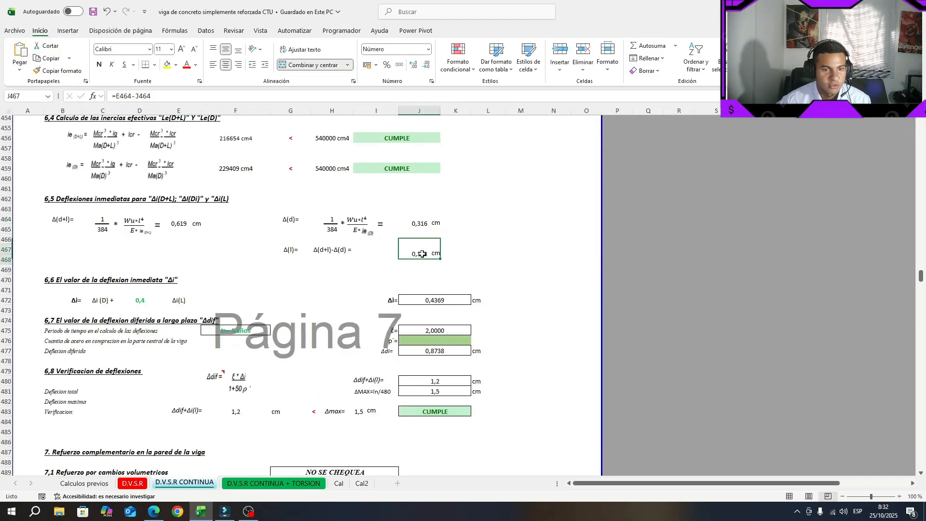
pyautogui.click(513, 278)
# Step: Review the section 6,6 immediate deflection expression in row 472 and trace the cells referenced by the Δi formula in J472
pyautogui.scroll(-1, 510, 278)
pyautogui.click(5, 251)
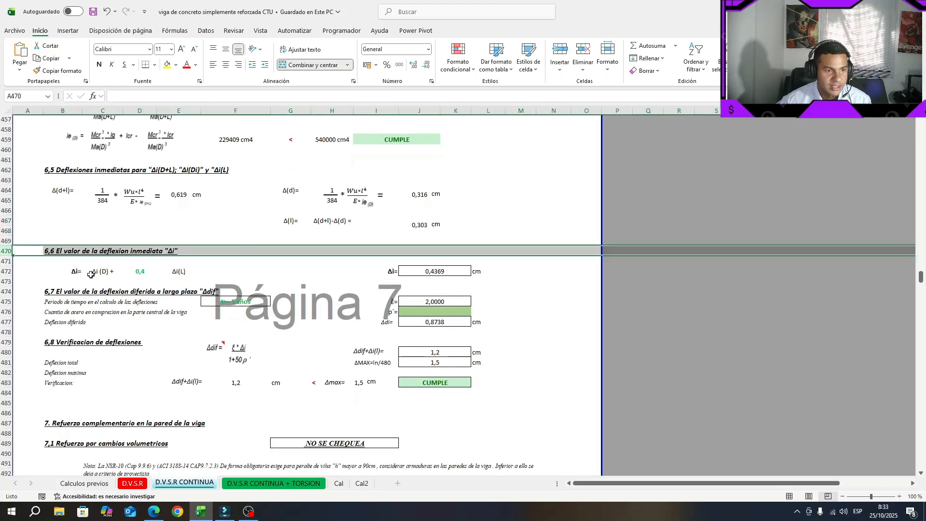
pyautogui.moveTo(62, 271); pyautogui.dragTo(159, 271)
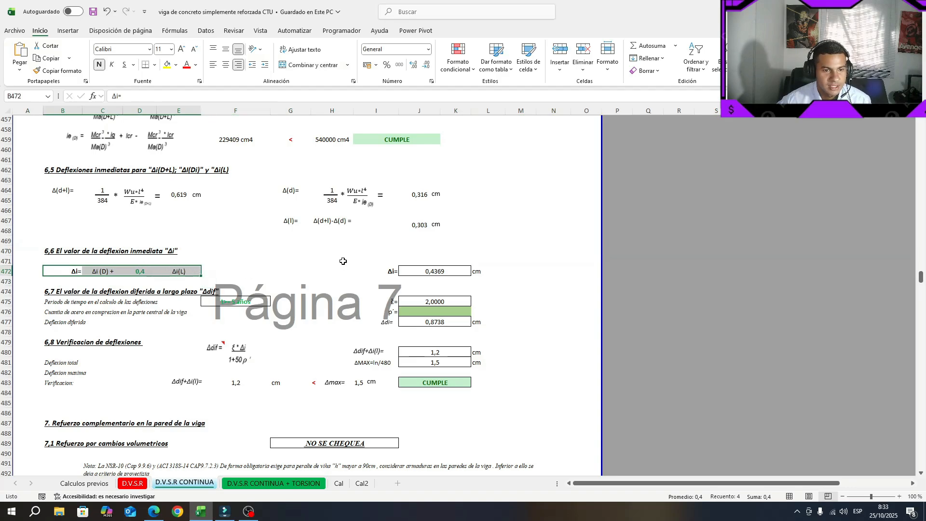
pyautogui.click(154, 254)
pyautogui.click(410, 269)
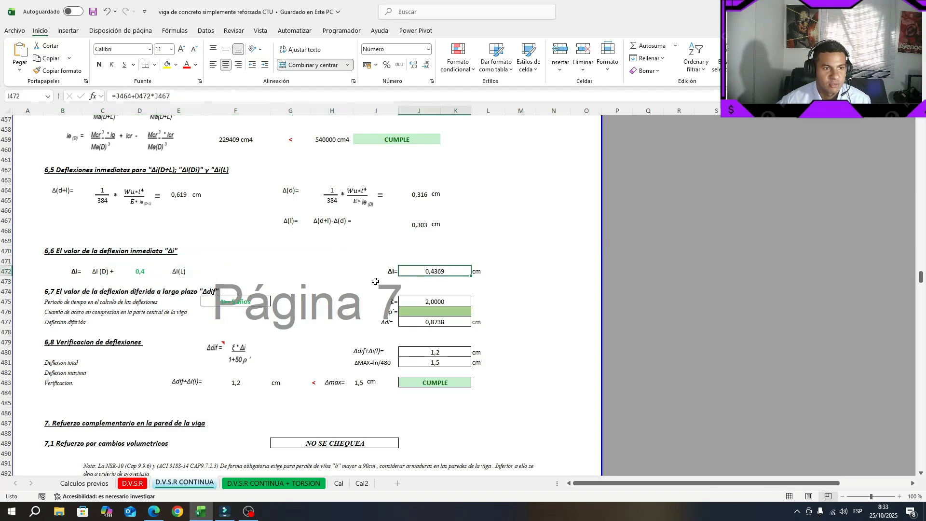
pyautogui.scroll(-1, 434, 261)
pyautogui.doubleClick(460, 241)
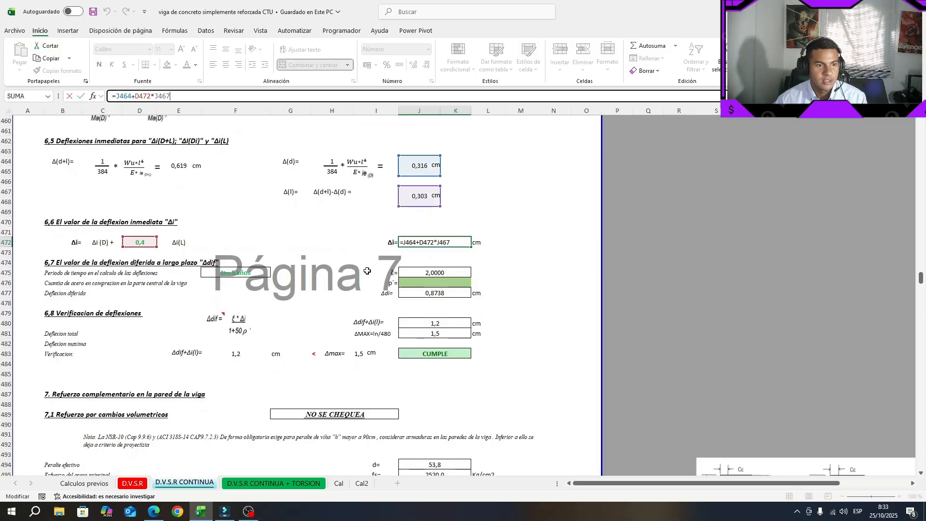
pyautogui.press('Escape')
# Step: Set the section 6,7 deflection time period in F475 to t=12 meses
pyautogui.scroll(-1, 470, 265)
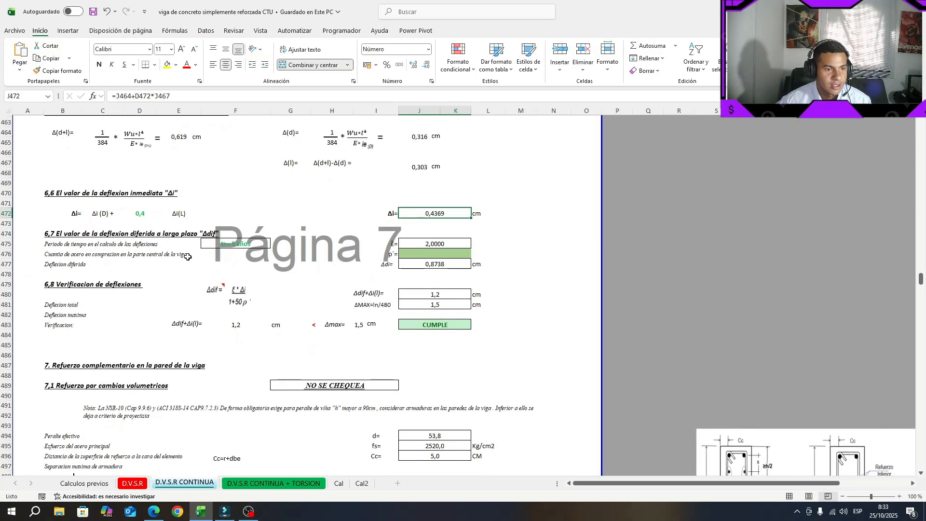
pyautogui.click(232, 244)
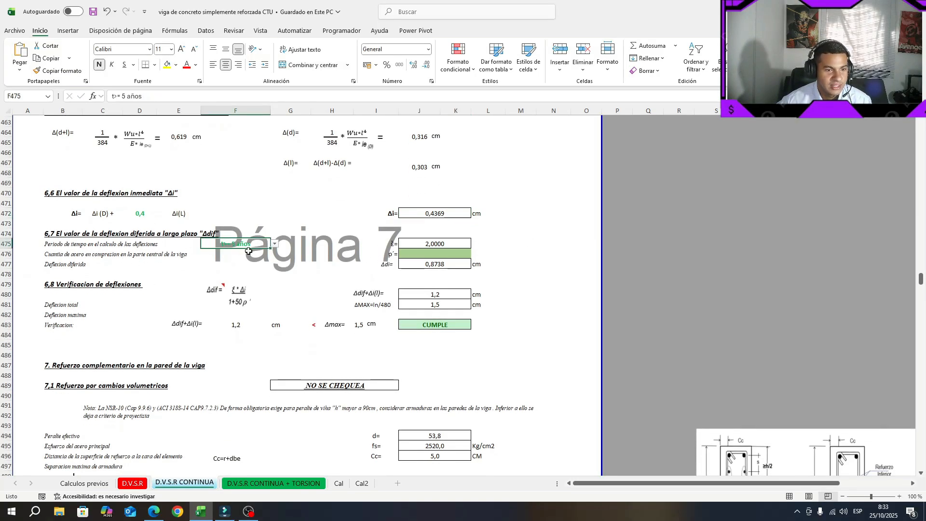
pyautogui.click(274, 245)
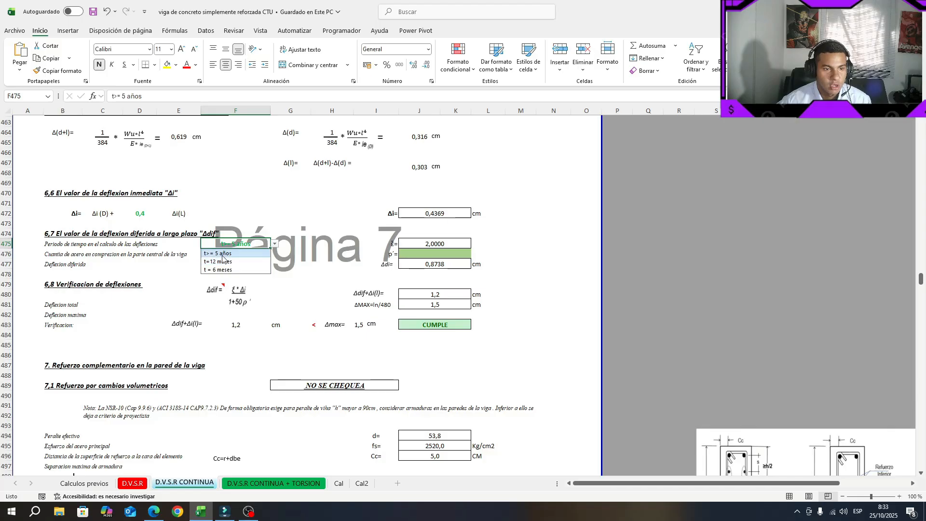
pyautogui.click(236, 261)
# Step: Set the time period in F475 back to t>= 5 años and look over the available period options
pyautogui.click(273, 245)
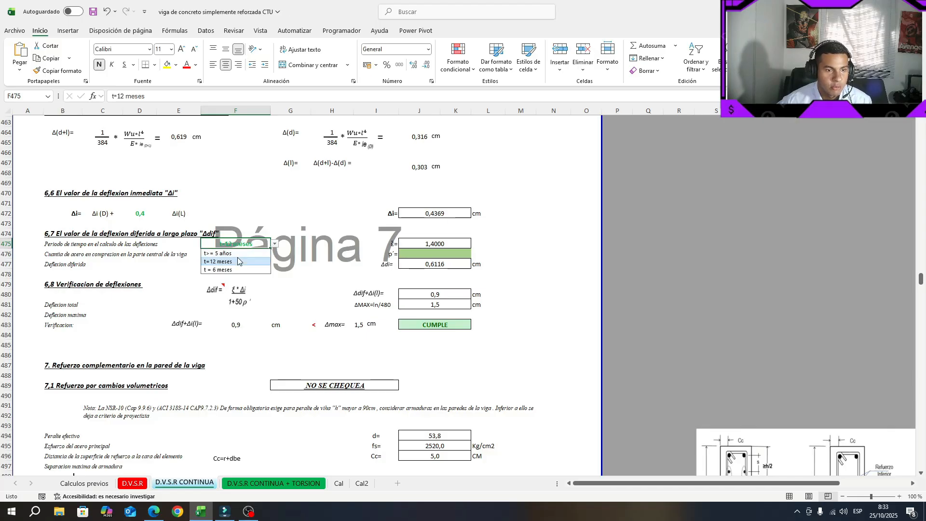
pyautogui.click(232, 255)
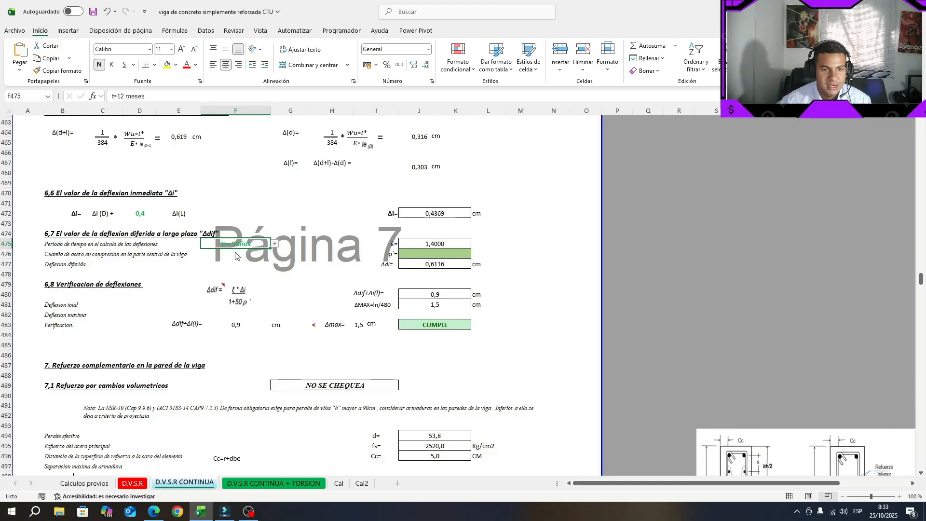
pyautogui.click(272, 244)
pyautogui.click(258, 253)
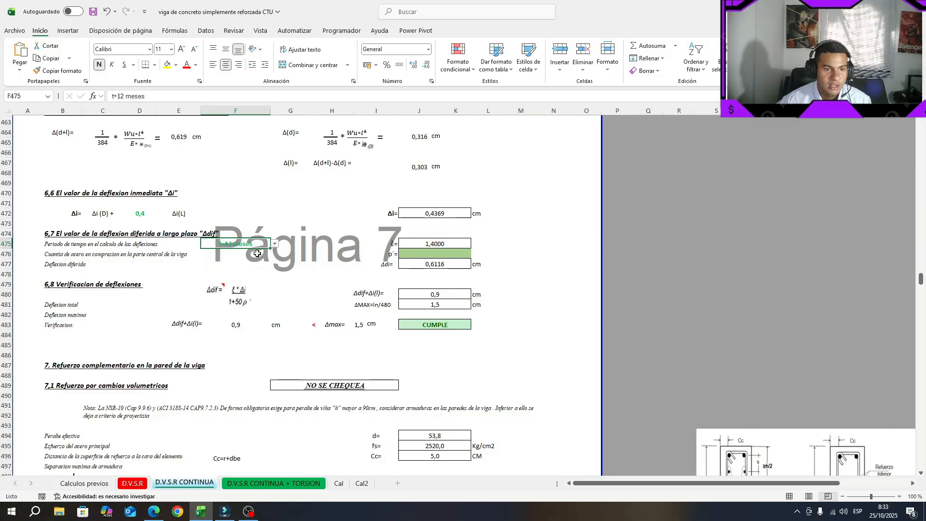
pyautogui.click(275, 245)
pyautogui.click(257, 254)
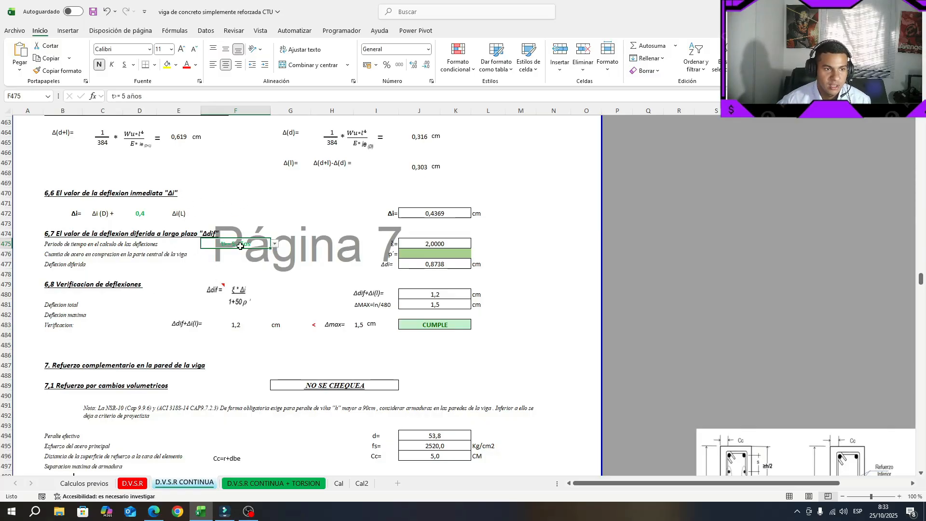
pyautogui.click(274, 245)
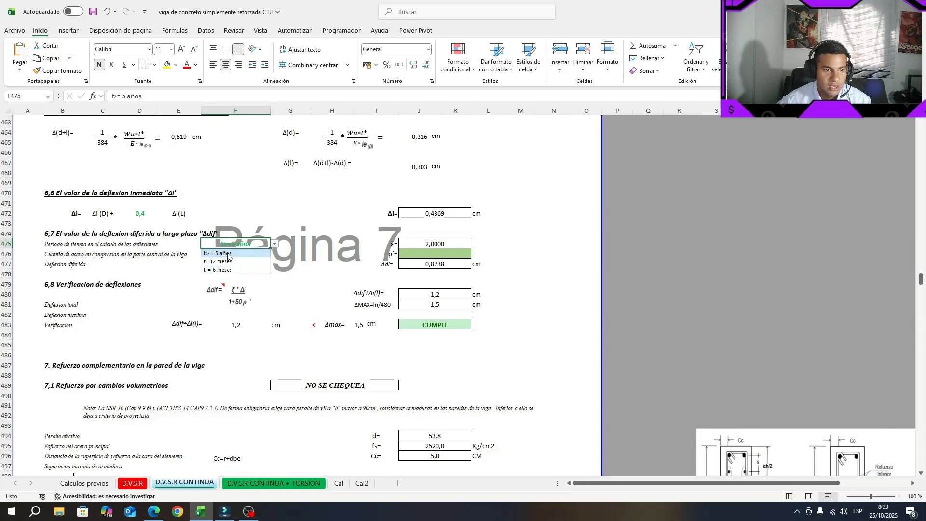
pyautogui.click(195, 275)
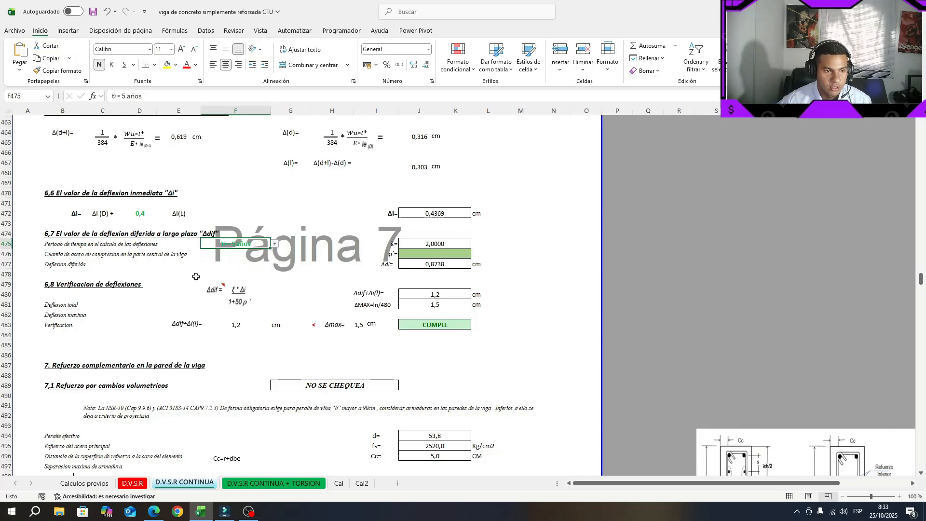
# Step: Examine the compression steel ratio input in J476 and the deferred deflection formula in J477
pyautogui.click(4, 255)
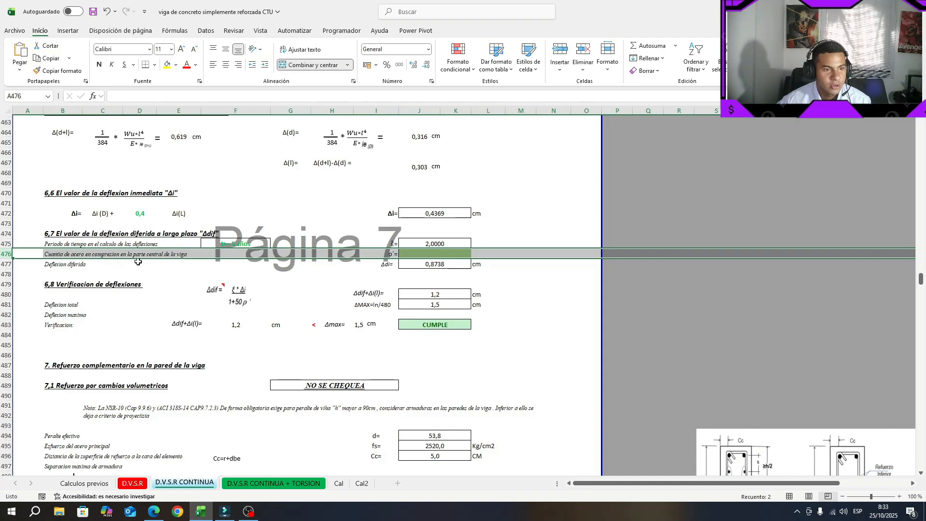
pyautogui.click(375, 263)
pyautogui.click(429, 254)
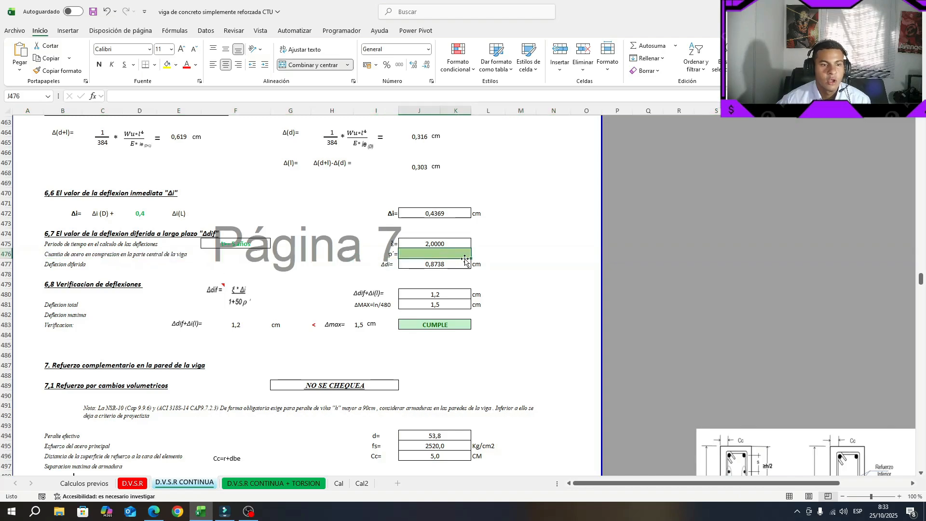
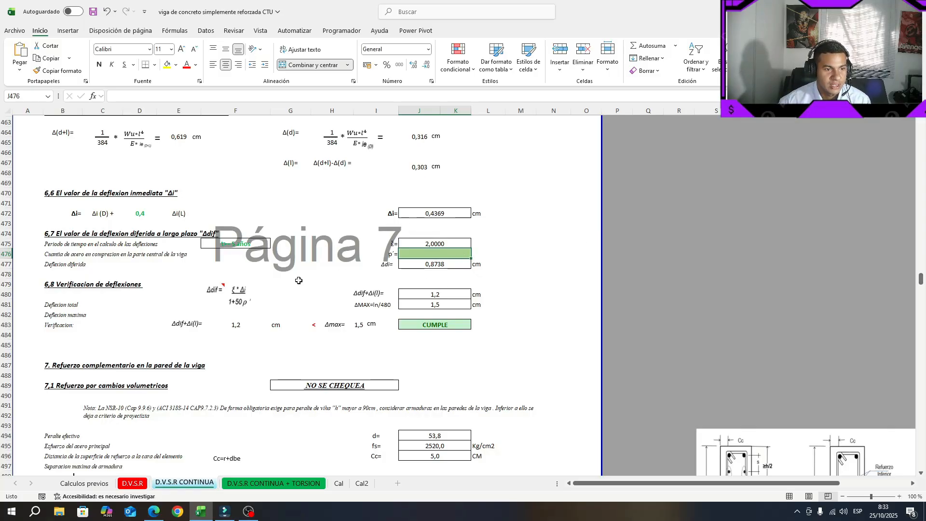
pyautogui.click(72, 264)
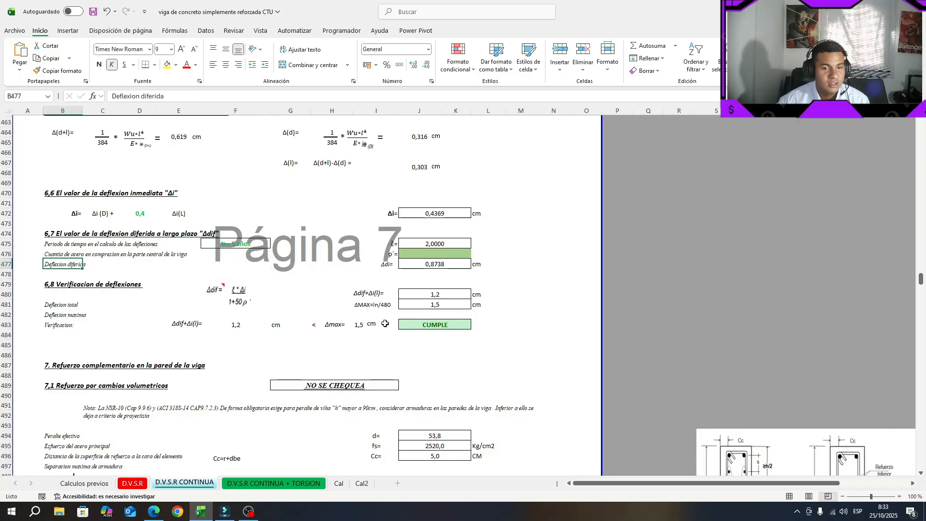
pyautogui.click(421, 267)
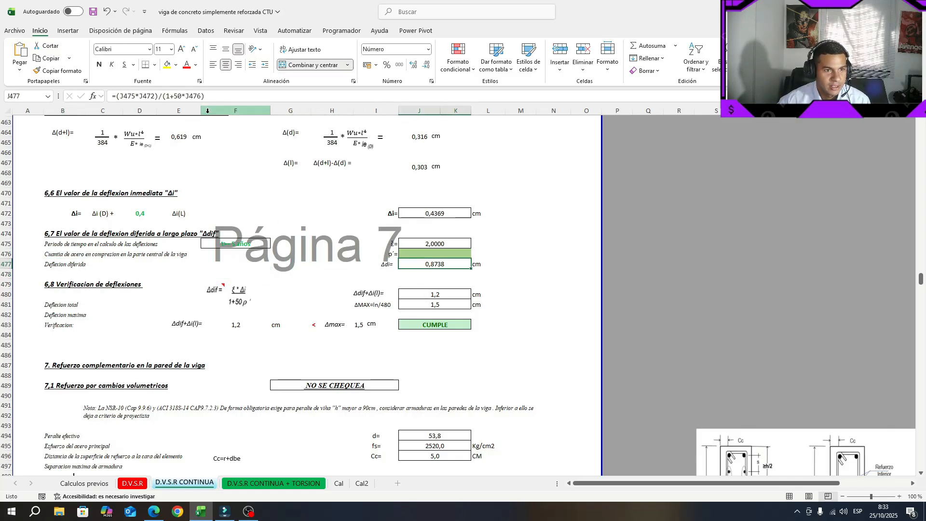
# Step: Nudge the Δdif formula image slightly in section 6,8 and compare it with the formula in J477
pyautogui.click(233, 287)
pyautogui.moveTo(233, 286); pyautogui.dragTo(227, 283)
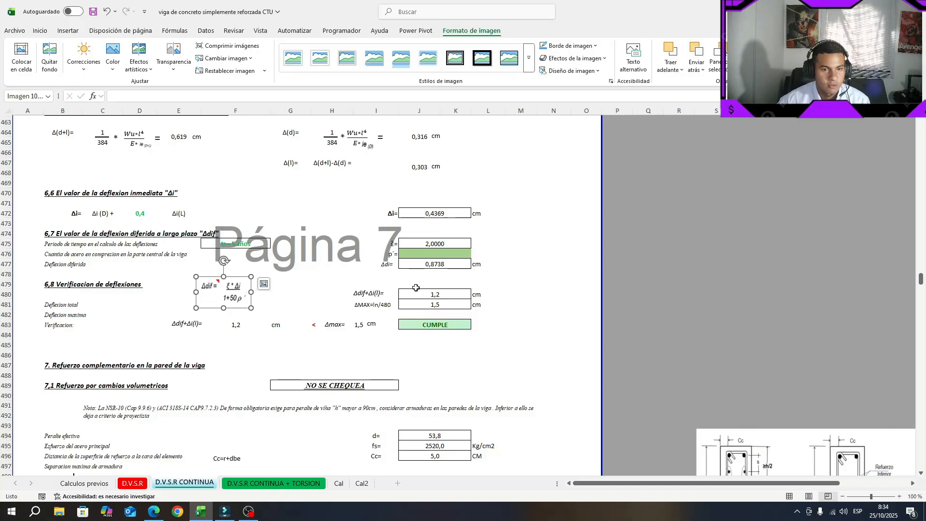
pyautogui.click(312, 302)
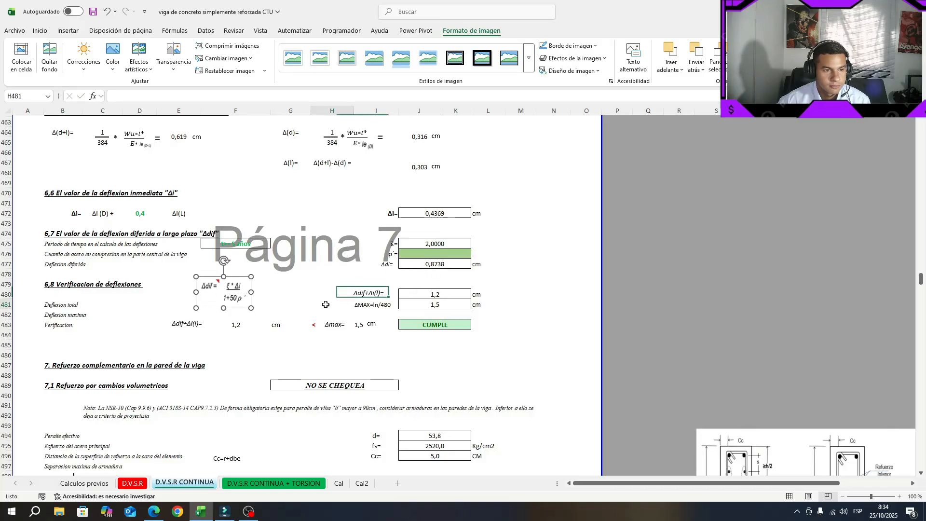
pyautogui.click(423, 265)
pyautogui.click(220, 96)
pyautogui.press('Escape')
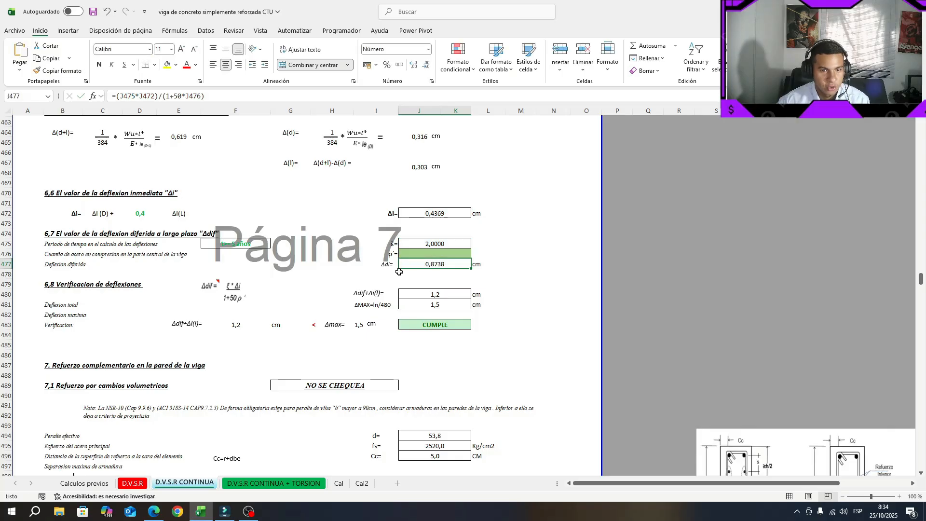
# Step: Move the Δdif formula image up towards the Deflexion diferida row of section 6,7 and save the workbook
pyautogui.moveTo(231, 298); pyautogui.dragTo(234, 284)
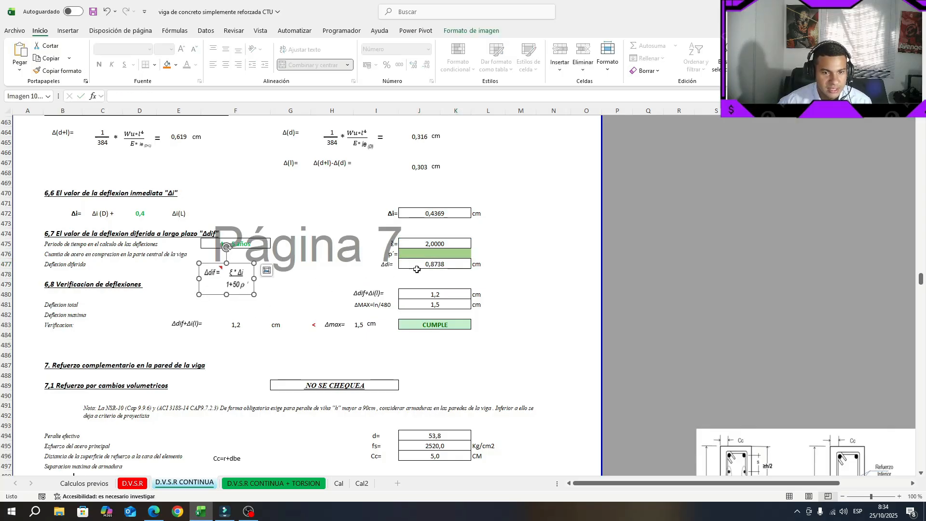
pyautogui.click(448, 264)
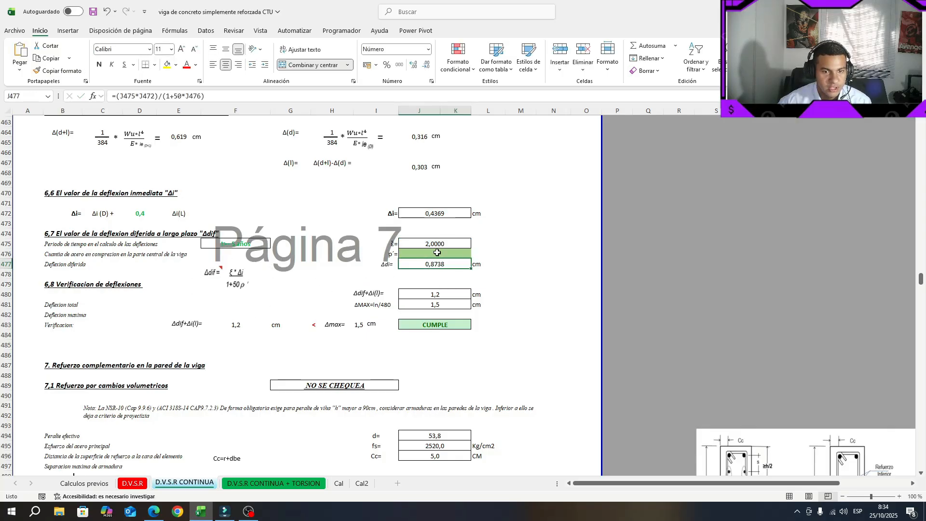
pyautogui.hotkey('ctrl', 's')
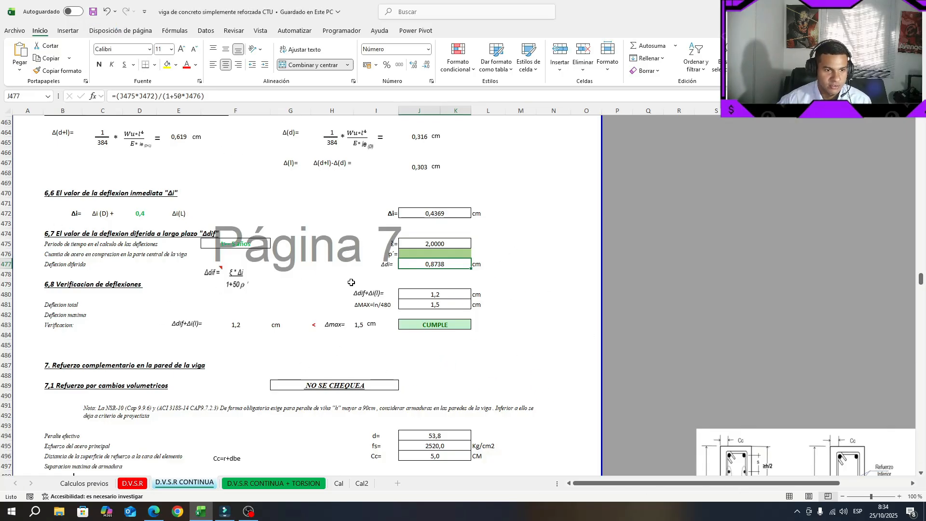
# Step: Raise the Δdif formula image clear of the section 6,8 heading and inspect the total deflection formula in J480
pyautogui.scroll(-1, 319, 348)
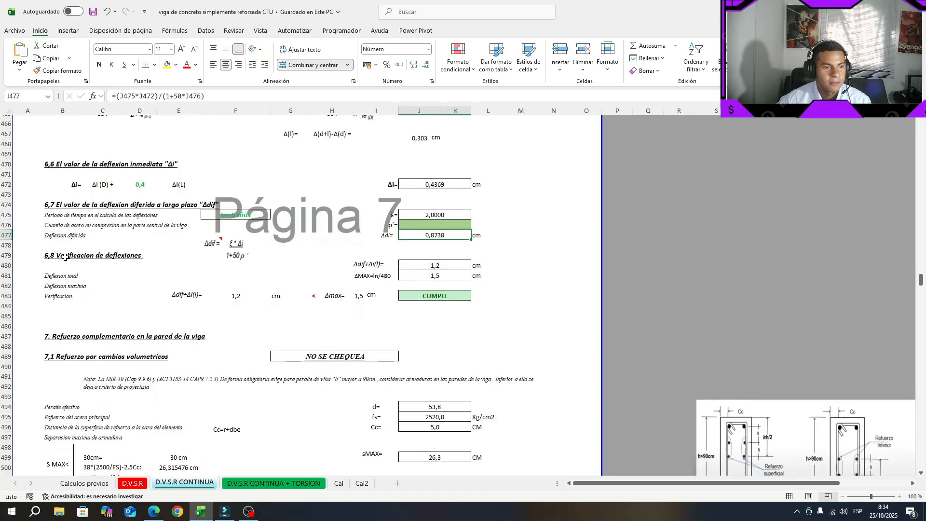
pyautogui.click(6, 255)
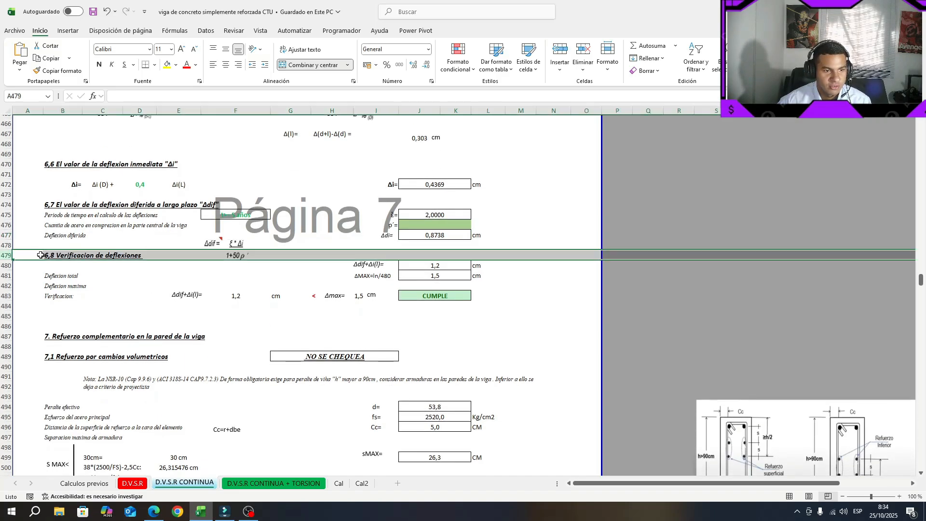
pyautogui.moveTo(233, 252); pyautogui.dragTo(233, 243)
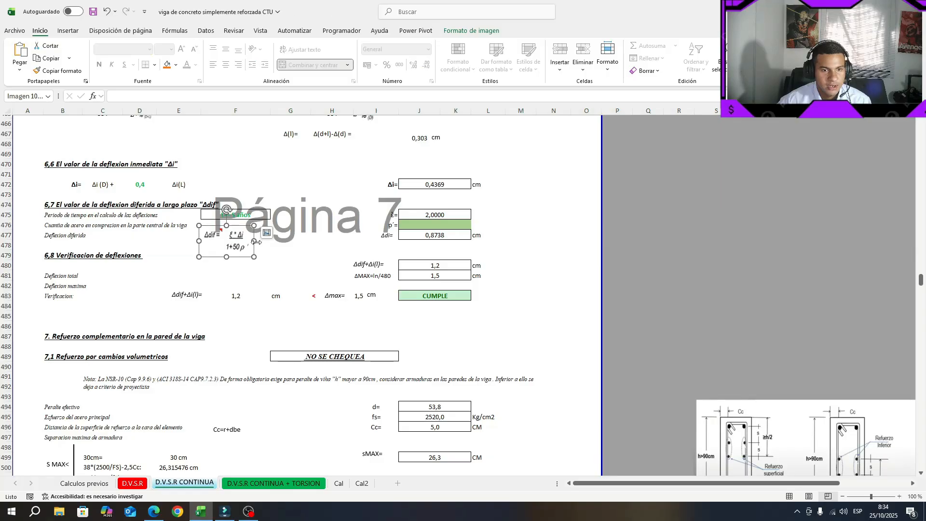
pyautogui.click(315, 297)
pyautogui.click(424, 264)
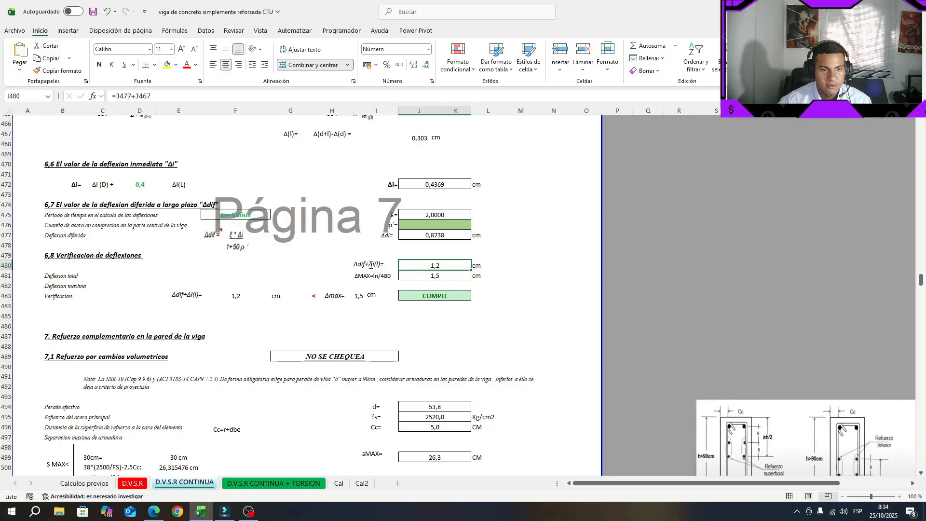
# Step: Examine the maximum deflection formula in J481 and compare it with the LN/480 limit in J427
pyautogui.click(434, 235)
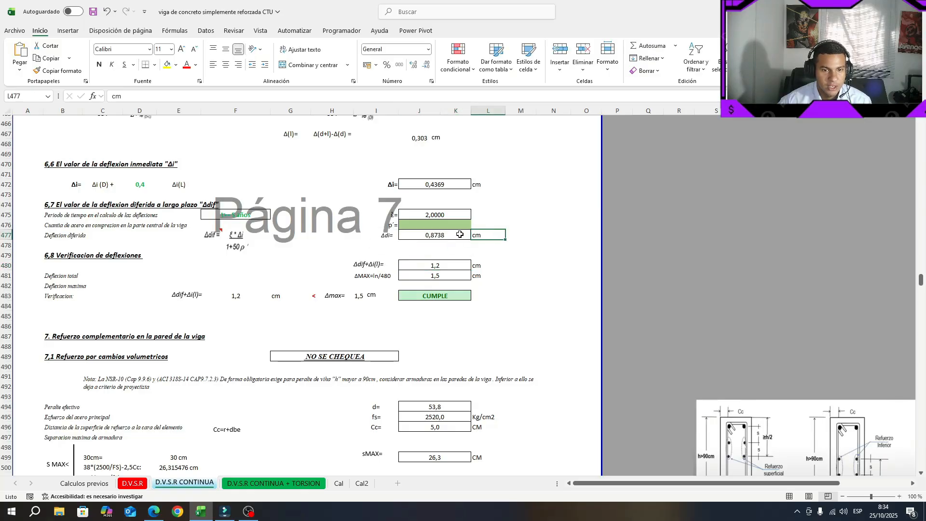
pyautogui.moveTo(58, 284); pyautogui.dragTo(420, 276)
pyautogui.click(430, 275)
pyautogui.scroll(12, 429, 276)
pyautogui.scroll(2, 430, 276)
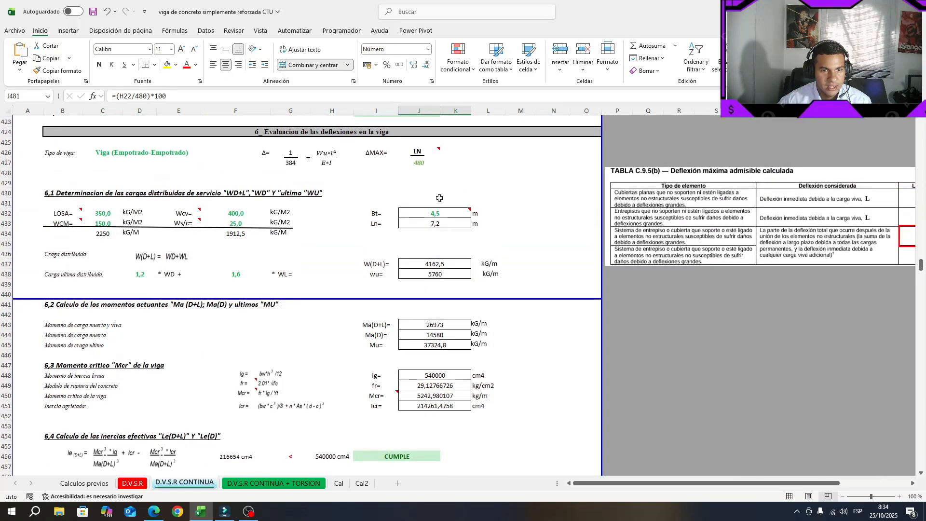
pyautogui.click(427, 167)
pyautogui.scroll(-7, 627, 341)
pyautogui.scroll(-5, 627, 341)
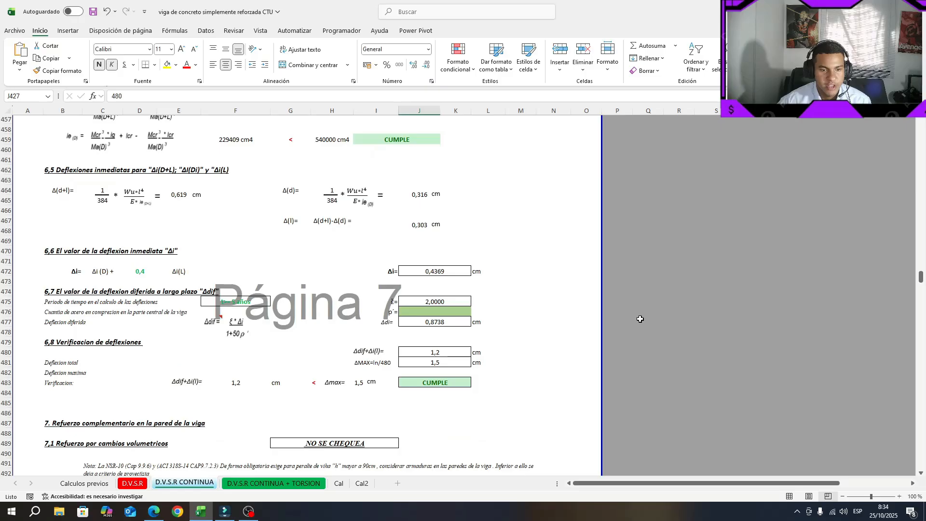
# Step: Inspect the Verificacion row of section 6,8, including the total deflection reference in F483
pyautogui.scroll(-1, 532, 302)
pyautogui.click(520, 354)
pyautogui.moveTo(429, 356); pyautogui.dragTo(22, 353)
pyautogui.click(115, 391)
pyautogui.click(234, 354)
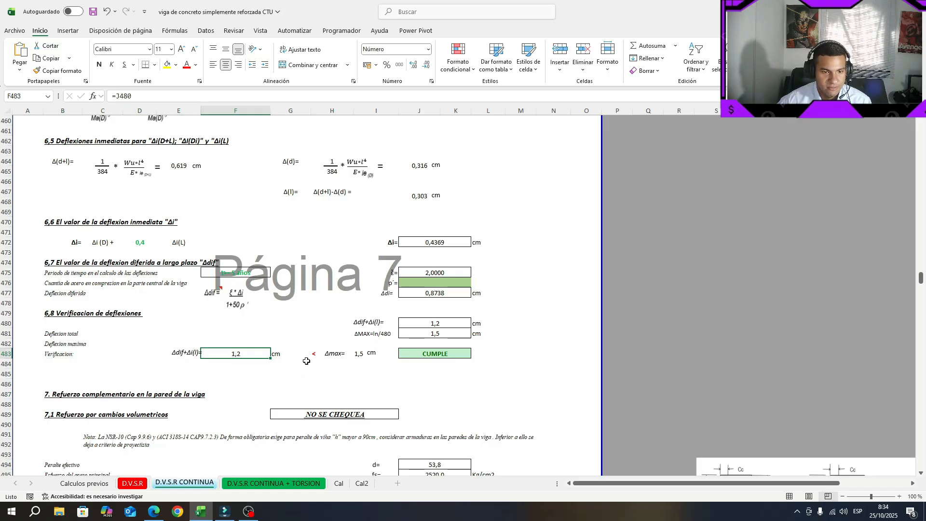
# Step: Nudge the cm label beside the Δmax value in line with the Verificacion row and save the workbook
pyautogui.click(361, 354)
pyautogui.click(372, 369)
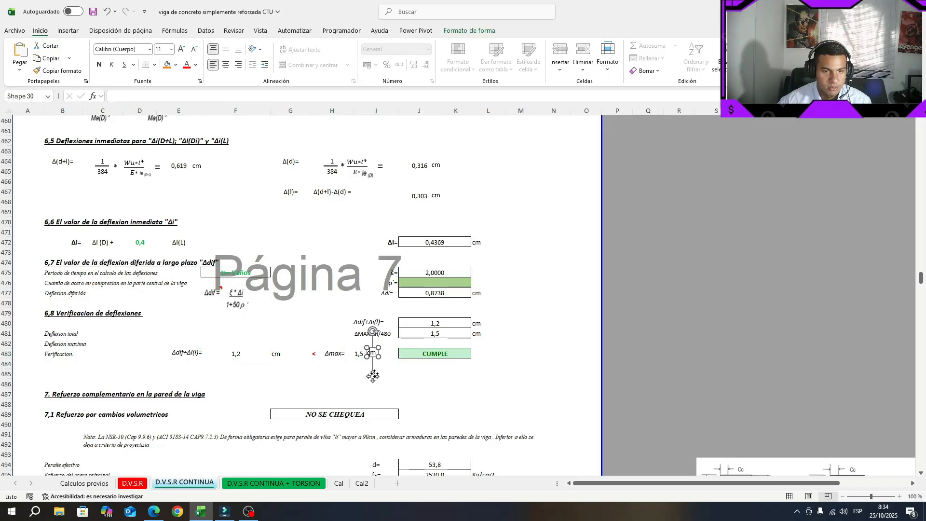
pyautogui.click(416, 383)
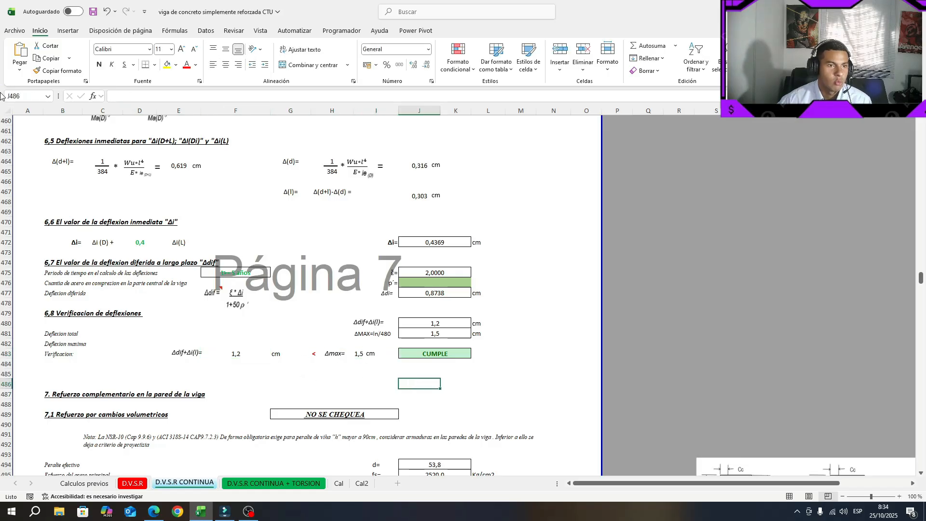
pyautogui.click(96, 11)
# Step: Move the CASO I to III reinforcement image up against the page border beside section 7,1
pyautogui.scroll(-6, 434, 308)
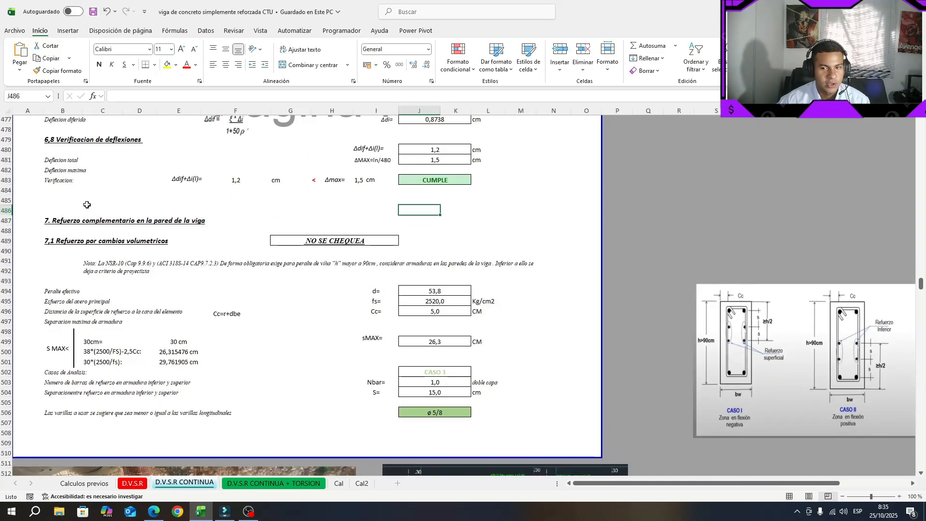
pyautogui.scroll(-2, 174, 275)
pyautogui.scroll(2, 145, 280)
pyautogui.click(815, 345)
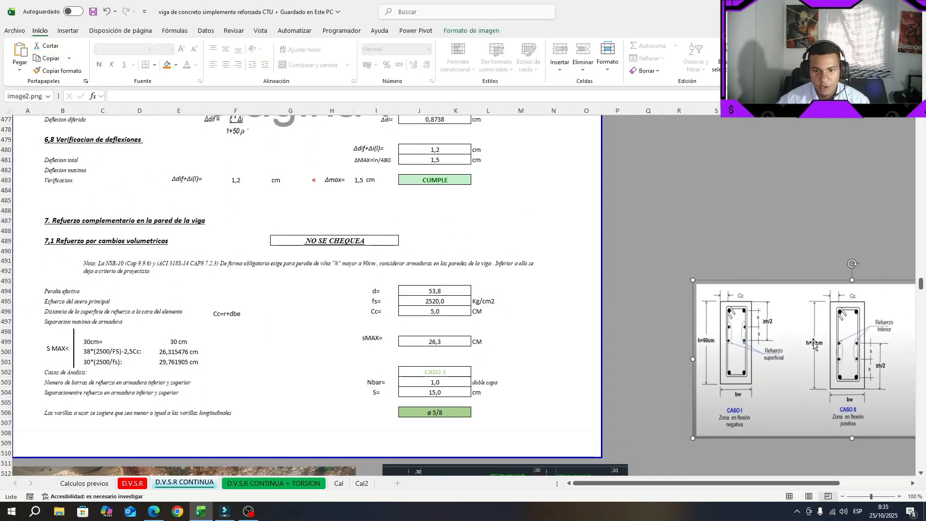
pyautogui.moveTo(814, 345); pyautogui.dragTo(725, 245)
# Step: Review the available options for Casos de Analisis in J502, keeping CASO 3
pyautogui.click(432, 381)
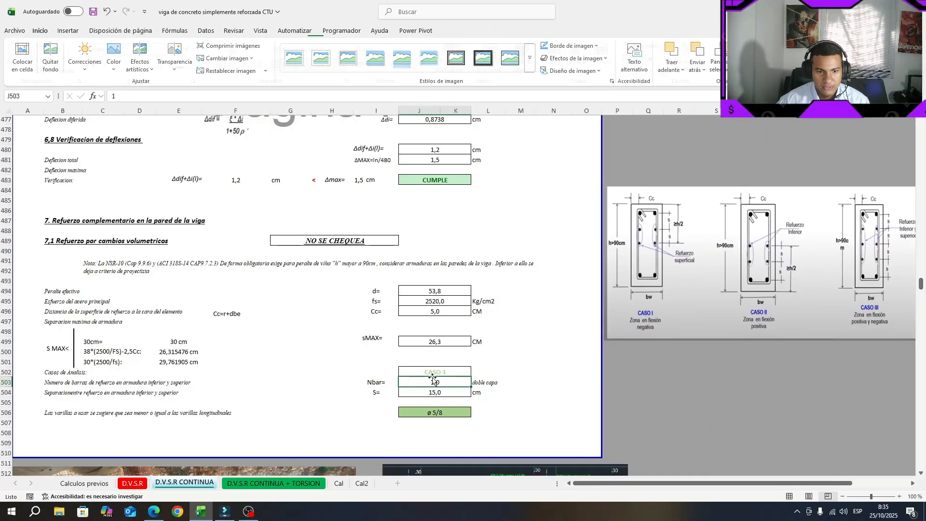
pyautogui.click(434, 372)
pyautogui.click(475, 373)
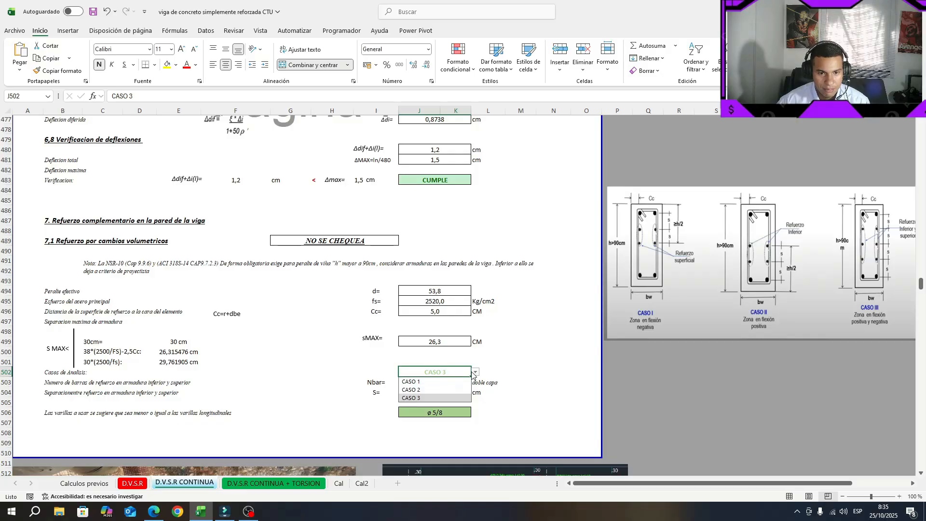
pyautogui.click(473, 374)
# Step: Move the CAD reinforcement drawing and the site photo below section 7 apart and enlarge the photo
pyautogui.scroll(-7, 492, 359)
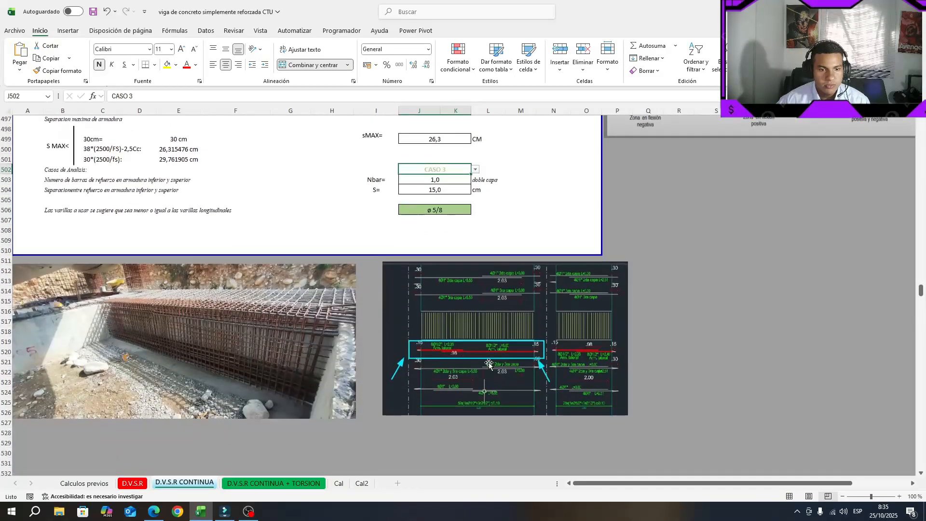
pyautogui.moveTo(489, 365); pyautogui.dragTo(664, 369)
pyautogui.moveTo(182, 348); pyautogui.dragTo(237, 344)
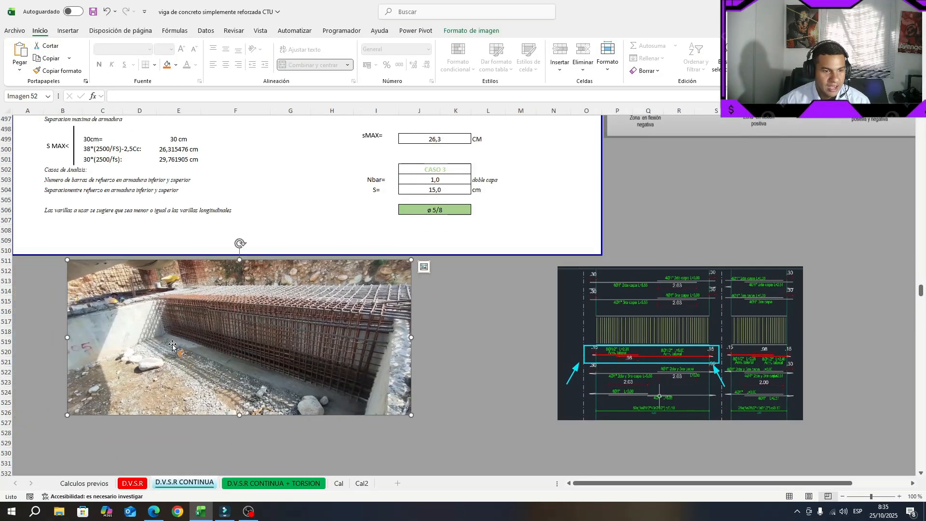
pyautogui.moveTo(411, 415); pyautogui.dragTo(477, 445)
pyautogui.click(523, 441)
pyautogui.scroll(3, 479, 423)
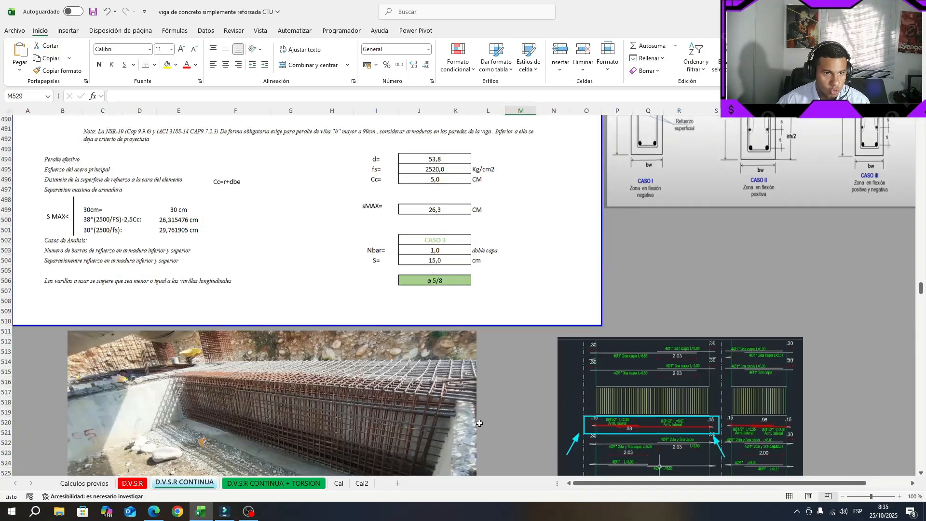
pyautogui.scroll(4, 479, 423)
pyautogui.scroll(-6, 432, 393)
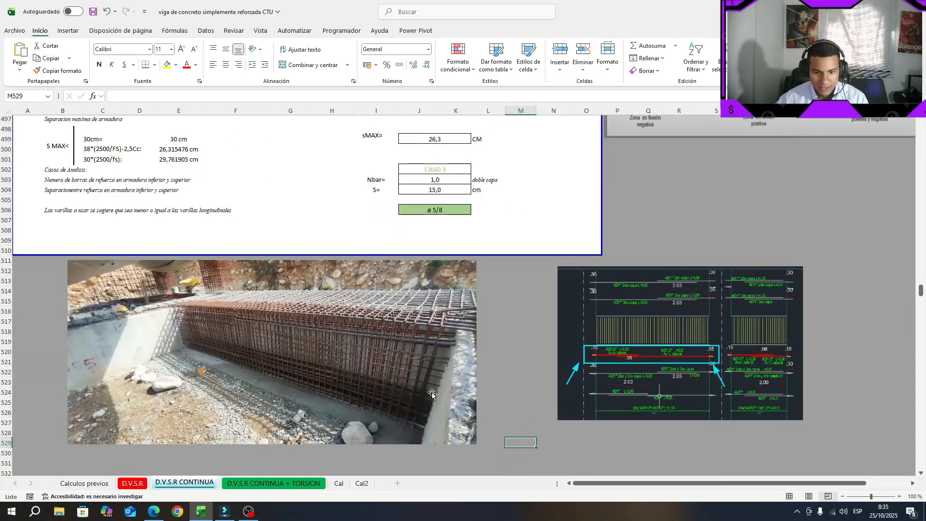
# Step: Capture the site photo's area and draw a purple line along the end edge of the reinforcement cage
pyautogui.click(432, 393)
pyautogui.press('super+shift+s')
pyautogui.moveTo(69, 261); pyautogui.dragTo(475, 442)
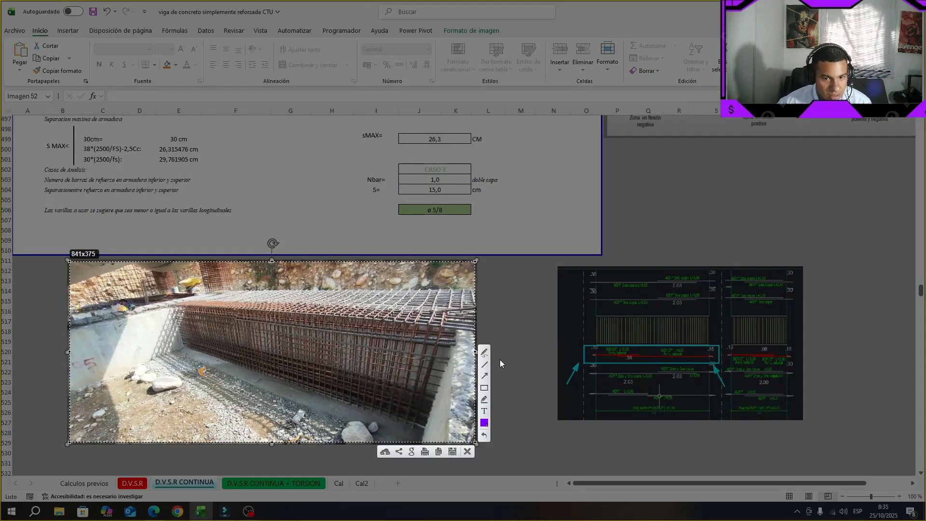
pyautogui.moveTo(427, 432); pyautogui.dragTo(458, 329)
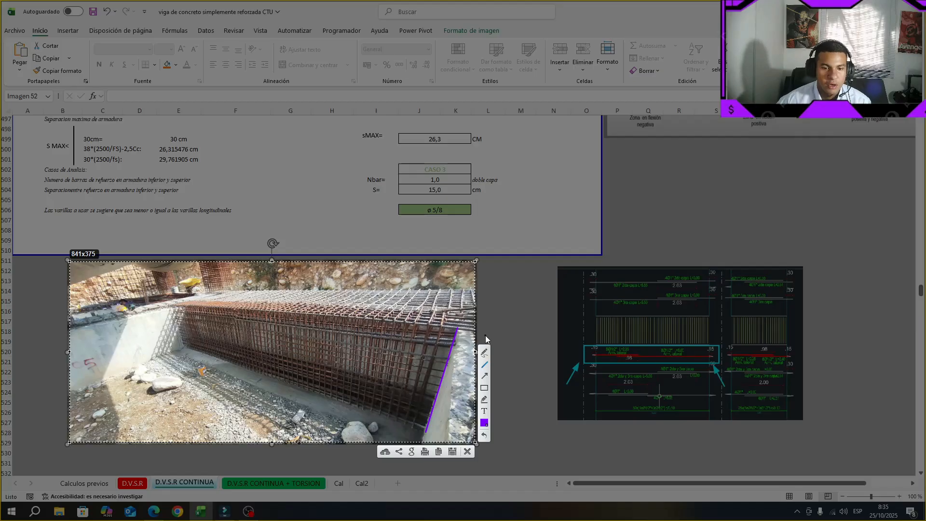
# Step: Switch the annotation colour to red, mark the lateral bars on the captured photo and discard the capture
pyautogui.click(485, 423)
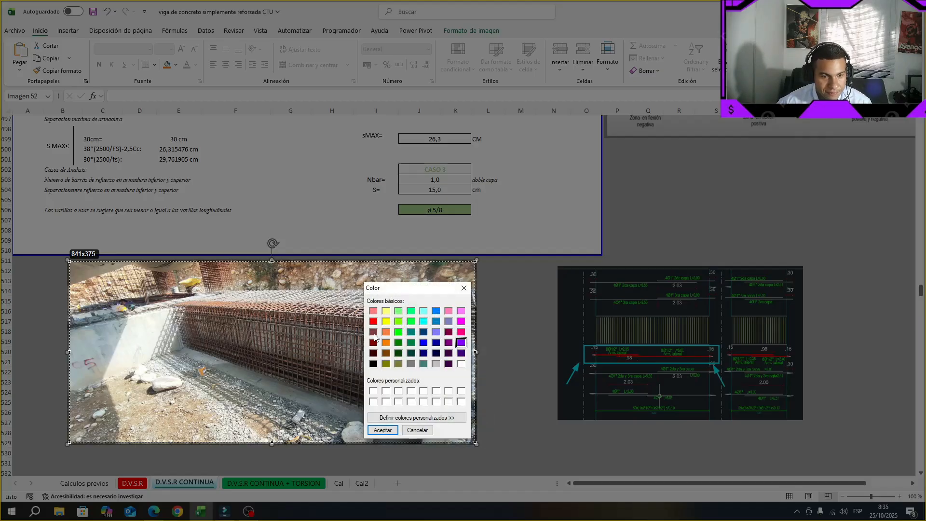
pyautogui.click(383, 430)
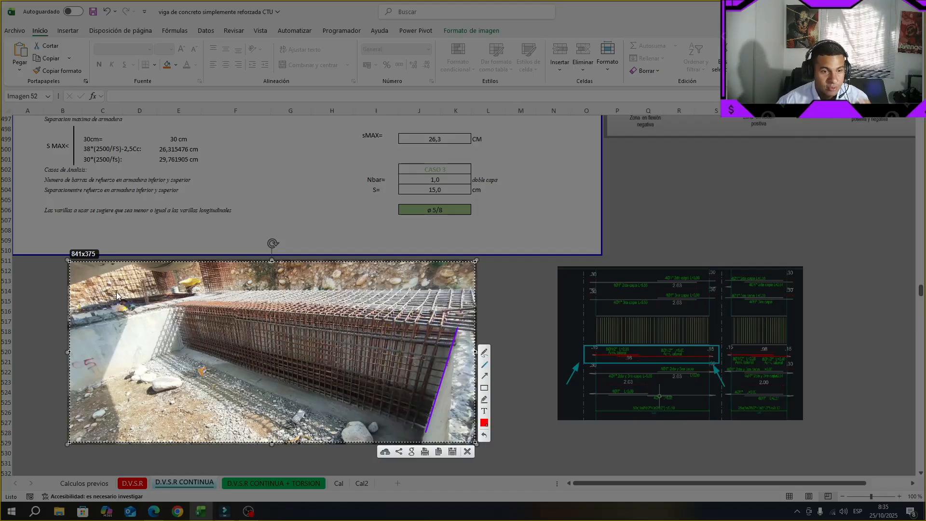
pyautogui.moveTo(447, 380)
pyautogui.mouseDown()
pyautogui.moveTo(385, 371)
pyautogui.moveTo(447, 372)
pyautogui.moveTo(435, 372)
pyautogui.moveTo(432, 396)
pyautogui.mouseUp()
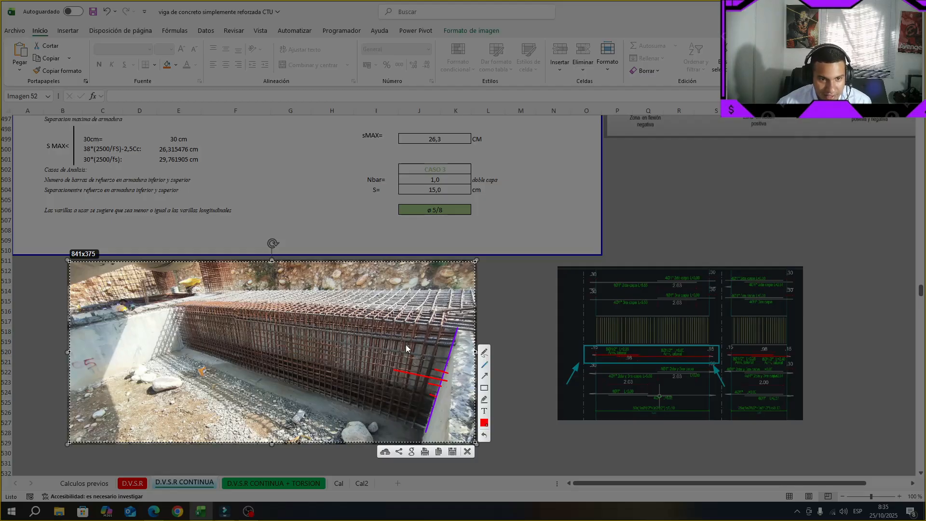
pyautogui.press('Escape')
# Step: Reposition the CASO I to III image beside section 7,1, just outside the page border
pyautogui.scroll(5, 849, 209)
pyautogui.moveTo(849, 208); pyautogui.dragTo(784, 231)
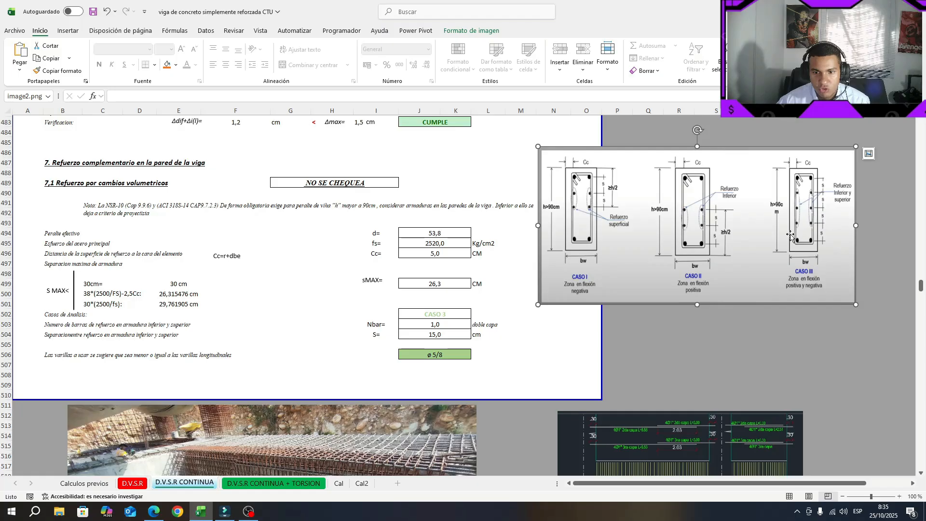
pyautogui.moveTo(690, 266); pyautogui.dragTo(768, 242)
# Step: Enlarge the CAD reinforcement drawing below section 7 and move it closer to the site photo
pyautogui.scroll(-3, 732, 283)
pyautogui.scroll(-1, 732, 283)
pyautogui.click(752, 357)
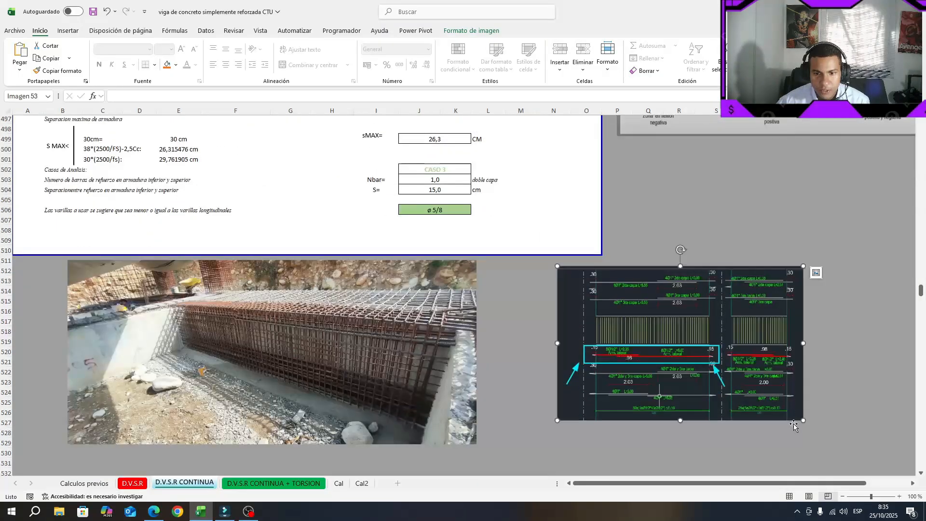
pyautogui.moveTo(803, 420); pyautogui.dragTo(884, 469)
pyautogui.scroll(-2, 729, 357)
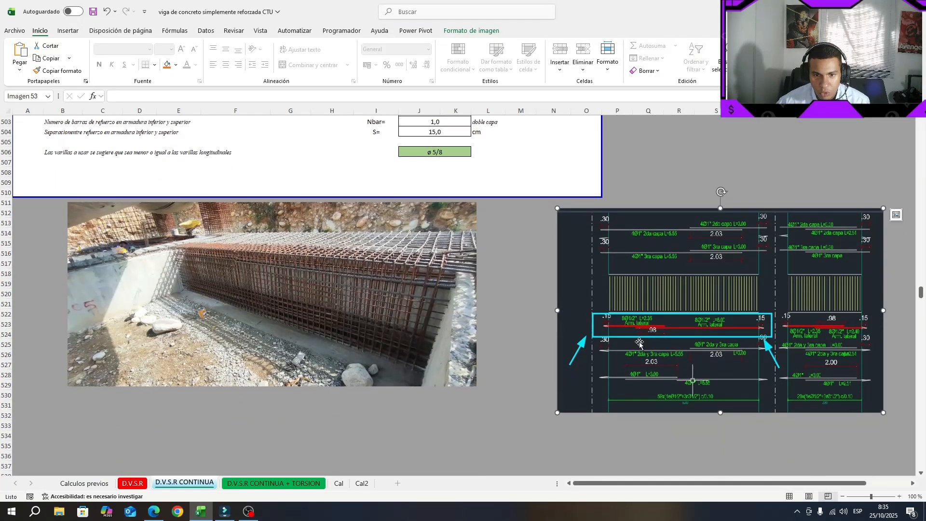
pyautogui.moveTo(664, 325)
pyautogui.mouseDown()
pyautogui.moveTo(750, 340)
pyautogui.moveTo(596, 336)
pyautogui.mouseUp()
# Step: Delete the enlarged CAD reinforcement drawing
pyautogui.scroll(7, 593, 336)
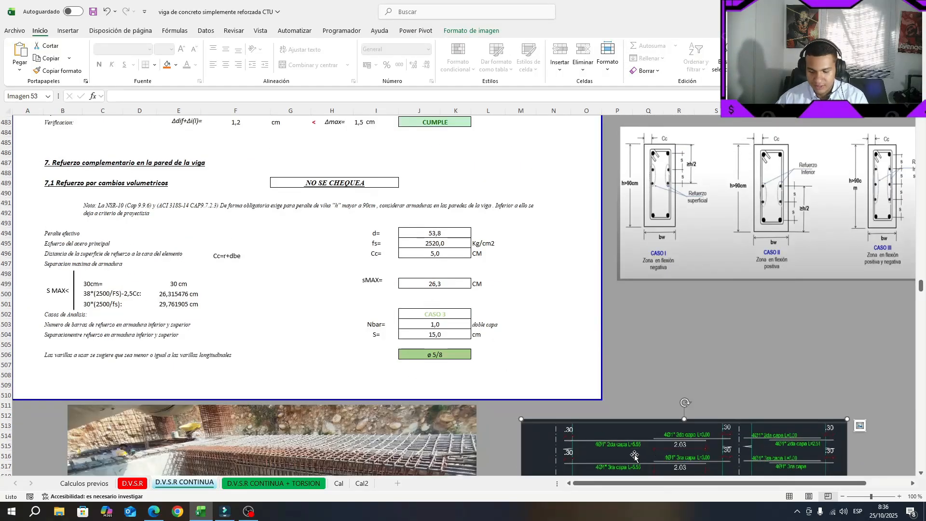
pyautogui.press('Delete')
pyautogui.scroll(3, 421, 347)
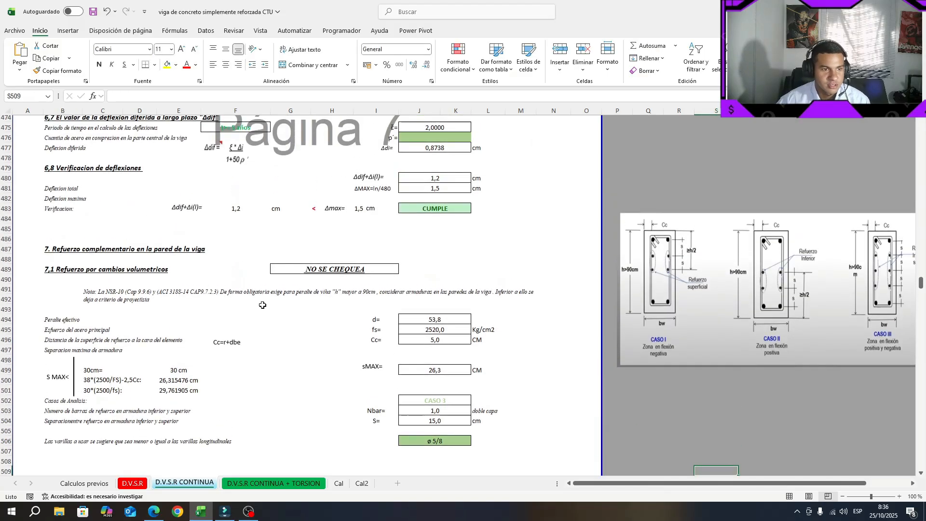
# Step: Examine the "mayor a 90cm" condition in the note in C491 and the check formula in G489
pyautogui.click(322, 302)
pyautogui.doubleClick(353, 294)
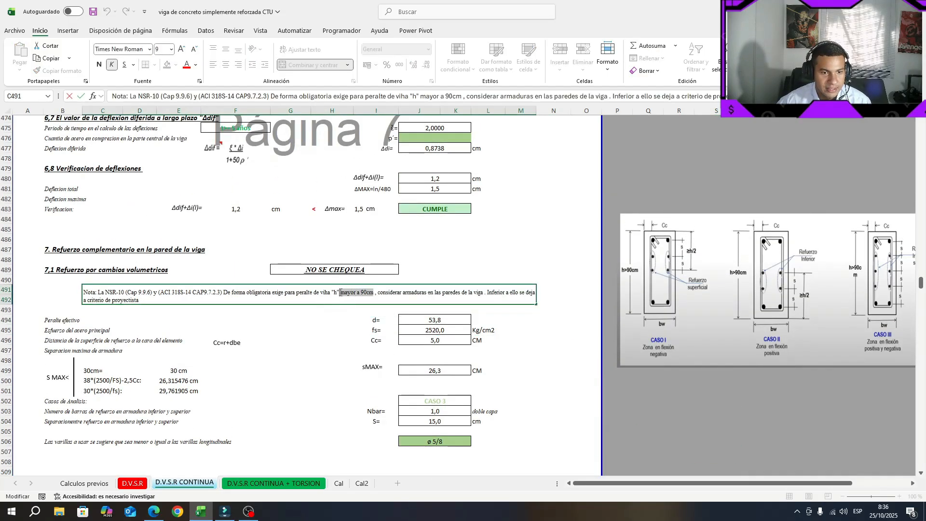
pyautogui.click(394, 274)
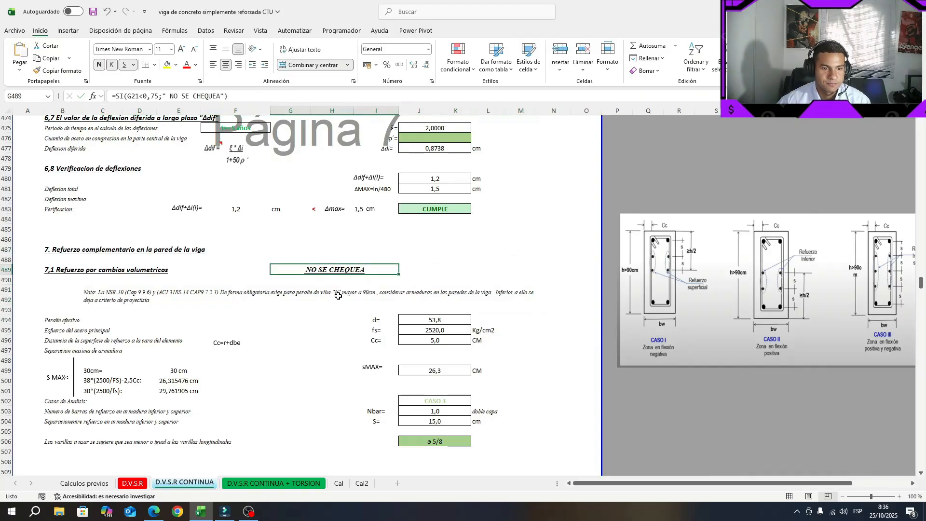
# Step: Return to the 1_Datos de entrada section at the start of the D.V.S.R CONTINUA sheet
pyautogui.scroll(-3, 378, 290)
pyautogui.scroll(20, 408, 344)
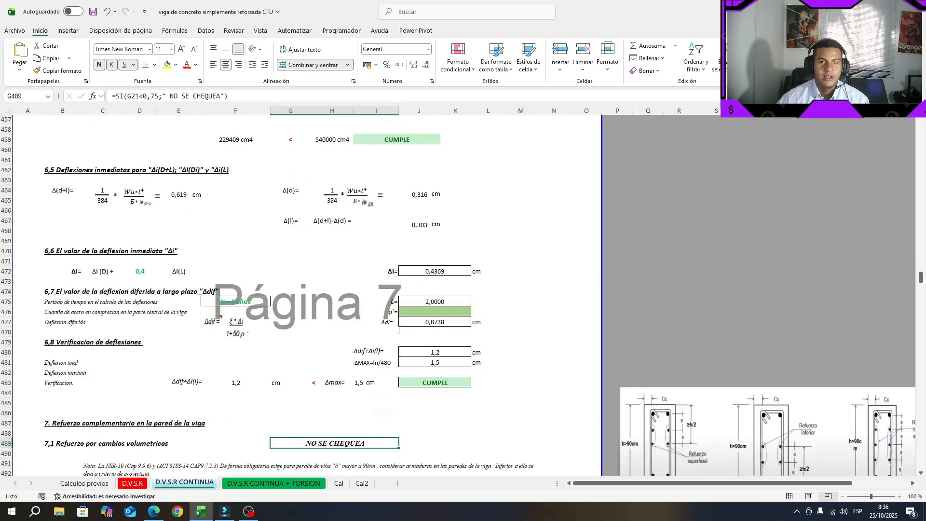
pyautogui.scroll(20, 407, 344)
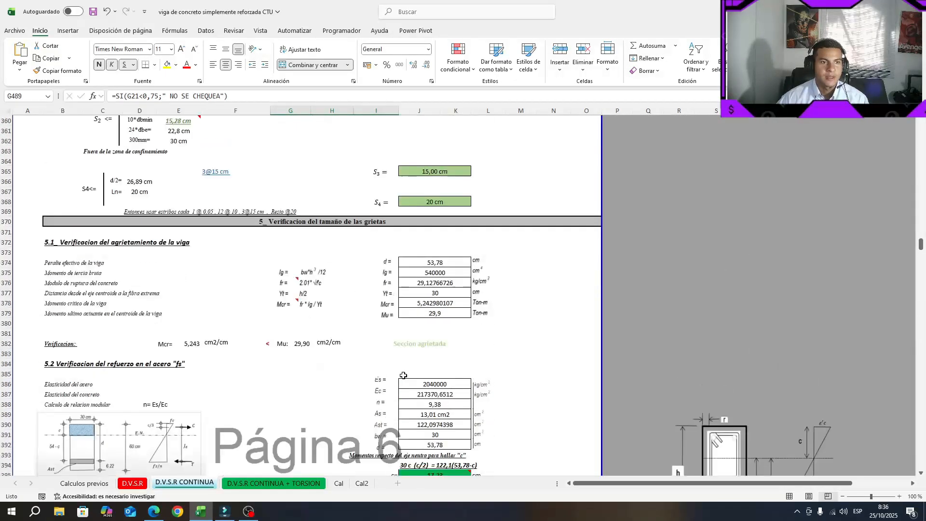
pyautogui.moveTo(921, 225); pyautogui.dragTo(922, 121)
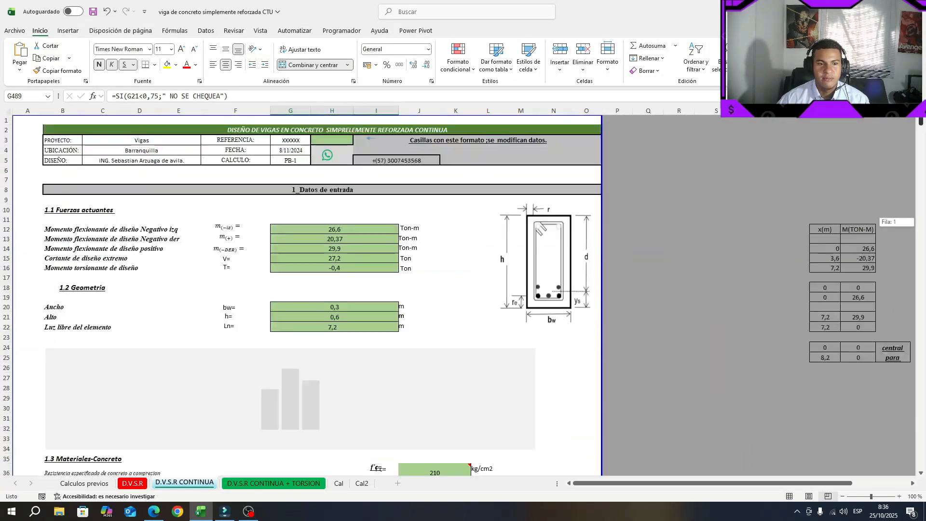